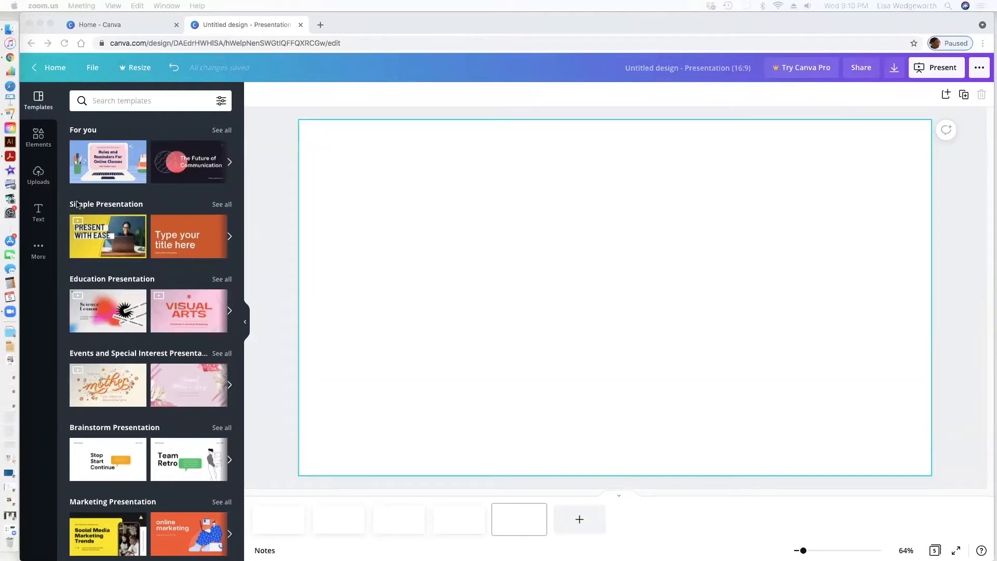
Step: Create a new blank Presentation design from the home page and close the leftover home page tab
{"action": "left_click", "coordinate": [50, 70]}
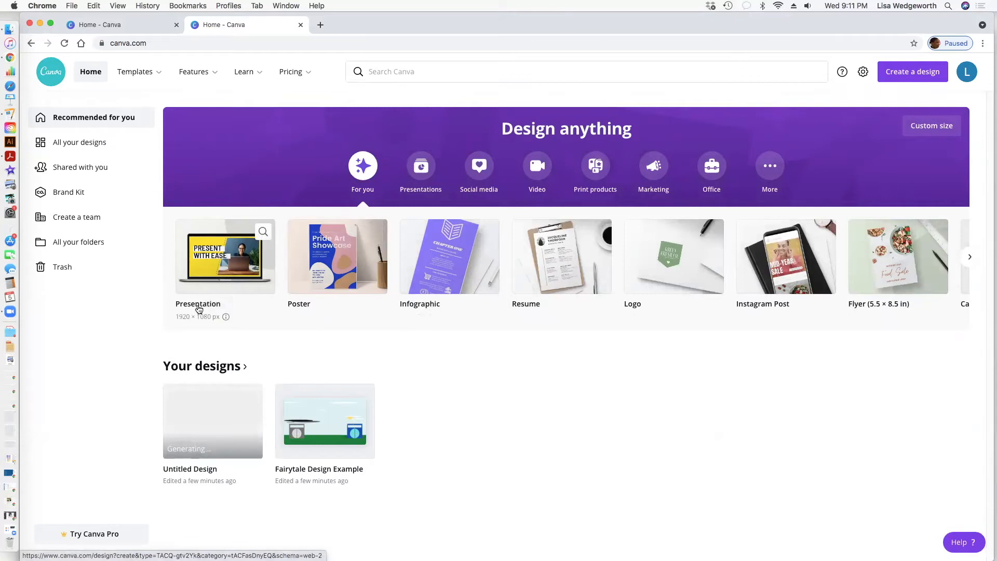
{"action": "left_click", "coordinate": [180, 304]}
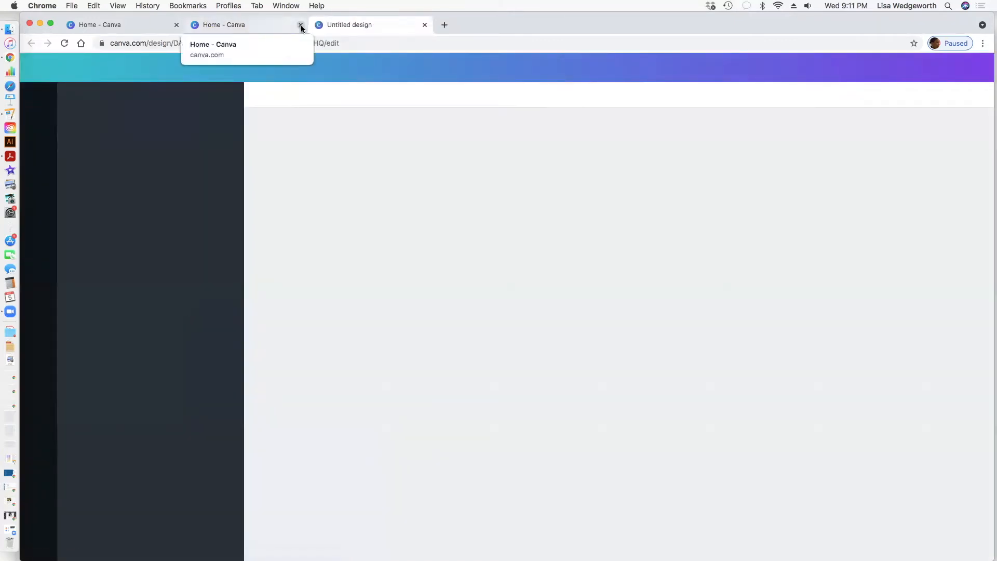
{"action": "left_click", "coordinate": [300, 24]}
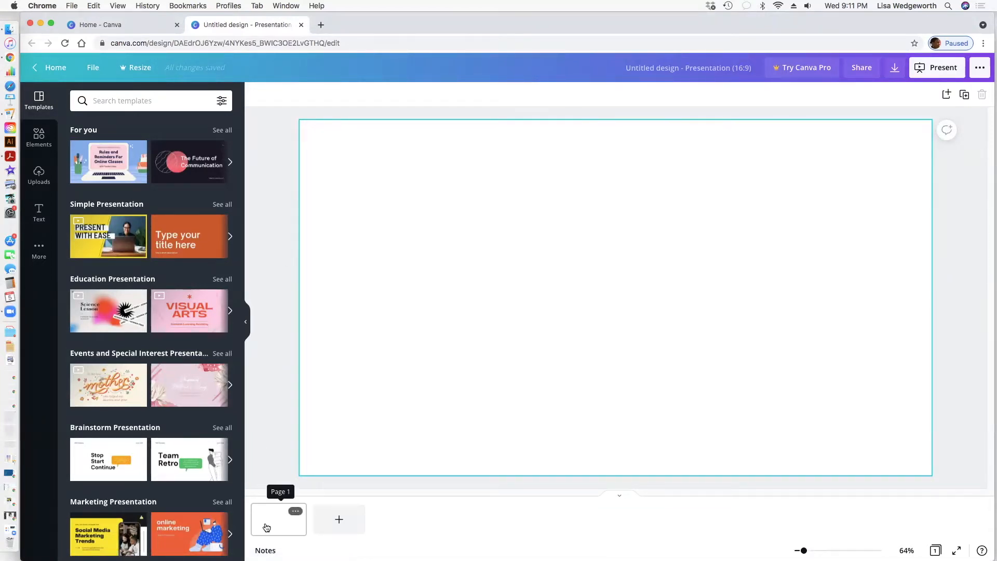
Step: Add five more blank pages so the presentation has six pages
{"action": "left_click", "coordinate": [338, 519]}
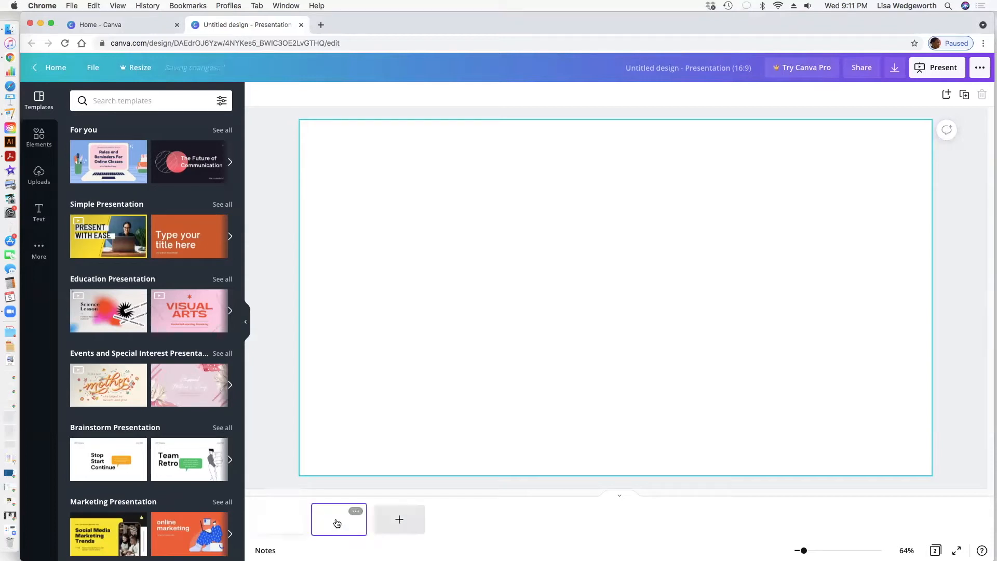
{"action": "left_click", "coordinate": [398, 520]}
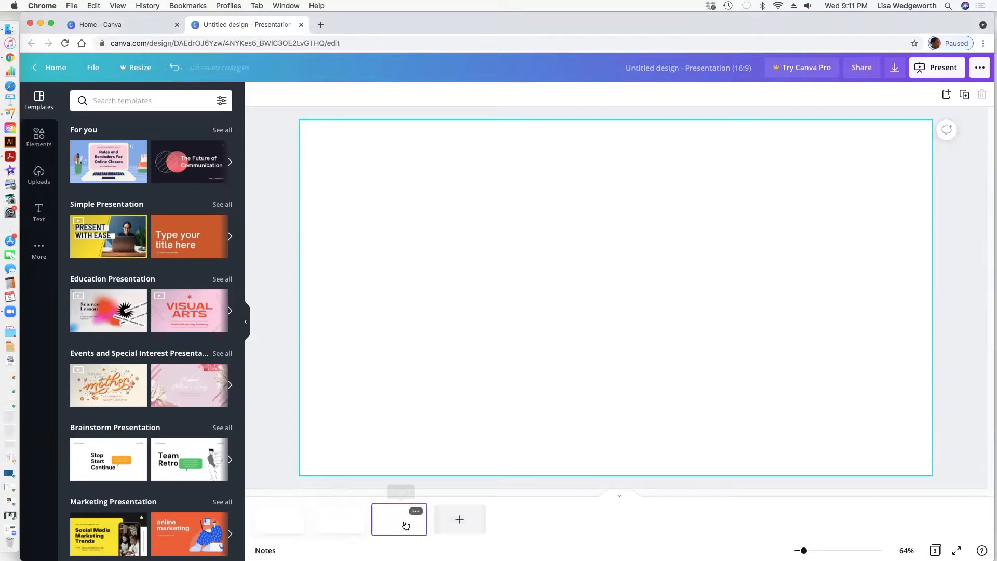
{"action": "left_click", "coordinate": [963, 95]}
{"action": "left_click", "coordinate": [963, 95]}
{"action": "left_click", "coordinate": [963, 95]}
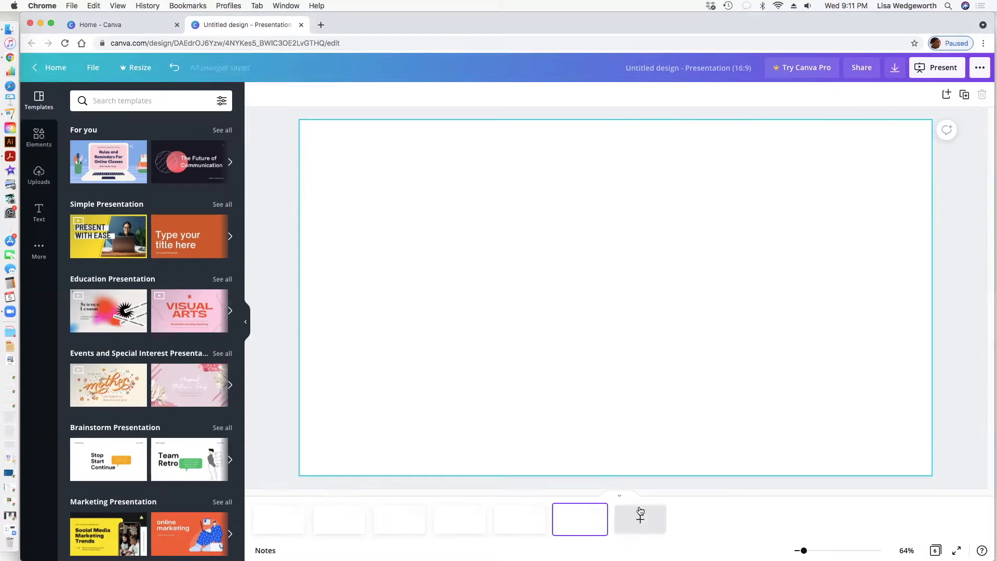
Step: Go to the first page and show the full Lines & Shapes collection of elements
{"action": "left_click", "coordinate": [278, 528]}
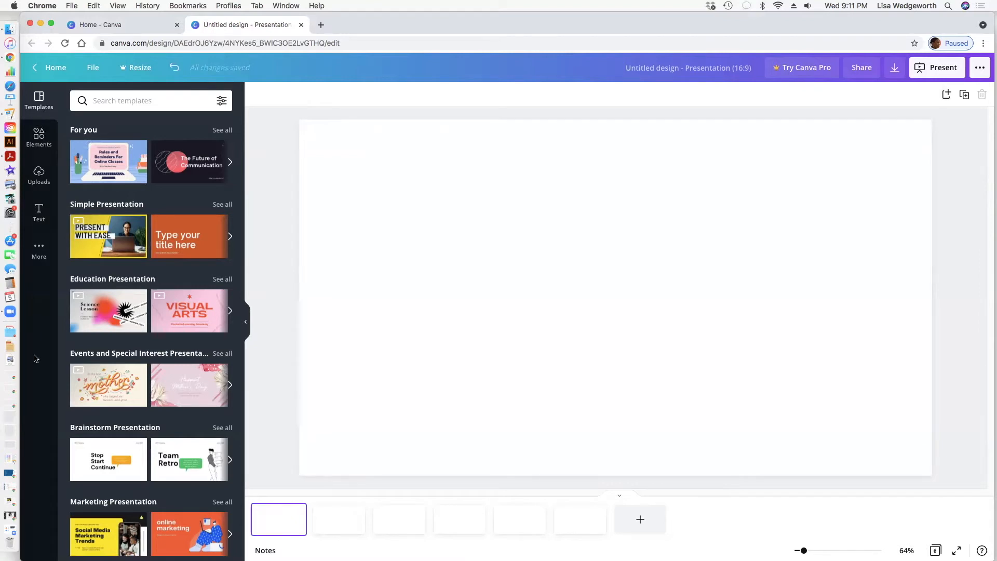
{"action": "left_click", "coordinate": [40, 141]}
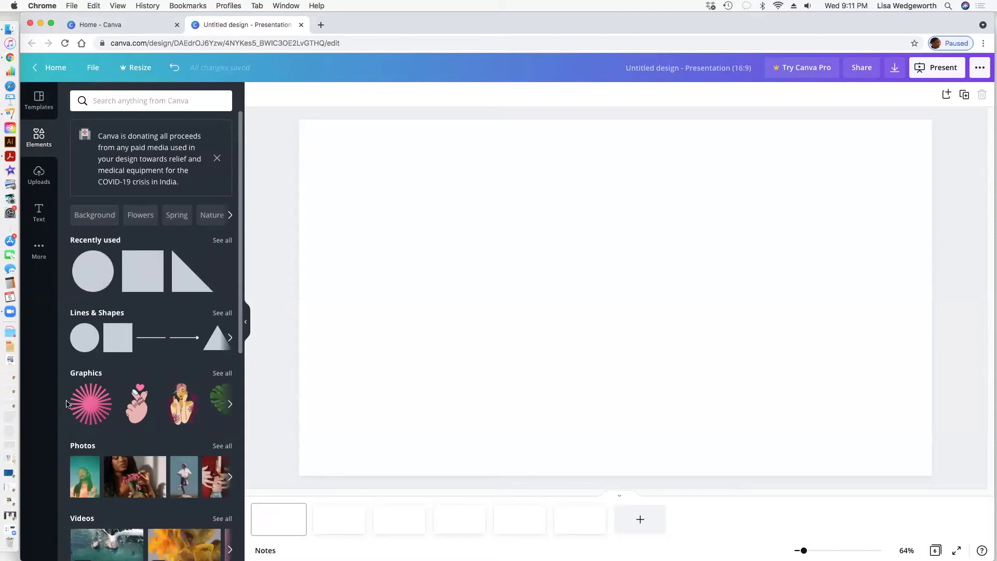
{"action": "left_click_drag", "start_coordinate": [242, 249], "coordinate": [241, 222]}
{"action": "left_click", "coordinate": [218, 314]}
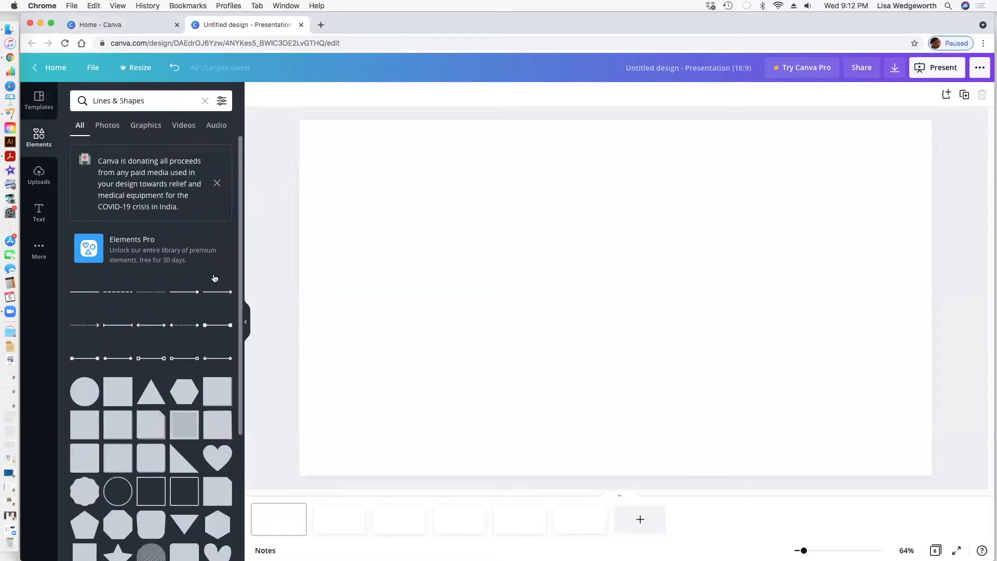
{"action": "scroll", "coordinate": [236, 380], "scroll_direction": "down", "scroll_amount": 1}
{"action": "scroll", "coordinate": [236, 379], "scroll_direction": "down", "scroll_amount": 4}
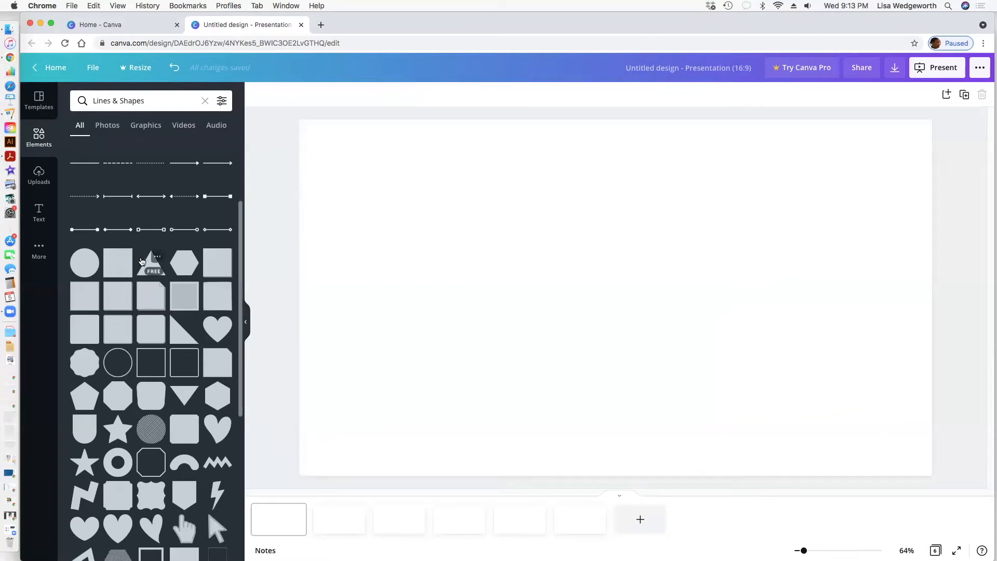
Step: Add a square to the first page and enlarge it from the upper-left corner until it covers the whole page
{"action": "left_click", "coordinate": [111, 262]}
{"action": "mouse_move", "coordinate": [111, 260]}
{"action": "left_mouse_down"}
{"action": "mouse_move", "coordinate": [429, 238]}
{"action": "mouse_move", "coordinate": [114, 259]}
{"action": "left_mouse_up"}
{"action": "left_click_drag", "start_coordinate": [570, 276], "coordinate": [412, 213]}
{"action": "left_click_drag", "start_coordinate": [495, 314], "coordinate": [990, 398]}
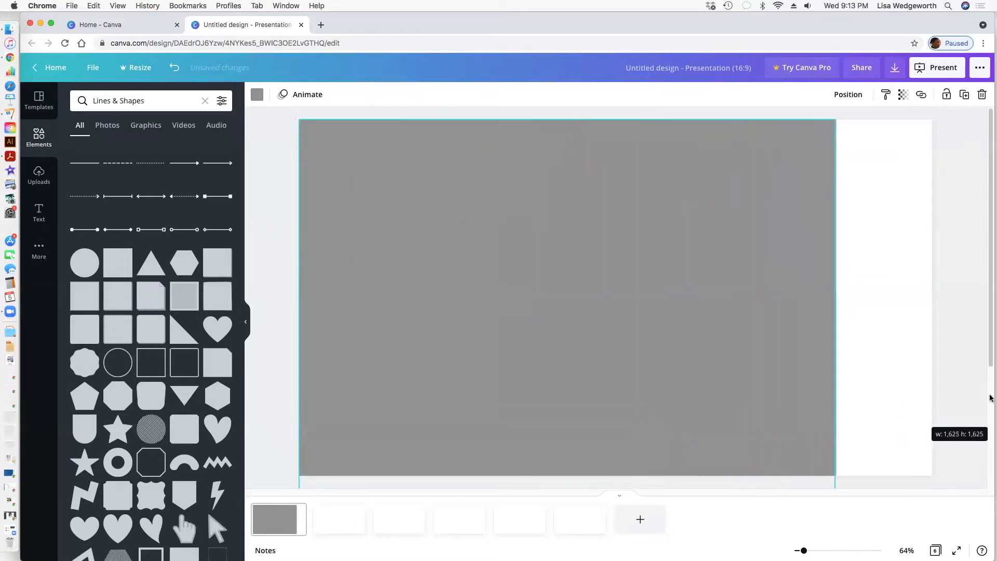
{"action": "left_click_drag", "start_coordinate": [836, 386], "coordinate": [932, 387]}
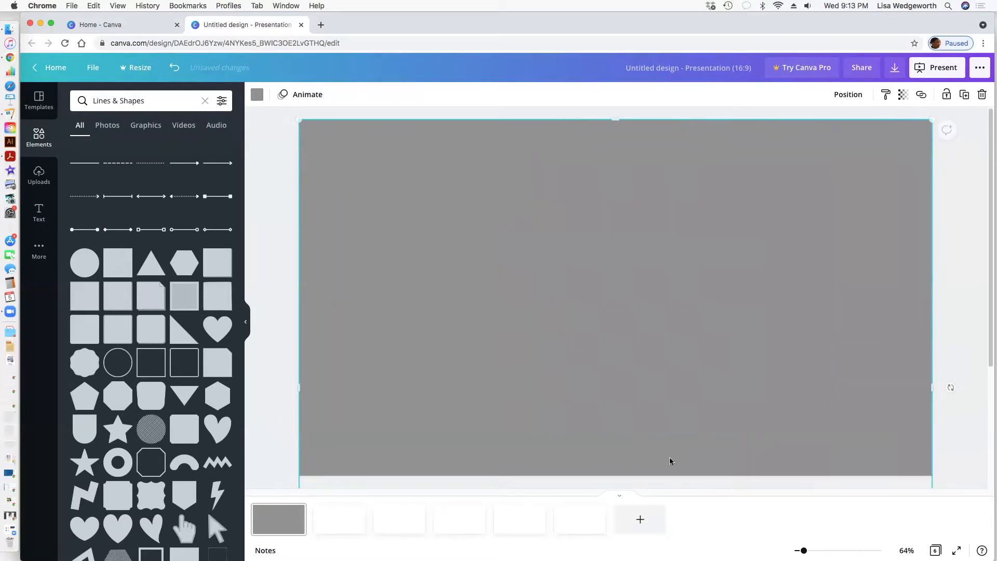
{"action": "left_click_drag", "start_coordinate": [558, 427], "coordinate": [558, 307]}
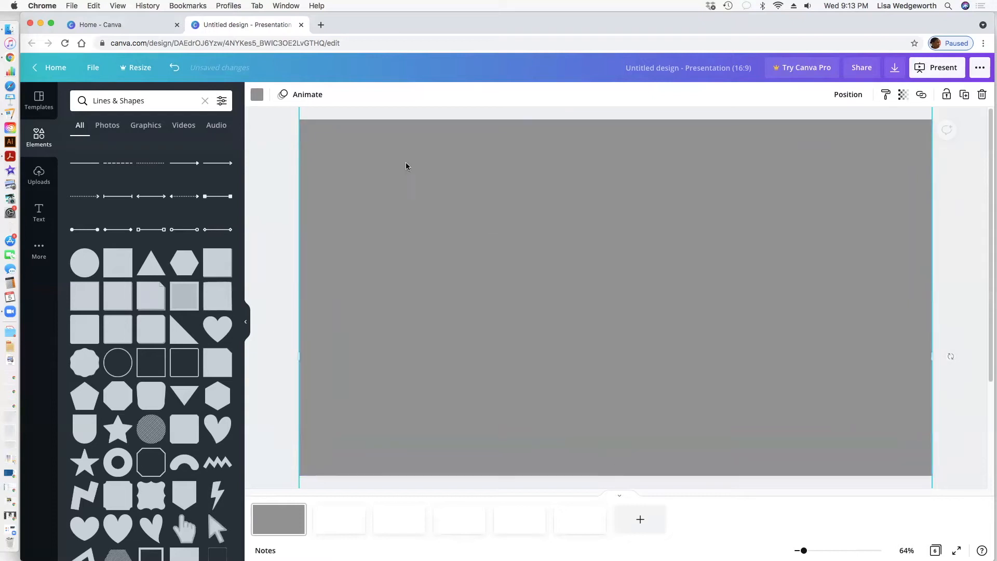
{"action": "left_click_drag", "start_coordinate": [406, 164], "coordinate": [408, 280]}
{"action": "left_click_drag", "start_coordinate": [614, 208], "coordinate": [615, 312]}
{"action": "left_click_drag", "start_coordinate": [601, 358], "coordinate": [599, 171]}
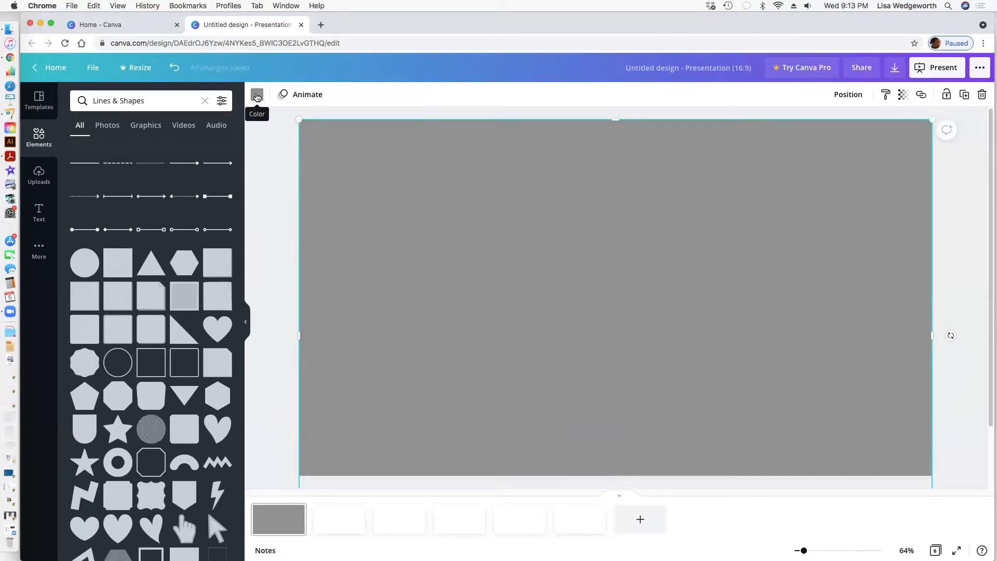
Step: Recolor the page-filling square with a custom very pale blue for the sky
{"action": "left_click", "coordinate": [257, 96]}
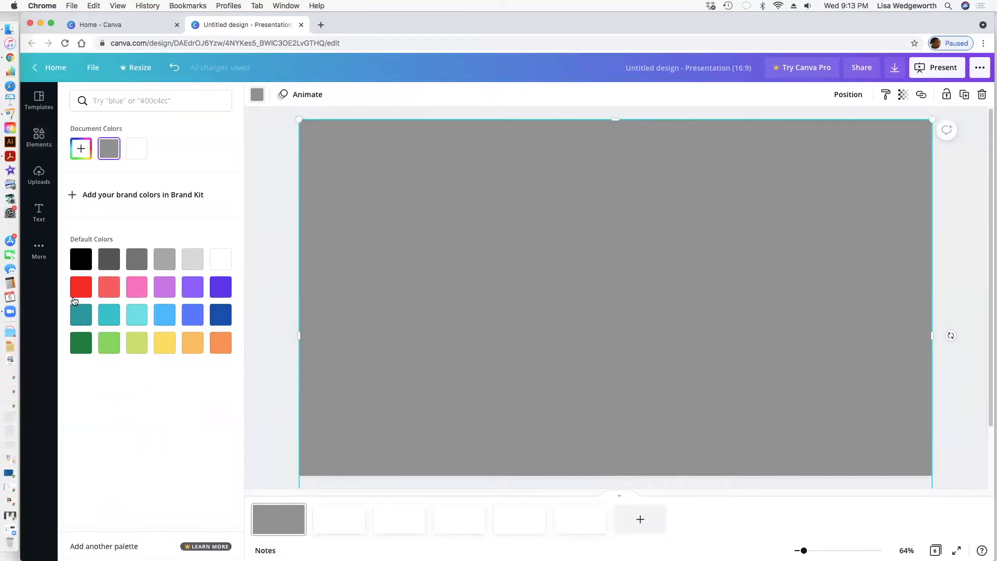
{"action": "left_click", "coordinate": [132, 324]}
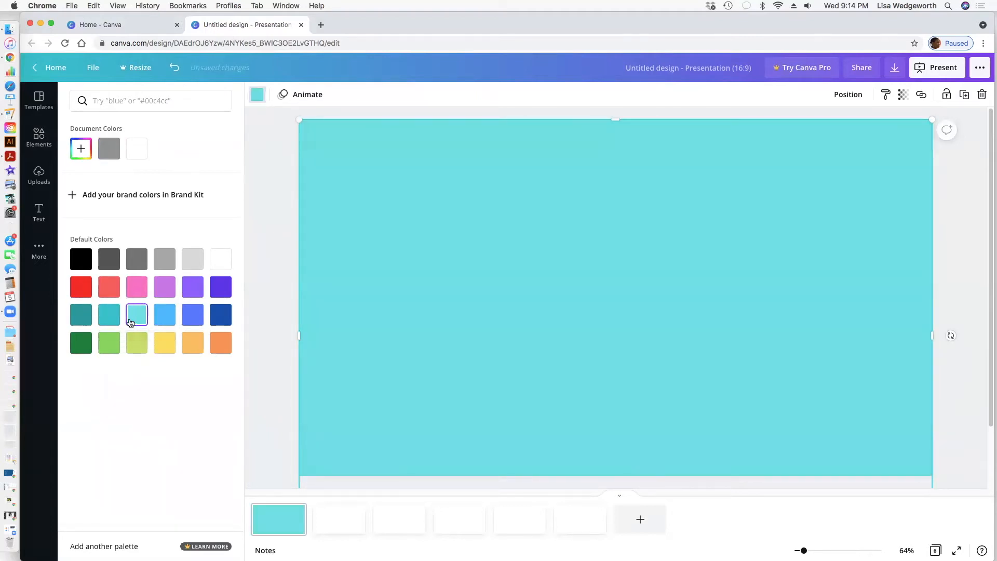
{"action": "left_click", "coordinate": [80, 154]}
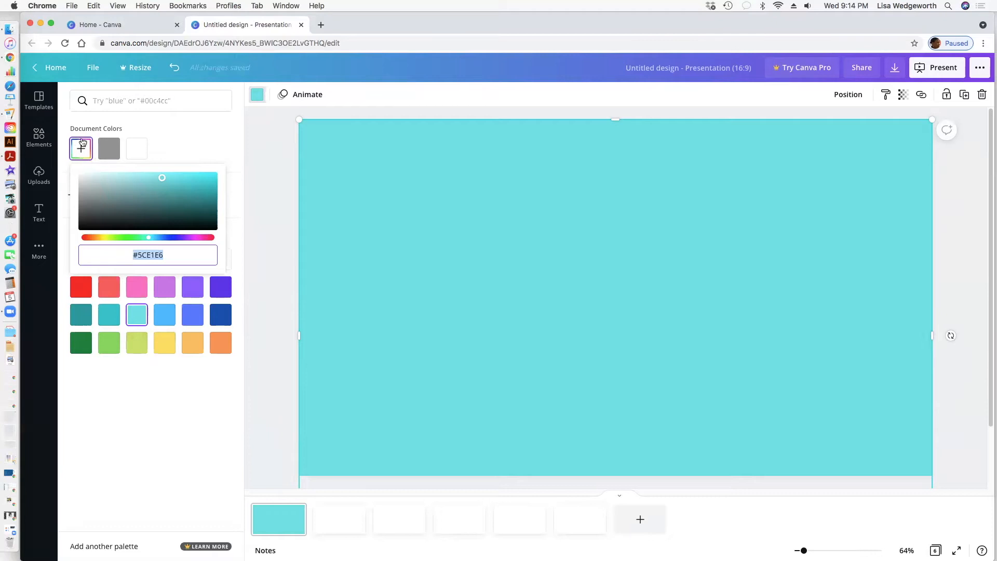
{"action": "left_click", "coordinate": [100, 181]}
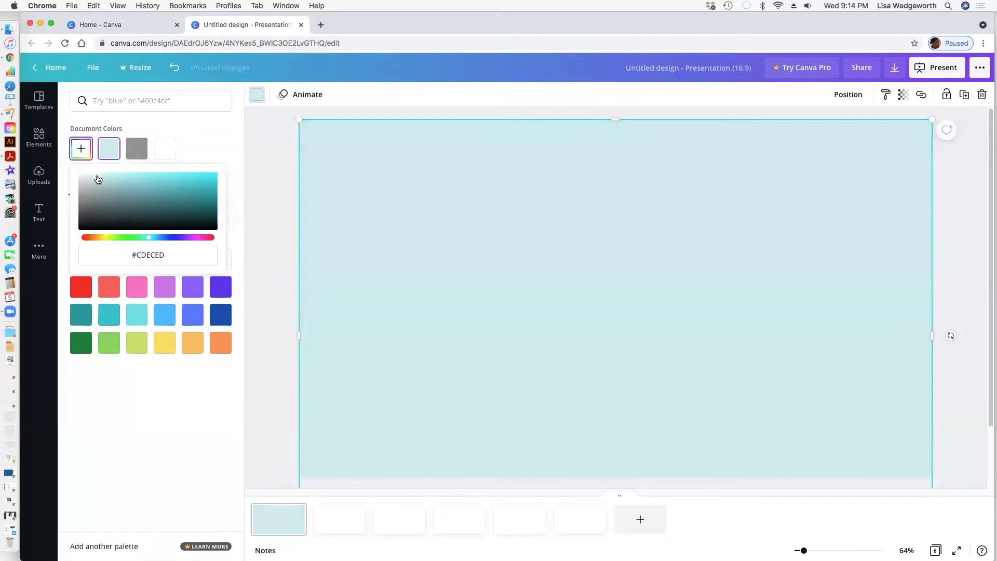
{"action": "left_click_drag", "start_coordinate": [95, 179], "coordinate": [93, 178]}
{"action": "left_click", "coordinate": [249, 140]}
{"action": "left_click", "coordinate": [250, 165]}
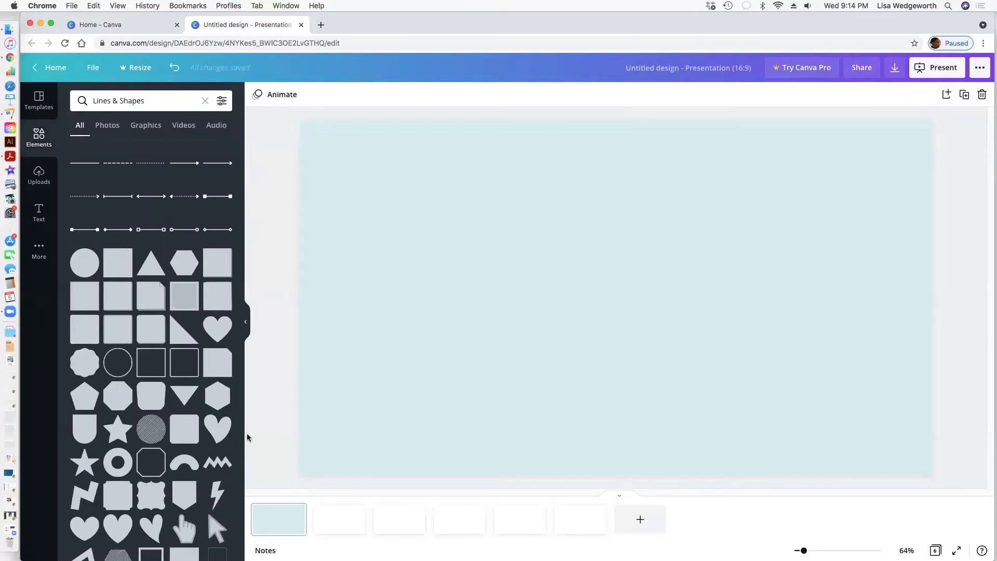
Step: Add a second square, reshape it into a full-width ground strip along the page's lower edge and color it dark green
{"action": "left_click", "coordinate": [115, 265]}
{"action": "left_click_drag", "start_coordinate": [618, 294], "coordinate": [398, 369]}
{"action": "left_click_drag", "start_coordinate": [400, 283], "coordinate": [399, 396]}
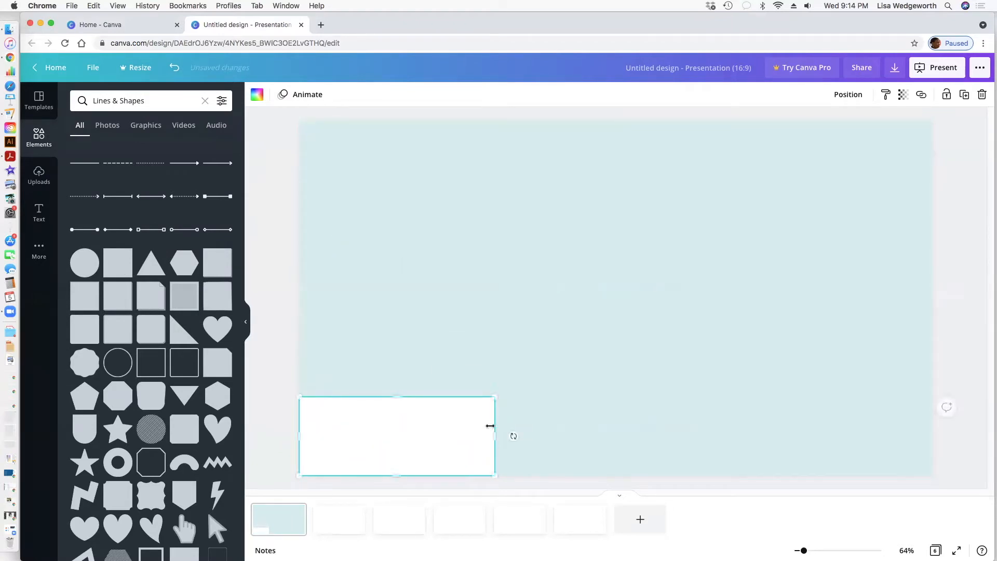
{"action": "left_click_drag", "start_coordinate": [496, 438], "coordinate": [934, 462]}
{"action": "left_click", "coordinate": [257, 94]}
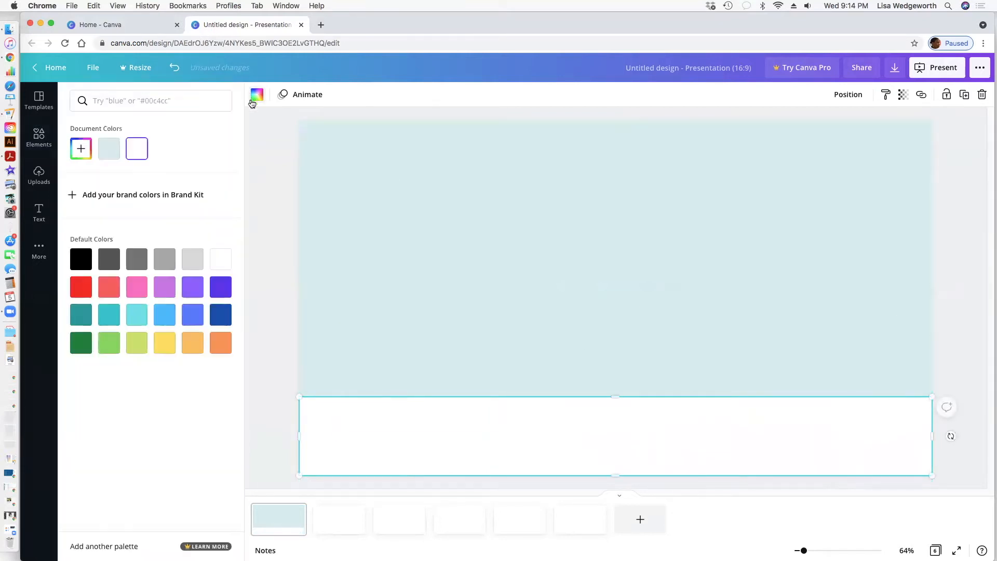
{"action": "left_click", "coordinate": [87, 339]}
{"action": "left_click", "coordinate": [264, 343]}
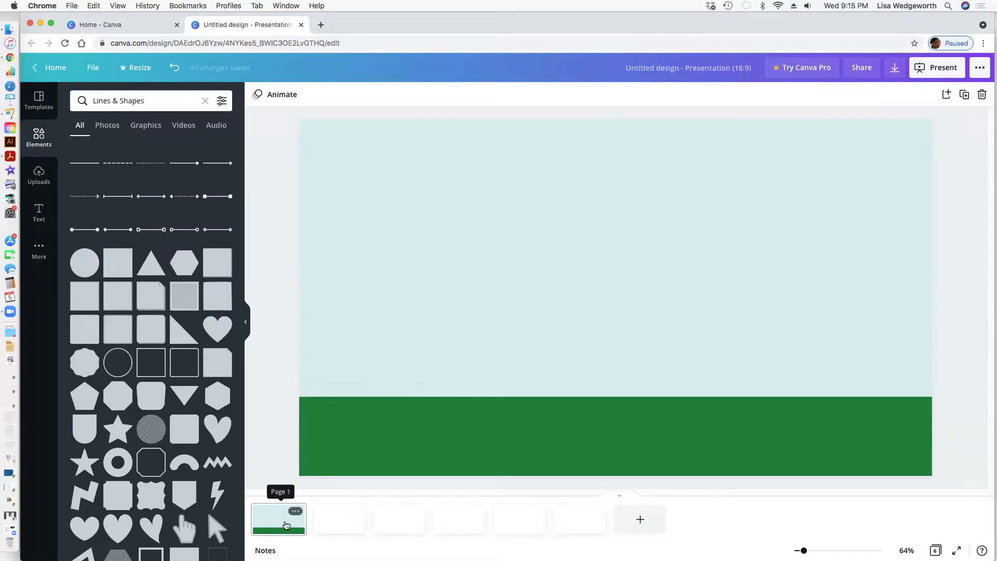
{"action": "left_click", "coordinate": [964, 95]}
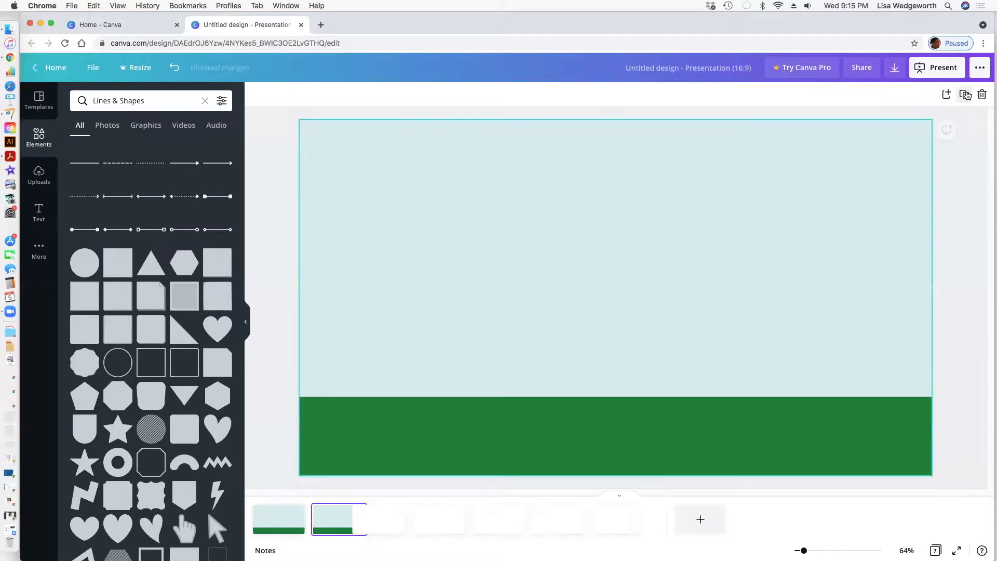
{"action": "left_click", "coordinate": [964, 95]}
{"action": "left_click", "coordinate": [965, 95]}
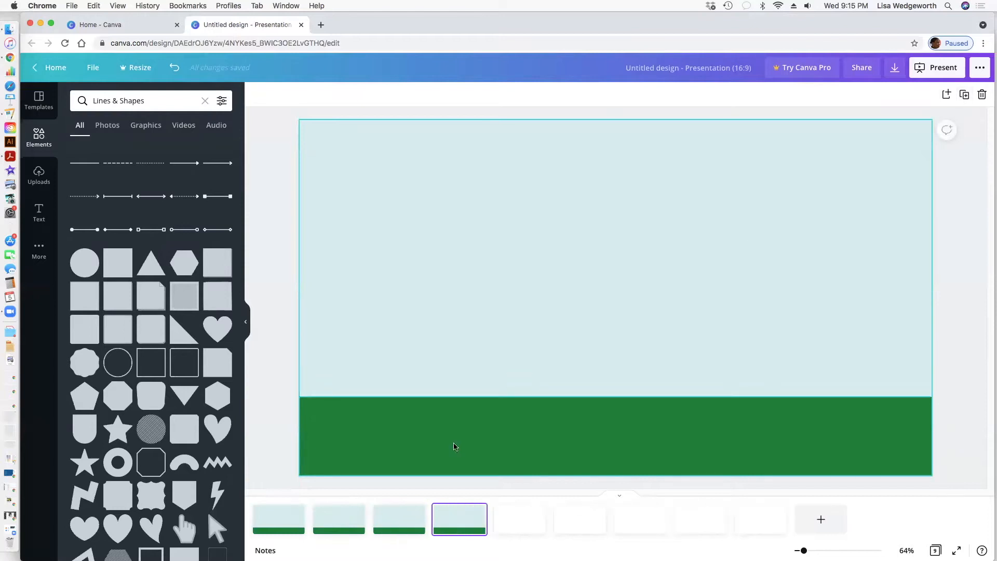
{"action": "left_click", "coordinate": [270, 516]}
{"action": "left_click", "coordinate": [454, 518]}
{"action": "key", "text": "BackSpace"}
{"action": "key", "text": "BackSpace"}
{"action": "key", "text": "BackSpace"}
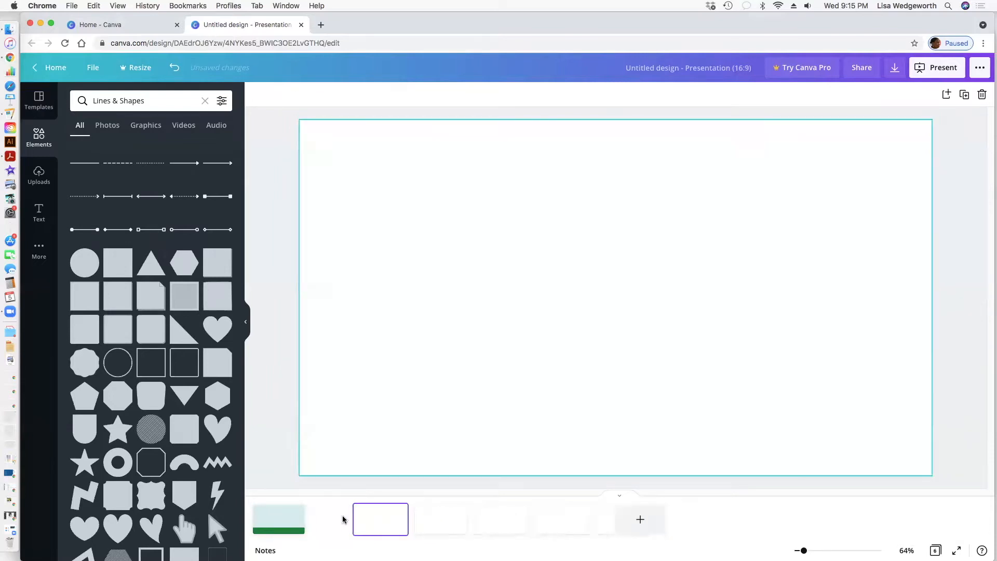
Step: On the first page, add a circle flattened into a thin cloud ellipse in the upper right of the sky and color it white
{"action": "left_click", "coordinate": [278, 518]}
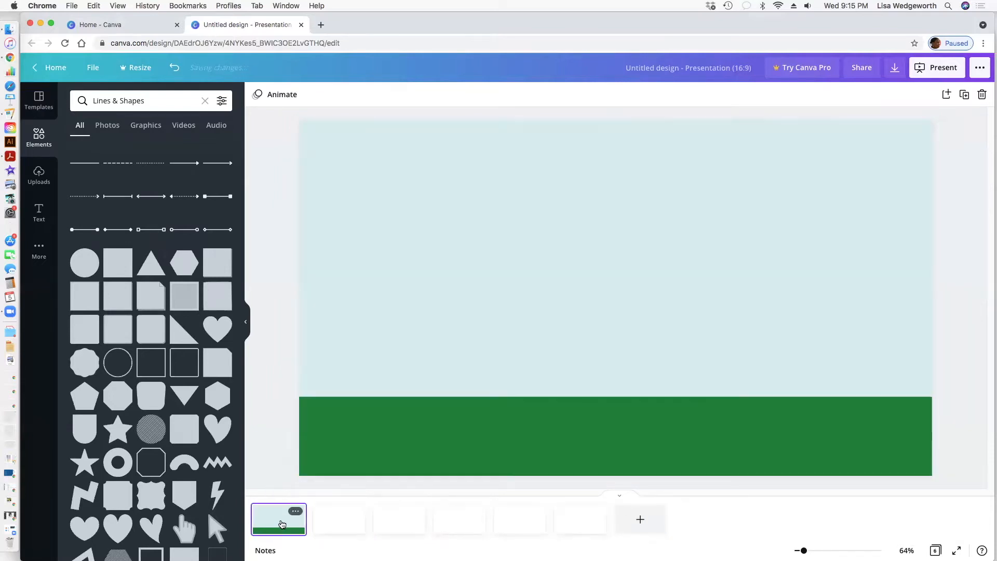
{"action": "left_click", "coordinate": [77, 263]}
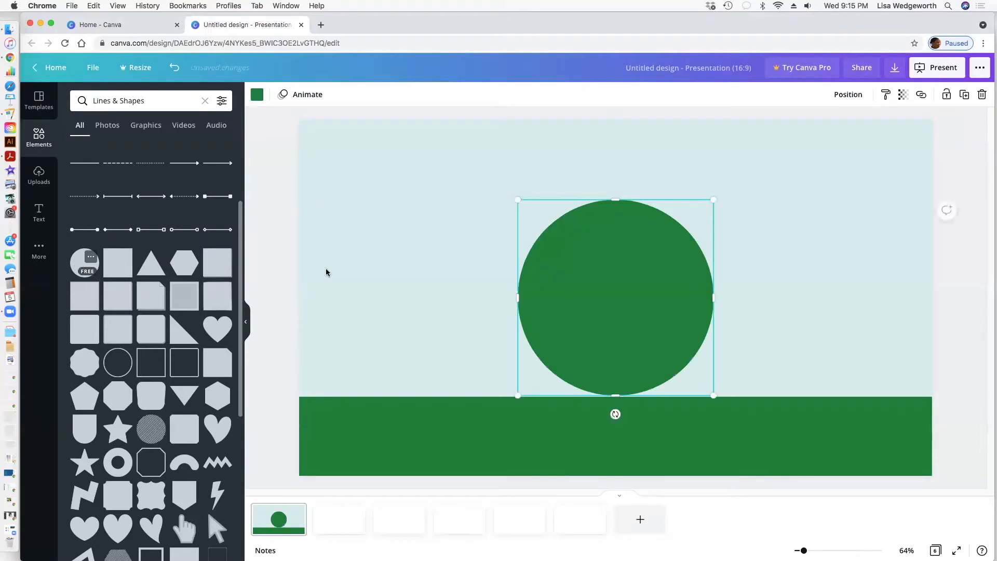
{"action": "left_click_drag", "start_coordinate": [607, 326], "coordinate": [597, 272]}
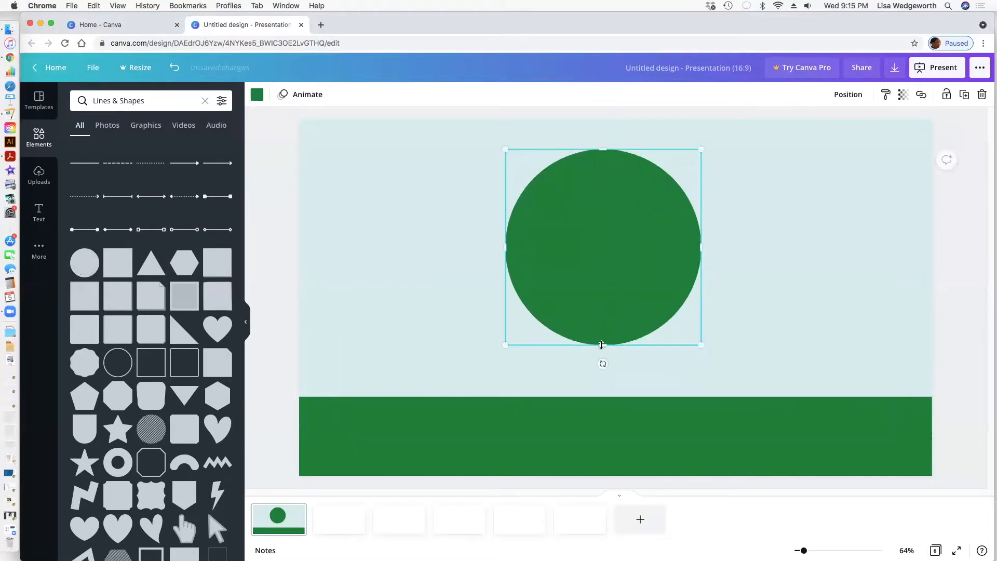
{"action": "left_click_drag", "start_coordinate": [601, 321], "coordinate": [756, 151]}
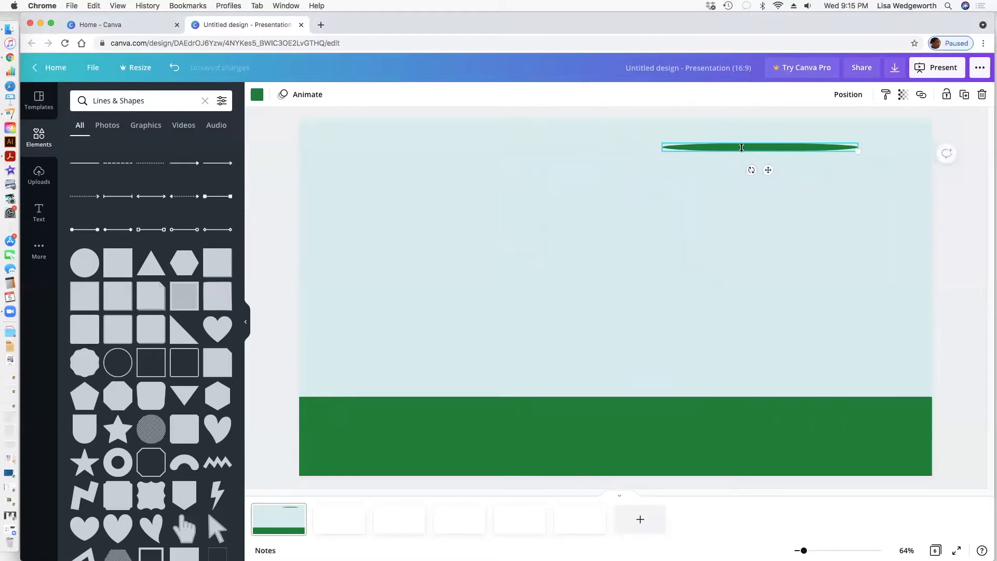
{"action": "left_click", "coordinate": [258, 95]}
{"action": "left_click", "coordinate": [221, 259]}
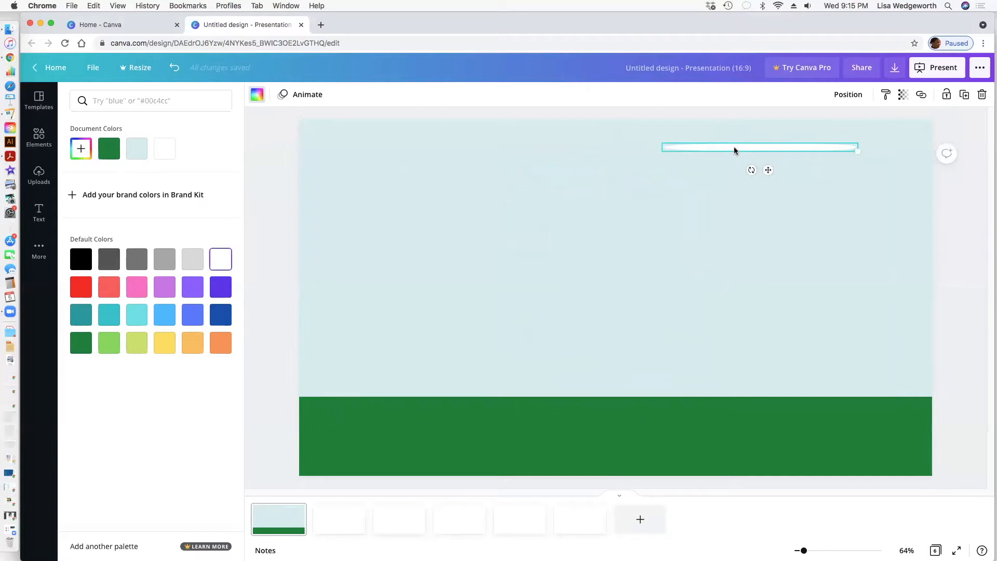
Step: Duplicate the white cloud ellipse, then shrink the copy and place it lower in the sky, left of the page's center
{"action": "left_click_drag", "start_coordinate": [736, 152], "coordinate": [618, 164]}
{"action": "left_click", "coordinate": [752, 191]}
{"action": "left_click_drag", "start_coordinate": [741, 167], "coordinate": [565, 212]}
{"action": "left_click_drag", "start_coordinate": [638, 213], "coordinate": [570, 210]}
{"action": "left_click", "coordinate": [639, 227]}
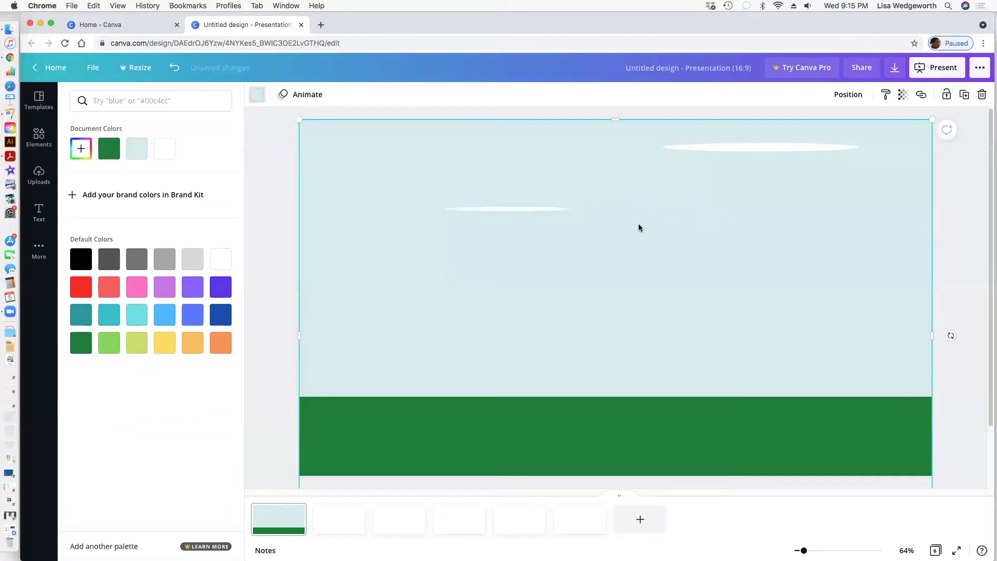
{"action": "left_click", "coordinate": [965, 244]}
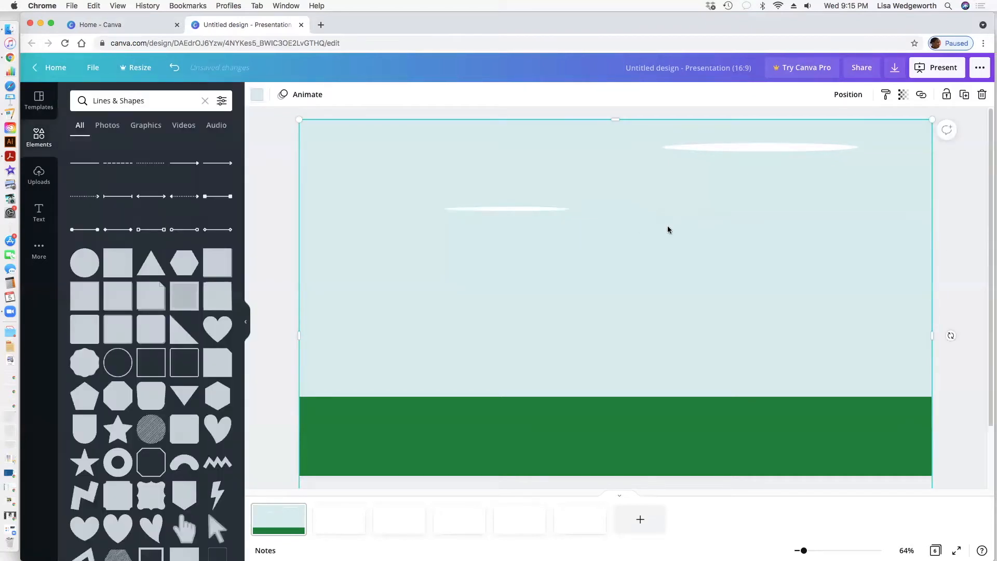
Step: Add a circle flattened into a thin, short cloud ellipse, place it across the page's right edge below the large cloud and color it white
{"action": "left_click", "coordinate": [85, 262]}
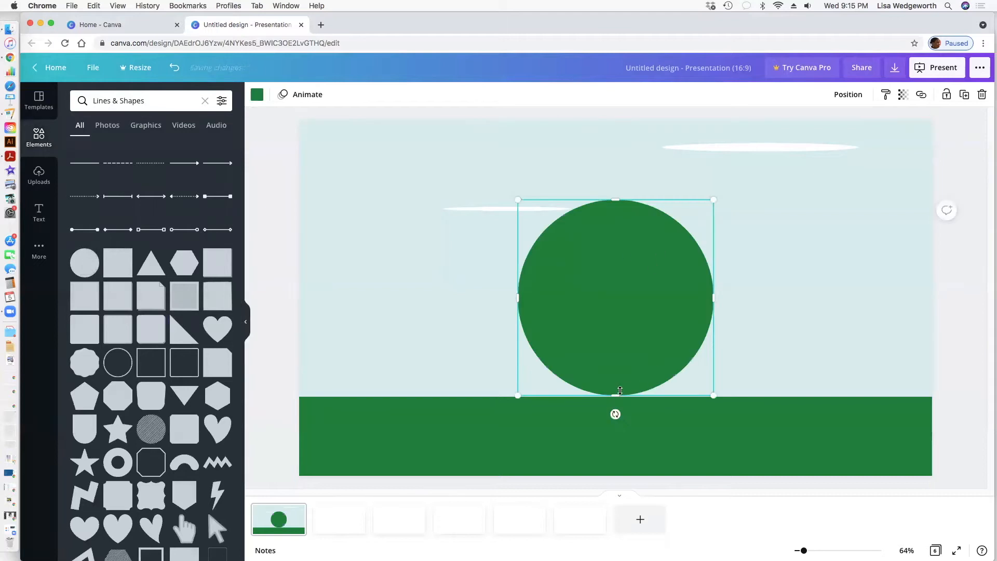
{"action": "left_click_drag", "start_coordinate": [613, 392], "coordinate": [775, 208]}
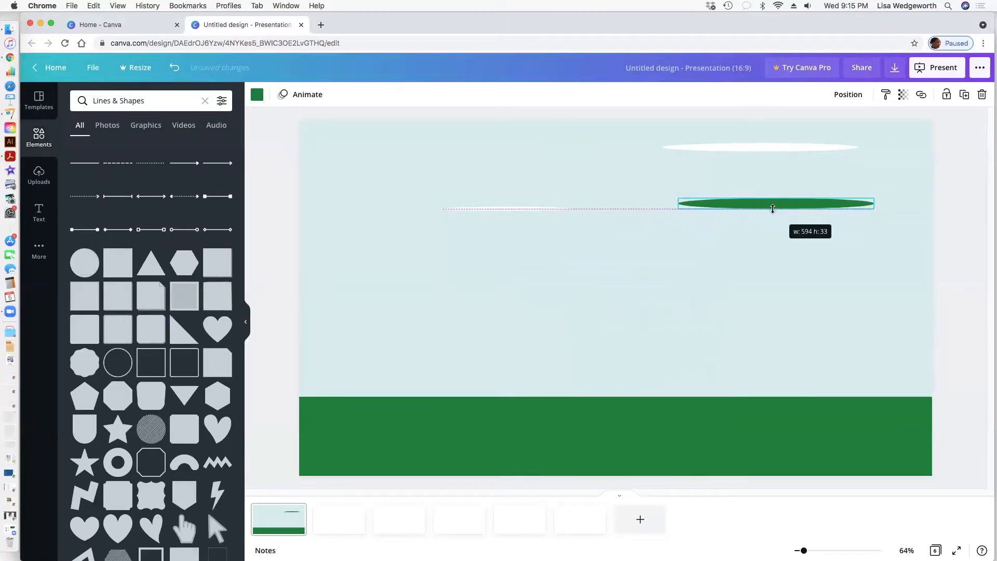
{"action": "left_click_drag", "start_coordinate": [679, 208], "coordinate": [775, 203]}
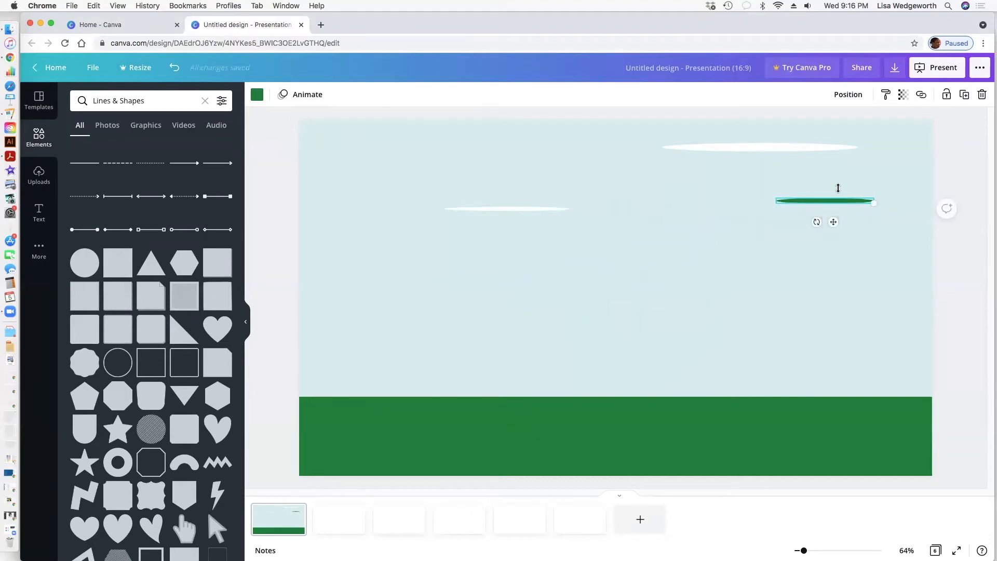
{"action": "left_click_drag", "start_coordinate": [848, 200], "coordinate": [933, 184]}
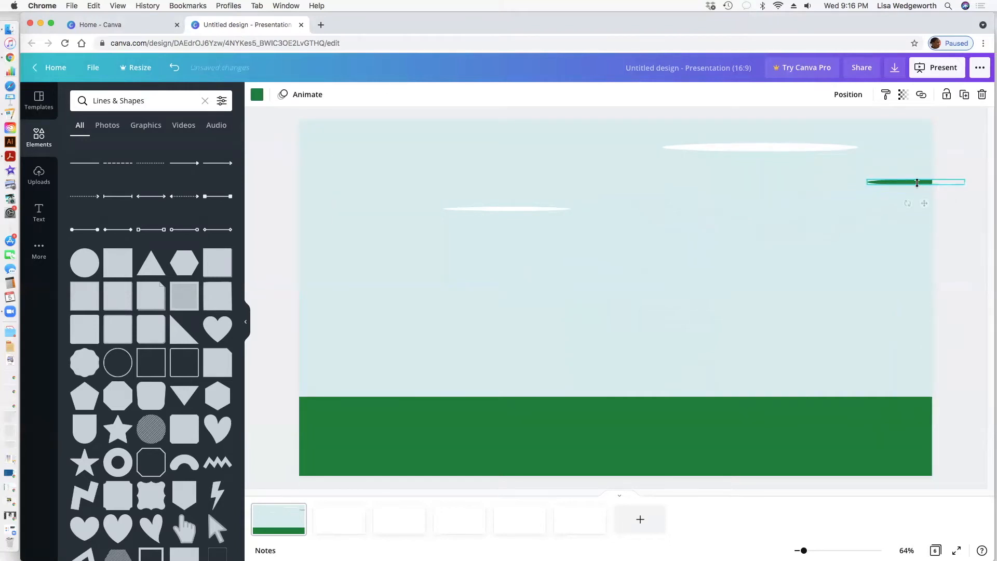
{"action": "left_click", "coordinate": [257, 94]}
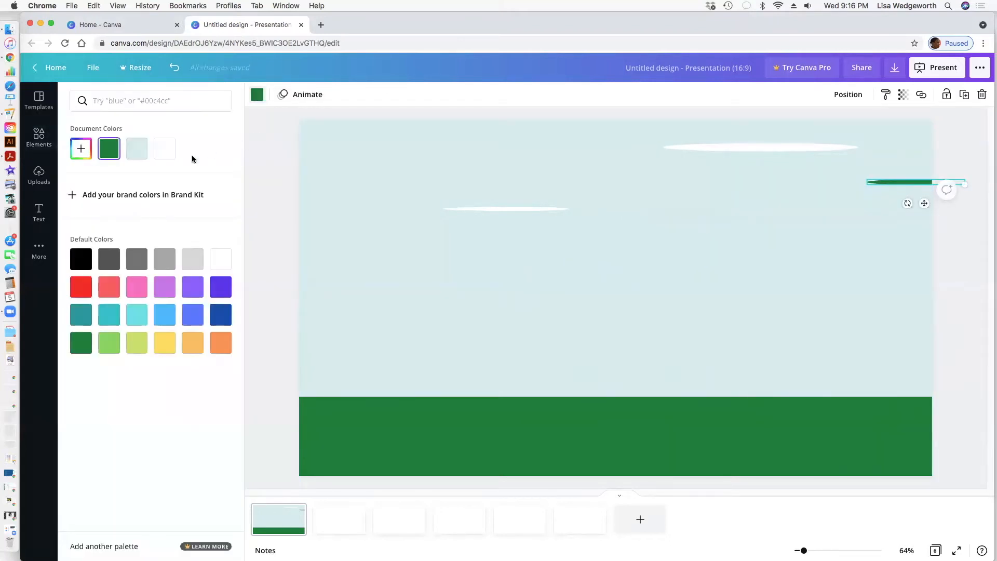
{"action": "left_click", "coordinate": [165, 150]}
{"action": "left_click", "coordinate": [667, 222]}
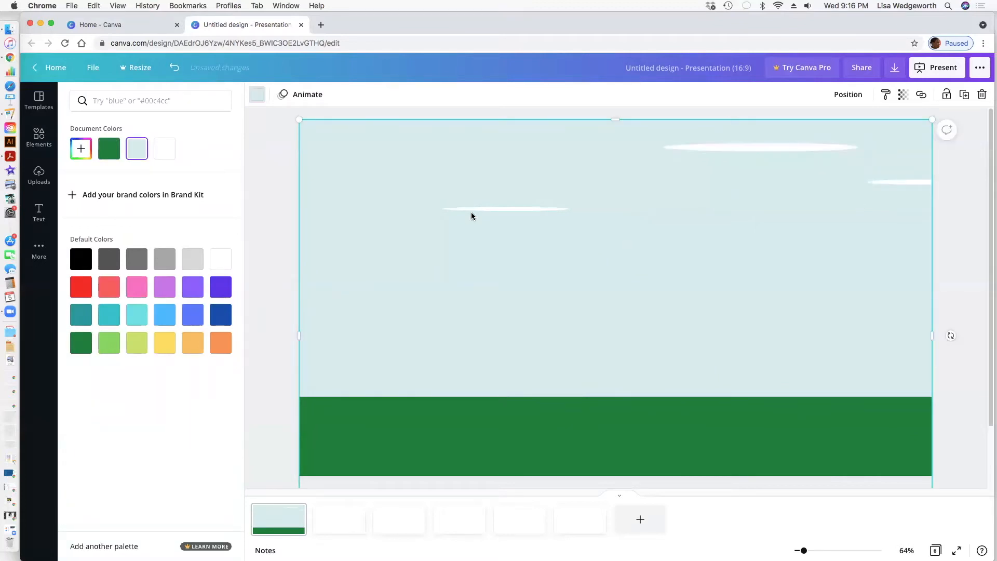
Step: Place a slightly thicker copy of the small white cloud across the page's left edge, high in the sky
{"action": "left_click", "coordinate": [541, 207]}
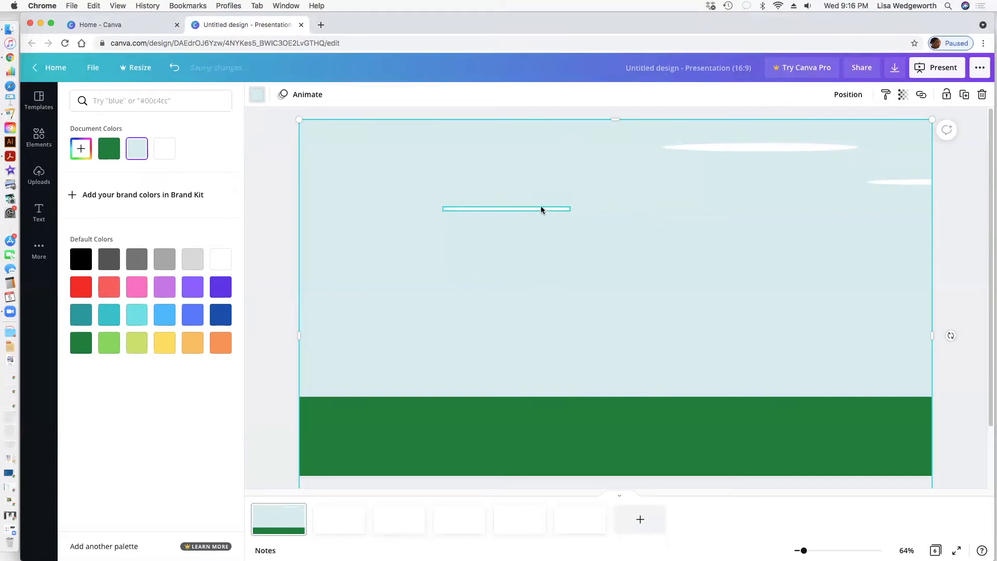
{"action": "left_click", "coordinate": [547, 213]}
{"action": "left_click", "coordinate": [529, 207]}
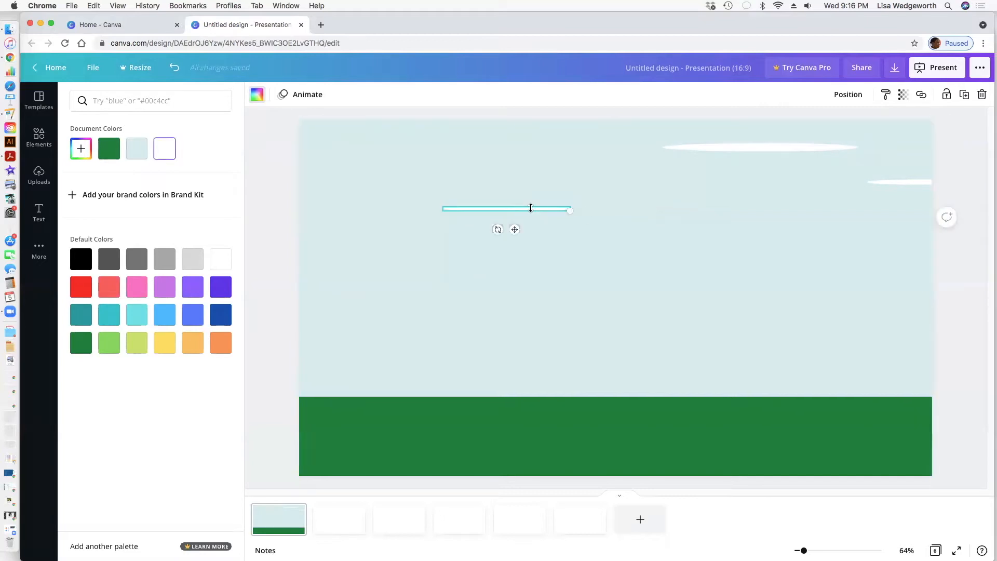
{"action": "left_click_drag", "start_coordinate": [530, 208], "coordinate": [334, 163]}
{"action": "left_click", "coordinate": [416, 166]}
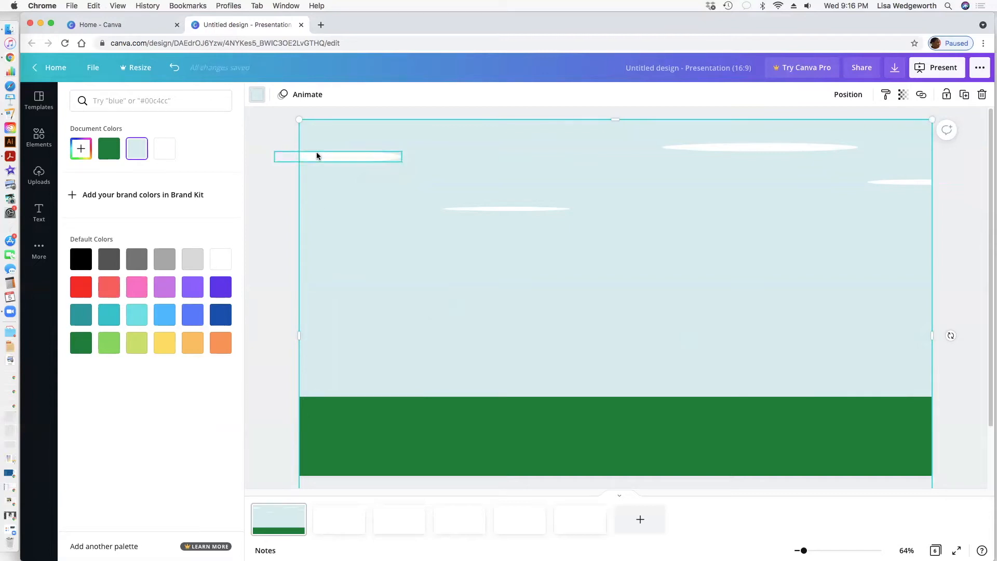
Step: Make the small cloud near the page's center shorter and slightly thicker, keeping it toward the middle of the sky
{"action": "left_click", "coordinate": [503, 210]}
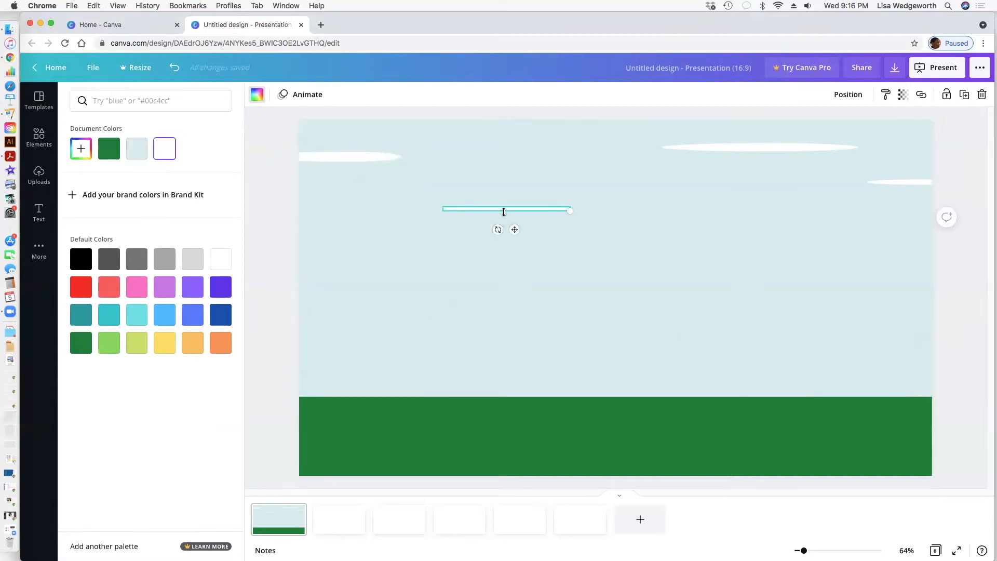
{"action": "left_click_drag", "start_coordinate": [503, 213], "coordinate": [503, 215]}
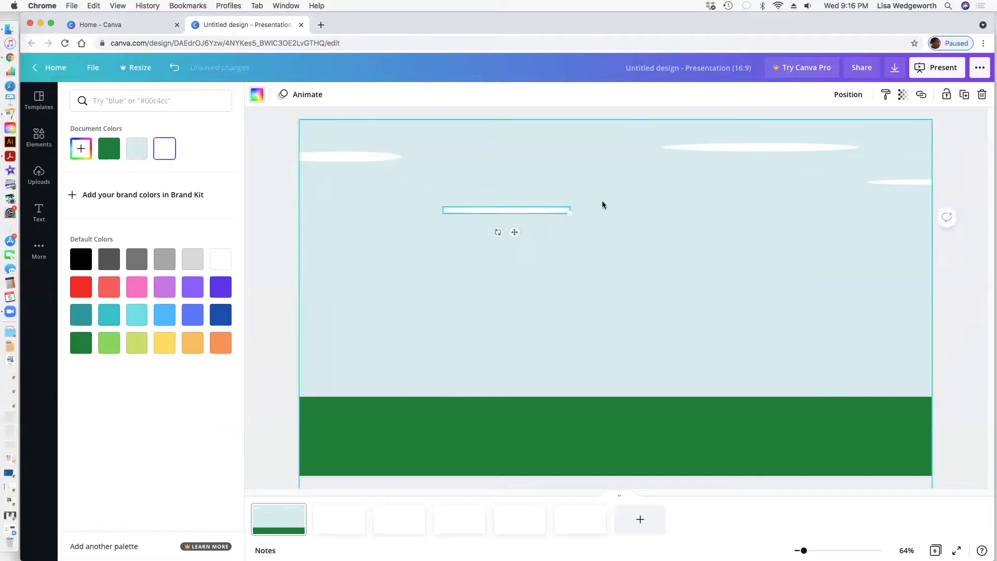
{"action": "mouse_move", "coordinate": [568, 211]}
{"action": "left_mouse_down"}
{"action": "mouse_move", "coordinate": [487, 211]}
{"action": "mouse_move", "coordinate": [583, 207]}
{"action": "mouse_move", "coordinate": [570, 207]}
{"action": "left_mouse_up"}
{"action": "left_click", "coordinate": [520, 247]}
{"action": "left_click", "coordinate": [493, 209]}
{"action": "left_click", "coordinate": [601, 232]}
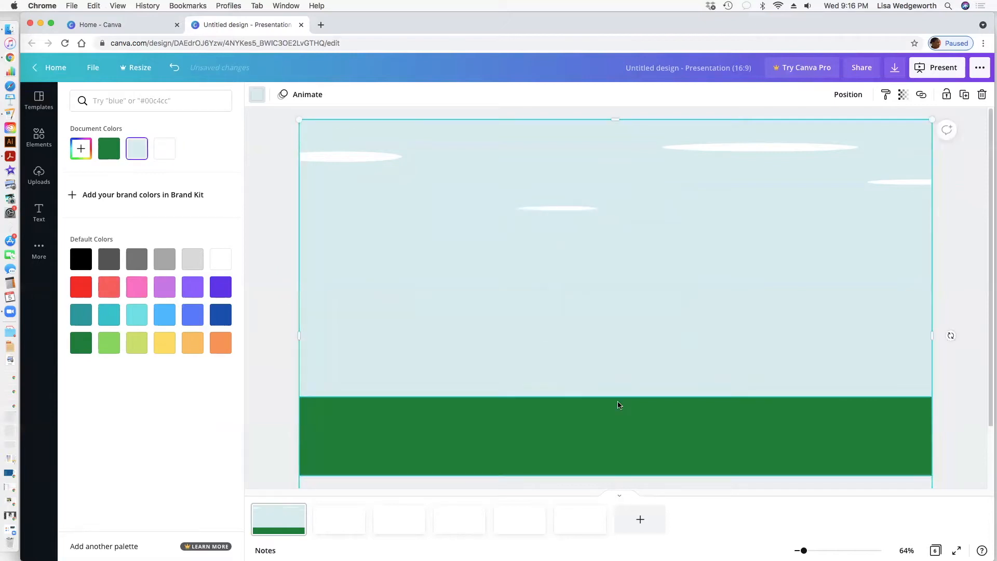
{"action": "left_click", "coordinate": [964, 95]}
{"action": "left_click", "coordinate": [964, 96]}
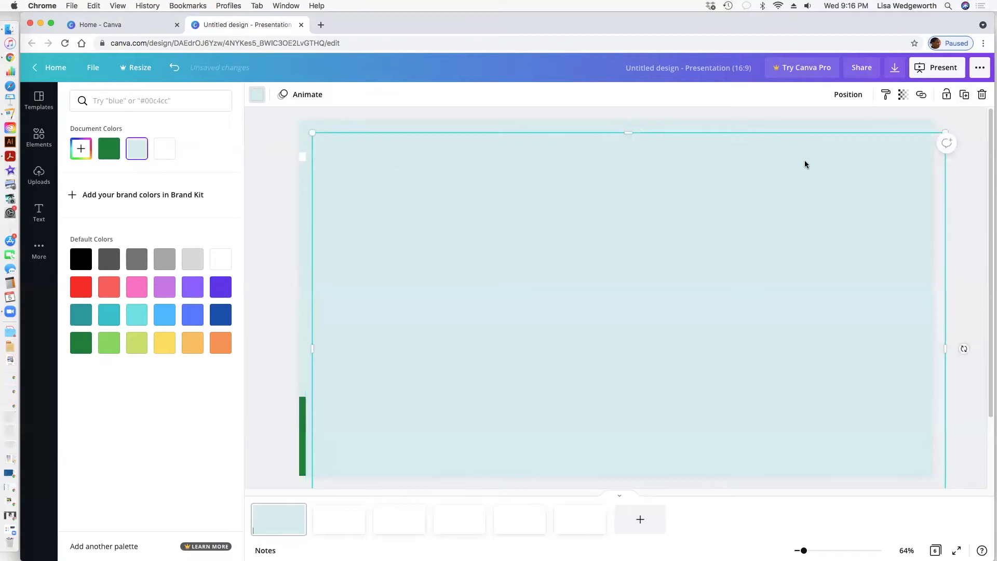
{"action": "key", "text": "Escape"}
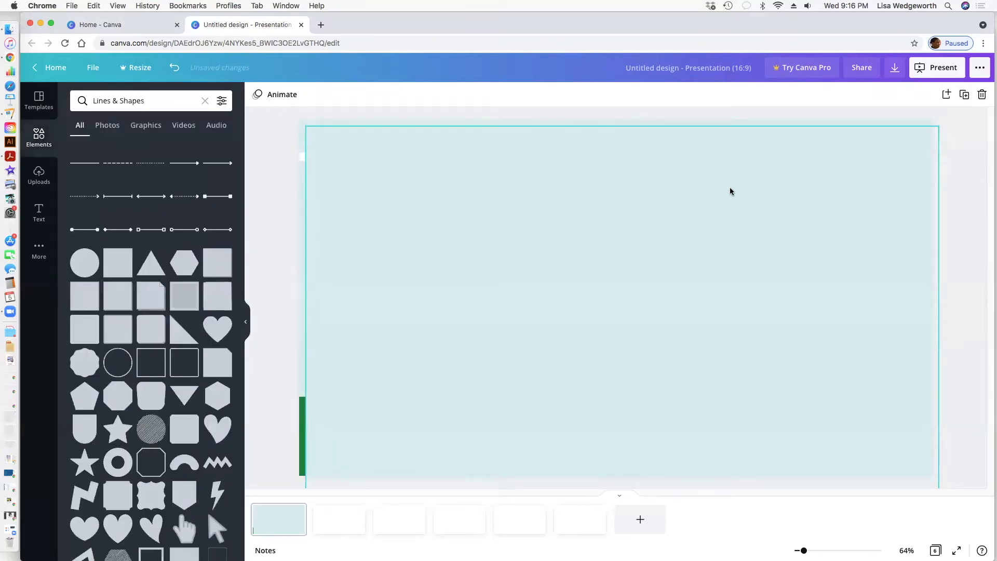
{"action": "key", "text": "super+z"}
{"action": "key", "text": "super+z"}
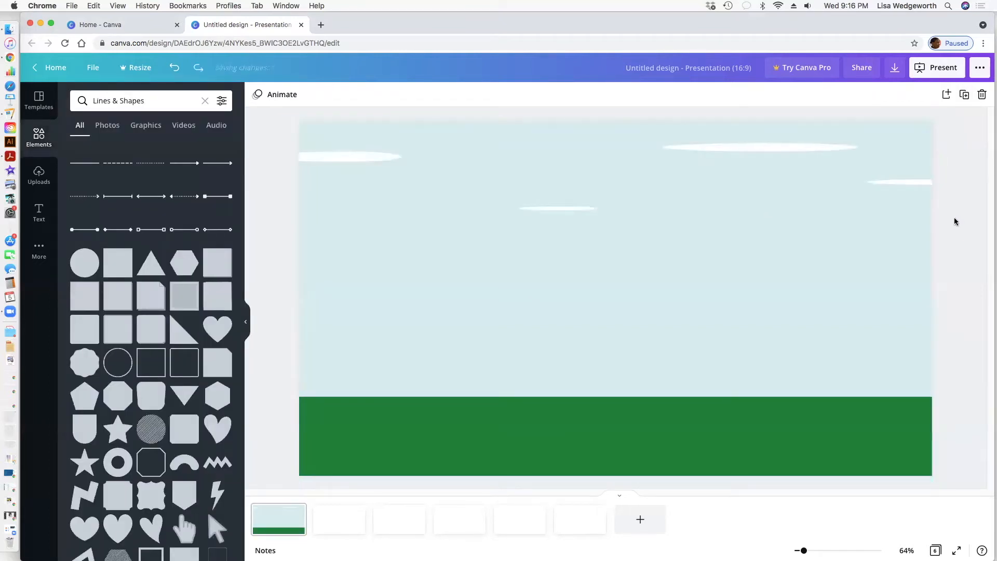
Step: Duplicate the entire first page three times
{"action": "left_click", "coordinate": [268, 519]}
{"action": "left_click", "coordinate": [964, 96]}
{"action": "left_click", "coordinate": [964, 95]}
{"action": "left_click", "coordinate": [964, 95]}
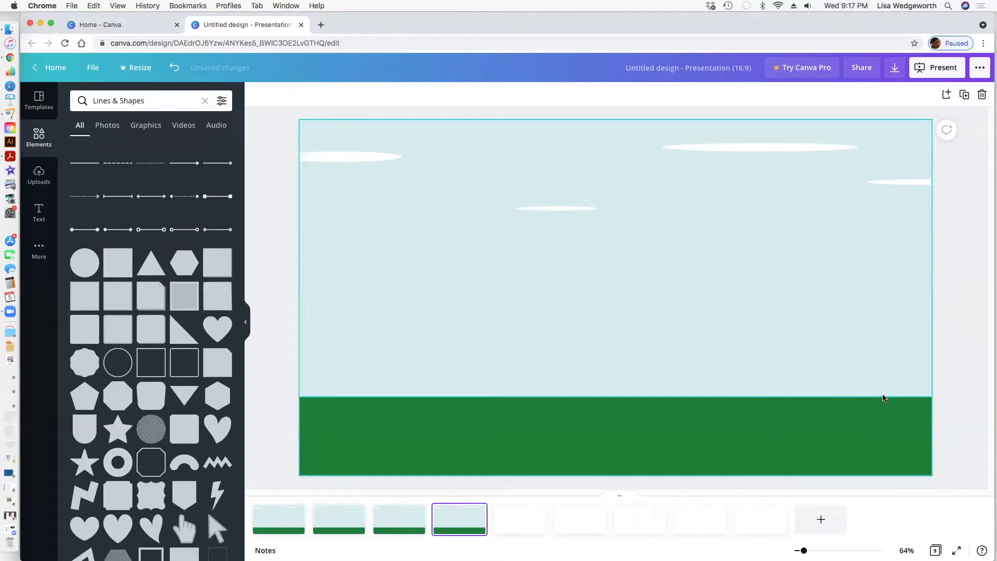
{"action": "left_click", "coordinate": [975, 359]}
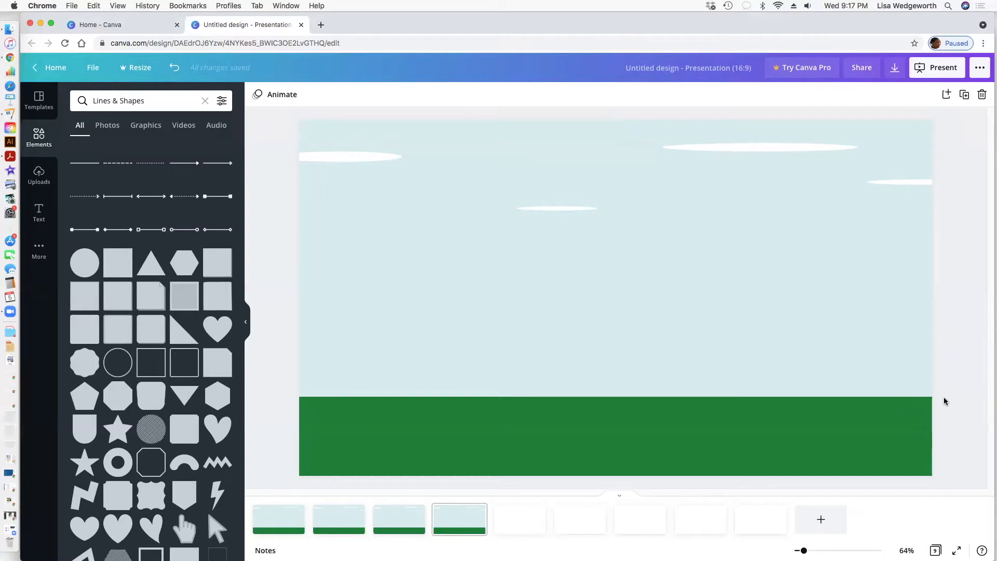
Step: On the second page, delete the dark green ground strip
{"action": "left_click", "coordinate": [323, 521]}
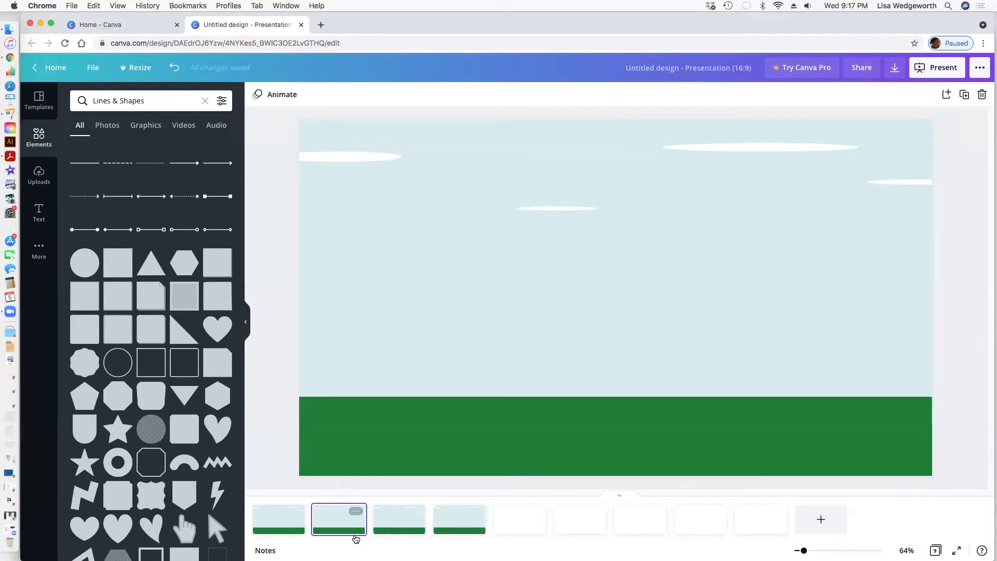
{"action": "left_click", "coordinate": [402, 449]}
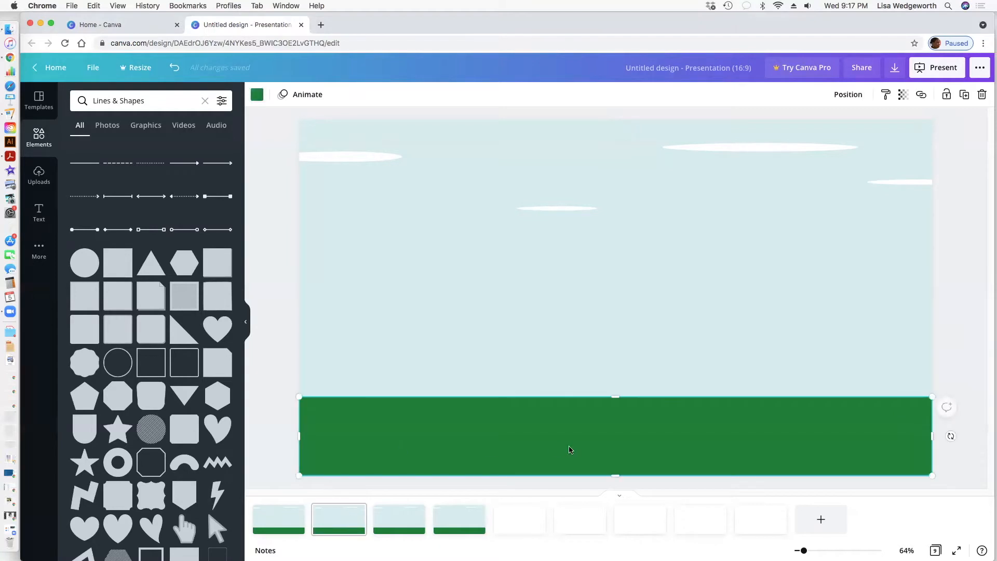
{"action": "key", "text": "Delete"}
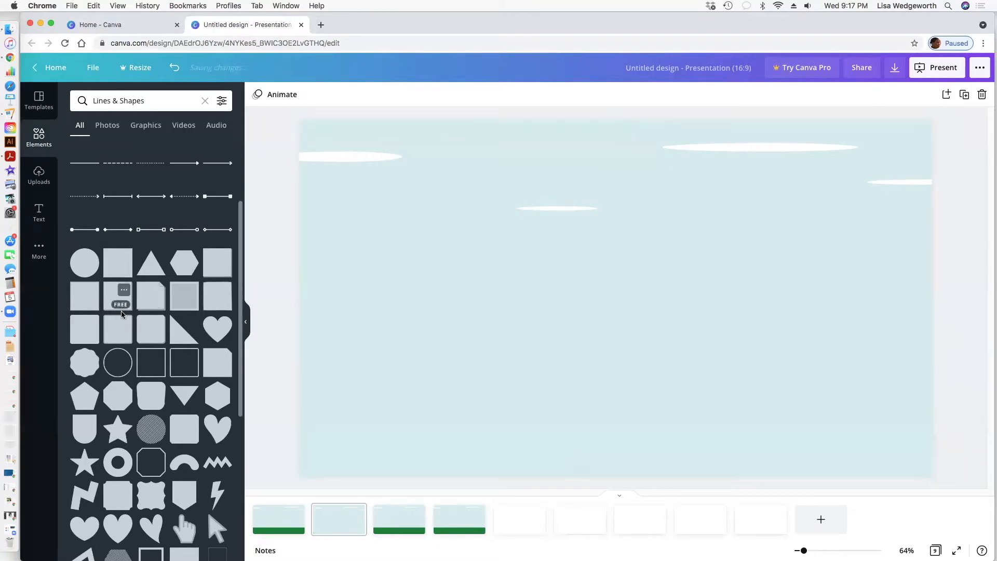
Step: Add a dark green right triangle, rotate it about a quarter turn and stretch it into a full-width hill rising toward the page's right edge
{"action": "left_click", "coordinate": [179, 335]}
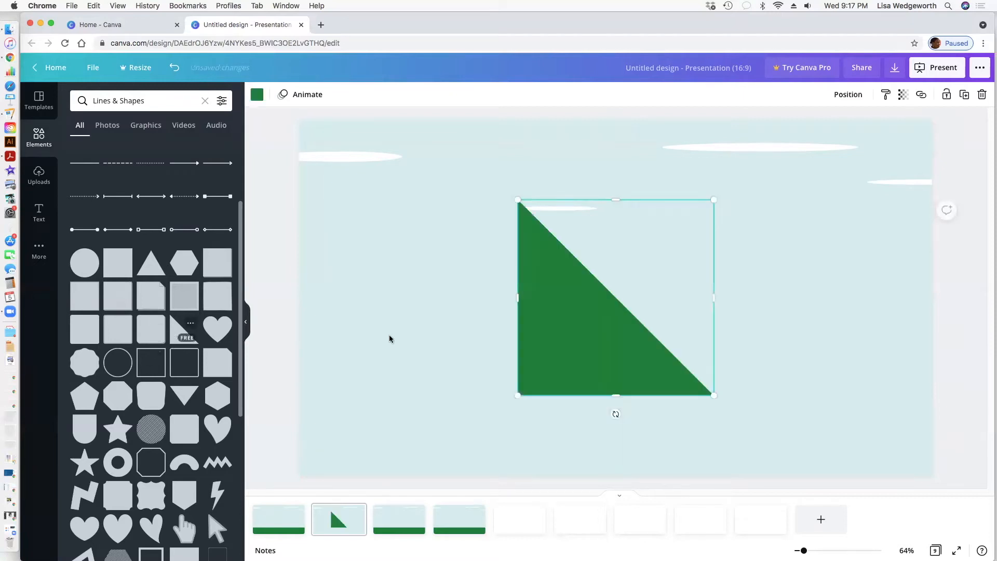
{"action": "left_click_drag", "start_coordinate": [530, 334], "coordinate": [311, 413]}
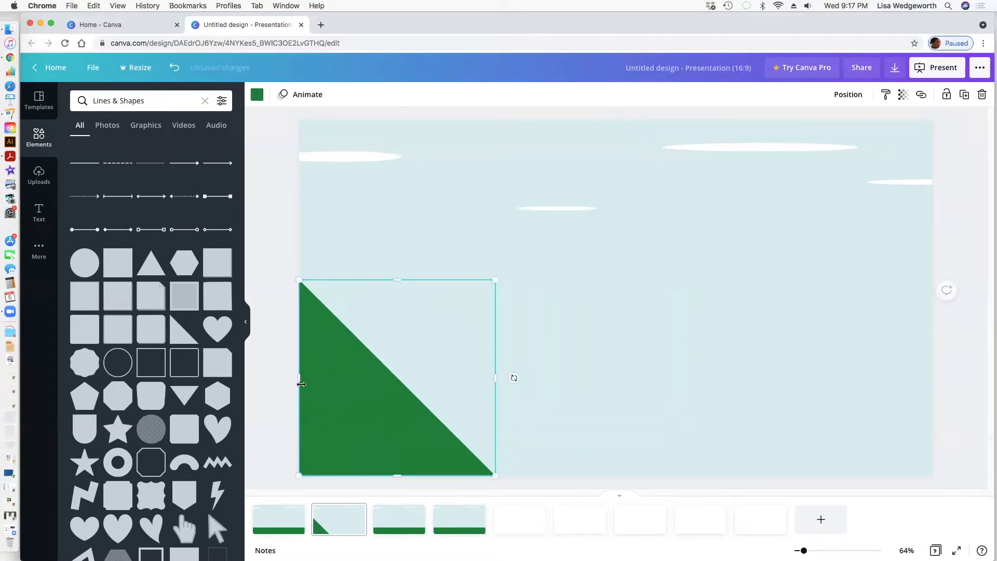
{"action": "left_click_drag", "start_coordinate": [513, 378], "coordinate": [395, 263]}
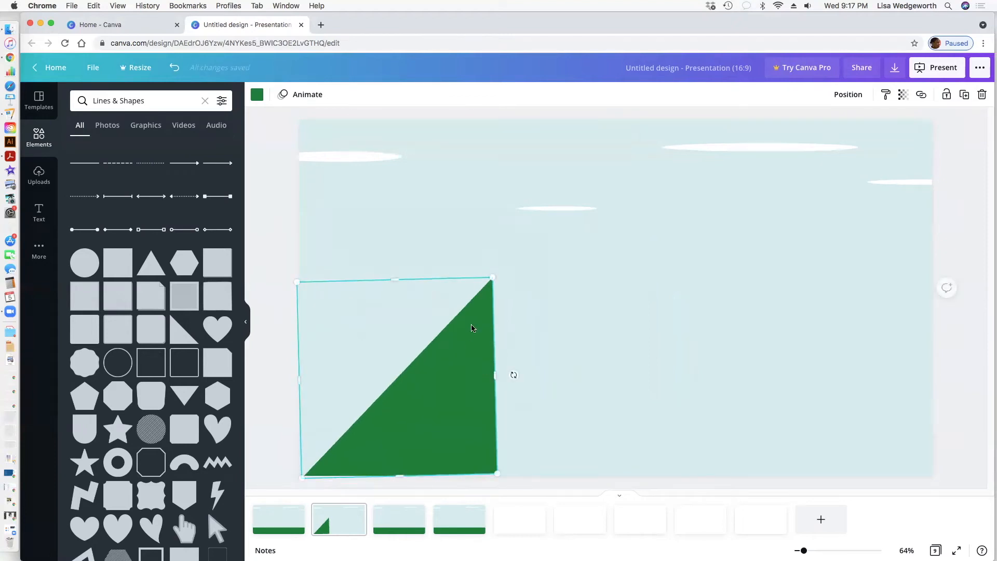
{"action": "left_click_drag", "start_coordinate": [513, 376], "coordinate": [930, 399]}
{"action": "left_click_drag", "start_coordinate": [852, 400], "coordinate": [803, 412]}
{"action": "left_click_drag", "start_coordinate": [298, 380], "coordinate": [284, 385]}
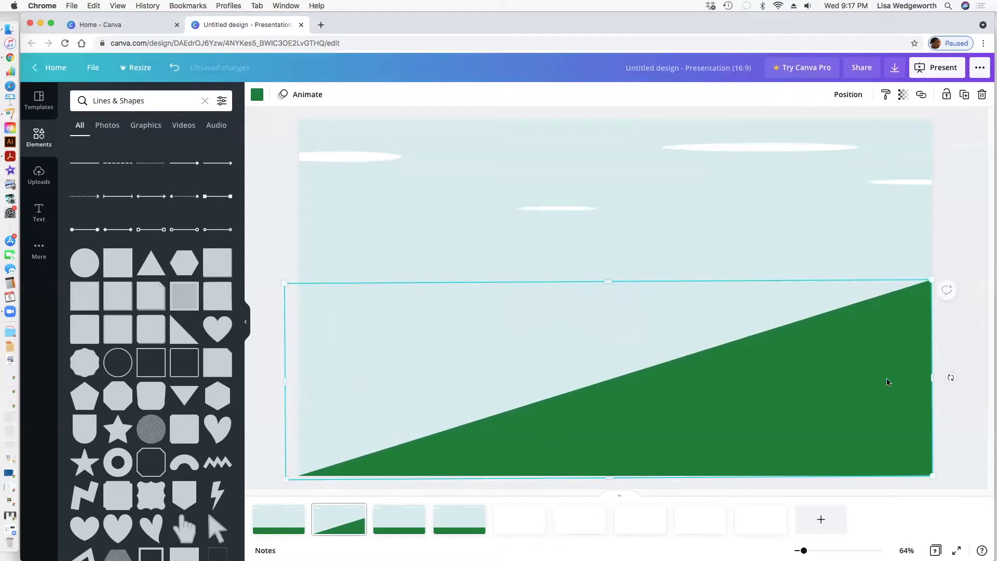
{"action": "left_click", "coordinate": [958, 411]}
{"action": "left_click", "coordinate": [876, 413]}
{"action": "left_click", "coordinate": [266, 243]}
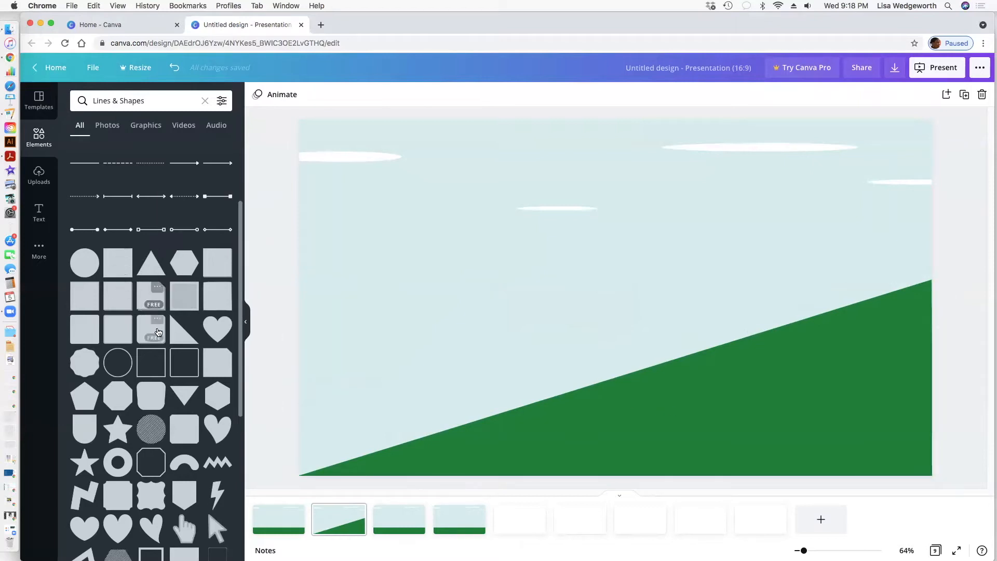
Step: Add a second right triangle at the page's lower-left corner, then flatten and widen it into a low hill sloping down to the right
{"action": "left_click", "coordinate": [183, 330]}
{"action": "left_click_drag", "start_coordinate": [586, 367], "coordinate": [345, 436]}
{"action": "left_click_drag", "start_coordinate": [388, 279], "coordinate": [407, 363]}
{"action": "left_click_drag", "start_coordinate": [488, 419], "coordinate": [713, 415]}
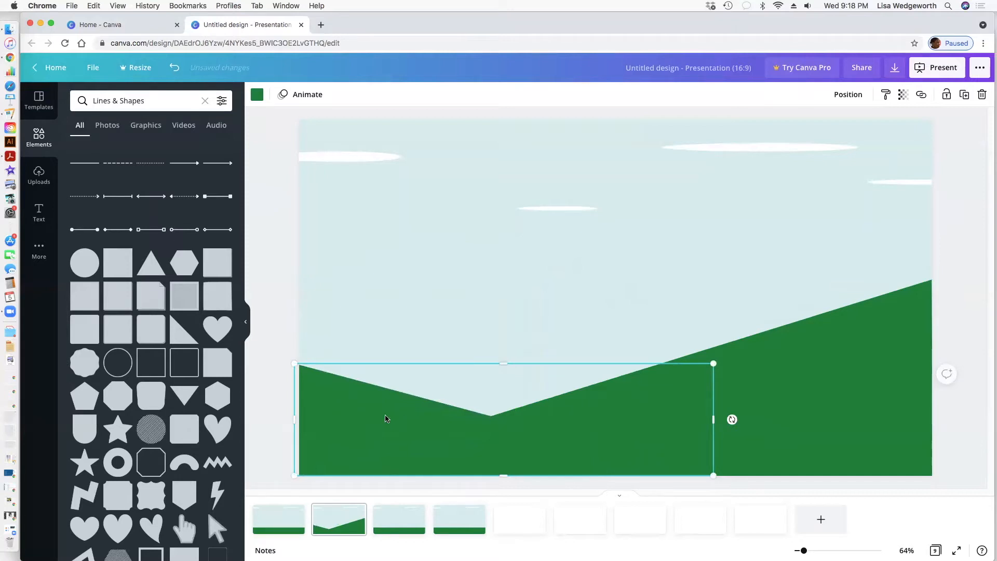
Step: Recolor the low hill on the left side of the page light green
{"action": "left_click", "coordinate": [756, 393]}
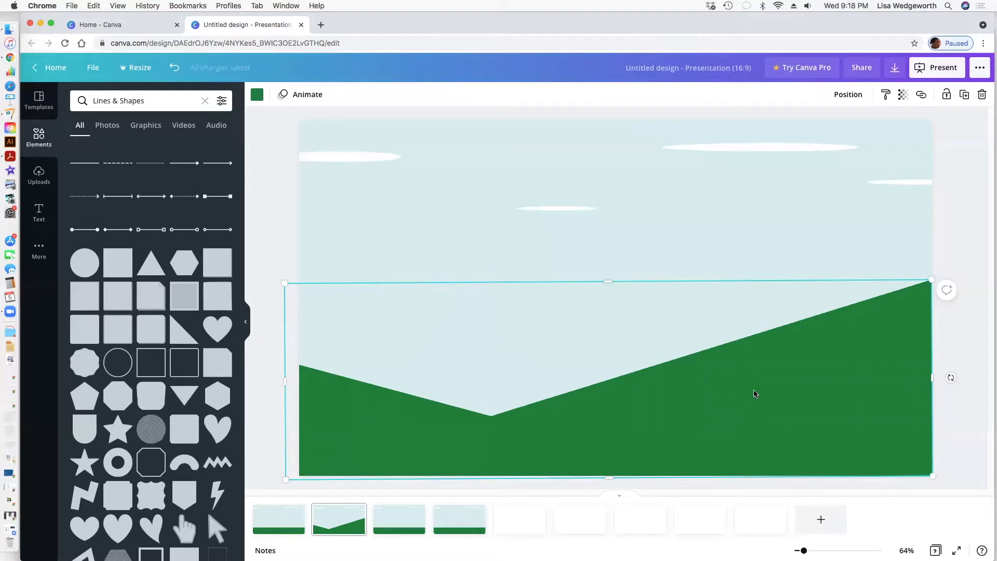
{"action": "left_click", "coordinate": [258, 95]}
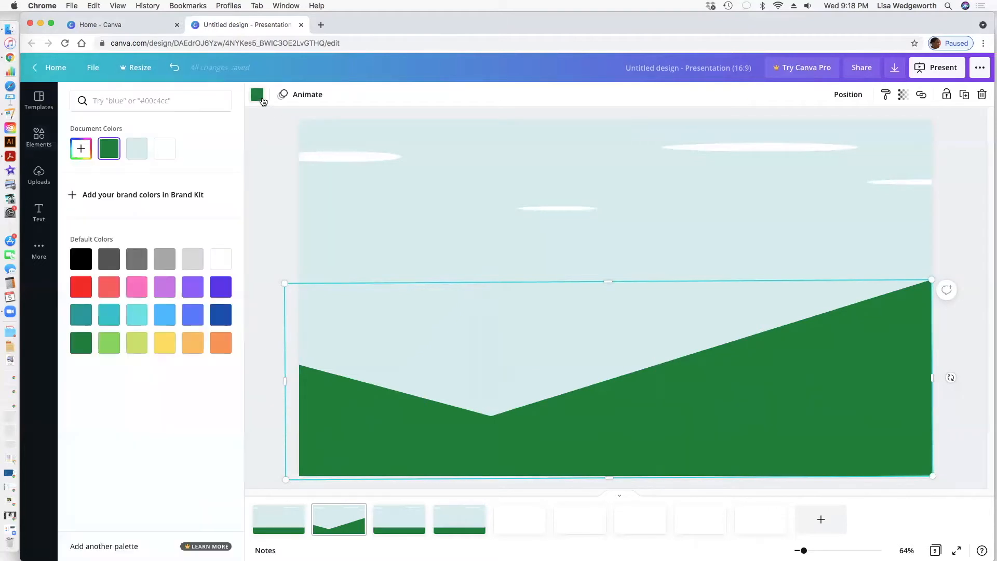
{"action": "left_click", "coordinate": [391, 406]}
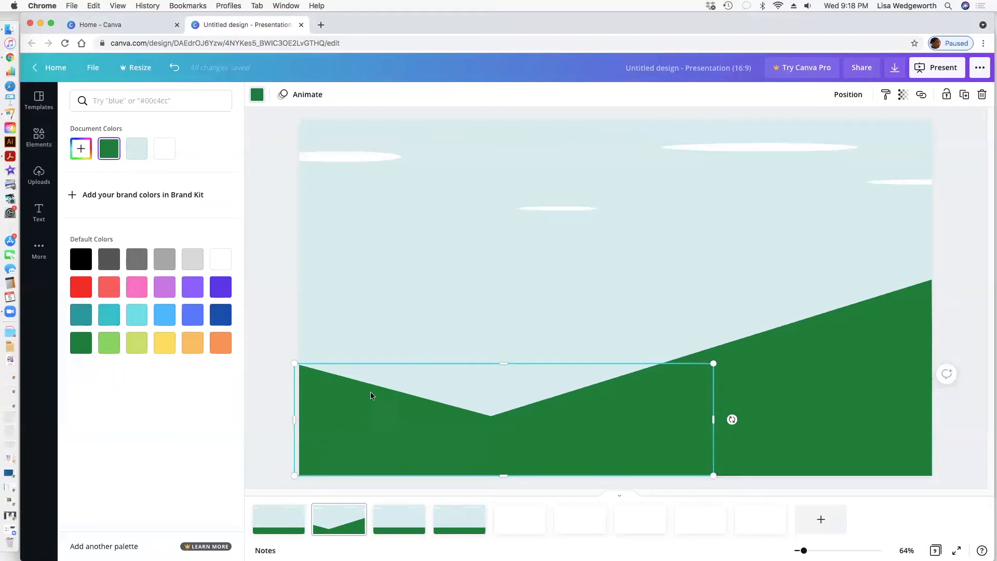
{"action": "left_click", "coordinate": [258, 95]}
{"action": "left_click", "coordinate": [257, 95]}
{"action": "left_click", "coordinate": [109, 343]}
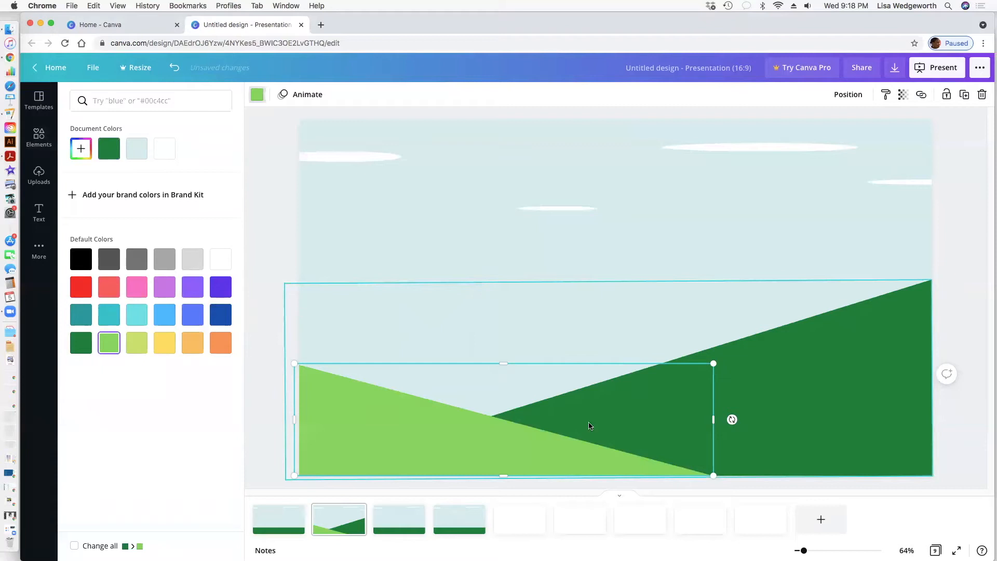
Step: Send the light green hill backward so it sits behind the large dark green hill
{"action": "right_click", "coordinate": [377, 419]}
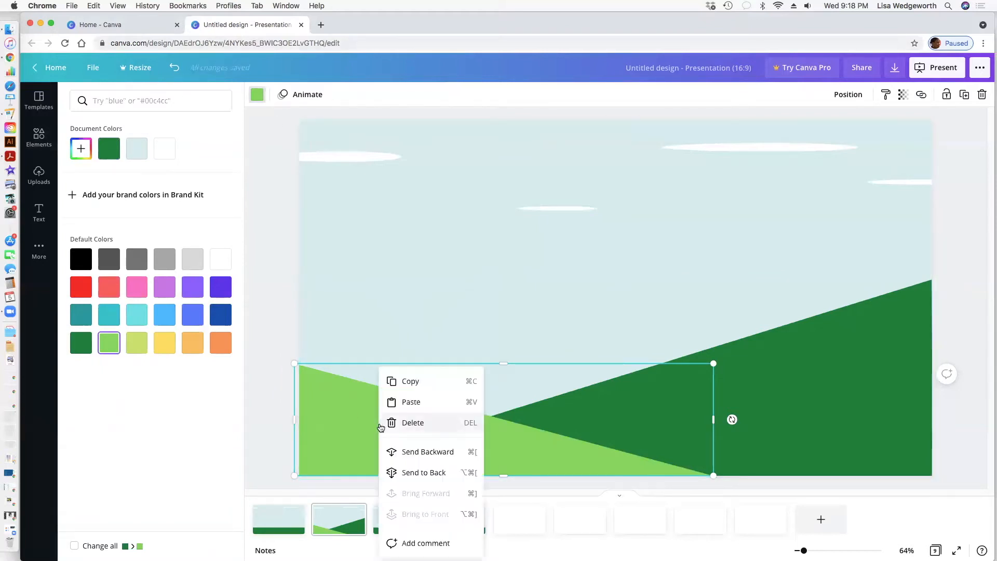
{"action": "left_click", "coordinate": [414, 457]}
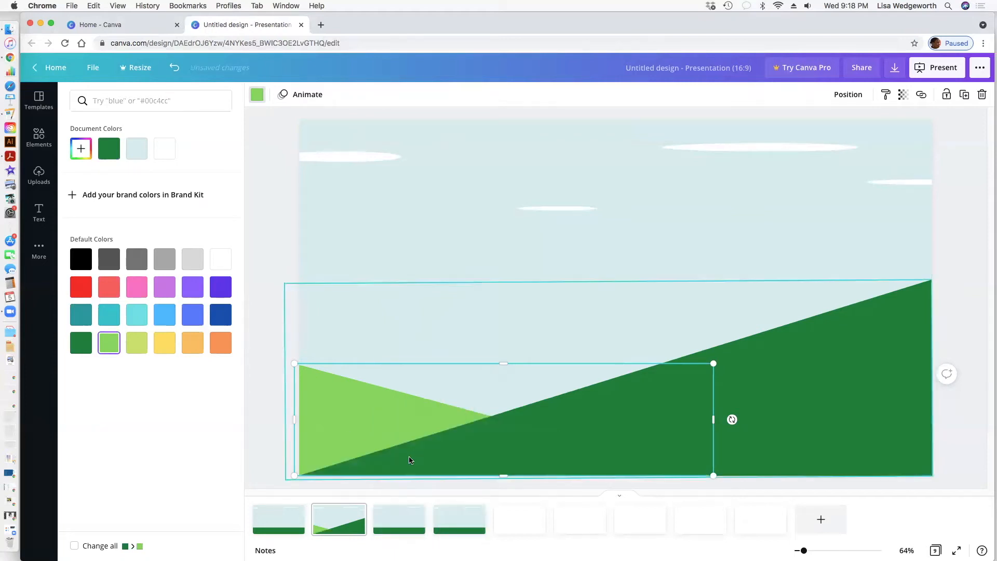
{"action": "left_click", "coordinate": [269, 226]}
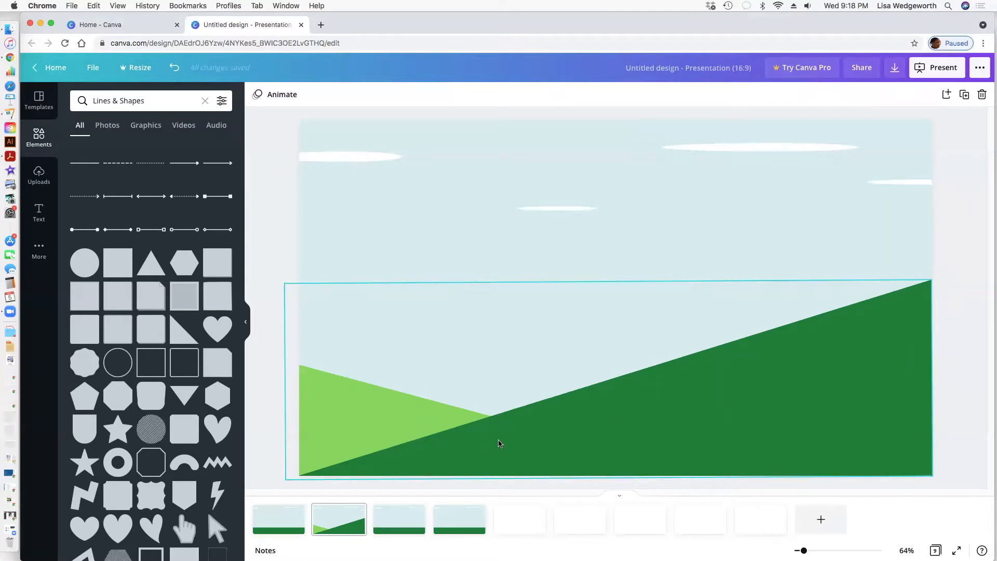
{"action": "left_click", "coordinate": [463, 430]}
{"action": "right_click", "coordinate": [351, 408]}
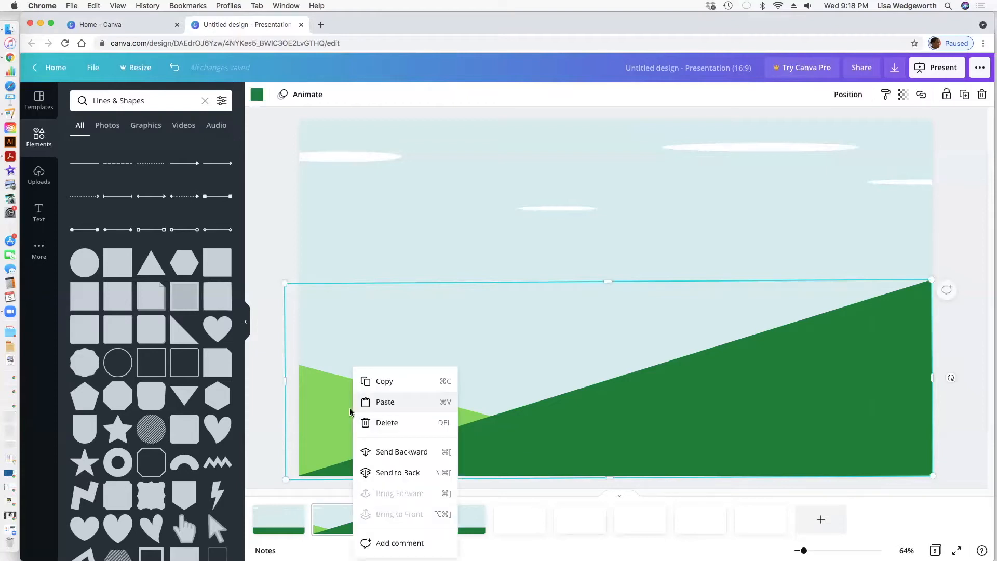
{"action": "left_click", "coordinate": [262, 330]}
{"action": "left_click", "coordinate": [312, 387]}
{"action": "right_click", "coordinate": [313, 389]}
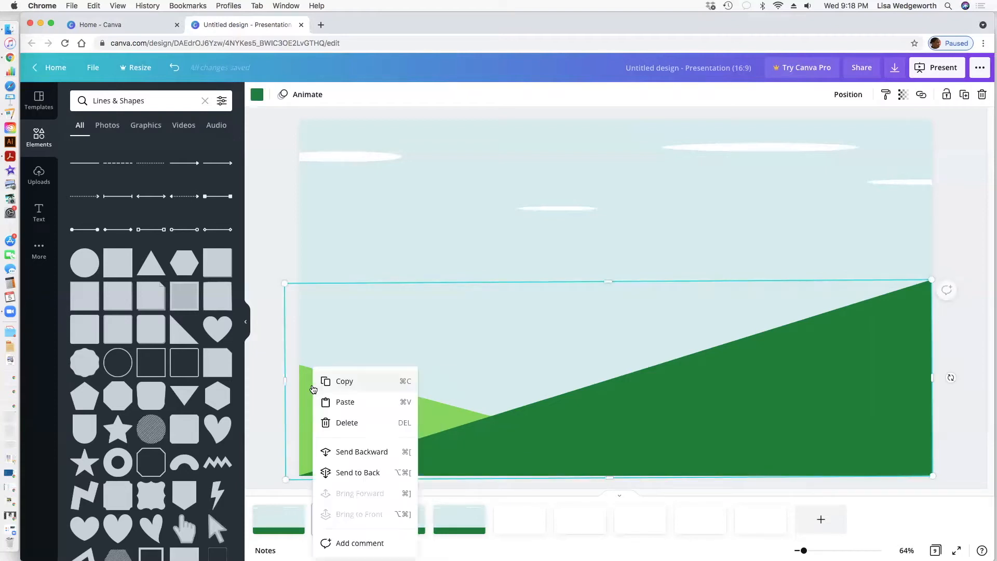
{"action": "left_click", "coordinate": [257, 94]}
{"action": "left_click", "coordinate": [88, 344]}
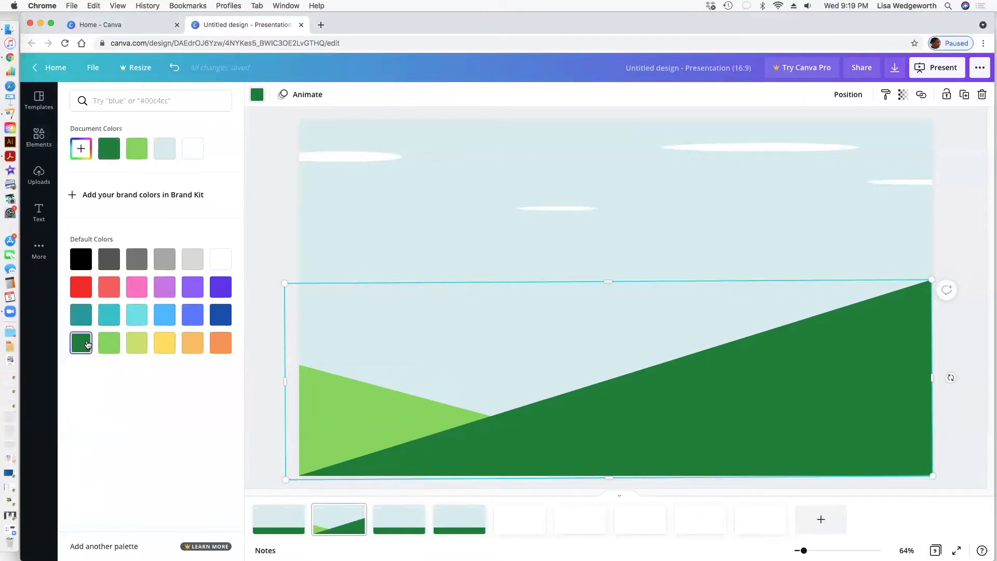
{"action": "left_click", "coordinate": [344, 254]}
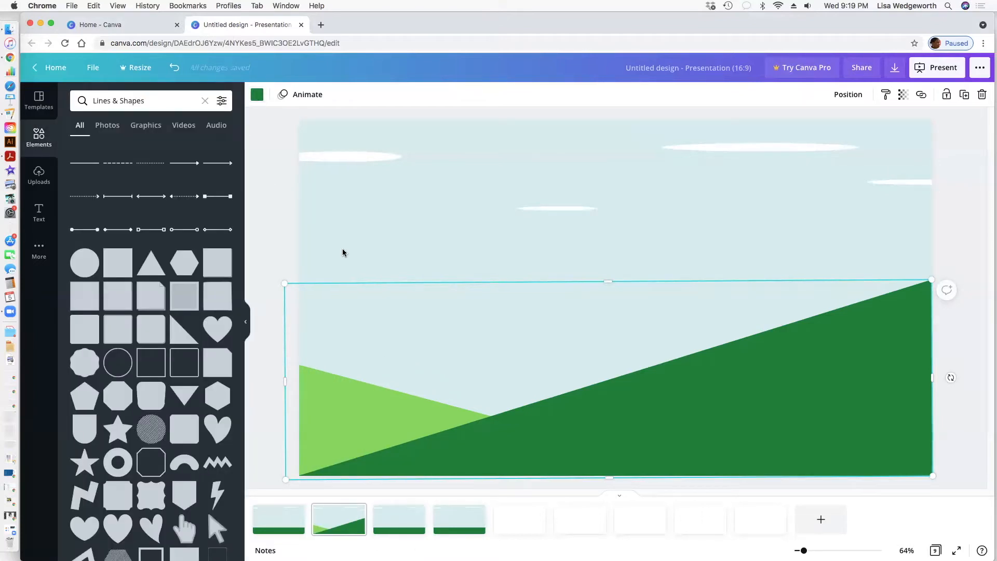
Step: Narrow the large hill from its left side to uncover the low hill, and recolor the low hill dark green
{"action": "left_click", "coordinate": [349, 398]}
{"action": "left_click_drag", "start_coordinate": [284, 380], "coordinate": [470, 389]}
{"action": "left_click", "coordinate": [362, 401]}
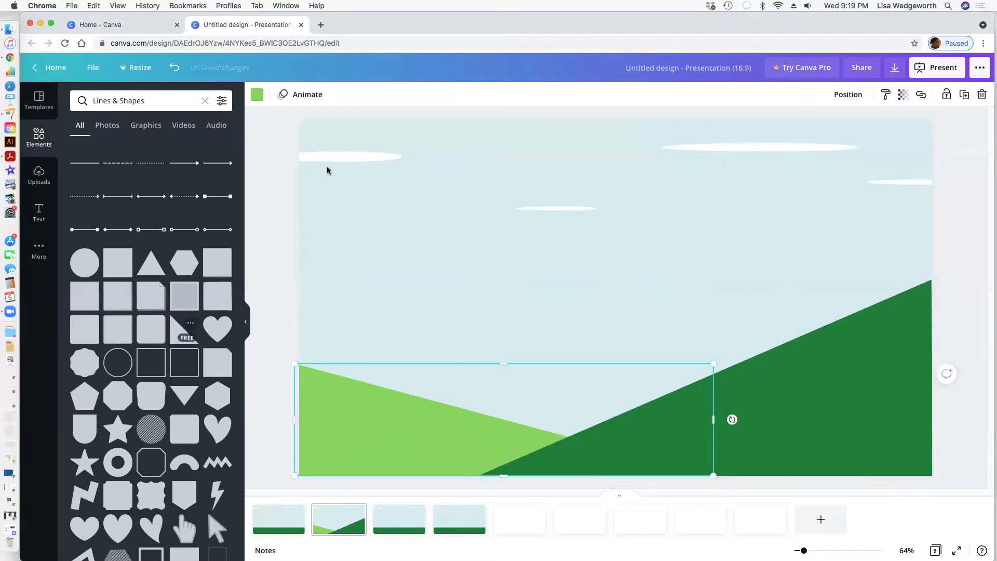
{"action": "left_click", "coordinate": [256, 94]}
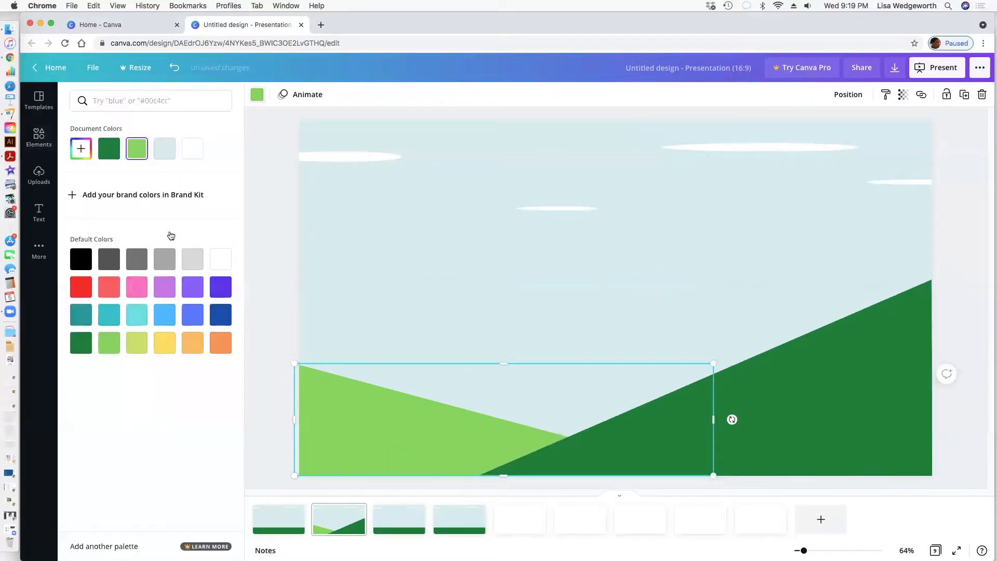
{"action": "left_click", "coordinate": [86, 340]}
Step: Stretch the large hill back to the page's left edge and recolor it light green
{"action": "left_click", "coordinate": [799, 395]}
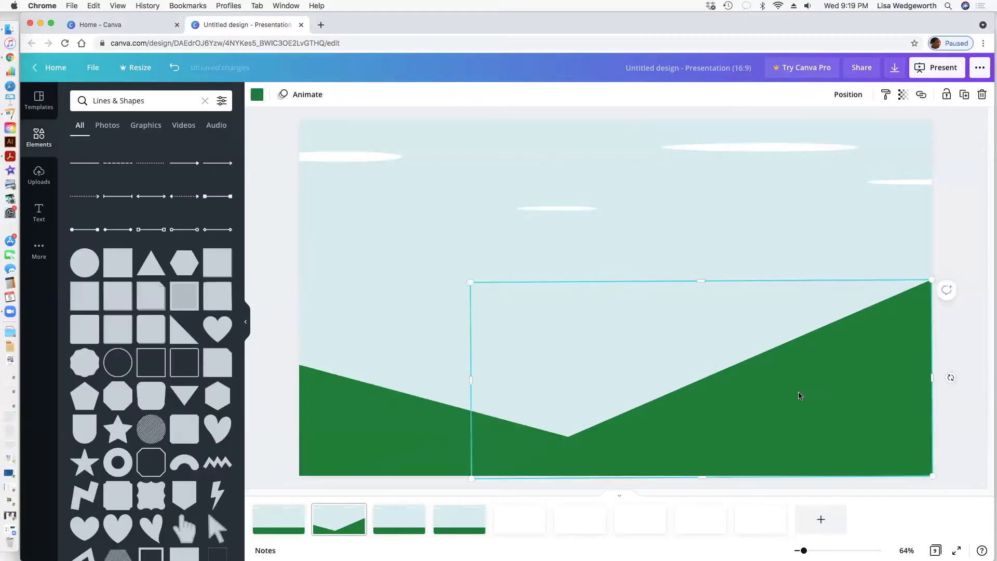
{"action": "left_click_drag", "start_coordinate": [470, 378], "coordinate": [298, 393]}
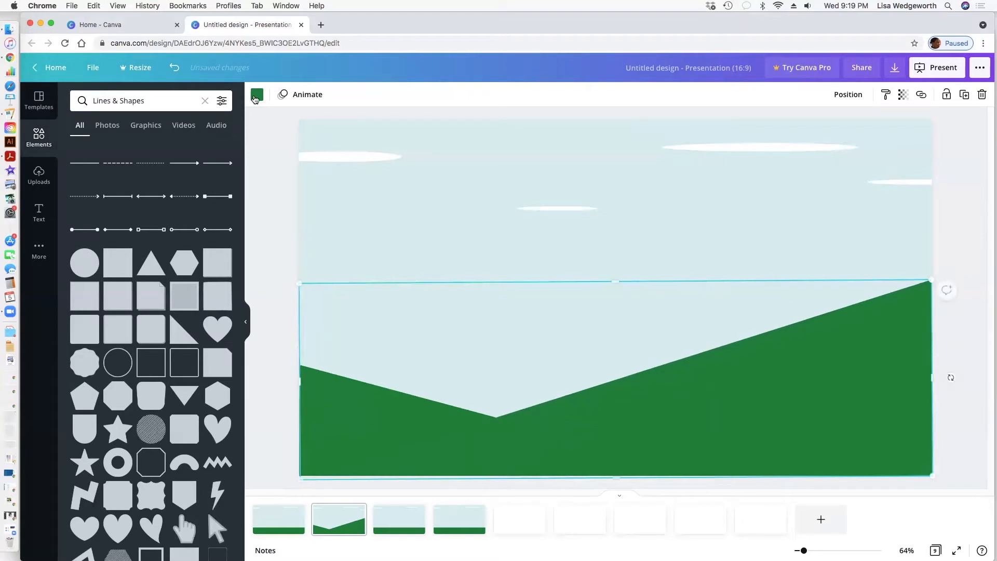
{"action": "left_click", "coordinate": [256, 95]}
{"action": "left_click", "coordinate": [109, 342]}
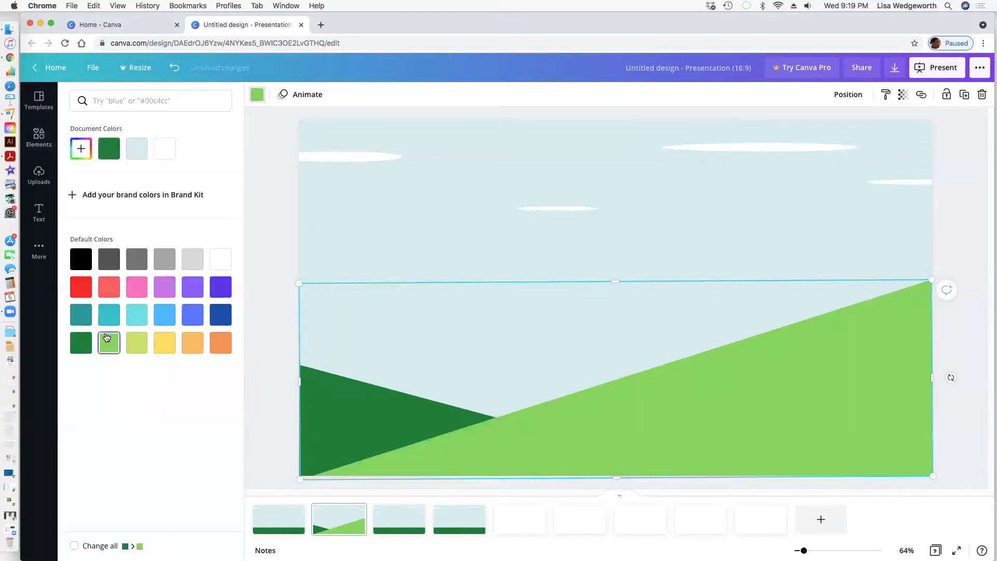
{"action": "left_click", "coordinate": [263, 215]}
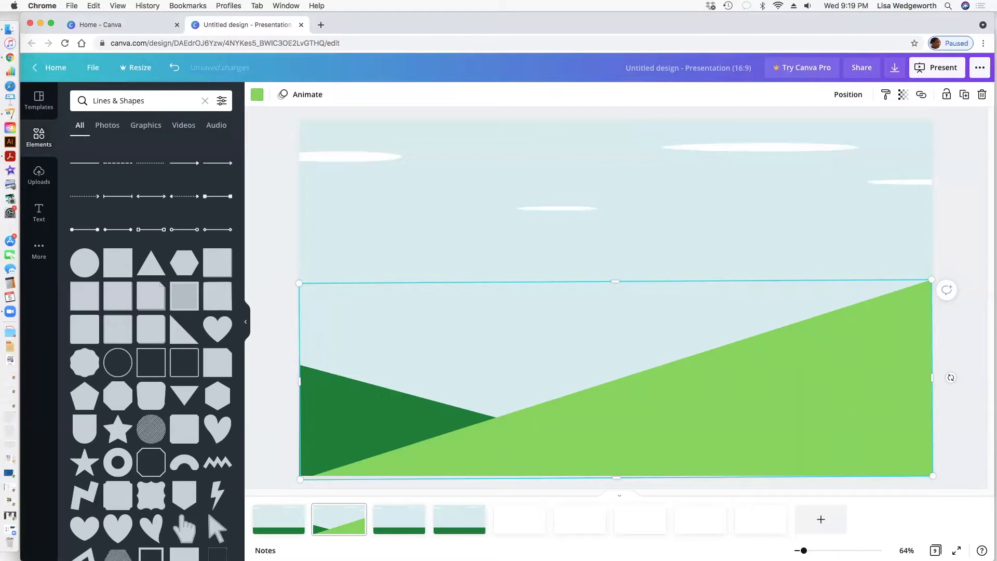
{"action": "left_click", "coordinate": [261, 216]}
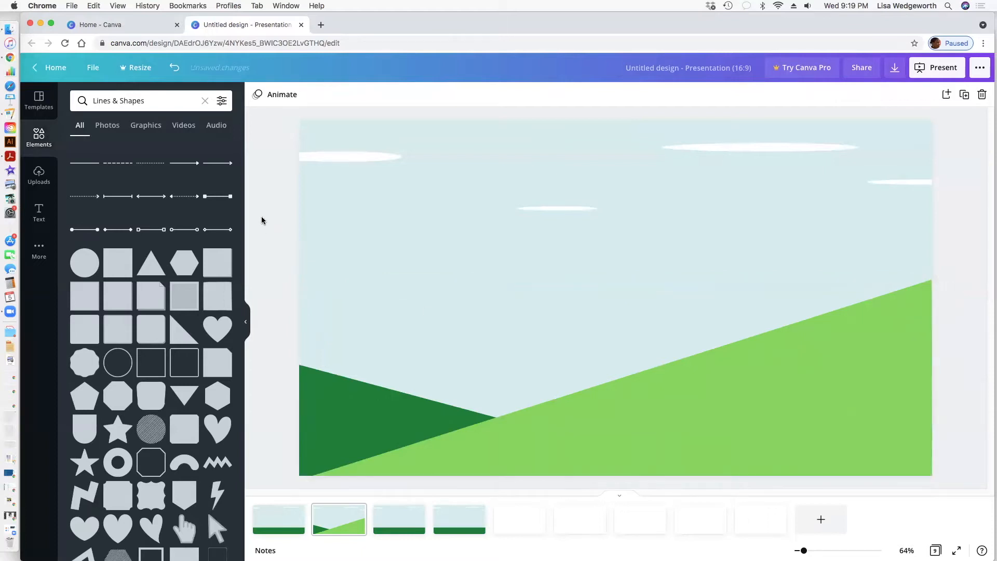
Step: Lower and narrow the light green hill to uncover the dark green hill, and reduce the dark green hill's height
{"action": "left_click", "coordinate": [381, 410]}
{"action": "left_click_drag", "start_coordinate": [610, 284], "coordinate": [489, 305]}
{"action": "left_click_drag", "start_coordinate": [299, 387], "coordinate": [403, 387]}
{"action": "left_click", "coordinate": [349, 394]}
{"action": "left_click_drag", "start_coordinate": [506, 363], "coordinate": [499, 386]}
Step: Widen the light green hill past the page's left edge and raise its peak along the page's right edge
{"action": "left_click", "coordinate": [427, 413]}
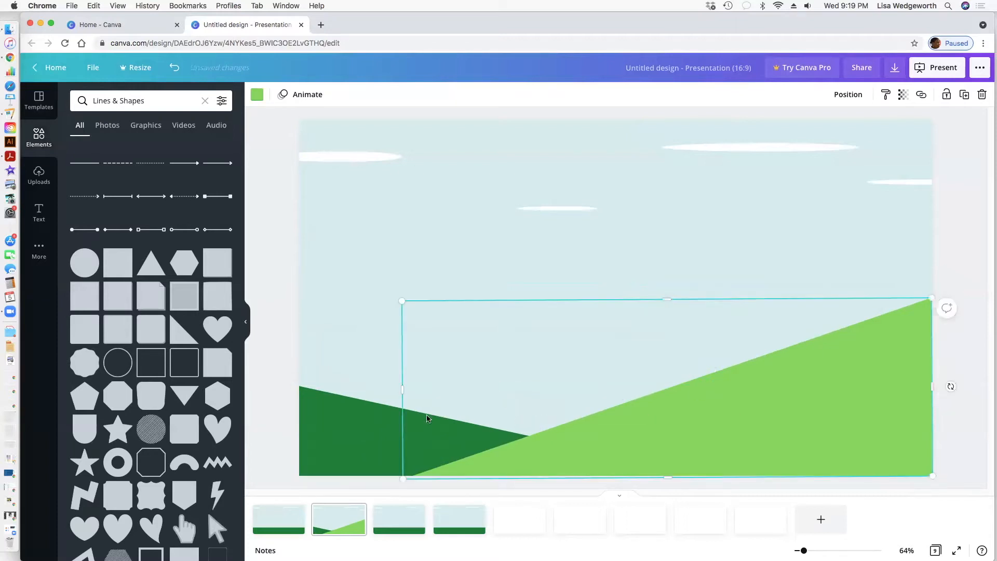
{"action": "left_click_drag", "start_coordinate": [403, 387], "coordinate": [277, 383]}
{"action": "left_click_drag", "start_coordinate": [602, 298], "coordinate": [609, 244]}
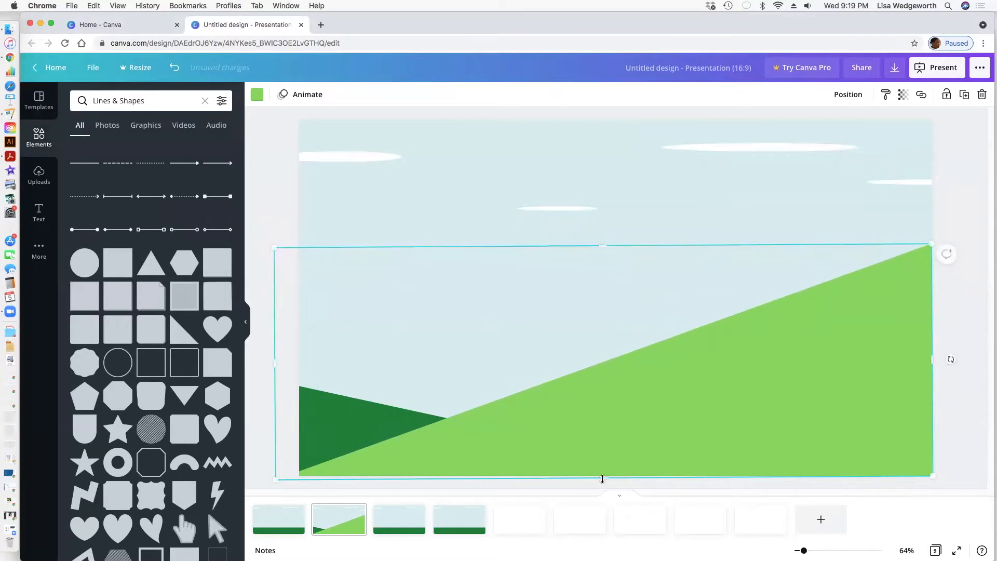
{"action": "mouse_move", "coordinate": [590, 460]}
{"action": "left_mouse_down"}
{"action": "mouse_move", "coordinate": [587, 438]}
{"action": "mouse_move", "coordinate": [603, 475]}
{"action": "left_mouse_up"}
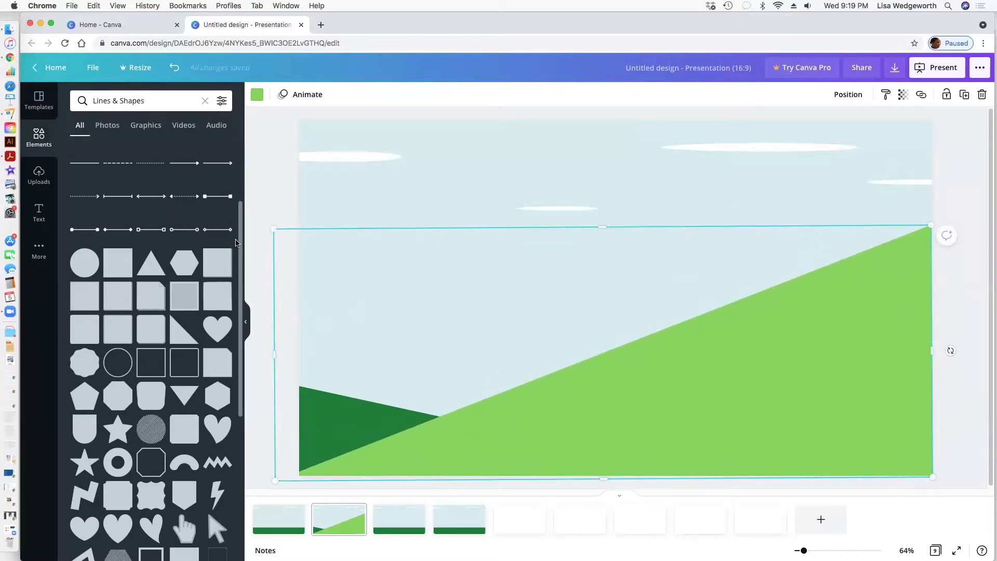
{"action": "left_click", "coordinate": [257, 172]}
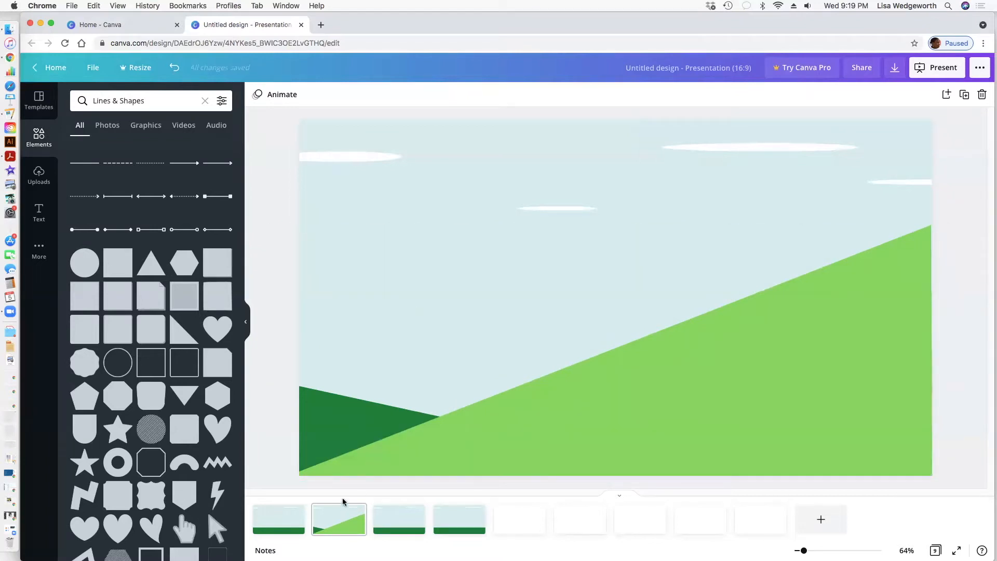
Step: Delete the dark green ground rectangle from the third page, keeping only the sky and clouds
{"action": "left_click", "coordinate": [295, 513]}
{"action": "left_click", "coordinate": [264, 427]}
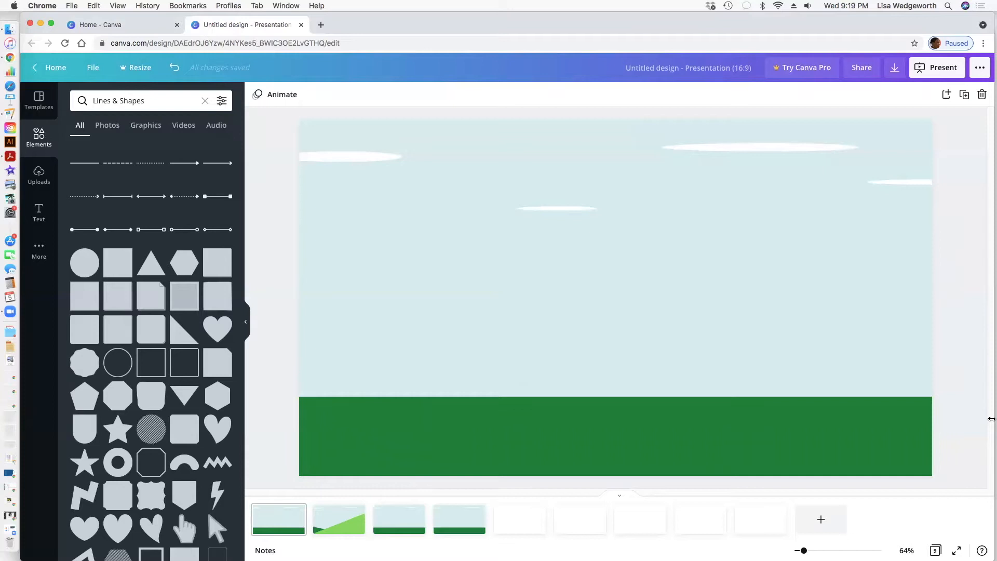
{"action": "left_click", "coordinate": [355, 517]}
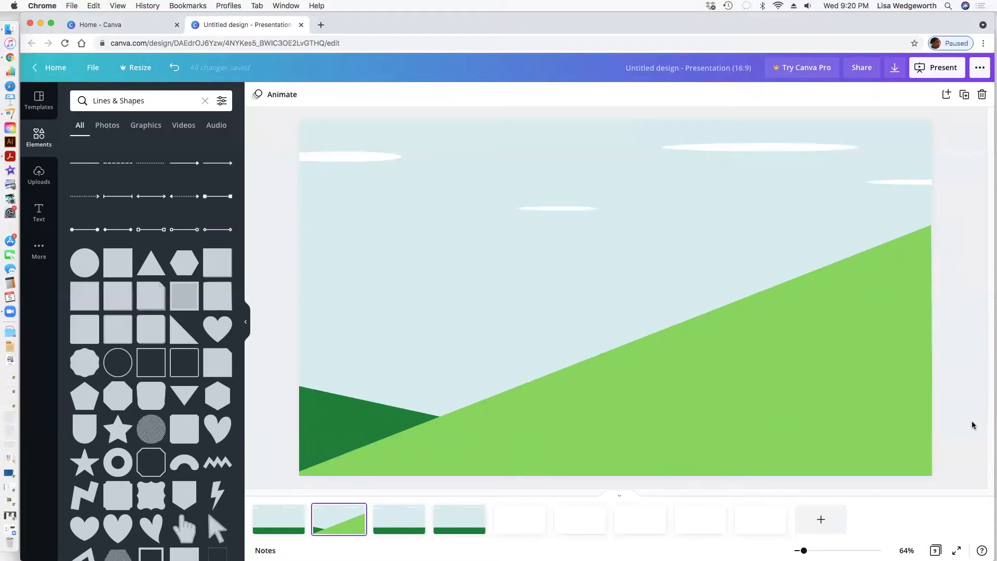
{"action": "left_click", "coordinate": [398, 530]}
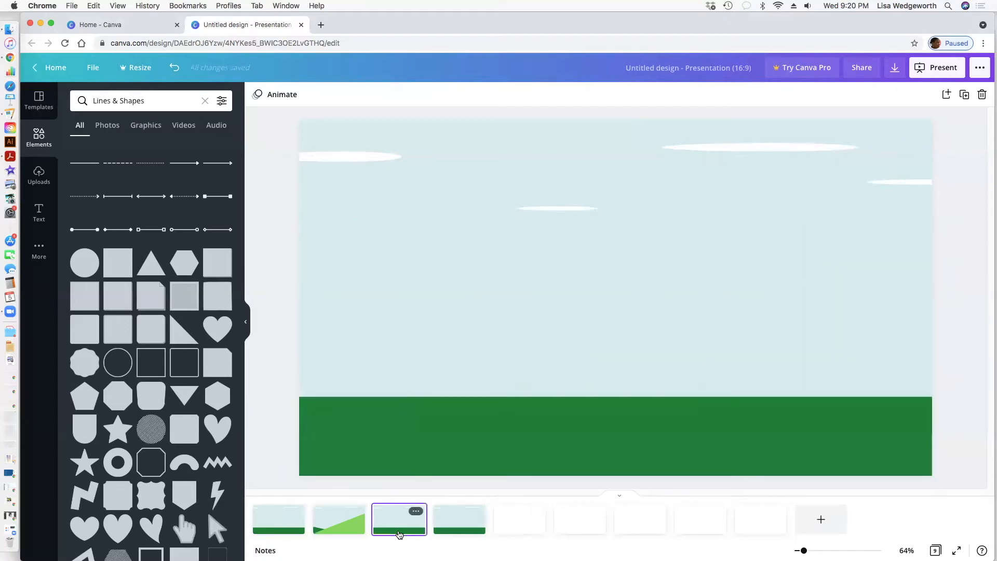
{"action": "left_click", "coordinate": [461, 442]}
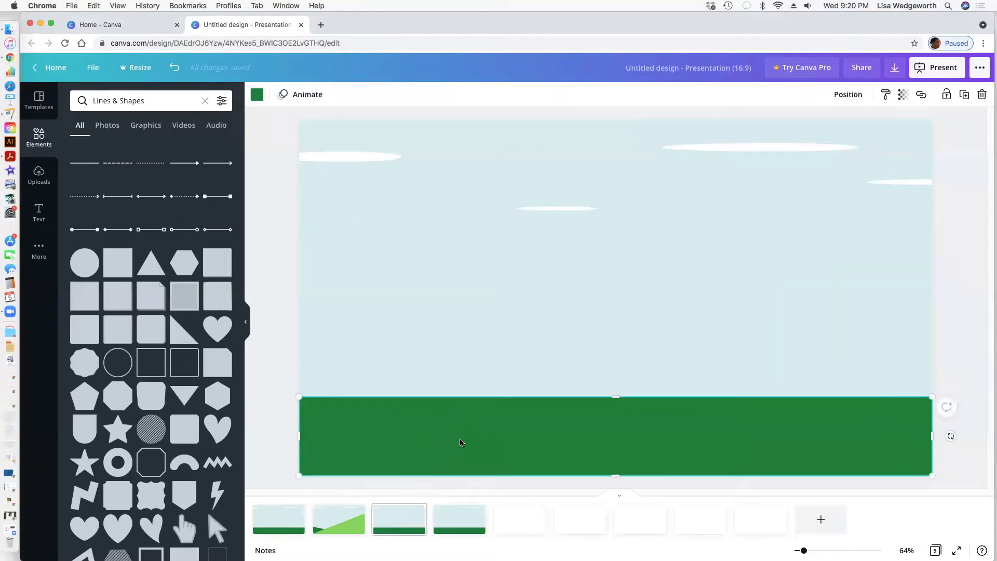
{"action": "key", "text": "Delete"}
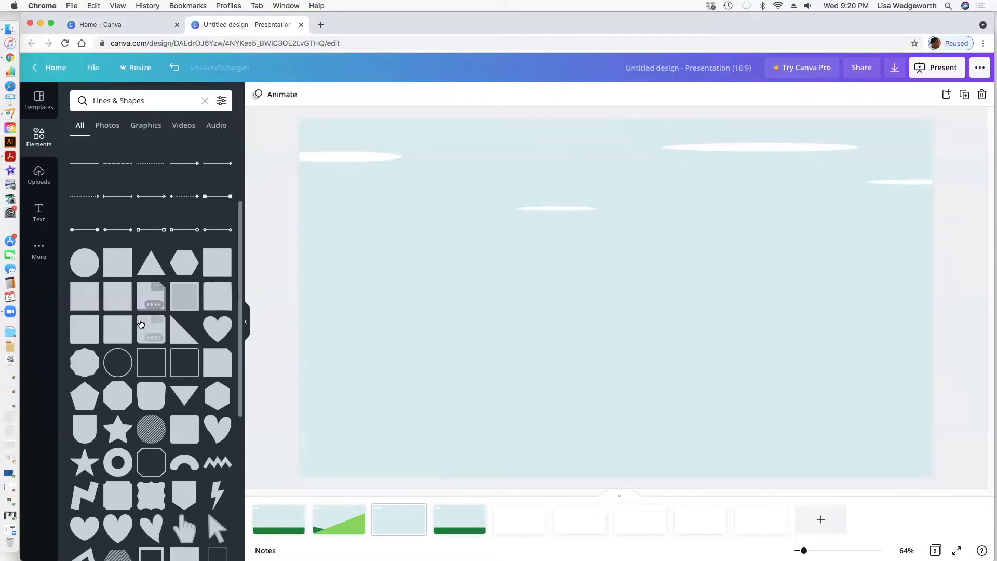
{"action": "left_click", "coordinate": [83, 267]}
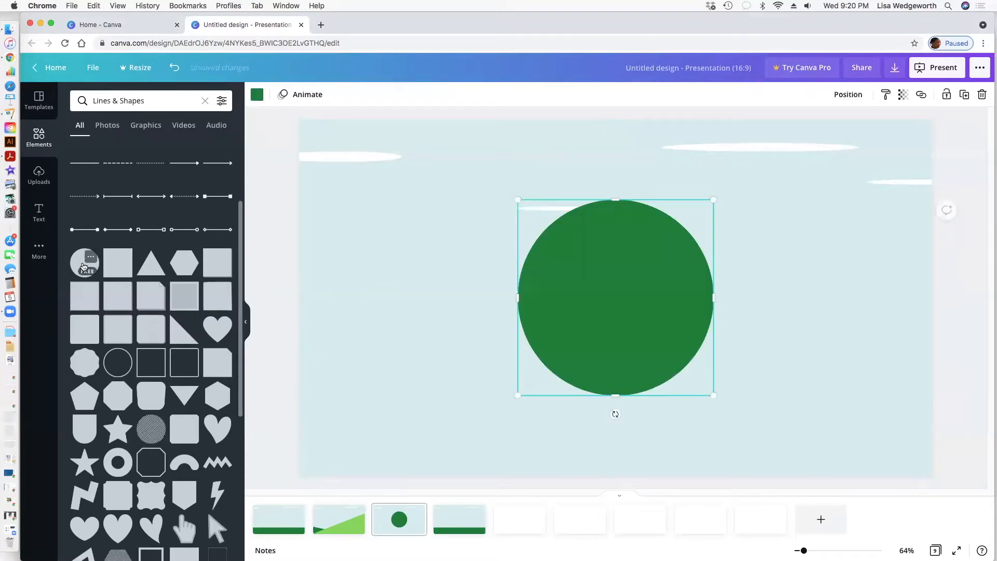
{"action": "left_click_drag", "start_coordinate": [625, 291], "coordinate": [426, 335]}
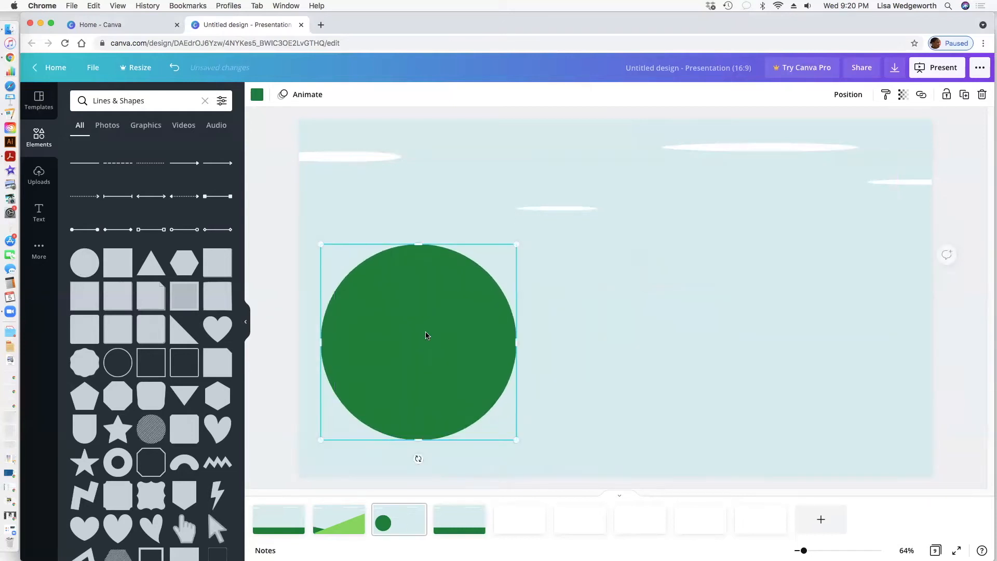
{"action": "key", "text": "Delete"}
Step: Add a dark green U shape to the page and turn it upside down into a small dome at the bottom edge
{"action": "left_click", "coordinate": [88, 426]}
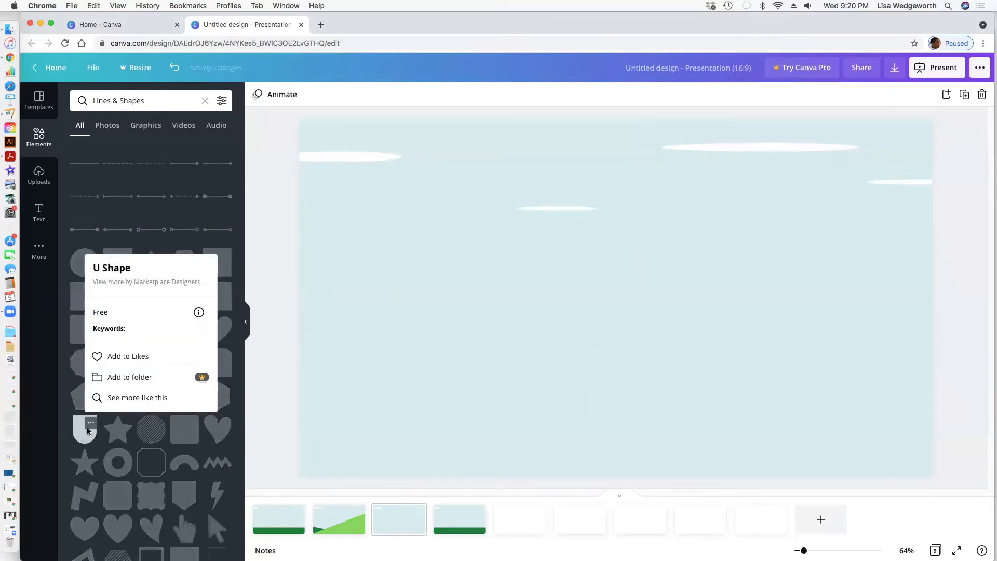
{"action": "left_click", "coordinate": [82, 428]}
{"action": "left_click_drag", "start_coordinate": [84, 429], "coordinate": [384, 351]}
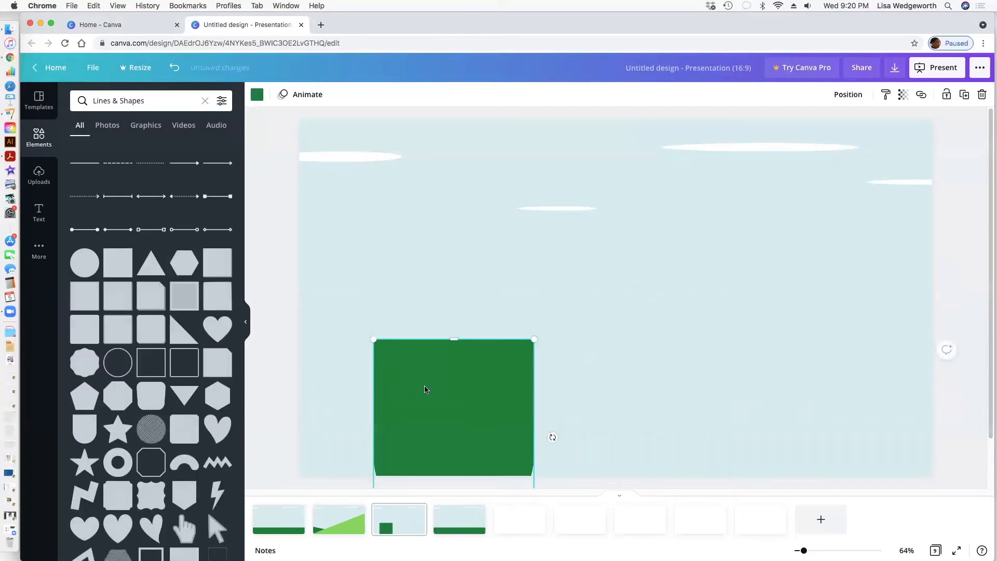
{"action": "left_click_drag", "start_coordinate": [425, 389], "coordinate": [491, 271]}
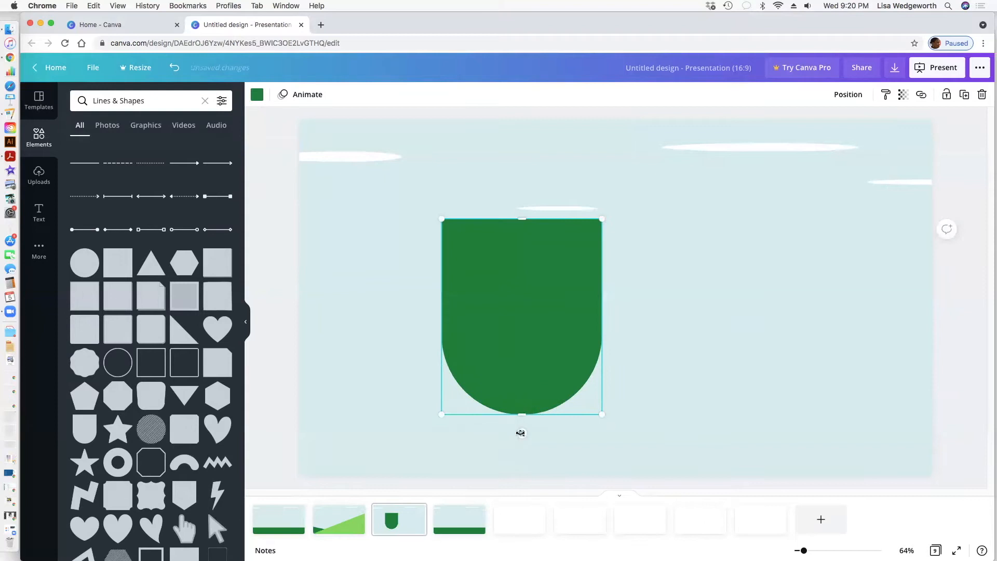
{"action": "left_click_drag", "start_coordinate": [522, 433], "coordinate": [521, 271]}
{"action": "left_click_drag", "start_coordinate": [526, 347], "coordinate": [515, 462]}
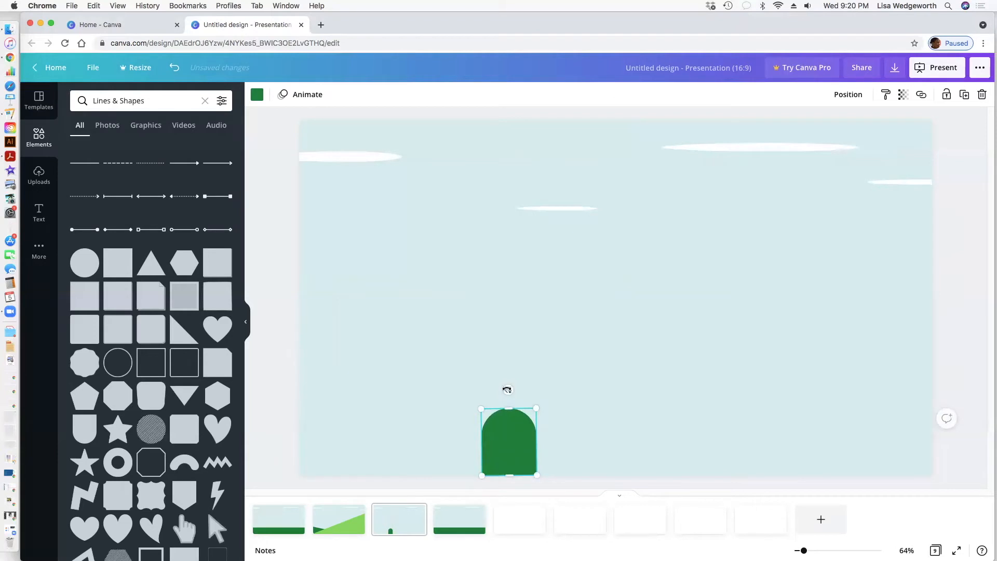
Step: Enlarge the dome into a wide rounded hill across the lower-right part of the page
{"action": "left_click_drag", "start_coordinate": [507, 389], "coordinate": [651, 351]}
{"action": "left_click_drag", "start_coordinate": [734, 476], "coordinate": [940, 487]}
{"action": "left_click_drag", "start_coordinate": [705, 306], "coordinate": [759, 402]}
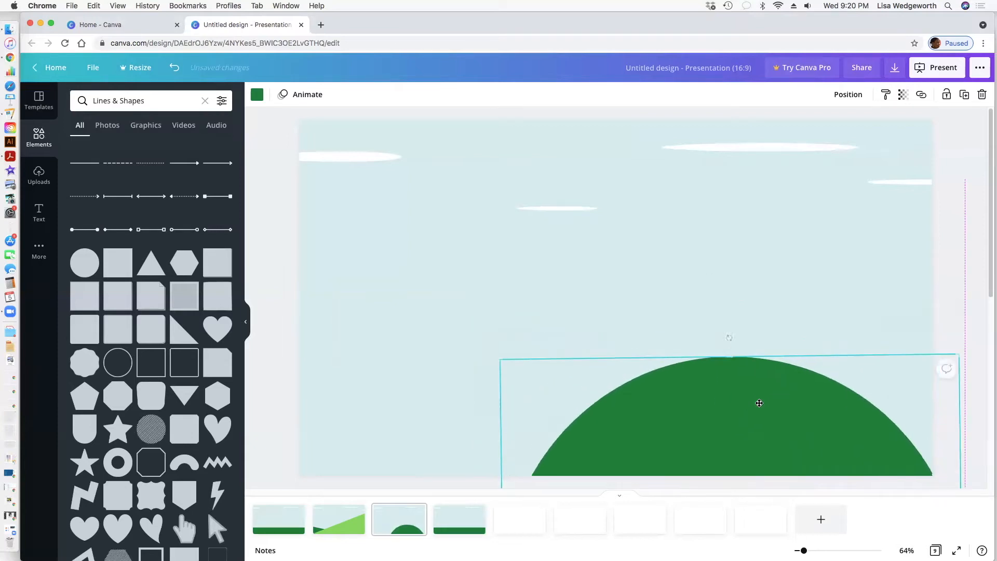
{"action": "left_click_drag", "start_coordinate": [503, 417], "coordinate": [502, 418]}
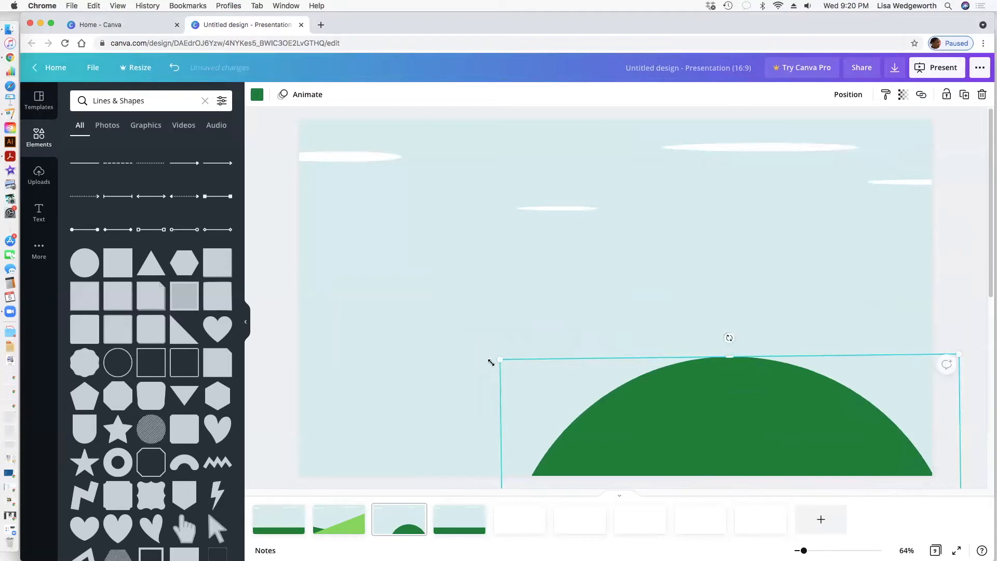
{"action": "left_click_drag", "start_coordinate": [500, 360], "coordinate": [456, 366]}
Step: Move the rounded hill up until its flat base is on the page, and shrink it from its lower-left corner
{"action": "left_click_drag", "start_coordinate": [701, 379], "coordinate": [699, 167]}
{"action": "left_click_drag", "start_coordinate": [643, 366], "coordinate": [615, 353]}
{"action": "left_click_drag", "start_coordinate": [688, 223], "coordinate": [678, 205]}
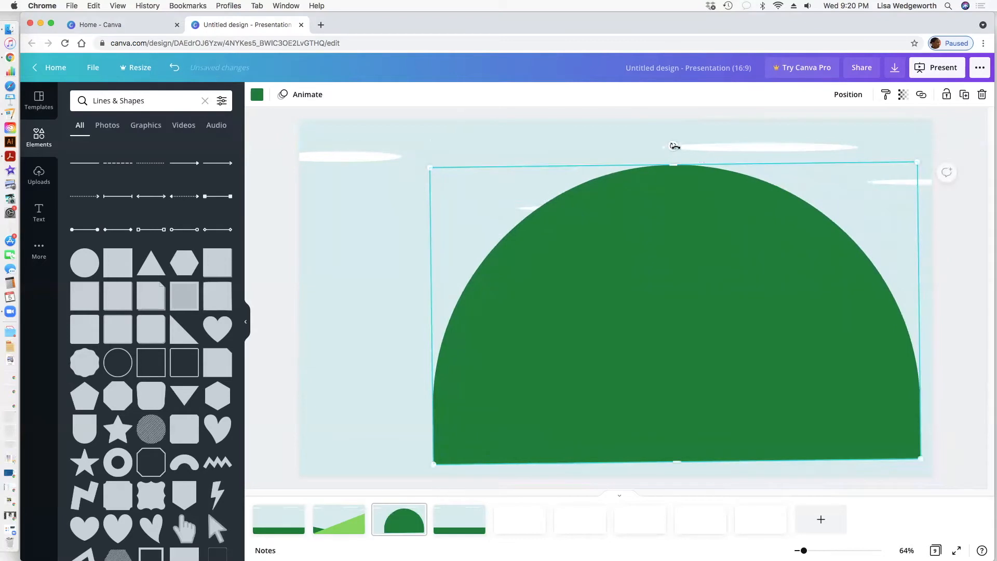
{"action": "left_click_drag", "start_coordinate": [673, 146], "coordinate": [674, 144]}
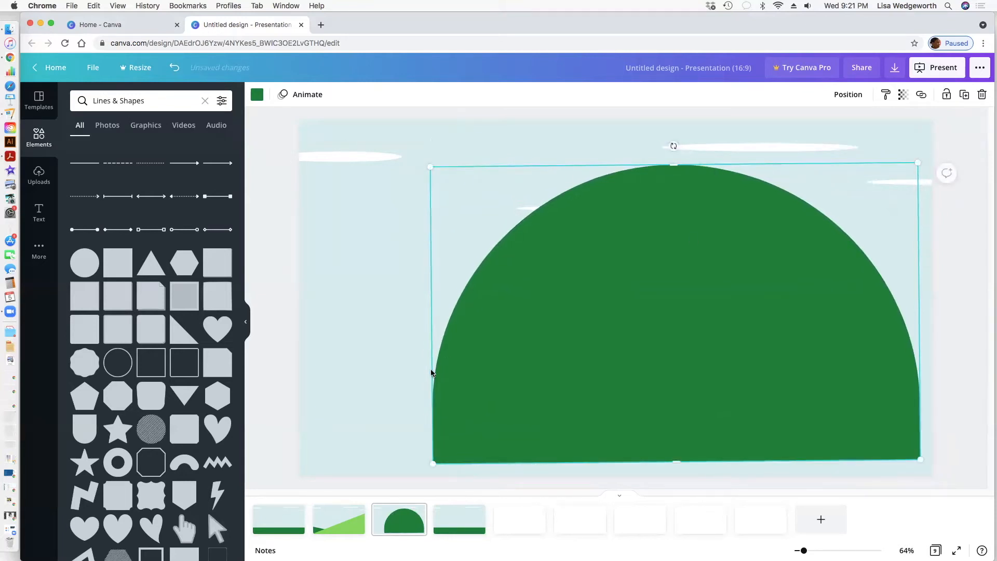
{"action": "left_click_drag", "start_coordinate": [389, 449], "coordinate": [546, 371]}
Step: Level the rounded hill in the page's lower-right corner and reduce its height so its base meets the page's bottom edge
{"action": "left_click_drag", "start_coordinate": [757, 287], "coordinate": [759, 340]}
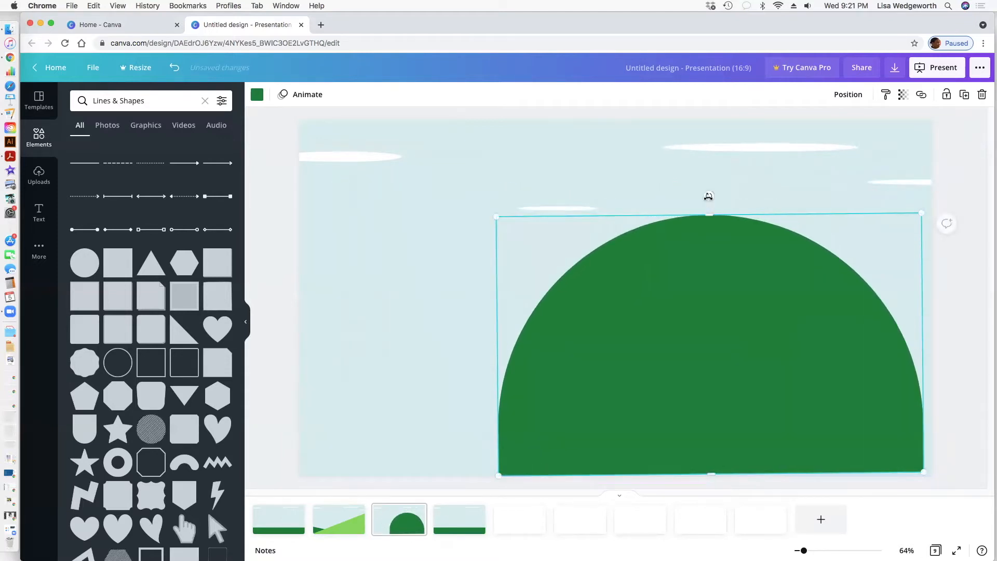
{"action": "left_click_drag", "start_coordinate": [710, 196], "coordinate": [710, 196]}
{"action": "left_click_drag", "start_coordinate": [734, 271], "coordinate": [741, 269]}
{"action": "left_click_drag", "start_coordinate": [717, 214], "coordinate": [722, 251]}
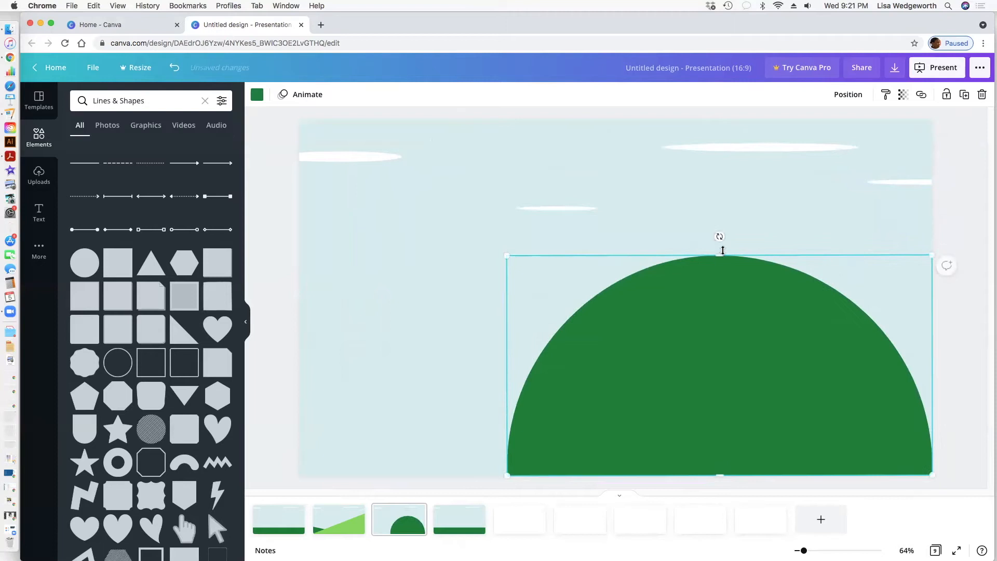
Step: Shrink the rounded hill and place a copy of it to its left, overlapping it along the page's bottom edge
{"action": "left_click_drag", "start_coordinate": [716, 292], "coordinate": [675, 253]}
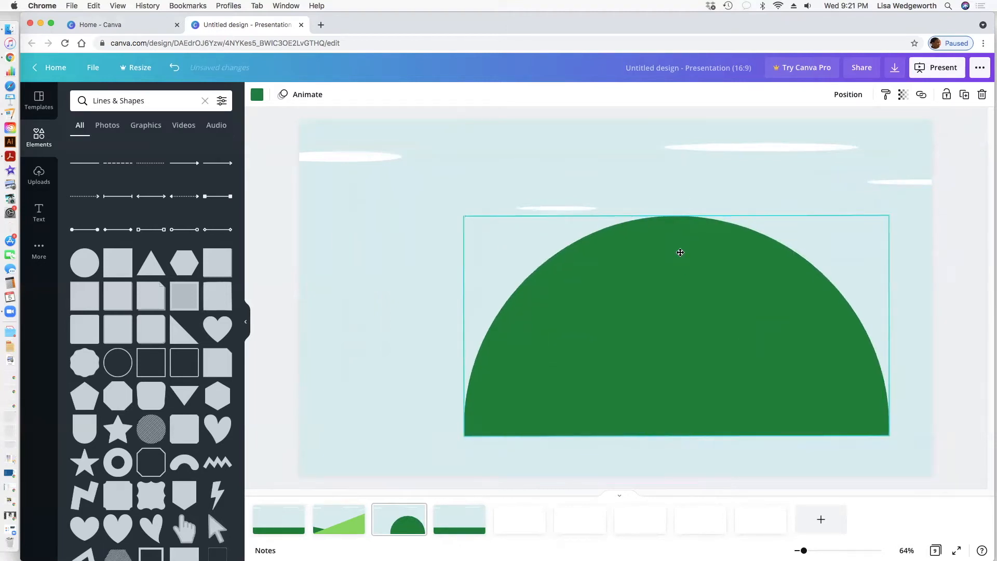
{"action": "left_click_drag", "start_coordinate": [886, 214], "coordinate": [752, 317]}
{"action": "left_click_drag", "start_coordinate": [692, 380], "coordinate": [559, 405]}
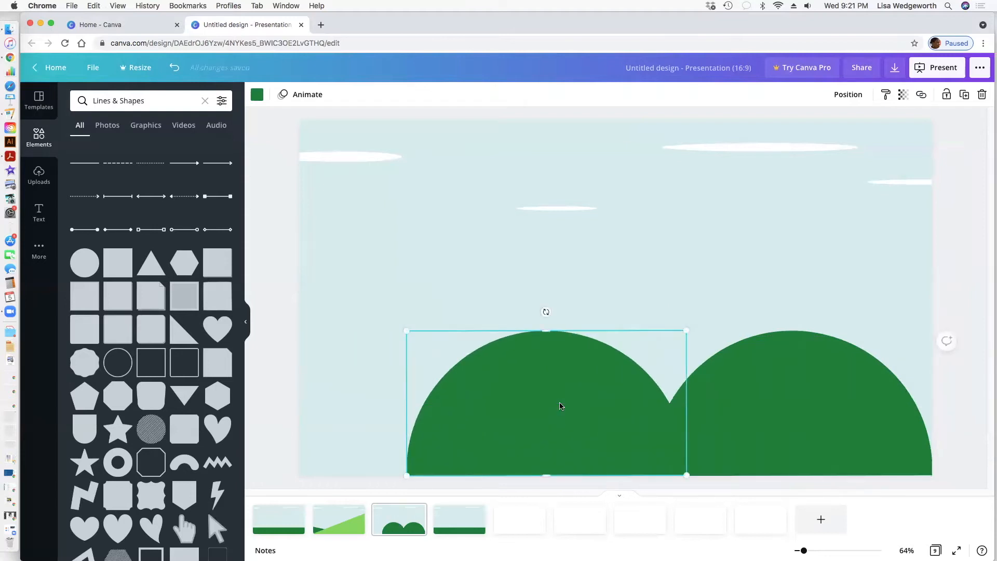
Step: Recolor the left rounded hill light green and send it one layer backward, behind the dark green hill
{"action": "left_click", "coordinate": [696, 395]}
{"action": "left_click", "coordinate": [571, 375]}
{"action": "left_click", "coordinate": [256, 96]}
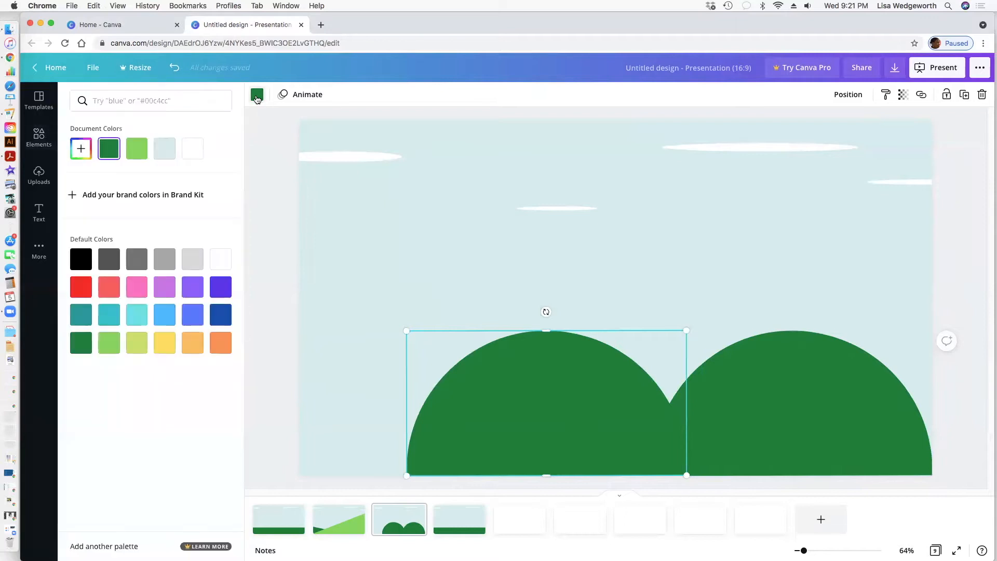
{"action": "left_click", "coordinate": [115, 349]}
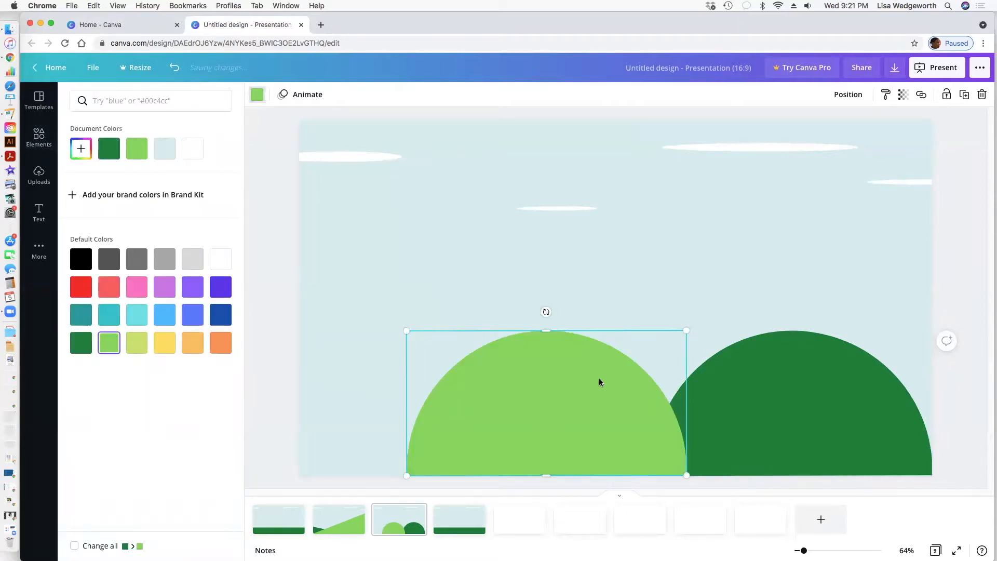
{"action": "right_click", "coordinate": [550, 370]}
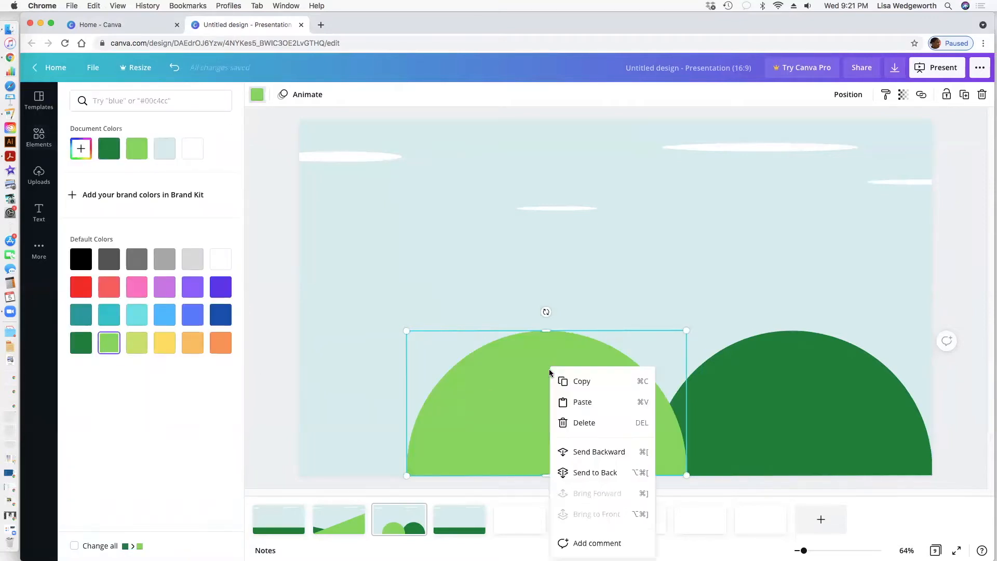
{"action": "left_click", "coordinate": [589, 452]}
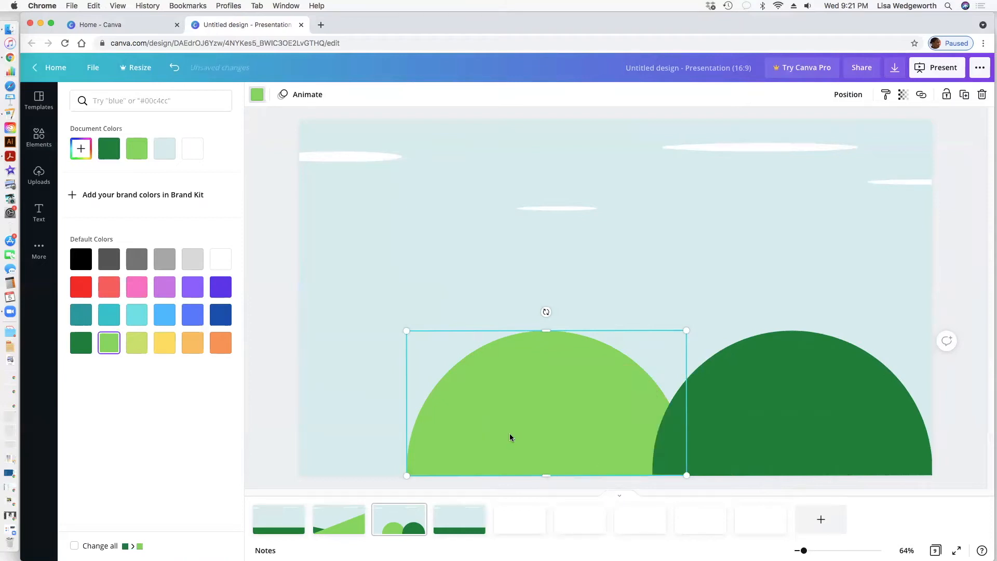
Step: Move the light green hill up to the page's left edge, and shrink the dark green hill within the lower-right corner
{"action": "left_click_drag", "start_coordinate": [539, 431], "coordinate": [365, 343]}
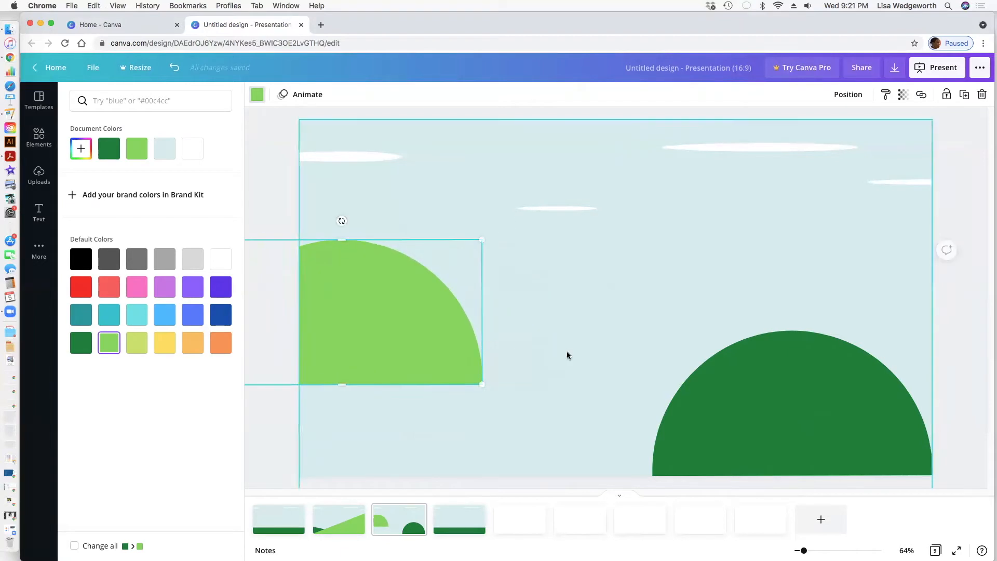
{"action": "left_click", "coordinate": [567, 356]}
{"action": "left_click", "coordinate": [756, 390]}
{"action": "left_click_drag", "start_coordinate": [929, 329], "coordinate": [884, 356]}
{"action": "left_click_drag", "start_coordinate": [821, 402], "coordinate": [871, 410]}
Step: Place a copy of the light green hill in front of it, lower and further right, and enlarge the copy
{"action": "left_click", "coordinate": [384, 335]}
{"action": "left_click_drag", "start_coordinate": [384, 336], "coordinate": [488, 410]}
{"action": "left_click_drag", "start_coordinate": [562, 312], "coordinate": [618, 294]}
{"action": "left_click_drag", "start_coordinate": [484, 340], "coordinate": [482, 340]}
Step: Color the front hill light green and the hill behind it at the left edge yellow-green
{"action": "left_click", "coordinate": [132, 345]}
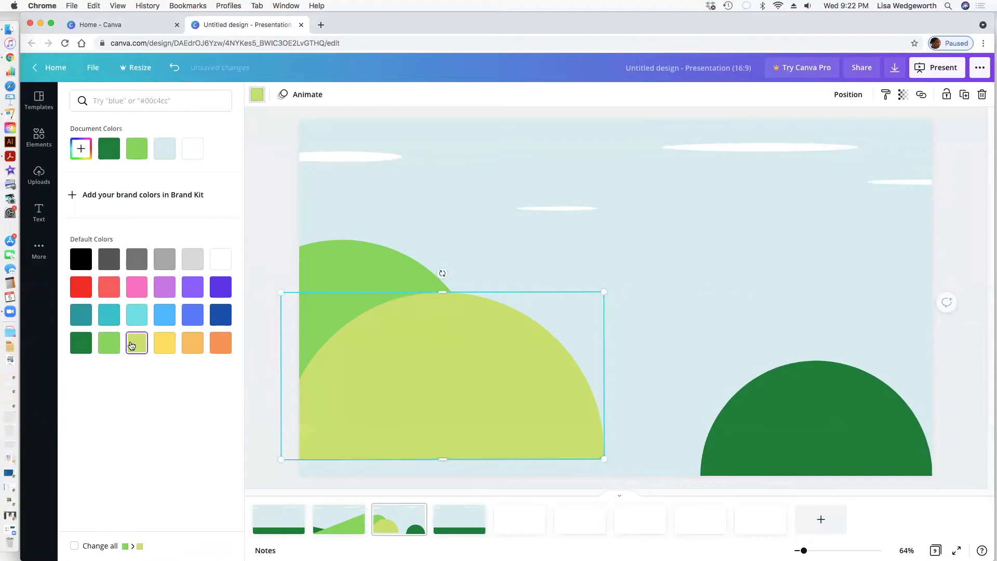
{"action": "left_click", "coordinate": [115, 346]}
{"action": "left_click", "coordinate": [329, 282]}
{"action": "left_click", "coordinate": [145, 339]}
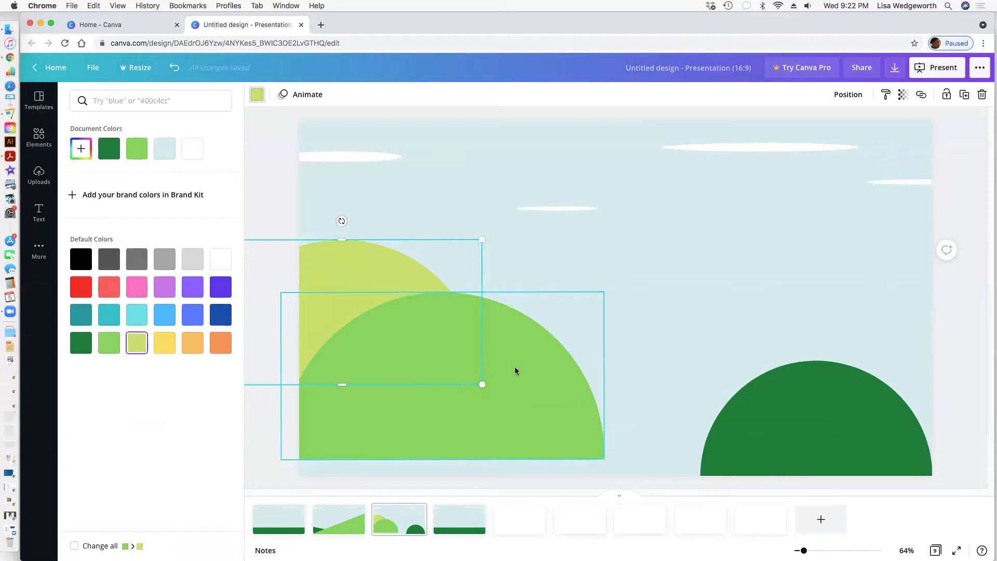
Step: Shrink the front light green hill and set it on the page's bottom edge near the center
{"action": "left_click", "coordinate": [567, 381]}
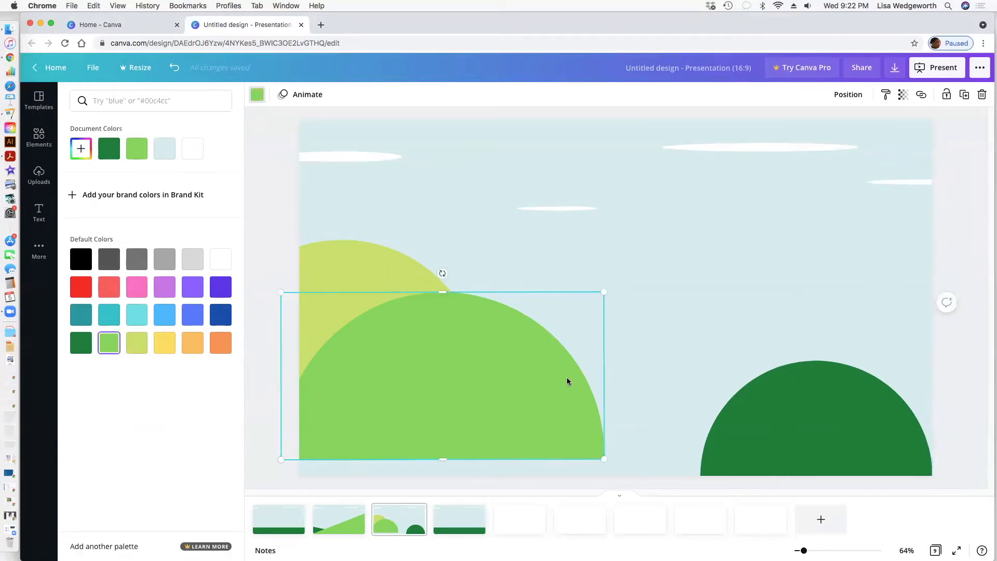
{"action": "left_click_drag", "start_coordinate": [544, 385], "coordinate": [626, 398]}
{"action": "left_click_drag", "start_coordinate": [690, 306], "coordinate": [650, 349]}
{"action": "left_click_drag", "start_coordinate": [581, 403], "coordinate": [644, 401]}
Step: Move the dark green hill between the yellow-green and light green hills, enlarge it to about 847 wide, and extend its base to the page's bottom
{"action": "left_click", "coordinate": [763, 423]}
{"action": "left_click_drag", "start_coordinate": [763, 422], "coordinate": [349, 375]}
{"action": "left_click_drag", "start_coordinate": [517, 313], "coordinate": [564, 288]}
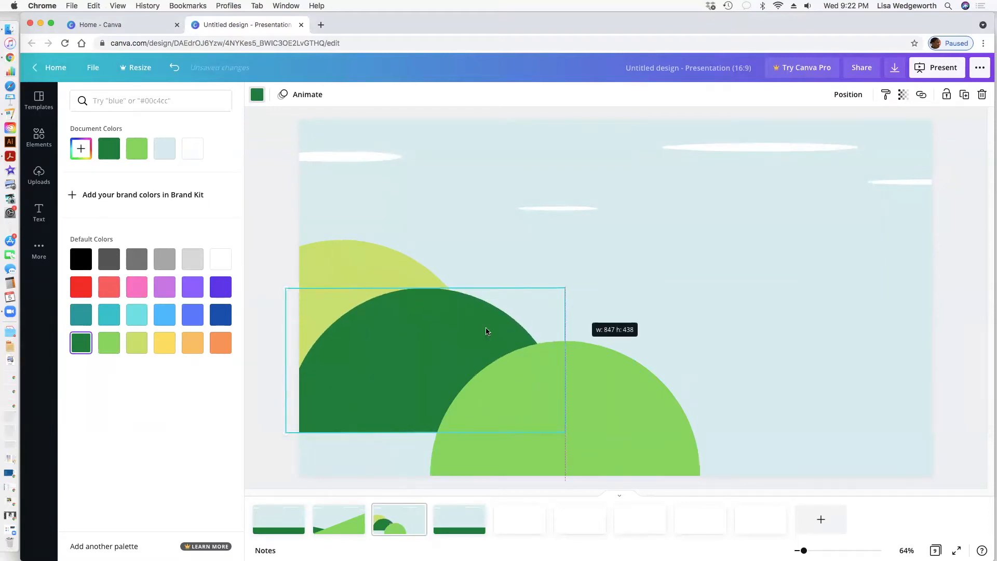
{"action": "left_click_drag", "start_coordinate": [486, 331], "coordinate": [482, 347]}
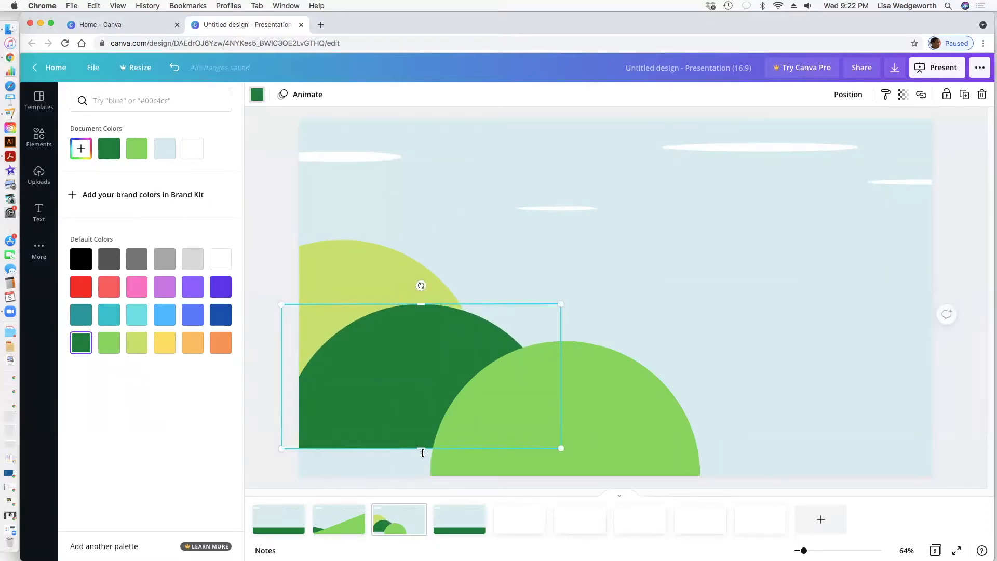
{"action": "left_click_drag", "start_coordinate": [416, 472], "coordinate": [416, 474]}
Step: Shift the light green hill slightly left, and place a copy of the dark green hill to its right
{"action": "left_click_drag", "start_coordinate": [593, 445], "coordinate": [566, 443]}
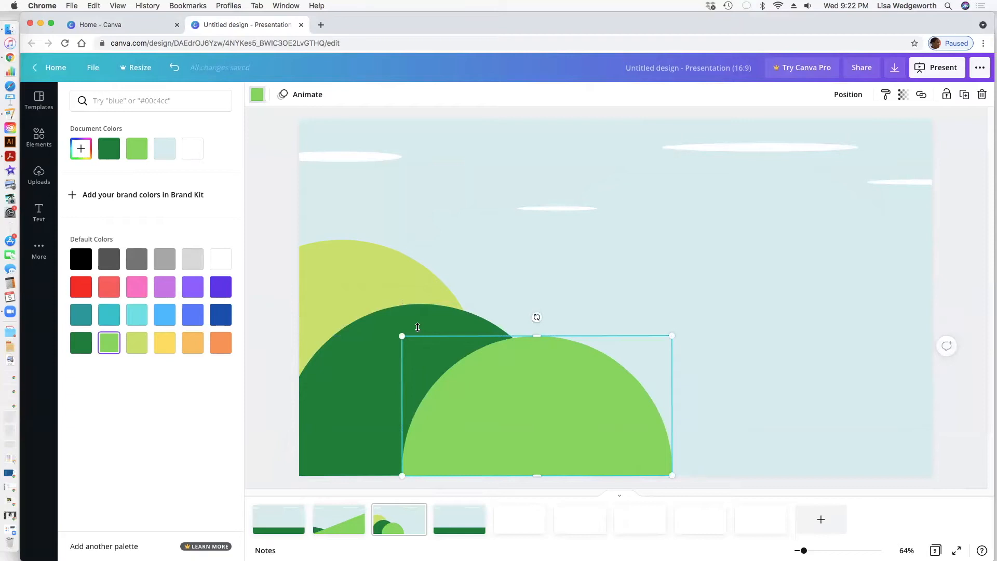
{"action": "left_click", "coordinate": [527, 273]}
{"action": "left_click", "coordinate": [458, 323]}
{"action": "key", "text": "super+d"}
{"action": "left_click_drag", "start_coordinate": [571, 327], "coordinate": [706, 334]}
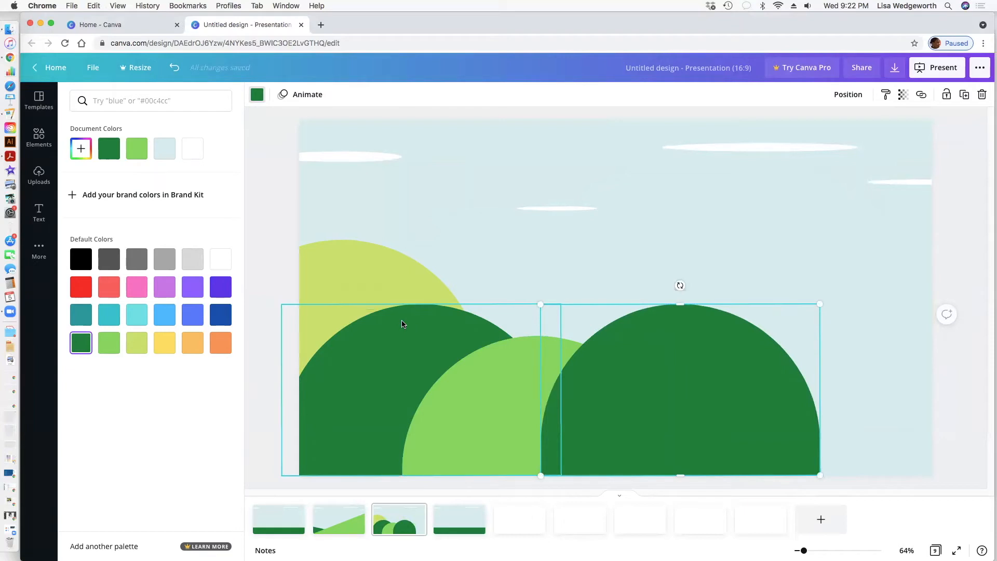
Step: Spread the hills out, with the dark green copy in the lower-right corner and a smaller light green hill beside it
{"action": "left_click_drag", "start_coordinate": [378, 276], "coordinate": [387, 314]}
{"action": "left_click_drag", "start_coordinate": [645, 371], "coordinate": [752, 372]}
{"action": "left_click_drag", "start_coordinate": [544, 424], "coordinate": [621, 422]}
{"action": "left_click_drag", "start_coordinate": [480, 334], "coordinate": [512, 383]}
Step: Shrink the left dark green hill and arrange it beside the light green hill so the two overlap along the bottom edge
{"action": "left_click", "coordinate": [448, 397]}
{"action": "left_click_drag", "start_coordinate": [447, 397], "coordinate": [449, 394]}
{"action": "left_click_drag", "start_coordinate": [433, 289], "coordinate": [474, 319]}
{"action": "mouse_move", "coordinate": [445, 363]}
{"action": "left_mouse_down"}
{"action": "mouse_move", "coordinate": [425, 380]}
{"action": "mouse_move", "coordinate": [448, 354]}
{"action": "left_mouse_up"}
{"action": "left_click_drag", "start_coordinate": [463, 315], "coordinate": [421, 291]}
{"action": "left_click_drag", "start_coordinate": [553, 311], "coordinate": [494, 367]}
{"action": "left_click_drag", "start_coordinate": [434, 409], "coordinate": [529, 418]}
Step: Lower the yellow-green hill into the page's lower-left corner and enlarge it so it rises behind the dark green hill
{"action": "left_click_drag", "start_coordinate": [383, 353], "coordinate": [327, 362]}
{"action": "left_click", "coordinate": [338, 316]}
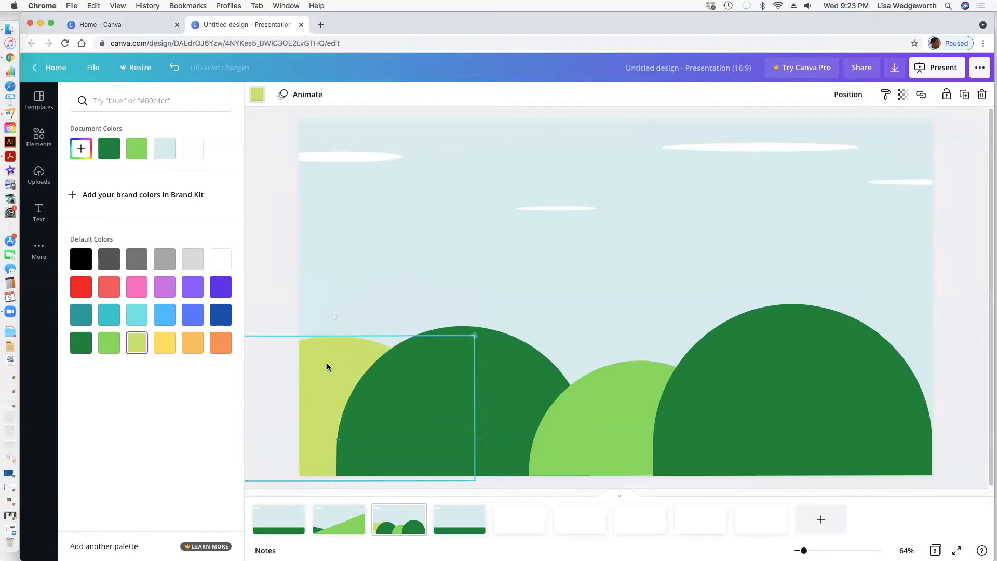
{"action": "left_click_drag", "start_coordinate": [475, 334], "coordinate": [554, 256]}
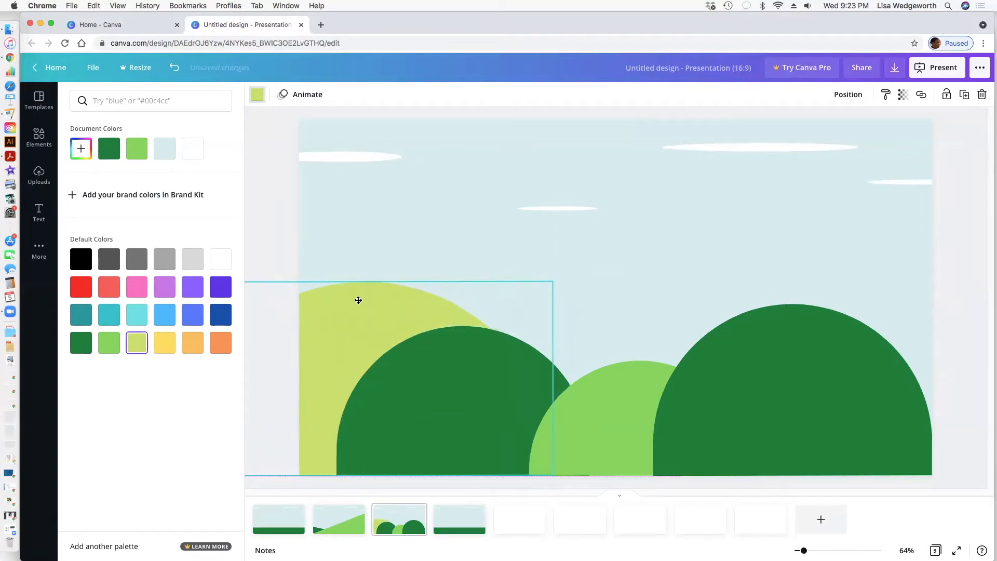
Step: Swap the colors of the two left hills, making the front one yellow-green and the rear one dark green
{"action": "left_click", "coordinate": [420, 345]}
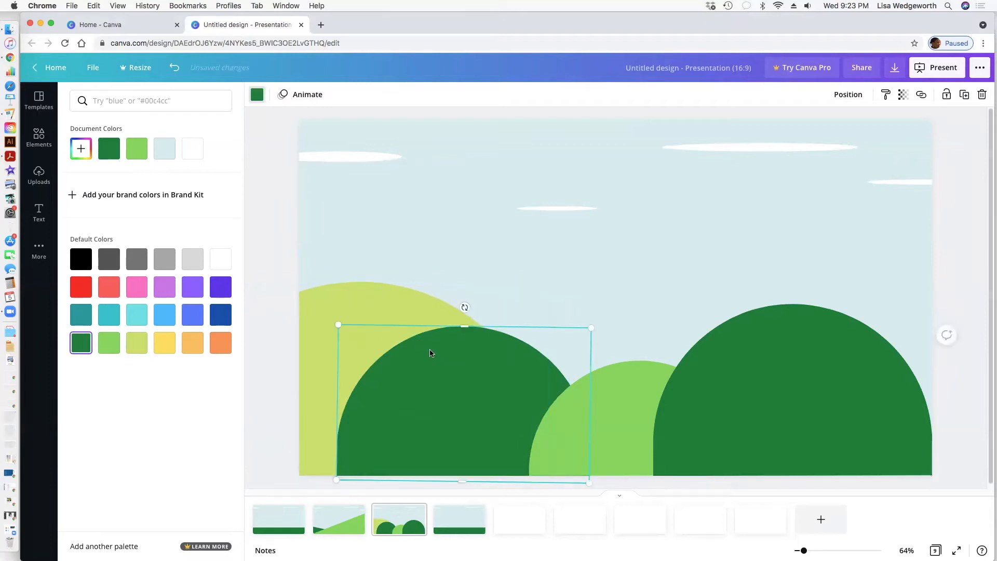
{"action": "left_click", "coordinate": [131, 343]}
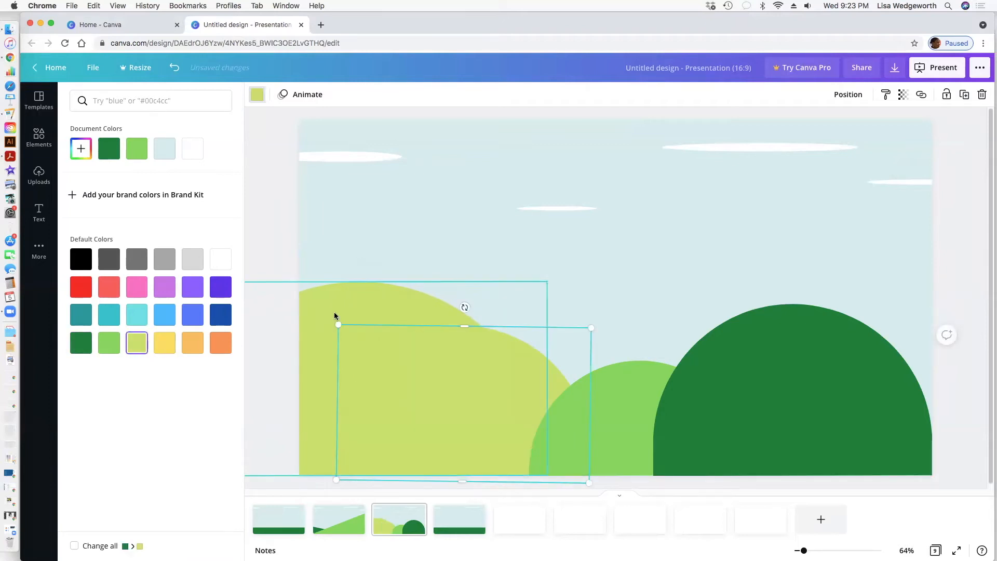
{"action": "left_click", "coordinate": [81, 340]}
{"action": "left_click", "coordinate": [317, 258]}
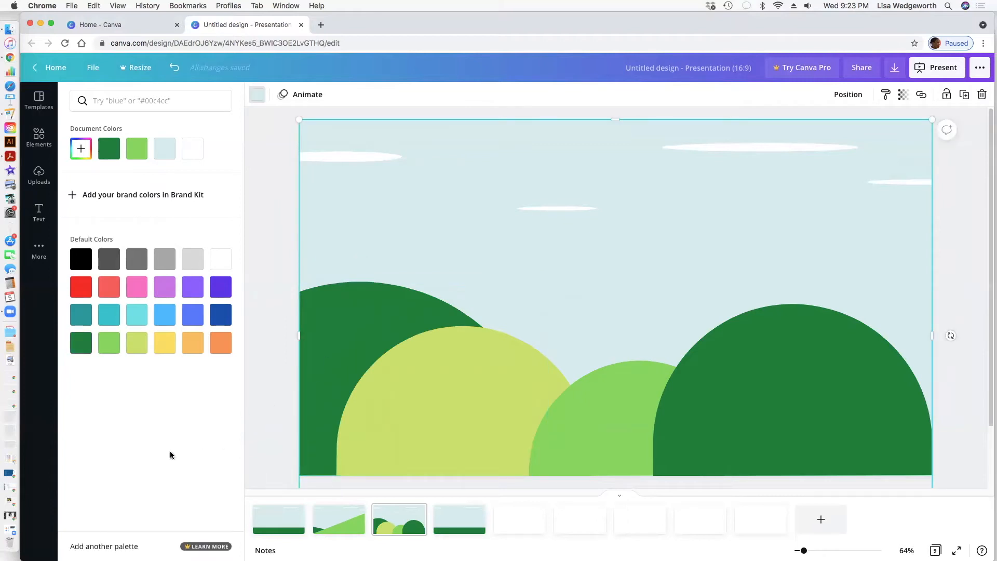
Step: Widen the light green hill across the yellow-green one, and enlarge the right dark green hill beyond the page's right edge
{"action": "left_click", "coordinate": [422, 410]}
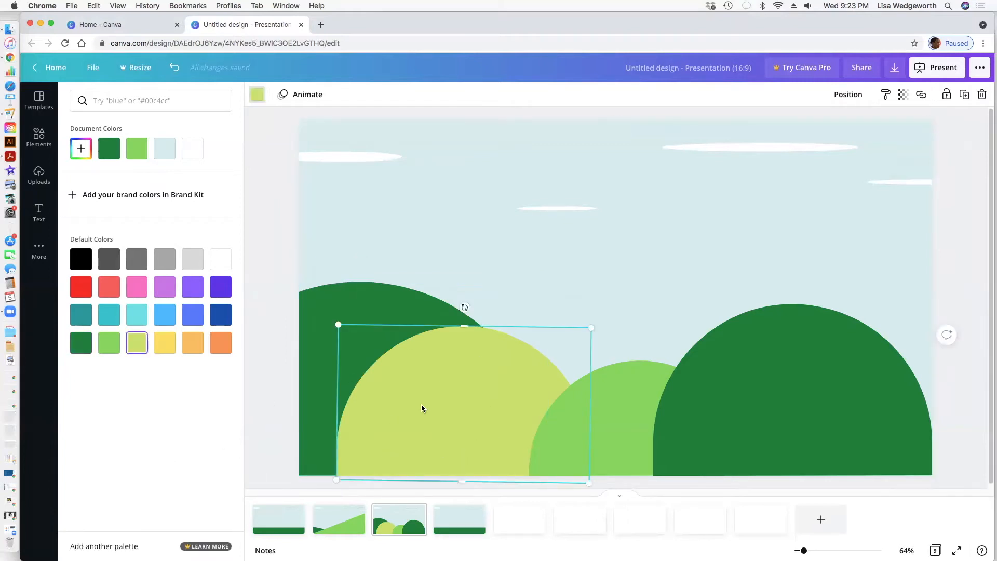
{"action": "left_click", "coordinate": [576, 436]}
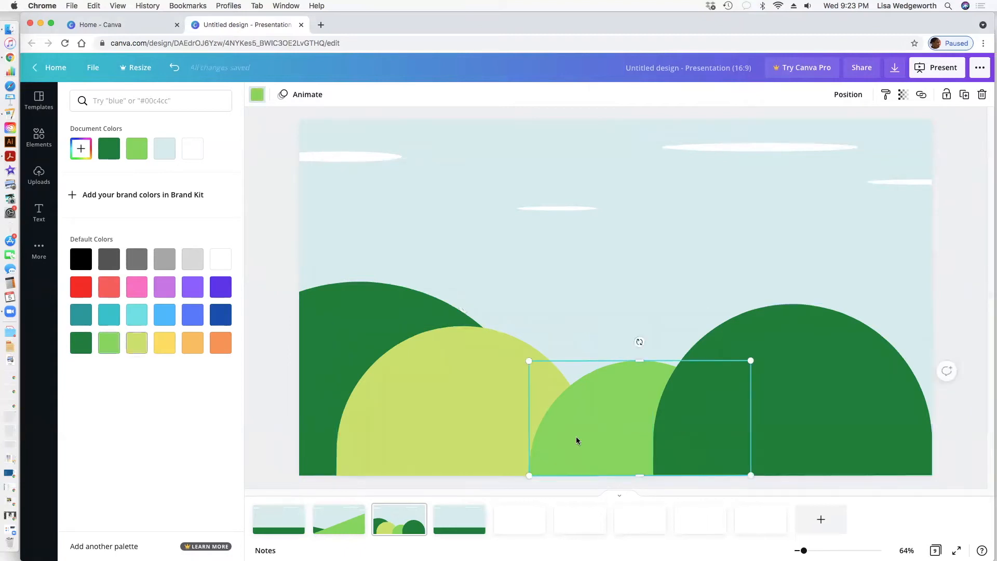
{"action": "left_click_drag", "start_coordinate": [528, 476], "coordinate": [294, 470]}
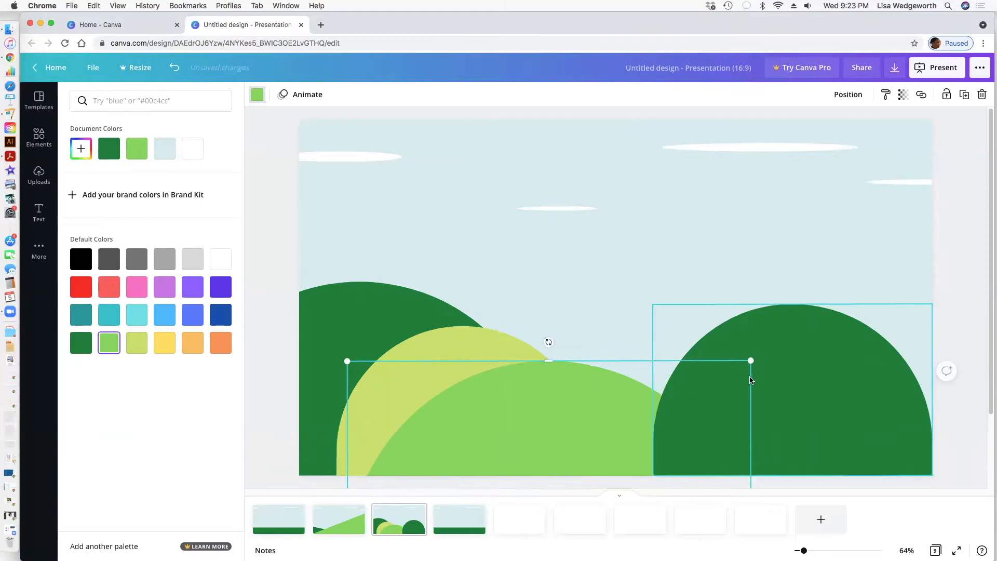
{"action": "left_click", "coordinate": [705, 446]}
{"action": "left_click_drag", "start_coordinate": [576, 474], "coordinate": [425, 489]}
{"action": "left_click_drag", "start_coordinate": [774, 441], "coordinate": [824, 436]}
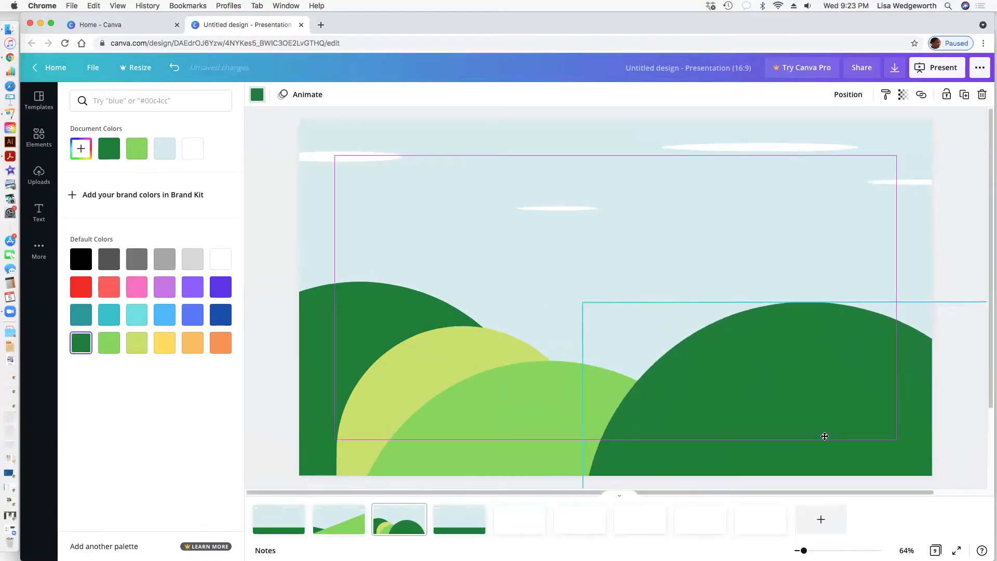
Step: Enlarge the yellow-green hill past the page's left edge, and shift the light green hill slightly down and left
{"action": "left_click", "coordinate": [462, 358]}
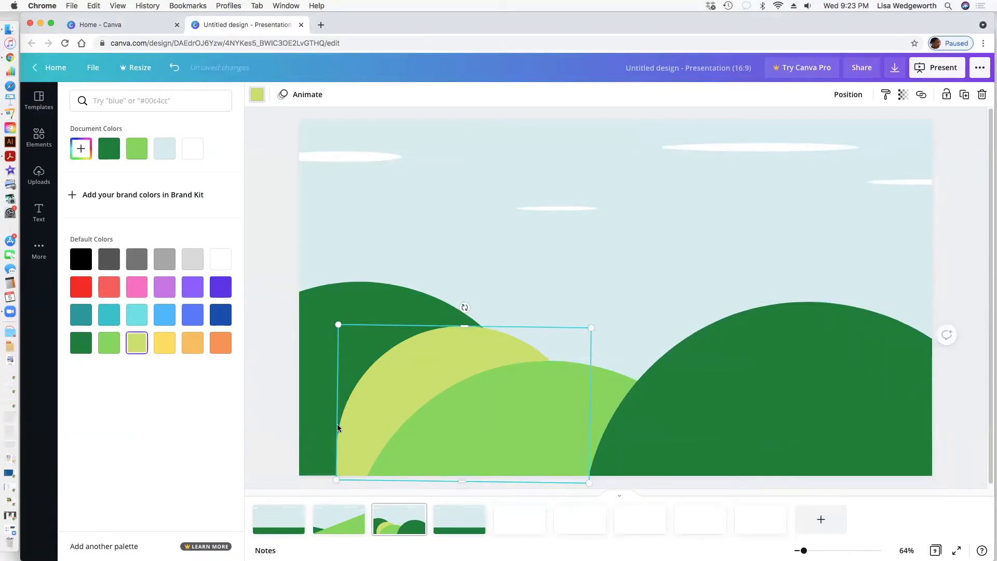
{"action": "left_click_drag", "start_coordinate": [337, 475], "coordinate": [24, 456]}
{"action": "mouse_move", "coordinate": [366, 380]}
{"action": "left_mouse_down"}
{"action": "mouse_move", "coordinate": [372, 393]}
{"action": "mouse_move", "coordinate": [367, 343]}
{"action": "mouse_move", "coordinate": [344, 358]}
{"action": "mouse_move", "coordinate": [346, 383]}
{"action": "left_mouse_up"}
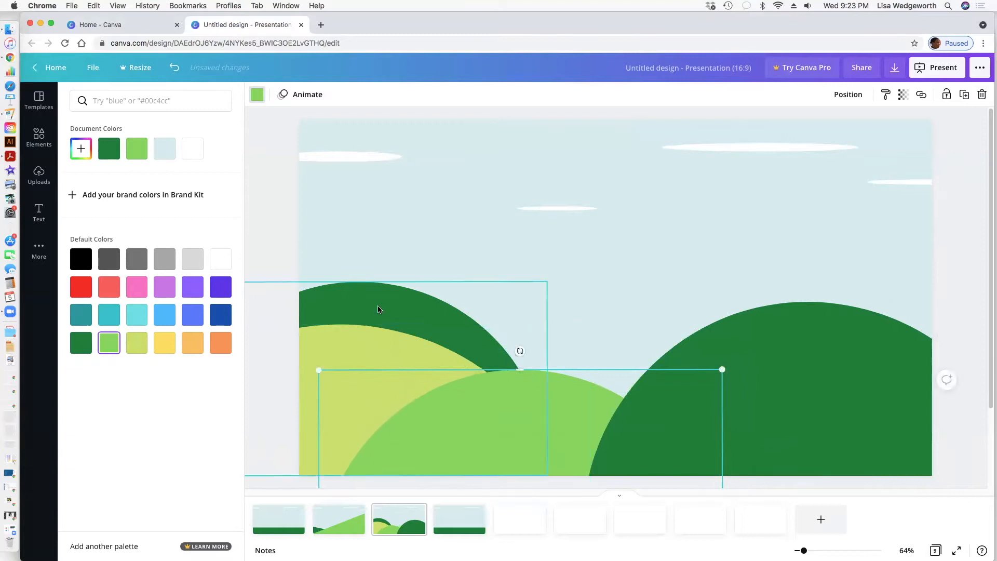
Step: Resize and reposition the rear dark green hill so it rises higher behind the yellow-green hill
{"action": "left_click", "coordinate": [378, 309]}
{"action": "left_click_drag", "start_coordinate": [564, 281], "coordinate": [619, 296]}
{"action": "left_click_drag", "start_coordinate": [496, 287], "coordinate": [475, 184]}
{"action": "left_click_drag", "start_coordinate": [617, 371], "coordinate": [747, 376]}
{"action": "left_click_drag", "start_coordinate": [488, 279], "coordinate": [420, 382]}
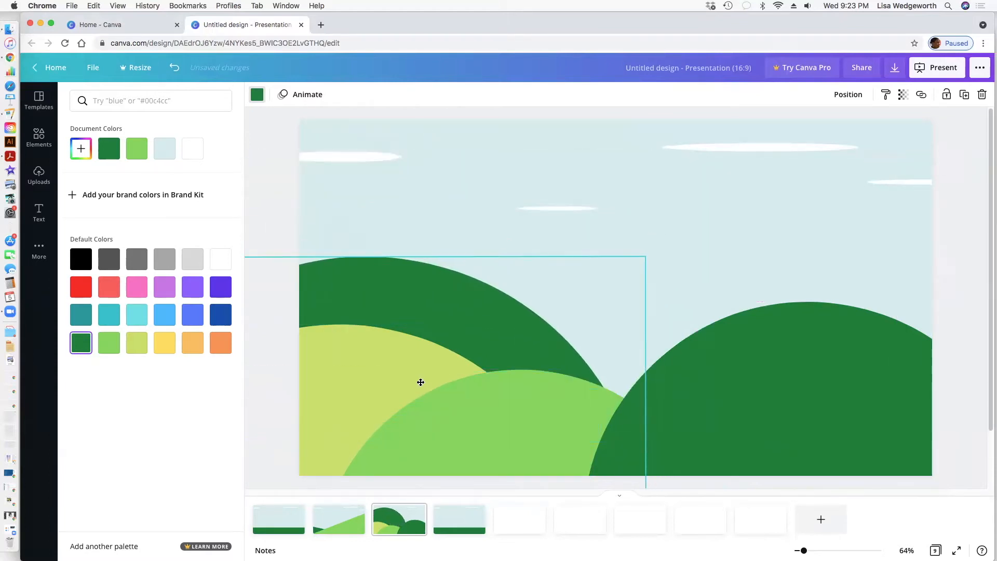
{"action": "left_click_drag", "start_coordinate": [640, 257], "coordinate": [418, 256]}
Step: Rework the rear dark green hill into a tall dome at the left edge, with the yellow-green hill in front of it
{"action": "mouse_move", "coordinate": [387, 384]}
{"action": "left_mouse_down"}
{"action": "mouse_move", "coordinate": [385, 376]}
{"action": "mouse_move", "coordinate": [397, 389]}
{"action": "left_mouse_up"}
{"action": "left_click_drag", "start_coordinate": [362, 355], "coordinate": [667, 287]}
{"action": "left_click_drag", "start_coordinate": [309, 374], "coordinate": [310, 201]}
{"action": "left_click_drag", "start_coordinate": [569, 332], "coordinate": [533, 338]}
{"action": "left_click_drag", "start_coordinate": [569, 292], "coordinate": [282, 338]}
{"action": "left_click", "coordinate": [367, 270]}
{"action": "left_click_drag", "start_coordinate": [367, 270], "coordinate": [376, 301]}
Step: Raise the light green and yellow-green hills slightly so they overlap the neighboring dark green hills
{"action": "left_click", "coordinate": [414, 360]}
{"action": "left_click_drag", "start_coordinate": [604, 311], "coordinate": [545, 335]}
{"action": "mouse_move", "coordinate": [374, 387]}
{"action": "left_mouse_down"}
{"action": "mouse_move", "coordinate": [369, 349]}
{"action": "mouse_move", "coordinate": [376, 371]}
{"action": "left_mouse_up"}
{"action": "left_click_drag", "start_coordinate": [345, 346], "coordinate": [348, 315]}
{"action": "left_click", "coordinate": [555, 275]}
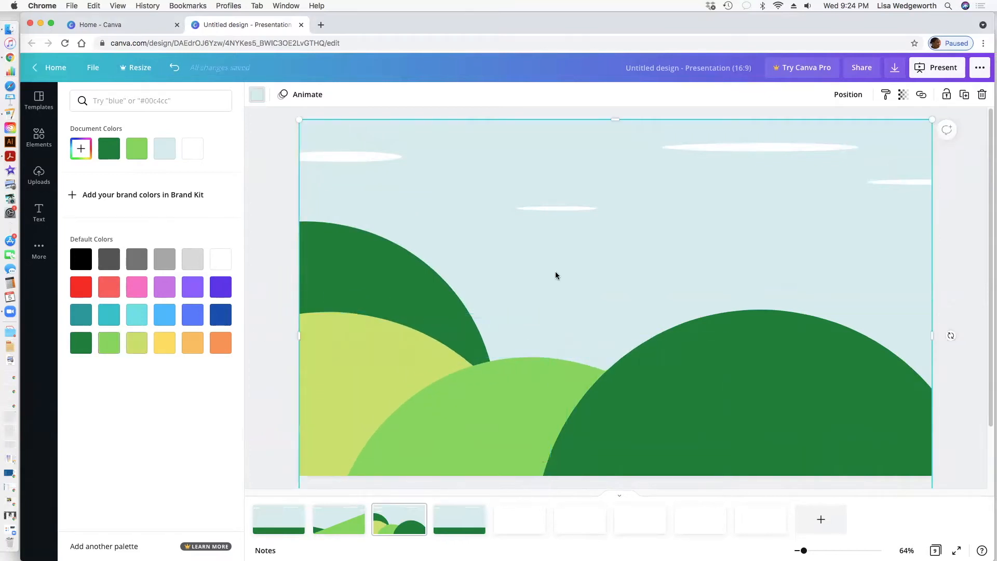
Step: Lower the right dark green hill, and slightly shrink and raise the light green hill beside it
{"action": "left_click_drag", "start_coordinate": [796, 363], "coordinate": [805, 394]}
{"action": "left_click", "coordinate": [489, 397]}
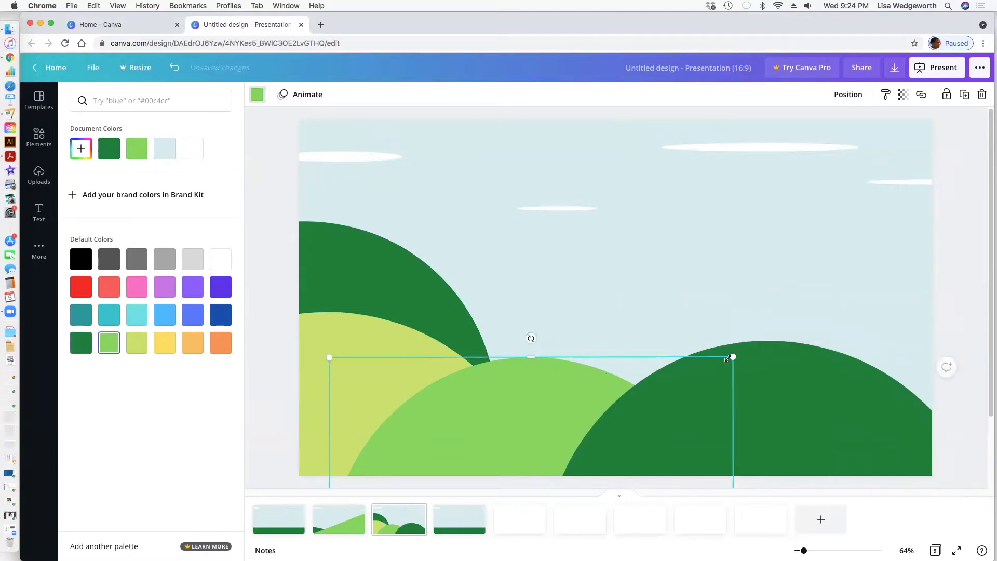
{"action": "left_click_drag", "start_coordinate": [679, 367], "coordinate": [711, 368]}
{"action": "left_click_drag", "start_coordinate": [509, 403], "coordinate": [504, 384]}
Step: Reopen the shape library and look through the scenes on pages 1 to 3
{"action": "left_click", "coordinate": [39, 138]}
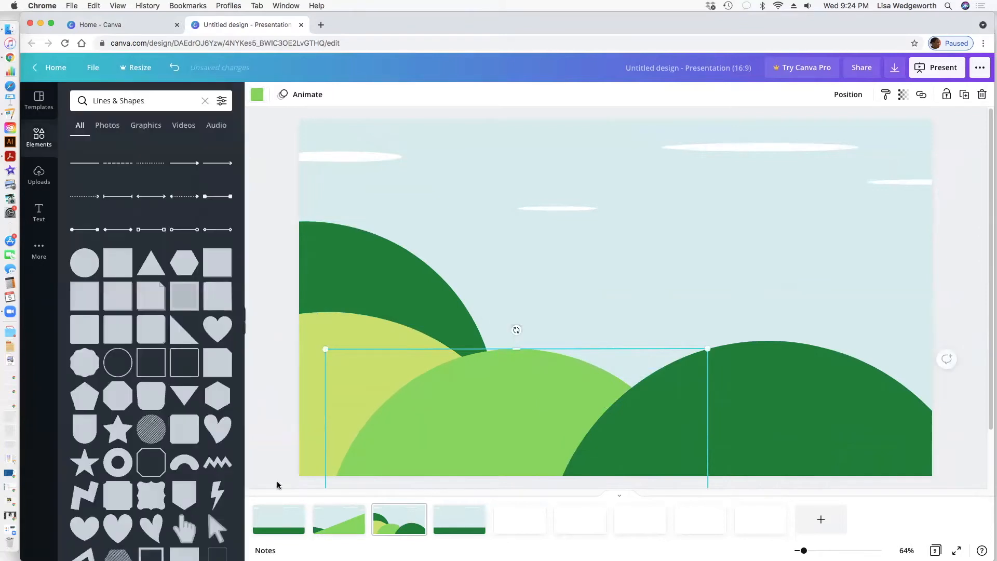
{"action": "left_click", "coordinate": [281, 524]}
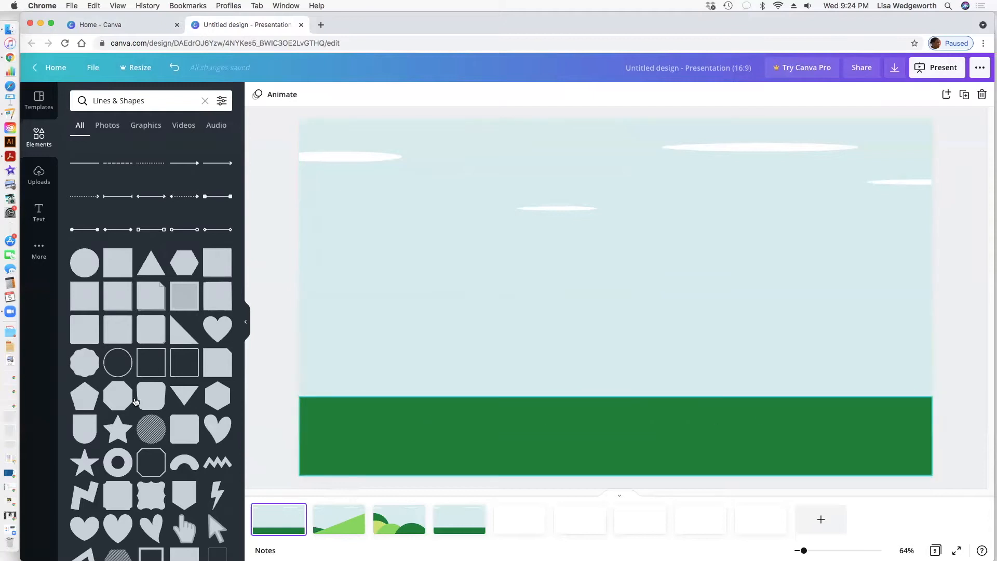
{"action": "left_click", "coordinate": [351, 527]}
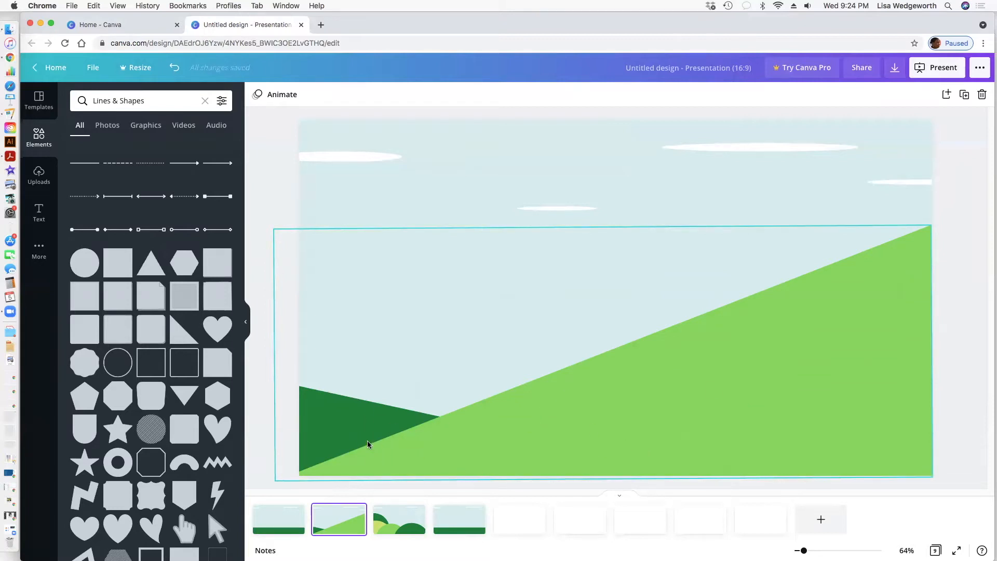
{"action": "left_click", "coordinate": [342, 423]}
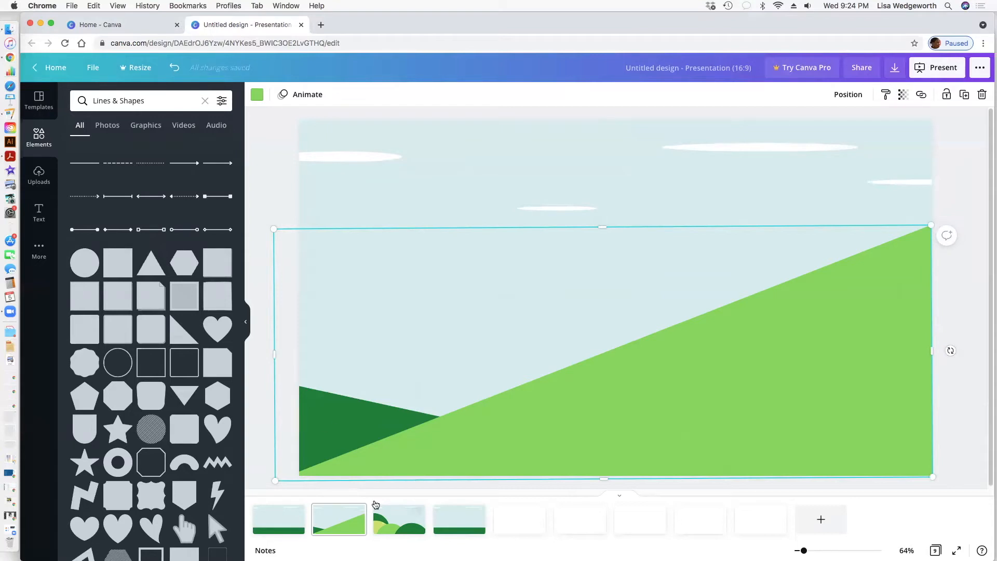
{"action": "left_click", "coordinate": [390, 514]}
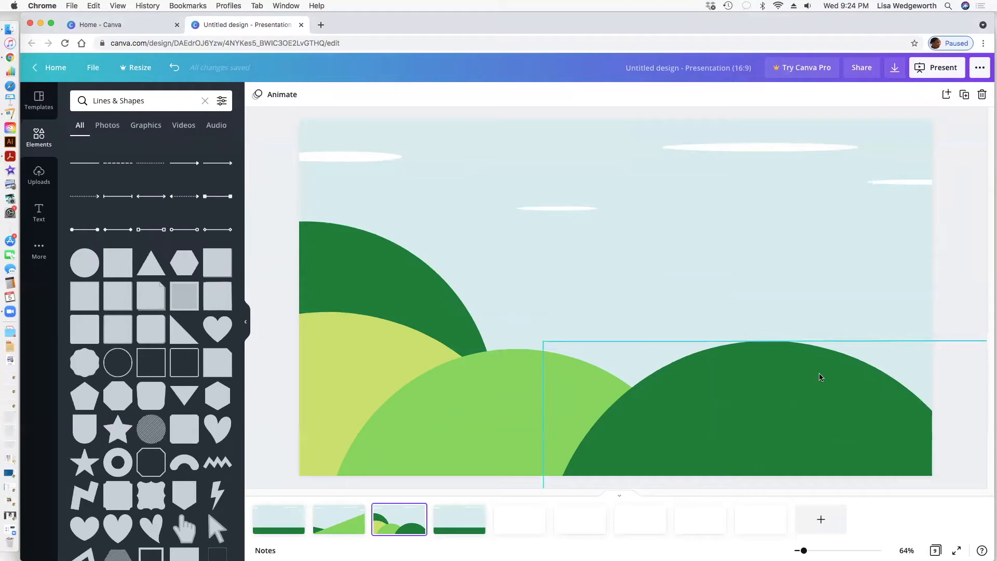
Step: Shrink the rear dark green hill so only a small part shows above the yellow-green hill at the left edge
{"action": "left_click", "coordinate": [401, 283]}
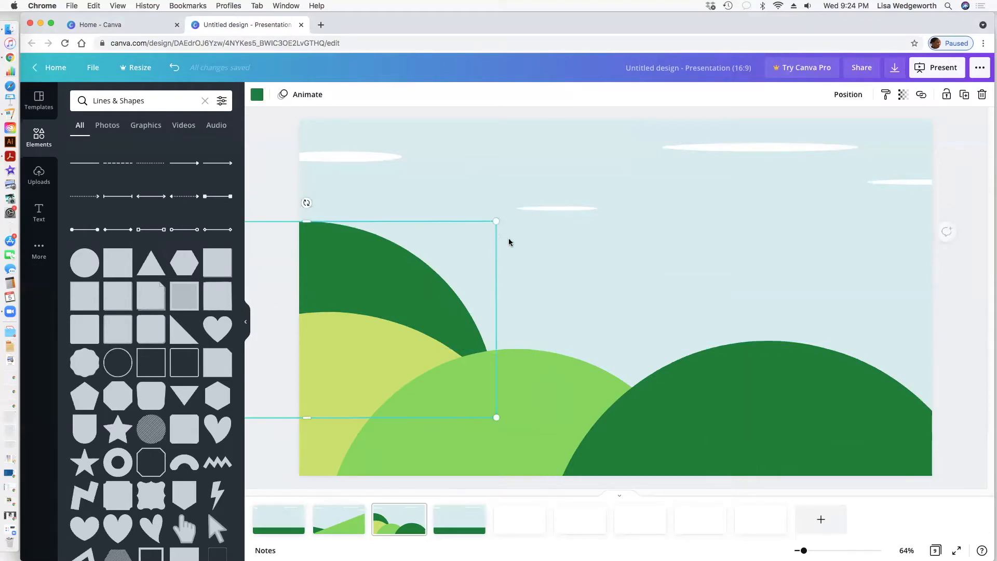
{"action": "left_click_drag", "start_coordinate": [497, 220], "coordinate": [384, 258]}
{"action": "left_click", "coordinate": [453, 256]}
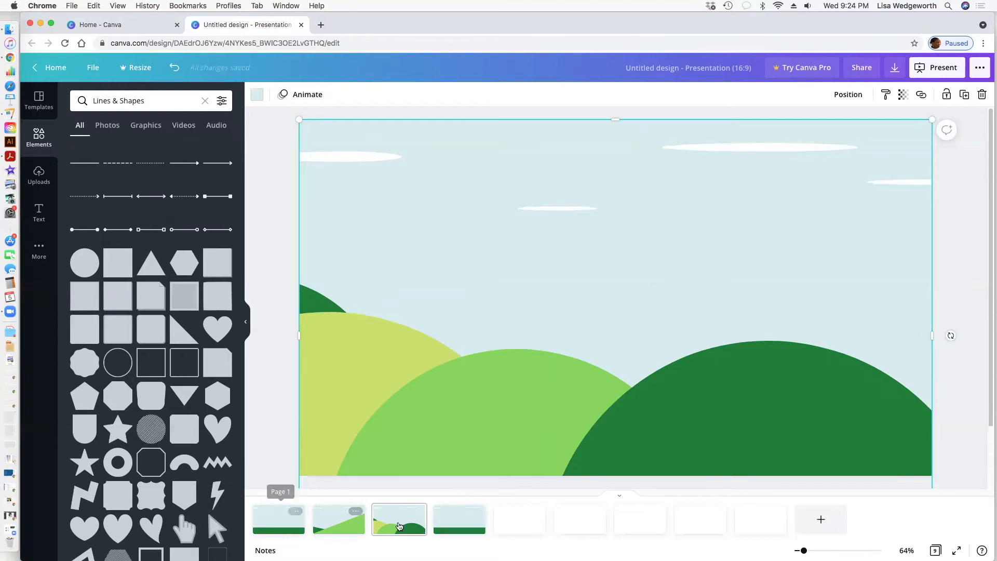
Step: Compare the flat-ground, triangular-hill and rounded-hill pages in turn
{"action": "left_click", "coordinate": [275, 528]}
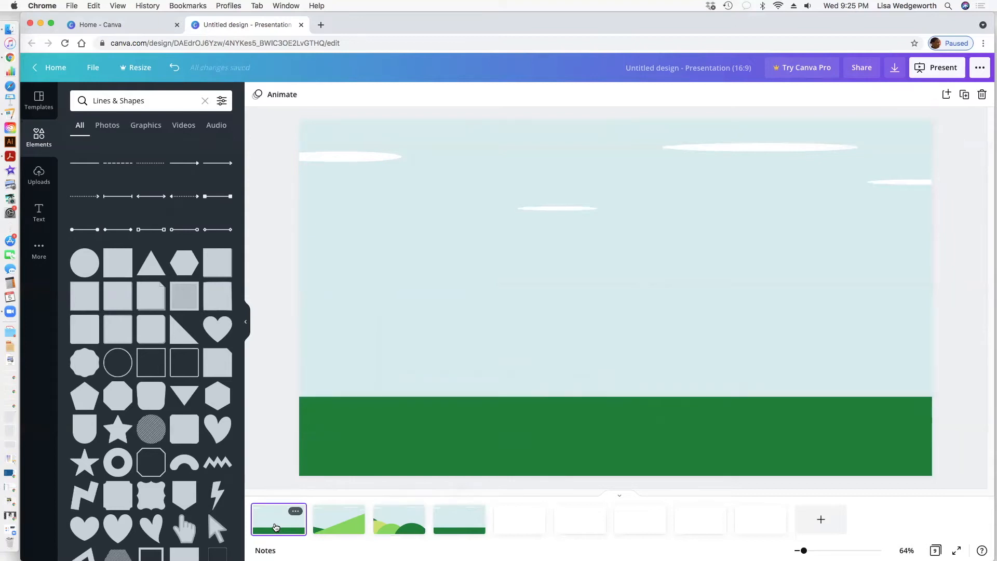
{"action": "left_click", "coordinate": [338, 522]}
{"action": "left_click", "coordinate": [399, 526]}
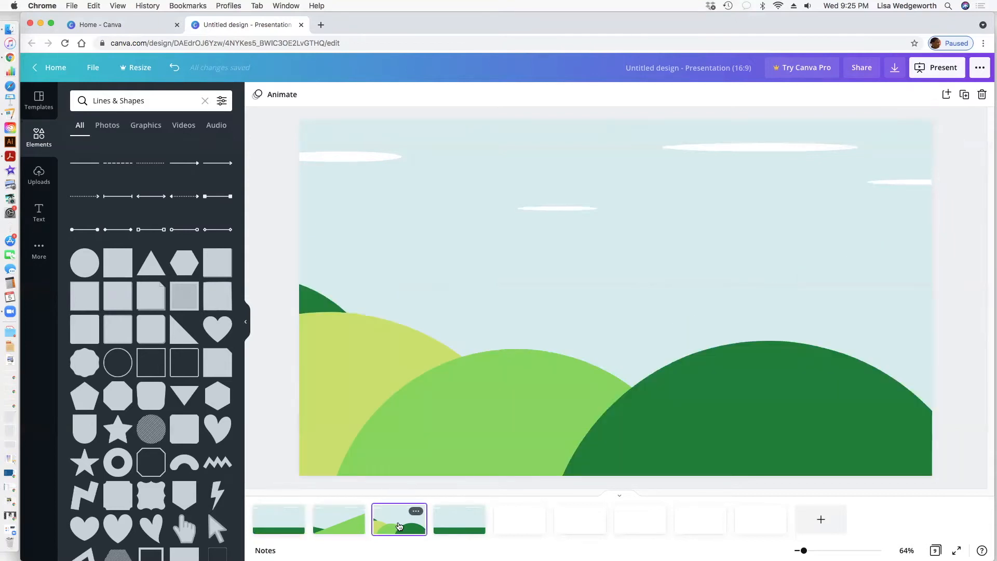
Step: Open the flat-ground scene on page 1
{"action": "left_click", "coordinate": [293, 526]}
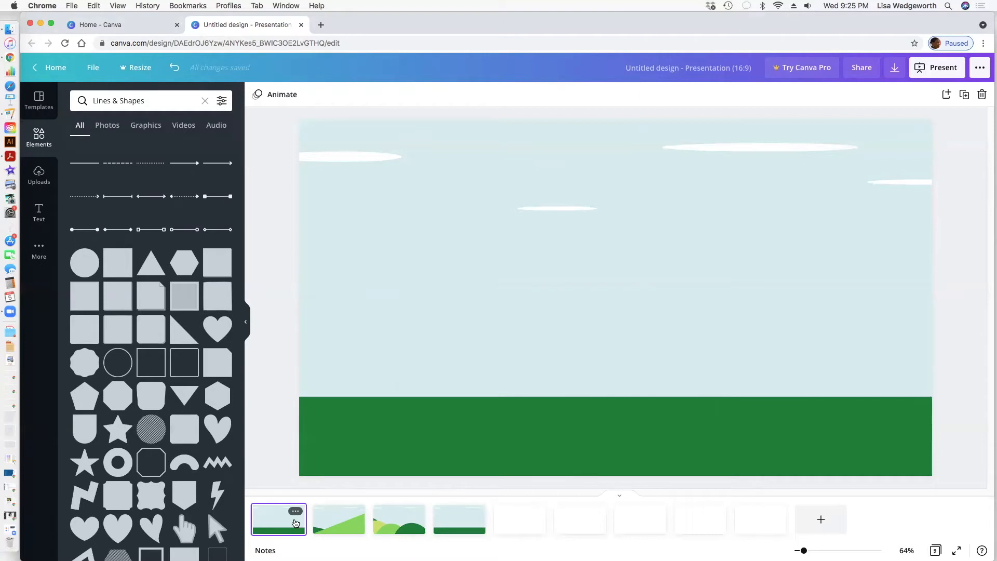
{"action": "left_click", "coordinate": [91, 301]}
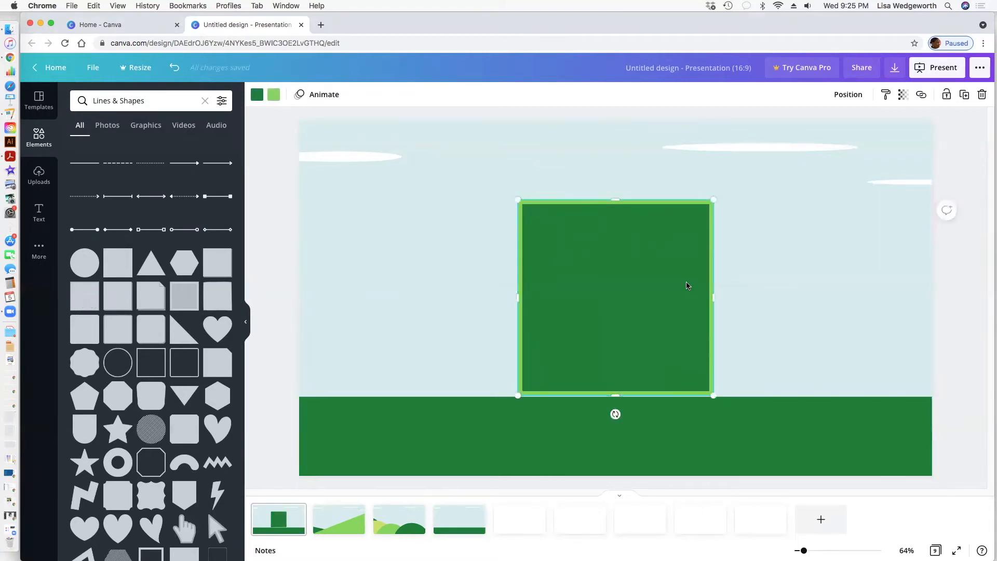
{"action": "right_click", "coordinate": [655, 285]}
{"action": "left_click", "coordinate": [648, 267]}
{"action": "key", "text": "Delete"}
{"action": "left_click", "coordinate": [538, 278]}
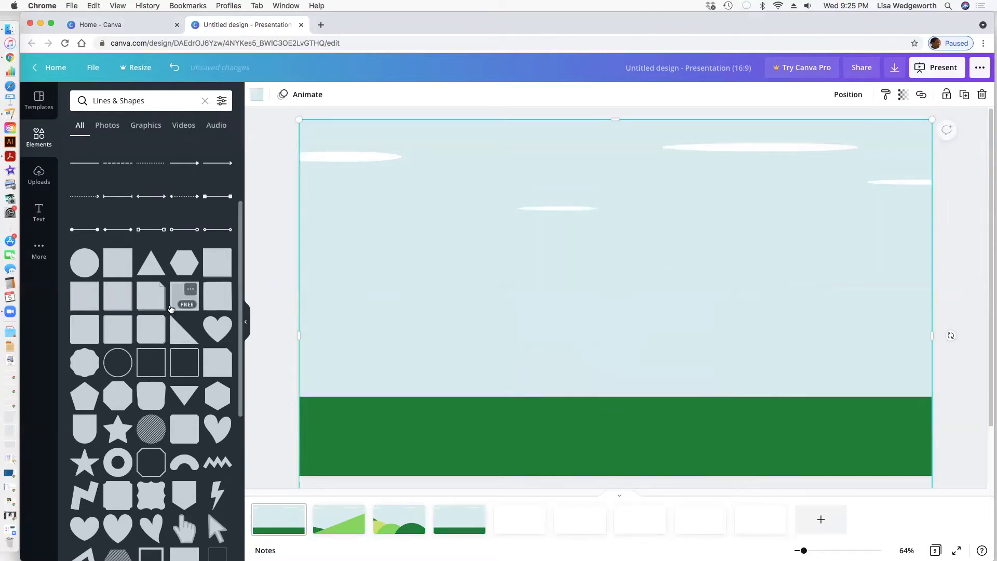
Step: Add a plain square near the scene's right side, overlapping the top of the ground, and colour it dark blue
{"action": "left_click_drag", "start_coordinate": [110, 263], "coordinate": [554, 262]}
{"action": "left_click_drag", "start_coordinate": [605, 302], "coordinate": [739, 283]}
{"action": "left_click_drag", "start_coordinate": [887, 234], "coordinate": [799, 323]}
{"action": "left_click_drag", "start_coordinate": [782, 366], "coordinate": [834, 347]}
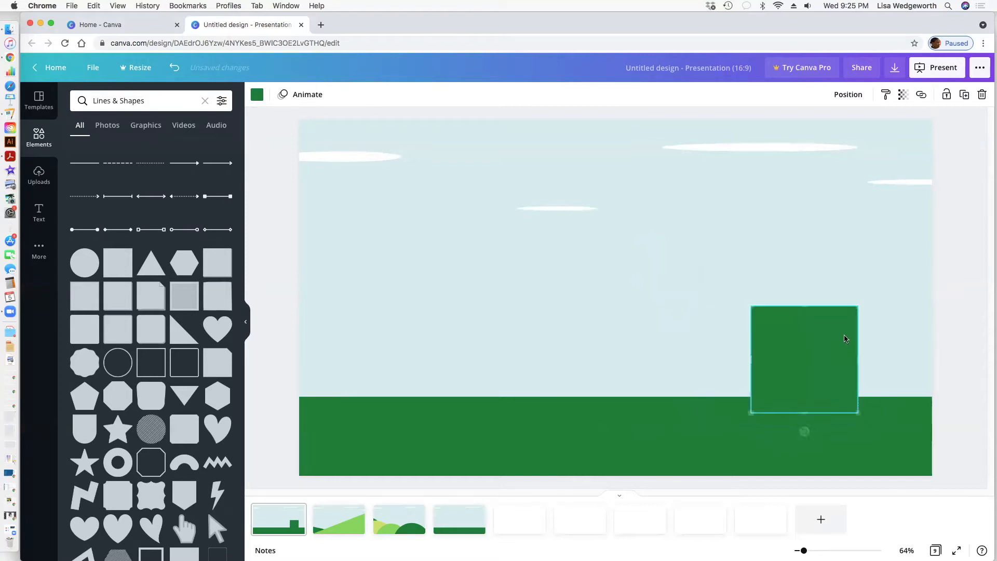
{"action": "left_click_drag", "start_coordinate": [876, 293], "coordinate": [897, 268]}
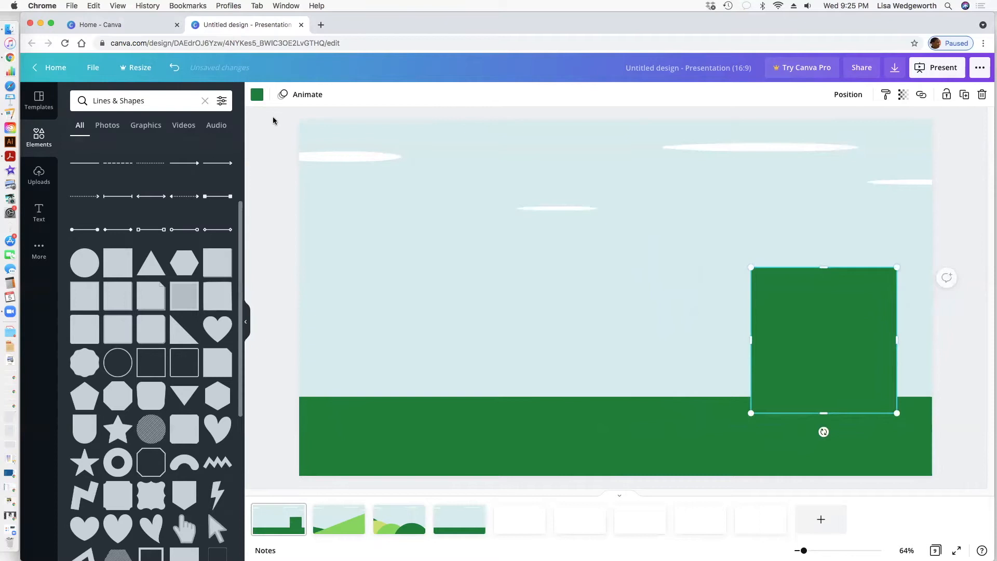
{"action": "left_click", "coordinate": [256, 95]}
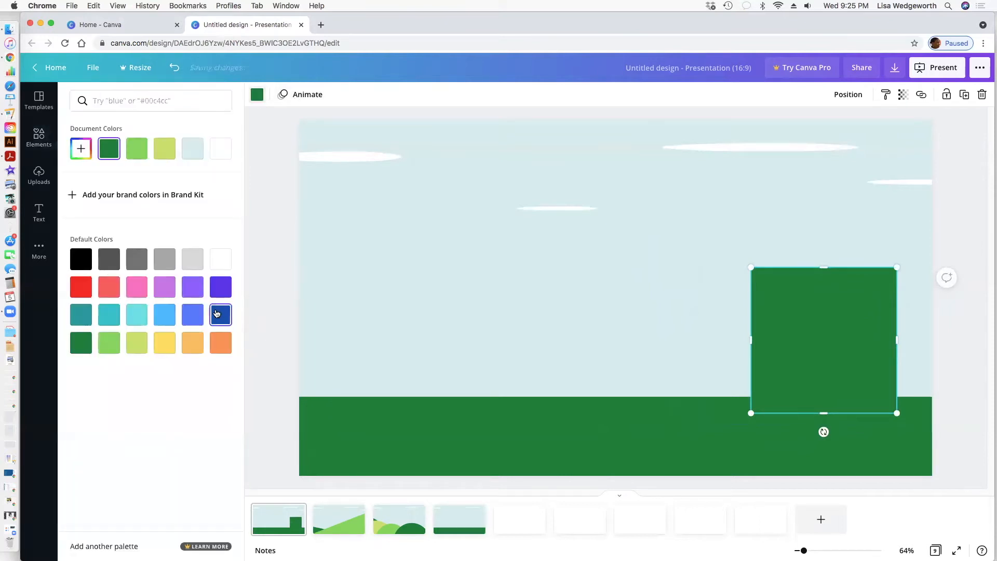
{"action": "left_click", "coordinate": [218, 313]}
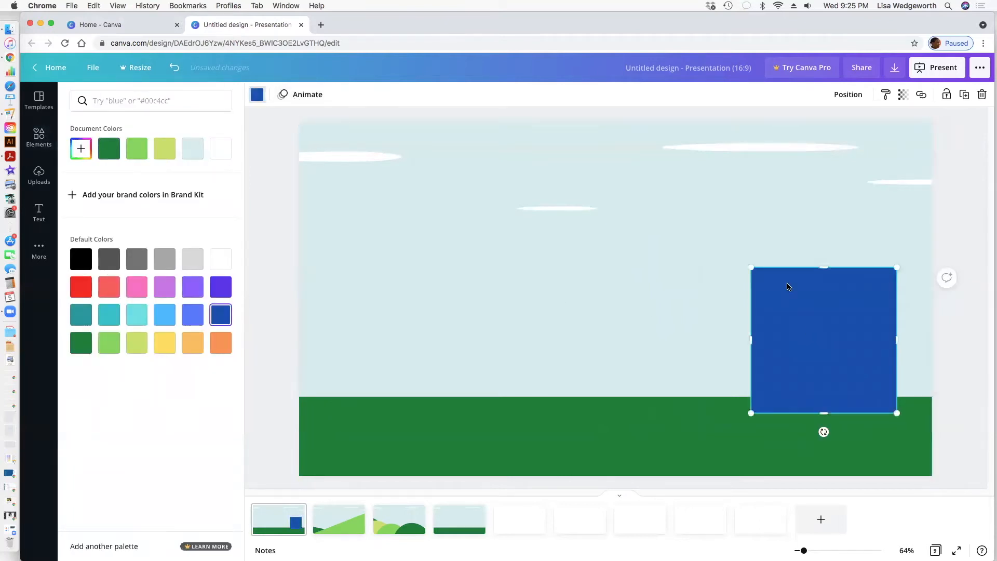
Step: Place a copy of the blue square on the ground near the scene's left side and colour the copy dark gray
{"action": "left_click_drag", "start_coordinate": [817, 337], "coordinate": [411, 334]}
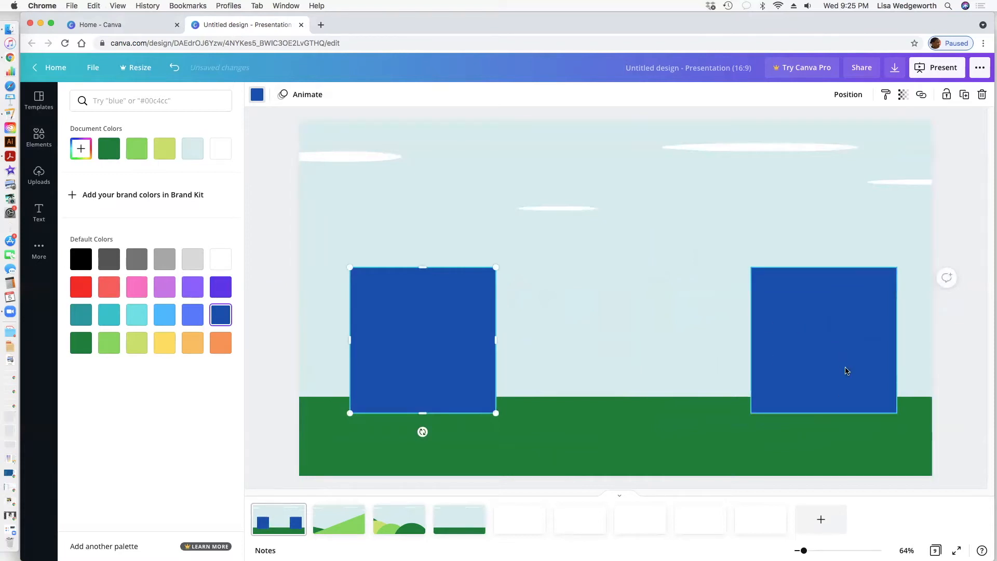
{"action": "left_click_drag", "start_coordinate": [811, 373], "coordinate": [771, 369]}
{"action": "left_click", "coordinate": [409, 361]}
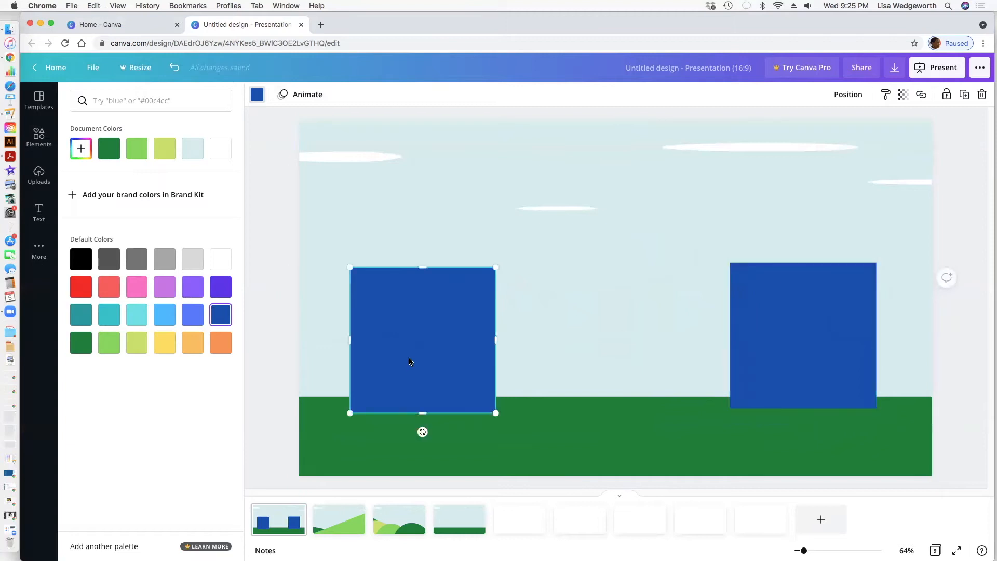
{"action": "left_click", "coordinate": [110, 261]}
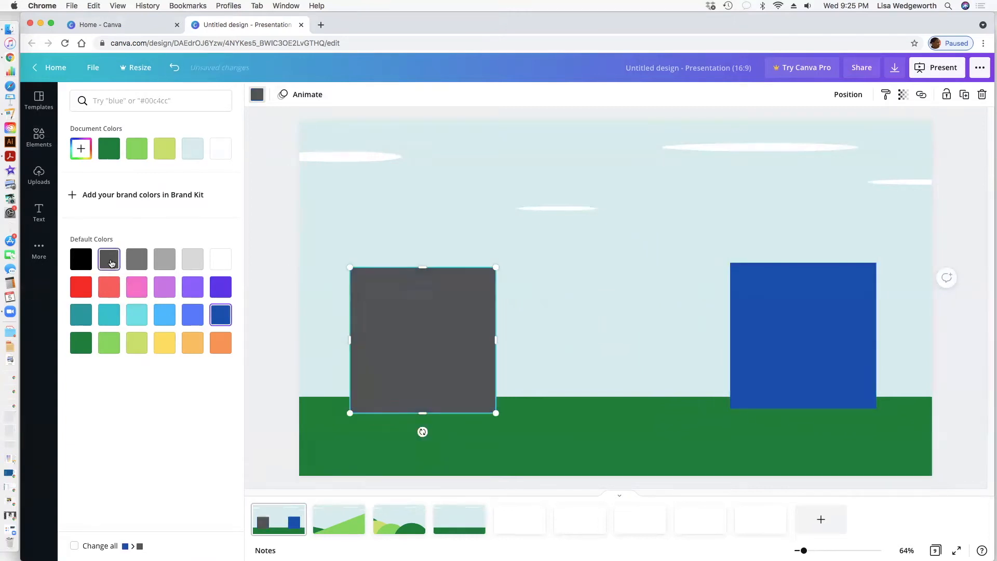
{"action": "left_click", "coordinate": [507, 285]}
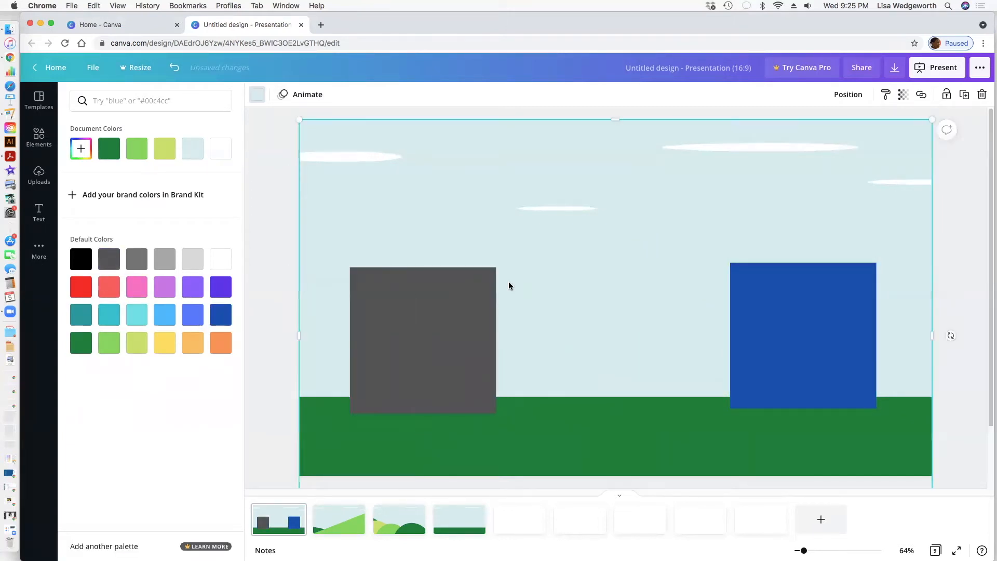
Step: Shrink the gray and blue squares slightly to about the same size, with their bases level just below the top of the ground
{"action": "left_click", "coordinate": [451, 293]}
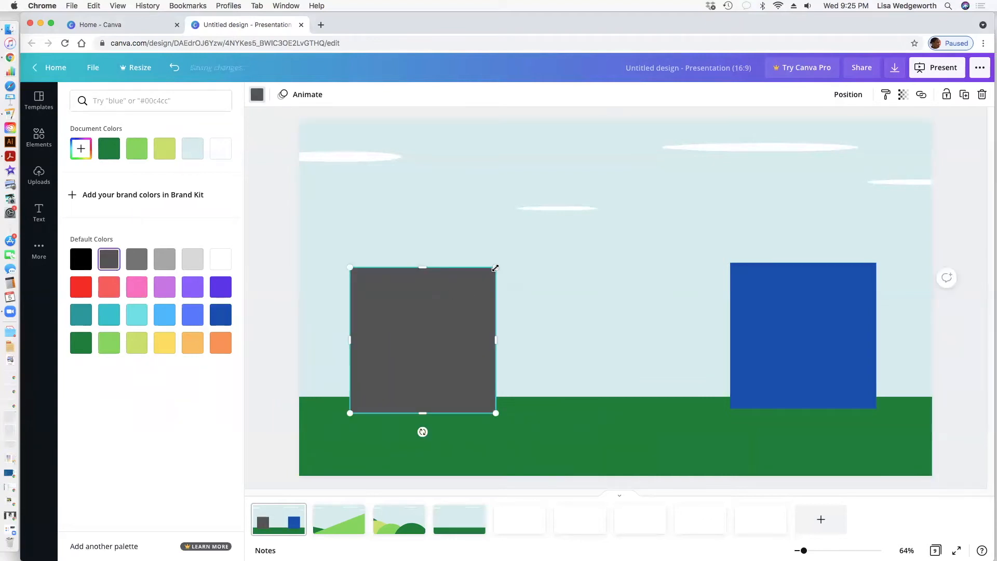
{"action": "left_click_drag", "start_coordinate": [453, 297], "coordinate": [474, 287]}
{"action": "left_click", "coordinate": [870, 276]}
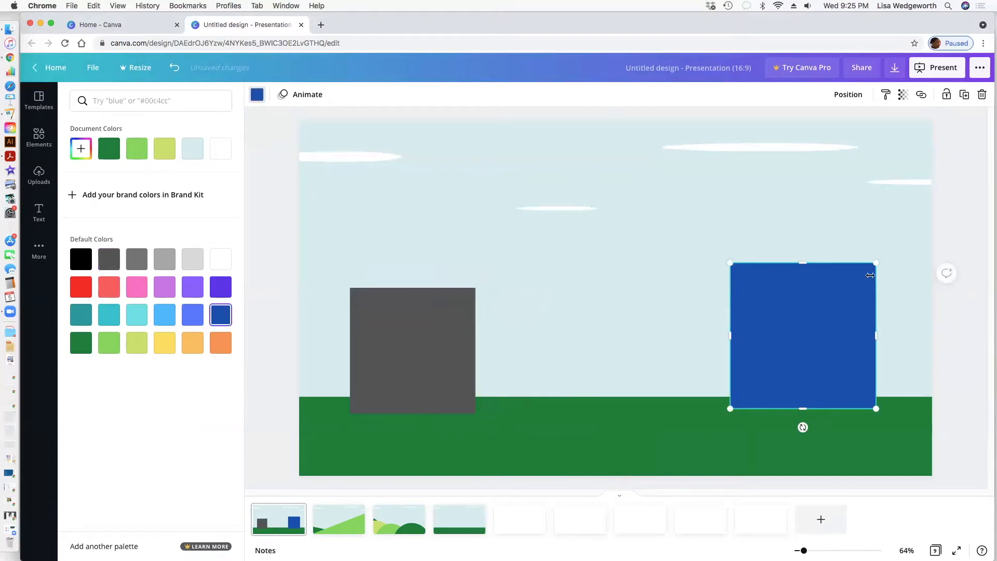
{"action": "left_click_drag", "start_coordinate": [877, 265], "coordinate": [858, 281]}
{"action": "left_click_drag", "start_coordinate": [761, 302], "coordinate": [851, 300]}
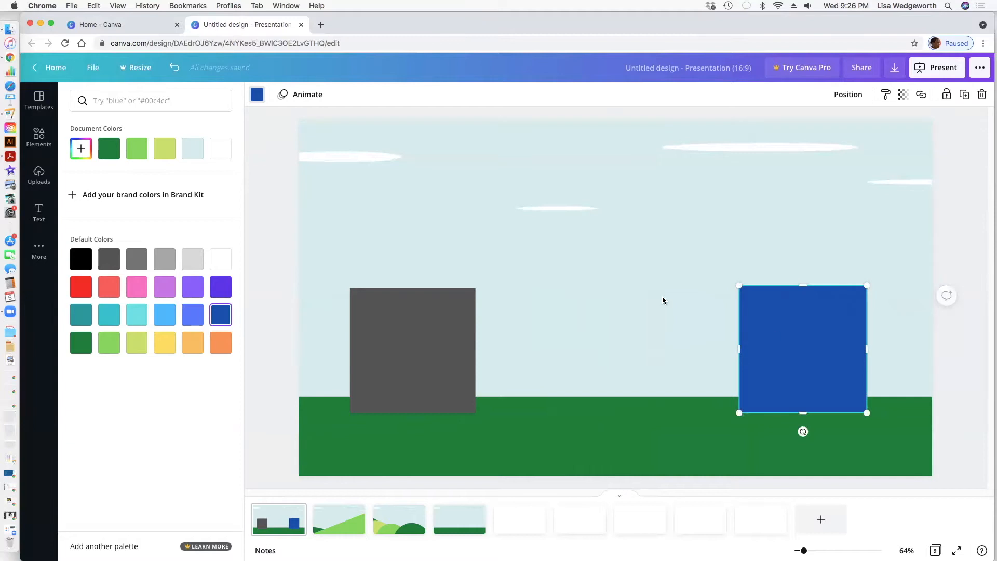
{"action": "left_click", "coordinate": [969, 374]}
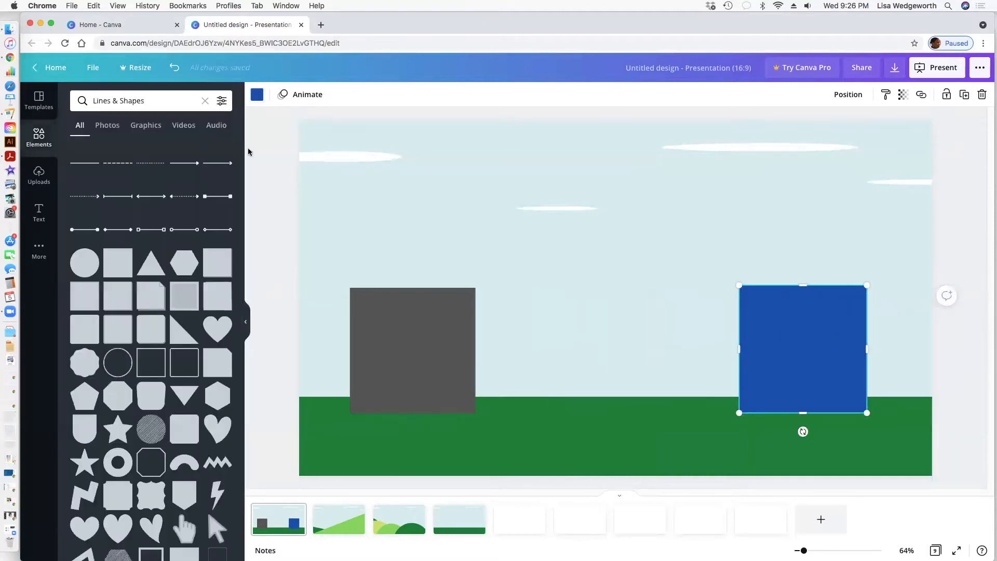
{"action": "left_click", "coordinate": [265, 152]}
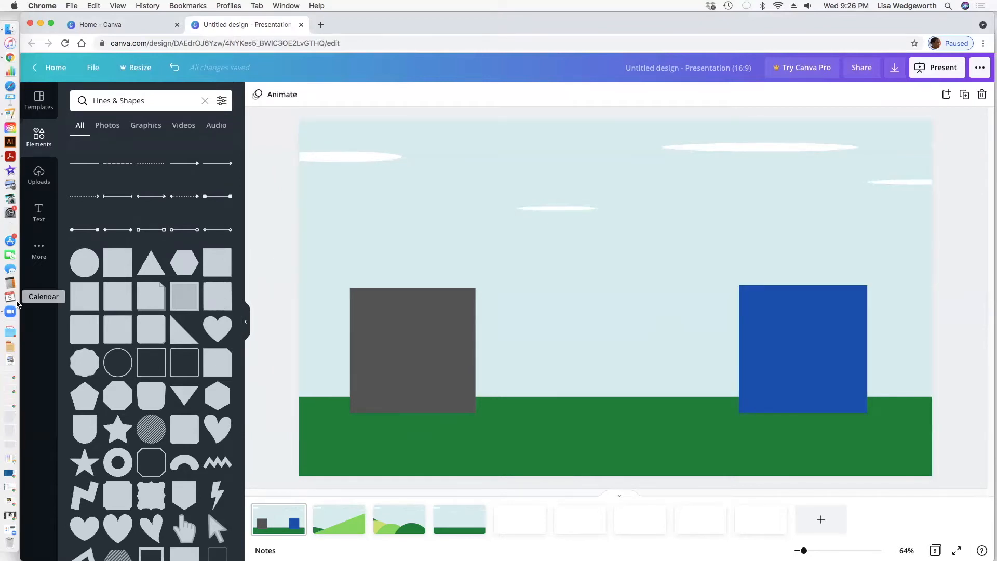
Step: Add a circle scaled to fit inside the blue square, centre it on the square's bottom edge and colour it light blue
{"action": "left_click", "coordinate": [81, 265]}
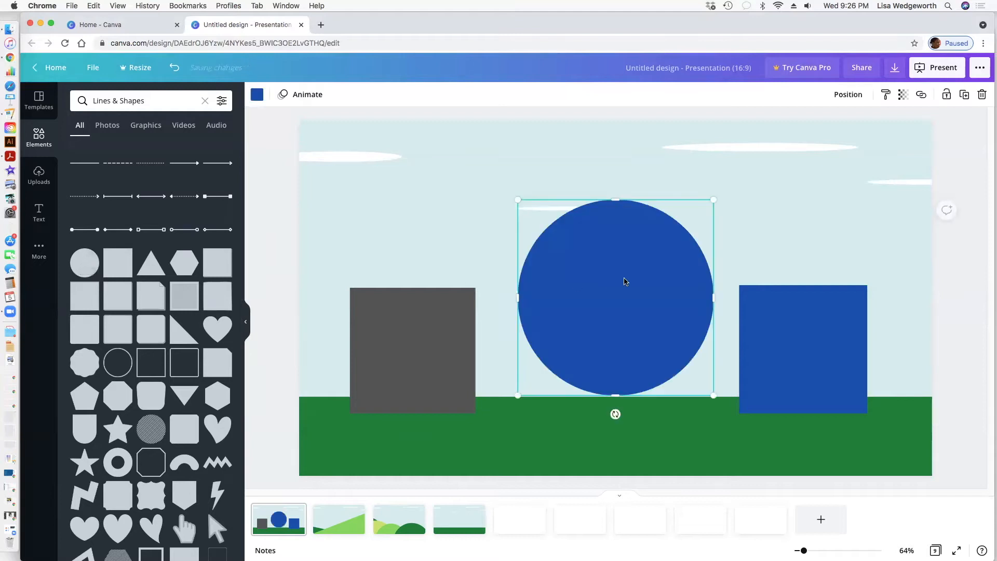
{"action": "left_click_drag", "start_coordinate": [706, 204], "coordinate": [601, 312]}
{"action": "left_click_drag", "start_coordinate": [556, 357], "coordinate": [750, 358]}
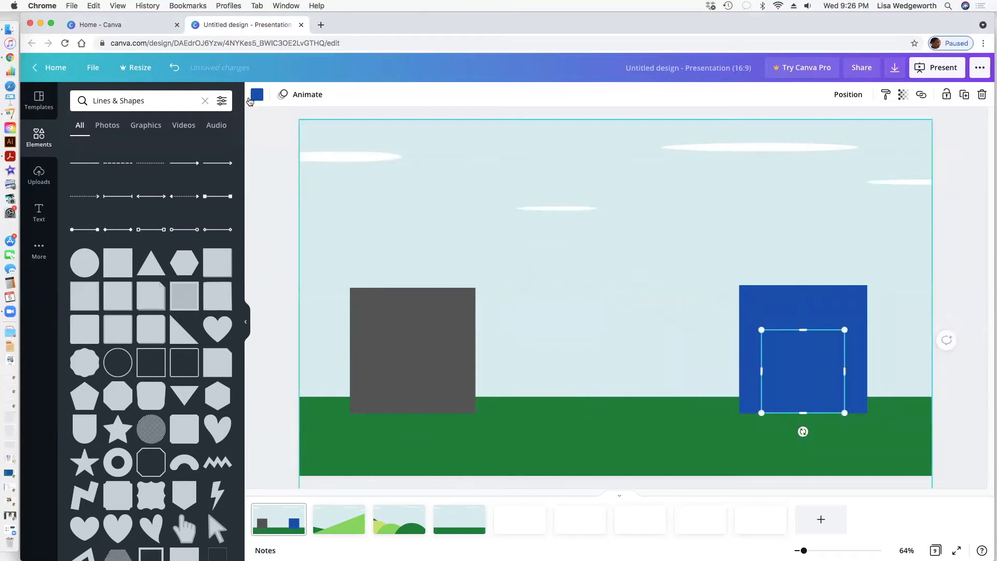
{"action": "left_click", "coordinate": [257, 94]}
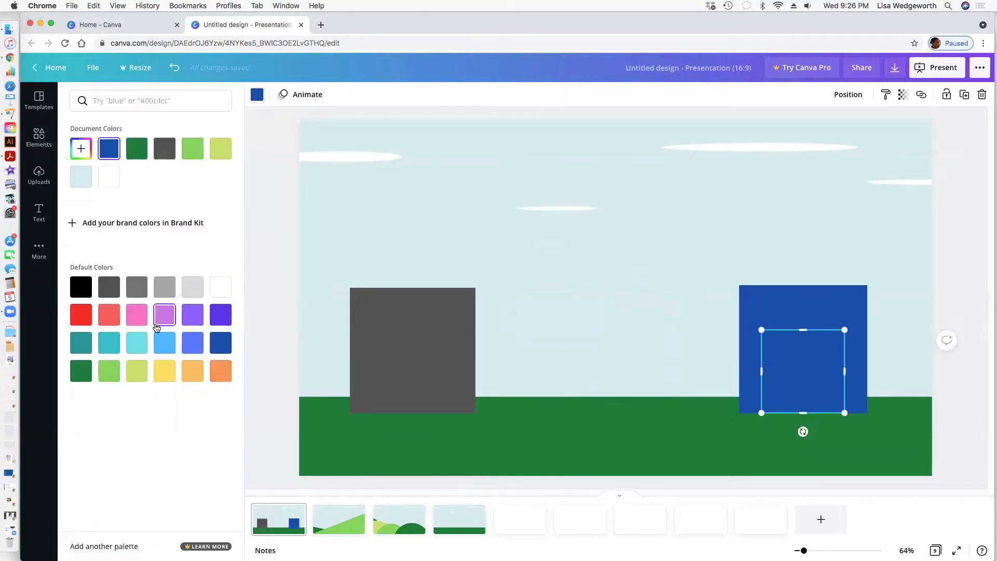
{"action": "left_click", "coordinate": [160, 347]}
{"action": "left_click", "coordinate": [650, 301]}
{"action": "left_click", "coordinate": [818, 365]}
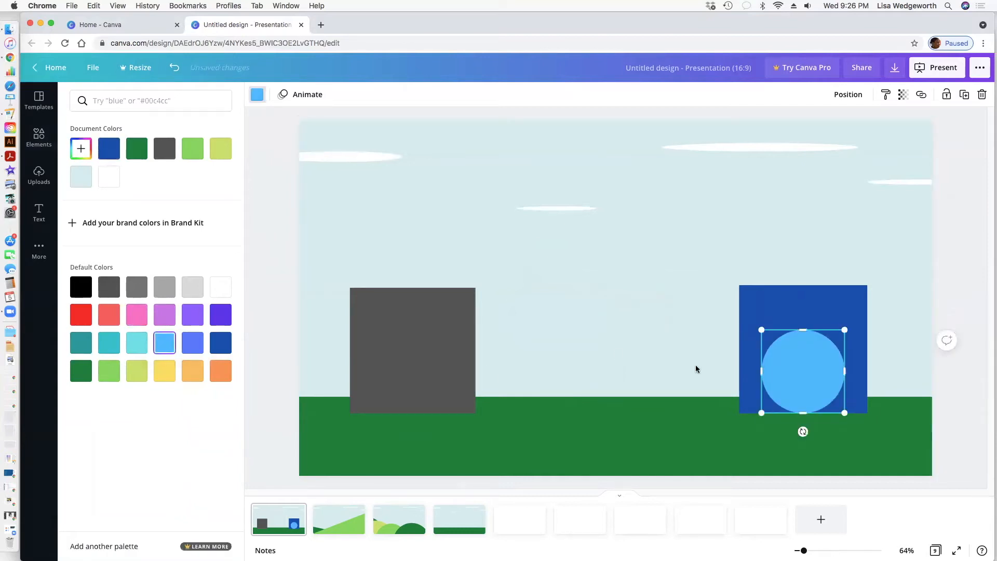
Step: Copy the light blue circle onto the bottom centre of the gray square and colour it gray #a6a6a6
{"action": "left_click_drag", "start_coordinate": [816, 370], "coordinate": [416, 362]}
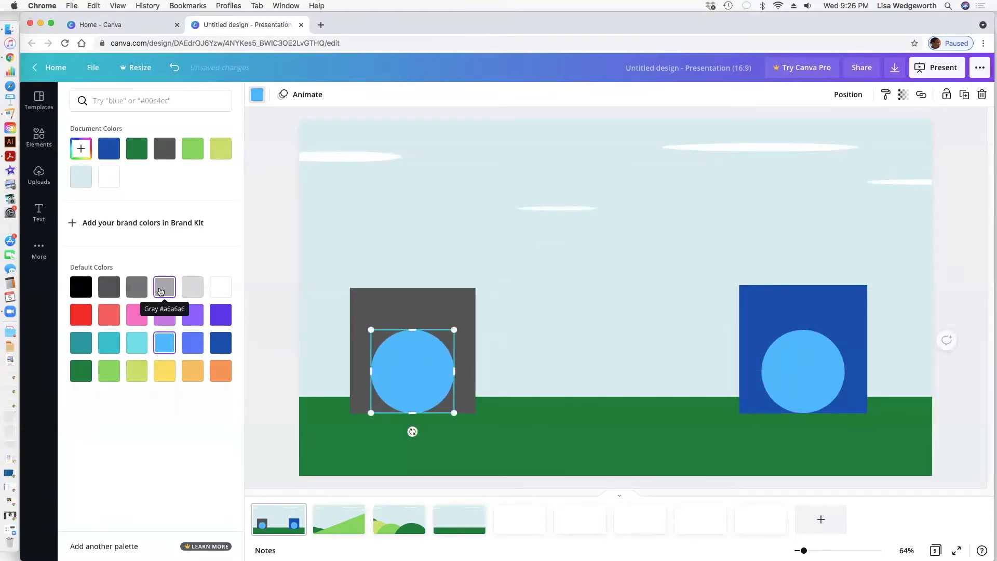
{"action": "left_click", "coordinate": [160, 291]}
{"action": "left_click", "coordinate": [192, 285]}
{"action": "left_click", "coordinate": [160, 288]}
{"action": "left_click", "coordinate": [521, 328]}
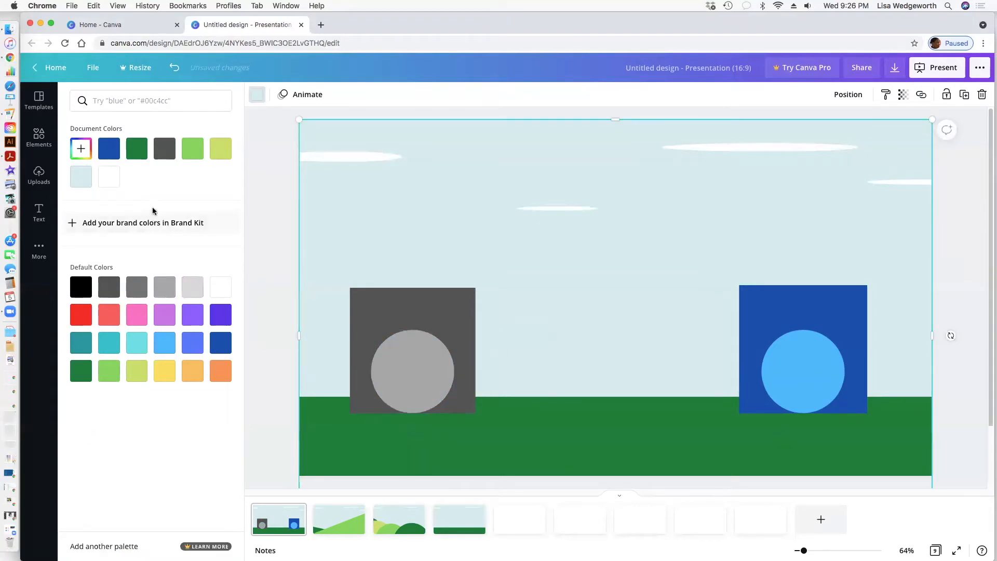
Step: Add a solid black line running vertically through the centre of the light blue circle, spanning its full height
{"action": "left_click", "coordinate": [39, 137]}
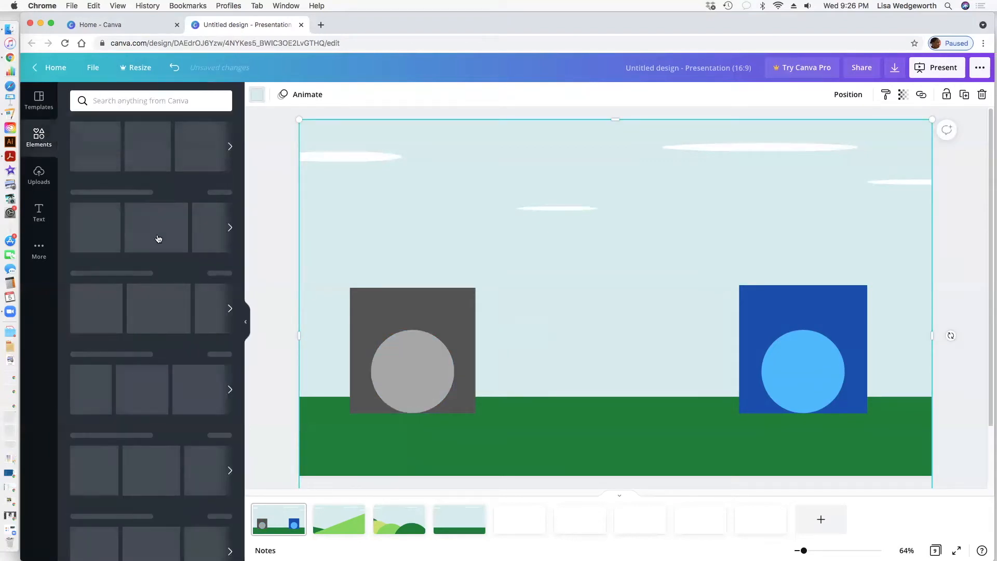
{"action": "left_click", "coordinate": [221, 185]}
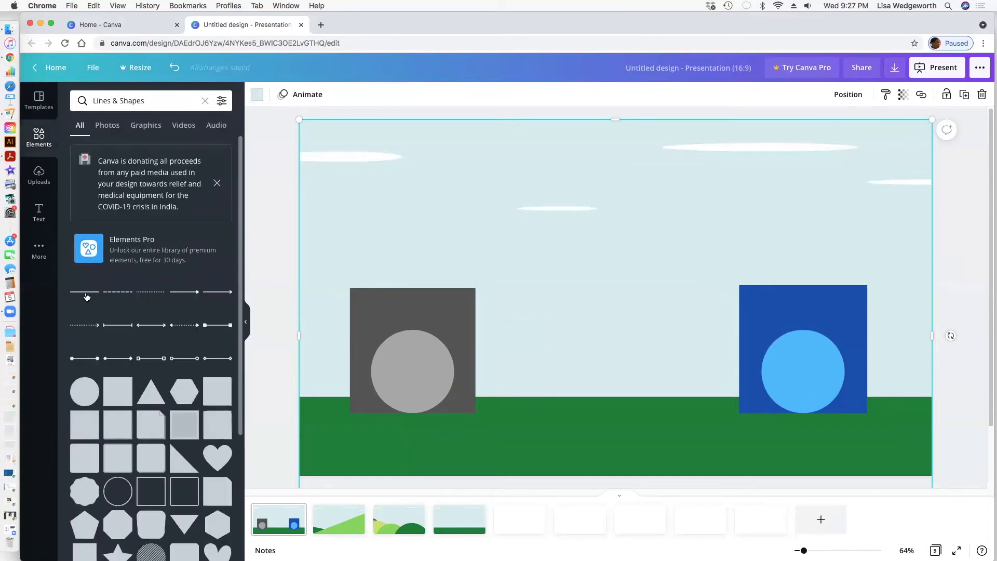
{"action": "left_click", "coordinate": [87, 292]}
{"action": "left_click_drag", "start_coordinate": [332, 297], "coordinate": [792, 398]}
{"action": "left_click_drag", "start_coordinate": [802, 413], "coordinate": [803, 412]}
{"action": "left_click_drag", "start_coordinate": [850, 305], "coordinate": [803, 330]}
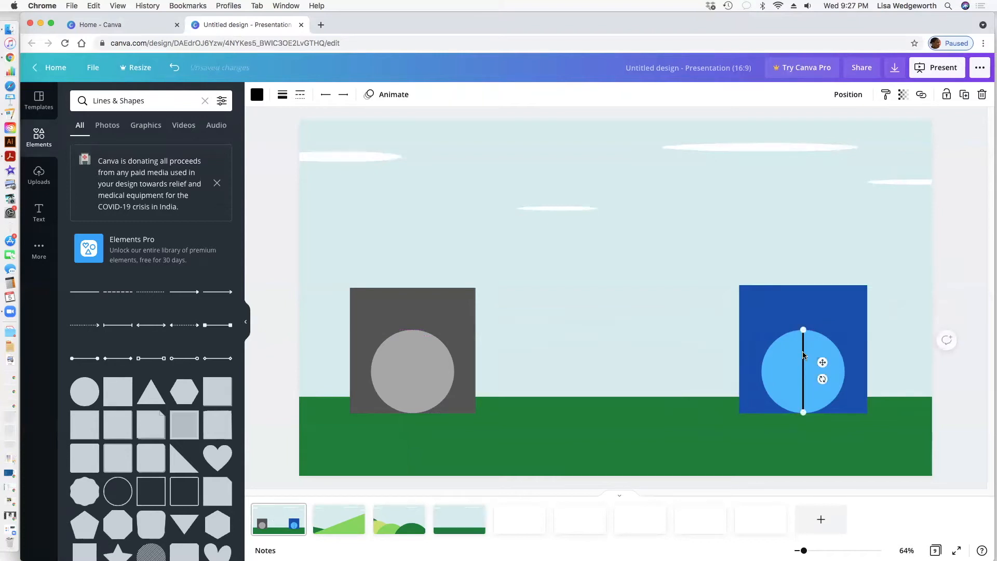
Step: Copy the vertical line onto the centre of the gray circle
{"action": "key", "text": "super+v"}
{"action": "left_click_drag", "start_coordinate": [809, 367], "coordinate": [410, 359]}
{"action": "left_click", "coordinate": [514, 314]}
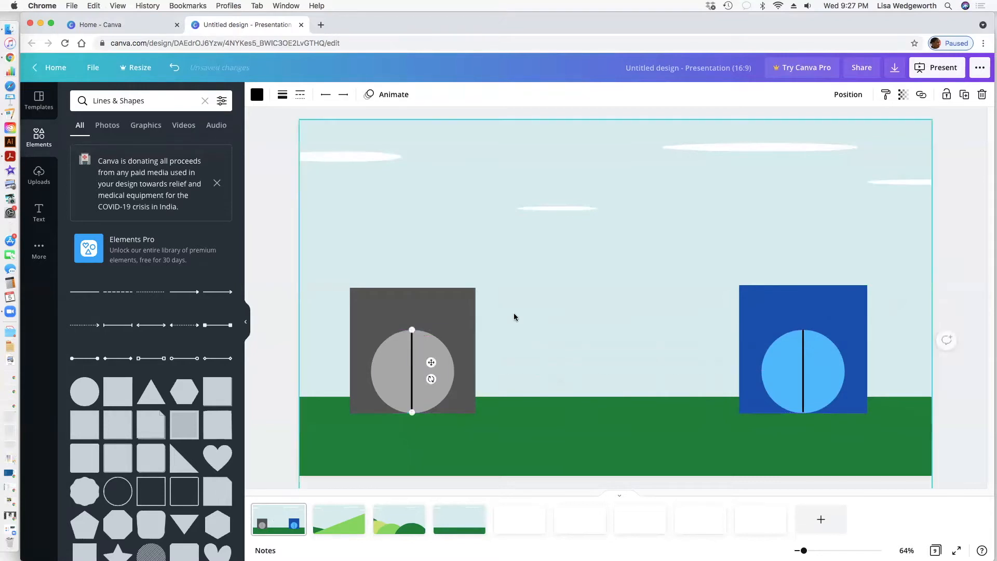
Step: Add a tiny circle just left of the line on the gray circle and colour it white as a door knob
{"action": "left_click", "coordinate": [91, 385]}
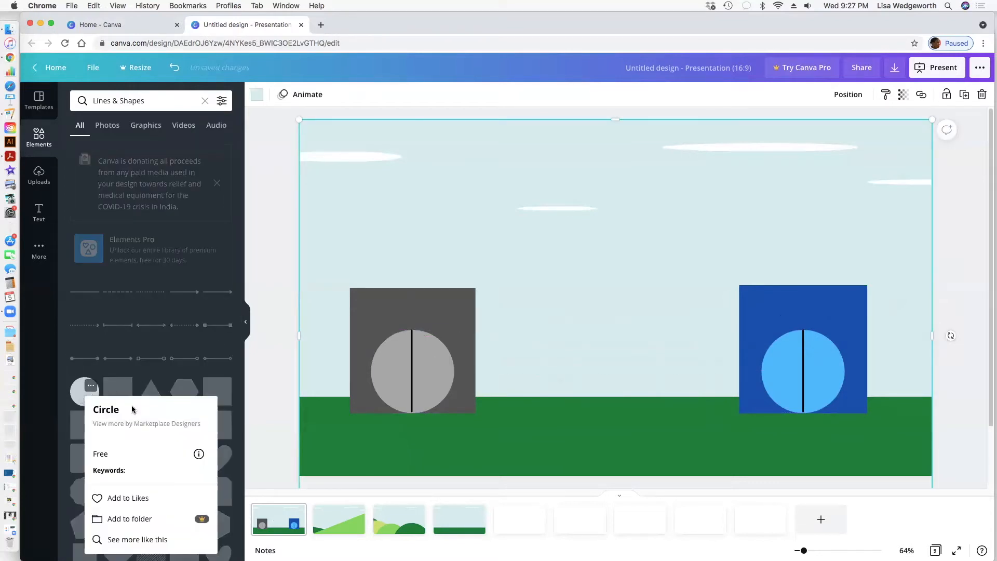
{"action": "left_click", "coordinate": [80, 388]}
{"action": "left_click_drag", "start_coordinate": [81, 389], "coordinate": [521, 254]}
{"action": "left_click_drag", "start_coordinate": [684, 258], "coordinate": [402, 379]}
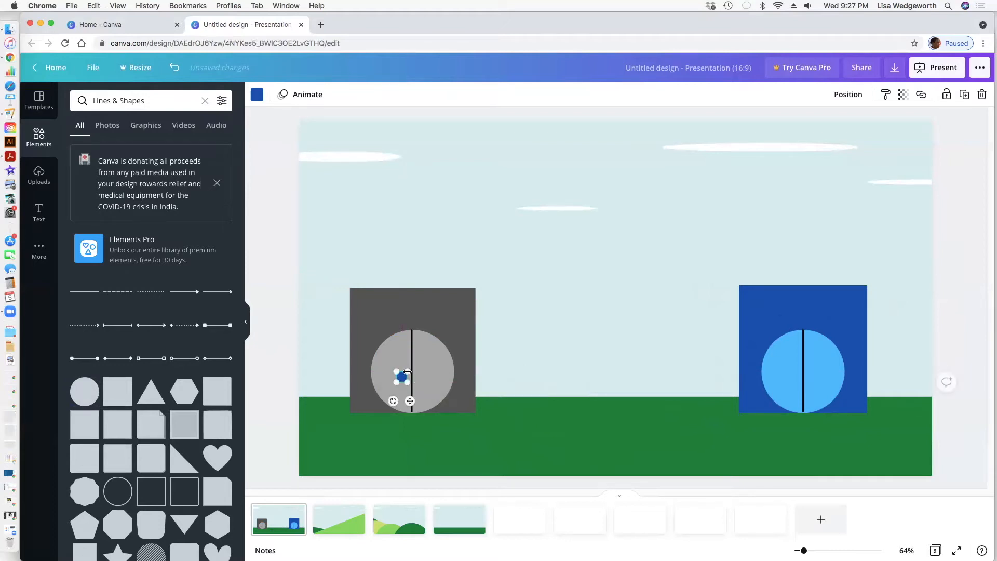
{"action": "left_click", "coordinate": [257, 94]}
{"action": "left_click", "coordinate": [220, 287]}
{"action": "left_click", "coordinate": [358, 335]}
{"action": "left_click", "coordinate": [404, 375]}
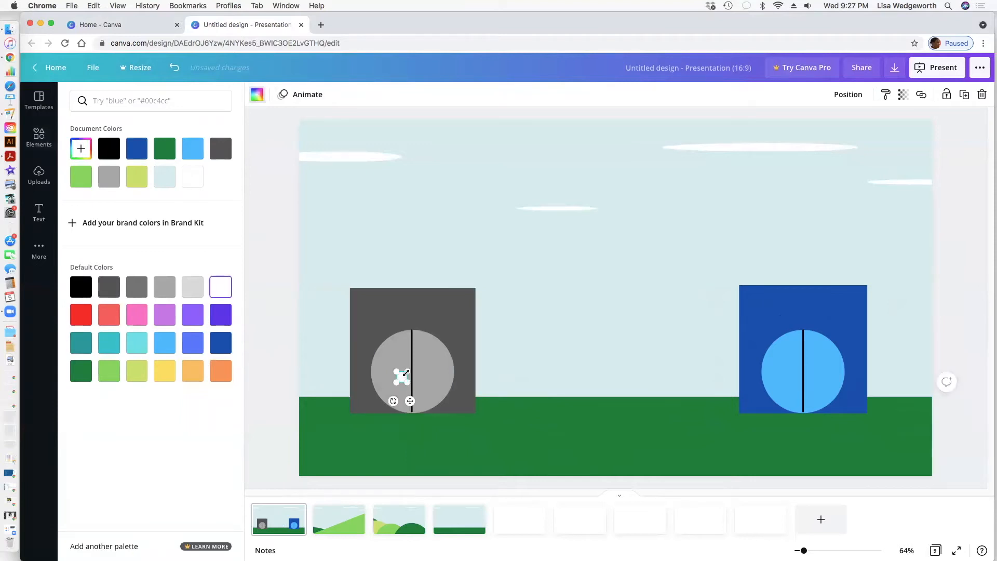
Step: Copy the white dot to the right side of the line on the gray circle, level with the first
{"action": "left_click_drag", "start_coordinate": [403, 376], "coordinate": [425, 373]}
{"action": "left_click", "coordinate": [337, 365]}
{"action": "left_click", "coordinate": [478, 379]}
Step: Duplicate both white dots and place the copies on either side of the line on the light blue circle
{"action": "left_click", "coordinate": [402, 372], "text": "shift"}
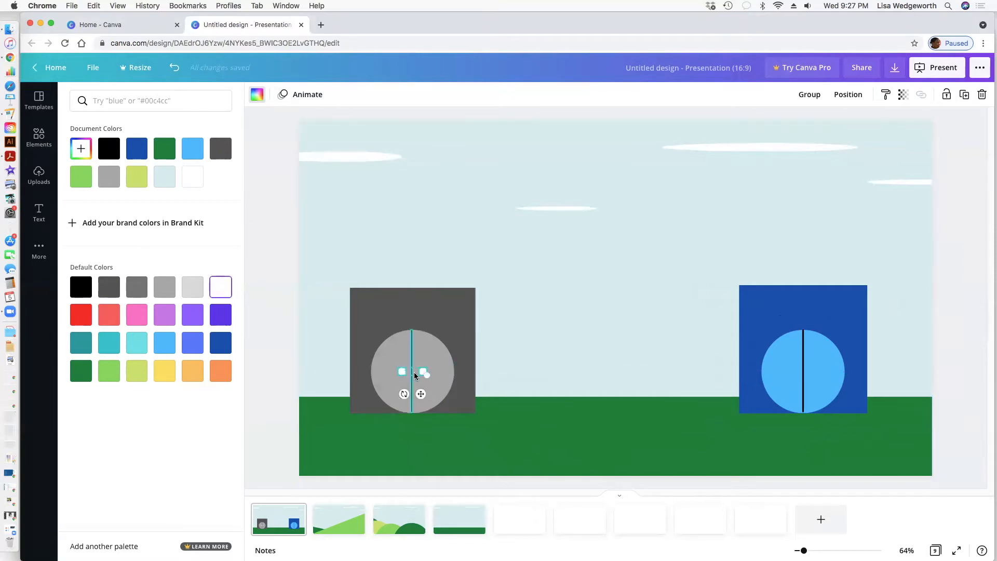
{"action": "key", "text": "super+d"}
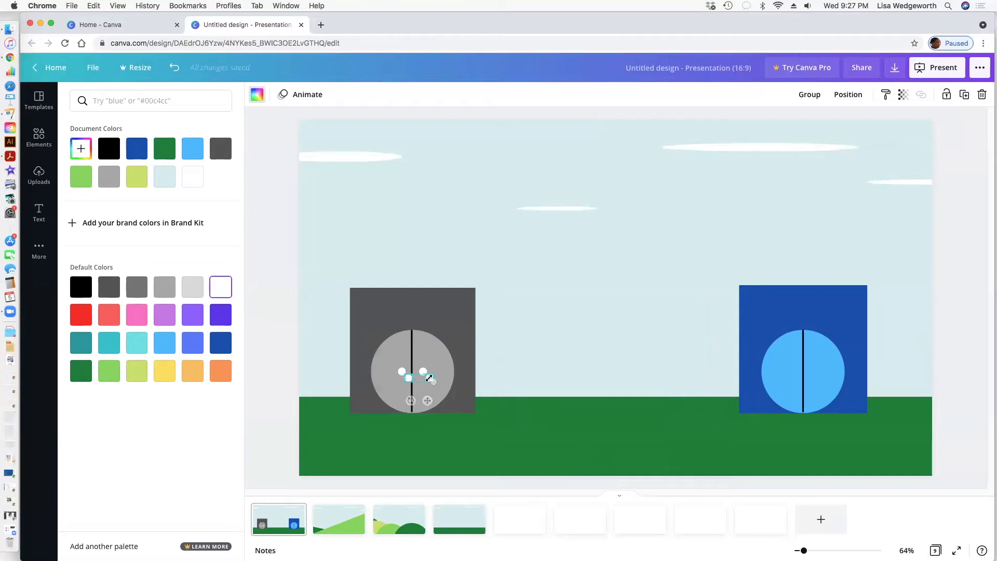
{"action": "left_click", "coordinate": [494, 376]}
{"action": "left_click_drag", "start_coordinate": [430, 378], "coordinate": [815, 373]}
{"action": "left_click_drag", "start_coordinate": [408, 374], "coordinate": [791, 374]}
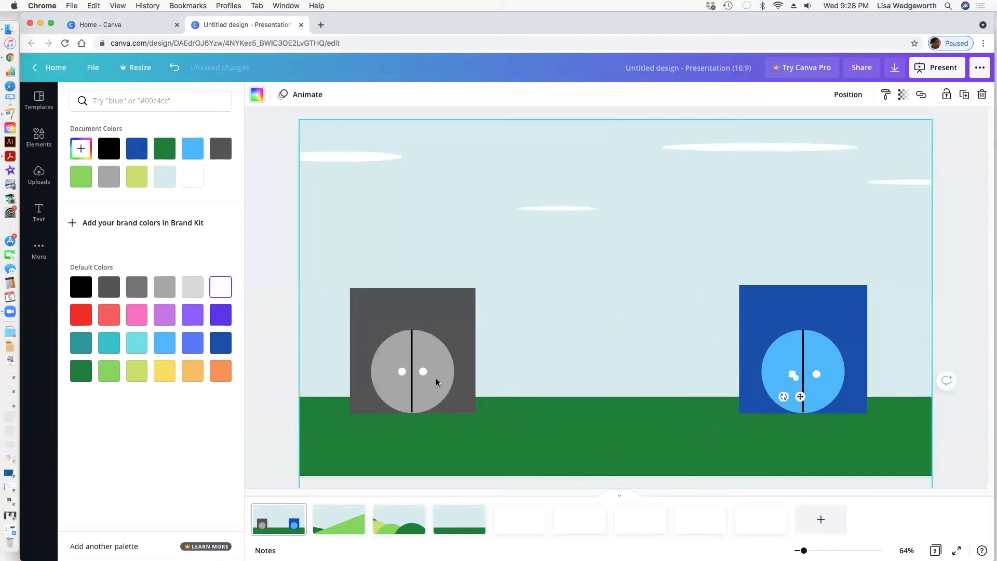
Step: Colour both dots on the light blue circle yellow
{"action": "left_click", "coordinate": [165, 371]}
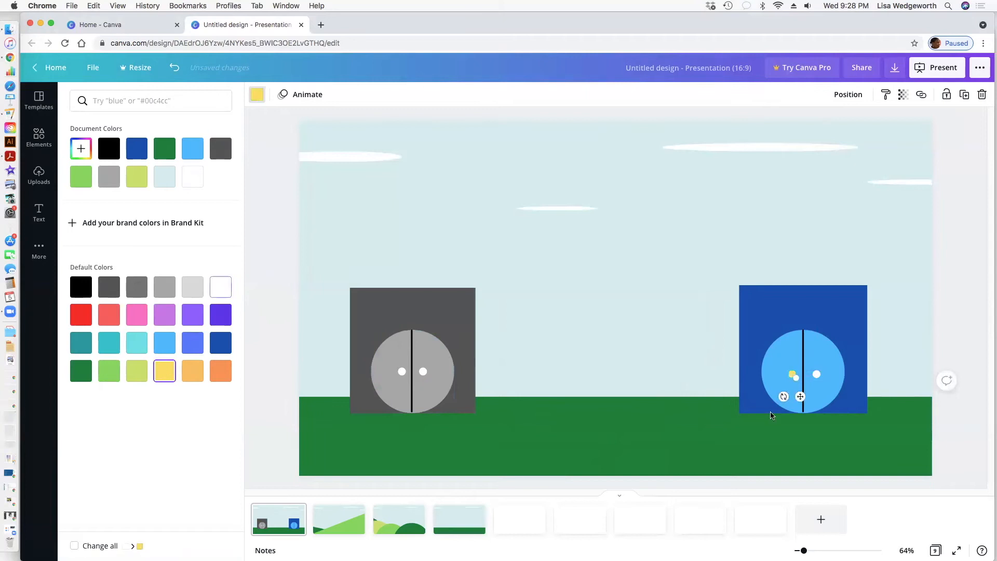
{"action": "left_click", "coordinate": [815, 375]}
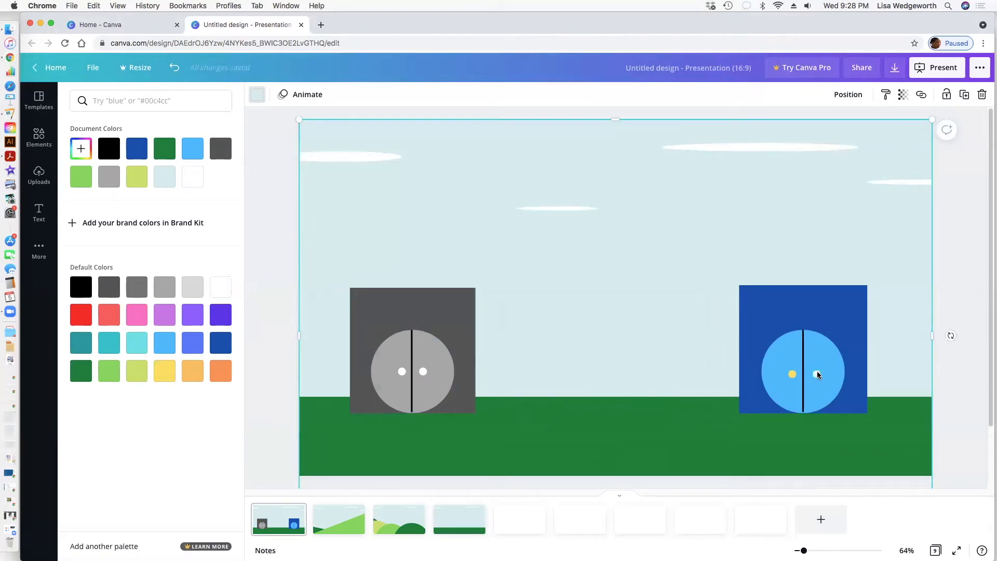
{"action": "left_click", "coordinate": [165, 371]}
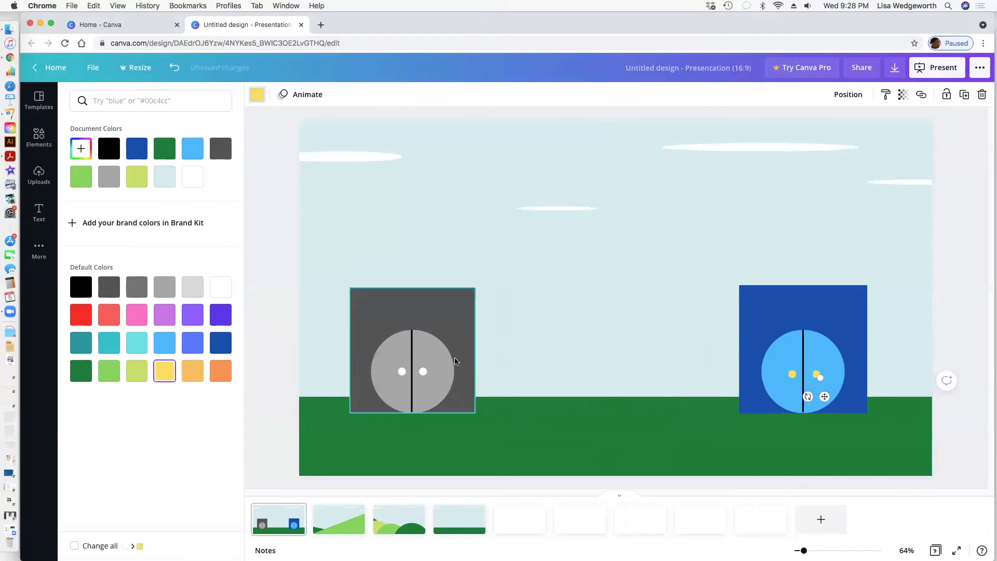
{"action": "left_click", "coordinate": [512, 357]}
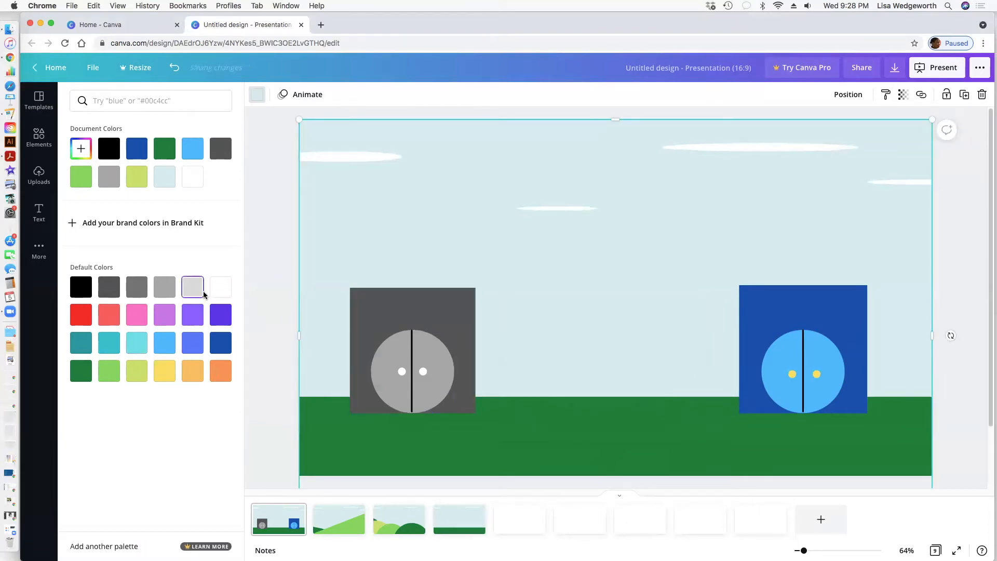
{"action": "left_click", "coordinate": [39, 138]}
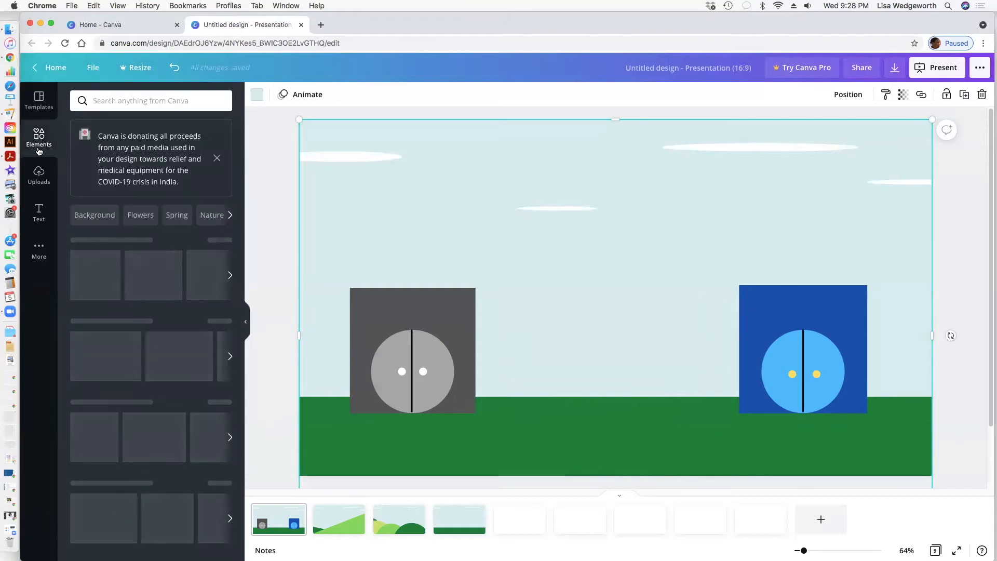
{"action": "left_click", "coordinate": [149, 272]}
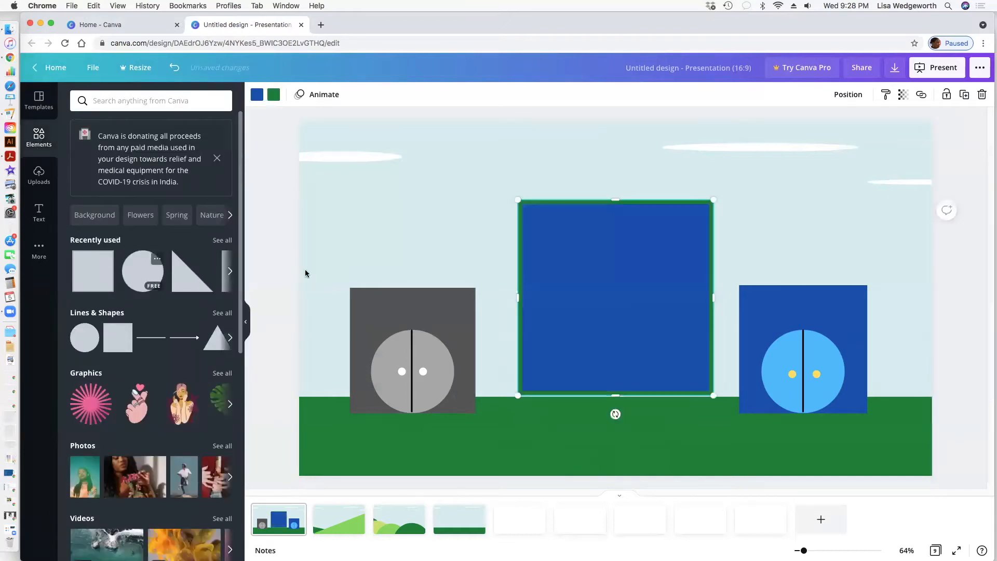
{"action": "key", "text": "Delete"}
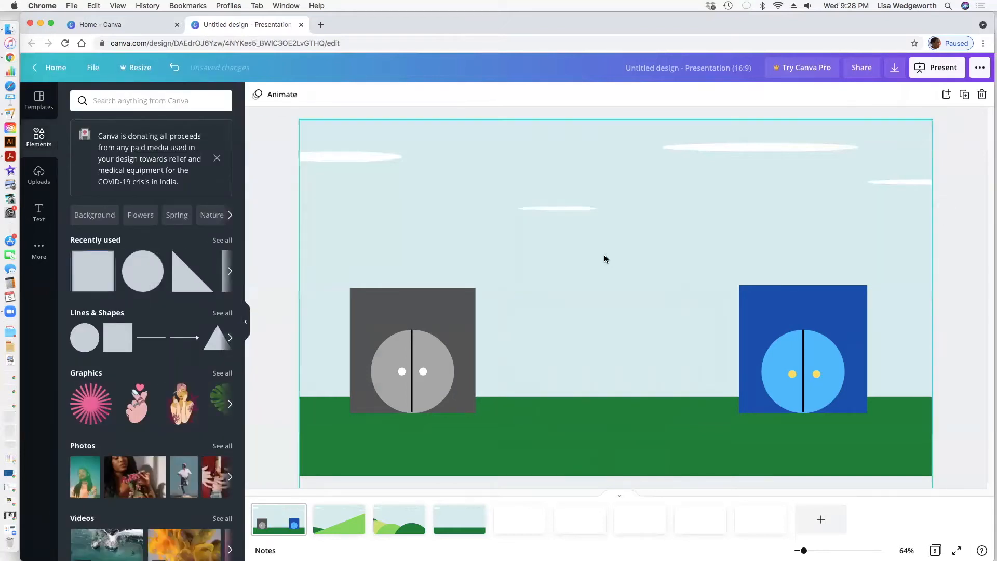
Step: Add a square and reshape it into a wide, flat rectangle above the round door on the blue house as a window
{"action": "left_click", "coordinate": [222, 313]}
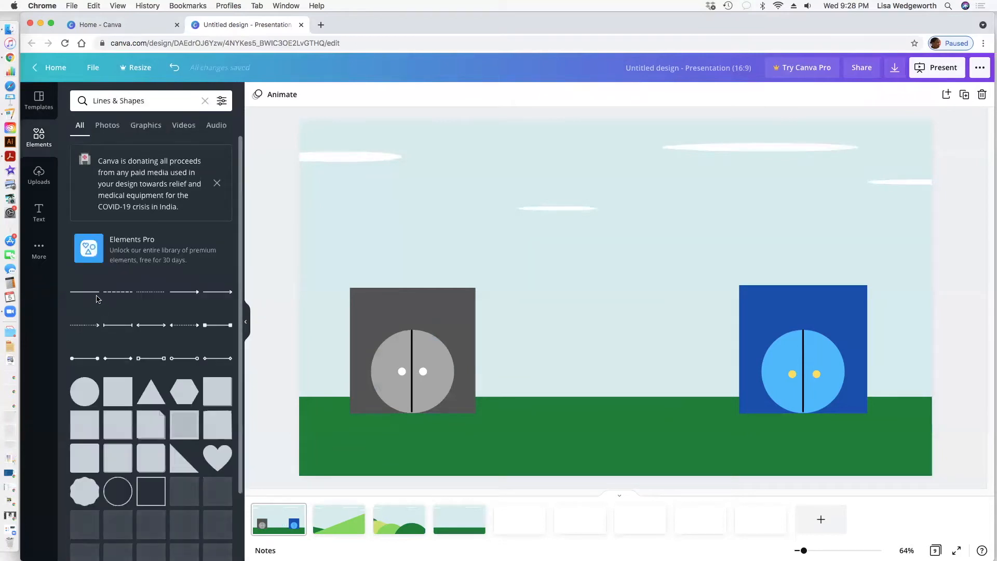
{"action": "left_click", "coordinate": [119, 386]}
{"action": "left_click_drag", "start_coordinate": [617, 199], "coordinate": [621, 370]}
{"action": "left_click_drag", "start_coordinate": [703, 385], "coordinate": [816, 309]}
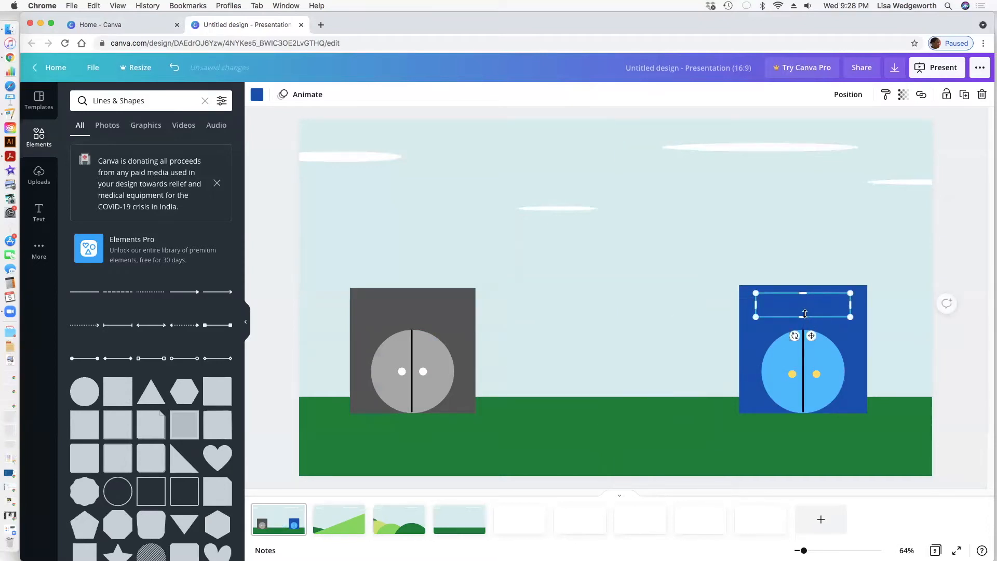
{"action": "left_click_drag", "start_coordinate": [803, 313], "coordinate": [858, 303]}
{"action": "left_click_drag", "start_coordinate": [752, 311], "coordinate": [779, 306]}
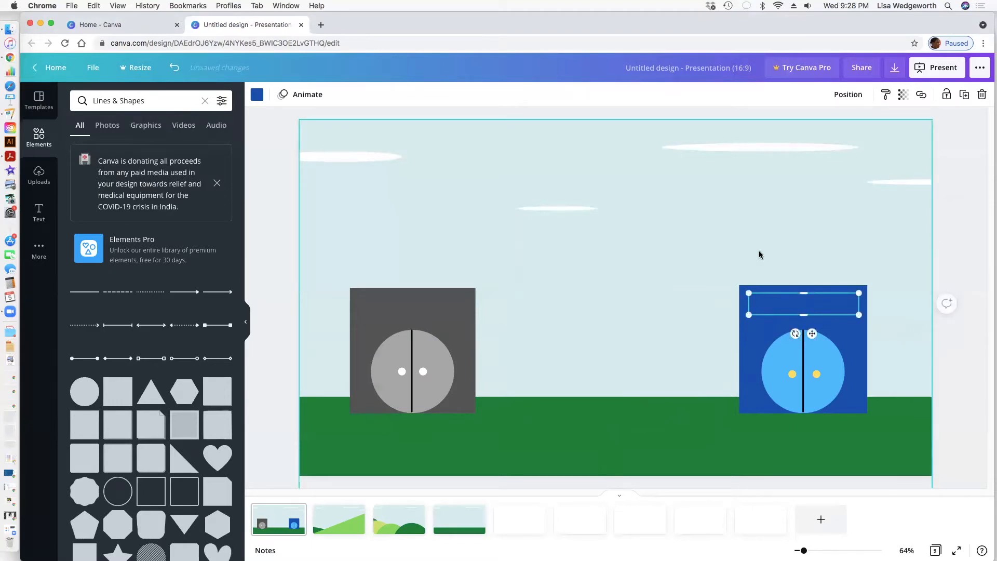
Step: Colour the window rectangle on the blue house with the same pale blue as the sky
{"action": "left_click", "coordinate": [258, 95]}
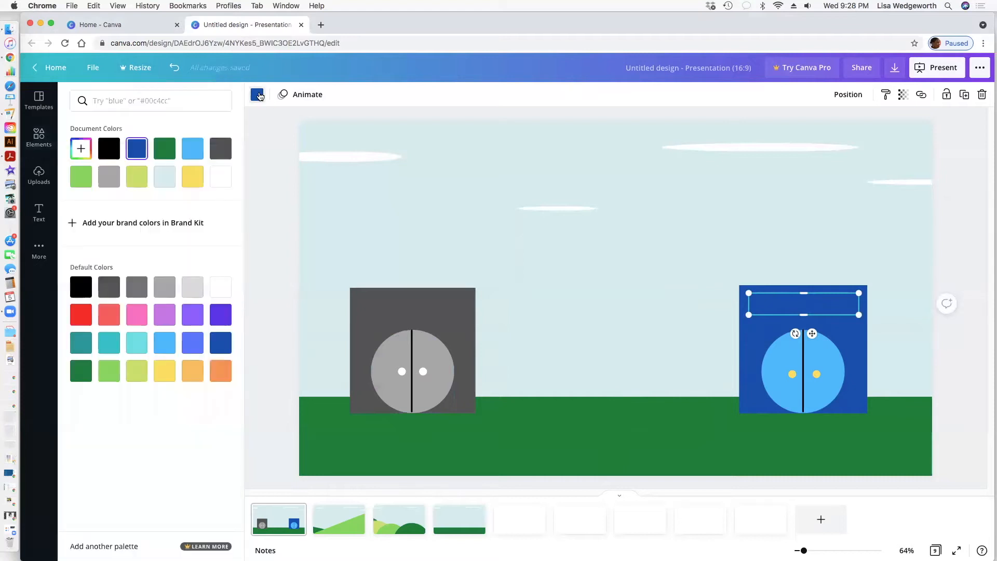
{"action": "left_click", "coordinate": [163, 176]}
{"action": "left_click", "coordinate": [597, 240]}
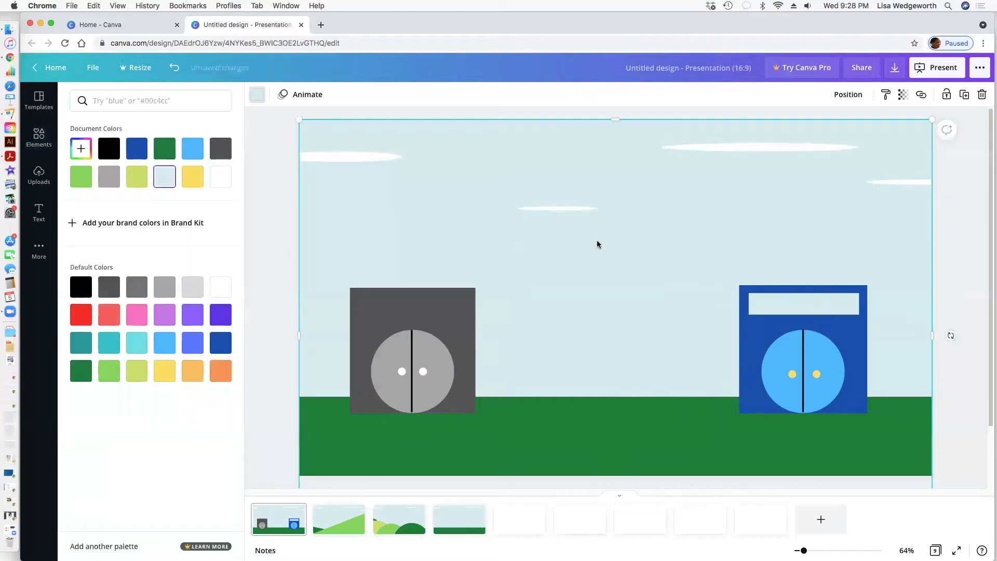
Step: Copy the pale blue window to the gray house, centred above its round door
{"action": "left_click", "coordinate": [809, 308]}
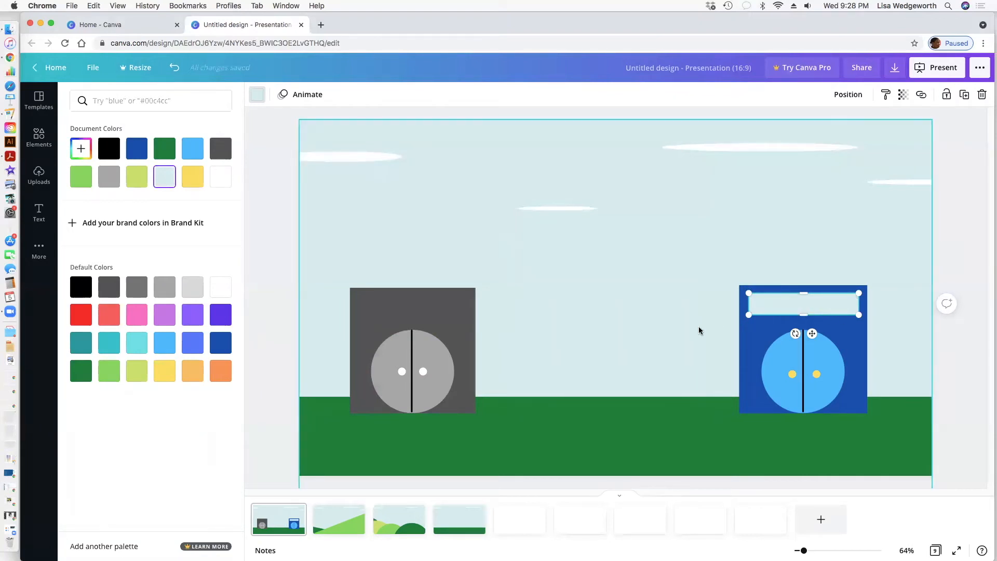
{"action": "left_click", "coordinate": [574, 208]}
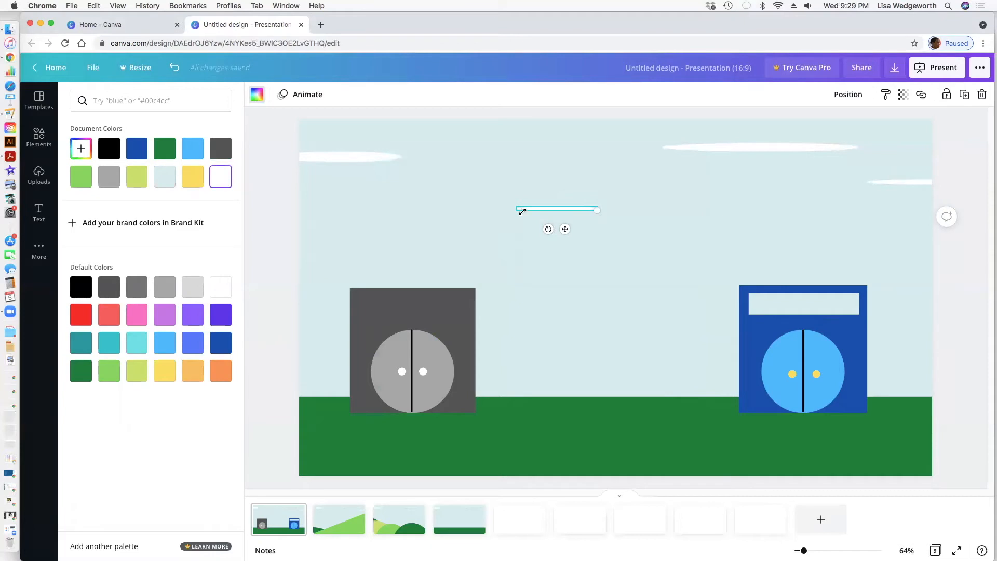
{"action": "left_click", "coordinate": [809, 307]}
{"action": "left_click_drag", "start_coordinate": [809, 307], "coordinate": [403, 309]}
{"action": "left_click", "coordinate": [567, 285]}
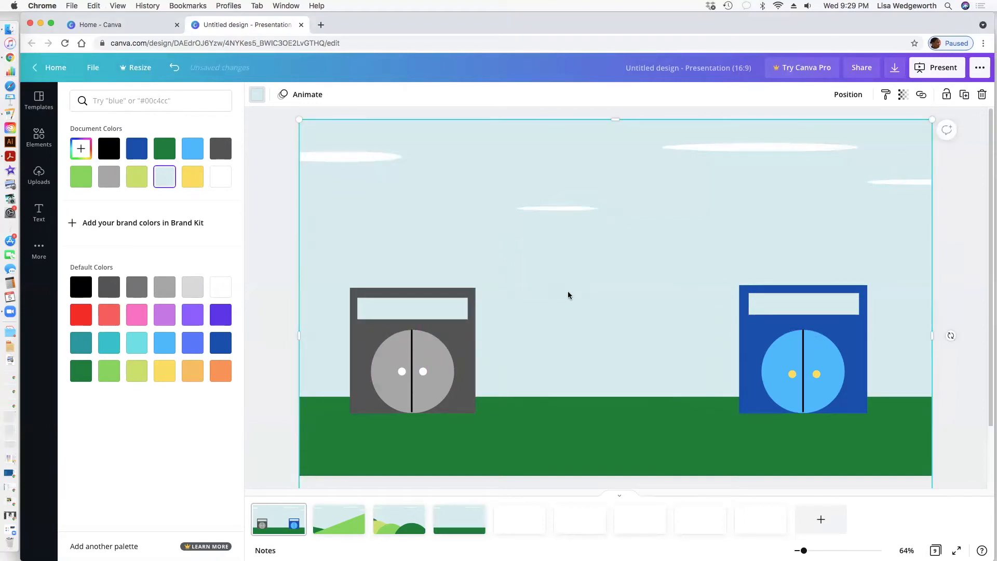
Step: Copy the small middle cloud and place the copy inside the blue house's window as a reflection
{"action": "left_click", "coordinate": [545, 208]}
{"action": "key", "text": "super+c"}
{"action": "key", "text": "super+v"}
{"action": "left_click", "coordinate": [622, 235]}
{"action": "left_click_drag", "start_coordinate": [556, 214], "coordinate": [789, 302]}
{"action": "left_click", "coordinate": [889, 297]}
{"action": "left_click_drag", "start_coordinate": [822, 300], "coordinate": [819, 300]}
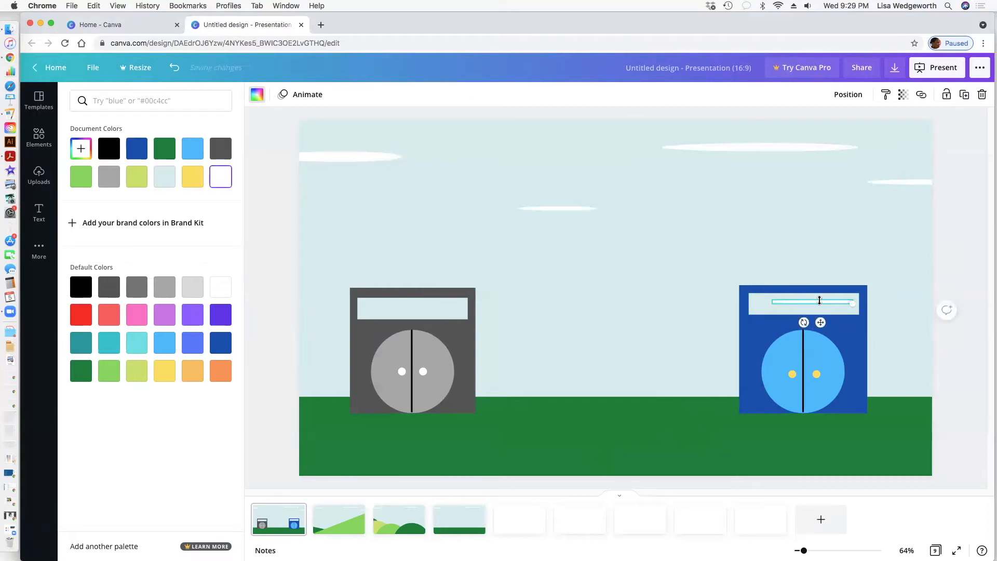
Step: Place another cloud copy across the right edge of the blue house's window and send it one layer backward
{"action": "left_click", "coordinate": [839, 312]}
{"action": "left_click_drag", "start_coordinate": [835, 308], "coordinate": [884, 309]}
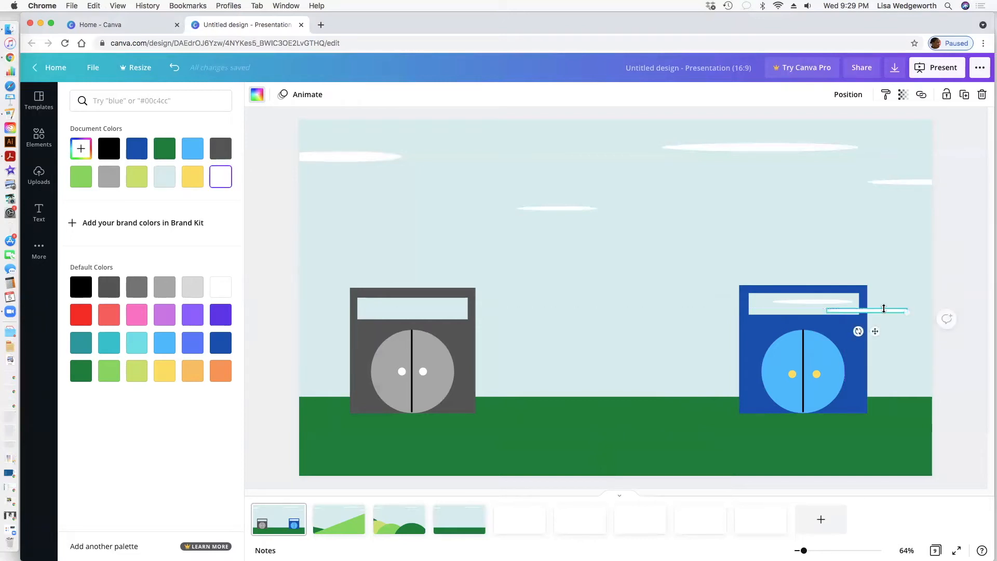
{"action": "right_click", "coordinate": [884, 309]}
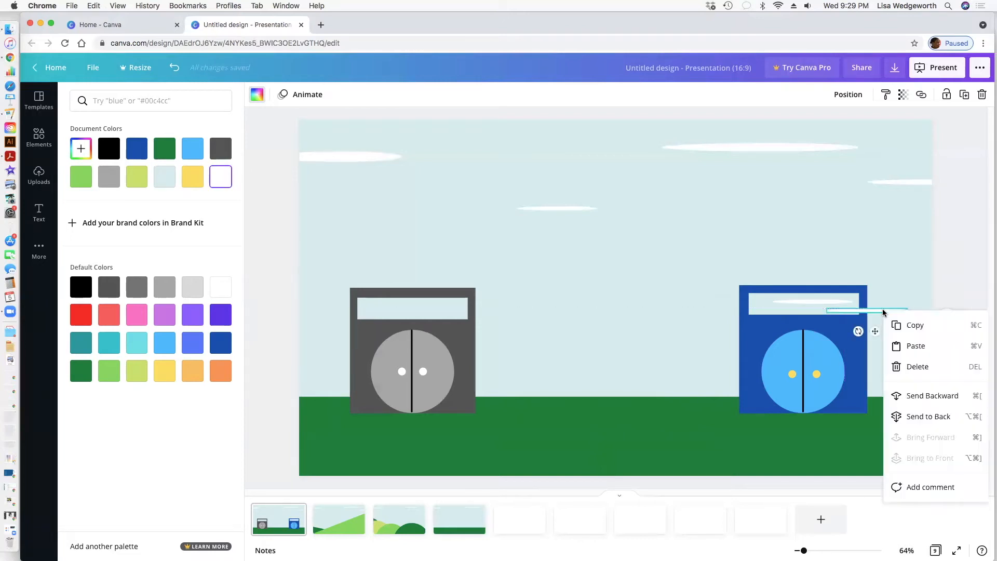
{"action": "left_click", "coordinate": [915, 402]}
{"action": "left_click", "coordinate": [874, 338]}
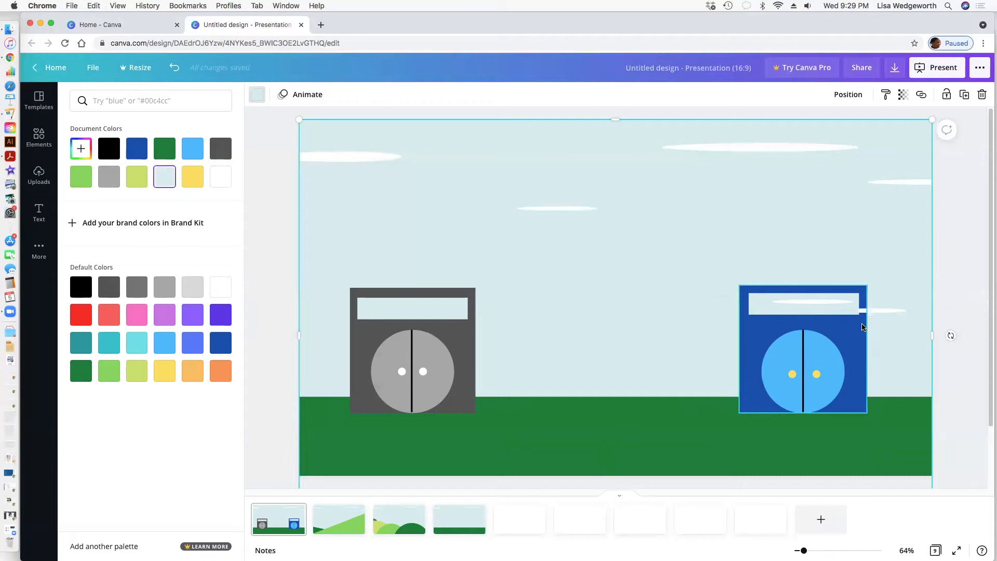
Step: Send the cloud copy that overlaps the window's edge one more layer backward, behind the blue house
{"action": "left_click", "coordinate": [872, 312]}
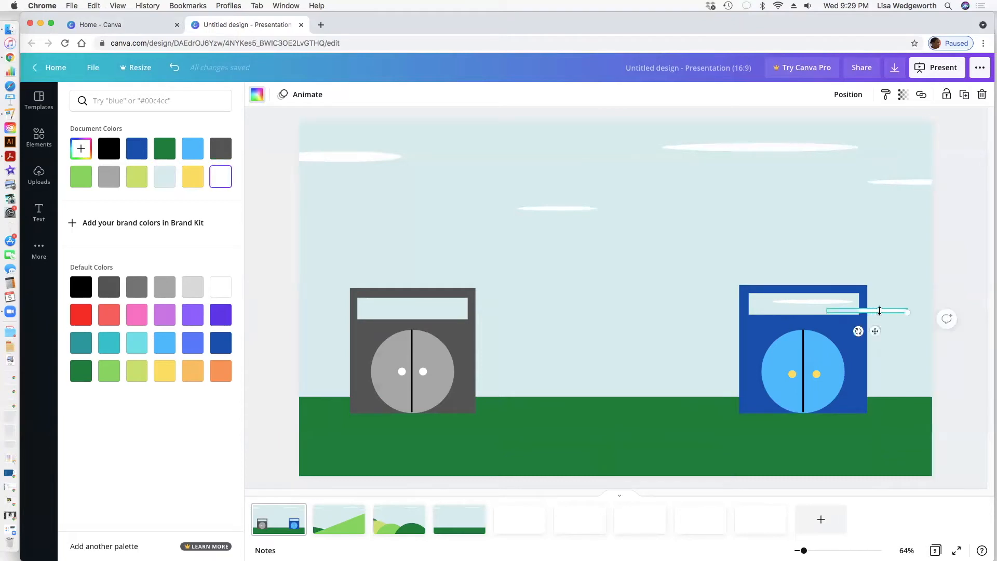
{"action": "left_click", "coordinate": [884, 307]}
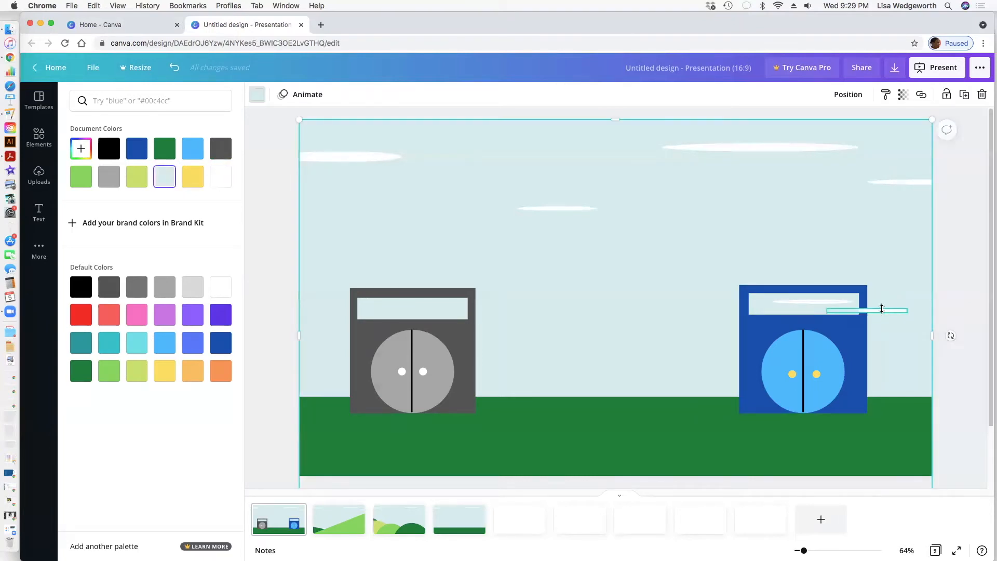
{"action": "right_click", "coordinate": [883, 309]}
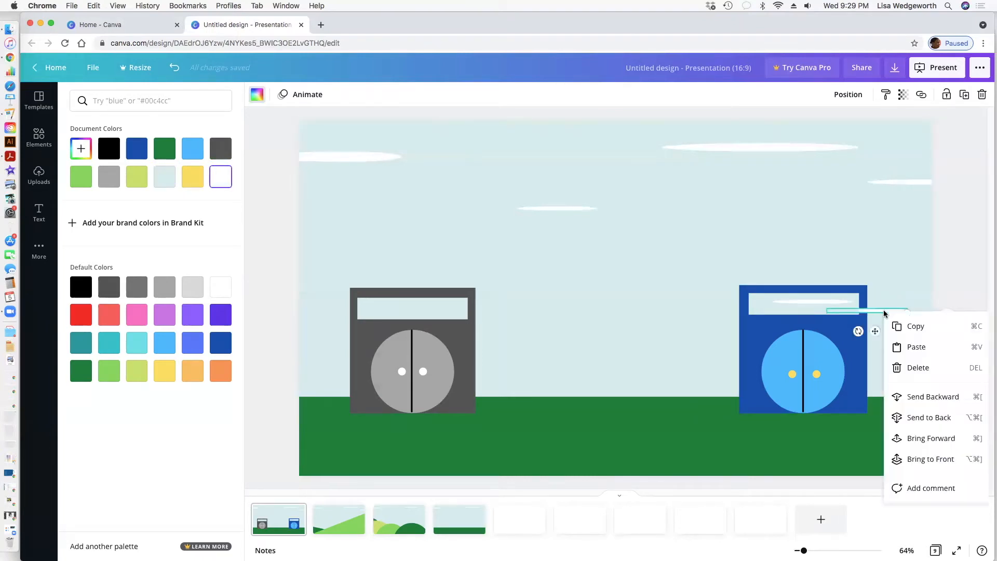
{"action": "left_click", "coordinate": [916, 397]}
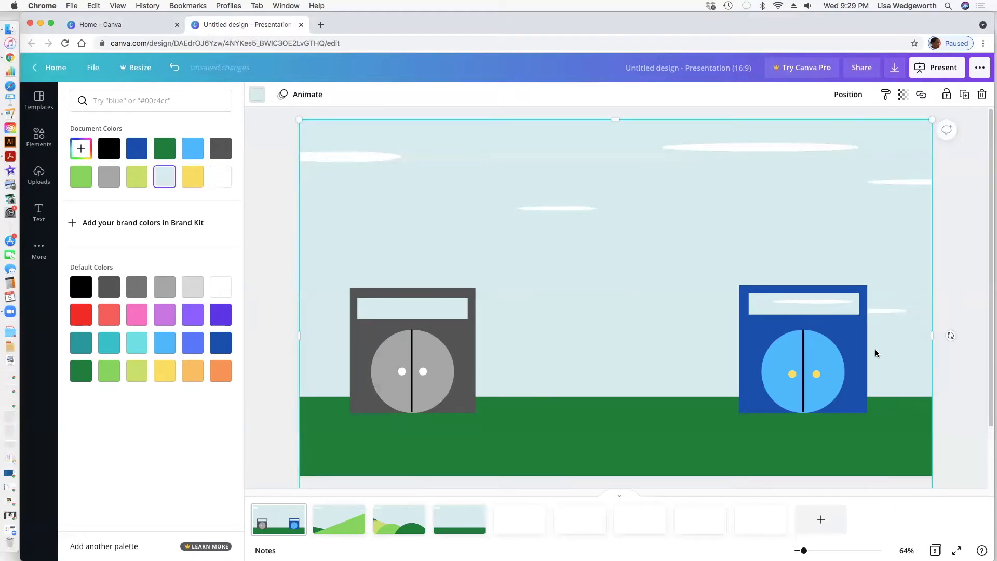
Step: Remove both cloud copies from the blue house and its window
{"action": "left_click_drag", "start_coordinate": [876, 313], "coordinate": [878, 330]}
{"action": "left_click", "coordinate": [896, 344]}
{"action": "left_click_drag", "start_coordinate": [862, 329], "coordinate": [810, 305]}
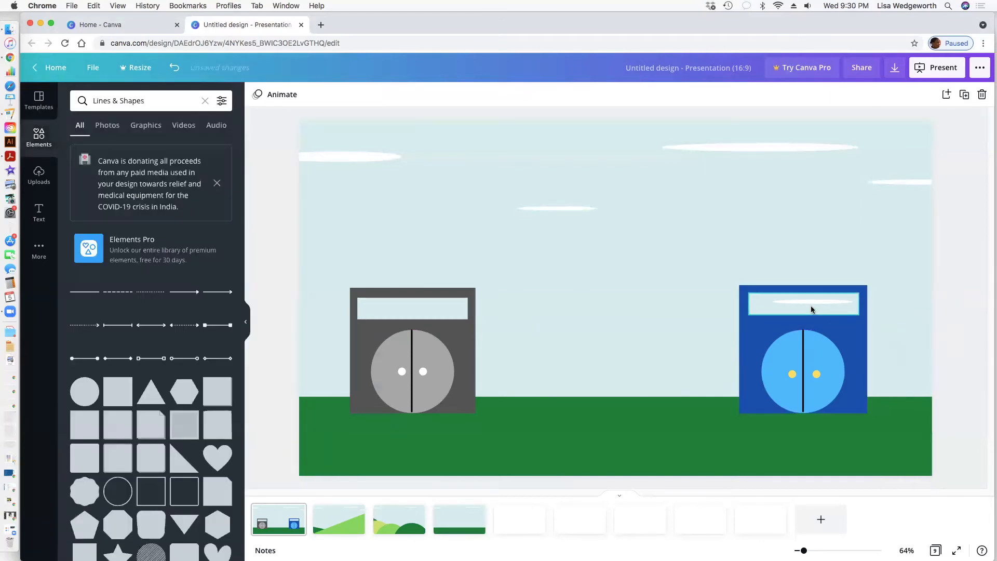
{"action": "left_click", "coordinate": [620, 275]}
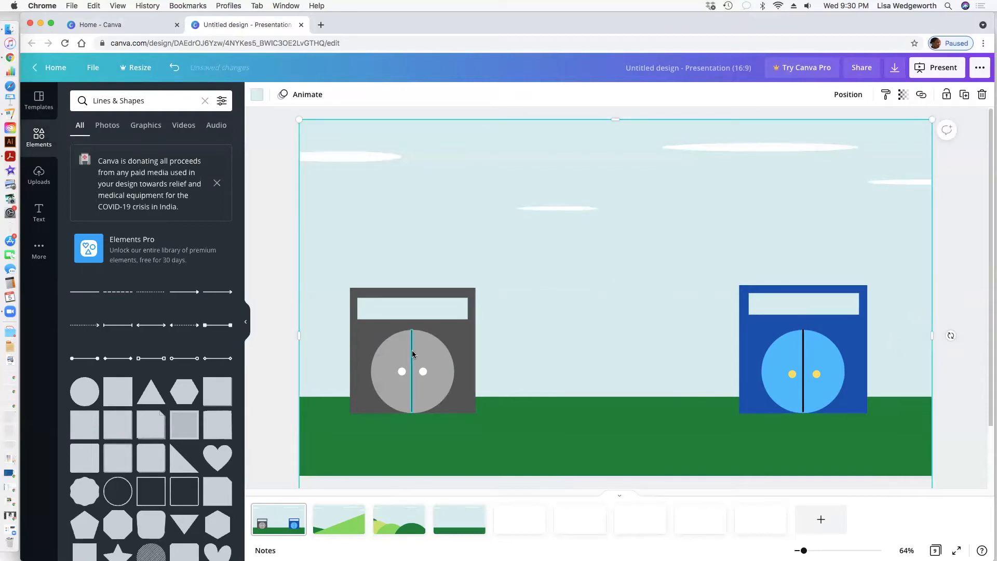
{"action": "left_click", "coordinate": [381, 293]}
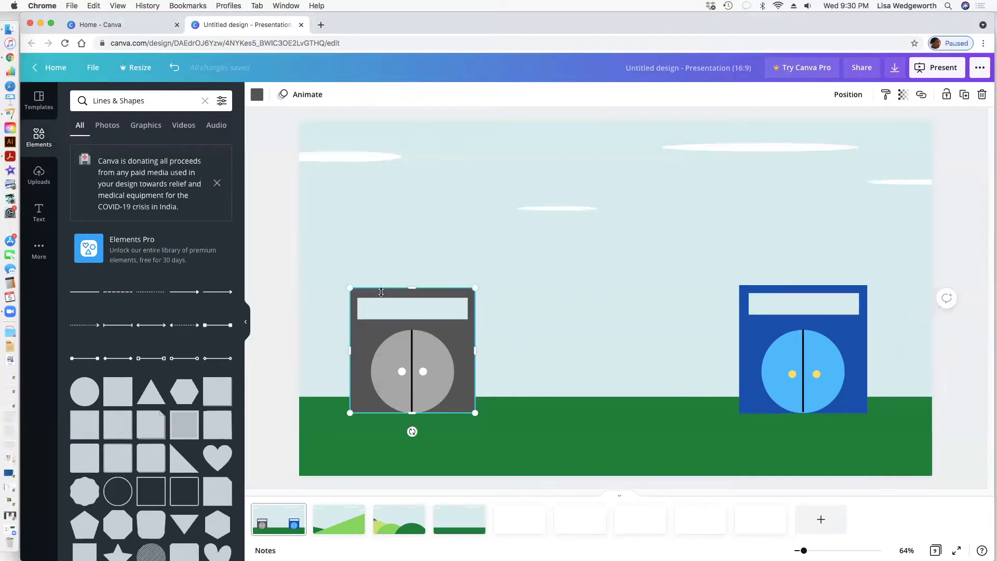
{"action": "left_click", "coordinate": [381, 314], "text": "shift"}
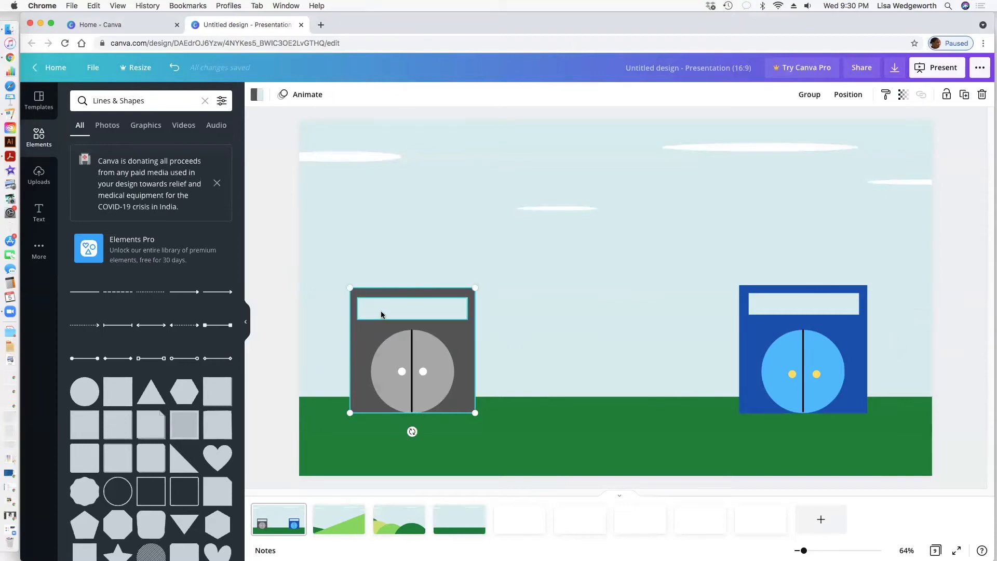
{"action": "left_click", "coordinate": [424, 371]}
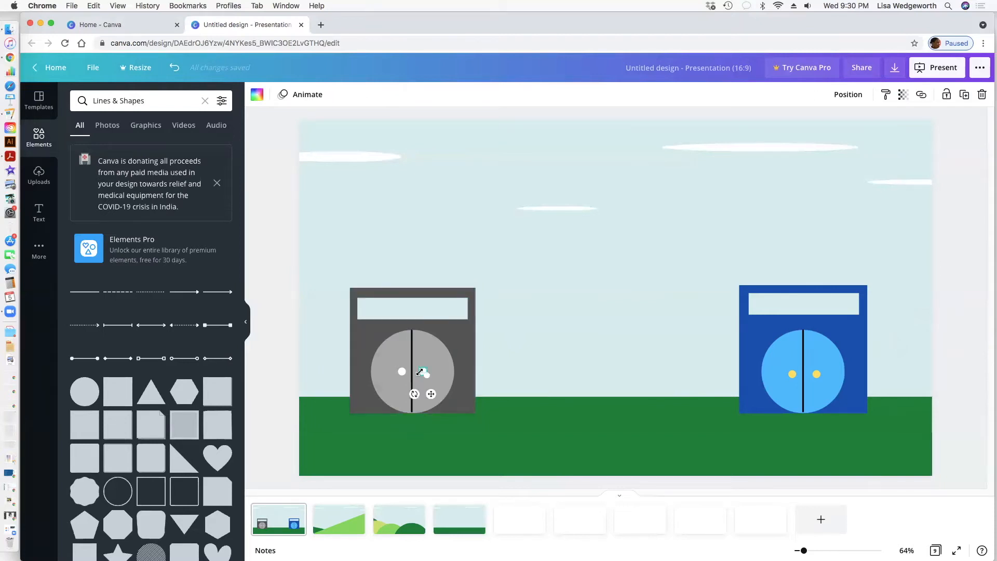
{"action": "left_click", "coordinate": [493, 356]}
{"action": "left_click", "coordinate": [423, 370]}
{"action": "left_click", "coordinate": [402, 372], "text": "shift"}
{"action": "left_click", "coordinate": [412, 358], "text": "shift"}
{"action": "left_click", "coordinate": [391, 352], "text": "shift"}
{"action": "left_click", "coordinate": [364, 349], "text": "shift"}
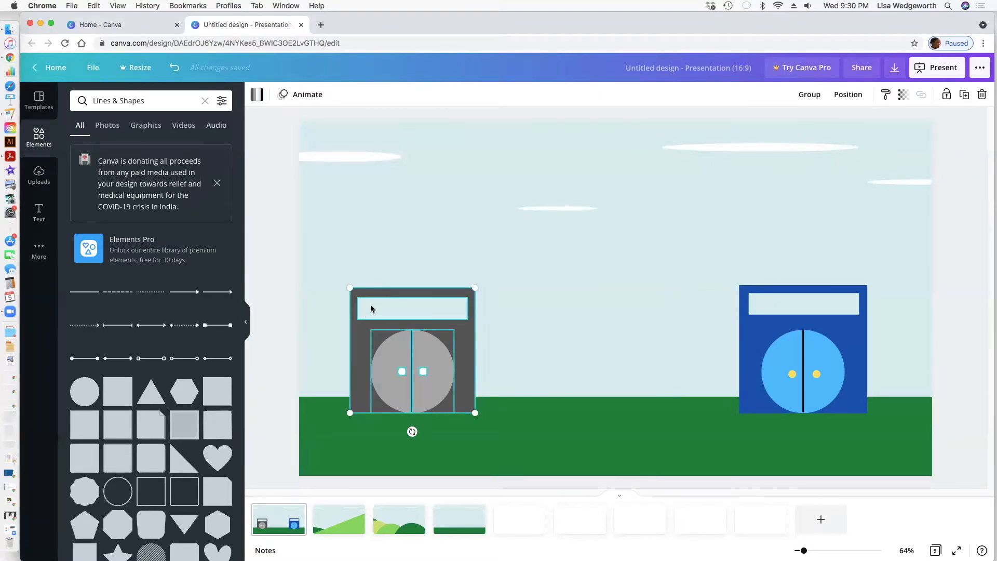
{"action": "left_click", "coordinate": [392, 281]}
{"action": "left_click", "coordinate": [386, 290]}
{"action": "left_click", "coordinate": [375, 306], "text": "shift"}
{"action": "left_click", "coordinate": [453, 317], "text": "shift"}
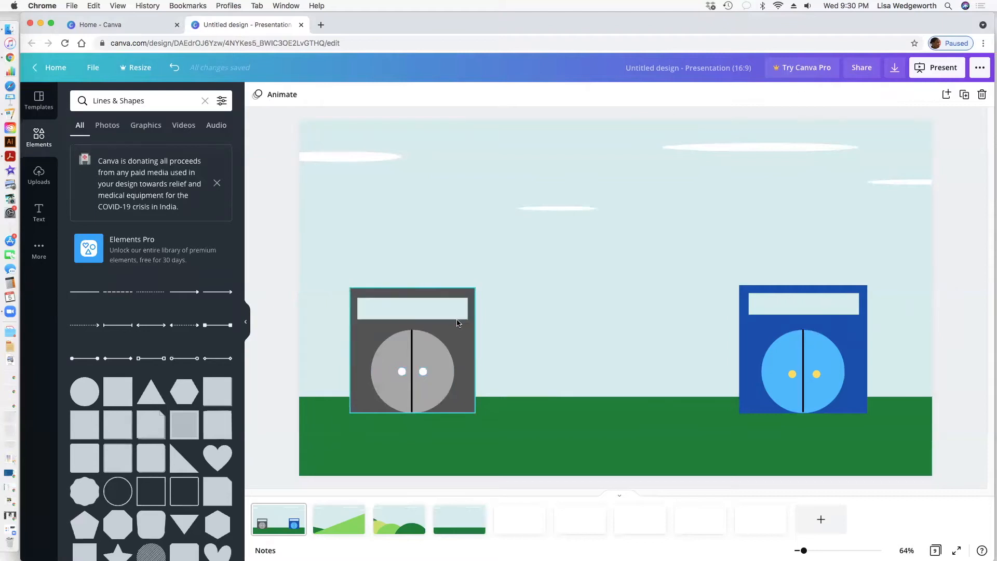
Step: Group the gray house's wall, window, round door, dividing line and both knobs into one object
{"action": "left_click", "coordinate": [434, 304]}
{"action": "left_click", "coordinate": [435, 304]}
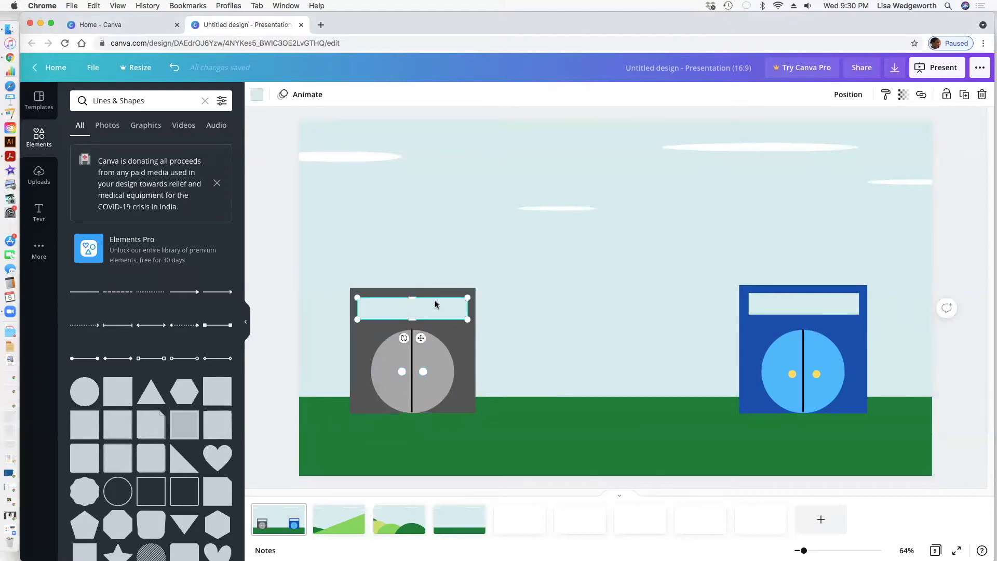
{"action": "left_click", "coordinate": [460, 317], "text": "shift"}
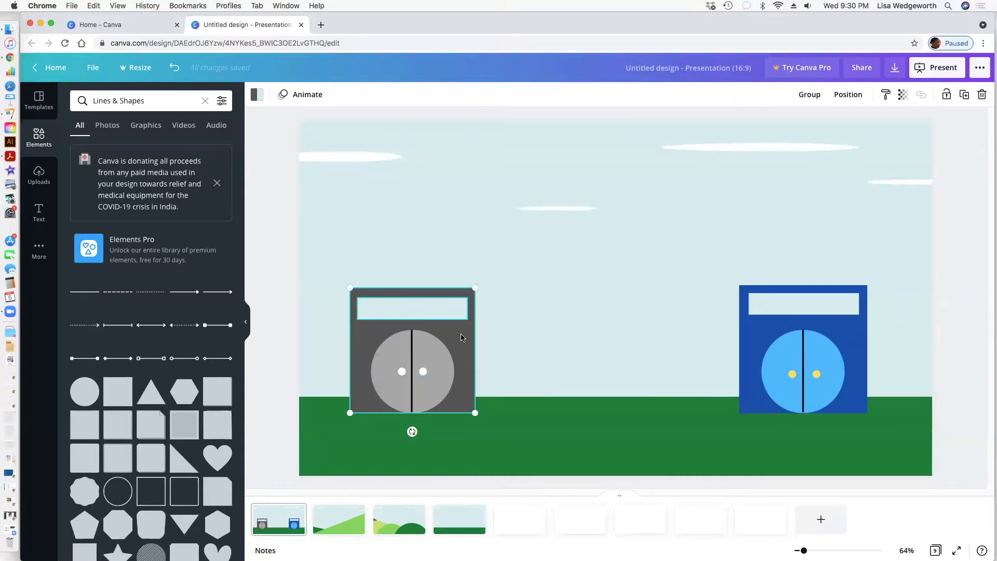
{"action": "left_click", "coordinate": [422, 372], "text": "shift"}
{"action": "left_click", "coordinate": [412, 373], "text": "shift"}
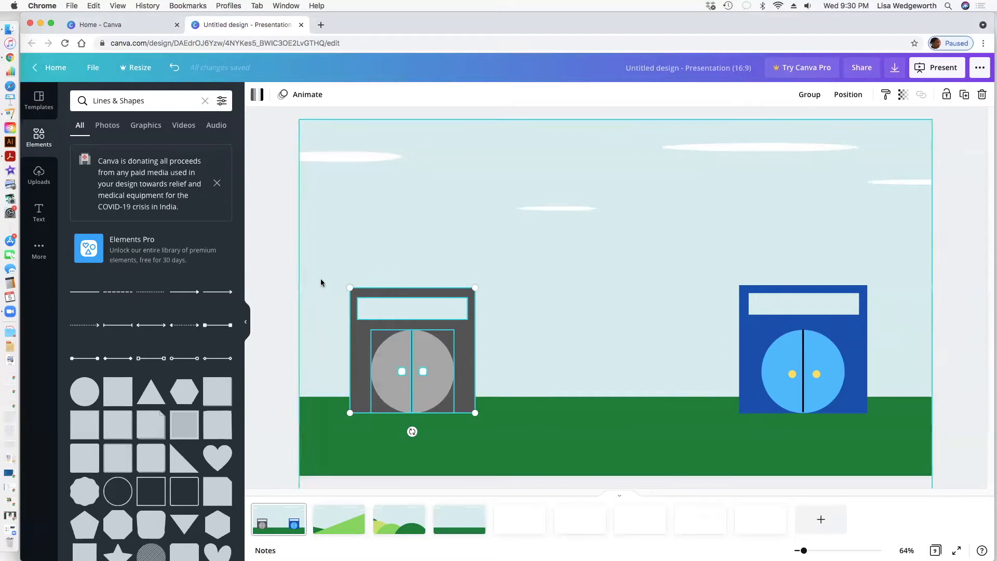
{"action": "left_click", "coordinate": [808, 94]}
Step: Shift the grouped gray house slightly to the right on the grass
{"action": "left_click", "coordinate": [556, 334]}
{"action": "left_click", "coordinate": [456, 354]}
{"action": "mouse_move", "coordinate": [456, 354]}
{"action": "left_mouse_down"}
{"action": "mouse_move", "coordinate": [489, 353]}
{"action": "mouse_move", "coordinate": [453, 353]}
{"action": "left_mouse_up"}
Step: Group the blue house's wall, round door, dividing line and yellow knobs without the window, and nudge the group slightly
{"action": "left_click", "coordinate": [802, 299]}
{"action": "left_click", "coordinate": [890, 328]}
{"action": "left_click", "coordinate": [858, 336]}
{"action": "left_click", "coordinate": [829, 313], "text": "shift"}
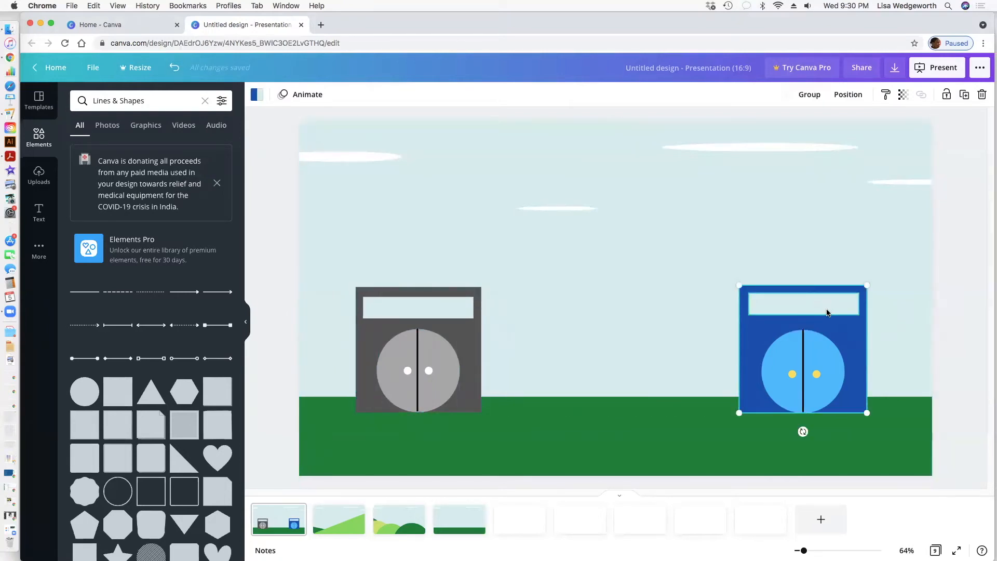
{"action": "left_click", "coordinate": [816, 371], "text": "shift"}
{"action": "left_click", "coordinate": [803, 372], "text": "shift"}
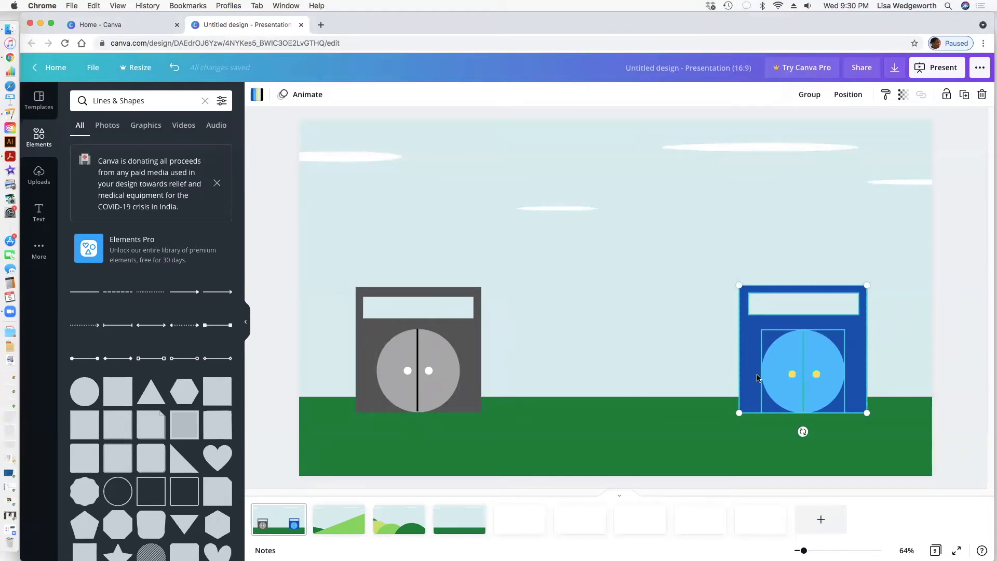
{"action": "left_click", "coordinate": [774, 356], "text": "shift"}
{"action": "left_click", "coordinate": [758, 310], "text": "shift"}
{"action": "left_click", "coordinate": [777, 356], "text": "shift"}
{"action": "left_click", "coordinate": [808, 95]}
{"action": "mouse_move", "coordinate": [762, 364]}
{"action": "left_mouse_down"}
{"action": "mouse_move", "coordinate": [707, 366]}
{"action": "mouse_move", "coordinate": [762, 359]}
{"action": "left_mouse_up"}
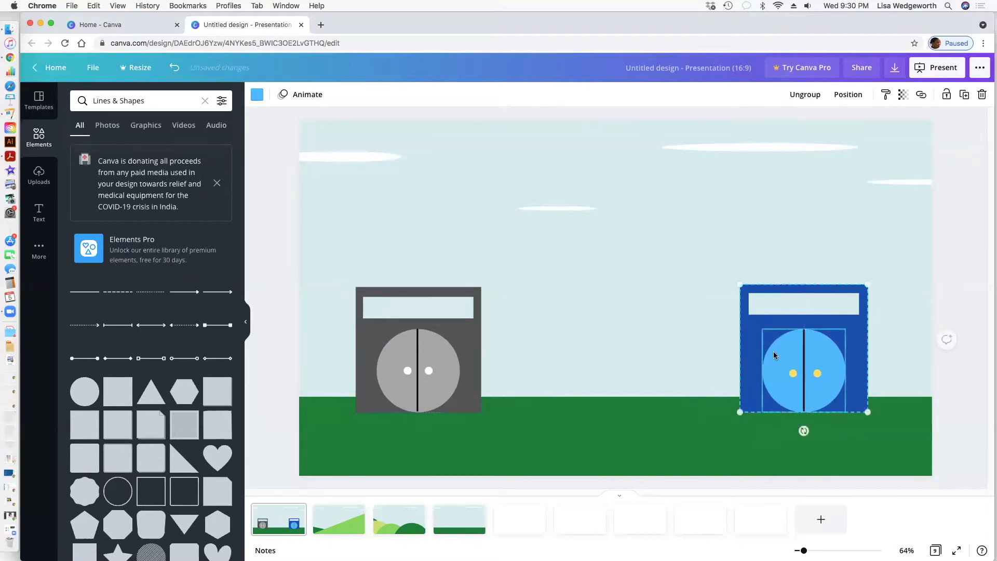
Step: Try to select the blue house group together with the light window above its door
{"action": "left_click", "coordinate": [880, 310]}
{"action": "left_click", "coordinate": [854, 308]}
{"action": "left_click", "coordinate": [853, 302]}
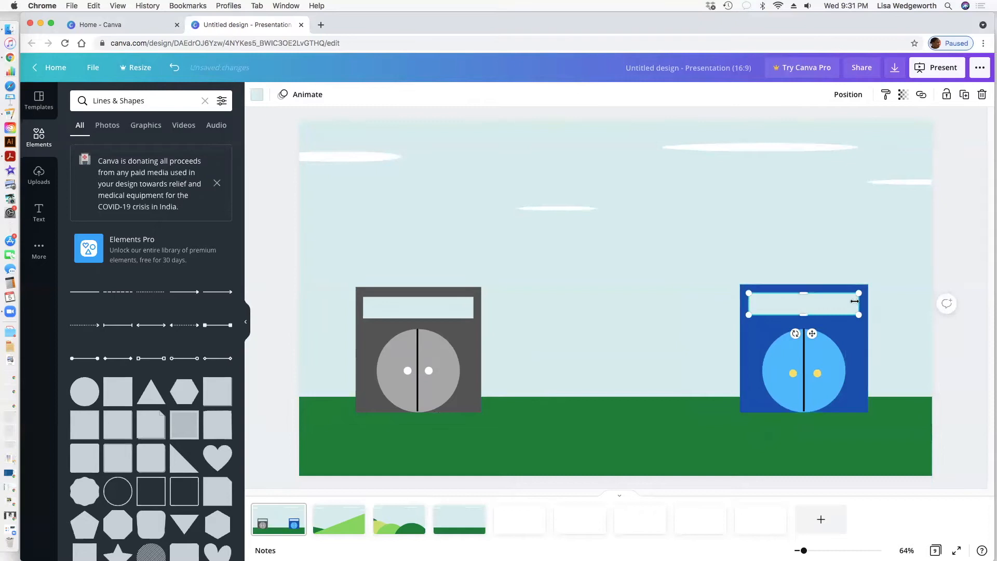
{"action": "left_click", "coordinate": [849, 333]}
{"action": "left_click", "coordinate": [842, 313]}
{"action": "left_click", "coordinate": [887, 321]}
{"action": "left_click", "coordinate": [842, 312]}
{"action": "left_click", "coordinate": [846, 335]}
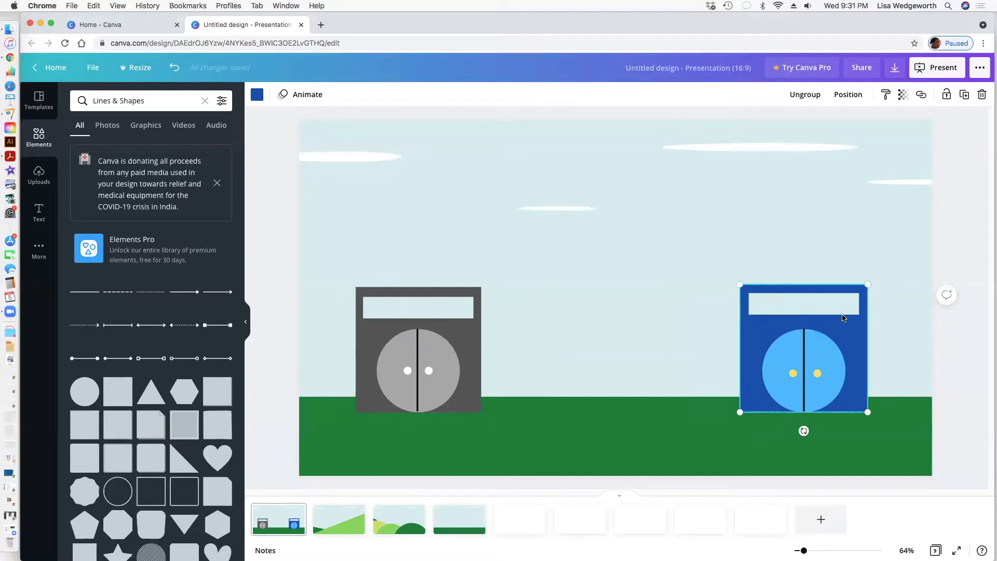
{"action": "left_click", "coordinate": [840, 314]}
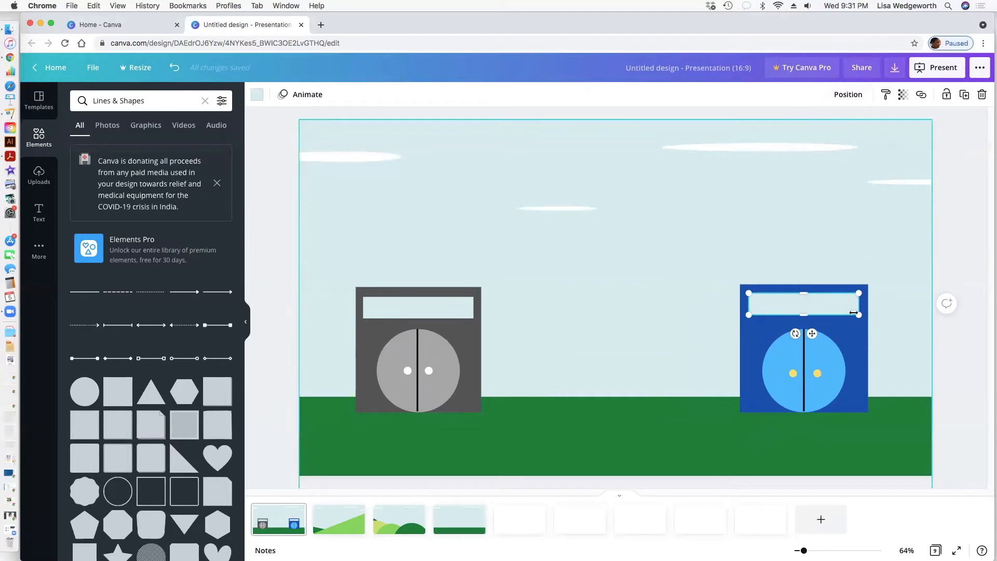
{"action": "left_click", "coordinate": [847, 345]}
Step: Move the gray house closer to the page's left edge and the blue house with its window closer to the right edge
{"action": "left_click_drag", "start_coordinate": [820, 312], "coordinate": [851, 331]}
{"action": "left_click", "coordinate": [876, 331]}
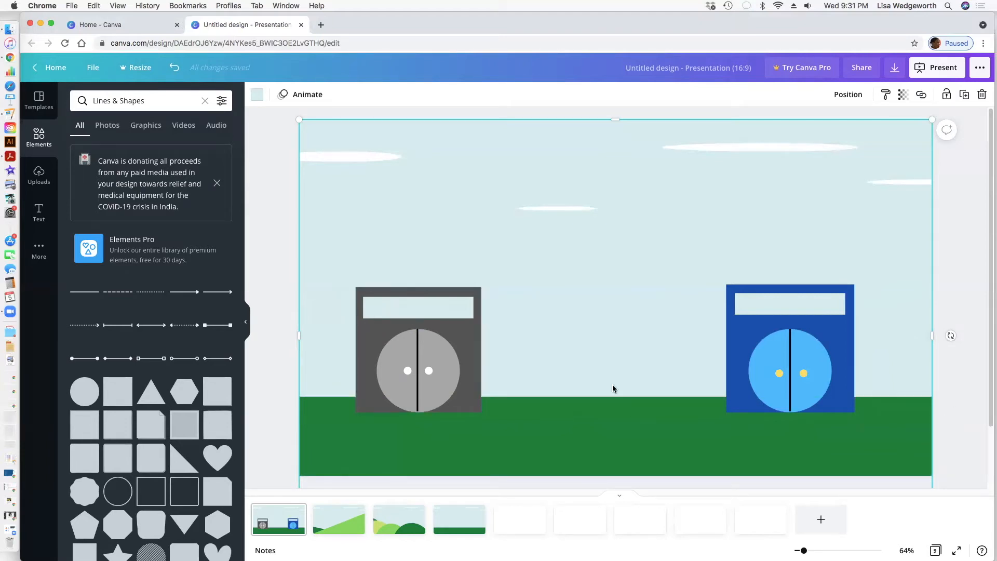
{"action": "left_click_drag", "start_coordinate": [817, 371], "coordinate": [859, 364]}
{"action": "left_click_drag", "start_coordinate": [418, 381], "coordinate": [384, 381]}
{"action": "left_click_drag", "start_coordinate": [805, 299], "coordinate": [841, 306]}
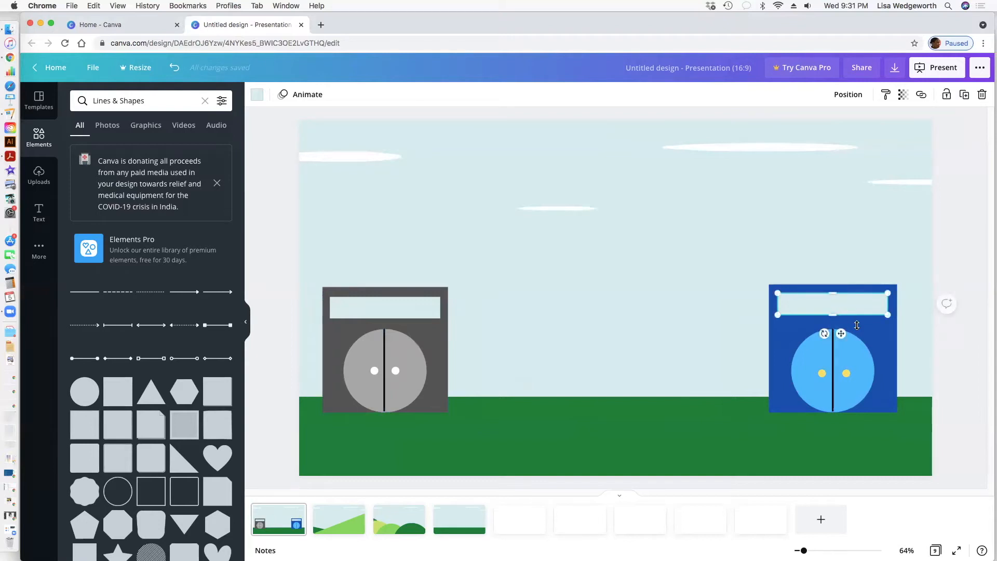
Step: Try to combine the window with the blue house group on the flat-ground page
{"action": "left_click", "coordinate": [907, 328]}
{"action": "left_click", "coordinate": [888, 328]}
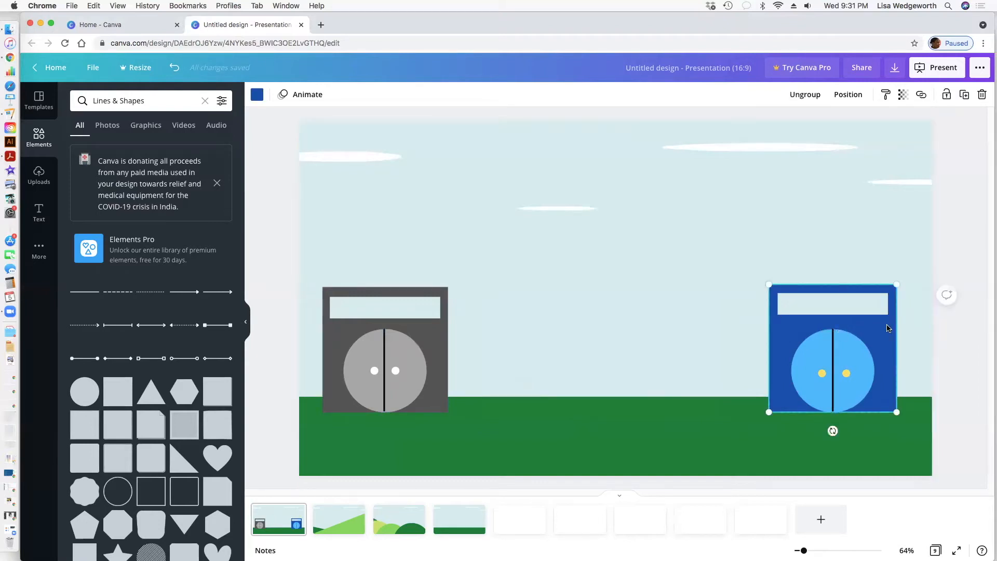
{"action": "left_click", "coordinate": [861, 311]}
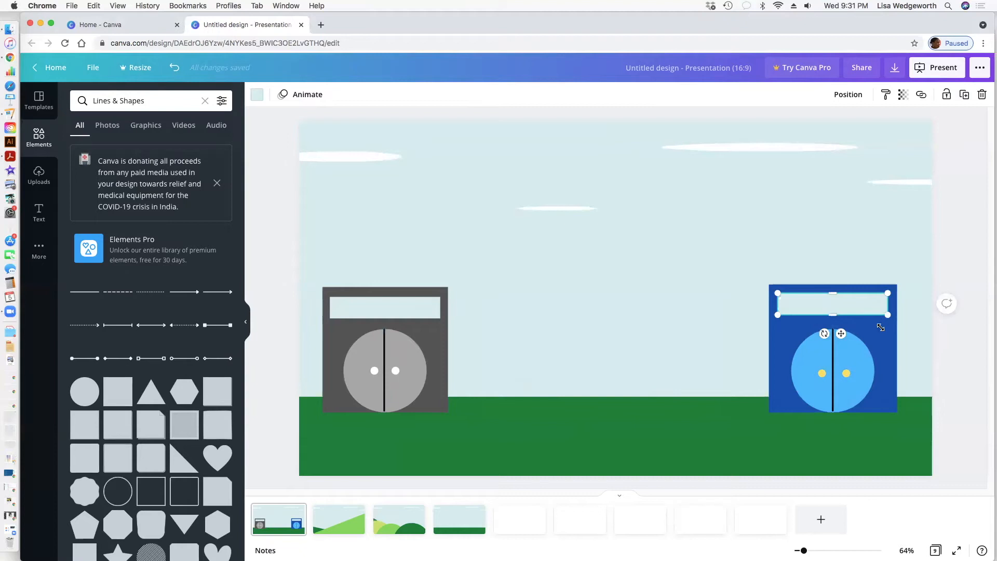
{"action": "left_click", "coordinate": [902, 312]}
{"action": "left_click", "coordinate": [879, 313]}
{"action": "left_click", "coordinate": [903, 327]}
{"action": "left_click", "coordinate": [887, 335]}
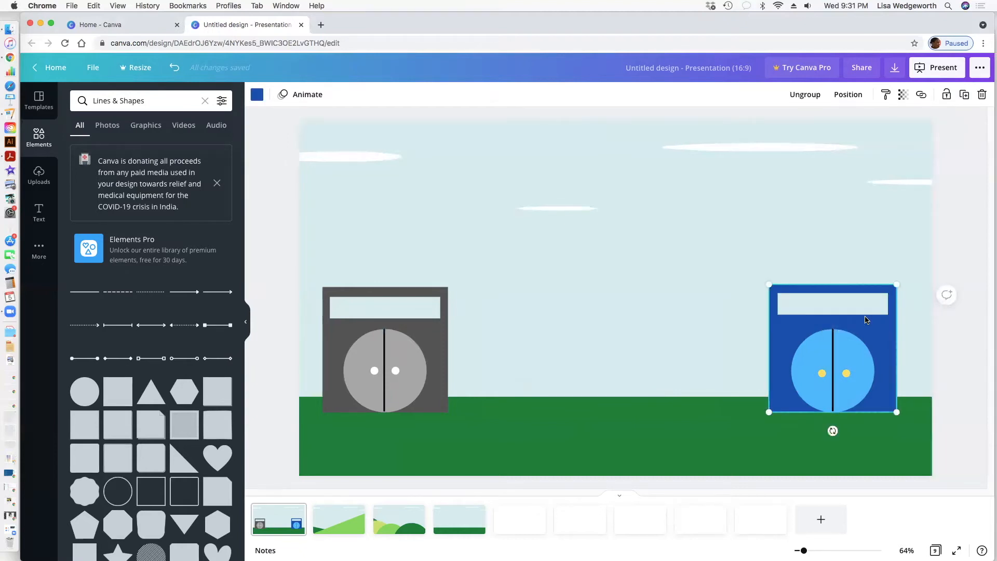
{"action": "left_click", "coordinate": [864, 313]}
{"action": "left_click", "coordinate": [905, 323]}
{"action": "left_click", "coordinate": [877, 327]}
{"action": "left_click", "coordinate": [860, 313]}
{"action": "left_click", "coordinate": [855, 340]}
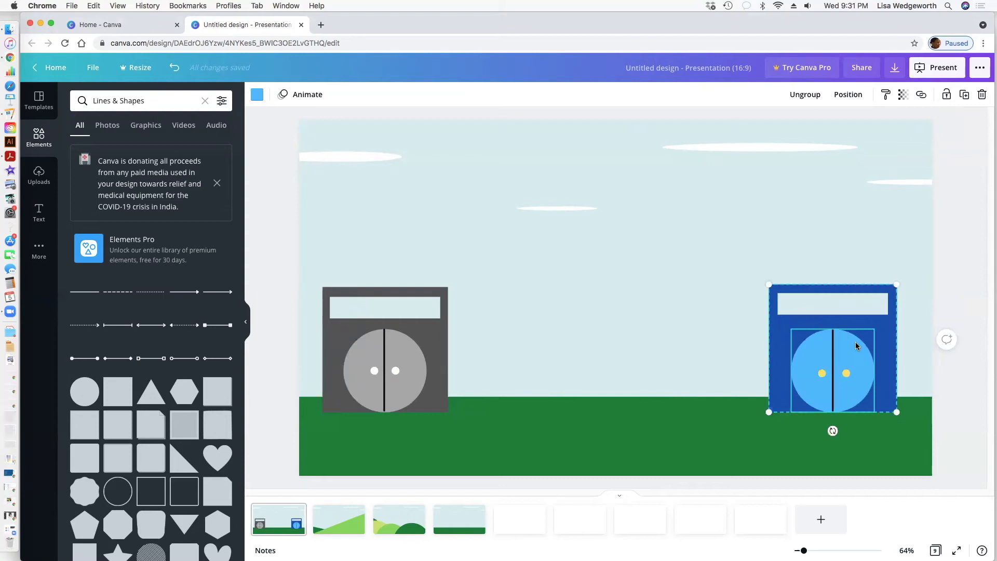
{"action": "left_click", "coordinate": [877, 312]}
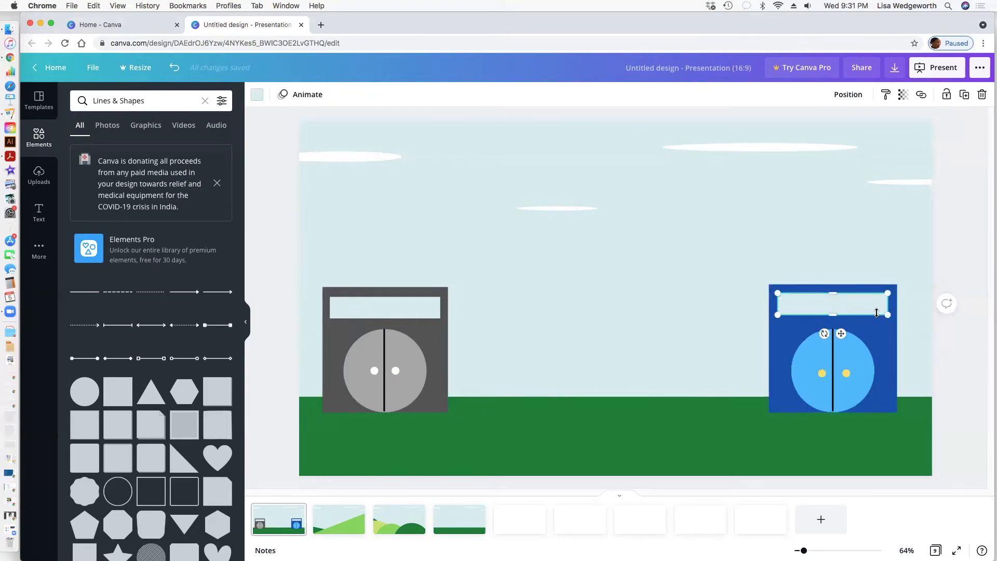
{"action": "right_click", "coordinate": [869, 311]}
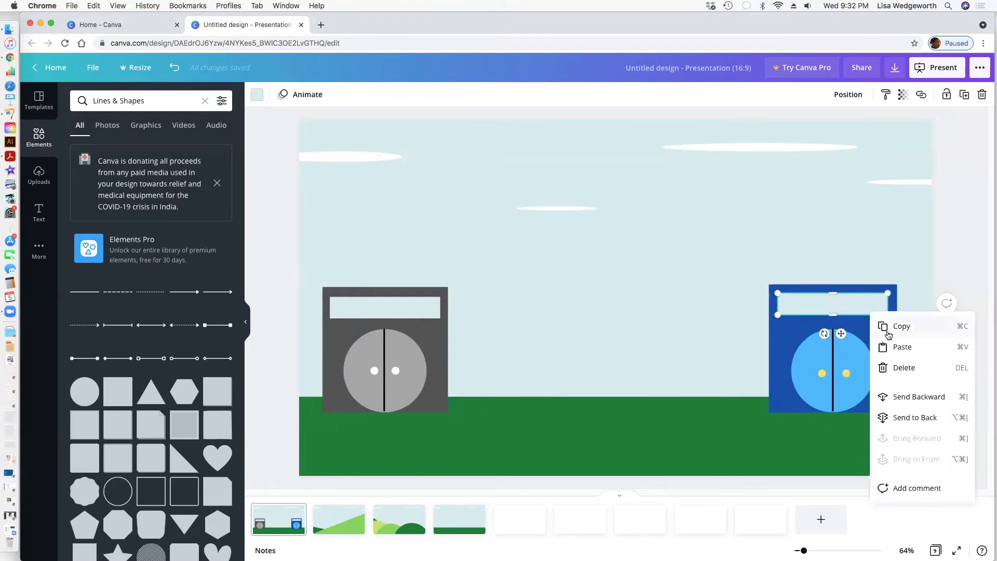
{"action": "left_click", "coordinate": [743, 340]}
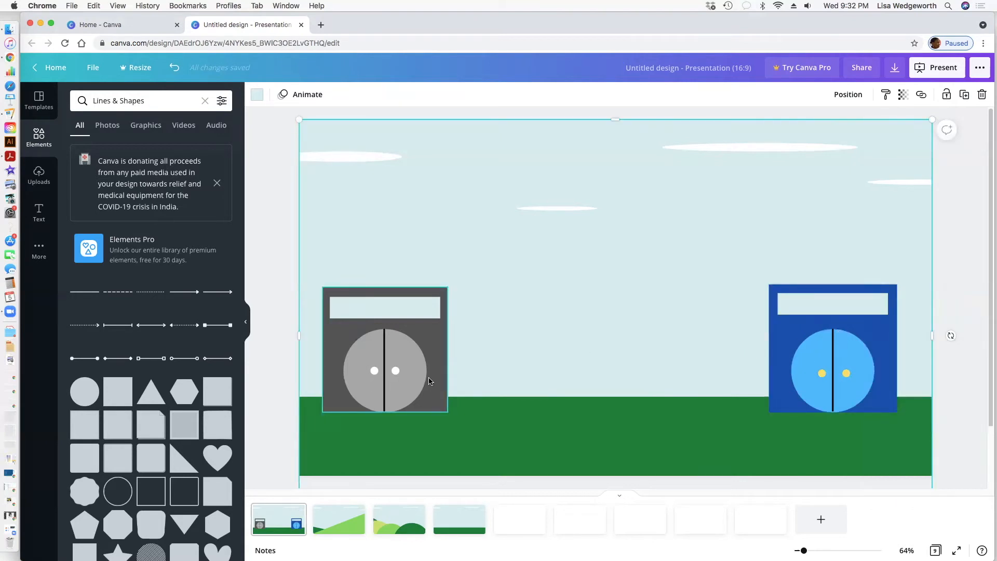
Step: Copy the grouped gray house onto page 2 and position it over the dark green hill
{"action": "left_click", "coordinate": [428, 378]}
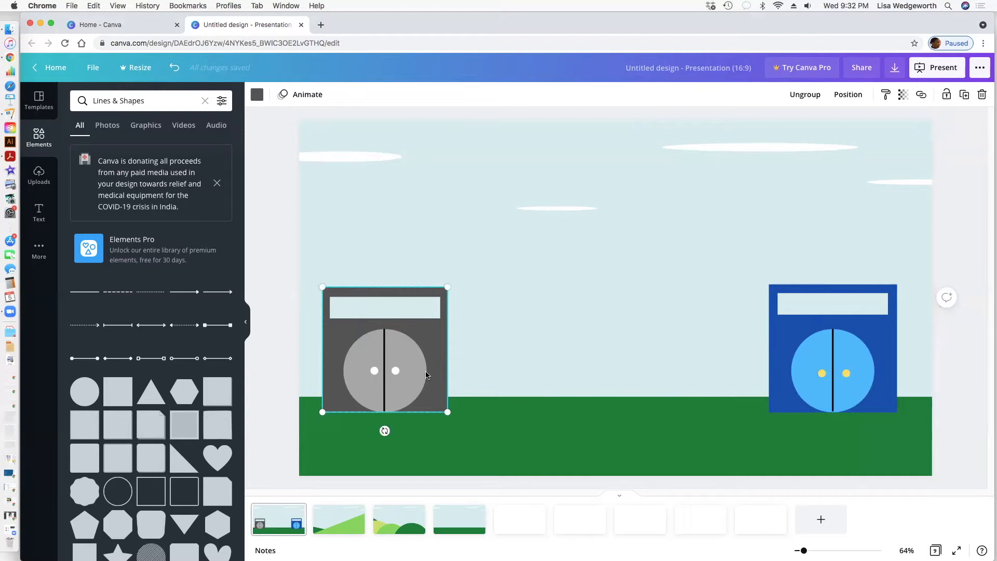
{"action": "left_click", "coordinate": [356, 514]}
{"action": "left_click", "coordinate": [368, 414]}
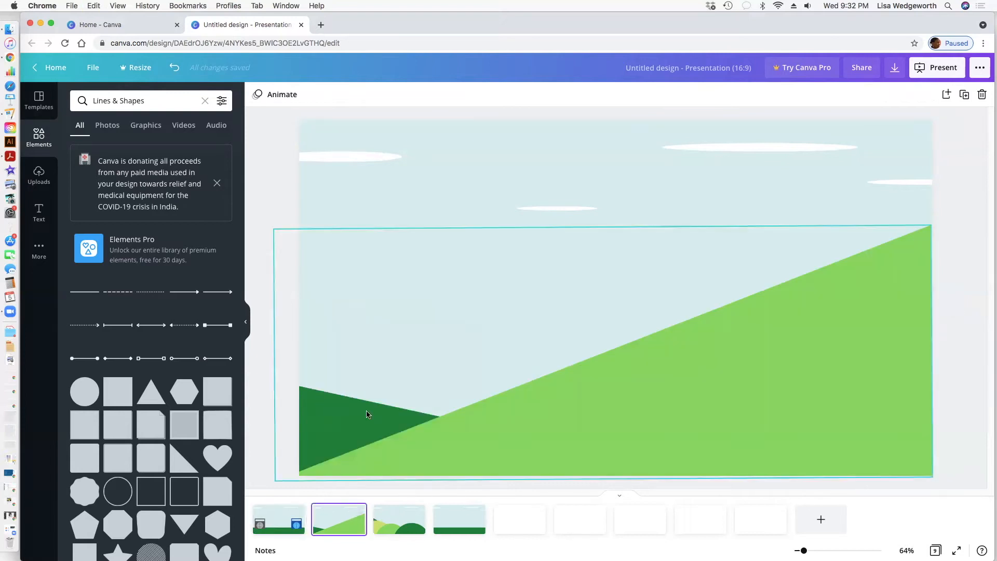
{"action": "key", "text": "super+v"}
{"action": "left_click_drag", "start_coordinate": [436, 356], "coordinate": [425, 355]}
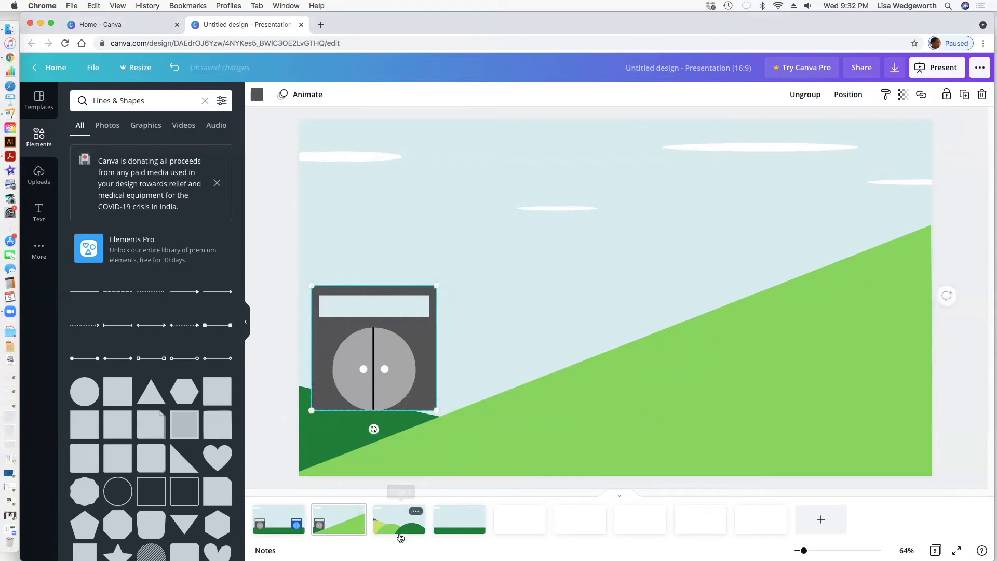
Step: Nudge the blue house group slightly down on page 1 and copy it onto page 2
{"action": "left_click", "coordinate": [279, 519]}
{"action": "left_click", "coordinate": [805, 338]}
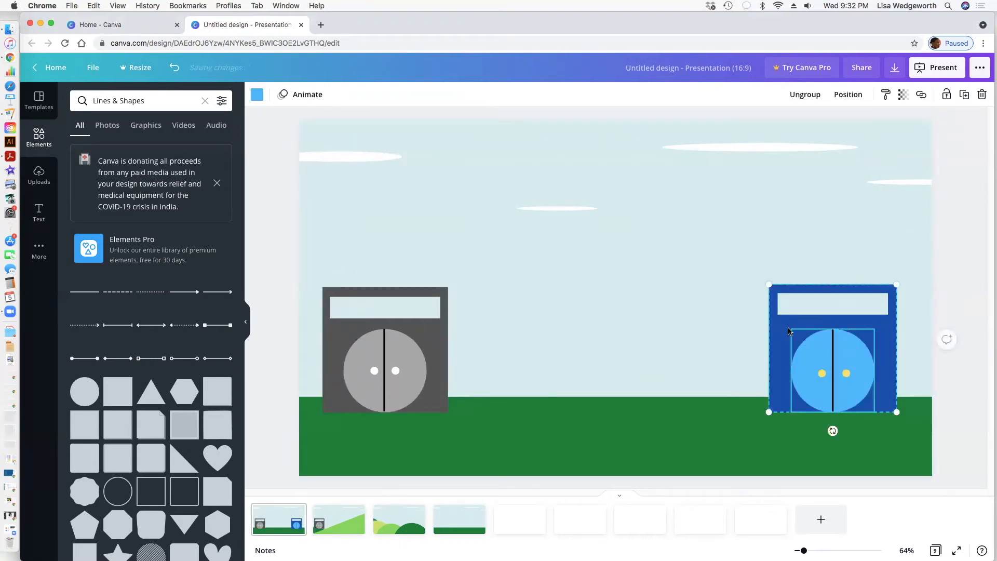
{"action": "left_click", "coordinate": [770, 334]}
{"action": "mouse_move", "coordinate": [782, 338]}
{"action": "left_mouse_down"}
{"action": "mouse_move", "coordinate": [707, 347]}
{"action": "mouse_move", "coordinate": [782, 338]}
{"action": "left_mouse_up"}
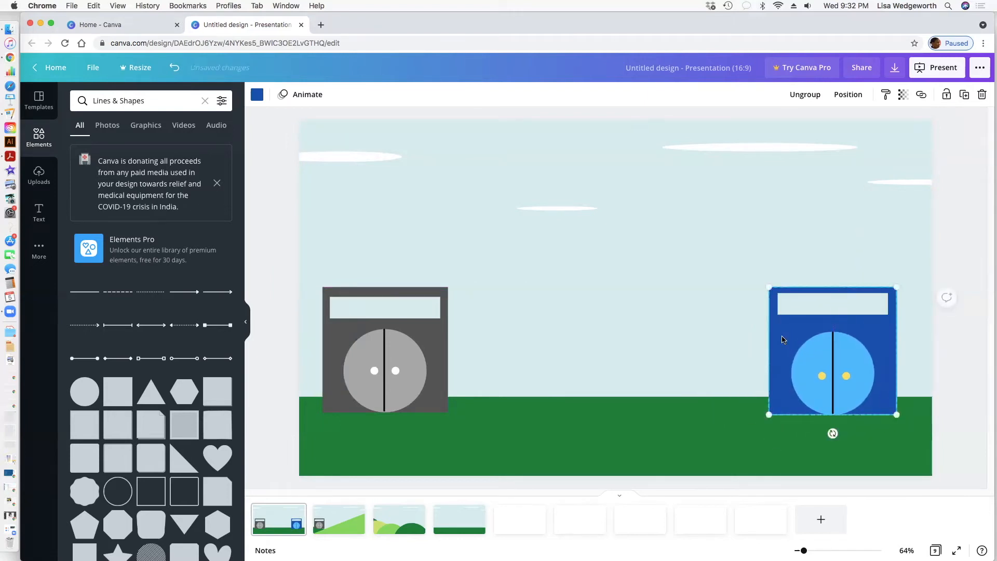
{"action": "key", "text": "super+c"}
{"action": "left_click", "coordinate": [347, 517]}
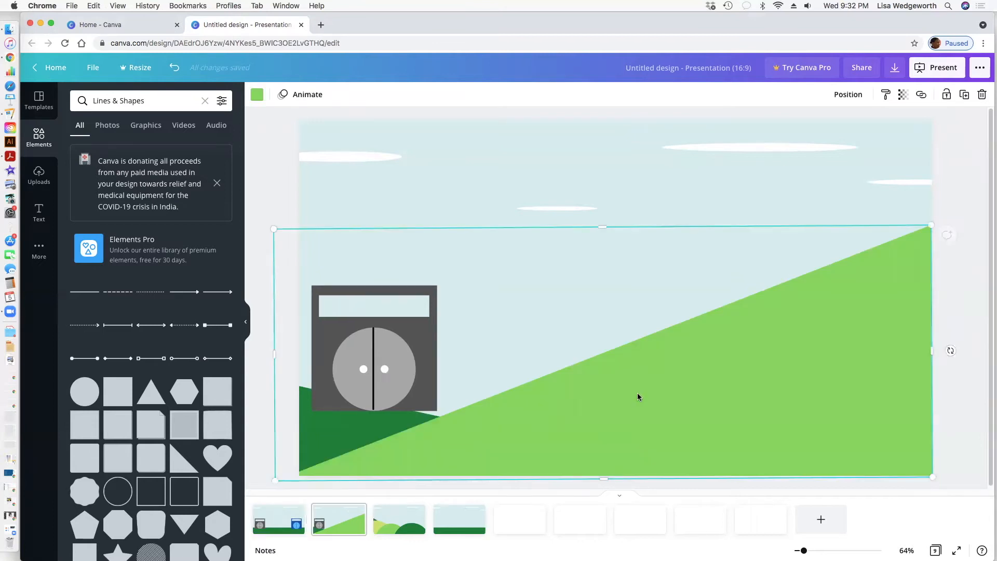
{"action": "key", "text": "super+v"}
{"action": "left_click", "coordinate": [362, 521]}
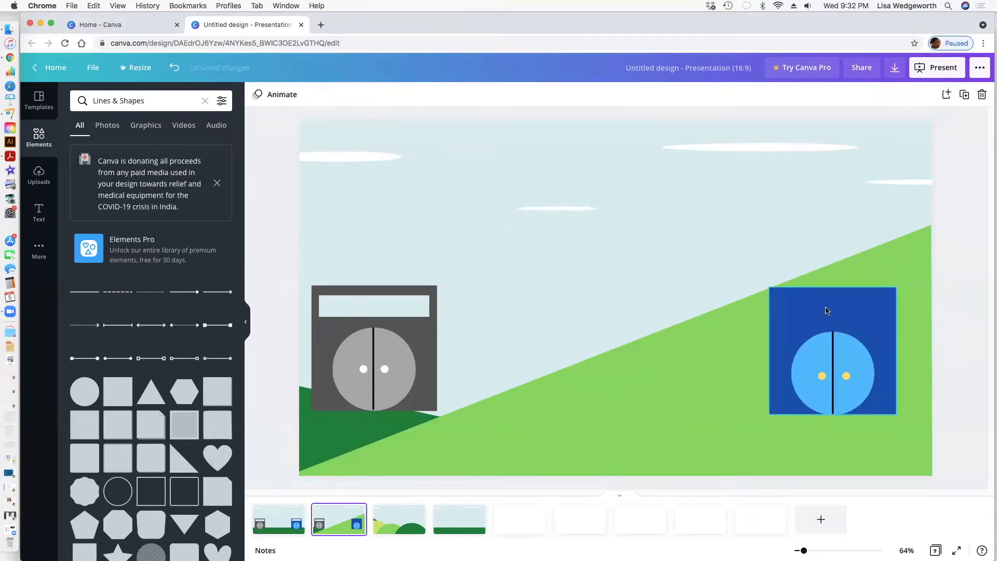
Step: Copy the blue house's window from page 1 onto the blue house on page 2
{"action": "left_click", "coordinate": [283, 521]}
{"action": "left_click", "coordinate": [793, 301]}
{"action": "key", "text": "super+c"}
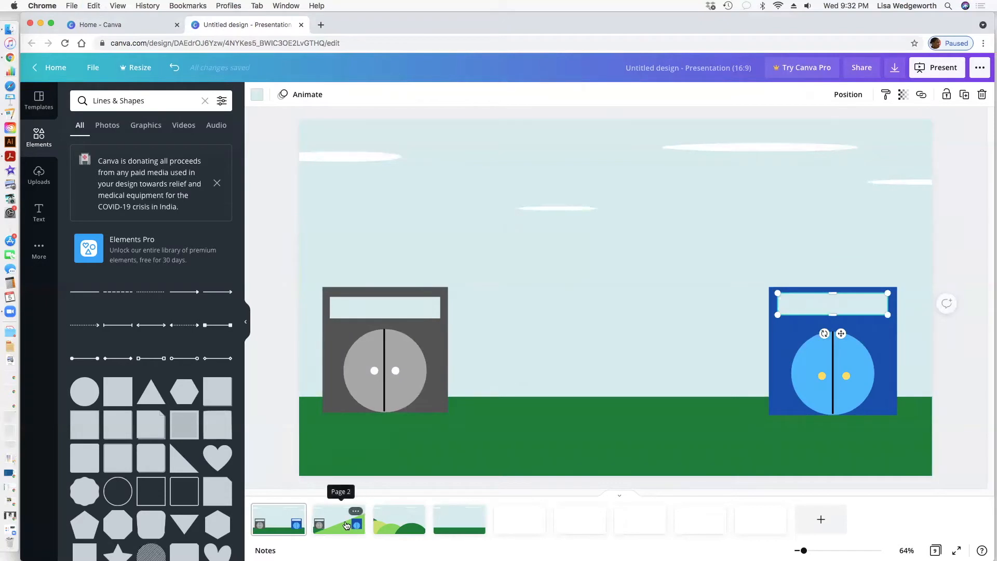
{"action": "left_click", "coordinate": [347, 526]}
{"action": "key", "text": "super+v"}
{"action": "left_click", "coordinate": [452, 378]}
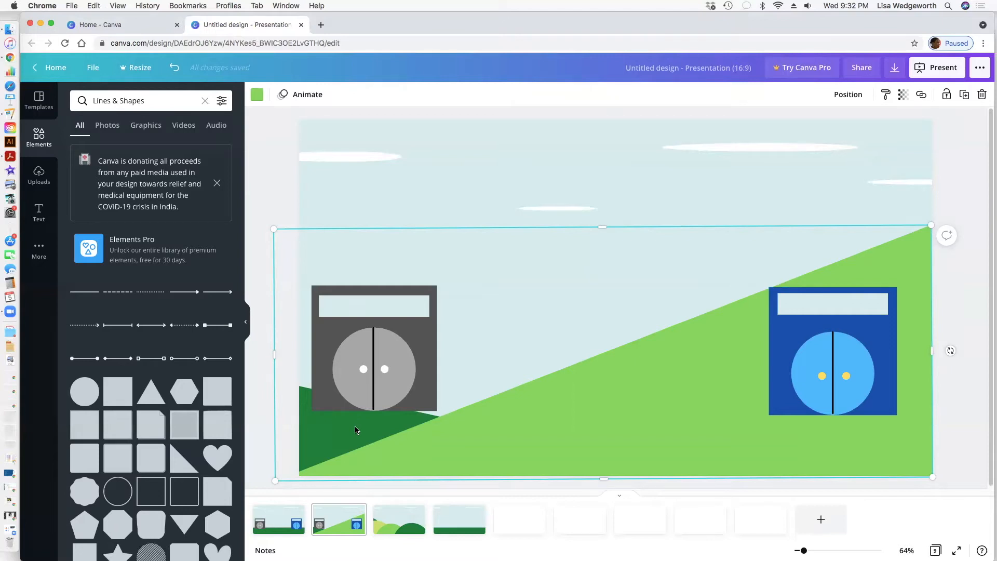
Step: Shrink the gray house on page 2 and set it on the dark green hill
{"action": "left_click", "coordinate": [427, 312]}
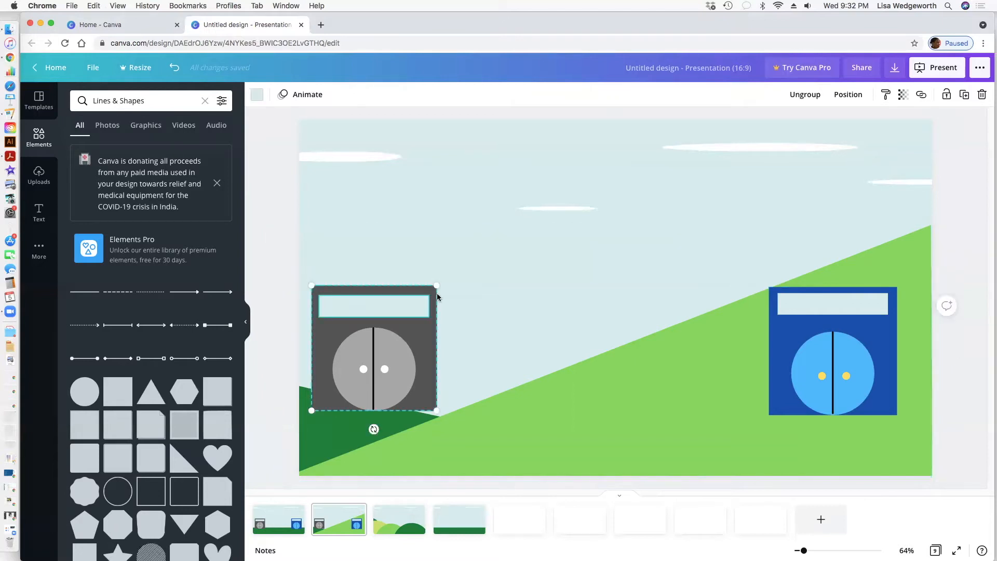
{"action": "left_click_drag", "start_coordinate": [437, 286], "coordinate": [360, 384]}
{"action": "left_click", "coordinate": [394, 379]}
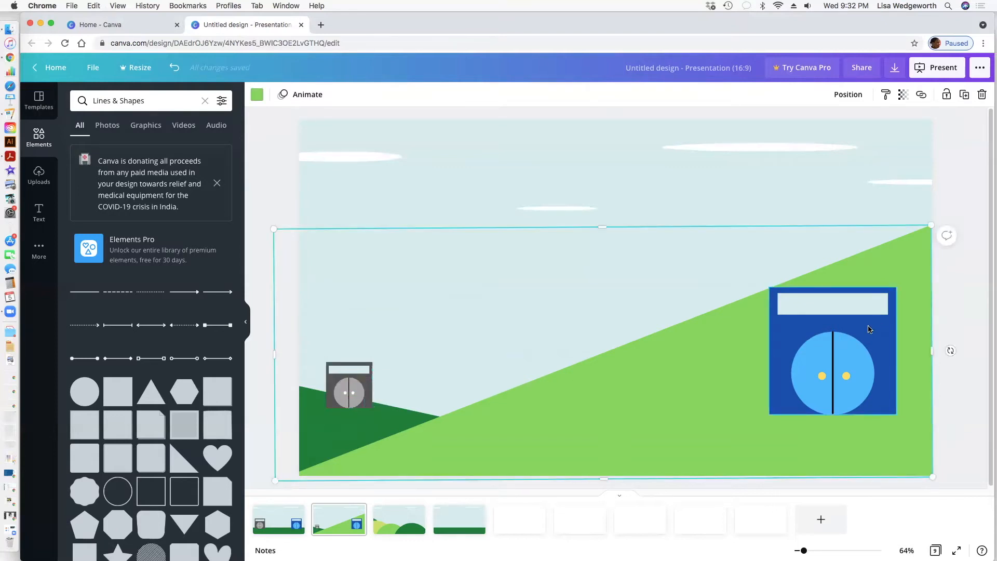
Step: Move the blue house on page 2 farther left along the light green slope and enlarge it
{"action": "left_click", "coordinate": [869, 329]}
{"action": "left_click_drag", "start_coordinate": [869, 329], "coordinate": [750, 309]}
{"action": "left_click_drag", "start_coordinate": [779, 269], "coordinate": [815, 232]}
Step: Move the window onto the enlarged blue house, widen and heighten it, and center it above the door
{"action": "left_click_drag", "start_coordinate": [833, 304], "coordinate": [797, 260]}
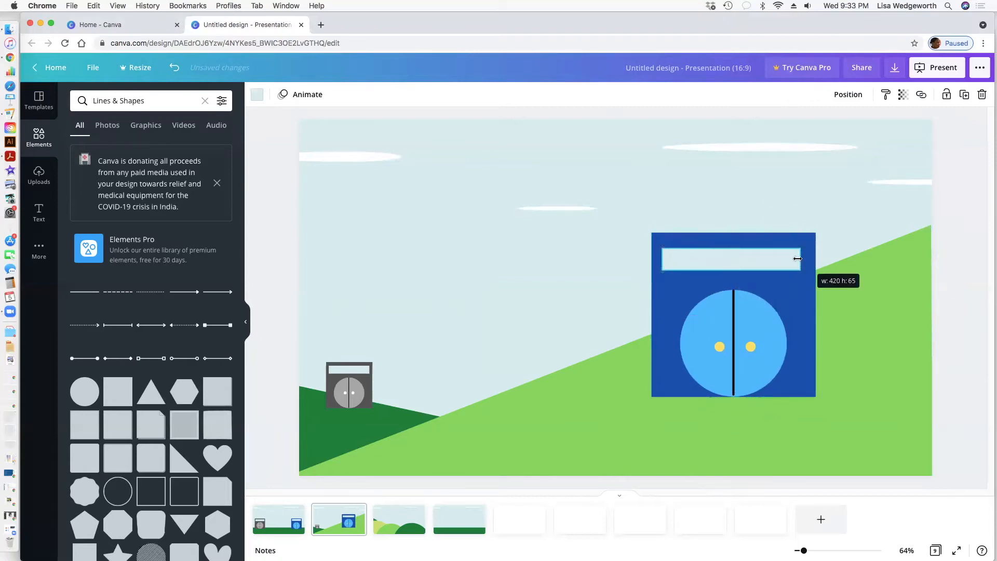
{"action": "left_click_drag", "start_coordinate": [730, 248], "coordinate": [735, 256]}
{"action": "left_click", "coordinate": [840, 292]}
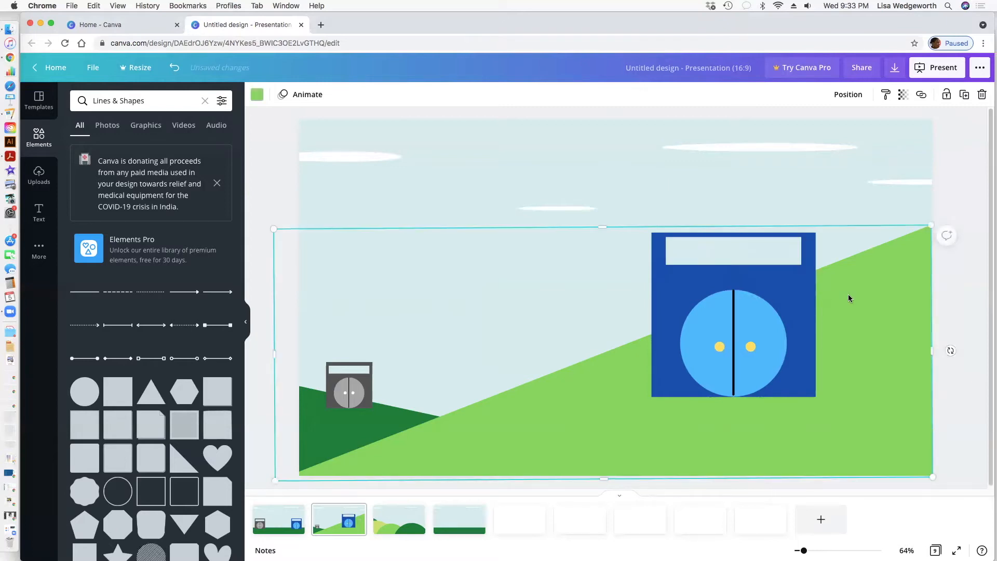
Step: Try to group the window with the enlarged blue house on page 2
{"action": "left_click", "coordinate": [784, 260]}
{"action": "left_click", "coordinate": [787, 274]}
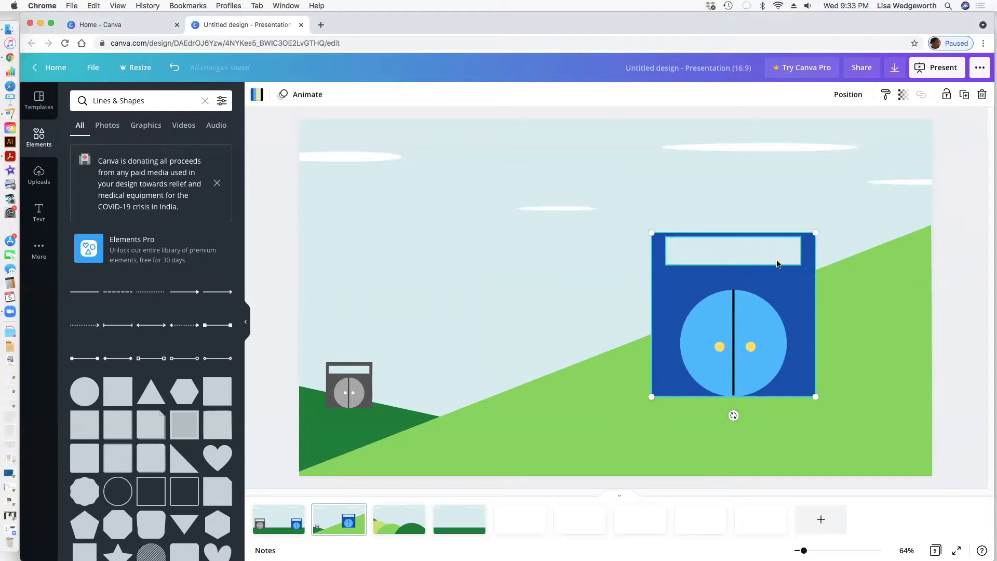
{"action": "right_click", "coordinate": [778, 264]}
{"action": "left_click", "coordinate": [733, 269]}
{"action": "left_click", "coordinate": [679, 241]}
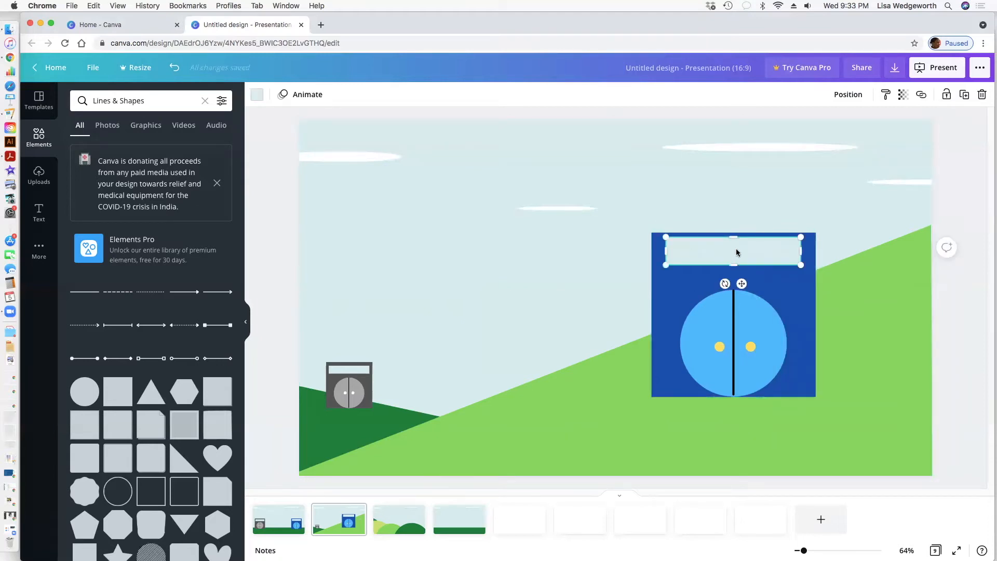
{"action": "mouse_move", "coordinate": [841, 224]}
{"action": "left_mouse_down"}
{"action": "mouse_move", "coordinate": [783, 250]}
{"action": "mouse_move", "coordinate": [843, 222]}
{"action": "mouse_move", "coordinate": [833, 232]}
{"action": "left_mouse_up"}
{"action": "left_click", "coordinate": [844, 291]}
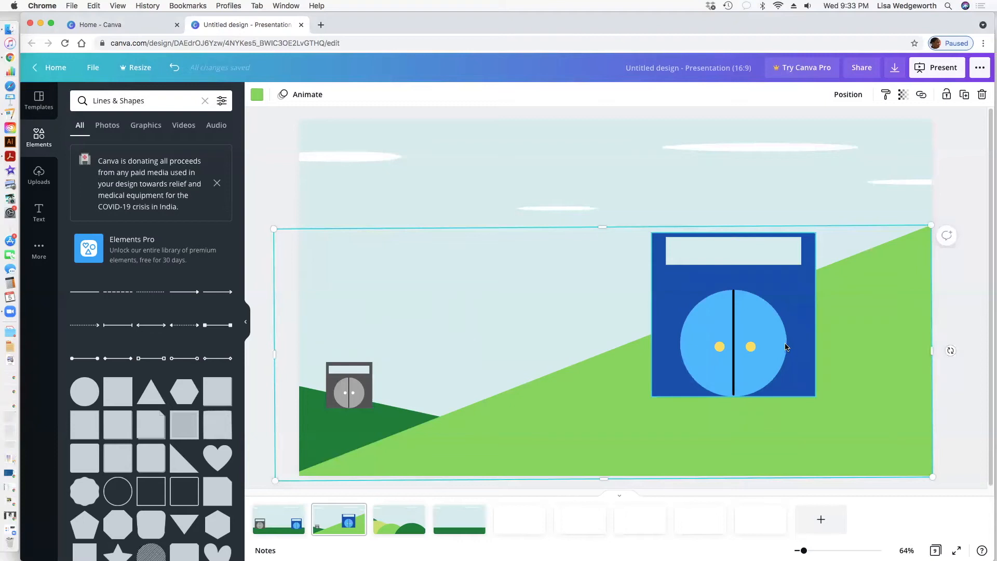
Step: Reposition the enlarged blue house slightly right on the slope and center its window in the wall above the round door
{"action": "left_click_drag", "start_coordinate": [784, 291], "coordinate": [803, 339]}
{"action": "left_click", "coordinate": [746, 284]}
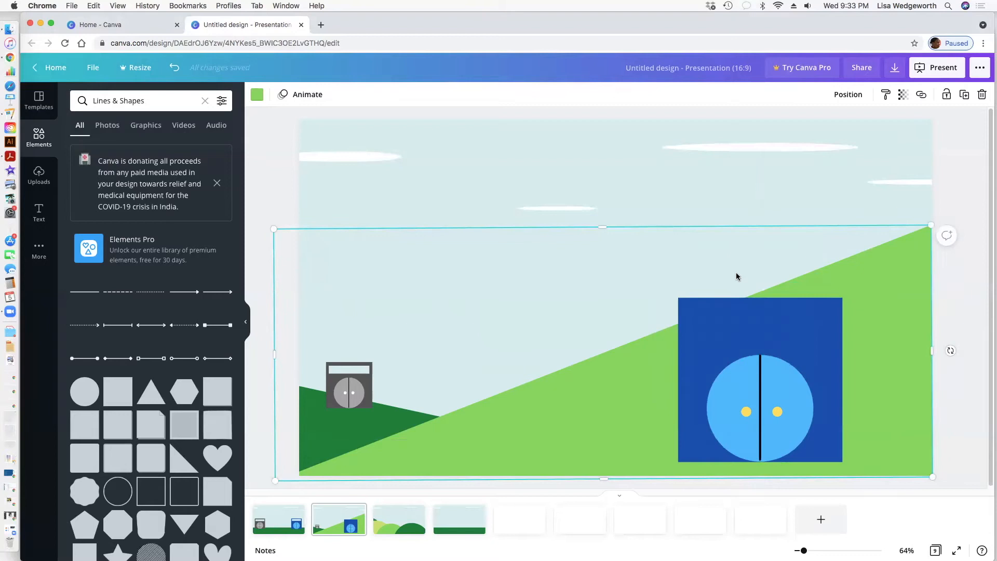
{"action": "left_click_drag", "start_coordinate": [734, 348], "coordinate": [758, 353]}
{"action": "left_click_drag", "start_coordinate": [775, 286], "coordinate": [795, 284]}
{"action": "left_click_drag", "start_coordinate": [784, 330], "coordinate": [779, 269]}
{"action": "left_click_drag", "start_coordinate": [799, 310], "coordinate": [779, 309]}
{"action": "left_click_drag", "start_coordinate": [780, 274], "coordinate": [764, 268]}
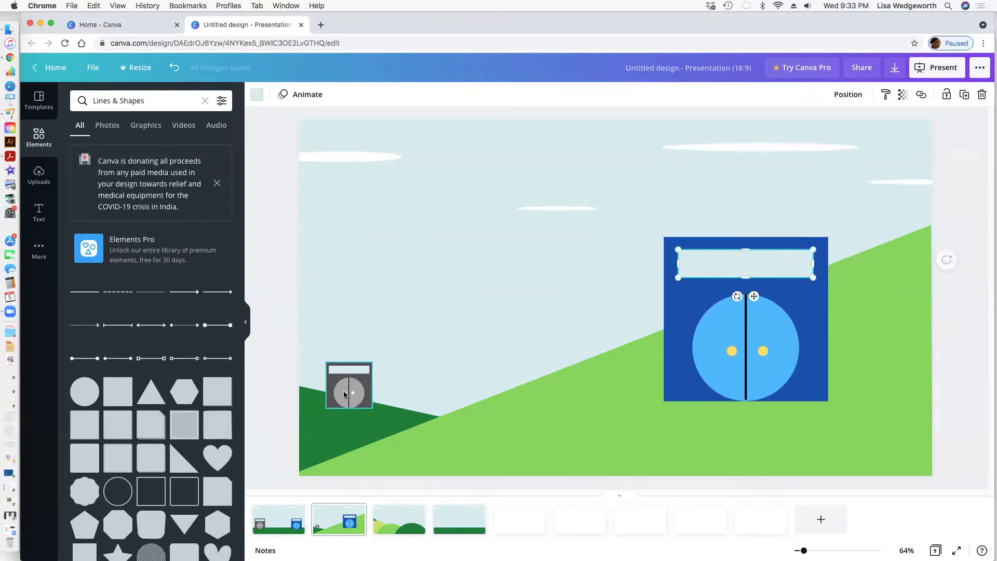
Step: Compare the houses' sizes and placement on pages 1 and 2
{"action": "left_click", "coordinate": [279, 519]}
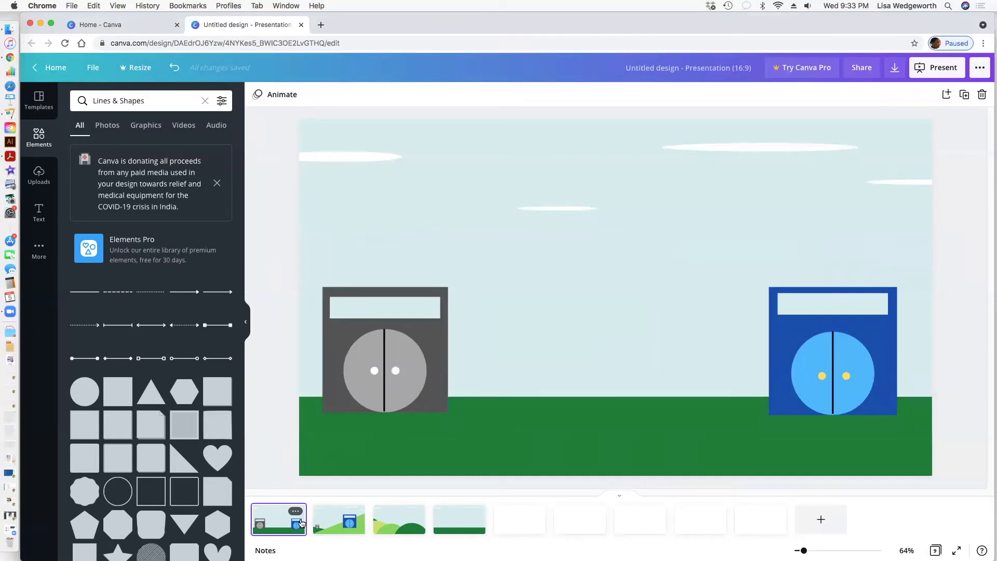
{"action": "left_click", "coordinate": [347, 527]}
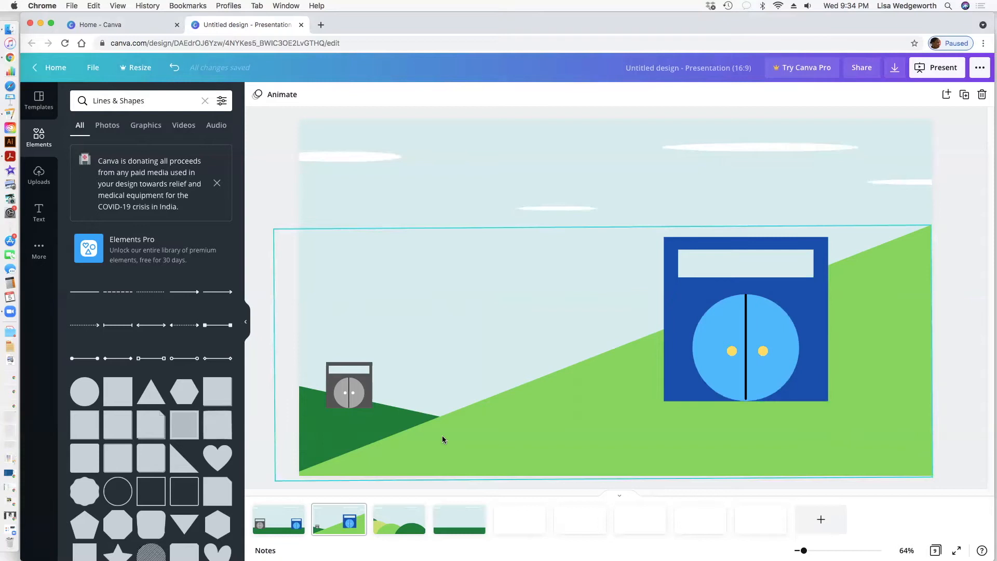
{"action": "left_click", "coordinate": [282, 516]}
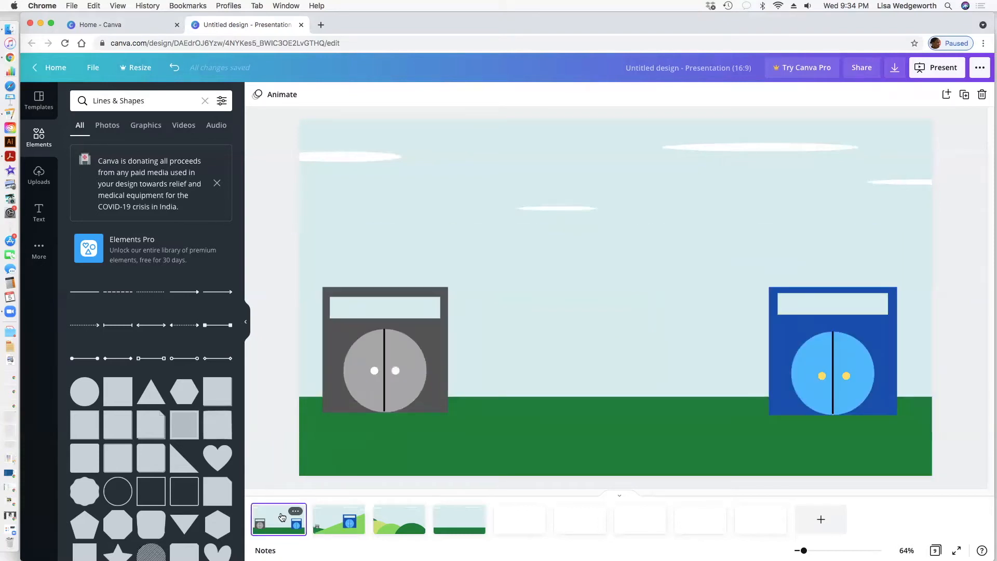
{"action": "left_click", "coordinate": [337, 519]}
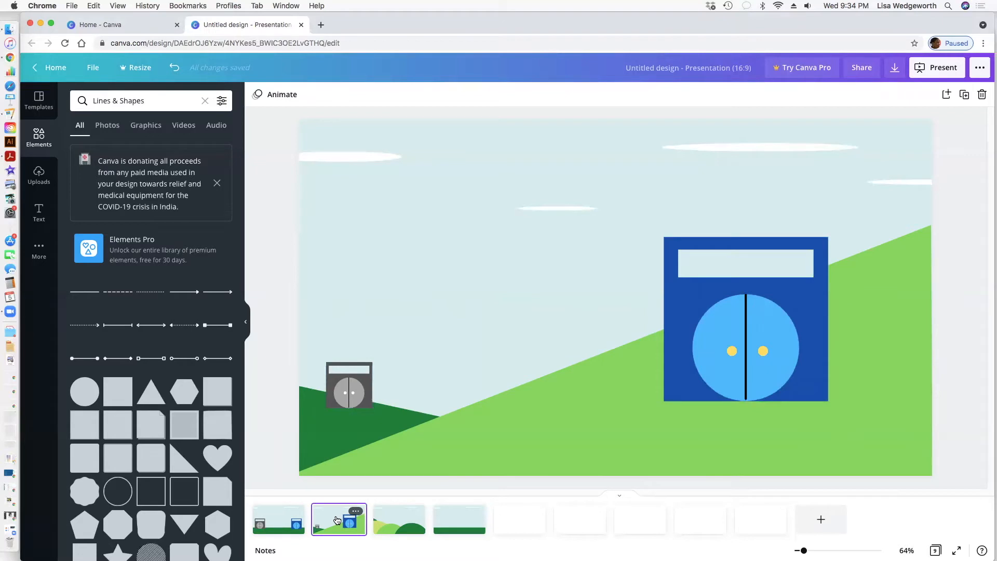
Step: Shrink the gray house on page 2 further and reposition it on the dark green hill
{"action": "left_click", "coordinate": [331, 404]}
{"action": "left_click_drag", "start_coordinate": [373, 361], "coordinate": [340, 388]}
{"action": "left_click", "coordinate": [344, 393]}
{"action": "left_click", "coordinate": [466, 462]}
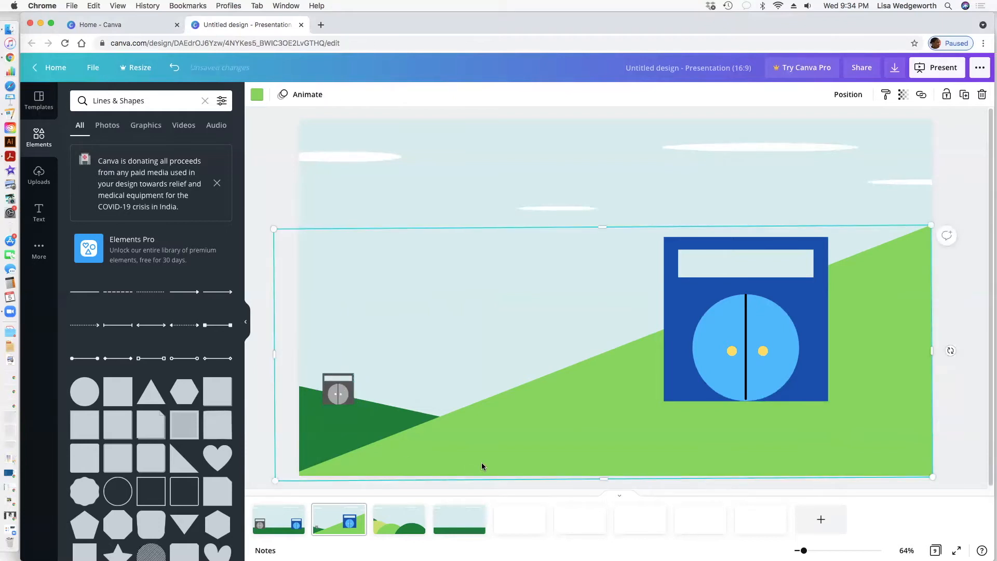
Step: Nudge the gray house on page 2 up slightly and try sending it to the back of the scene
{"action": "left_click_drag", "start_coordinate": [346, 392], "coordinate": [345, 390]}
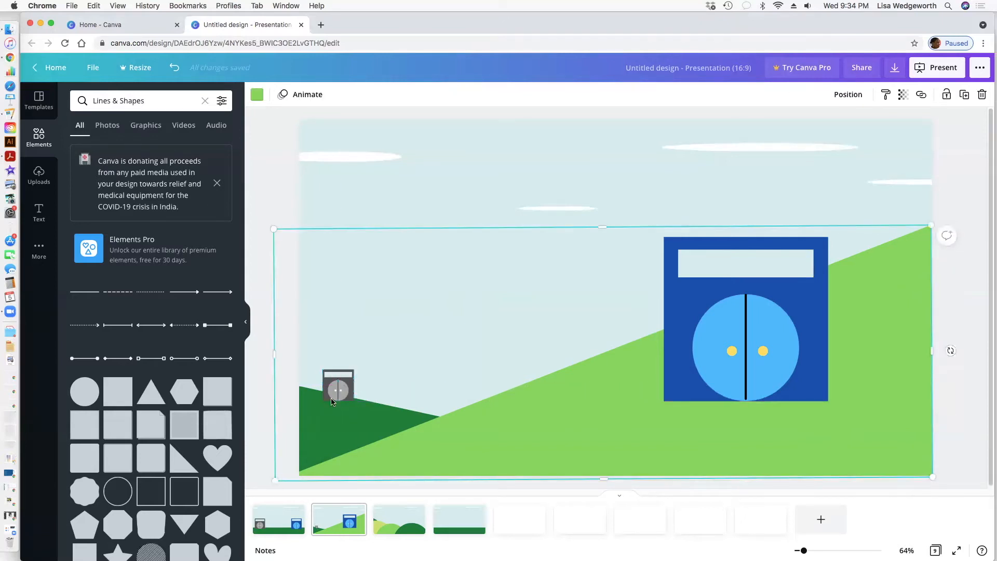
{"action": "left_click", "coordinate": [334, 400]}
{"action": "right_click", "coordinate": [331, 394]}
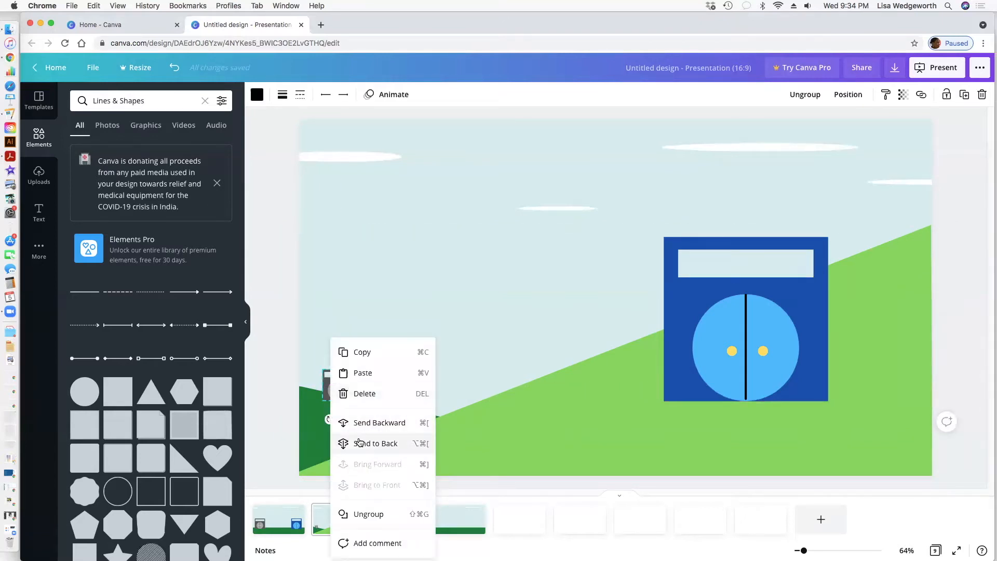
{"action": "left_click", "coordinate": [351, 442]}
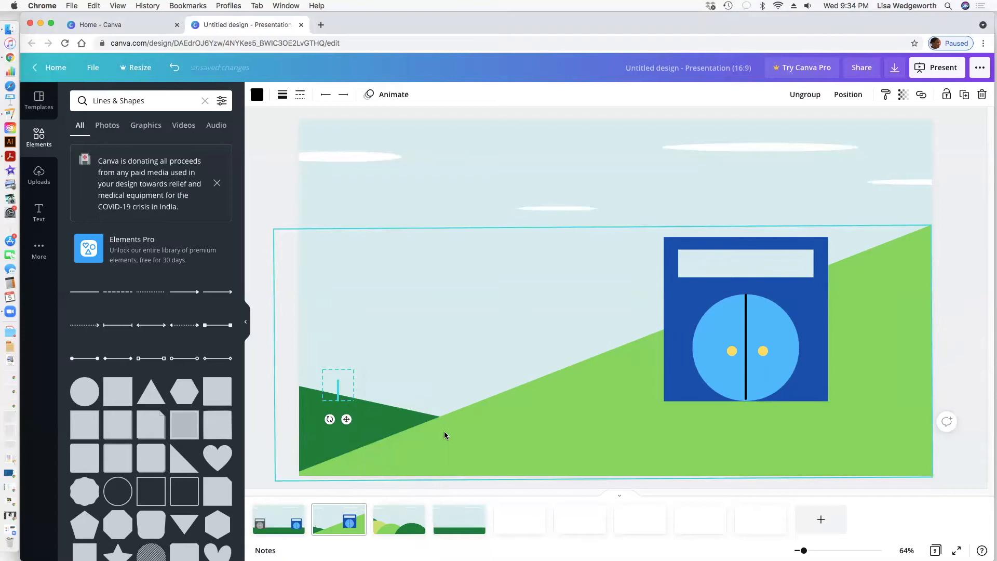
{"action": "key", "text": "super+z"}
Step: Send the gray house backward one layer and shift the light green hill right, away from the house
{"action": "right_click", "coordinate": [335, 387]}
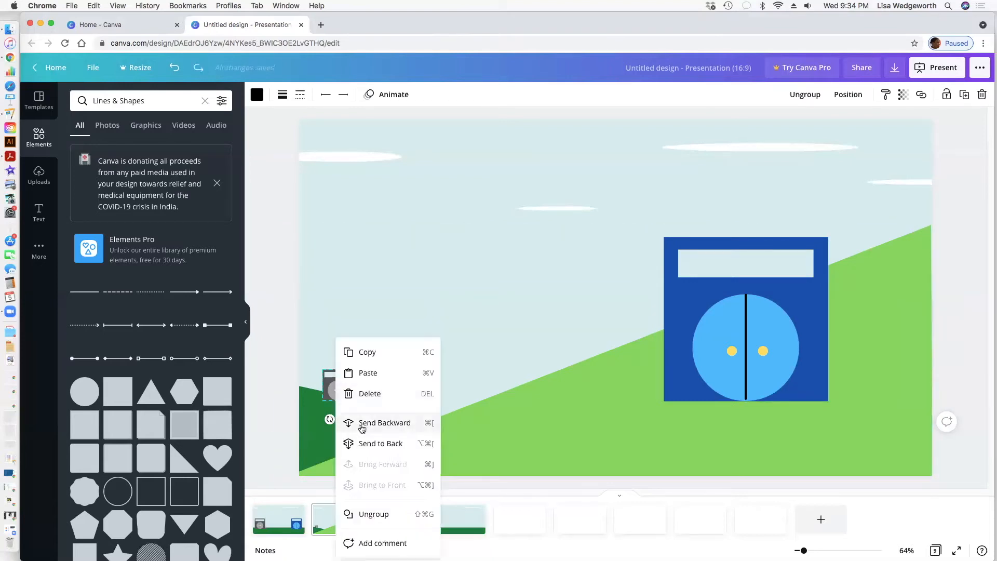
{"action": "left_click", "coordinate": [362, 428]}
{"action": "left_click", "coordinate": [340, 386]}
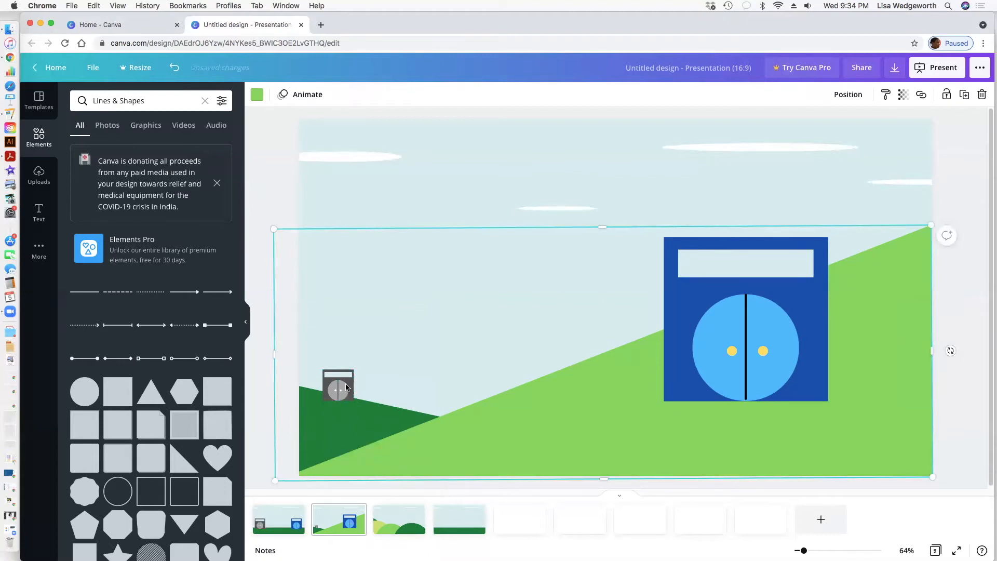
{"action": "left_click", "coordinate": [259, 396]}
{"action": "left_click", "coordinate": [341, 394]}
{"action": "left_click_drag", "start_coordinate": [306, 284], "coordinate": [431, 295]}
Step: Bring the dark green hill forward one layer so it covers the base of the gray house
{"action": "left_click", "coordinate": [340, 390]}
{"action": "left_click", "coordinate": [359, 423]}
{"action": "right_click", "coordinate": [359, 427]}
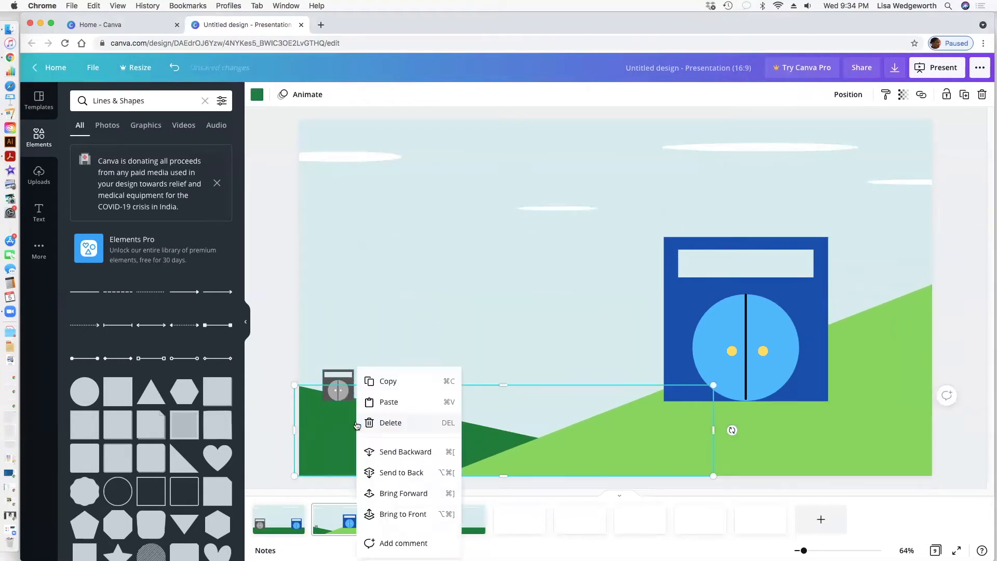
{"action": "left_click", "coordinate": [389, 492]}
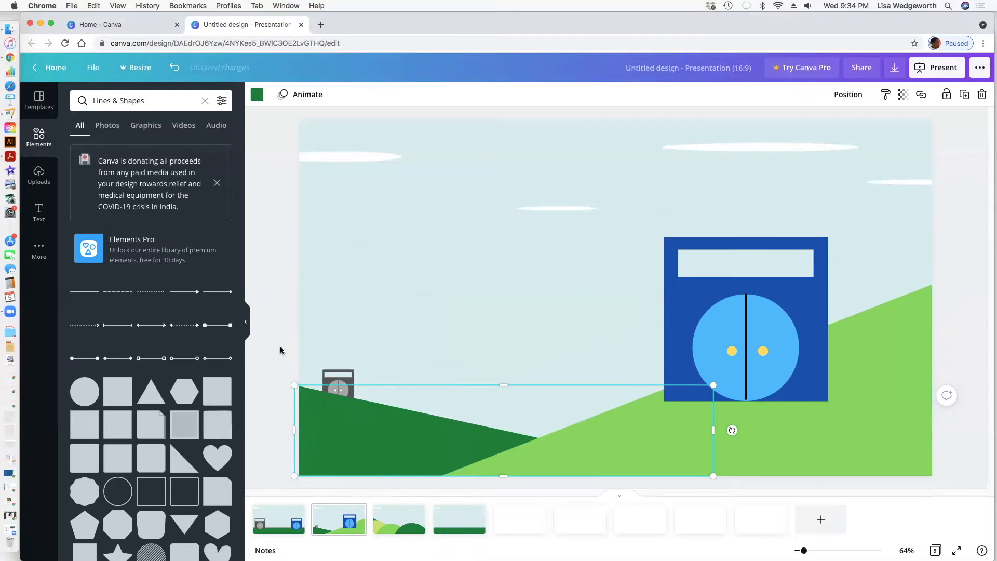
Step: Move the light green hill back left so it overlaps the dark green hill's lower slope
{"action": "left_click", "coordinate": [464, 404]}
{"action": "left_click_drag", "start_coordinate": [625, 426], "coordinate": [534, 427]}
{"action": "left_click", "coordinate": [263, 366]}
{"action": "left_click", "coordinate": [270, 416]}
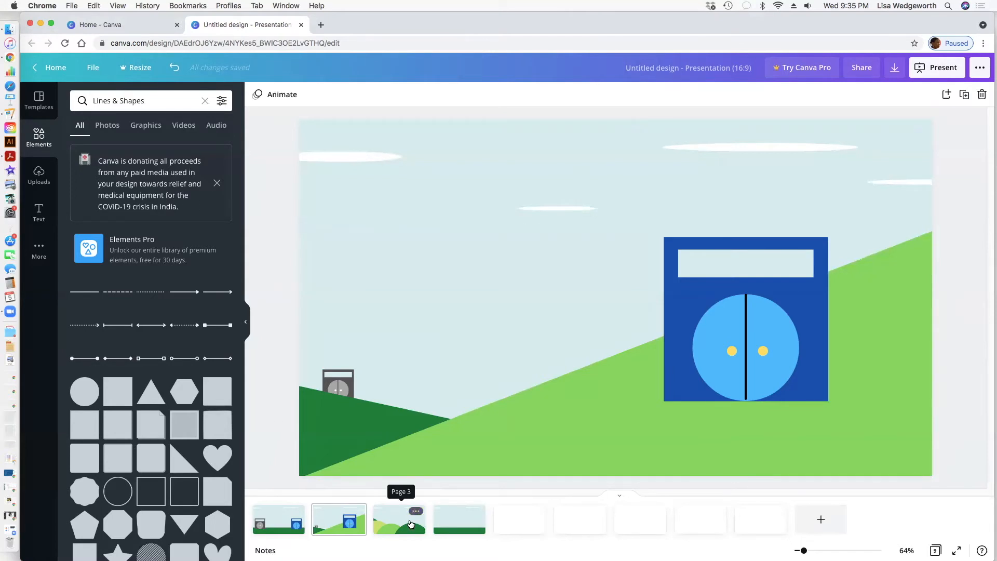
Step: Compare pages 1 and 2, and duplicate the page 2 hill scene as page 3
{"action": "left_click", "coordinate": [281, 521]}
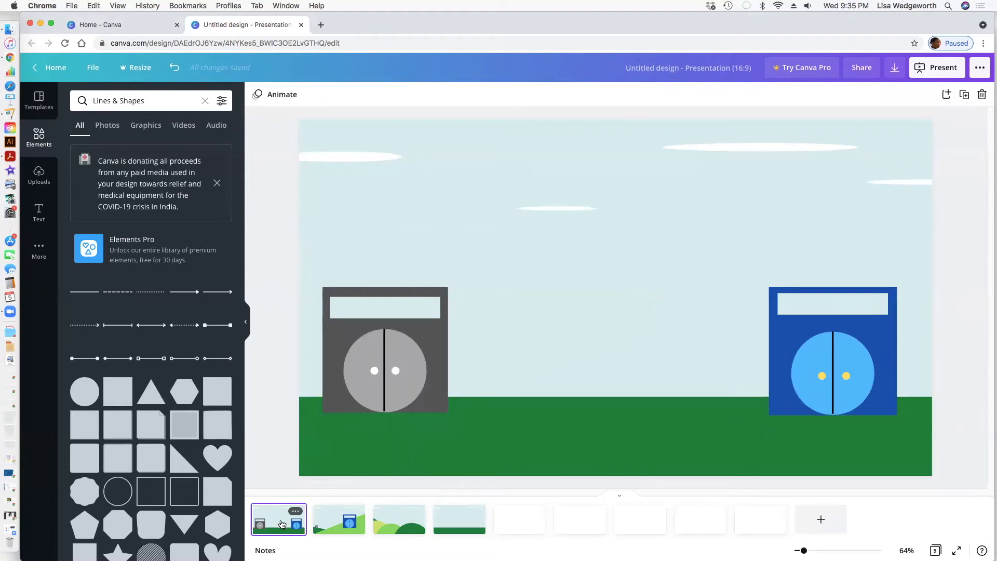
{"action": "left_click", "coordinate": [351, 524]}
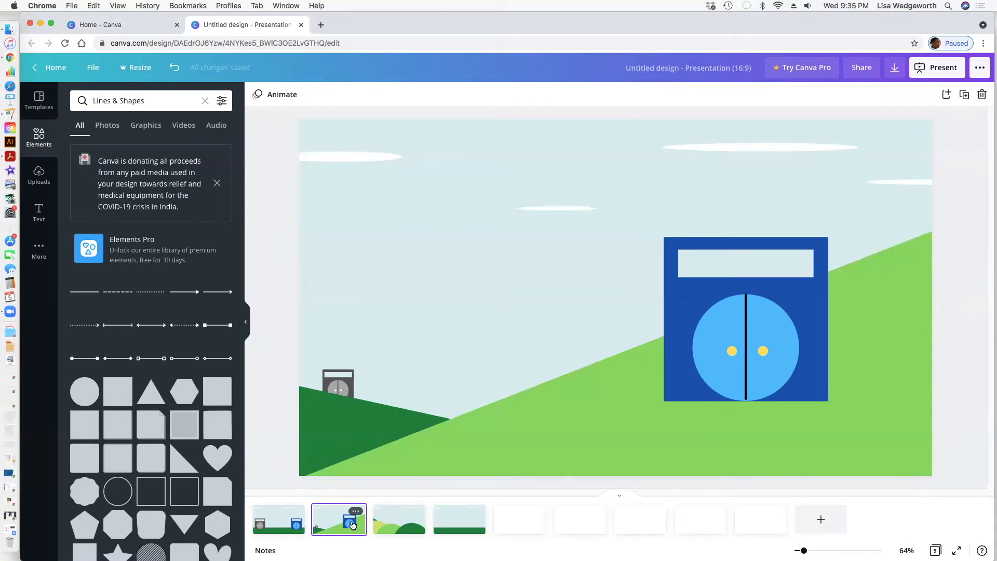
{"action": "left_click", "coordinate": [964, 95]}
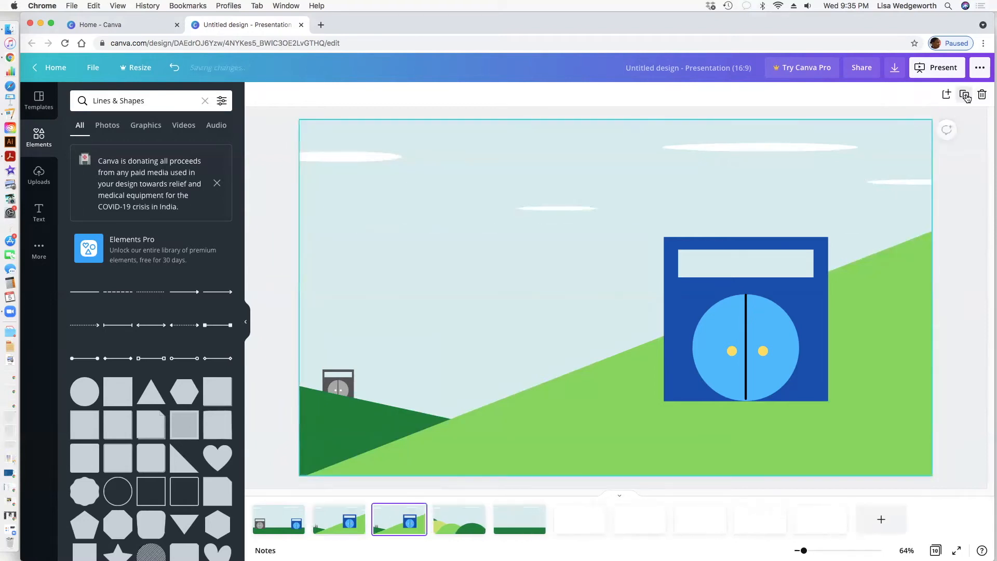
{"action": "left_click", "coordinate": [414, 517]}
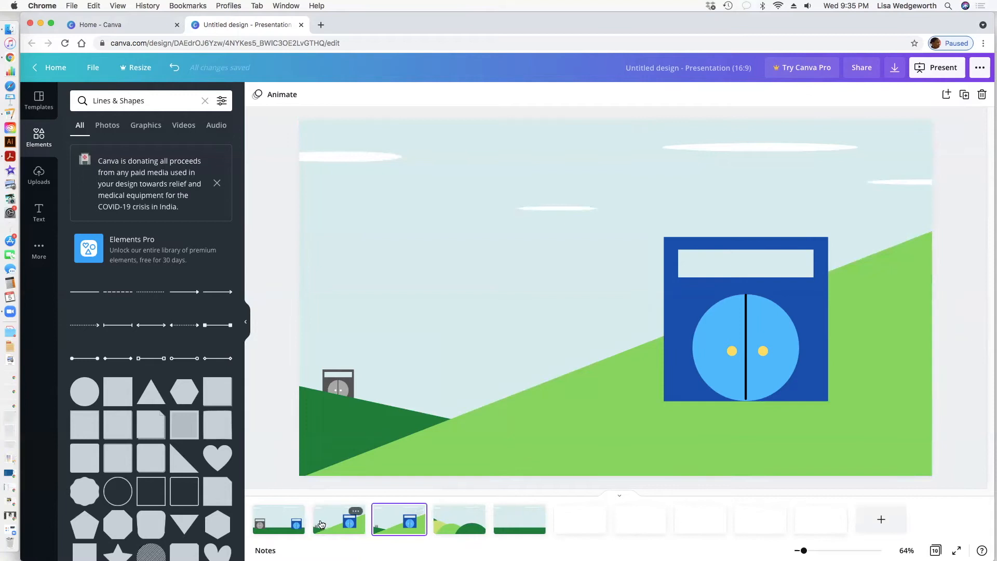
Step: Add a circle to page 3 and flatten it into a thin, cloud-like ellipse just above the small gray house
{"action": "left_click", "coordinate": [262, 524]}
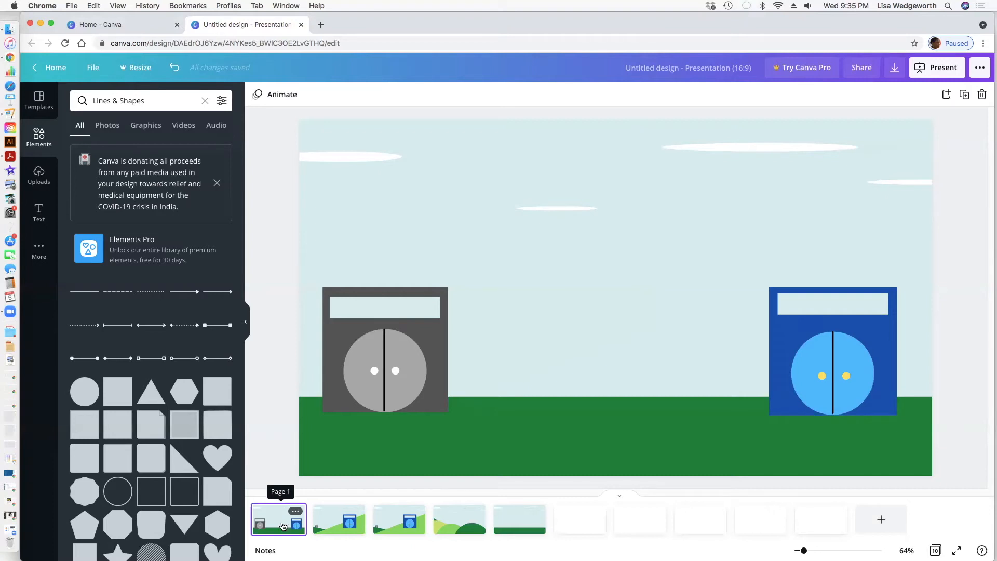
{"action": "left_click", "coordinate": [337, 532]}
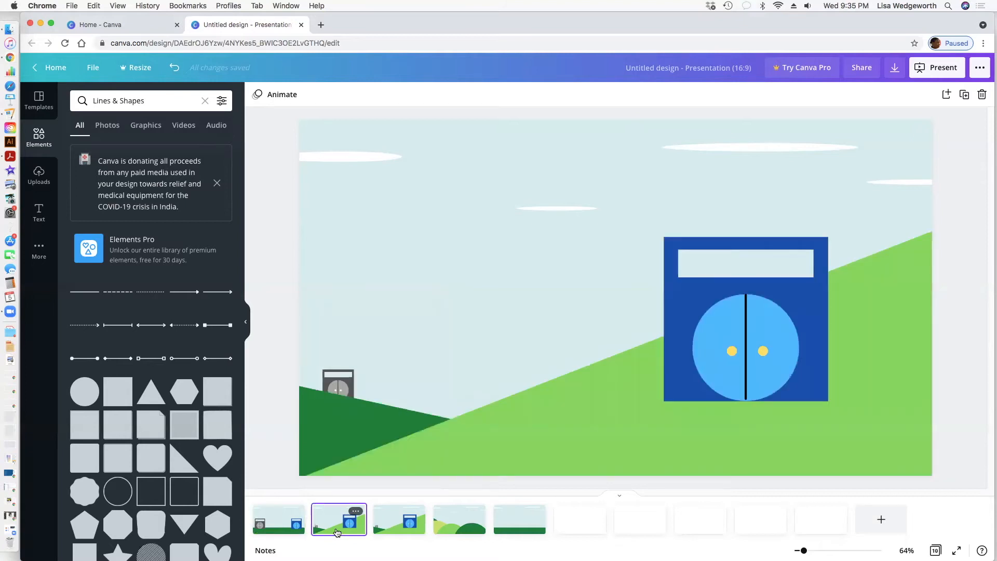
{"action": "left_click", "coordinate": [402, 526]}
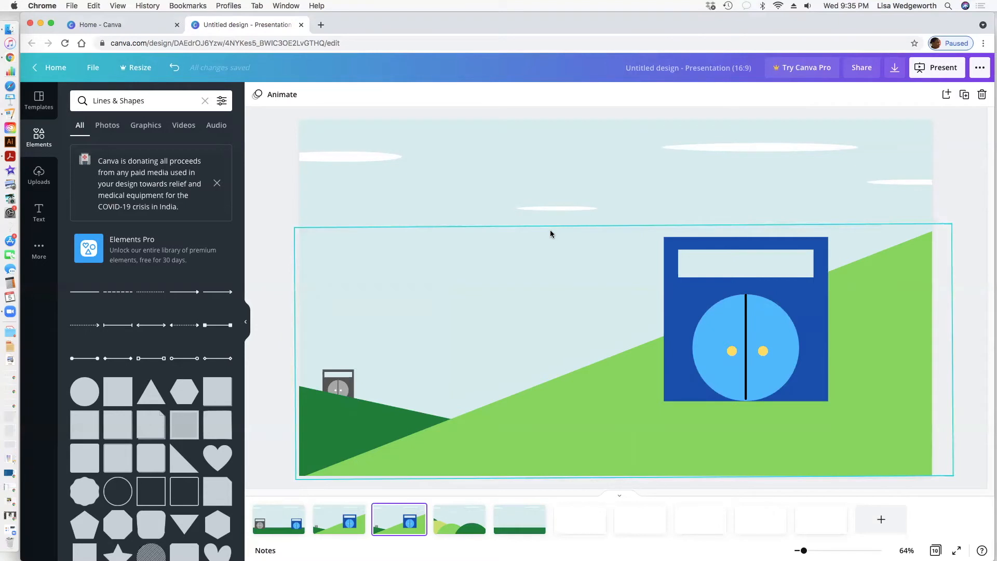
{"action": "left_click", "coordinate": [560, 207]}
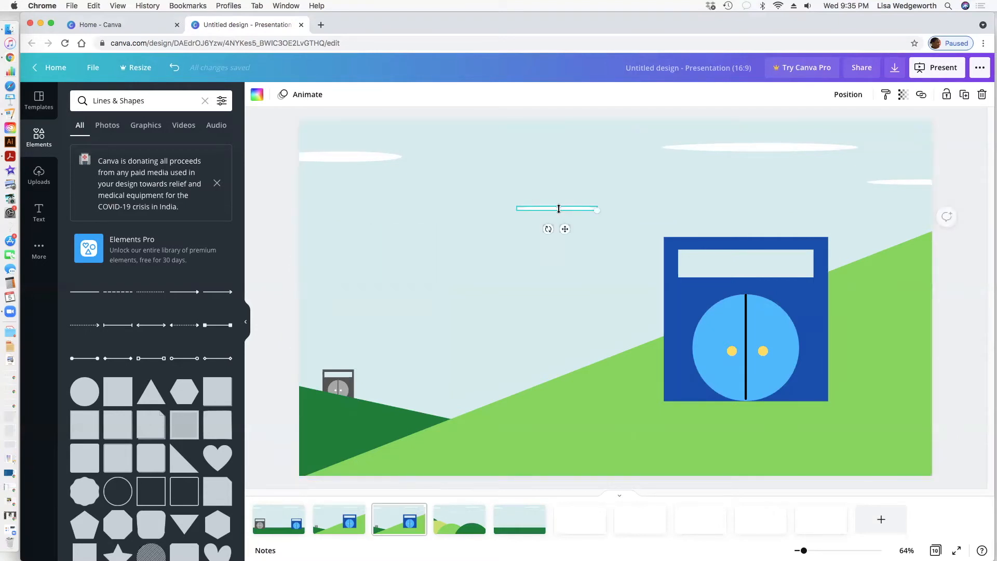
{"action": "left_click", "coordinate": [98, 397]}
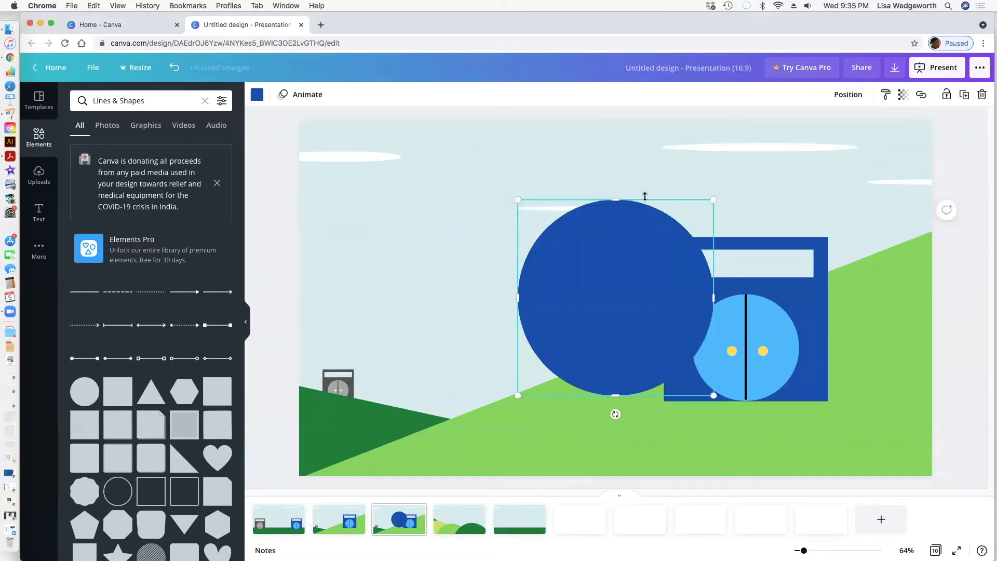
{"action": "left_click_drag", "start_coordinate": [608, 250], "coordinate": [365, 336]}
{"action": "left_click_drag", "start_coordinate": [471, 343], "coordinate": [367, 355]}
{"action": "left_click", "coordinate": [412, 339]}
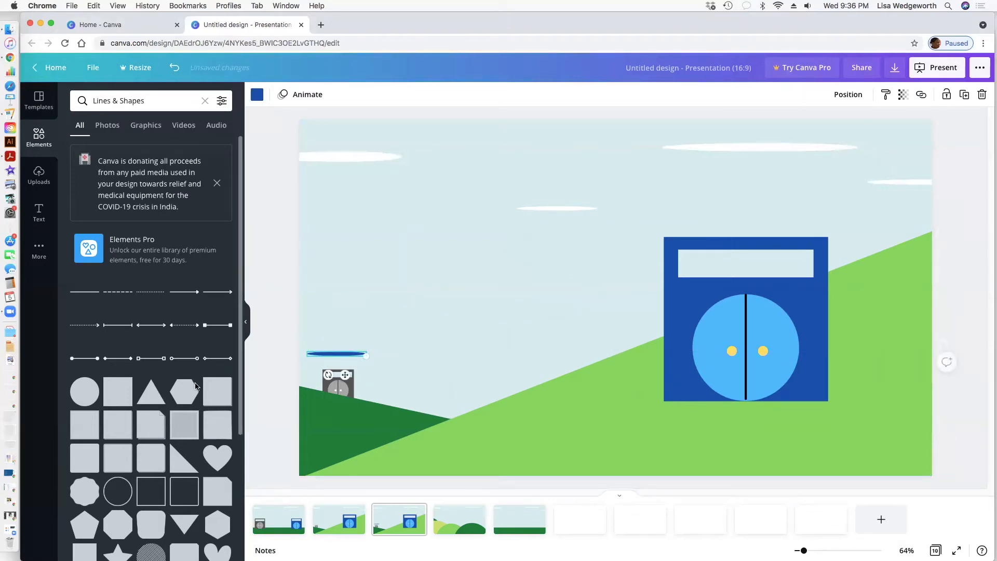
Step: Recolor the thin ellipse above the gray house from the default colors to light gray
{"action": "left_click", "coordinate": [257, 93]}
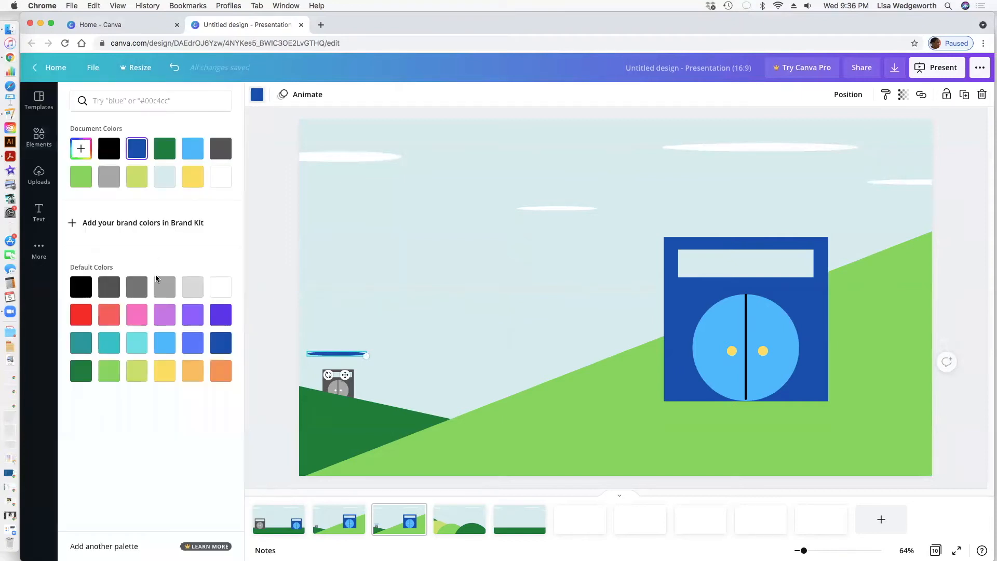
{"action": "left_click", "coordinate": [169, 290]}
{"action": "left_click", "coordinate": [460, 309]}
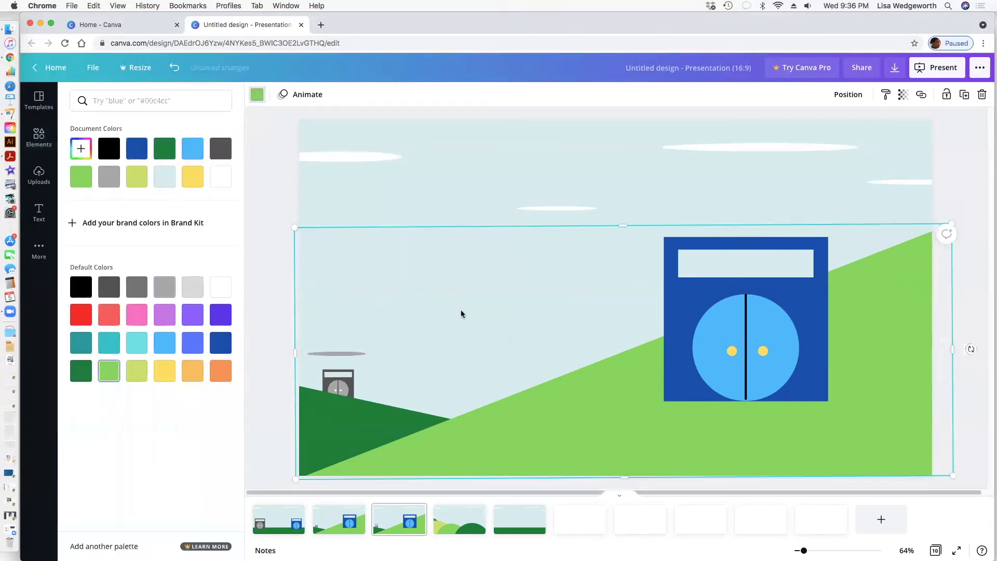
Step: Duplicate the light gray ellipse, place the copy slightly lower and to its right, and color it a darker gray
{"action": "left_click", "coordinate": [340, 353]}
{"action": "key", "text": "super+d"}
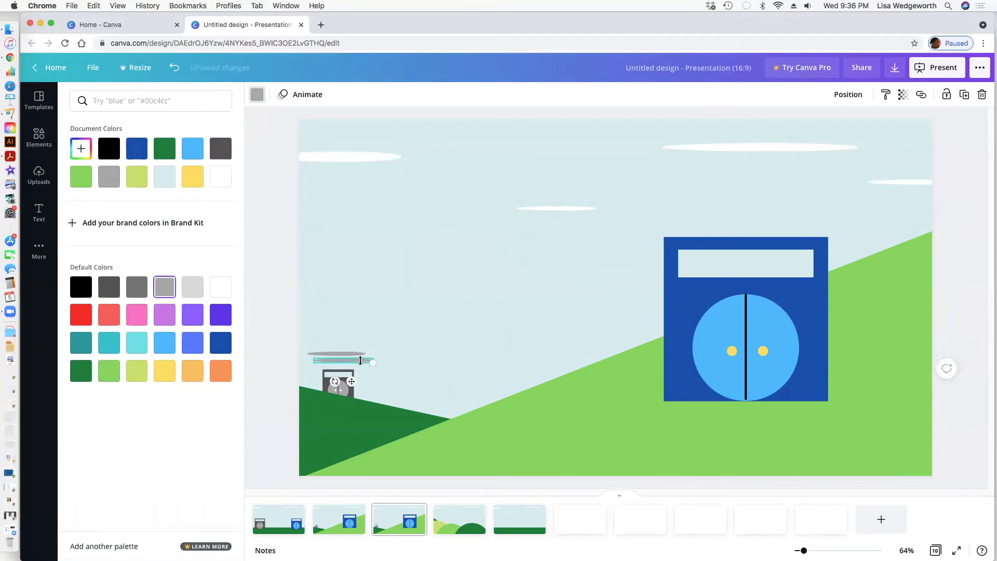
{"action": "left_click_drag", "start_coordinate": [356, 362], "coordinate": [363, 360]}
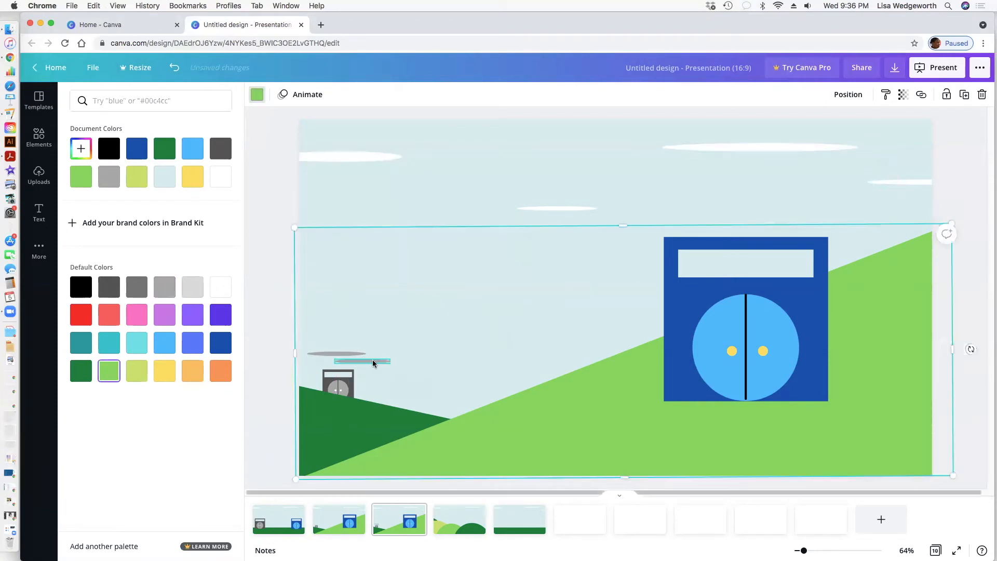
{"action": "left_click", "coordinate": [121, 291]}
{"action": "left_click", "coordinate": [356, 303]}
Step: Duplicate the darker gray ellipse, move the copy partly off the page's left edge beside the house roof, and color it dark gray
{"action": "left_click", "coordinate": [338, 355]}
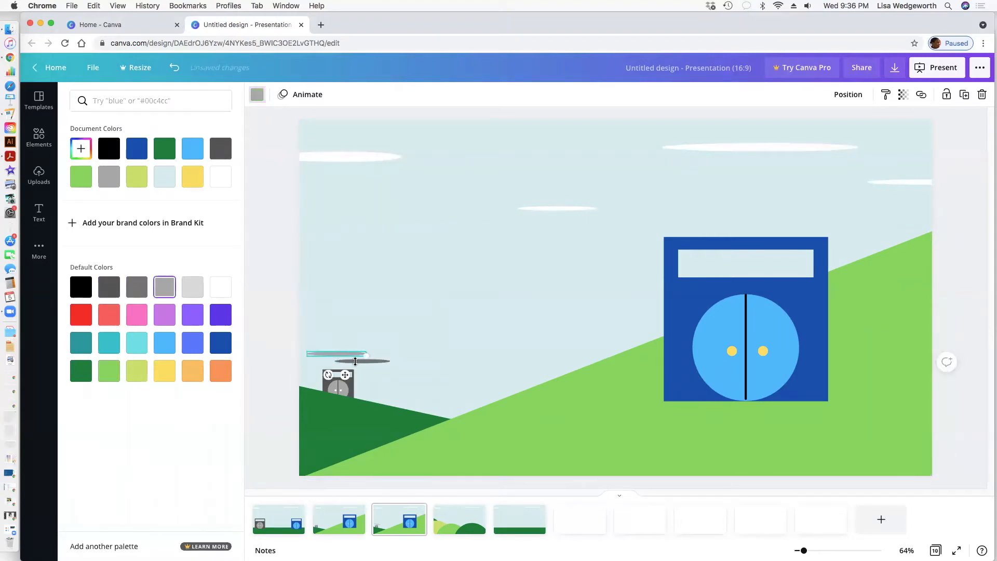
{"action": "left_click", "coordinate": [369, 361]}
{"action": "key", "text": "super+c"}
{"action": "key", "text": "super+v"}
{"action": "left_click", "coordinate": [426, 351]}
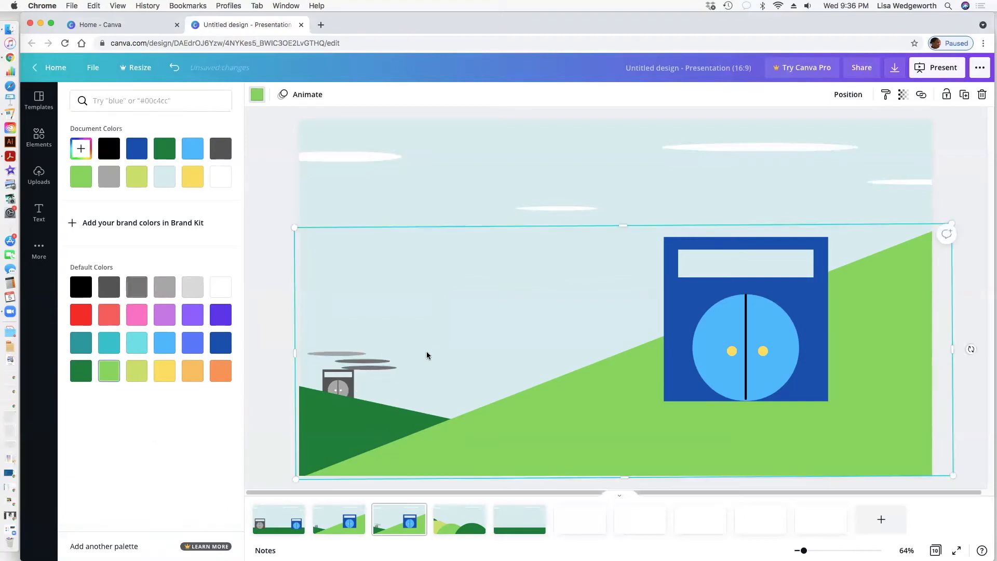
{"action": "left_click_drag", "start_coordinate": [367, 369], "coordinate": [296, 365]}
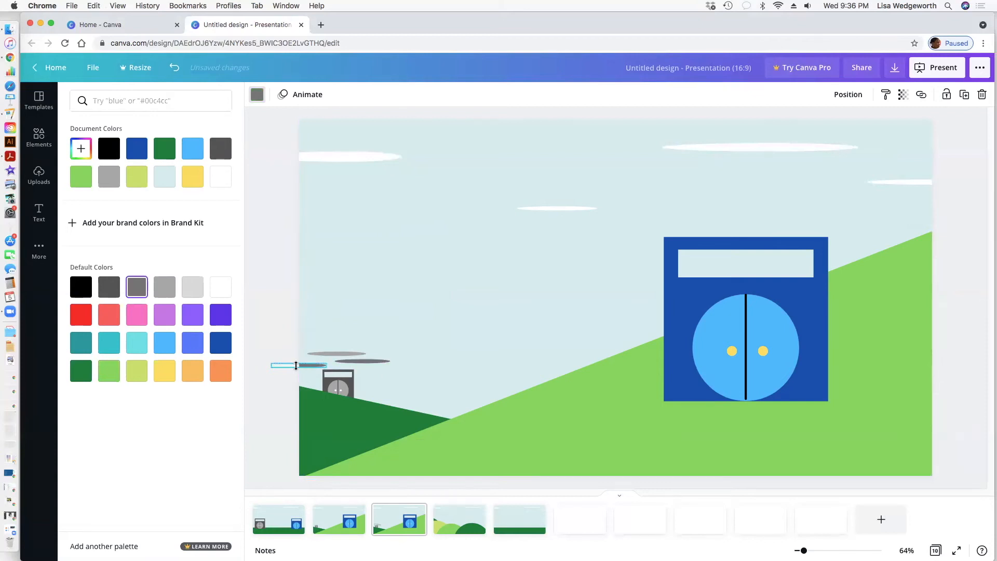
{"action": "left_click", "coordinate": [109, 287]}
{"action": "left_click", "coordinate": [254, 287]}
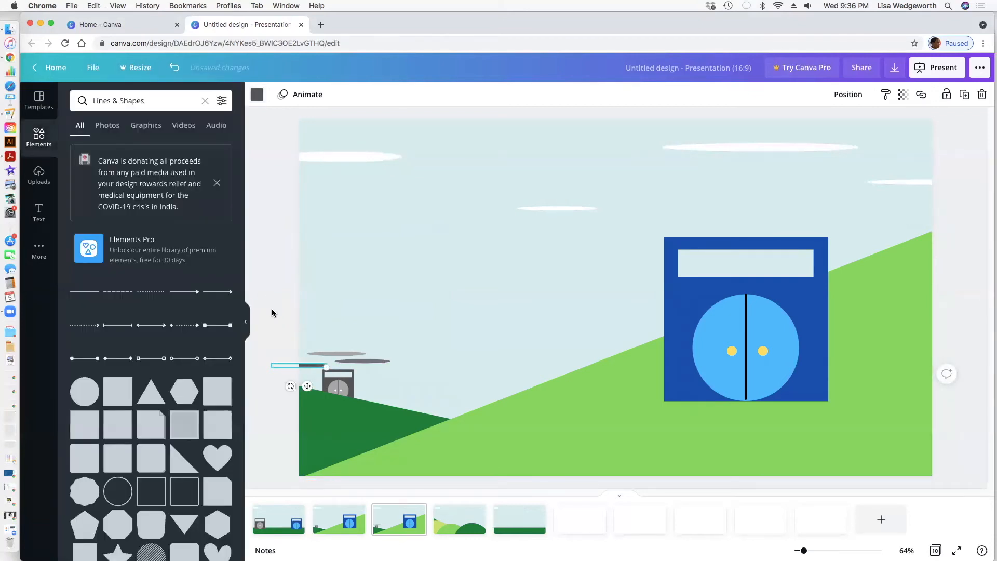
{"action": "left_click", "coordinate": [272, 309]}
Step: Reposition the dark gray and light gray ellipses closer together so the clouds overlap above the gray house
{"action": "left_click", "coordinate": [39, 138]}
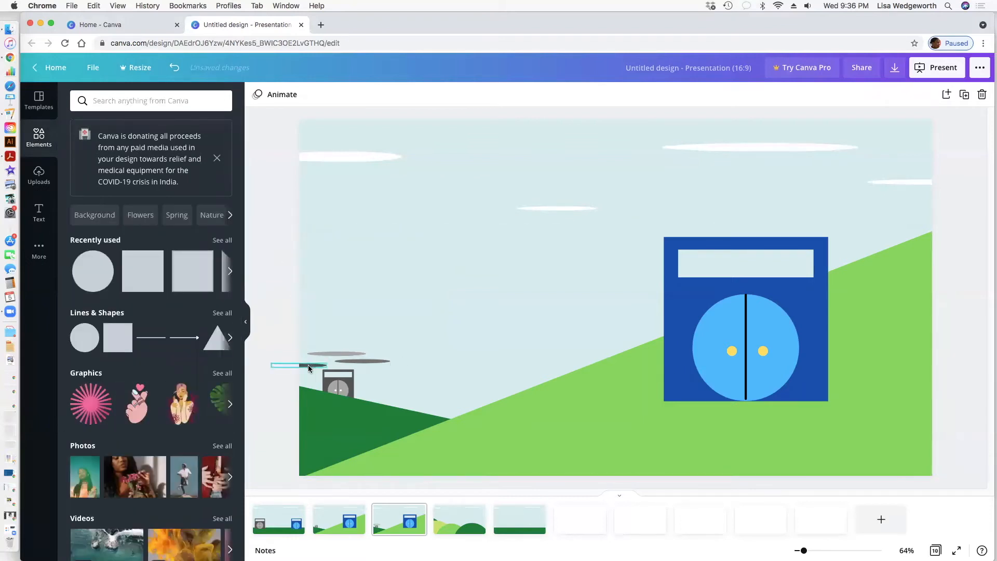
{"action": "left_click_drag", "start_coordinate": [308, 364], "coordinate": [314, 364]}
{"action": "left_click", "coordinate": [375, 341]}
{"action": "left_click", "coordinate": [345, 355]}
{"action": "left_click_drag", "start_coordinate": [345, 355], "coordinate": [345, 358]}
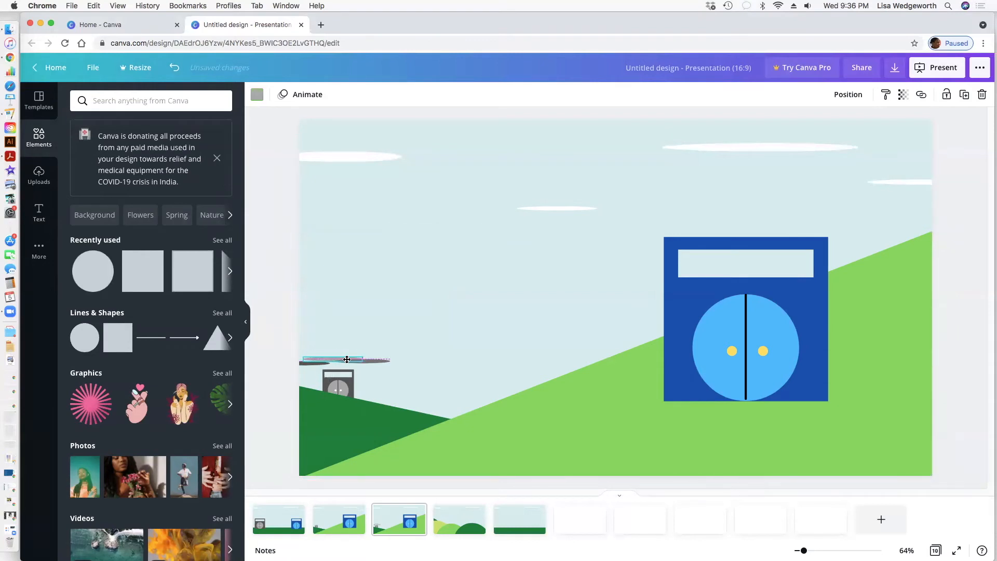
{"action": "left_click", "coordinate": [378, 346]}
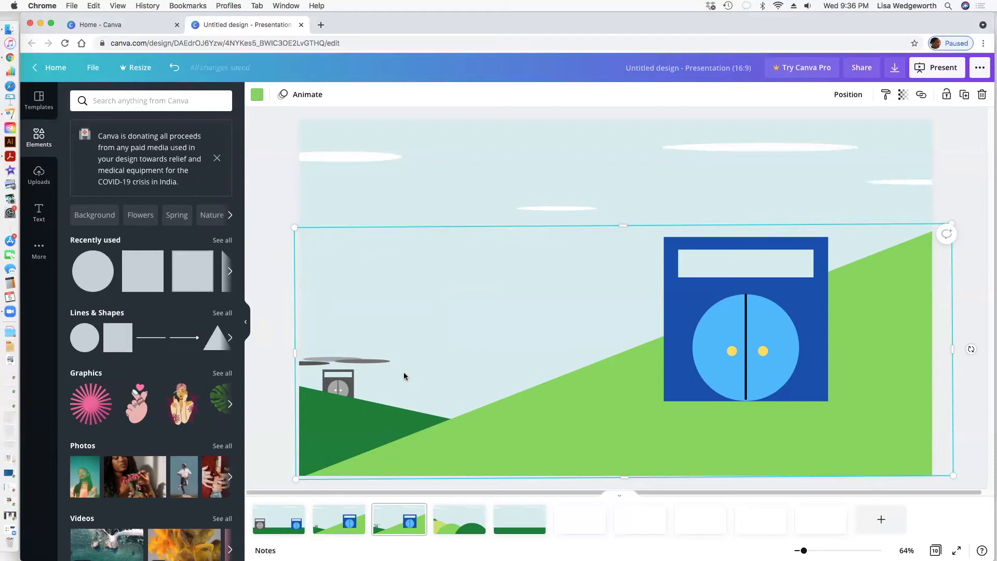
Step: Duplicate the right-hand gray ellipse, place the copy just above the gray house's roof, and color it black
{"action": "left_click", "coordinate": [366, 361]}
{"action": "key", "text": "super+c"}
{"action": "key", "text": "super+v"}
{"action": "left_click", "coordinate": [388, 365]}
{"action": "left_click_drag", "start_coordinate": [377, 369], "coordinate": [341, 367]}
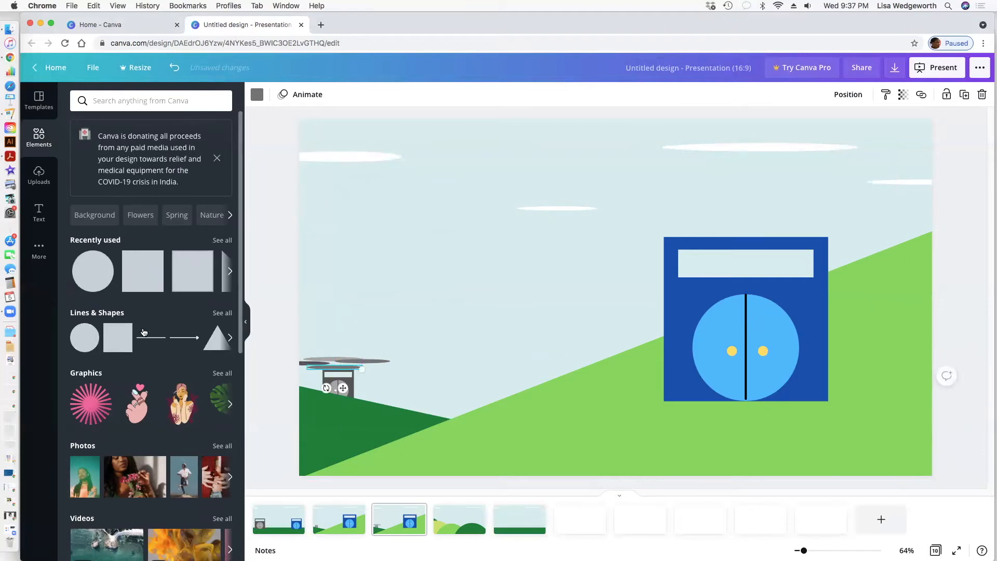
{"action": "left_click", "coordinate": [257, 95]}
{"action": "left_click", "coordinate": [81, 314]}
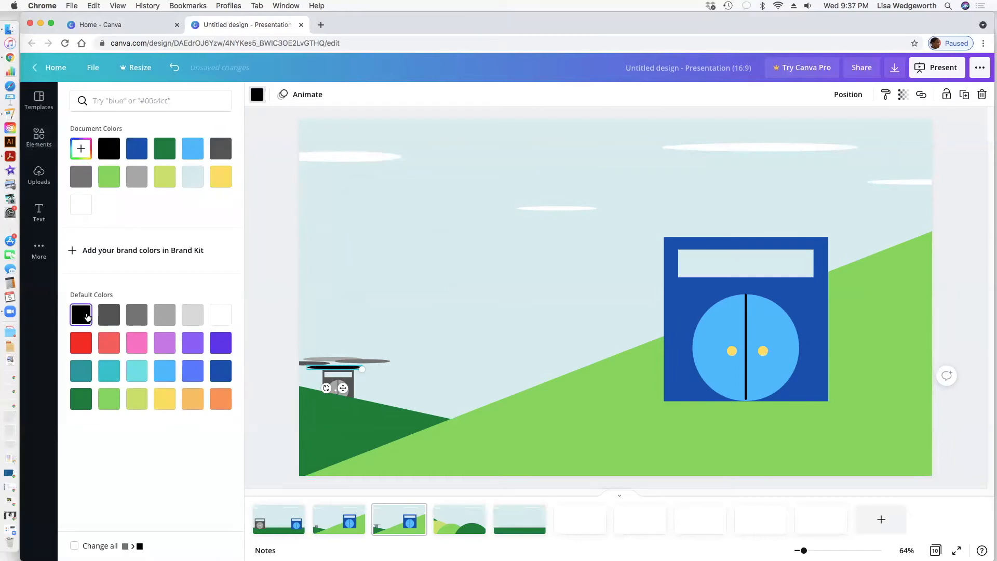
{"action": "left_click", "coordinate": [427, 378]}
Step: Try sending the black ellipse to the back of the scene
{"action": "left_click", "coordinate": [341, 367]}
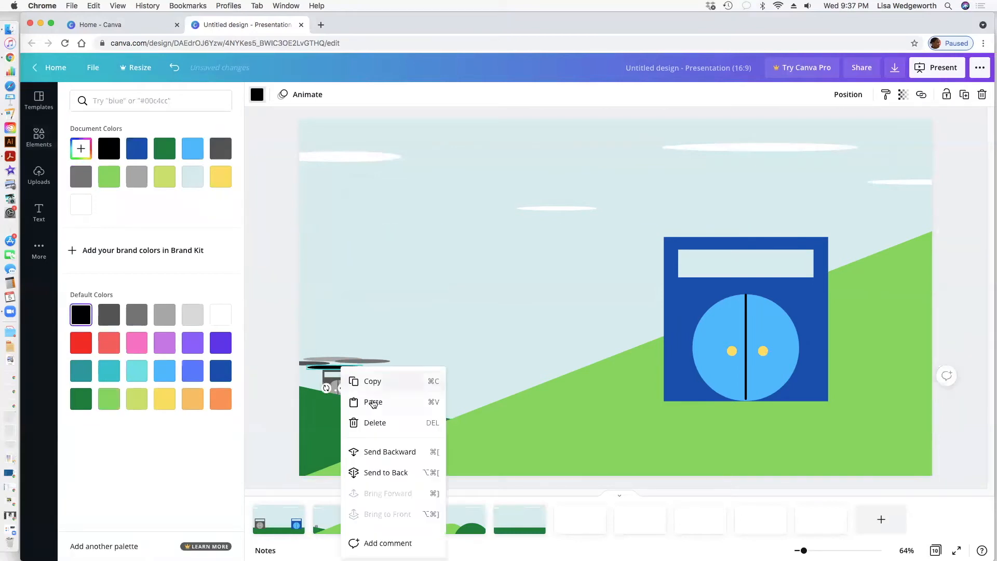
{"action": "left_click", "coordinate": [386, 472]}
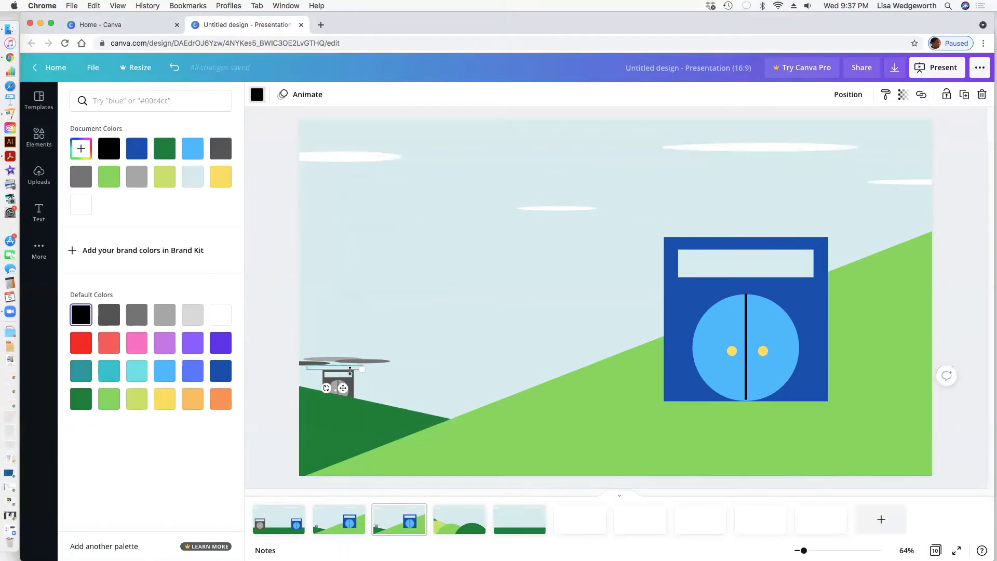
{"action": "left_click_drag", "start_coordinate": [347, 366], "coordinate": [345, 369]}
Step: Send the black ellipse backward one layer and raise it to the top of the gray cloud cluster
{"action": "right_click", "coordinate": [351, 367]}
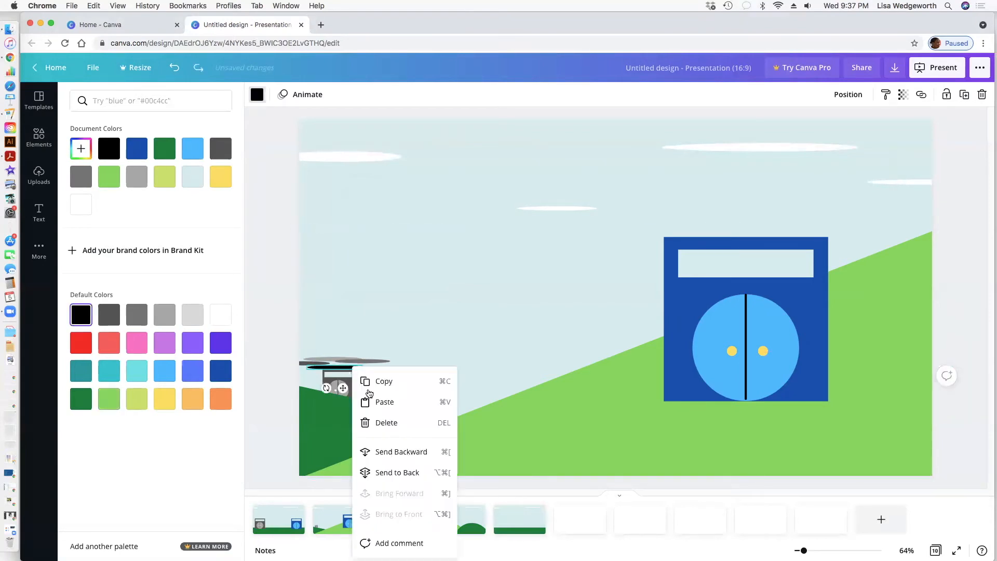
{"action": "left_click", "coordinate": [389, 451]}
{"action": "left_click", "coordinate": [410, 371]}
{"action": "mouse_move", "coordinate": [347, 369]}
{"action": "left_mouse_down"}
{"action": "mouse_move", "coordinate": [325, 363]}
{"action": "mouse_move", "coordinate": [345, 356]}
{"action": "left_mouse_up"}
{"action": "left_click", "coordinate": [387, 359]}
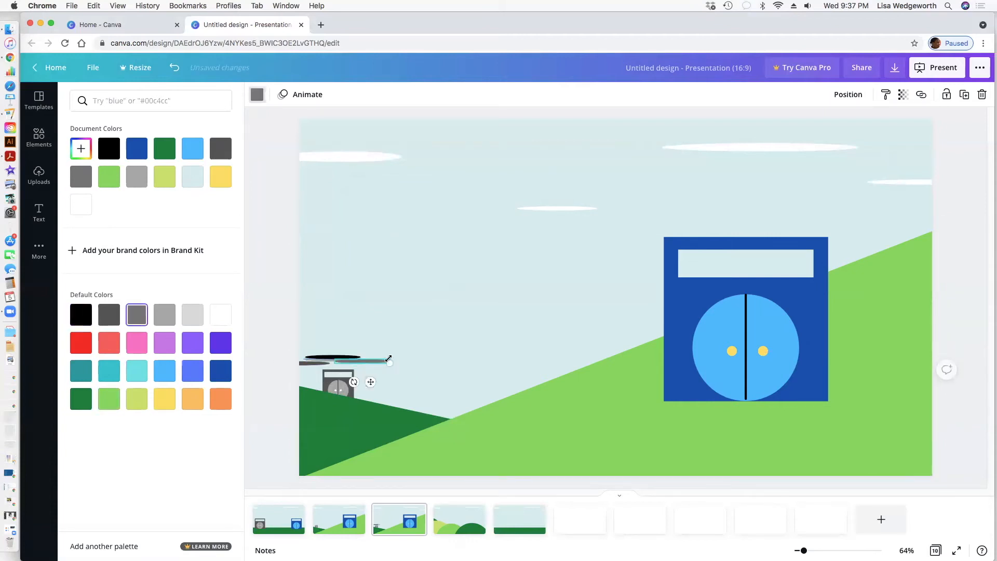
Step: Change the stacking order of the black ellipse within the cloud cluster above the gray house
{"action": "left_click", "coordinate": [284, 354]}
{"action": "left_click", "coordinate": [330, 358]}
{"action": "left_click", "coordinate": [329, 358]}
{"action": "right_click", "coordinate": [329, 358]}
{"action": "left_click", "coordinate": [385, 440]}
{"action": "left_click", "coordinate": [448, 364]}
{"action": "left_click", "coordinate": [329, 360]}
{"action": "left_click", "coordinate": [412, 338]}
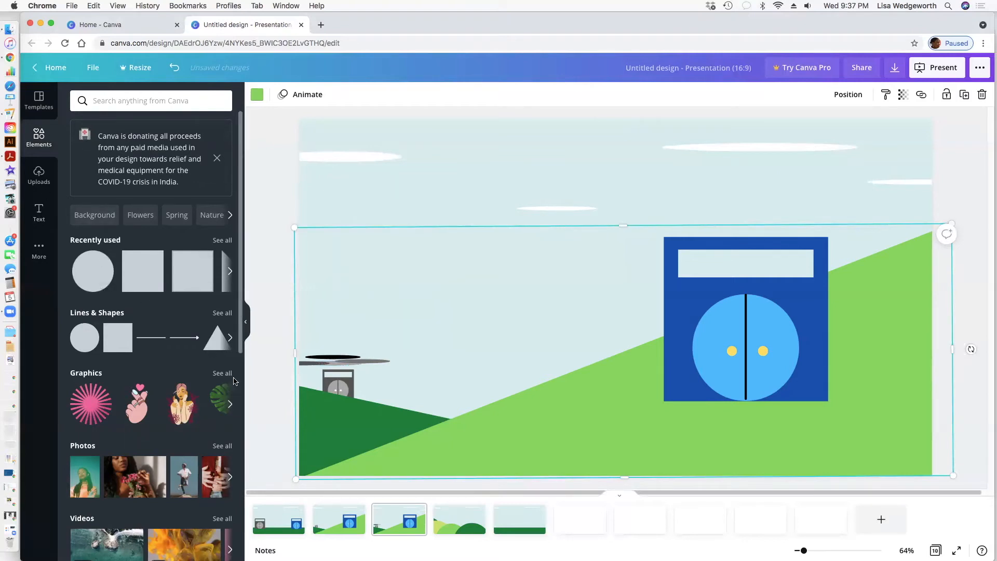
{"action": "left_click", "coordinate": [627, 216]}
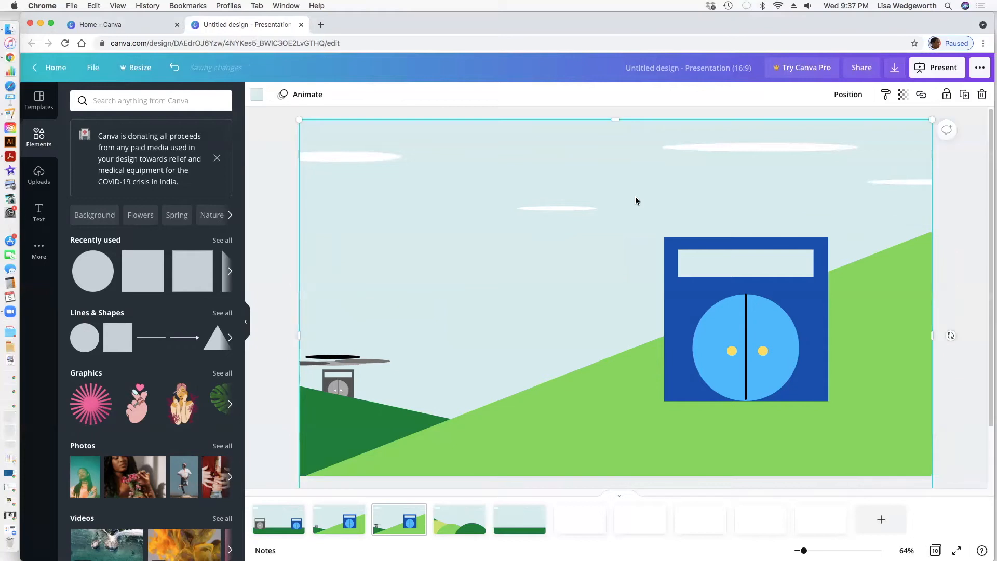
Step: Move the blue house and its light window strip lower on the light green slope
{"action": "left_click", "coordinate": [812, 332]}
{"action": "left_click_drag", "start_coordinate": [811, 337], "coordinate": [808, 372]}
{"action": "left_click", "coordinate": [768, 279]}
{"action": "left_click_drag", "start_coordinate": [768, 280], "coordinate": [765, 307]}
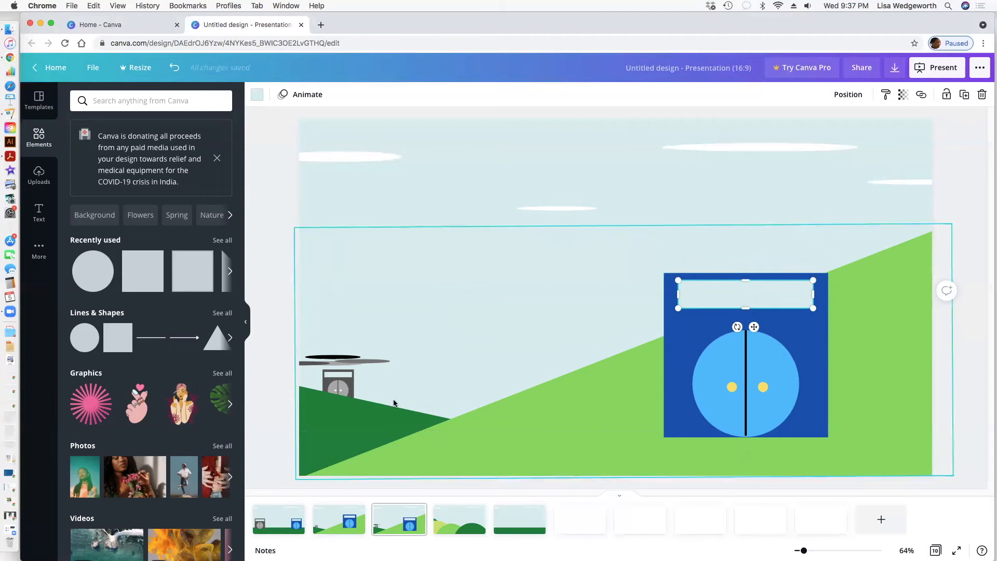
Step: Try placing a right triangle, shrunk and rotated, over the right half of the blue house's window
{"action": "left_click", "coordinate": [223, 313]}
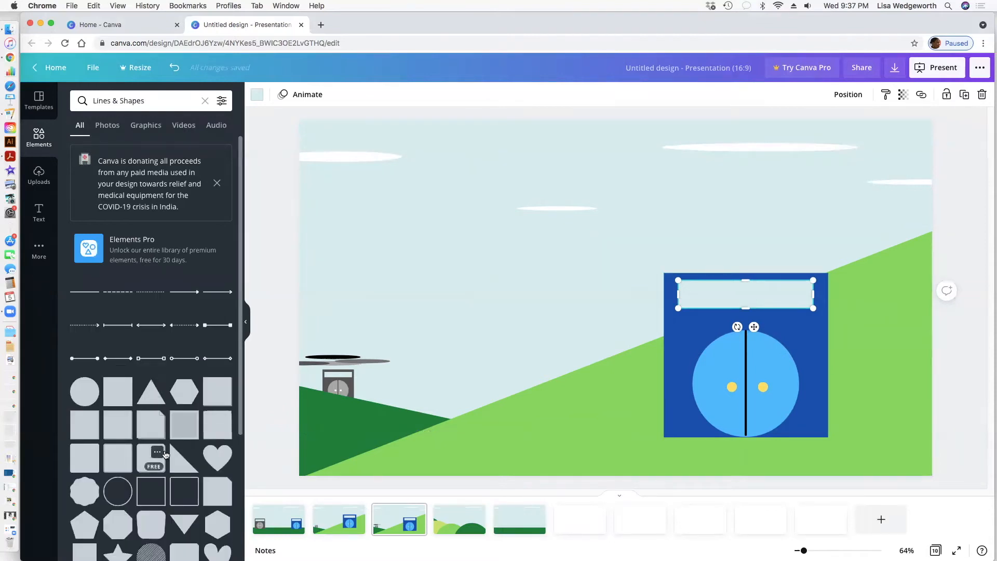
{"action": "left_click", "coordinate": [182, 458]}
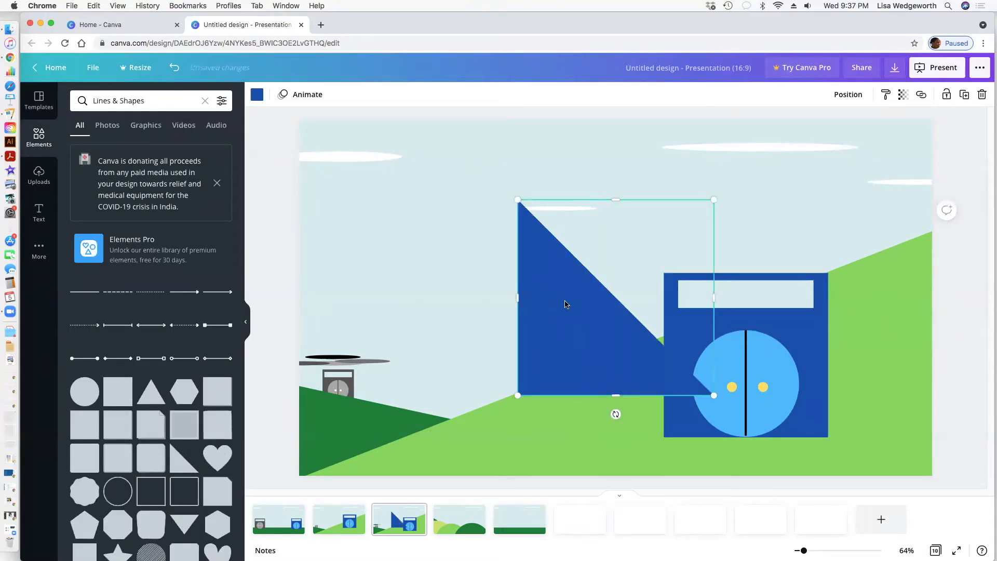
{"action": "left_click_drag", "start_coordinate": [615, 414], "coordinate": [673, 299]}
{"action": "left_click_drag", "start_coordinate": [580, 260], "coordinate": [607, 300]}
{"action": "left_click_drag", "start_coordinate": [633, 336], "coordinate": [760, 318]}
{"action": "left_click", "coordinate": [568, 322]}
{"action": "left_click", "coordinate": [637, 317]}
{"action": "left_click_drag", "start_coordinate": [638, 318], "coordinate": [746, 303]}
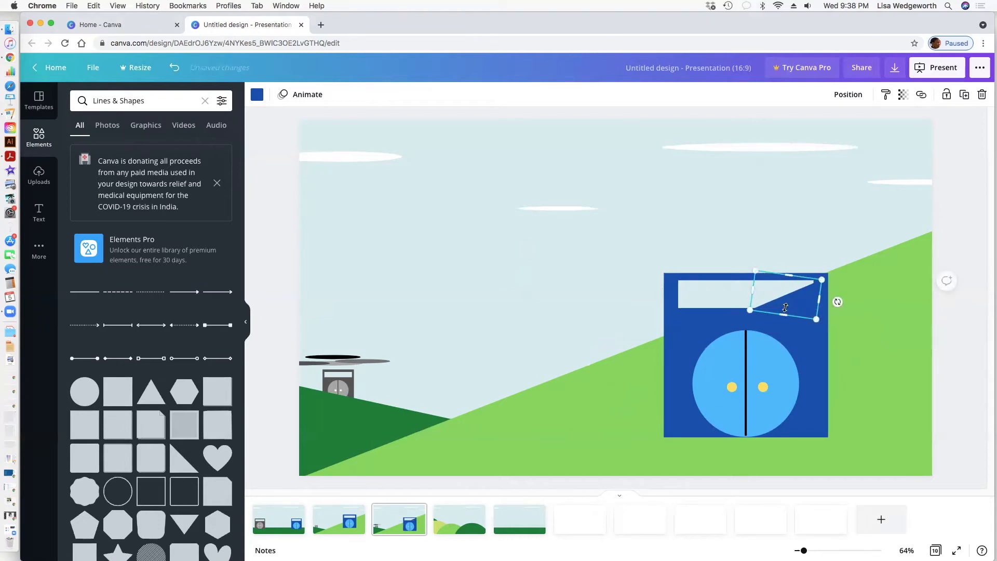
Step: Adjust the small tilted triangle's position and size over the window, and delete it
{"action": "left_click", "coordinate": [799, 262]}
{"action": "left_click", "coordinate": [800, 295]}
{"action": "left_click_drag", "start_coordinate": [800, 294], "coordinate": [798, 294]}
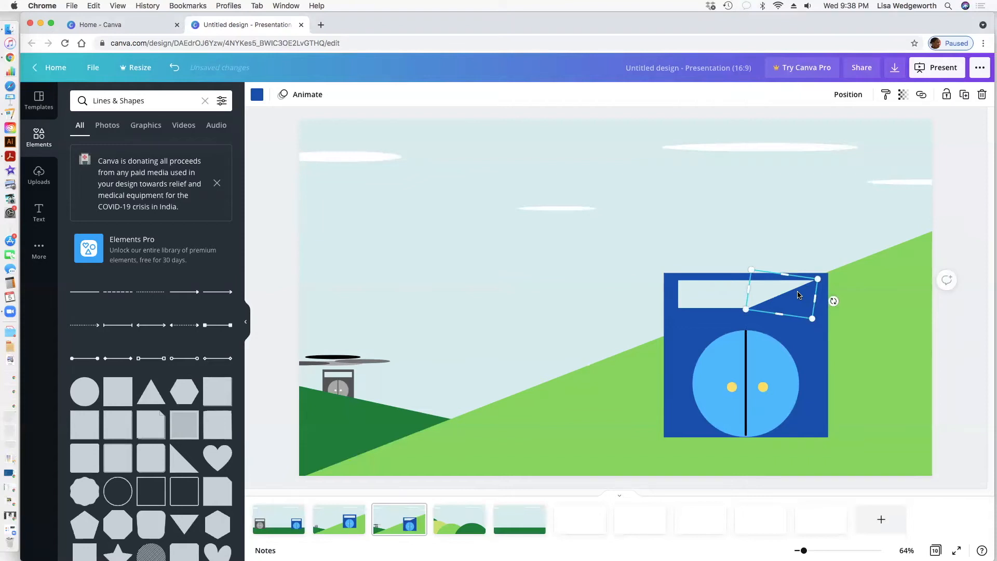
{"action": "mouse_move", "coordinate": [795, 300]}
{"action": "left_mouse_down"}
{"action": "mouse_move", "coordinate": [712, 318]}
{"action": "mouse_move", "coordinate": [732, 296]}
{"action": "mouse_move", "coordinate": [796, 296]}
{"action": "mouse_move", "coordinate": [798, 306]}
{"action": "left_mouse_up"}
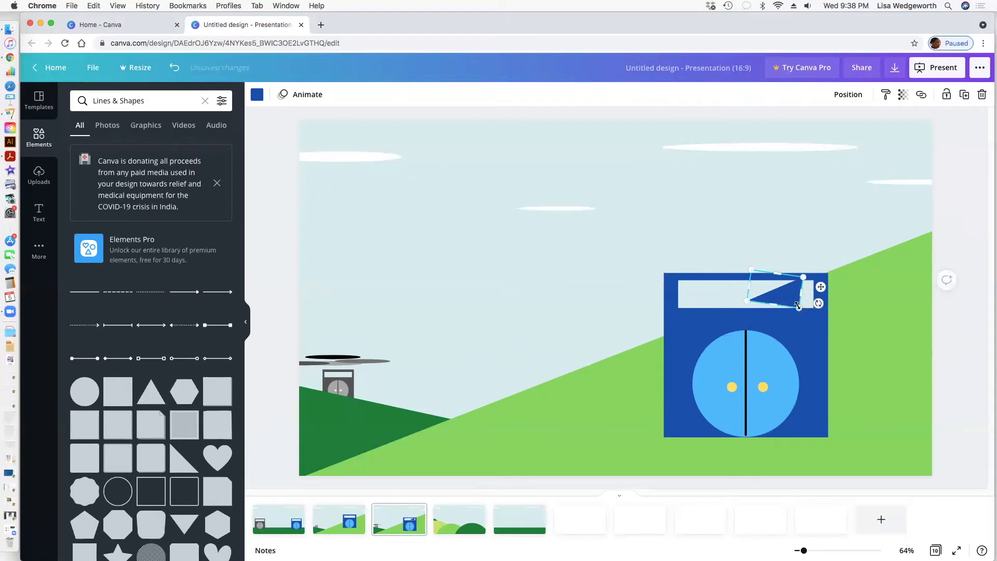
{"action": "key", "text": "Delete"}
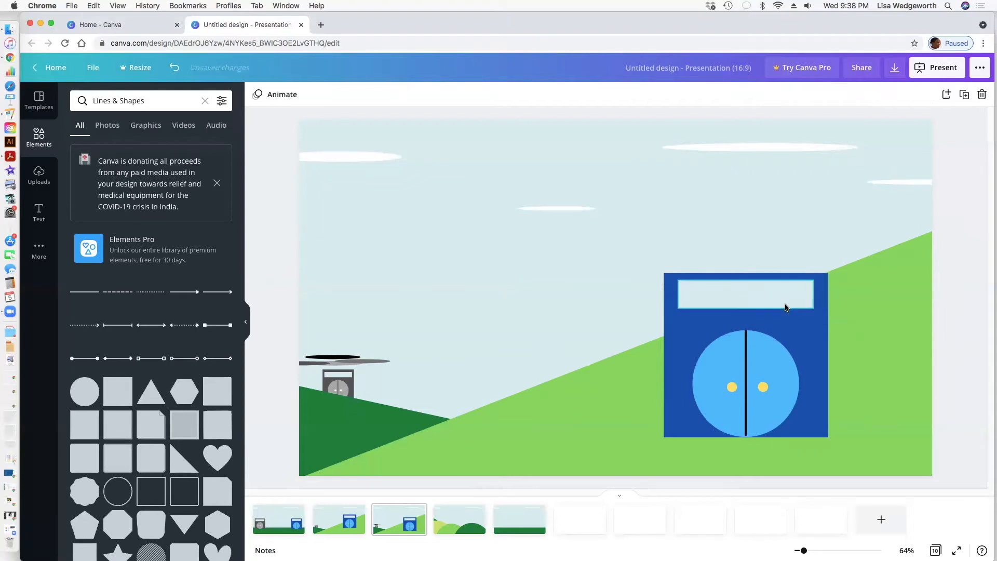
Step: Try placing a square, squashed and tilted into a small rectangle, over the window's right end
{"action": "left_click", "coordinate": [123, 386]}
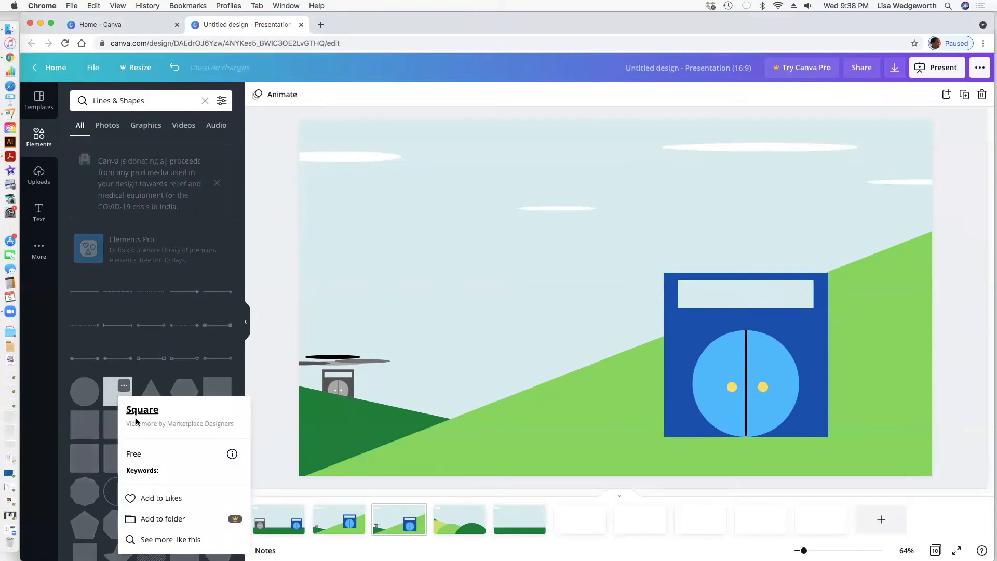
{"action": "left_click_drag", "start_coordinate": [115, 392], "coordinate": [388, 314]}
{"action": "left_click_drag", "start_coordinate": [539, 361], "coordinate": [802, 298]}
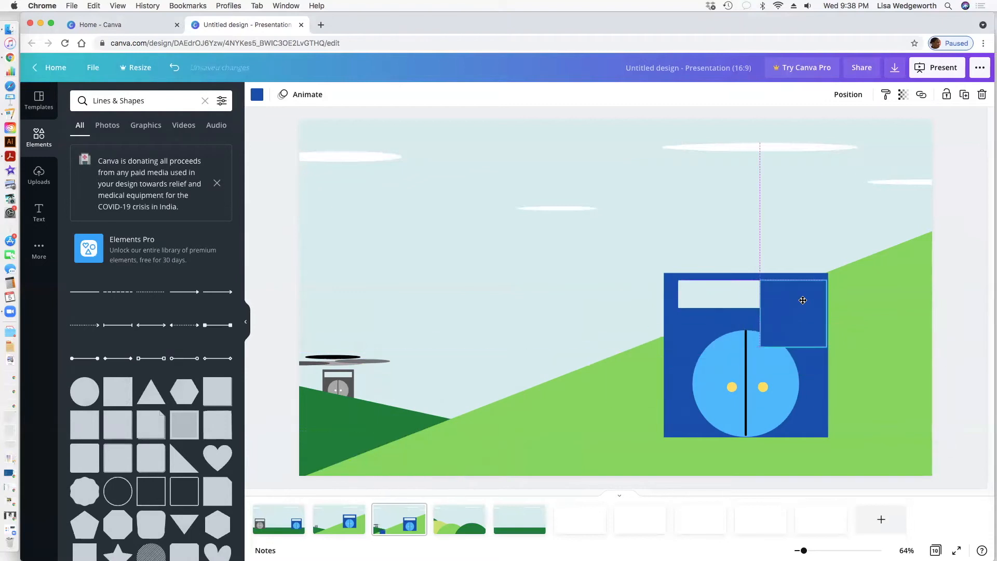
{"action": "left_click_drag", "start_coordinate": [794, 351], "coordinate": [790, 326]}
{"action": "left_click_drag", "start_coordinate": [793, 290], "coordinate": [797, 294]}
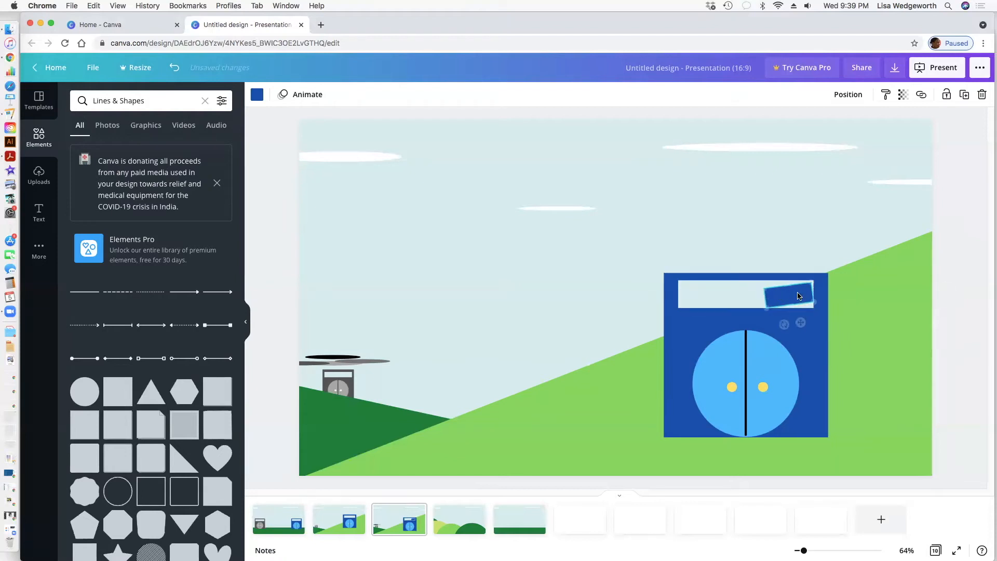
Step: Color the tilted rectangle light green and enlarge it to about 188 by 78
{"action": "left_click", "coordinate": [256, 94]}
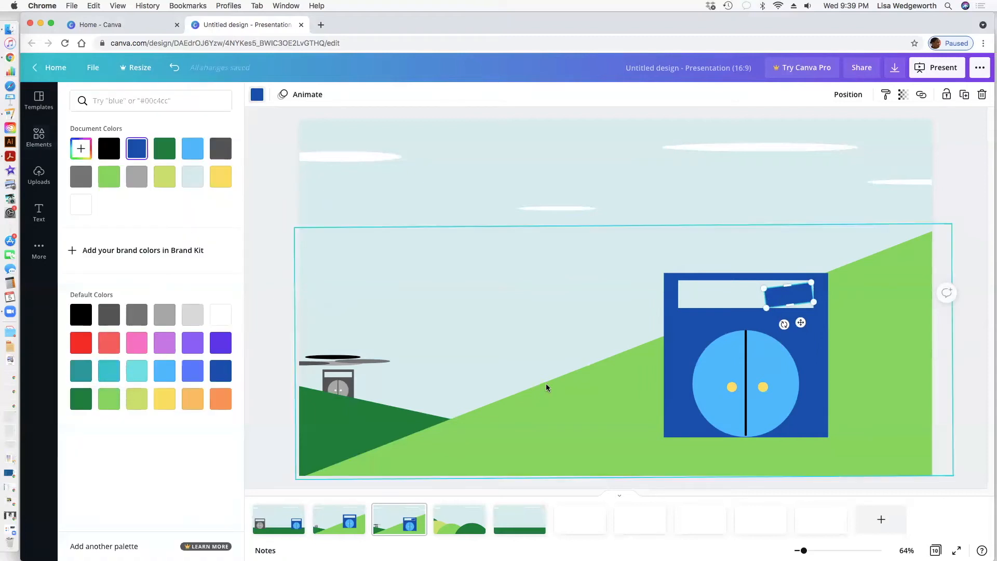
{"action": "left_click", "coordinate": [104, 400]}
{"action": "left_click", "coordinate": [848, 300]}
{"action": "left_click", "coordinate": [803, 294]}
{"action": "left_click_drag", "start_coordinate": [794, 295], "coordinate": [759, 312]}
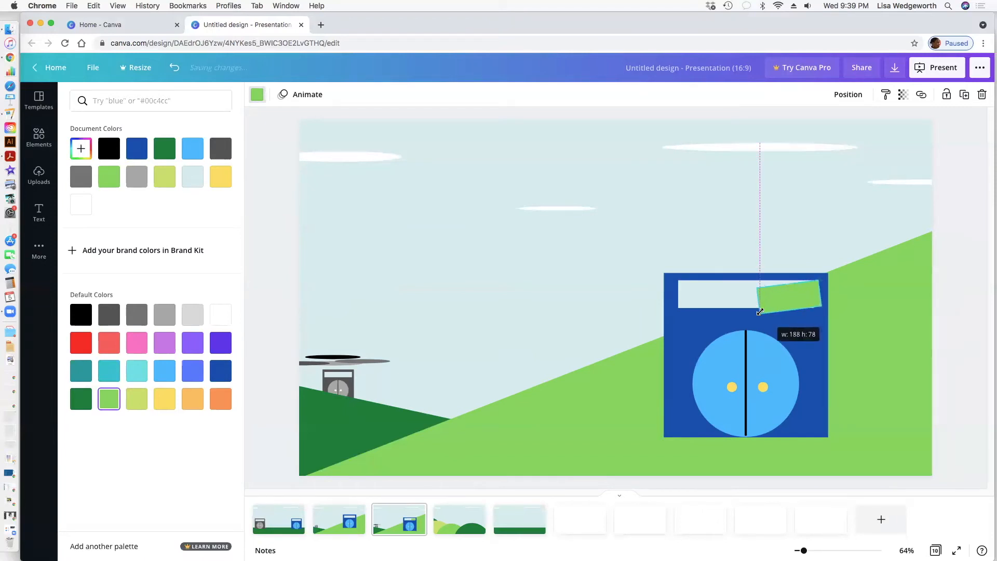
Step: Shrink the tilted green rectangle inside the window's right end, and delete it
{"action": "left_click", "coordinate": [715, 296]}
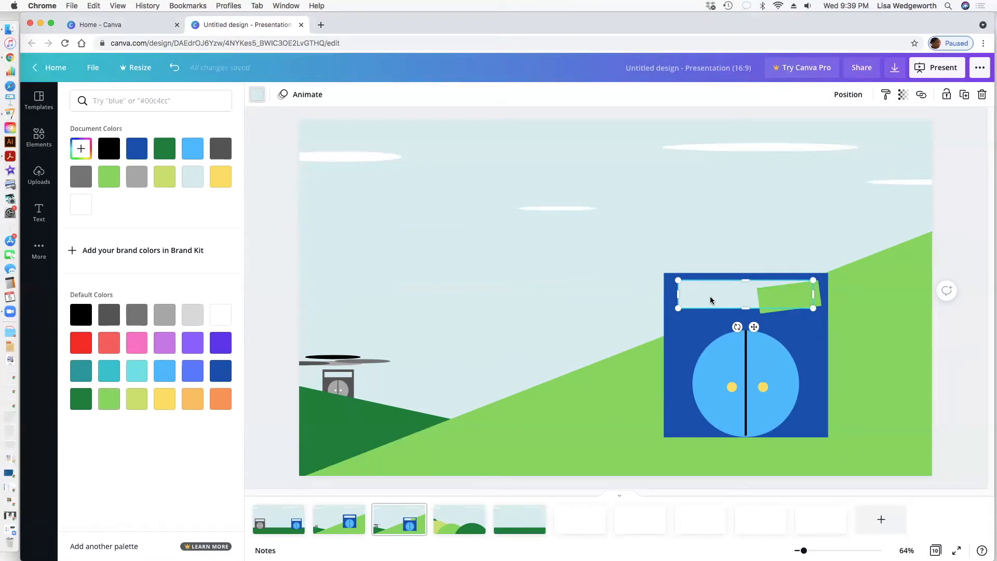
{"action": "right_click", "coordinate": [710, 300]}
{"action": "left_click", "coordinate": [695, 299]}
{"action": "mouse_move", "coordinate": [781, 297]}
{"action": "left_mouse_down"}
{"action": "mouse_move", "coordinate": [812, 303]}
{"action": "mouse_move", "coordinate": [797, 296]}
{"action": "left_mouse_up"}
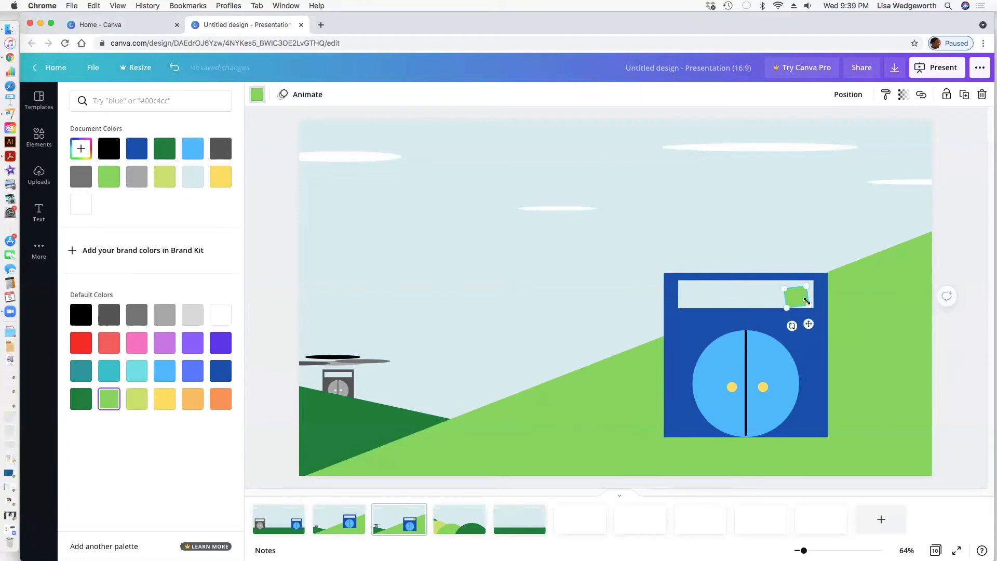
{"action": "key", "text": "Delete"}
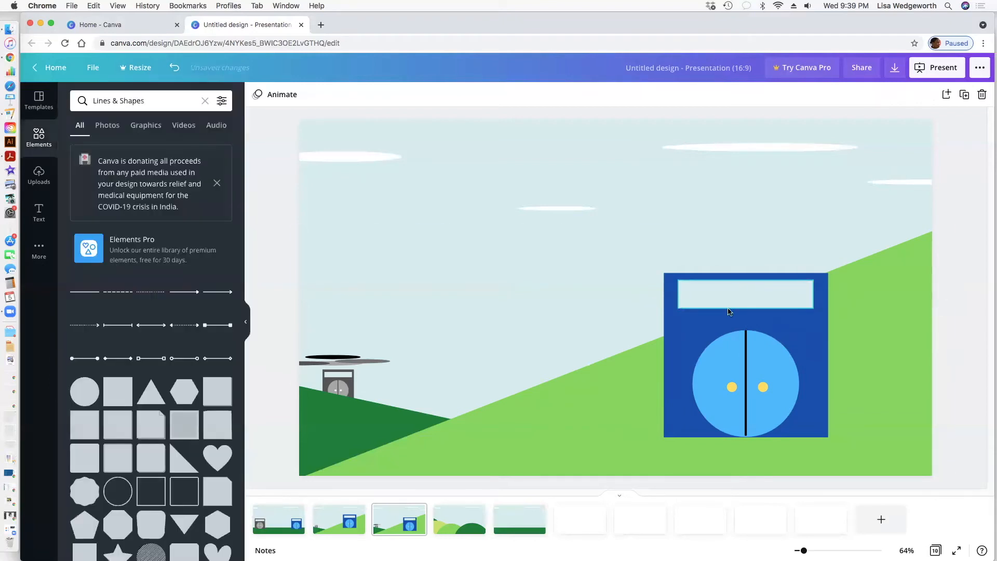
Step: Place a right triangle, rotated to about -91° and stretched lengthwise, over the lower right of the blue house's window
{"action": "left_click", "coordinate": [175, 463]}
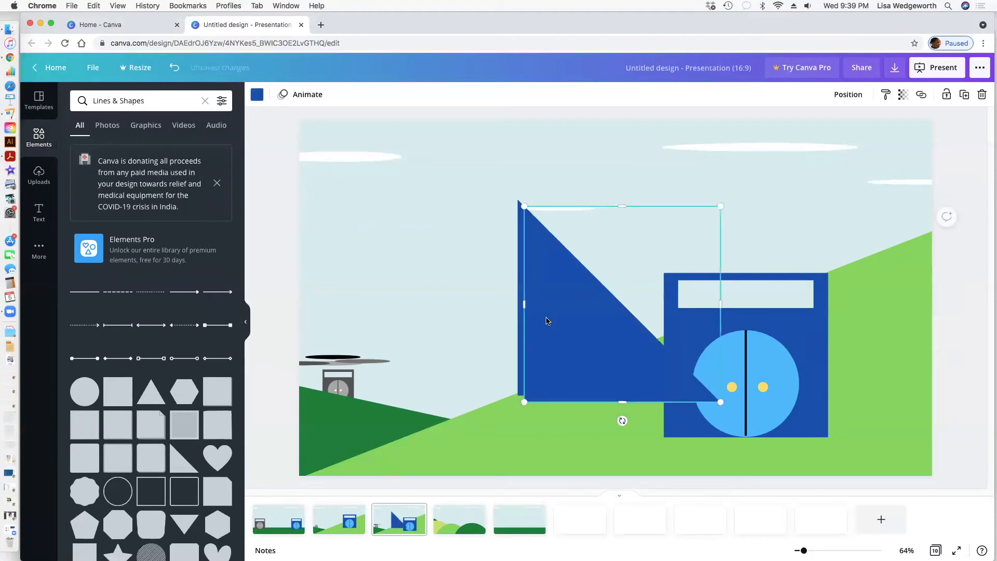
{"action": "key", "text": "Escape"}
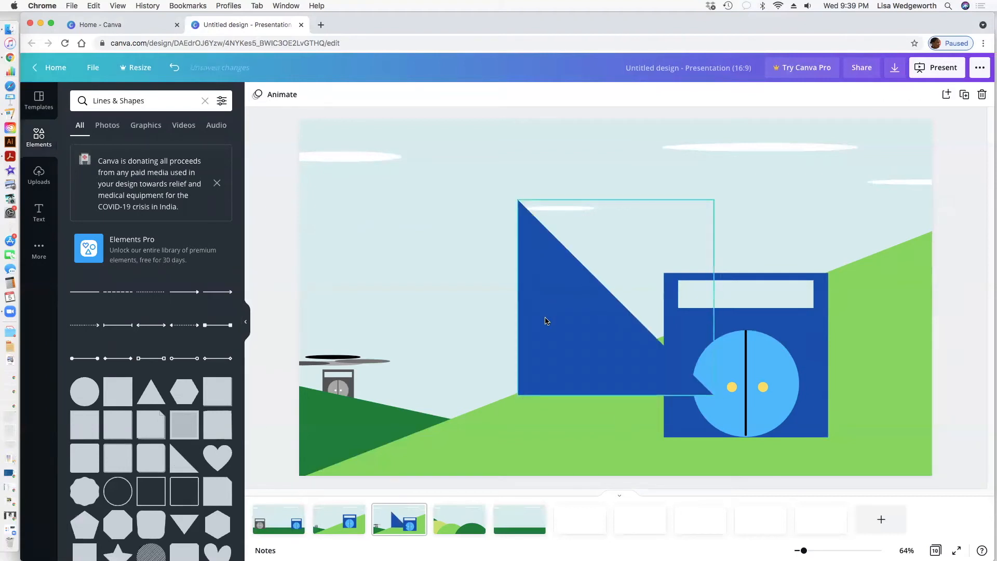
{"action": "left_click", "coordinate": [612, 372]}
{"action": "left_click_drag", "start_coordinate": [615, 414], "coordinate": [665, 295]}
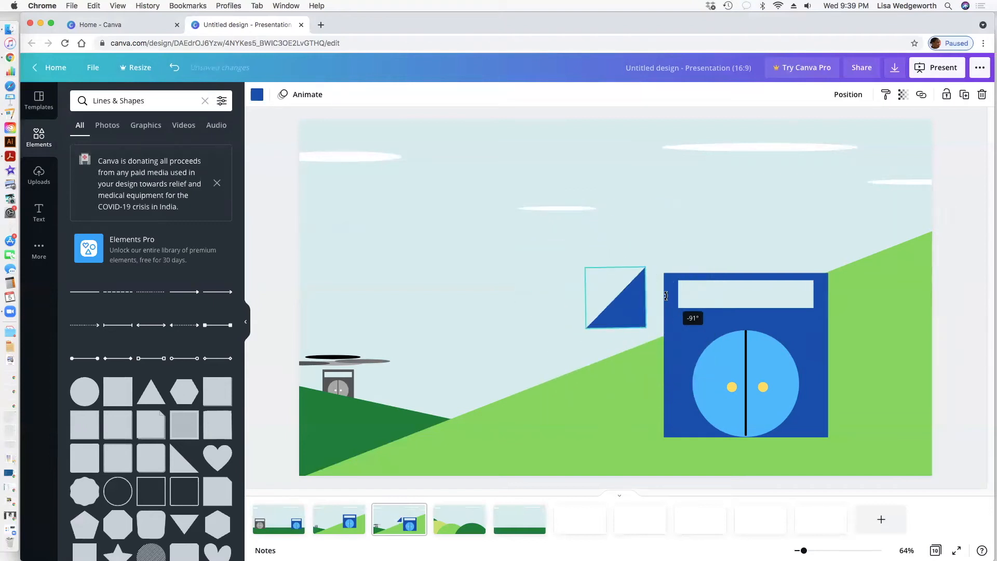
{"action": "left_click_drag", "start_coordinate": [586, 297], "coordinate": [521, 294]}
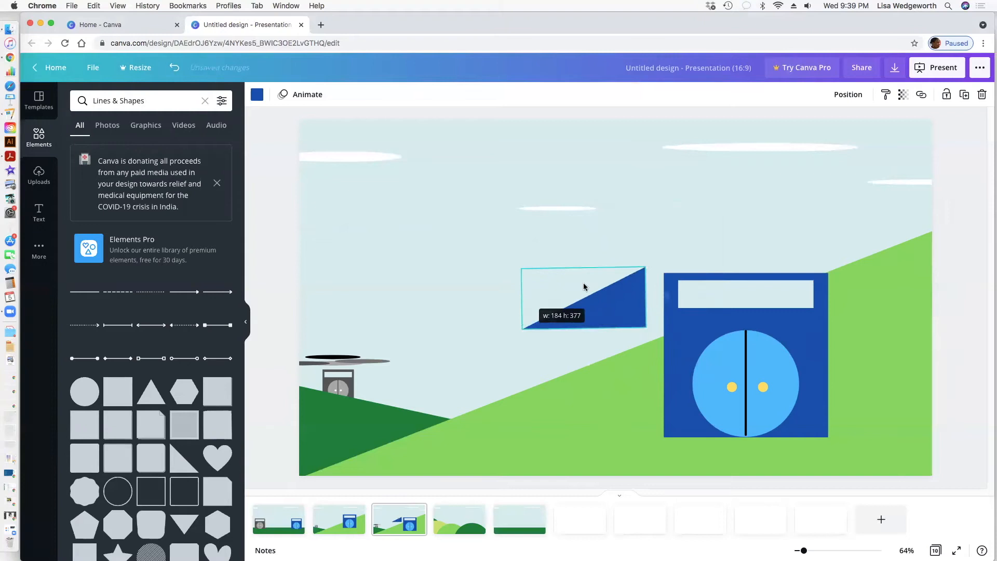
{"action": "left_click_drag", "start_coordinate": [583, 269], "coordinate": [749, 306]}
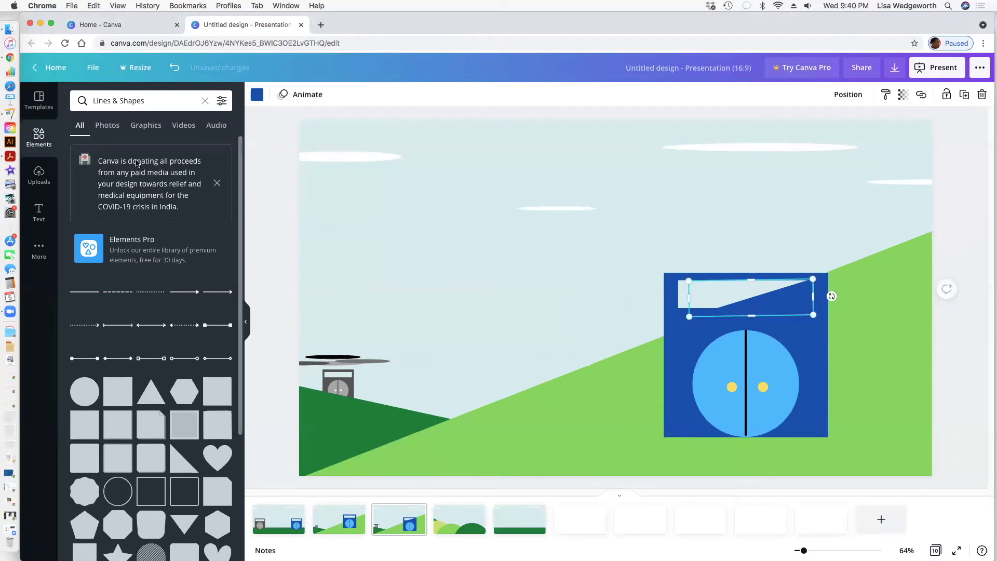
Step: Color the window's triangle light green and shorten it to about 109 by 302
{"action": "left_click", "coordinate": [257, 93]}
{"action": "left_click", "coordinate": [109, 399]}
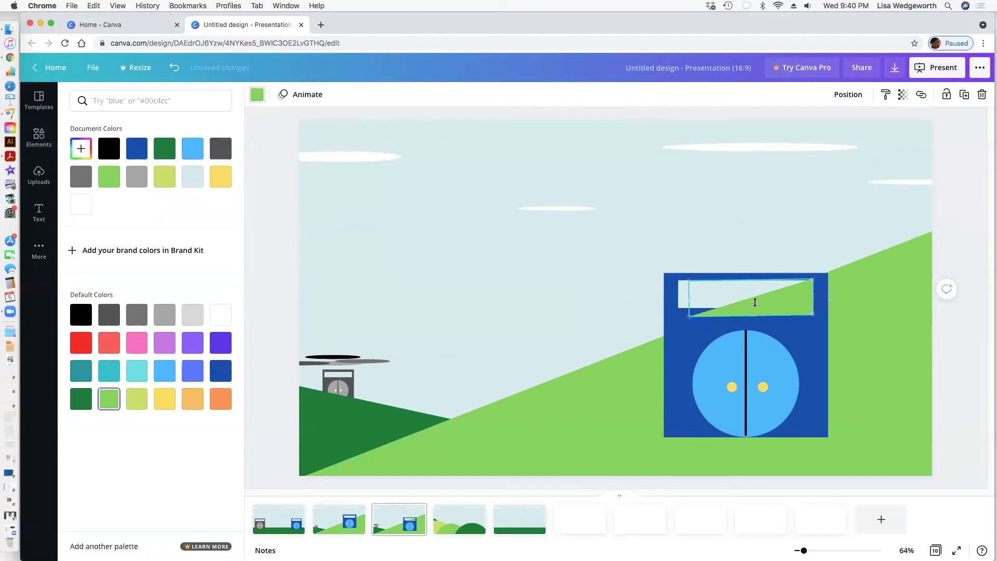
{"action": "left_click_drag", "start_coordinate": [688, 296], "coordinate": [710, 294]}
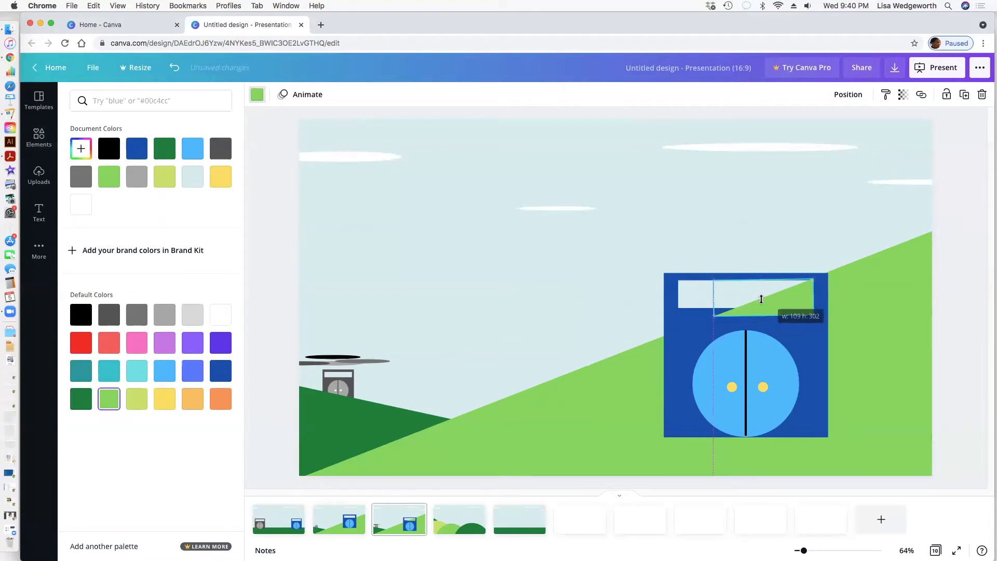
Step: Flatten the green triangle outside the house and refit it into the window at about 79 by 326
{"action": "left_click_drag", "start_coordinate": [748, 296], "coordinate": [390, 276]}
{"action": "left_click", "coordinate": [533, 275]}
{"action": "left_click", "coordinate": [567, 287]}
{"action": "left_click_drag", "start_coordinate": [512, 293], "coordinate": [513, 295]}
{"action": "left_click_drag", "start_coordinate": [513, 258], "coordinate": [513, 259]}
{"action": "left_click_drag", "start_coordinate": [632, 292], "coordinate": [512, 258]}
{"action": "left_click_drag", "start_coordinate": [500, 271], "coordinate": [800, 294]}
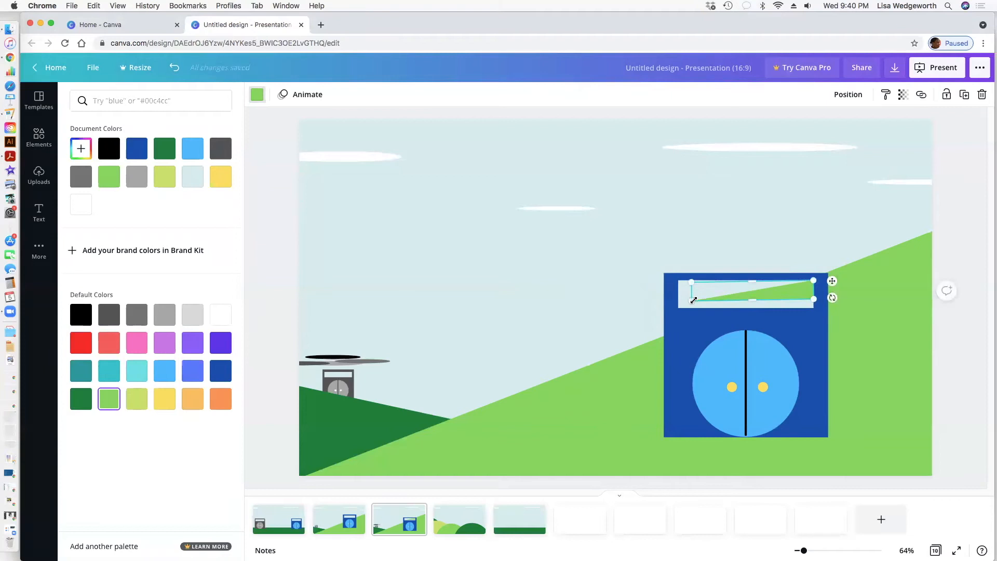
{"action": "left_click_drag", "start_coordinate": [694, 303], "coordinate": [754, 307]}
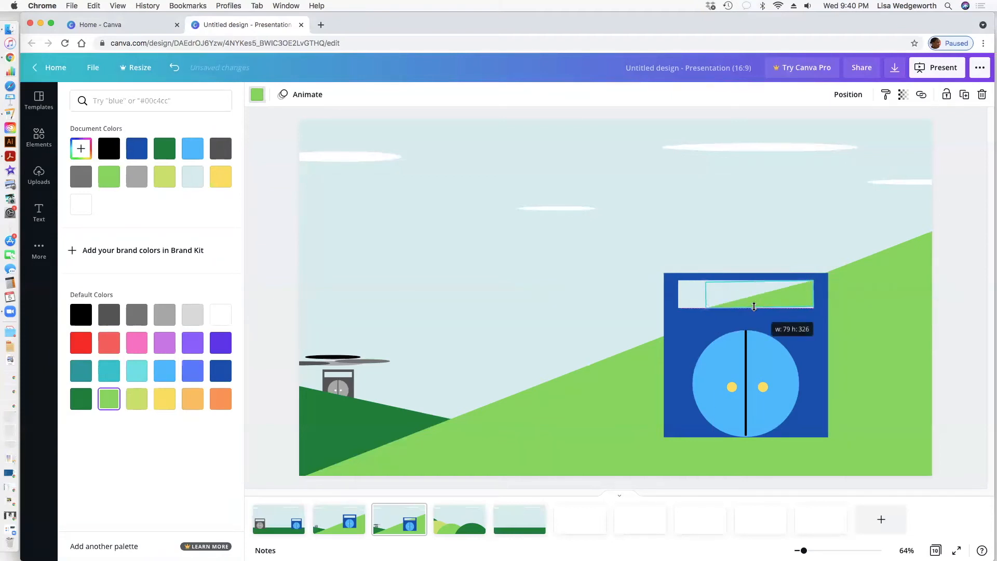
Step: Straighten the green triangle and nudge it flush with the window's lower right corner
{"action": "left_click", "coordinate": [867, 306]}
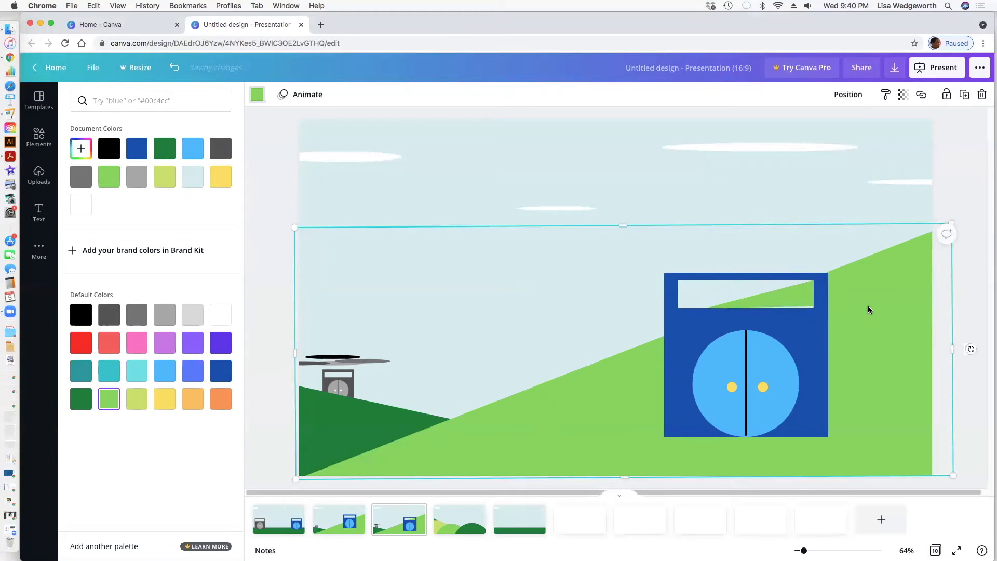
{"action": "left_click", "coordinate": [777, 304]}
{"action": "left_click_drag", "start_coordinate": [778, 304], "coordinate": [776, 299]}
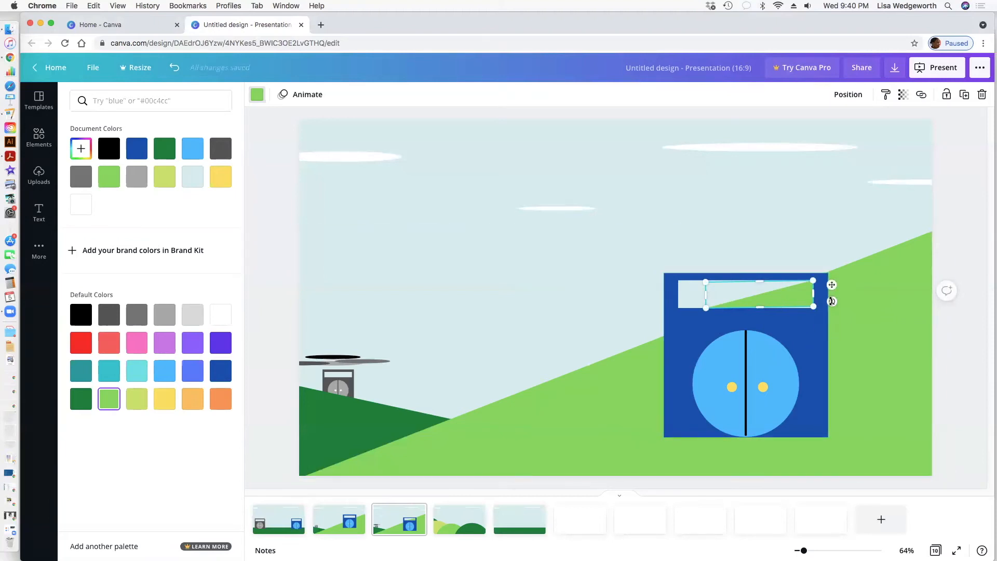
{"action": "left_click_drag", "start_coordinate": [831, 301], "coordinate": [797, 302]}
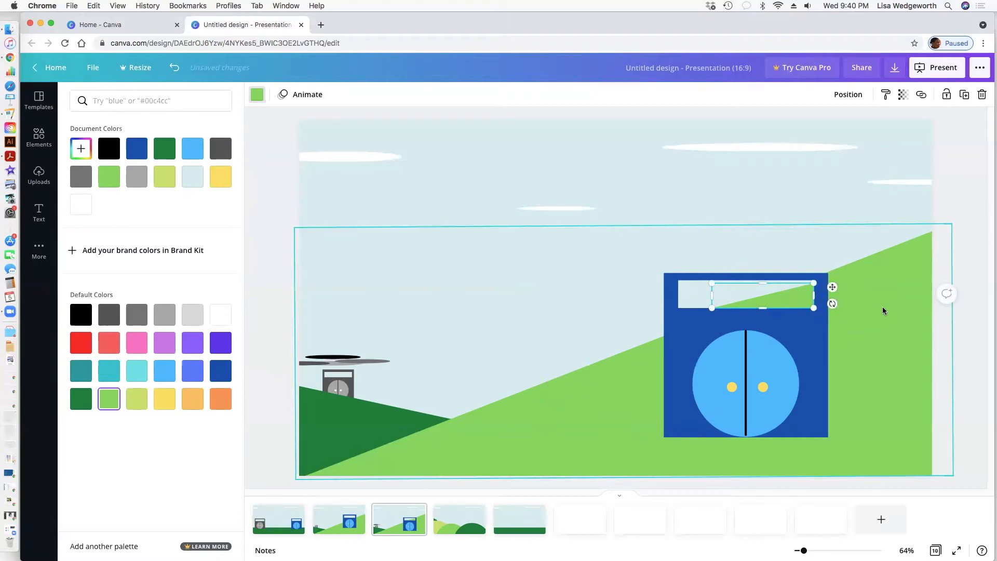
{"action": "left_click_drag", "start_coordinate": [801, 299], "coordinate": [761, 308]}
Step: Rotate the large light green hill slightly clockwise and extend it past the page's left edge
{"action": "left_click", "coordinate": [864, 313]}
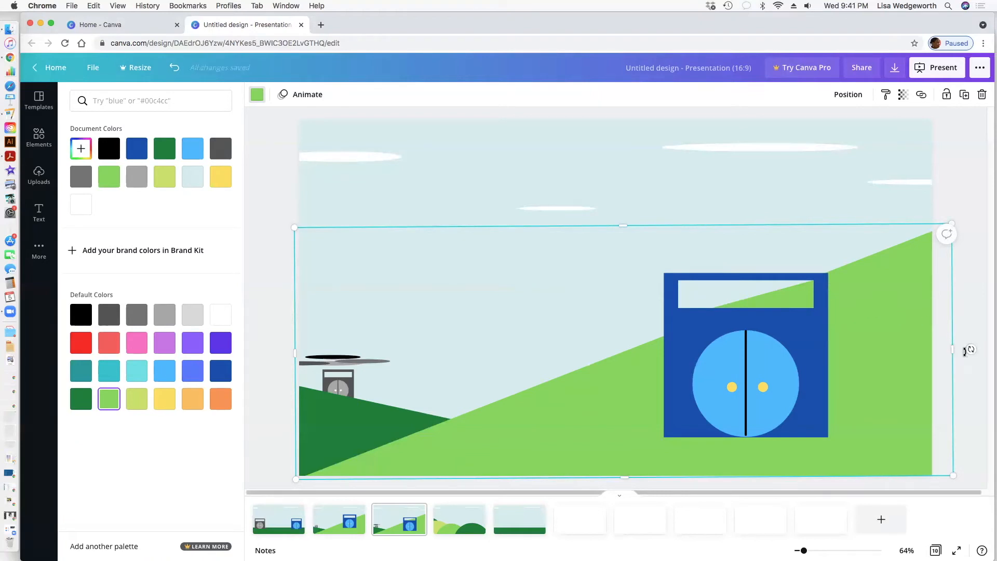
{"action": "left_click_drag", "start_coordinate": [969, 348], "coordinate": [936, 358]}
{"action": "left_click_drag", "start_coordinate": [289, 463], "coordinate": [250, 471]}
{"action": "left_click", "coordinate": [973, 420]}
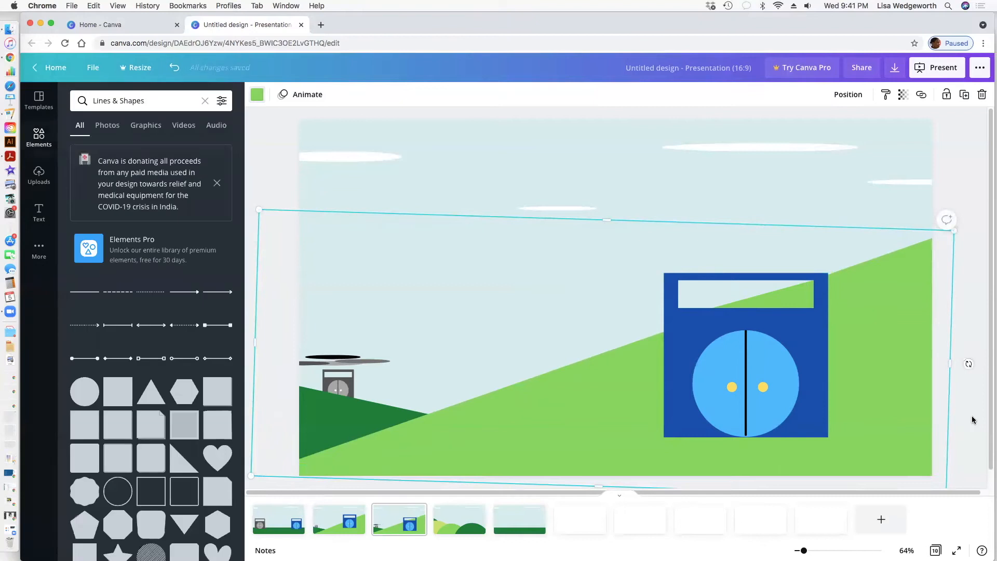
{"action": "left_click", "coordinate": [217, 187]}
{"action": "left_click", "coordinate": [38, 137]}
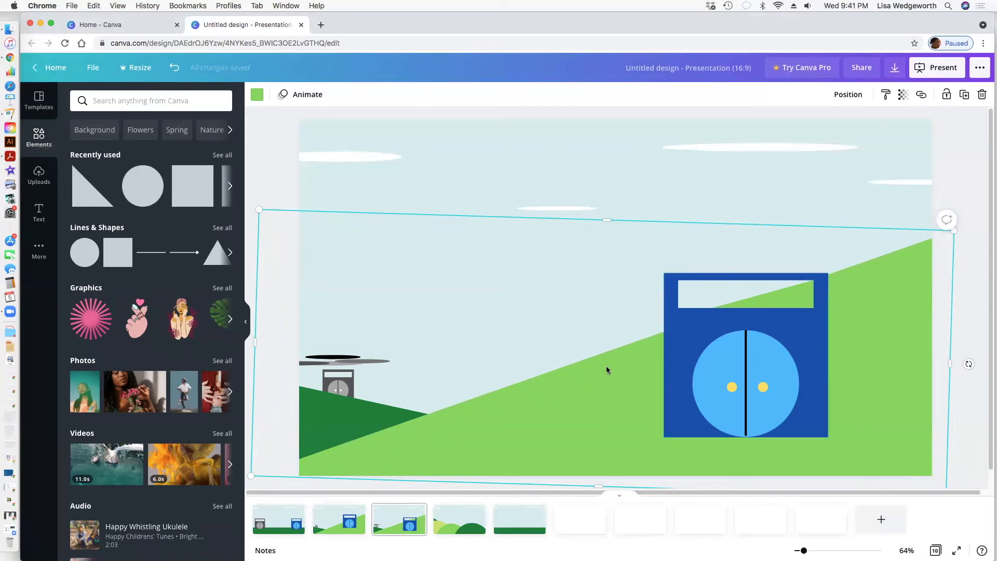
Step: Group the green triangle with the light window rectangle on the blue house
{"action": "left_click", "coordinate": [800, 296]}
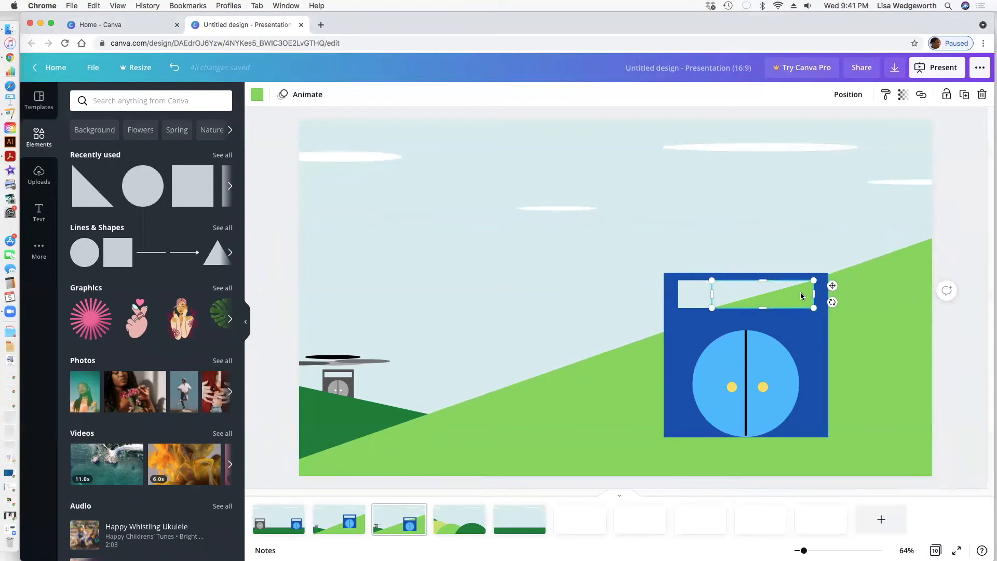
{"action": "left_click", "coordinate": [698, 300], "text": "shift"}
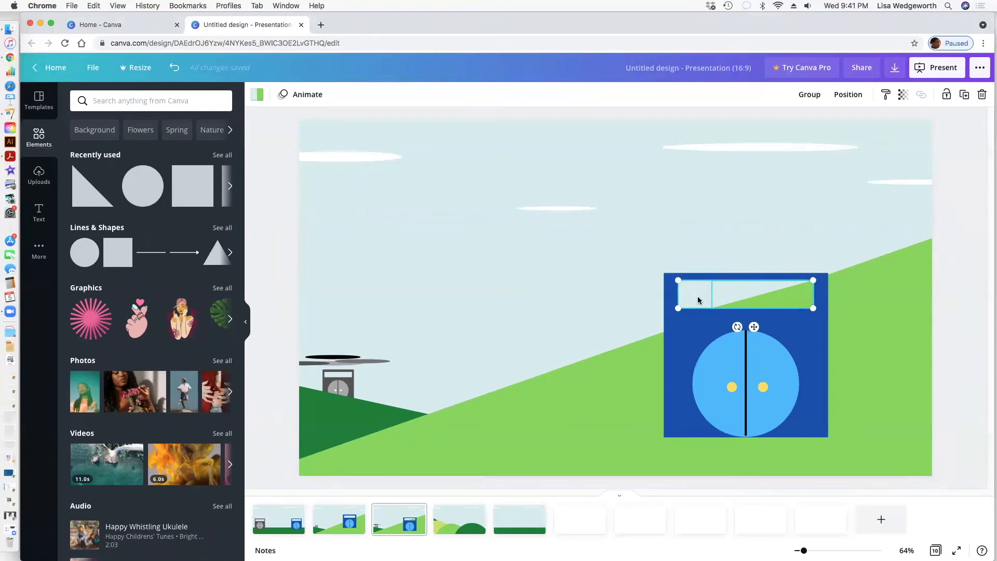
{"action": "left_click", "coordinate": [668, 299]}
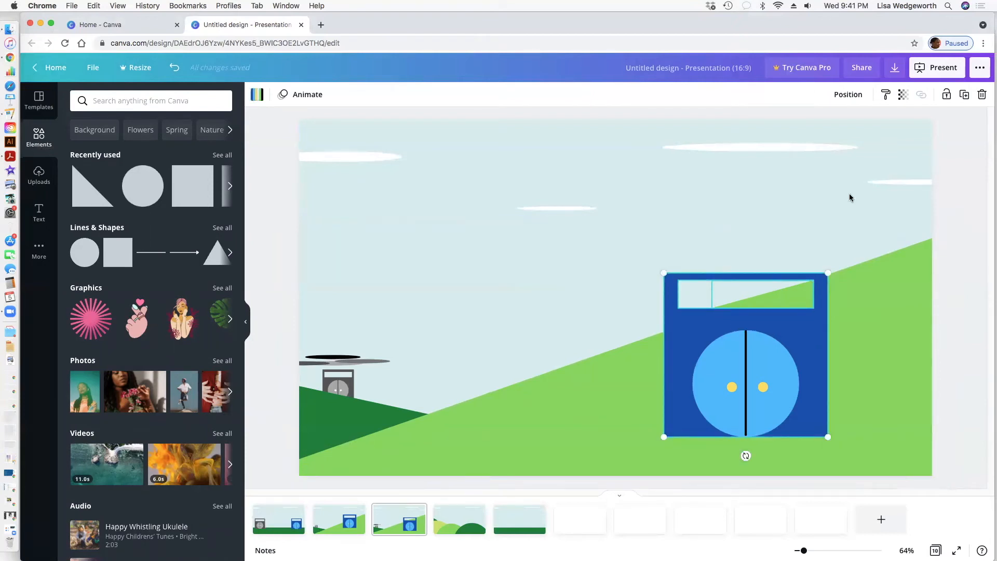
{"action": "left_click", "coordinate": [830, 275]}
{"action": "left_click", "coordinate": [730, 293]}
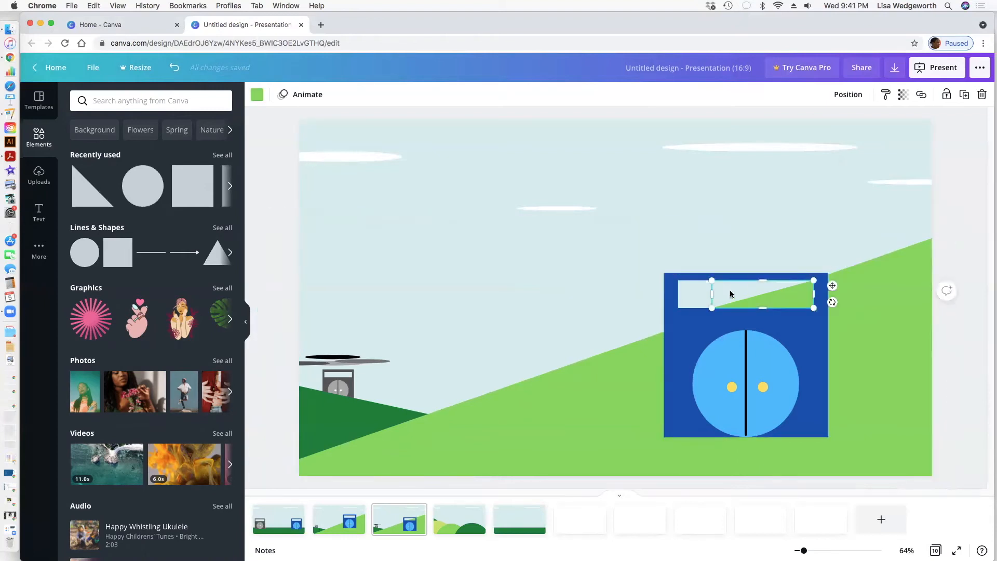
{"action": "left_click", "coordinate": [697, 294], "text": "shift"}
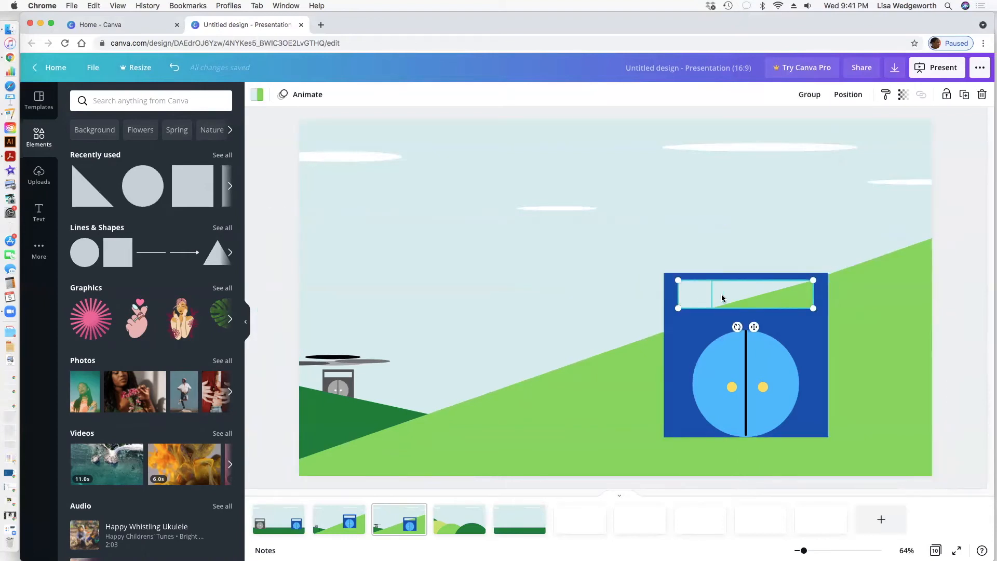
{"action": "left_click", "coordinate": [808, 94]}
{"action": "left_click", "coordinate": [701, 329]}
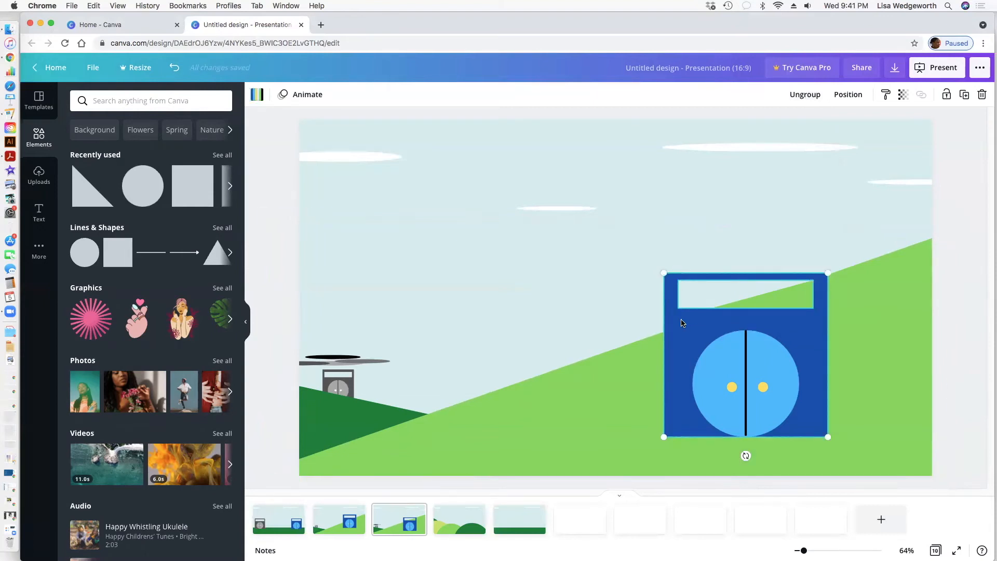
{"action": "left_click", "coordinate": [678, 289]}
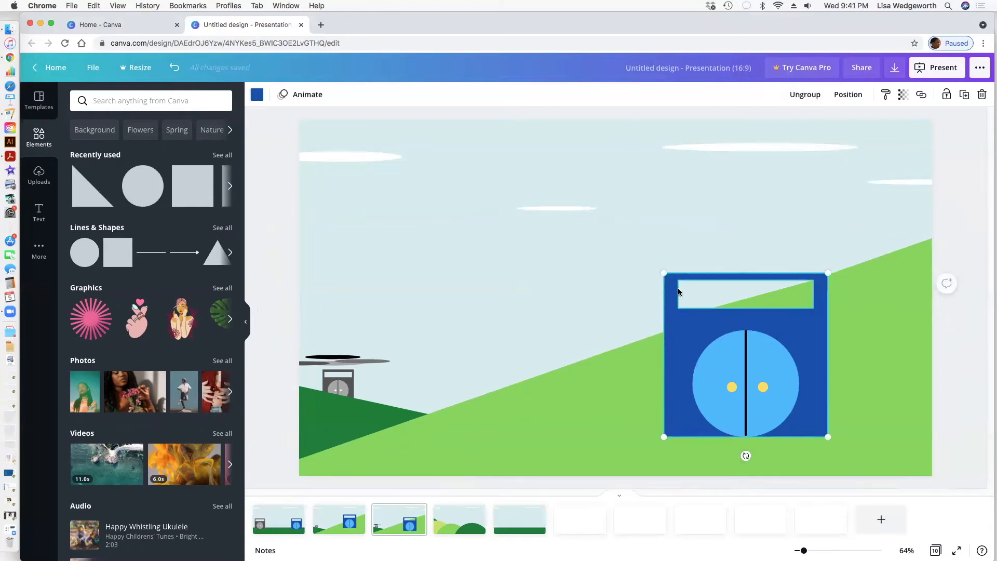
{"action": "left_click", "coordinate": [643, 276]}
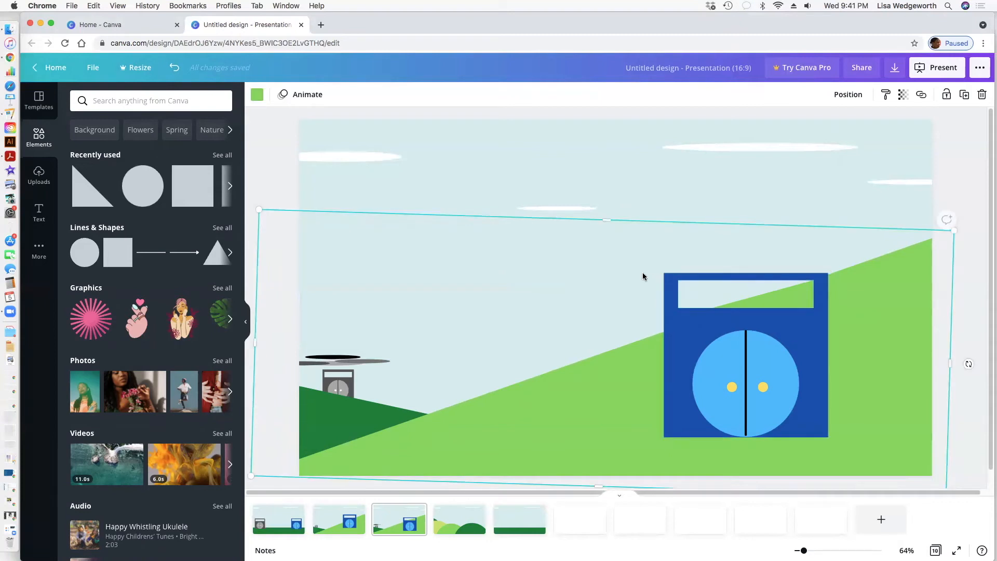
Step: Duplicate the long white cloud in the upper sky and place the copy over the area above the blue building
{"action": "left_click", "coordinate": [253, 177]}
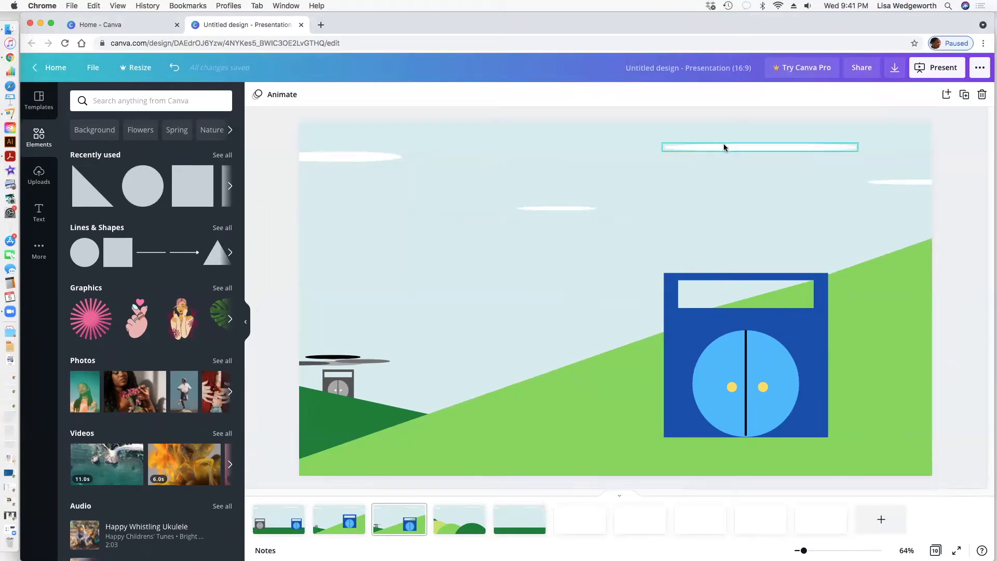
{"action": "left_click", "coordinate": [723, 147]}
{"action": "left_click_drag", "start_coordinate": [723, 147], "coordinate": [726, 156]}
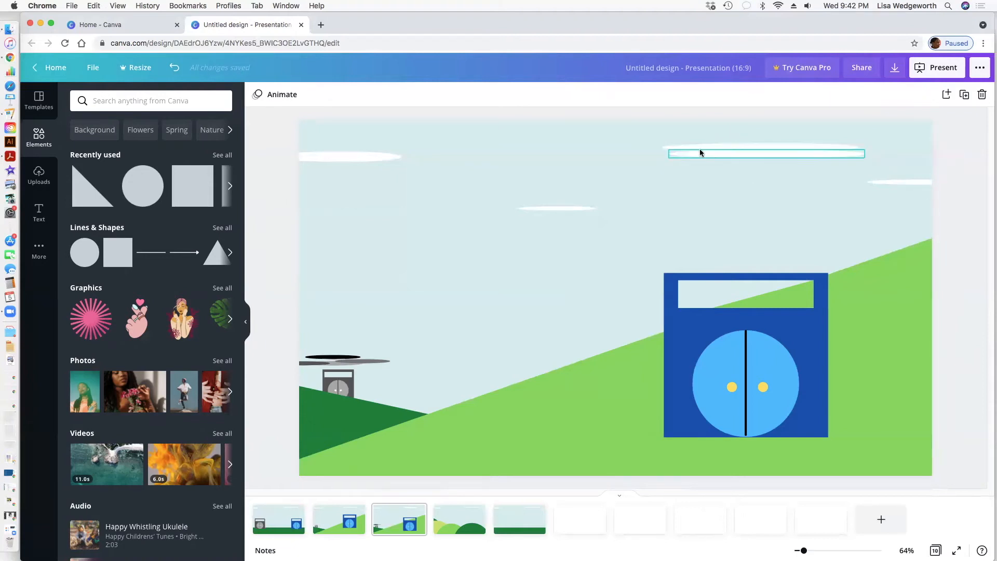
{"action": "left_click_drag", "start_coordinate": [717, 154], "coordinate": [622, 247]}
Step: Spread the original white clouds higher in the sky, shifting the small middle cloud and the long cloud to the left
{"action": "left_click", "coordinate": [558, 208]}
{"action": "left_click_drag", "start_coordinate": [558, 208], "coordinate": [456, 187]}
{"action": "left_click_drag", "start_coordinate": [742, 147], "coordinate": [605, 130]}
{"action": "left_click_drag", "start_coordinate": [917, 188], "coordinate": [917, 160]}
Step: Raise the copied cloud slightly above the blue building and make it thicker
{"action": "left_click_drag", "start_coordinate": [723, 245], "coordinate": [711, 225]}
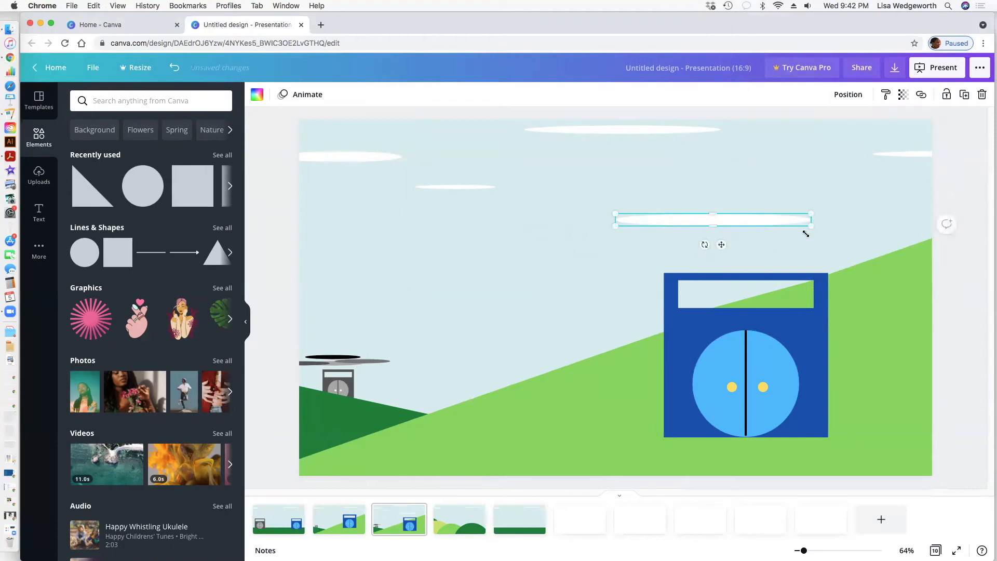
{"action": "left_click", "coordinate": [754, 237]}
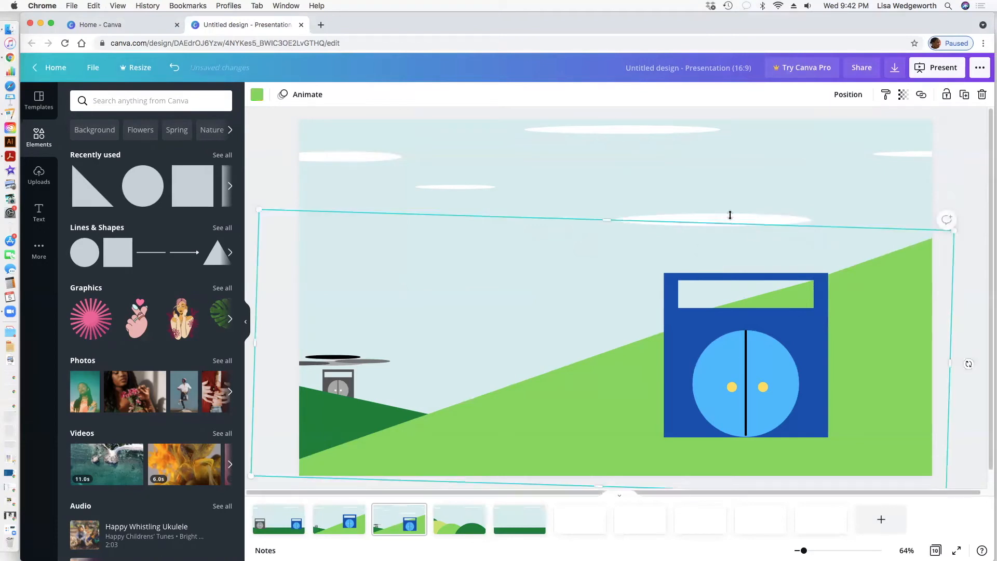
{"action": "left_click", "coordinate": [817, 189]}
Step: Duplicate the thick cloud as a shorter one to its lower right, and lower the larger cloud slightly toward the blue building
{"action": "left_click", "coordinate": [743, 221]}
{"action": "left_click_drag", "start_coordinate": [744, 223], "coordinate": [810, 247]}
{"action": "left_click_drag", "start_coordinate": [690, 248], "coordinate": [759, 246]}
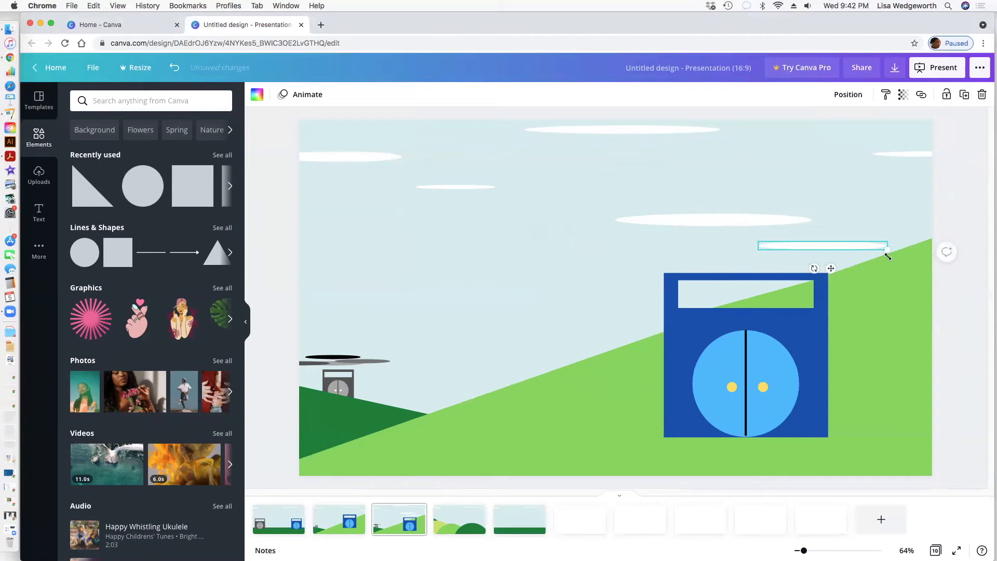
{"action": "left_click", "coordinate": [703, 222]}
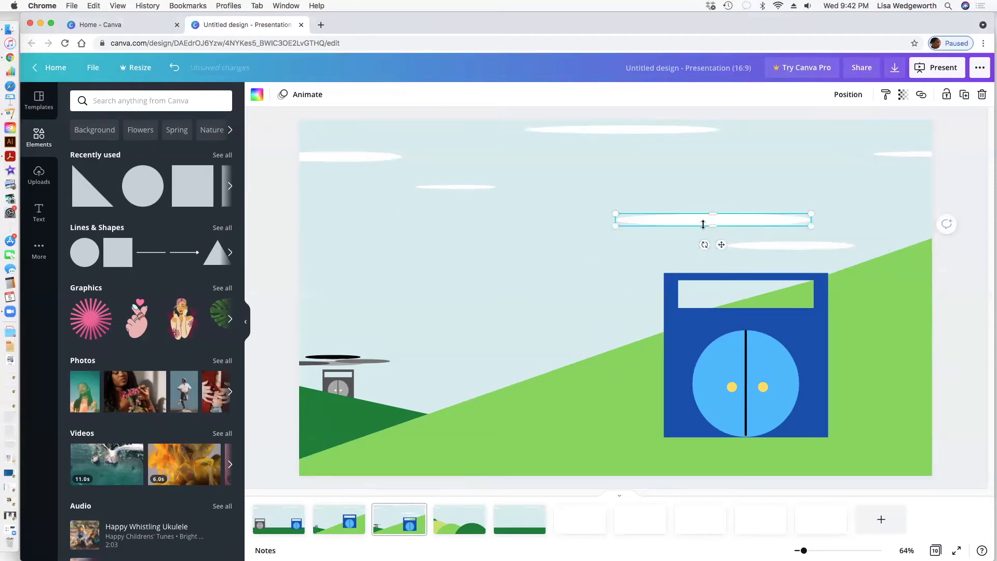
{"action": "mouse_move", "coordinate": [716, 222]}
{"action": "left_mouse_down"}
{"action": "mouse_move", "coordinate": [738, 232]}
{"action": "mouse_move", "coordinate": [712, 222]}
{"action": "left_mouse_up"}
{"action": "left_click", "coordinate": [679, 253]}
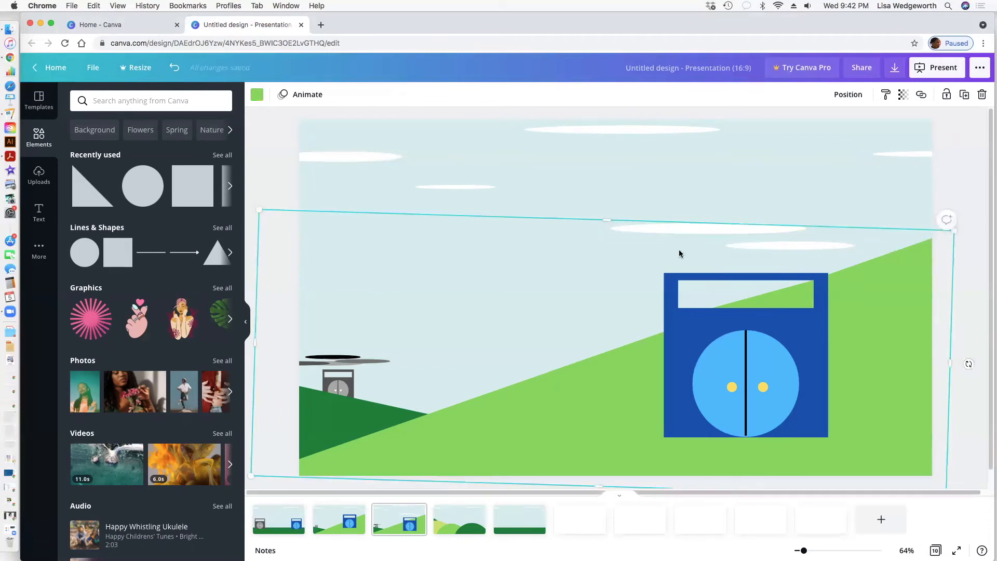
Step: Add a half-round shape as a yellow sun above the blue building, sized to overlap the large cloud
{"action": "left_click", "coordinate": [222, 228]}
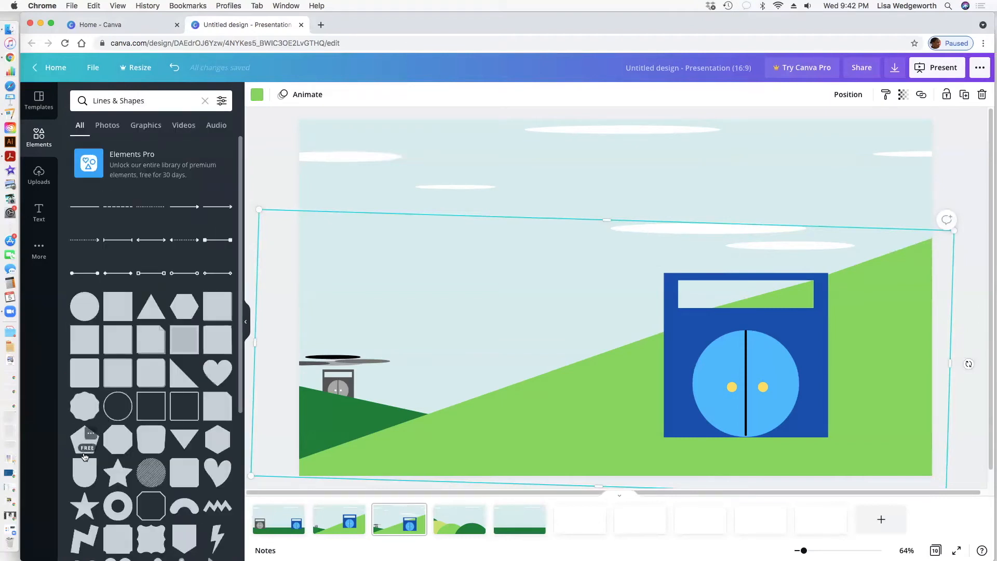
{"action": "left_click", "coordinate": [78, 458]}
{"action": "left_click_drag", "start_coordinate": [611, 199], "coordinate": [680, 242]}
{"action": "left_click", "coordinate": [256, 94]}
{"action": "left_click", "coordinate": [164, 398]}
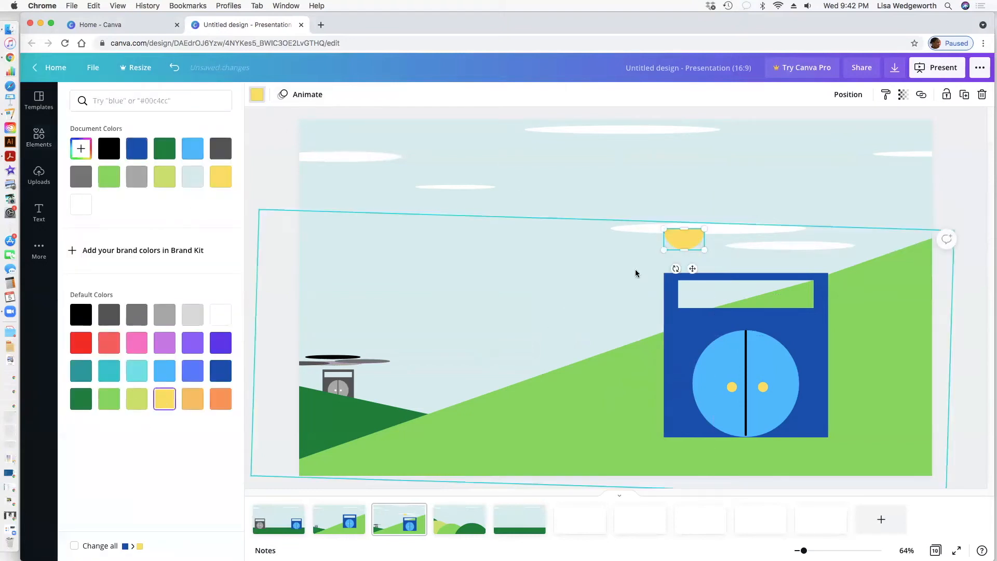
{"action": "mouse_move", "coordinate": [661, 250]}
{"action": "left_mouse_down"}
{"action": "mouse_move", "coordinate": [625, 242]}
{"action": "mouse_move", "coordinate": [674, 240]}
{"action": "left_mouse_up"}
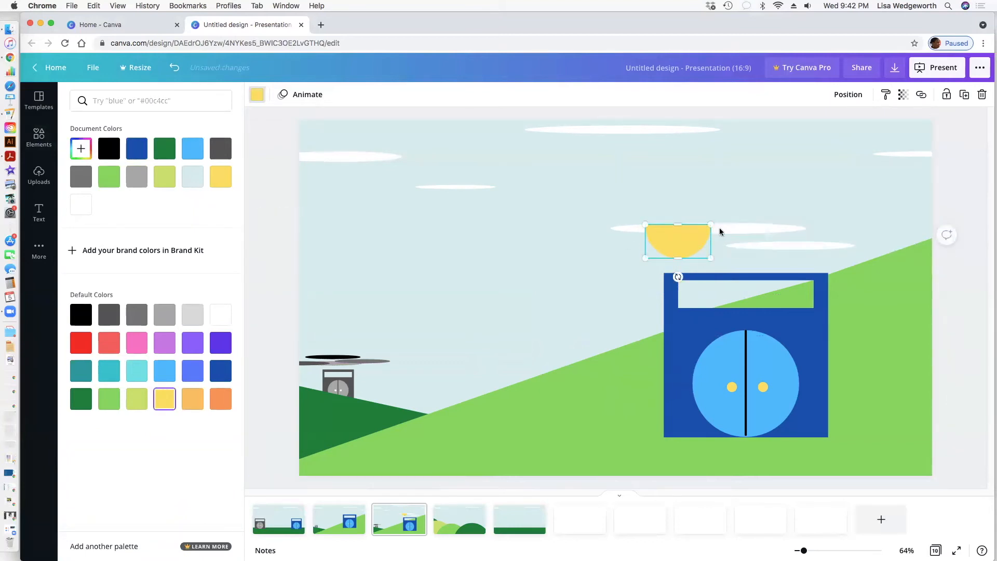
Step: Bring the large cloud forward so it covers the upper edge of the yellow sun
{"action": "right_click", "coordinate": [719, 231]}
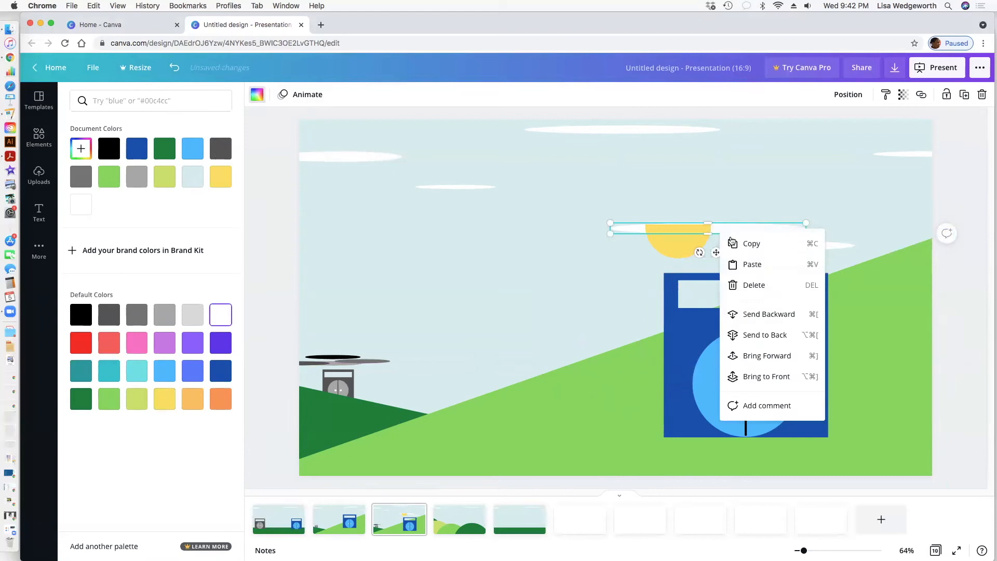
{"action": "left_click", "coordinate": [767, 360]}
{"action": "left_click", "coordinate": [607, 276]}
{"action": "left_click", "coordinate": [702, 184]}
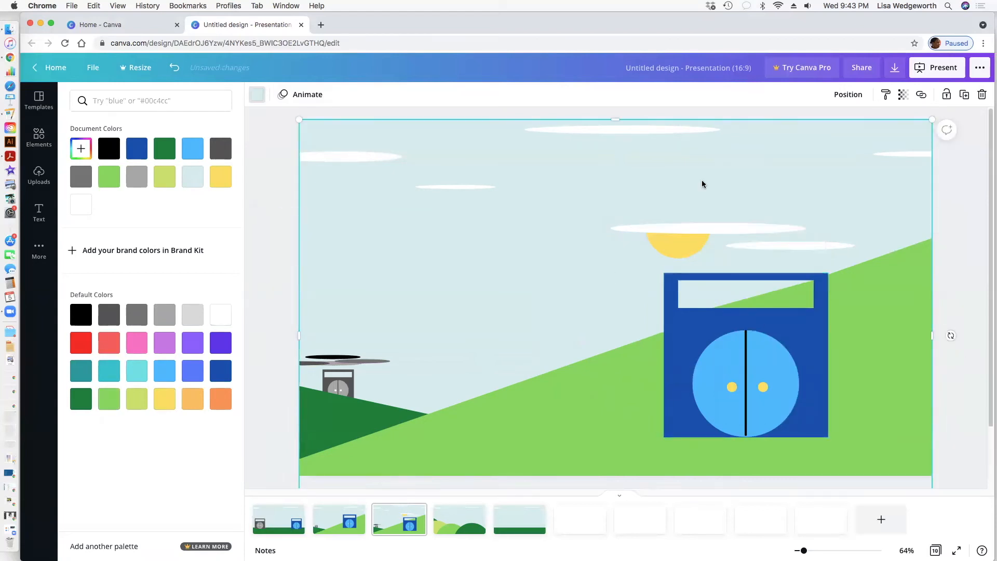
Step: Move the sun right to sit under the centre of the large cloud, and shift the smaller cloud slightly left behind it
{"action": "left_click_drag", "start_coordinate": [683, 247], "coordinate": [734, 247]}
{"action": "left_click", "coordinate": [749, 197]}
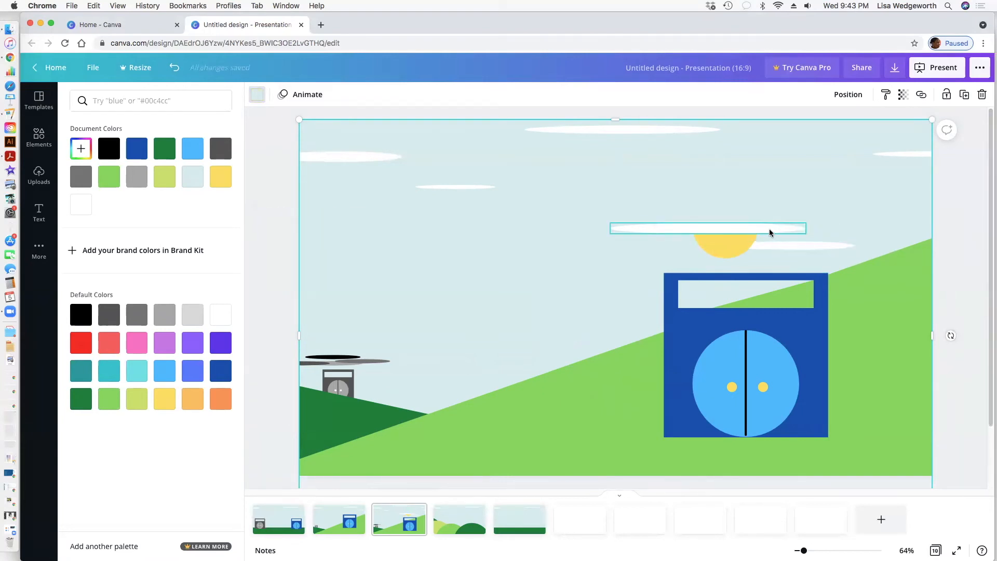
{"action": "left_click", "coordinate": [840, 245]}
{"action": "left_click_drag", "start_coordinate": [840, 244], "coordinate": [821, 243]}
{"action": "left_click", "coordinate": [960, 226]}
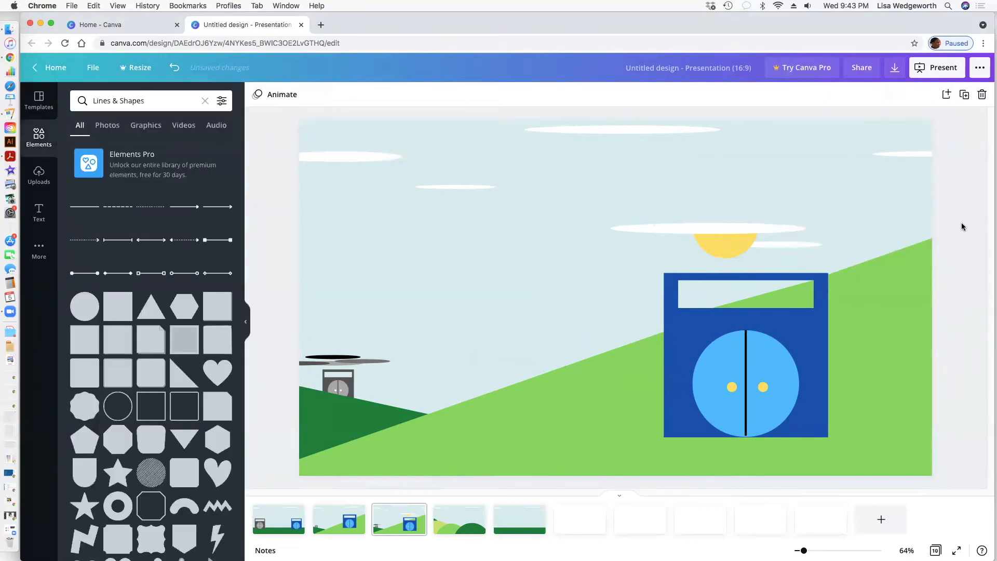
Step: Add a short straight line as a yellow sun ray slanting down to the left from the sun
{"action": "left_click", "coordinate": [37, 146]}
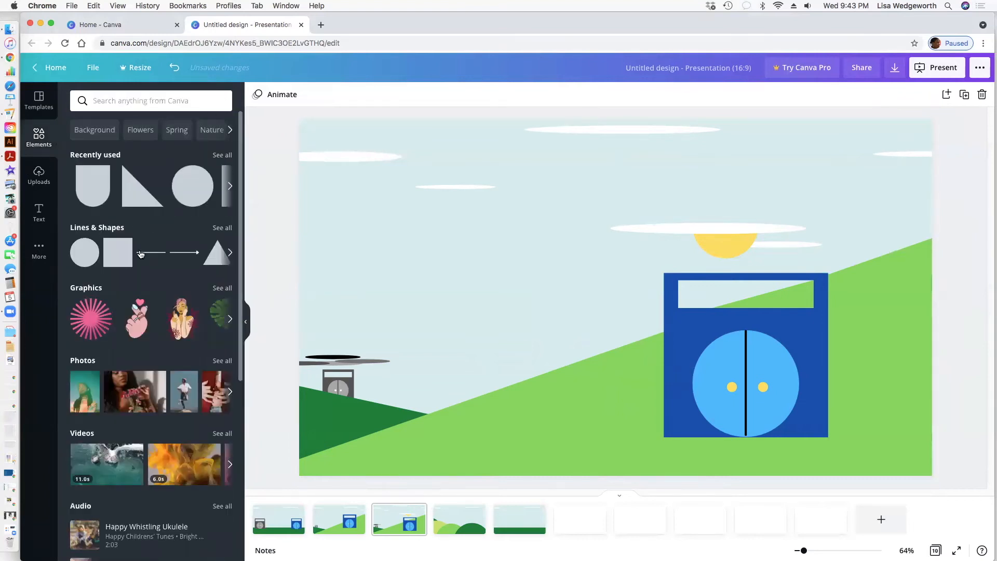
{"action": "left_click", "coordinate": [146, 253]}
{"action": "left_click_drag", "start_coordinate": [896, 298], "coordinate": [691, 249]}
{"action": "left_click_drag", "start_coordinate": [335, 297], "coordinate": [664, 262]}
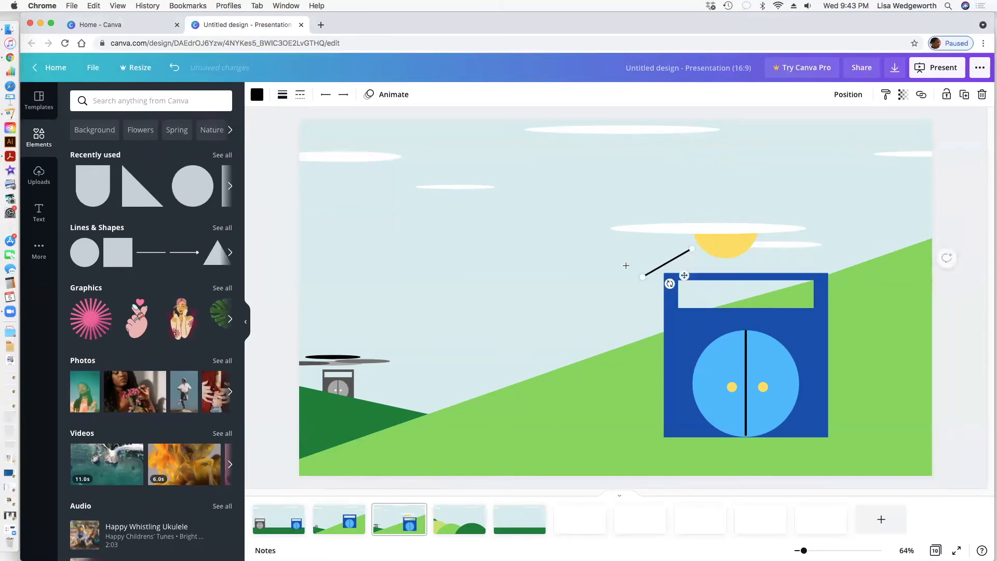
{"action": "left_click", "coordinate": [256, 94]}
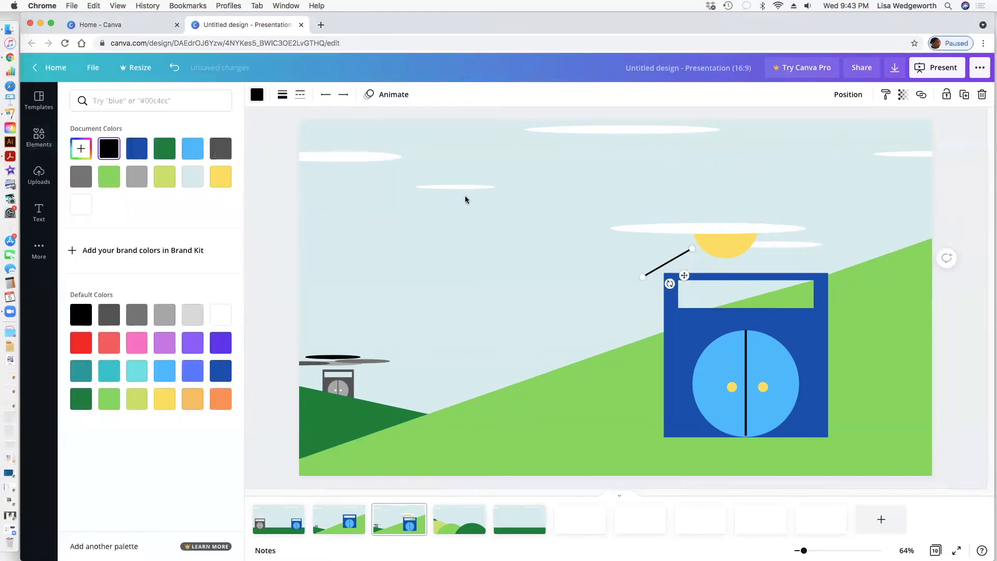
{"action": "left_click_drag", "start_coordinate": [643, 278], "coordinate": [623, 276]}
{"action": "left_click", "coordinate": [164, 398]}
{"action": "left_click", "coordinate": [506, 302]}
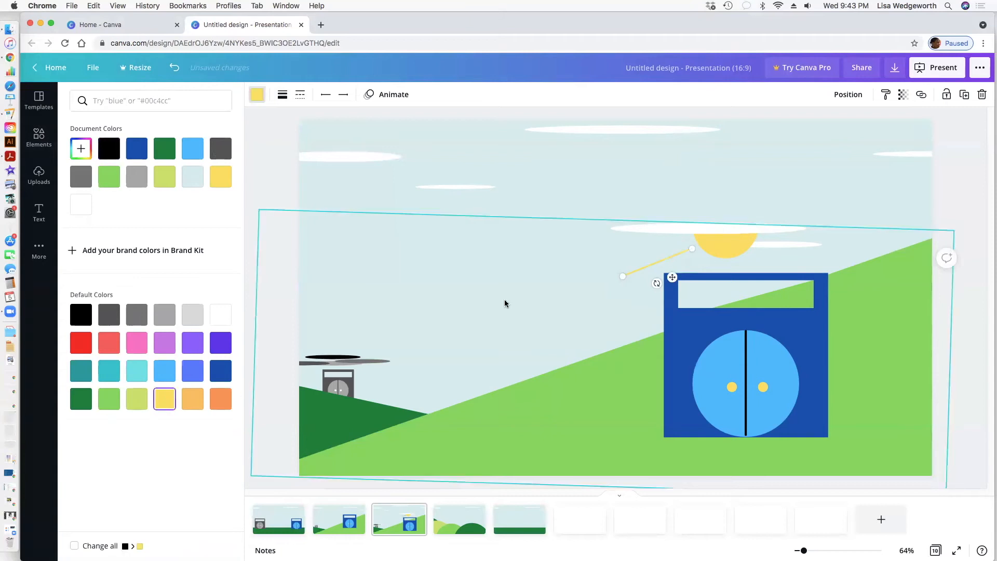
Step: Duplicate the sun ray and angle the copy as a longer, steeper ray reaching down to the light green hill
{"action": "left_click", "coordinate": [634, 274]}
{"action": "key", "text": "super+c"}
{"action": "key", "text": "super+v"}
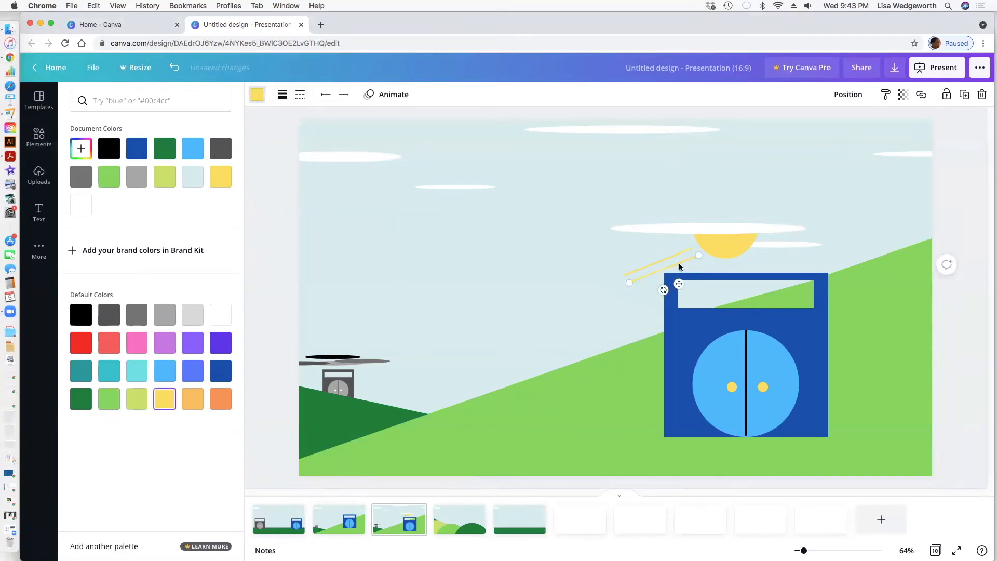
{"action": "left_click_drag", "start_coordinate": [678, 262], "coordinate": [687, 266]}
{"action": "left_click_drag", "start_coordinate": [648, 333], "coordinate": [627, 363]}
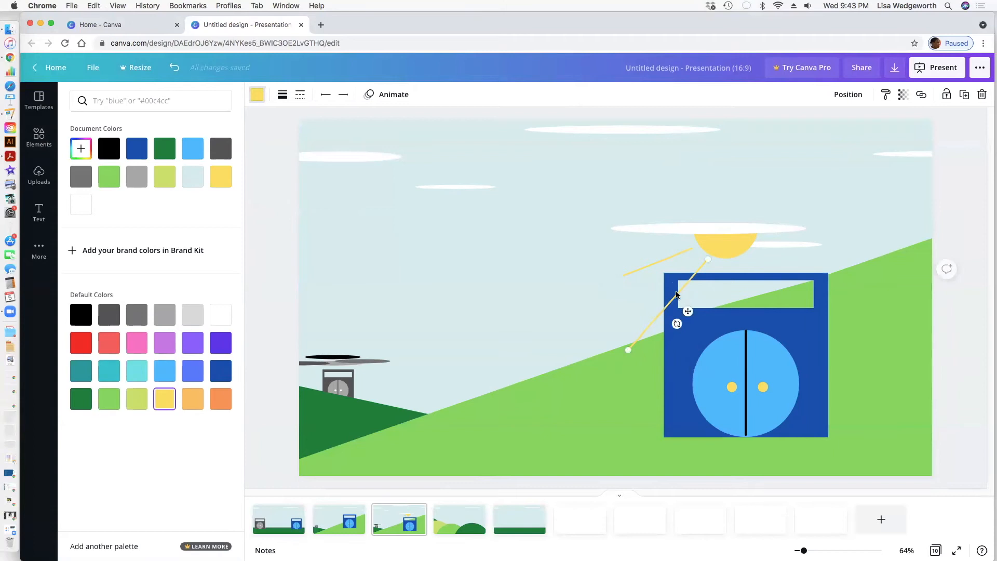
Step: Duplicate two more sun rays, one pointing down over the blue building and one slanting down to the right
{"action": "key", "text": "super+d"}
{"action": "left_click_drag", "start_coordinate": [684, 298], "coordinate": [708, 297]}
{"action": "left_click_drag", "start_coordinate": [739, 369], "coordinate": [755, 338]}
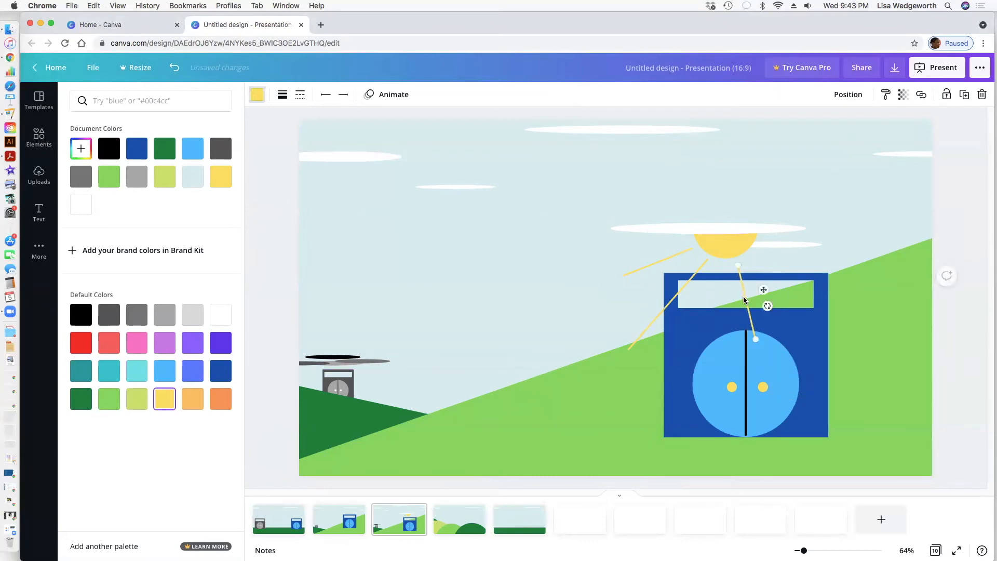
{"action": "key", "text": "super+d"}
{"action": "left_click_drag", "start_coordinate": [754, 304], "coordinate": [769, 272]}
{"action": "left_click_drag", "start_coordinate": [776, 313], "coordinate": [804, 273]}
{"action": "left_click", "coordinate": [852, 222]}
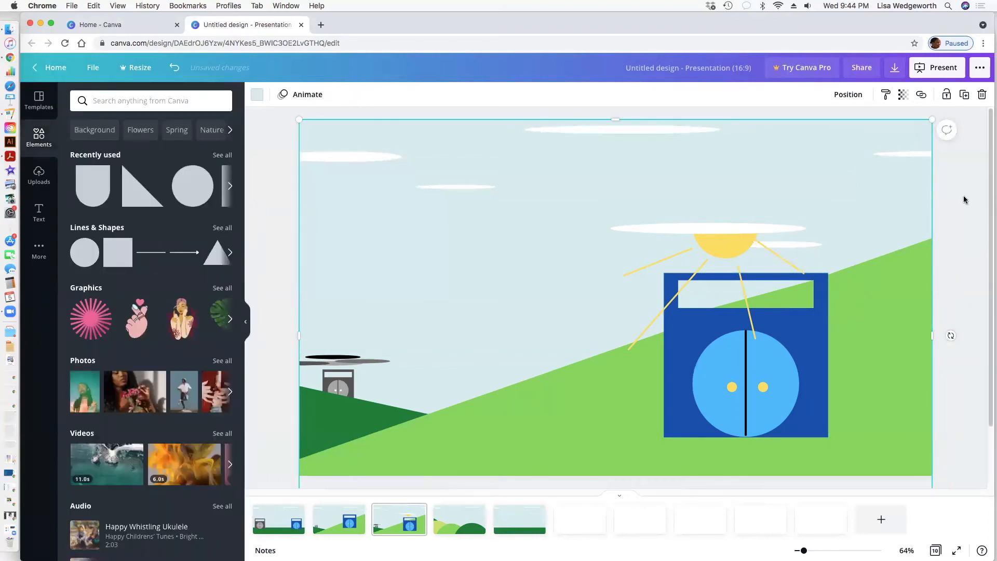
Step: Insert a blank page at the start of the presentation and compare the first two building scenes
{"action": "left_click", "coordinate": [258, 523]}
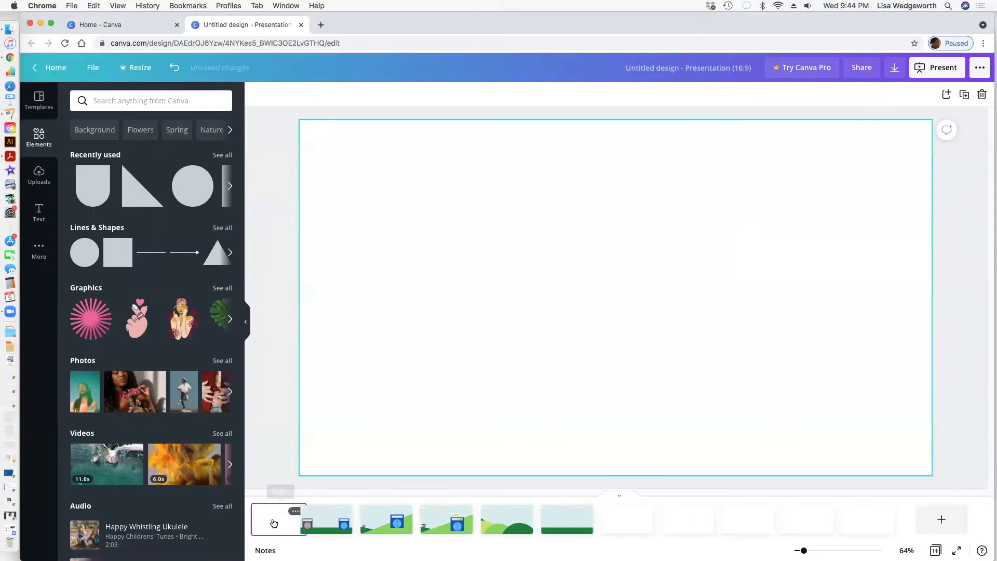
{"action": "left_click", "coordinate": [344, 516]}
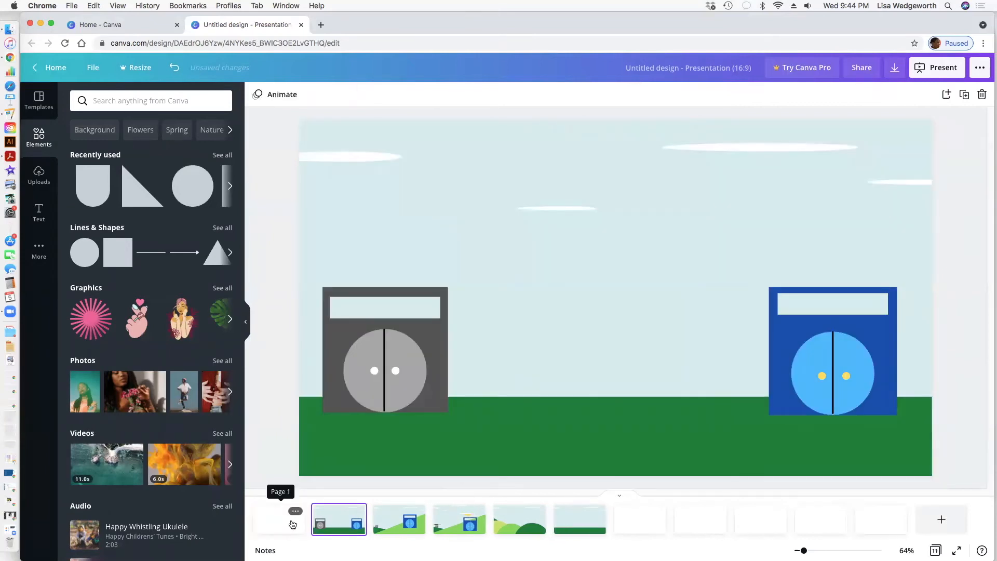
{"action": "left_click", "coordinate": [394, 528]}
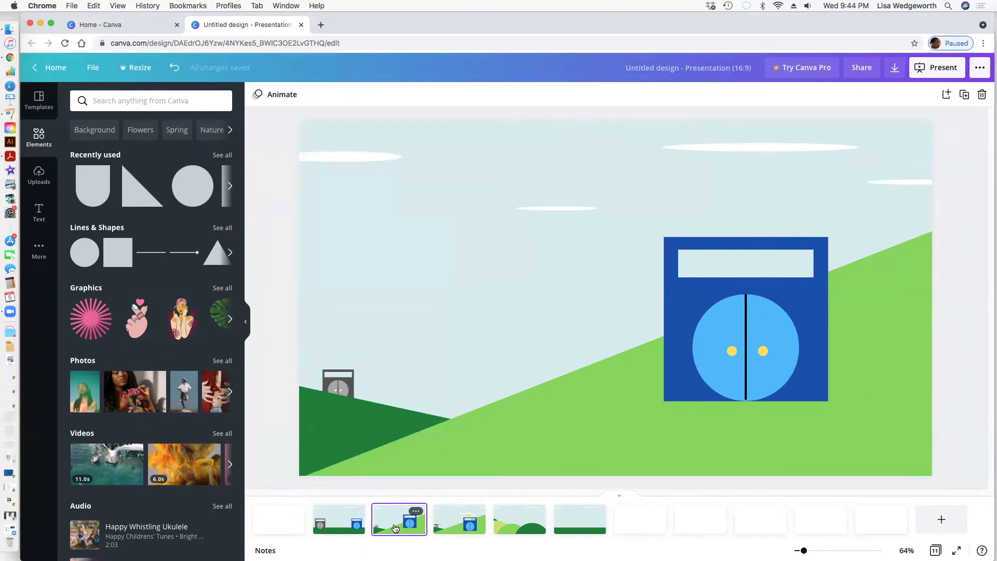
{"action": "left_click", "coordinate": [346, 530]}
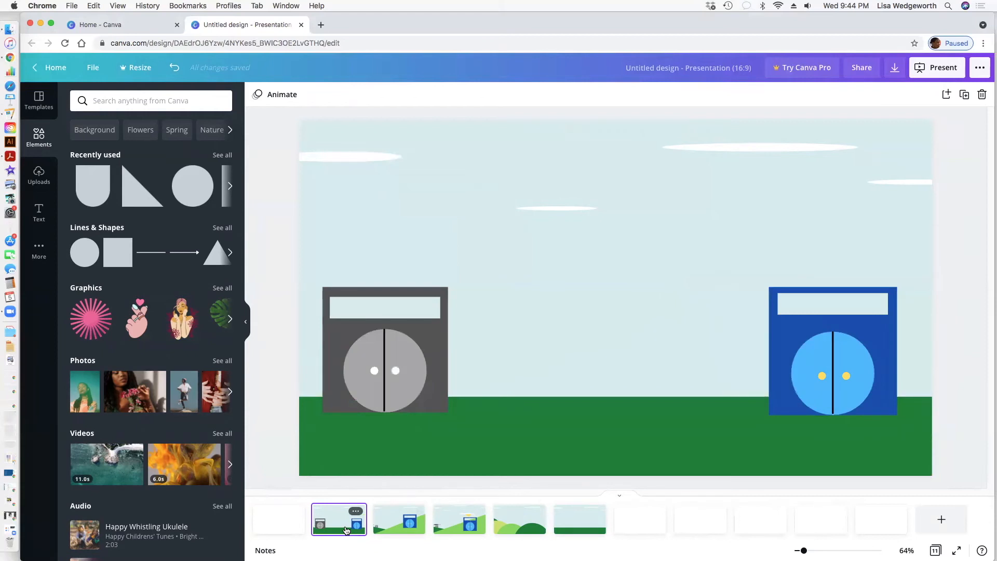
{"action": "left_click", "coordinate": [394, 533]}
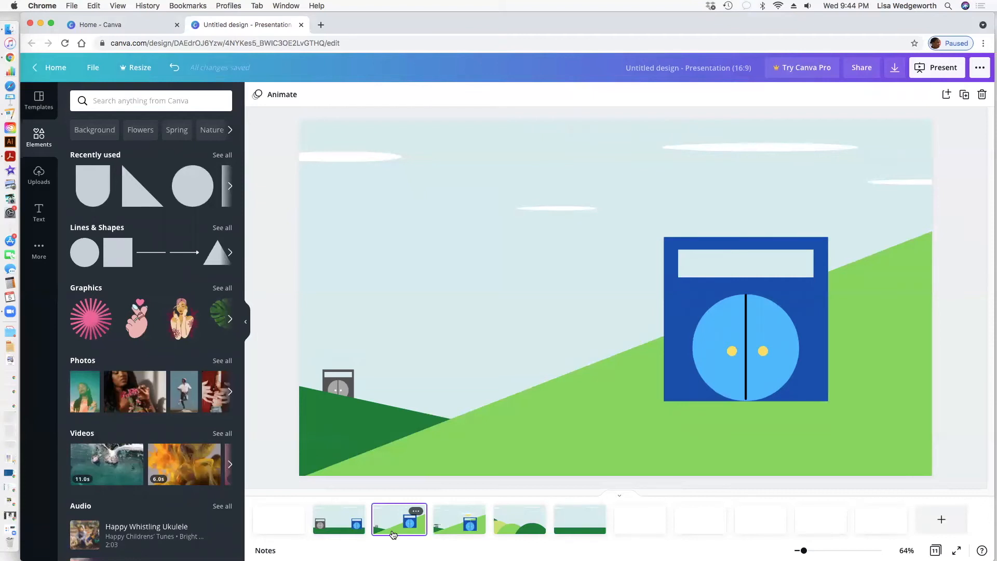
{"action": "left_click", "coordinate": [355, 530]}
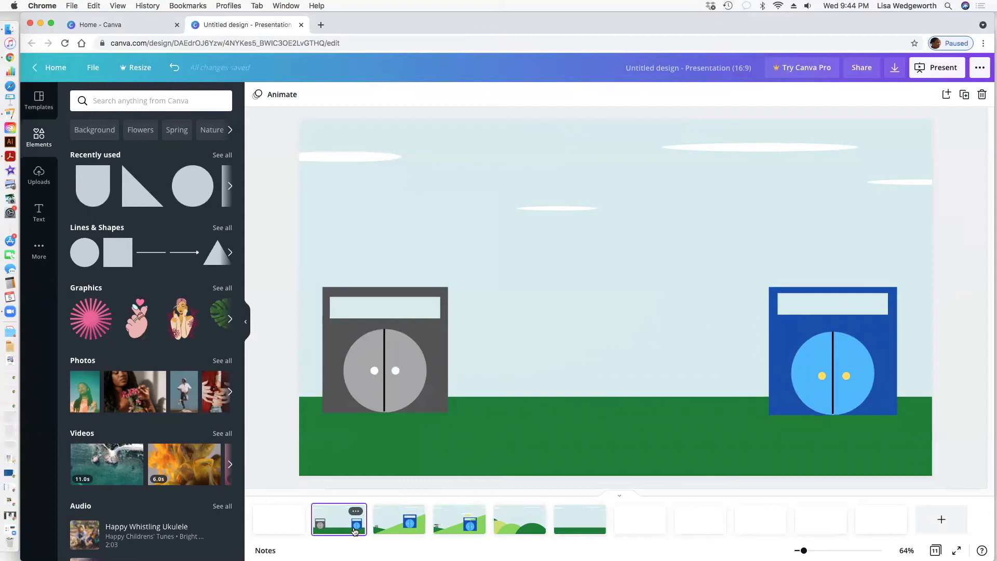
{"action": "left_click", "coordinate": [406, 529]}
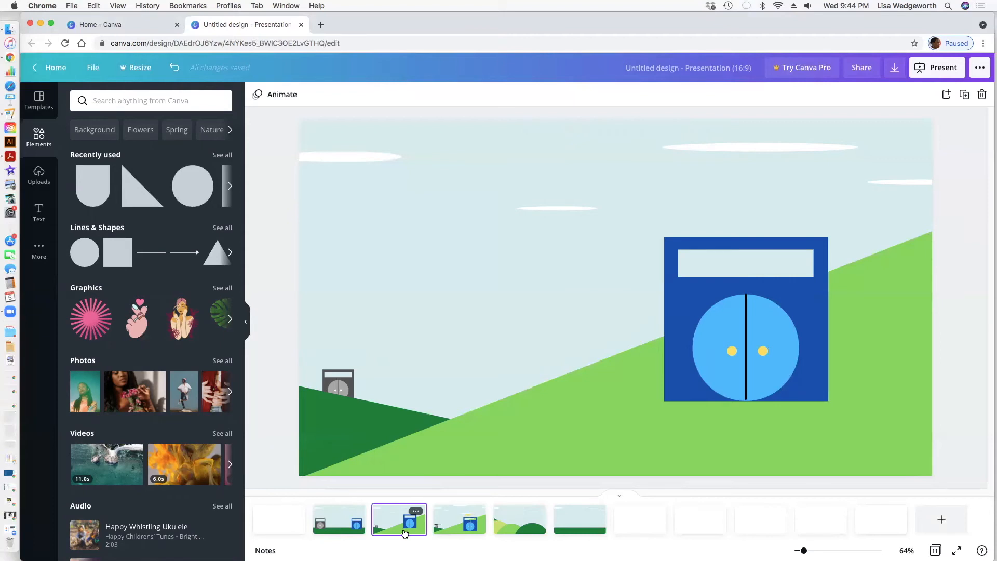
Step: Narrow the light green hill from its left side and bring the small grey building in front of the dark green hill
{"action": "left_click", "coordinate": [347, 389]}
{"action": "left_click_drag", "start_coordinate": [295, 348], "coordinate": [407, 364]}
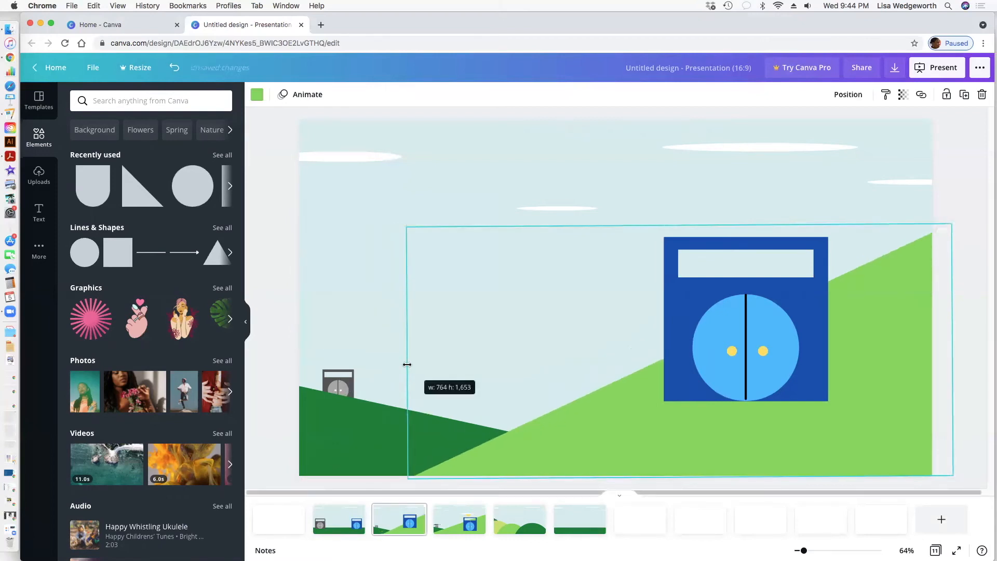
{"action": "right_click", "coordinate": [336, 385]}
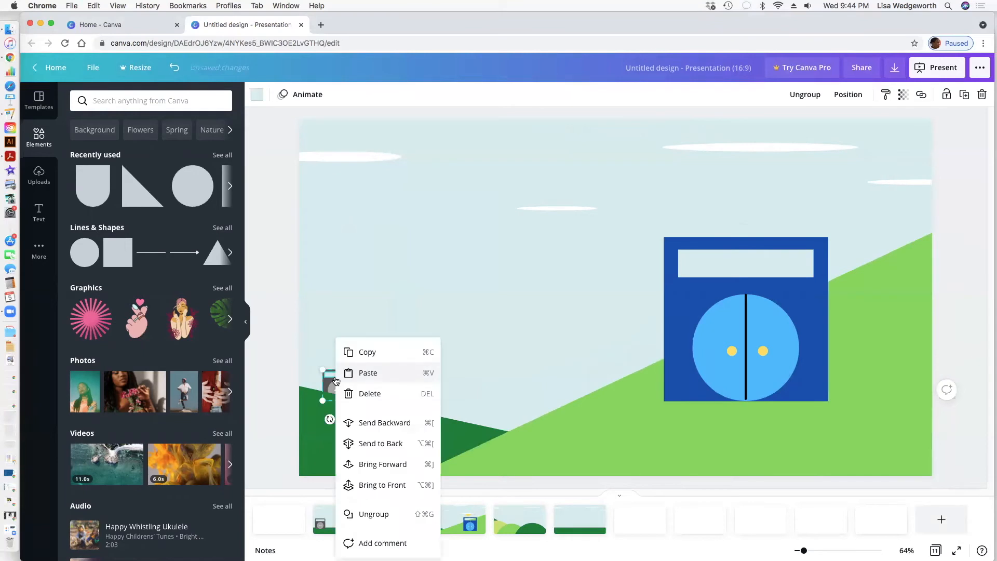
{"action": "left_click", "coordinate": [386, 465]}
{"action": "left_click", "coordinate": [275, 441]}
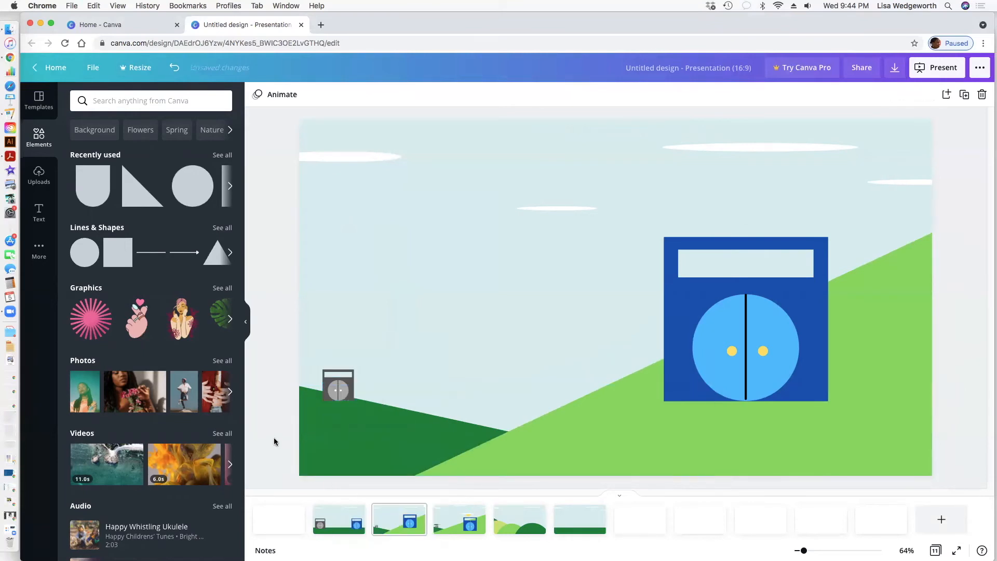
Step: Send the small grey building back behind the dark green hill and stretch the light green hill back to the page's left edge
{"action": "left_click", "coordinate": [331, 391]}
{"action": "right_click", "coordinate": [331, 391]}
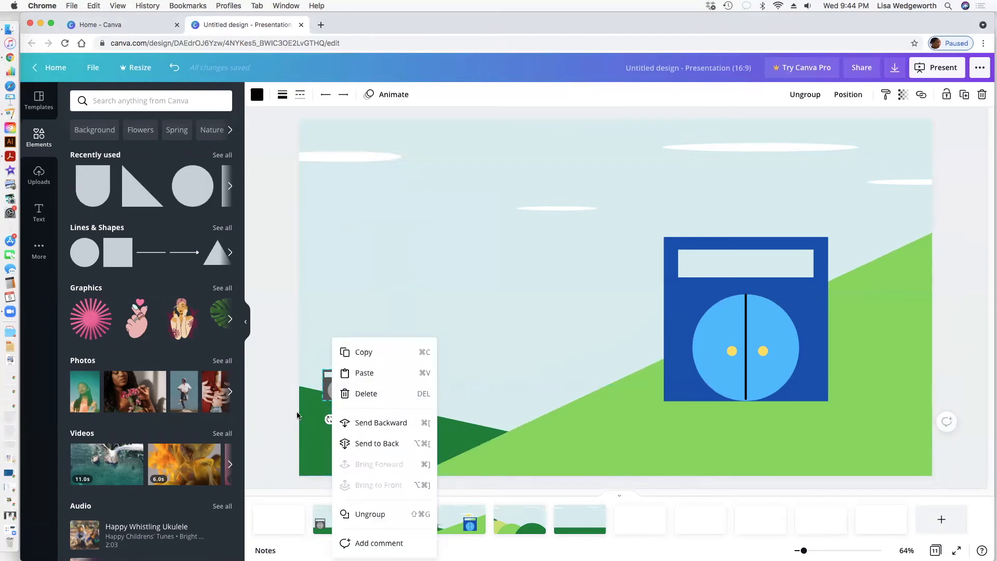
{"action": "left_click", "coordinate": [365, 426]}
{"action": "left_click", "coordinate": [275, 417]}
{"action": "left_click", "coordinate": [461, 445]}
{"action": "left_click_drag", "start_coordinate": [407, 353], "coordinate": [285, 350]}
{"action": "left_click", "coordinate": [270, 359]}
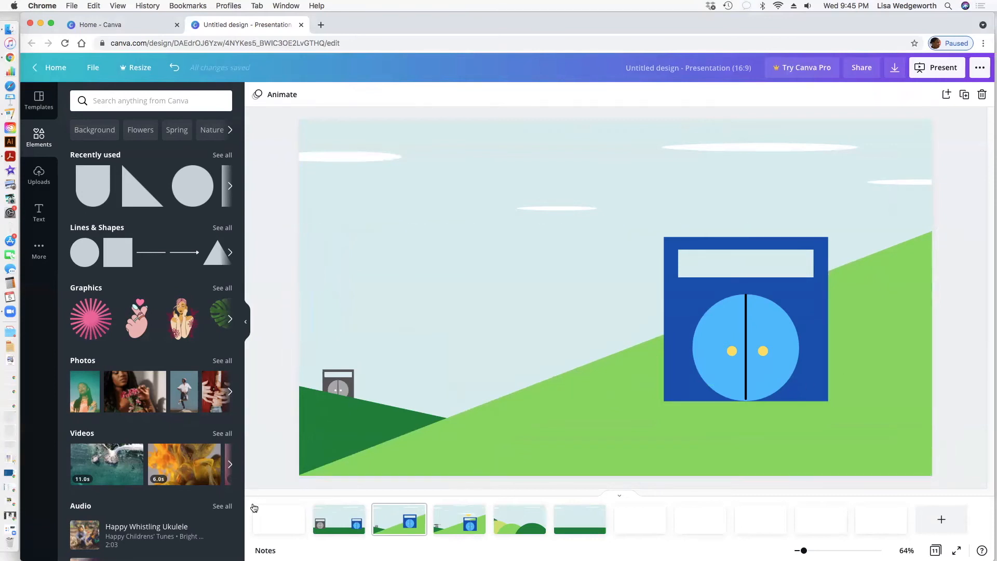
{"action": "left_click", "coordinate": [458, 528]}
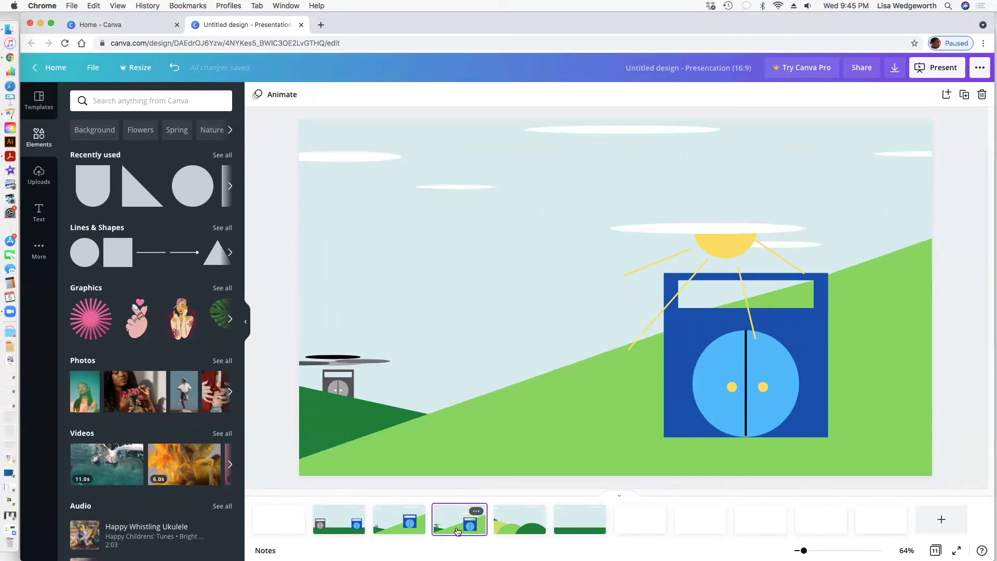
Step: Copy the black cloud and two grey clouds above the small grey building on page 4 onto page 3
{"action": "left_click", "coordinate": [321, 357]}
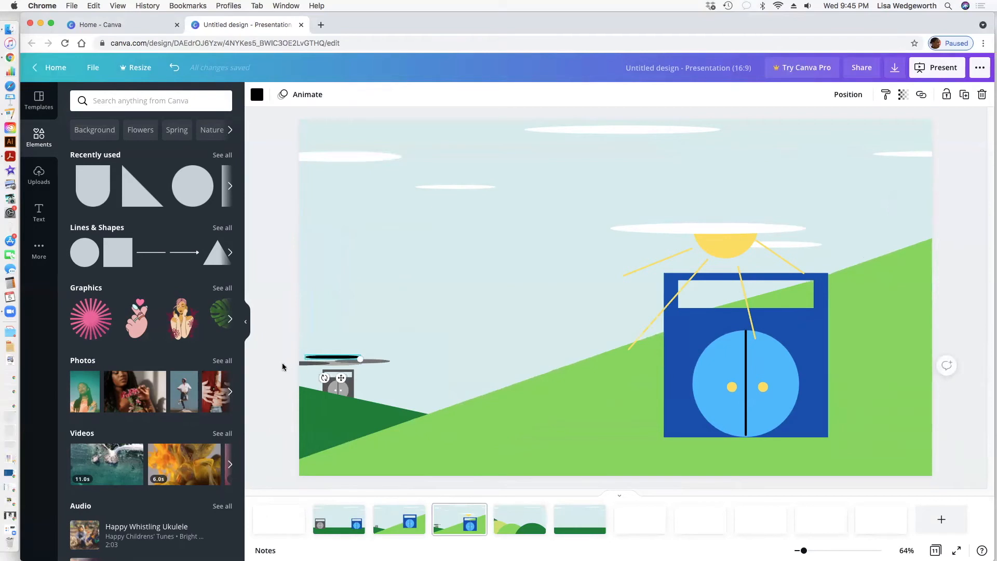
{"action": "left_click", "coordinate": [316, 363]}
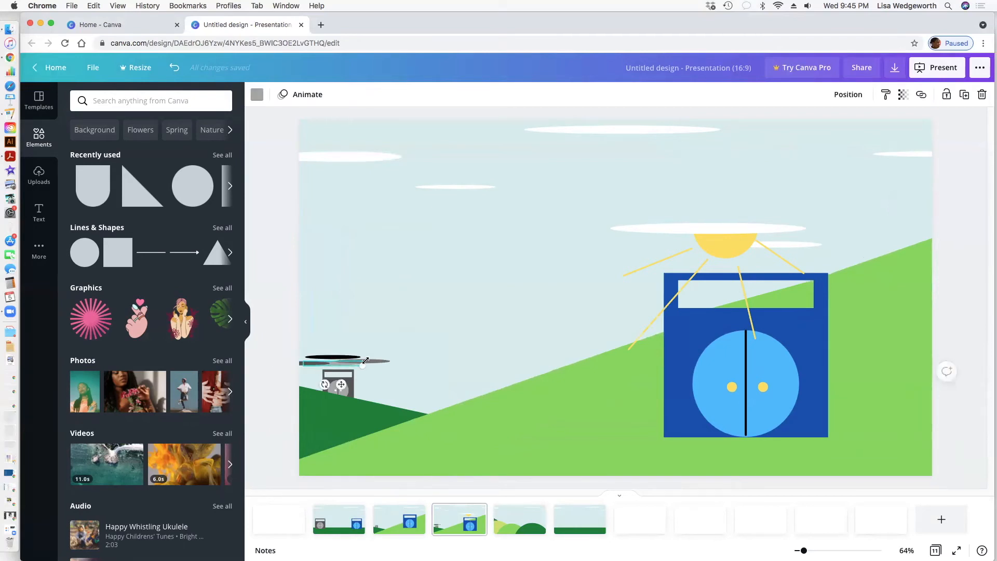
{"action": "left_click", "coordinate": [334, 357], "text": "shift"}
{"action": "left_click", "coordinate": [307, 328], "text": "shift"}
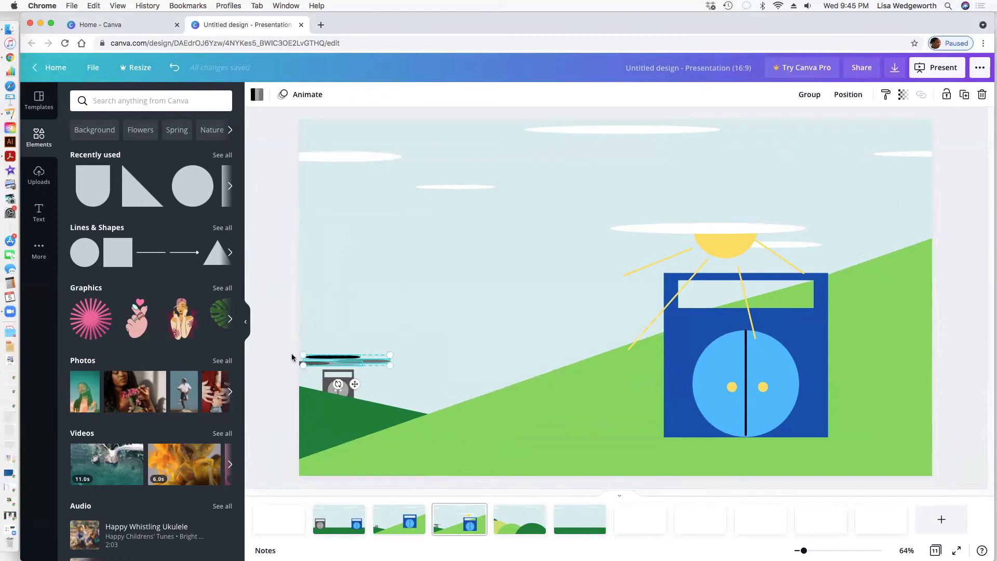
{"action": "left_click", "coordinate": [387, 514]}
{"action": "left_click", "coordinate": [338, 355]}
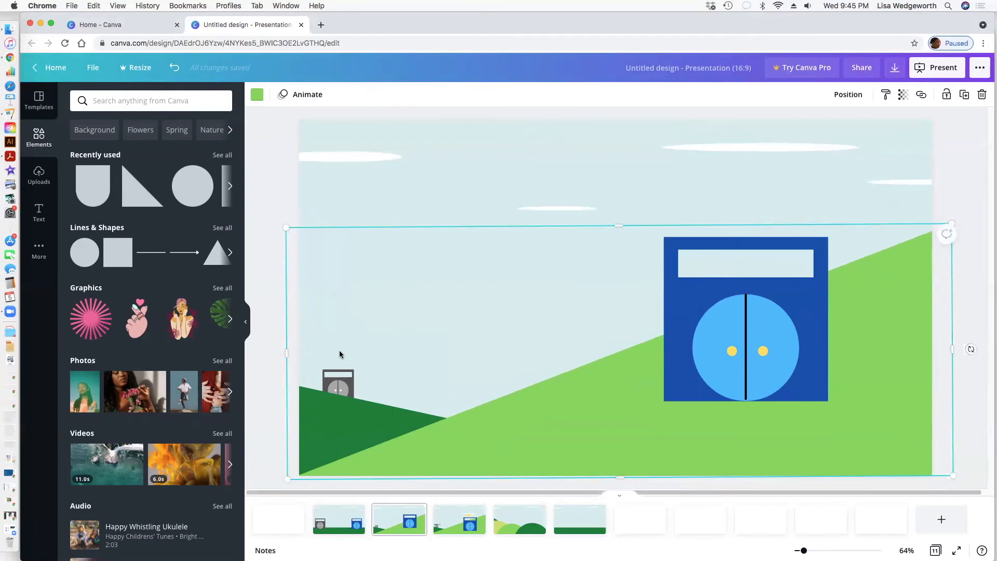
{"action": "key", "text": "super+v"}
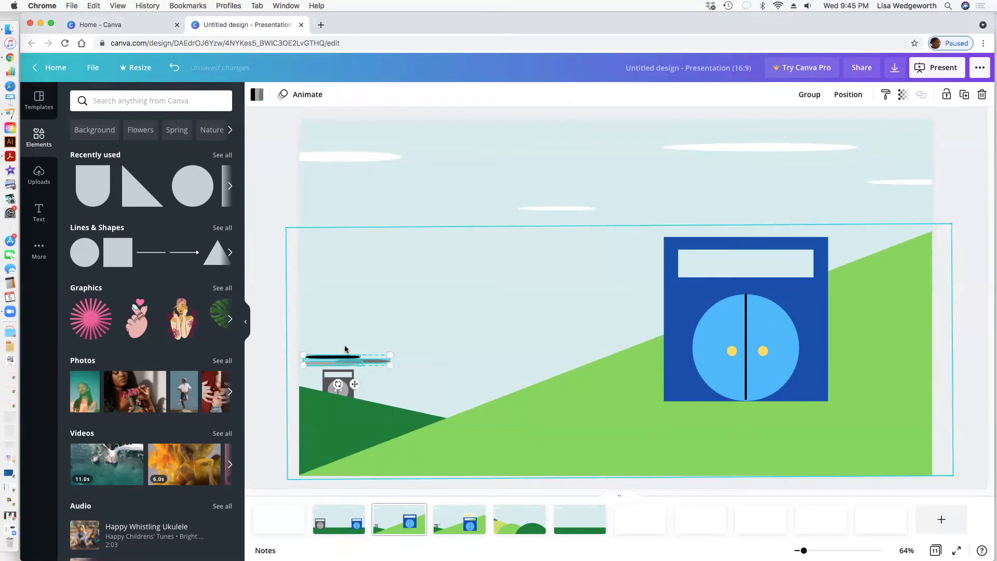
{"action": "left_click", "coordinate": [383, 338]}
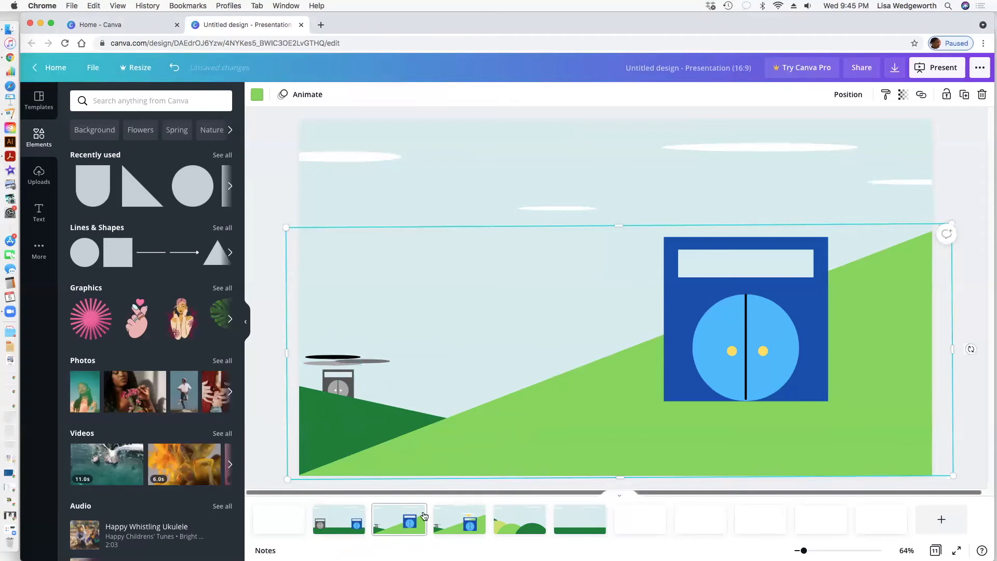
Step: Copy the dark grey cloud at the left edge of page 4 to the same spot on page 3
{"action": "left_click", "coordinate": [439, 519]}
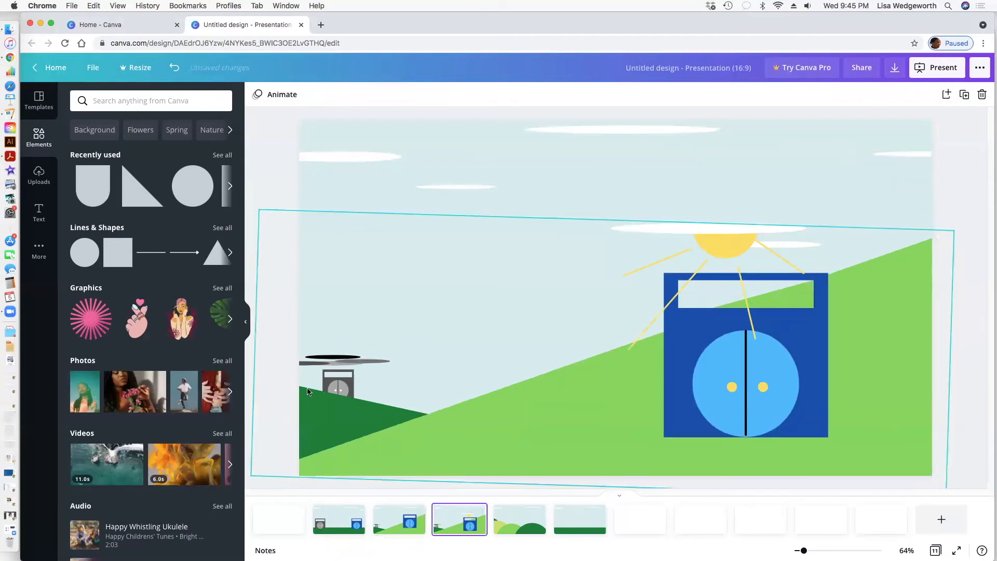
{"action": "left_click", "coordinate": [310, 363]}
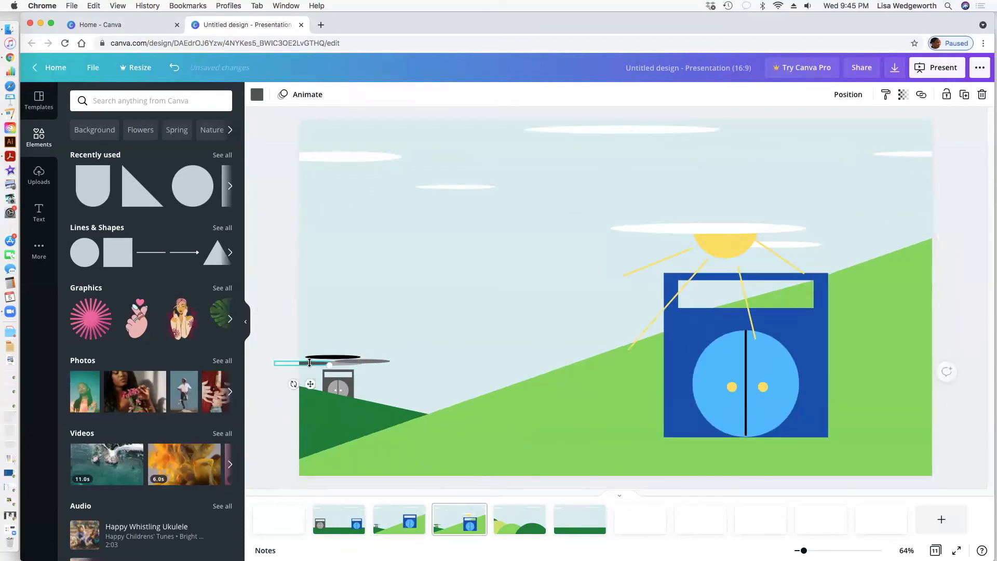
{"action": "left_click", "coordinate": [400, 519]}
{"action": "key", "text": "super+v"}
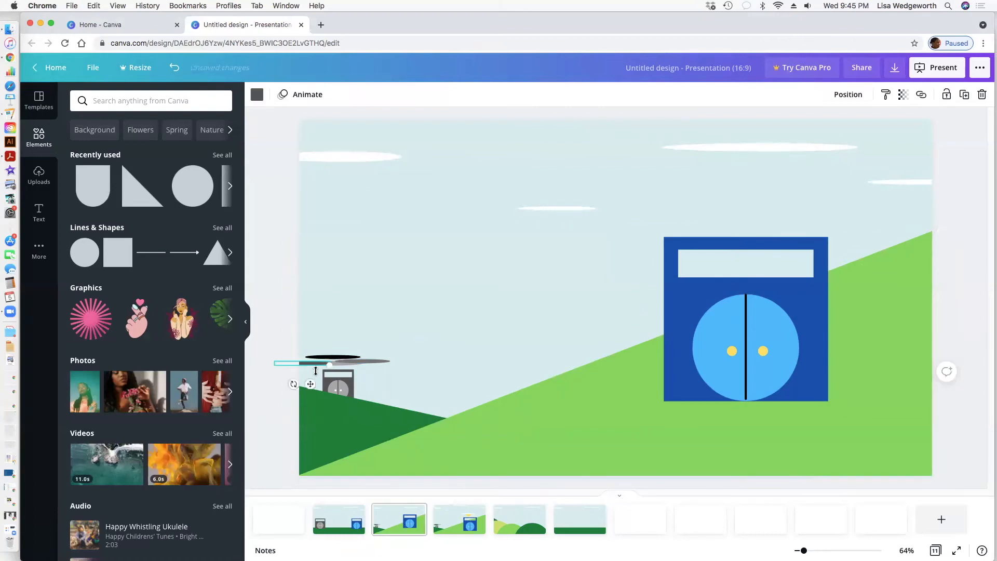
{"action": "left_click", "coordinate": [388, 376]}
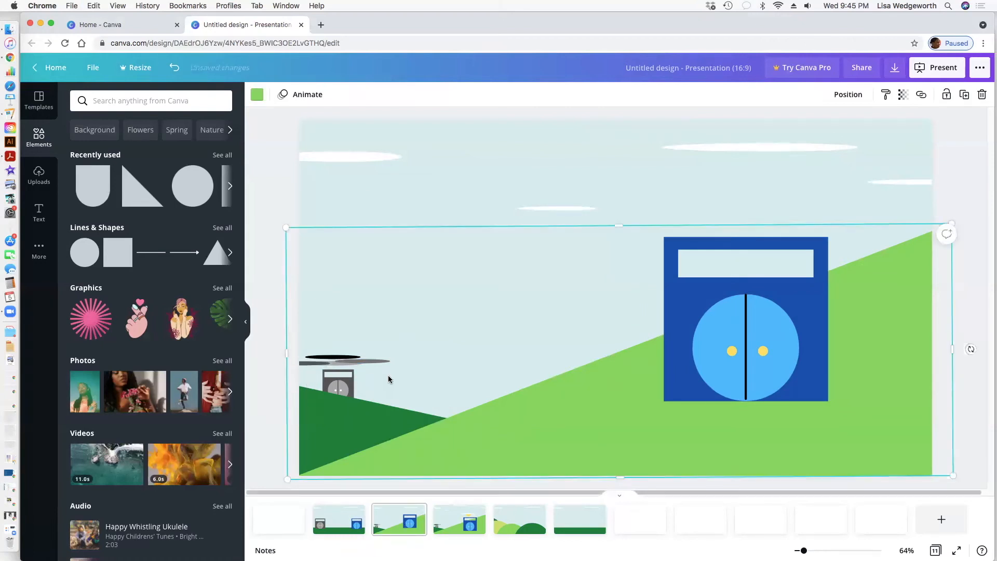
{"action": "left_click_drag", "start_coordinate": [372, 362], "coordinate": [366, 361]}
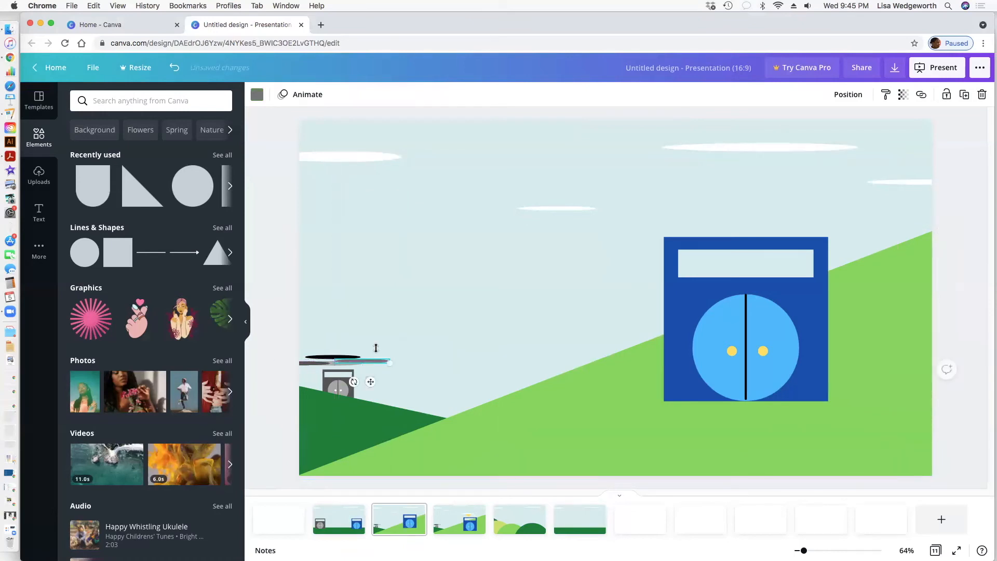
{"action": "left_click", "coordinate": [264, 413]}
Step: Group the sun, its four rays and the two white clouds around it on page 4
{"action": "left_click", "coordinate": [471, 527]}
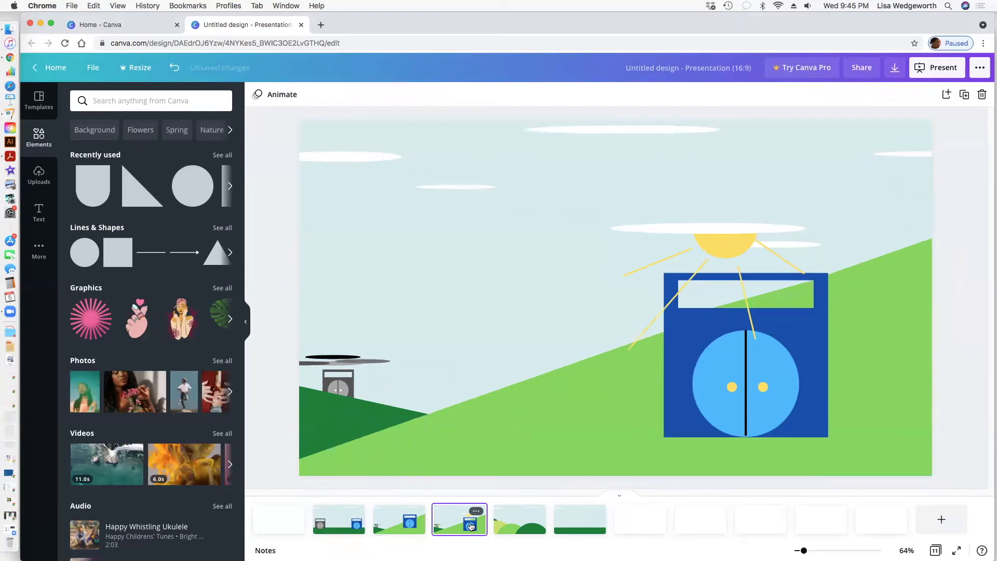
{"action": "left_click", "coordinate": [729, 232]}
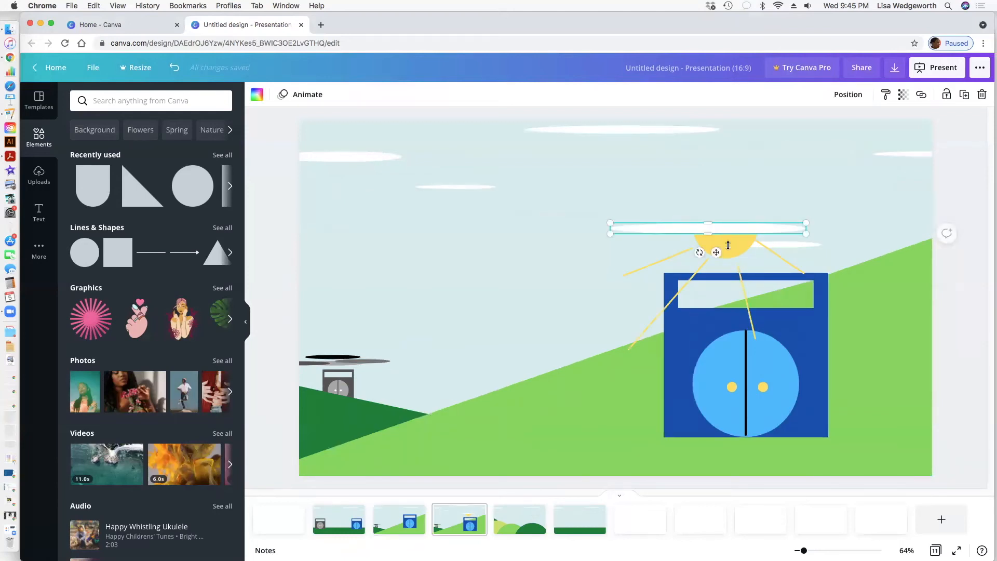
{"action": "left_click", "coordinate": [730, 239]}
{"action": "left_click", "coordinate": [681, 229], "text": "shift"}
{"action": "left_click", "coordinate": [653, 262], "text": "shift"}
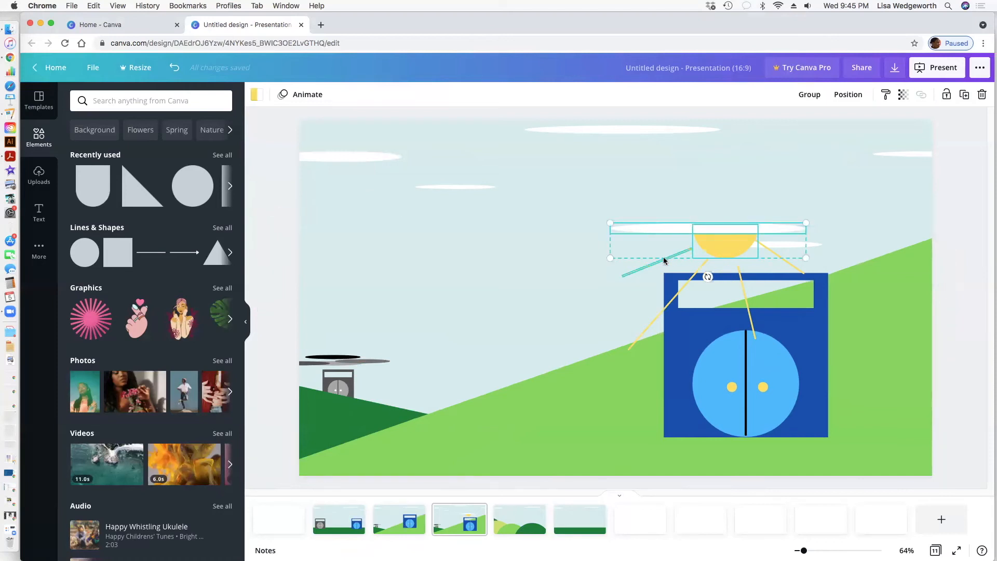
{"action": "left_click", "coordinate": [673, 299], "text": "shift"}
{"action": "left_click", "coordinate": [745, 297], "text": "shift"}
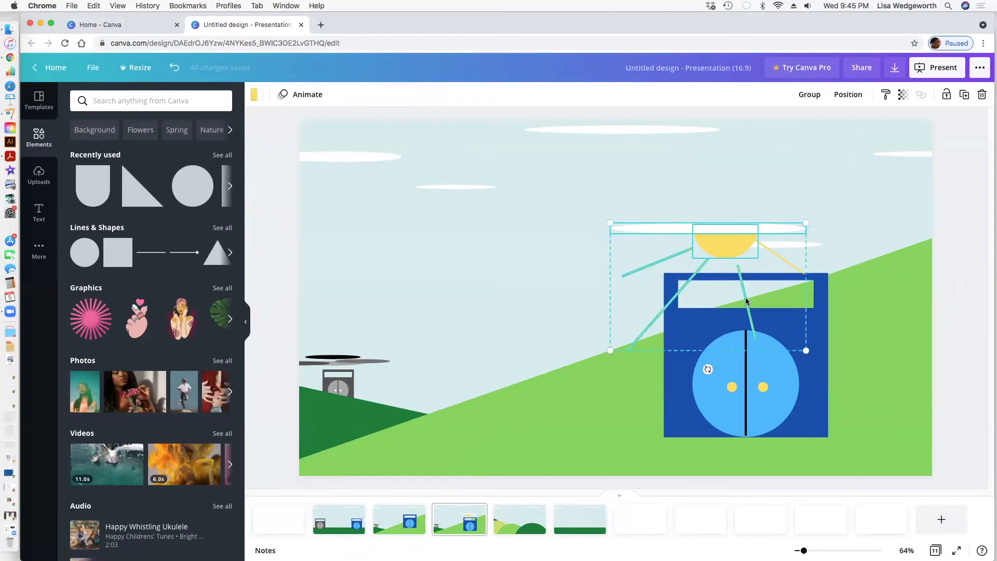
{"action": "left_click", "coordinate": [775, 255], "text": "shift"}
{"action": "left_click", "coordinate": [785, 246], "text": "shift"}
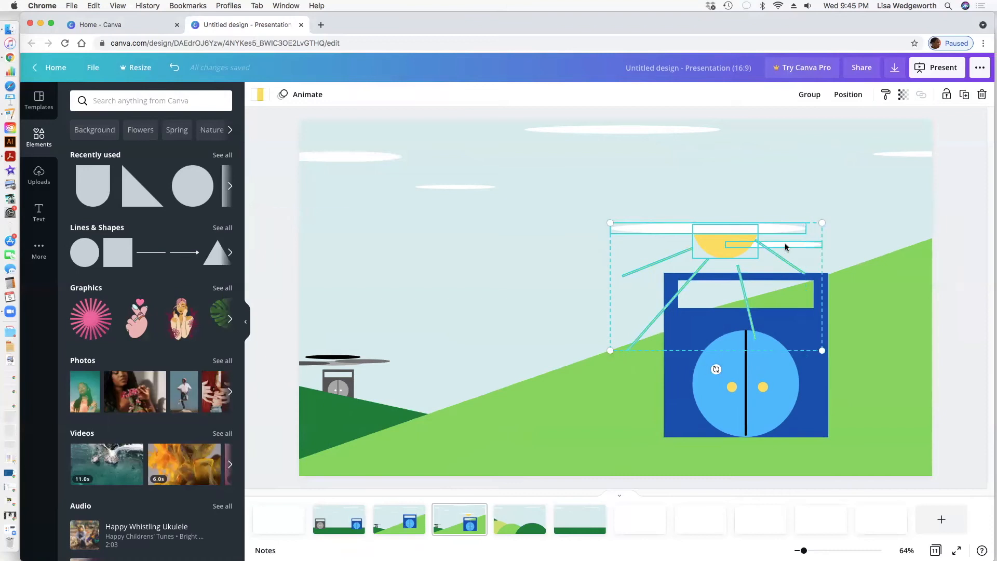
{"action": "left_click", "coordinate": [808, 96]}
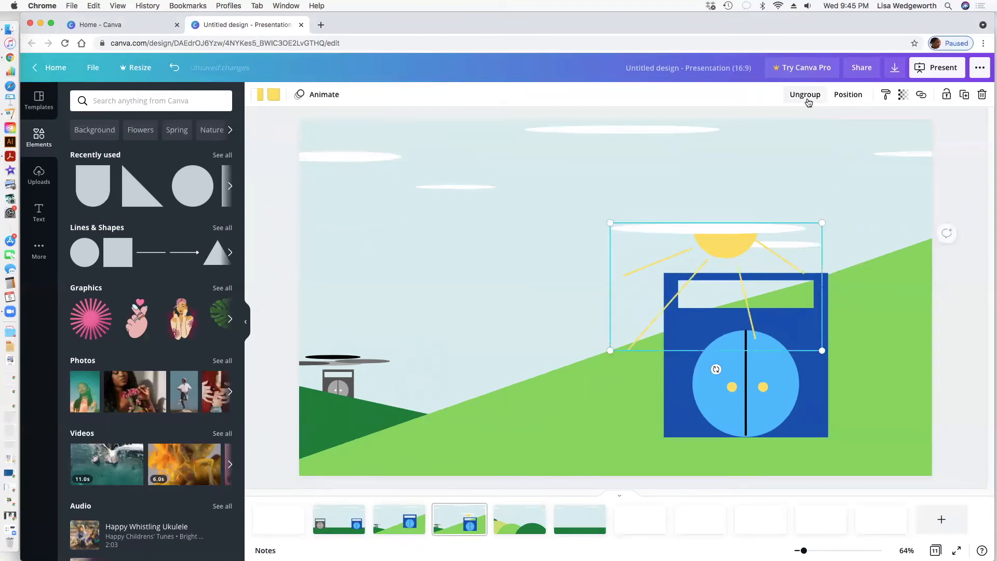
Step: Copy the sun group to page 3 and place it over the top of the blue building
{"action": "left_click", "coordinate": [415, 529]}
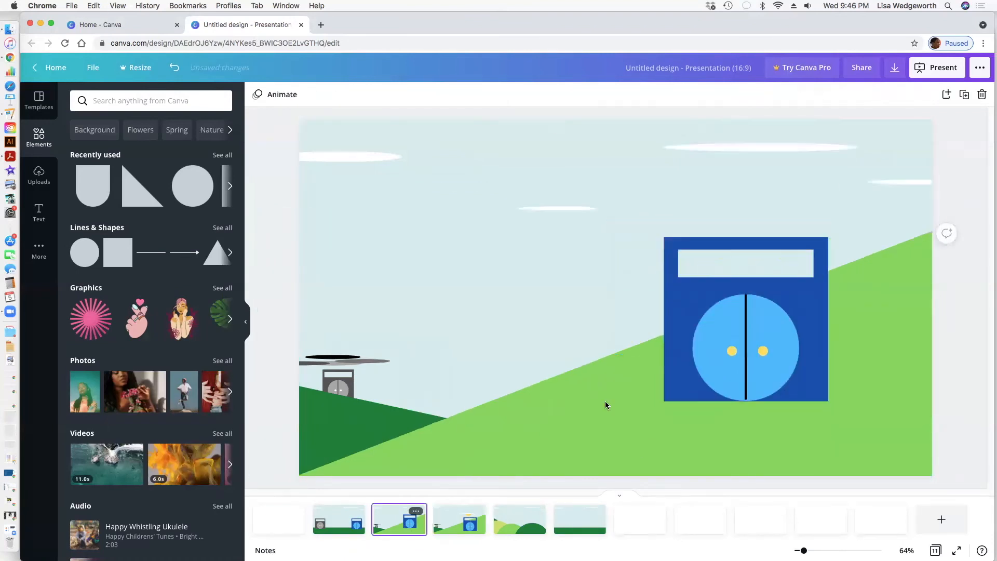
{"action": "key", "text": "ctrl+v"}
{"action": "left_click_drag", "start_coordinate": [717, 228], "coordinate": [729, 189]}
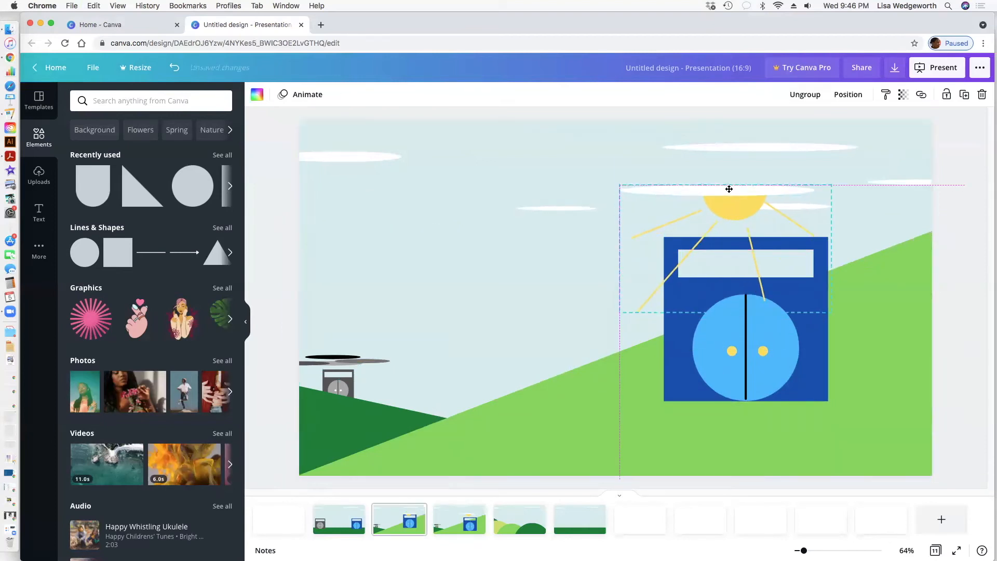
Step: Spread page 3's white clouds: small one further left and lower, large one to the upper middle, the rightmost one higher at the page edge
{"action": "left_click", "coordinate": [558, 209]}
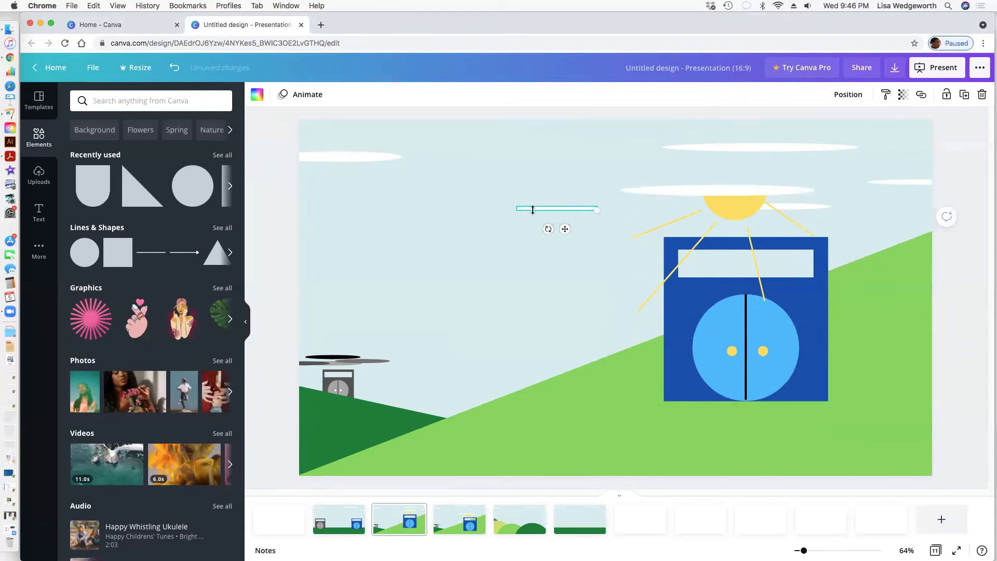
{"action": "left_click_drag", "start_coordinate": [534, 207], "coordinate": [423, 214]}
{"action": "left_click_drag", "start_coordinate": [730, 150], "coordinate": [551, 147]}
{"action": "left_click_drag", "start_coordinate": [898, 182], "coordinate": [908, 145]}
{"action": "left_click", "coordinate": [453, 215]}
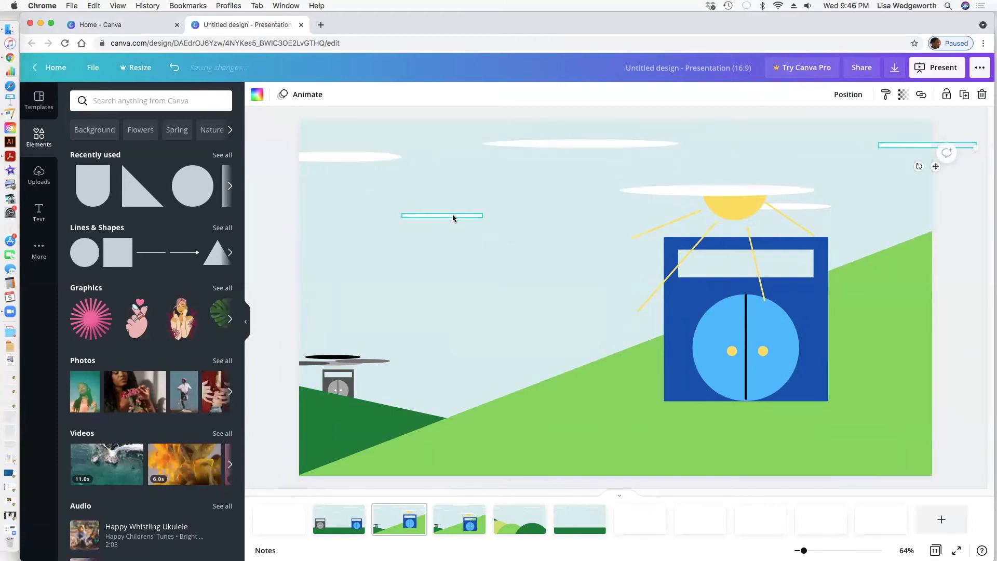
{"action": "left_click_drag", "start_coordinate": [460, 233], "coordinate": [474, 278]}
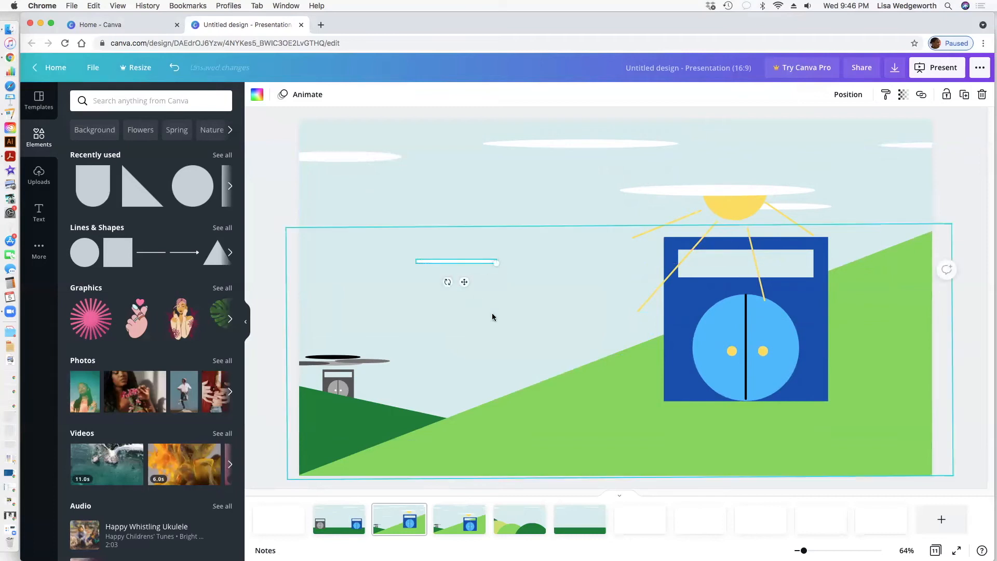
{"action": "mouse_move", "coordinate": [460, 259]}
{"action": "left_mouse_down"}
{"action": "mouse_move", "coordinate": [458, 216]}
{"action": "mouse_move", "coordinate": [456, 263]}
{"action": "left_mouse_up"}
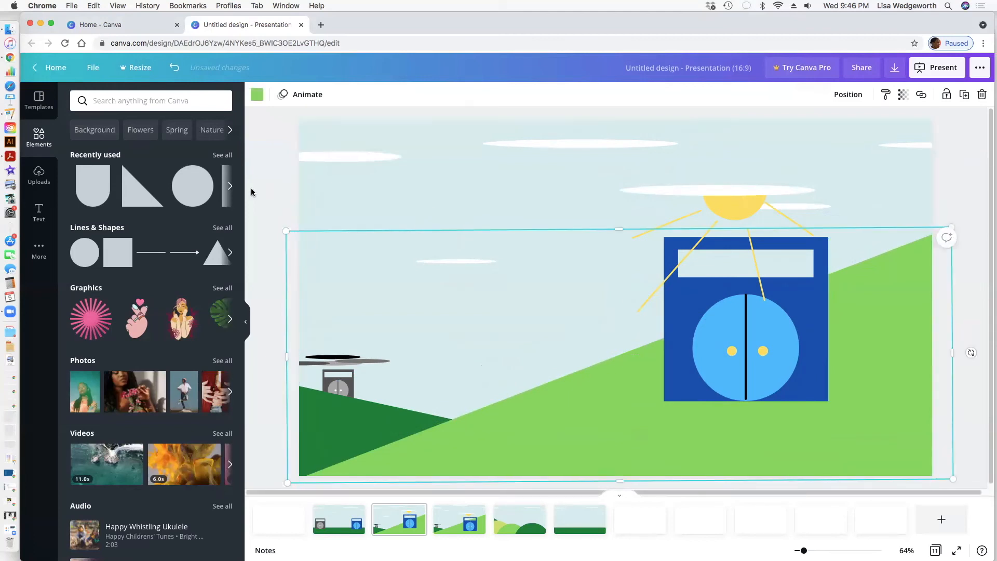
Step: Raise the small white cloud again and reshape the light green hill into a lower slope reaching the page's left edge
{"action": "left_click", "coordinate": [251, 192]}
{"action": "left_click", "coordinate": [457, 262]}
{"action": "left_click_drag", "start_coordinate": [365, 230], "coordinate": [451, 258]}
{"action": "left_click", "coordinate": [453, 261]}
{"action": "left_click", "coordinate": [515, 269]}
{"action": "left_click_drag", "start_coordinate": [470, 261], "coordinate": [469, 214]}
{"action": "left_click", "coordinate": [602, 433]}
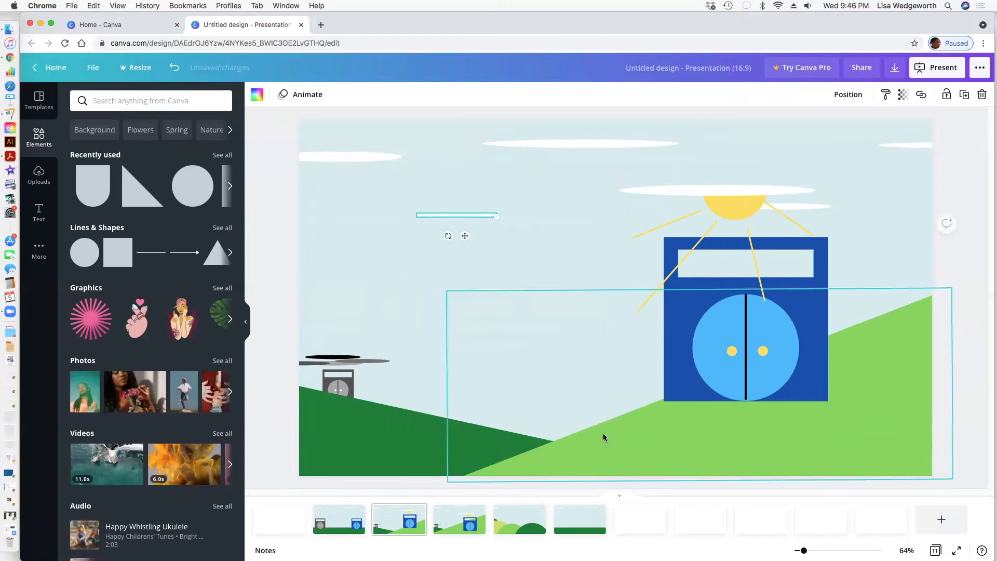
{"action": "left_click_drag", "start_coordinate": [448, 386], "coordinate": [271, 362]}
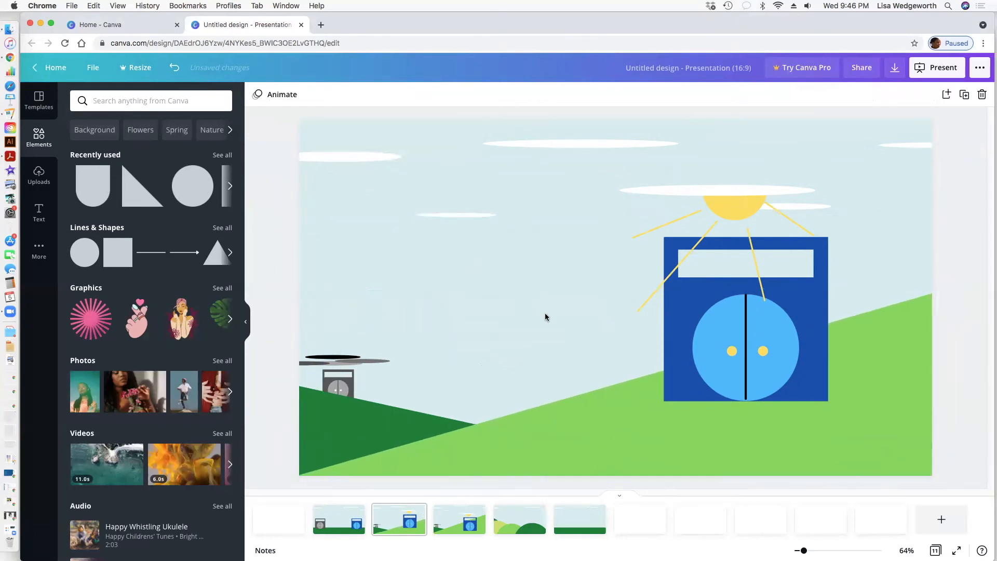
Step: Shift the sun group slightly to the right above the blue building
{"action": "left_click", "coordinate": [847, 280]}
{"action": "mouse_move", "coordinate": [804, 301]}
{"action": "left_mouse_down"}
{"action": "mouse_move", "coordinate": [786, 303]}
{"action": "mouse_move", "coordinate": [821, 302]}
{"action": "left_mouse_up"}
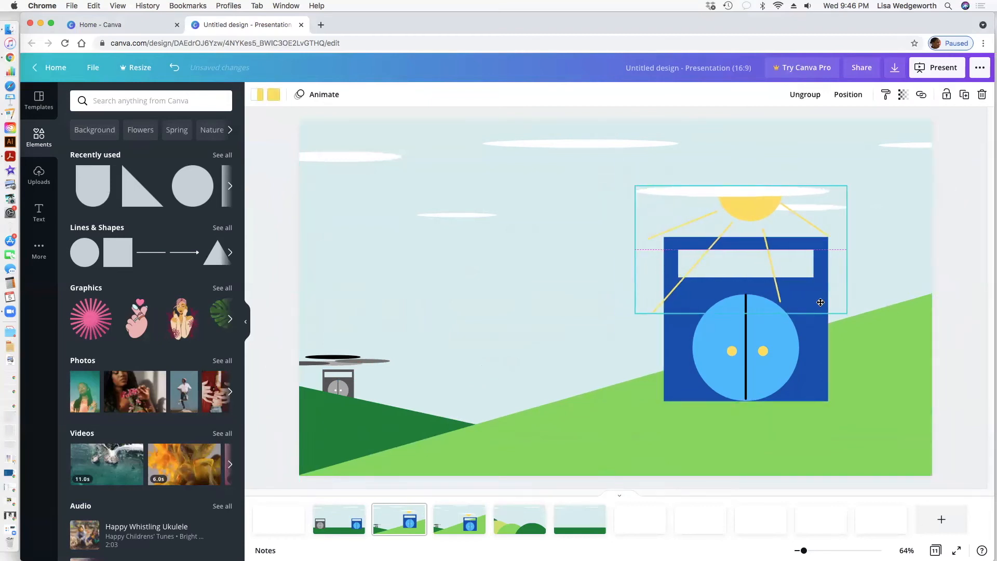
{"action": "left_click", "coordinate": [969, 279]}
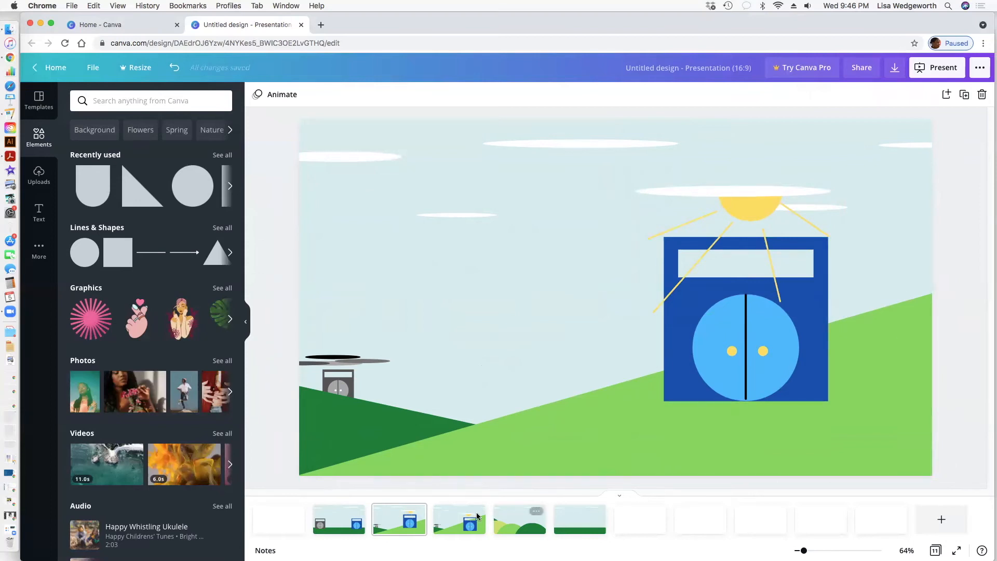
Step: Compare the scene on page 3 with the scenes on pages 2 and 4
{"action": "left_click", "coordinate": [460, 519]}
{"action": "left_click", "coordinate": [408, 524]}
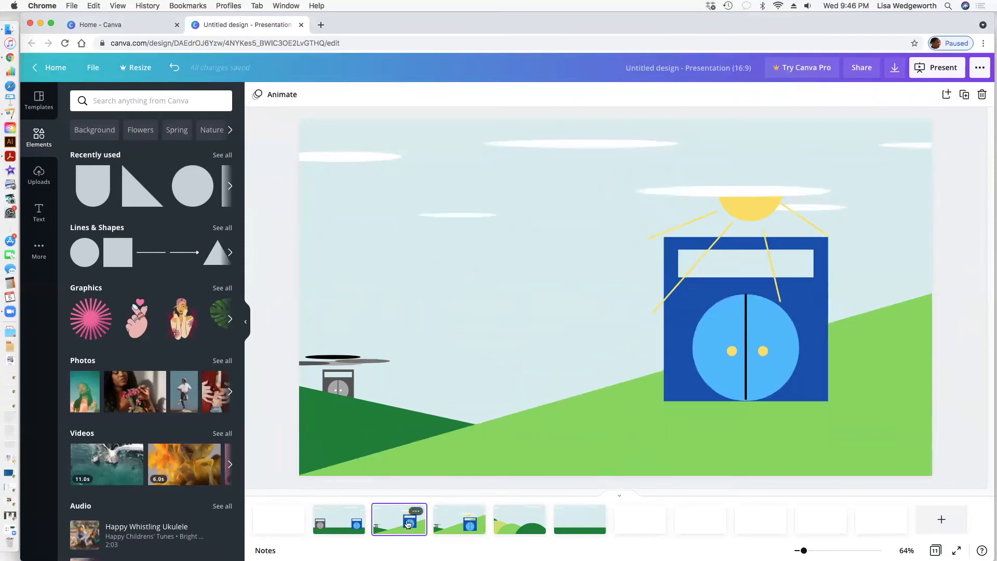
{"action": "left_click", "coordinate": [469, 523]}
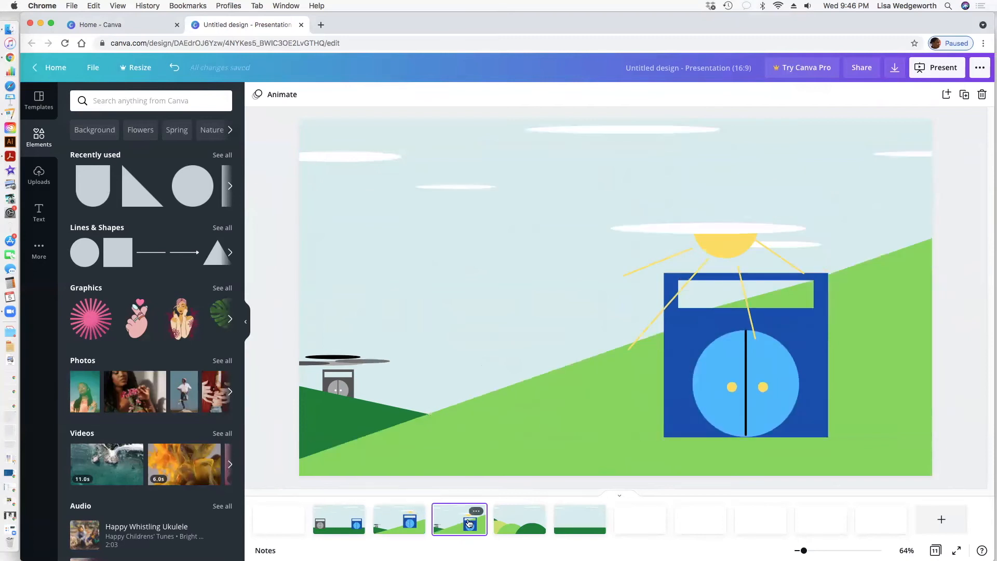
{"action": "left_click", "coordinate": [412, 525]}
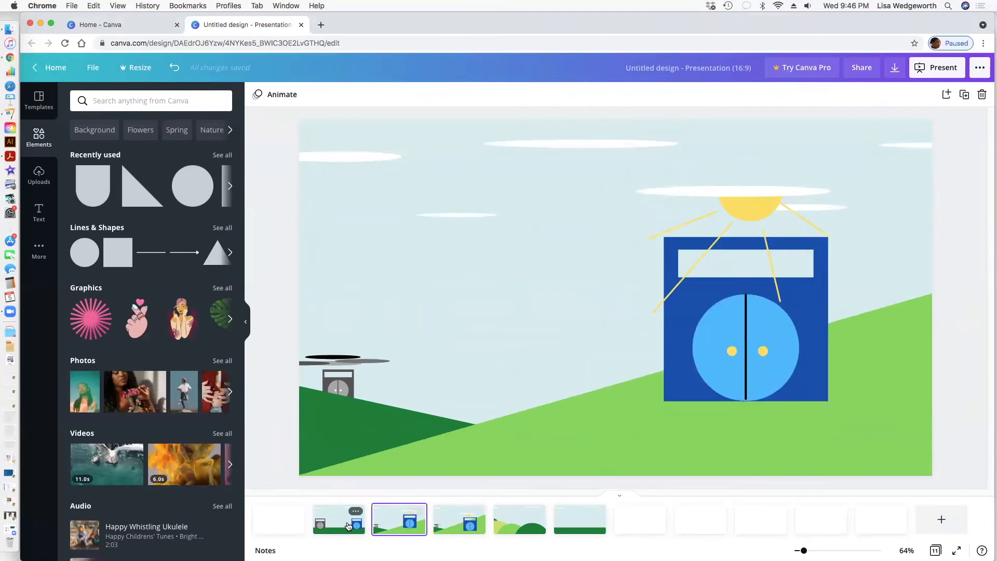
{"action": "left_click", "coordinate": [341, 521]}
{"action": "left_click", "coordinate": [399, 525]}
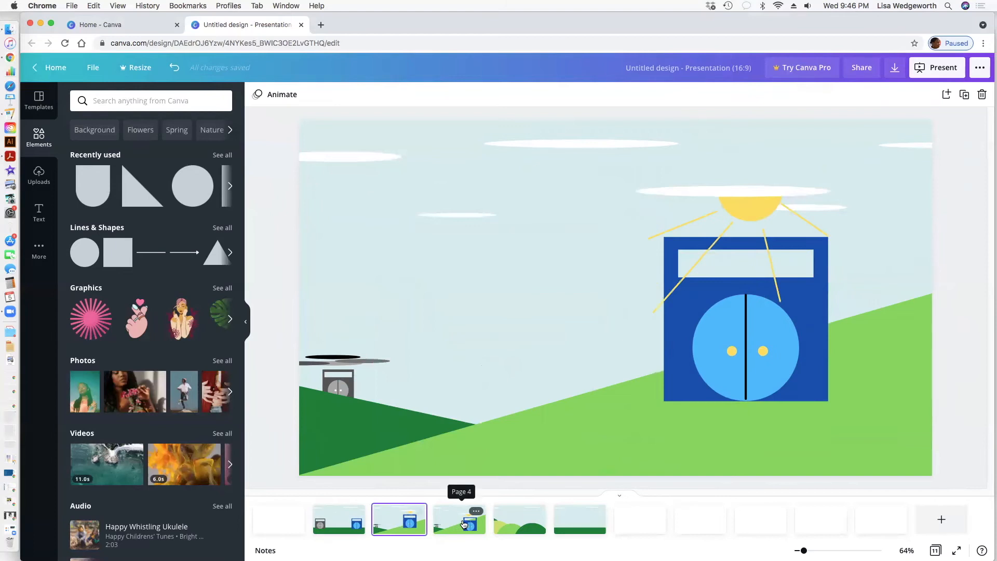
Step: Delete the black and grey clouds above the small grey building on page 3, keeping the light green hill
{"action": "left_click", "coordinate": [341, 358]}
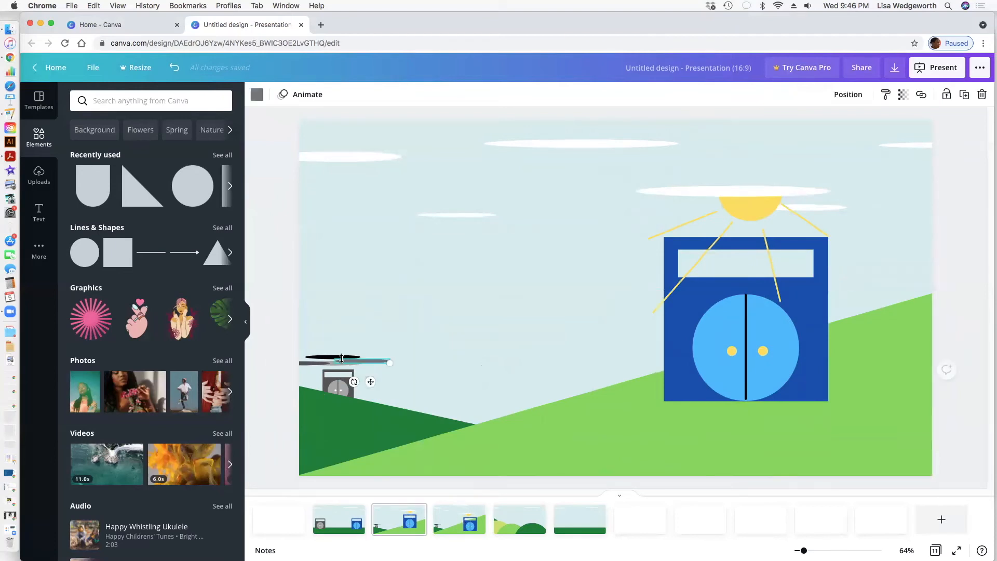
{"action": "left_click", "coordinate": [340, 359]}
{"action": "left_click", "coordinate": [337, 358]}
{"action": "left_click", "coordinate": [335, 360]}
{"action": "left_click", "coordinate": [337, 362]}
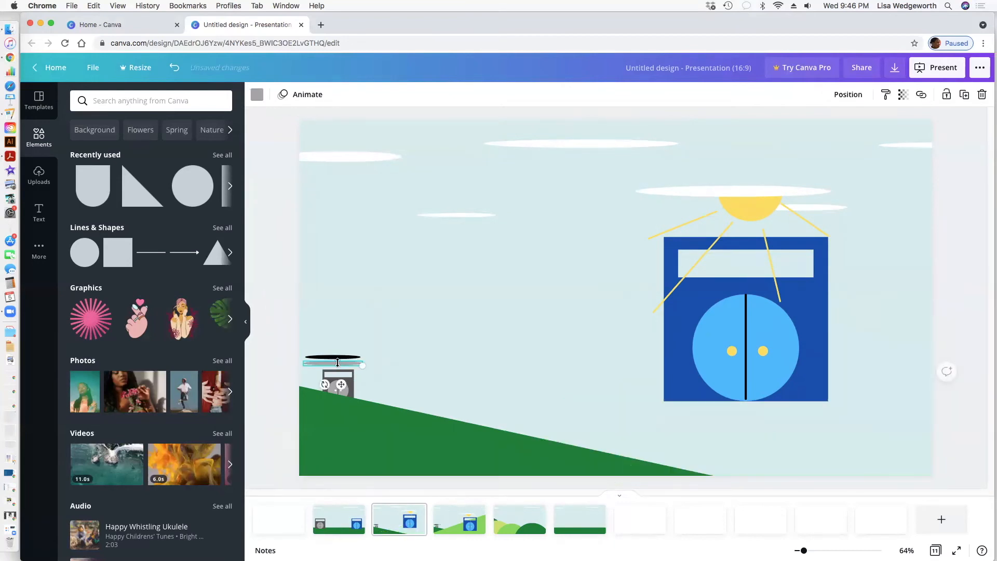
{"action": "left_click", "coordinate": [356, 343]}
{"action": "left_click", "coordinate": [344, 356]}
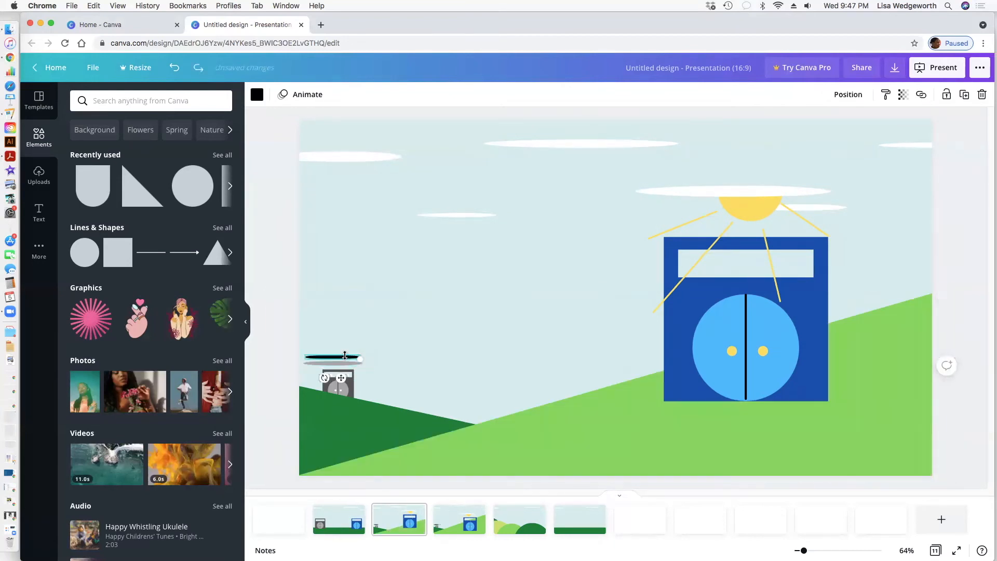
{"action": "key", "text": "Delete"}
{"action": "left_click", "coordinate": [339, 362]}
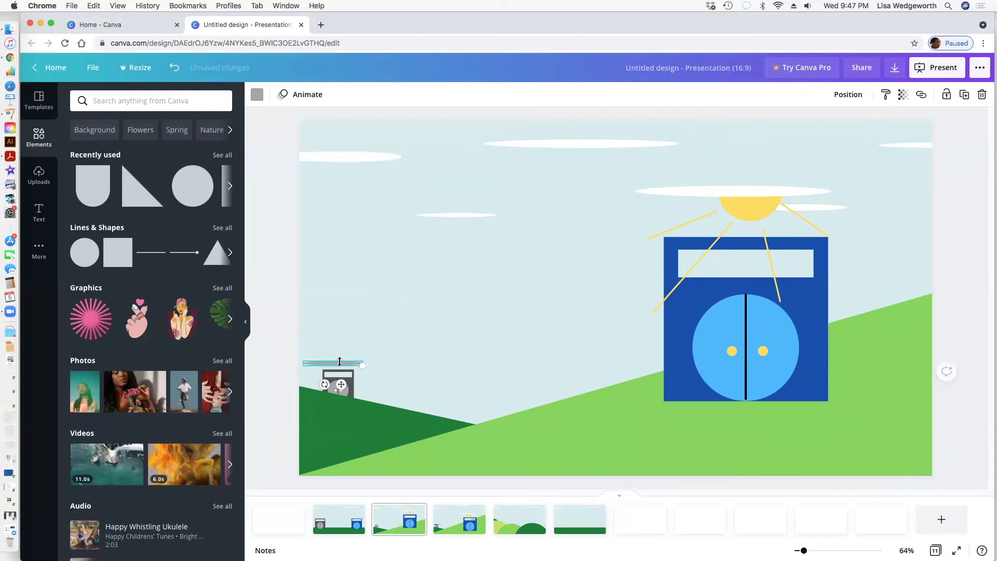
{"action": "key", "text": "Delete"}
{"action": "left_click", "coordinate": [705, 341]}
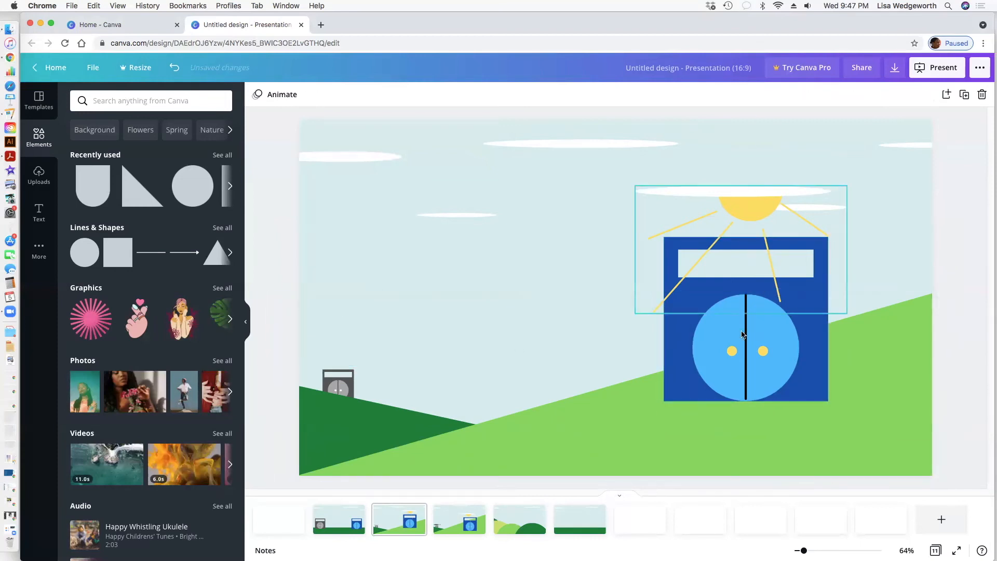
{"action": "left_click", "coordinate": [463, 526]}
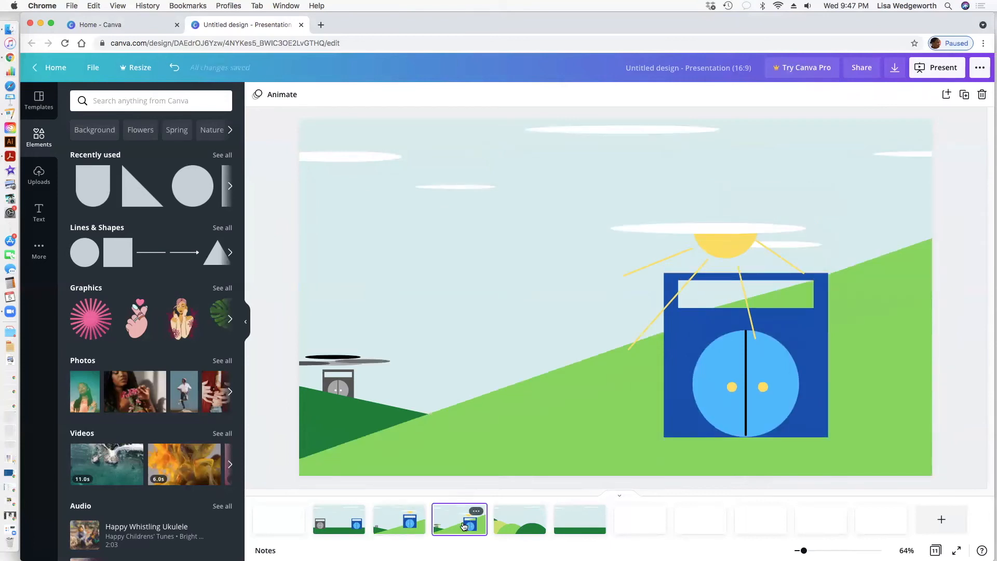
{"action": "left_click", "coordinate": [924, 284]}
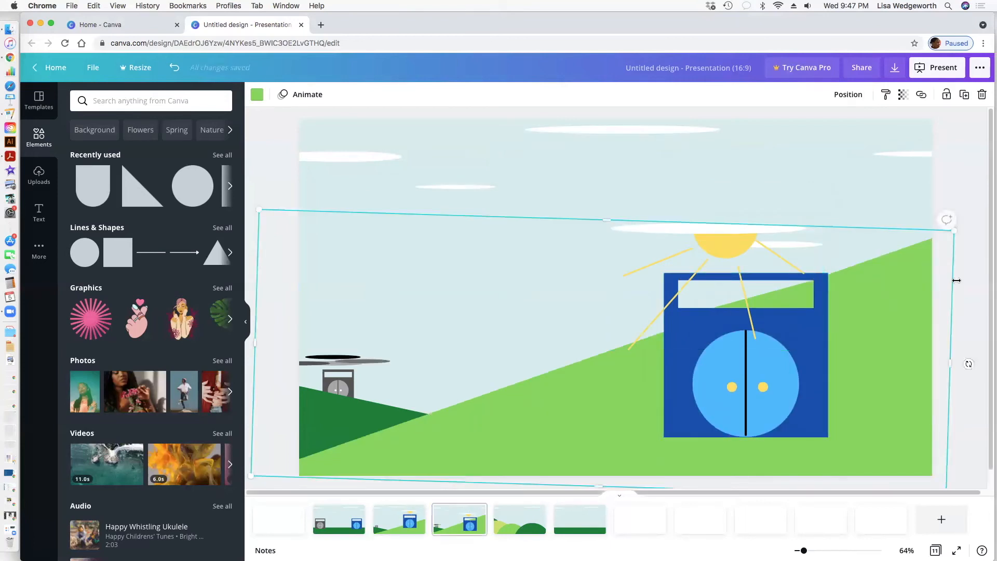
{"action": "left_click", "coordinate": [952, 180]}
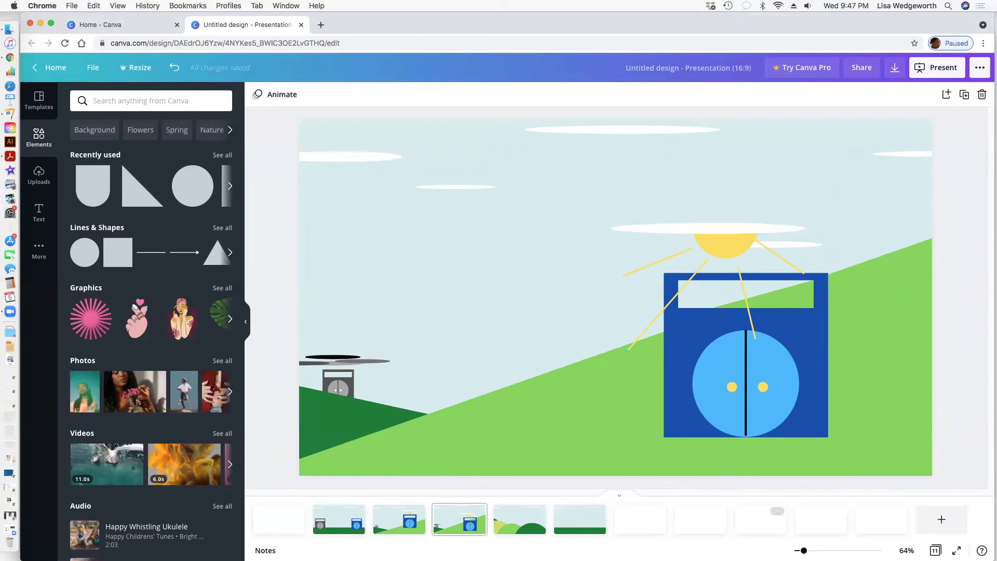
{"action": "left_click", "coordinate": [516, 528]}
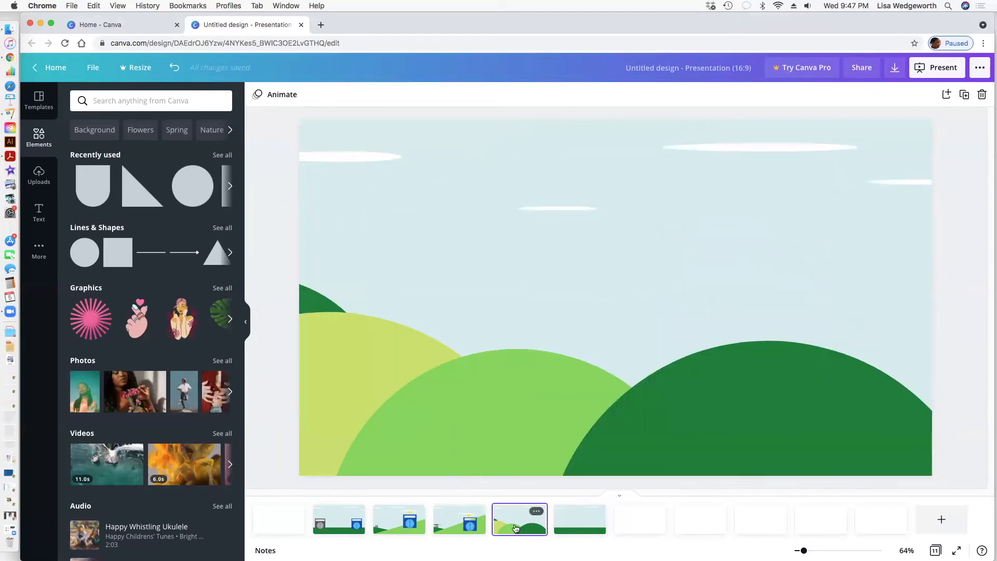
Step: Copy the grey building from page 2 to page 5 and shrink it to sit on the small dark green hill at the left edge
{"action": "left_click", "coordinate": [470, 524]}
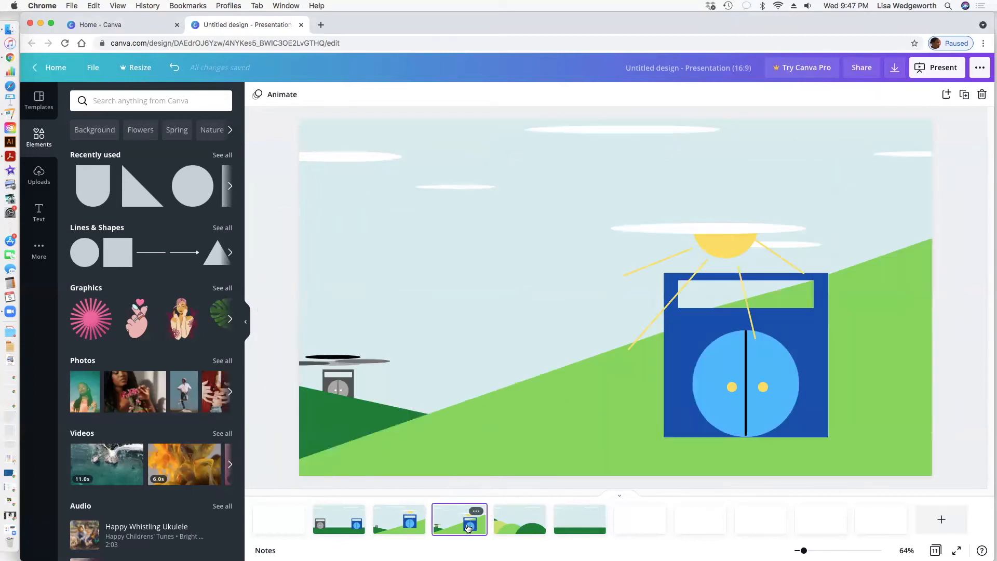
{"action": "left_click", "coordinate": [347, 383]}
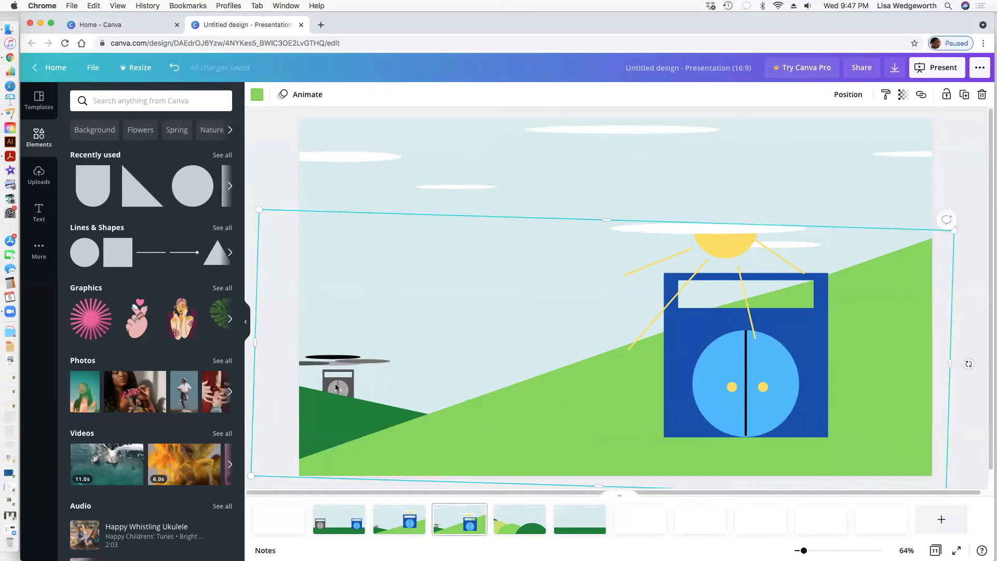
{"action": "left_click", "coordinate": [340, 523]}
{"action": "left_click", "coordinate": [360, 390]}
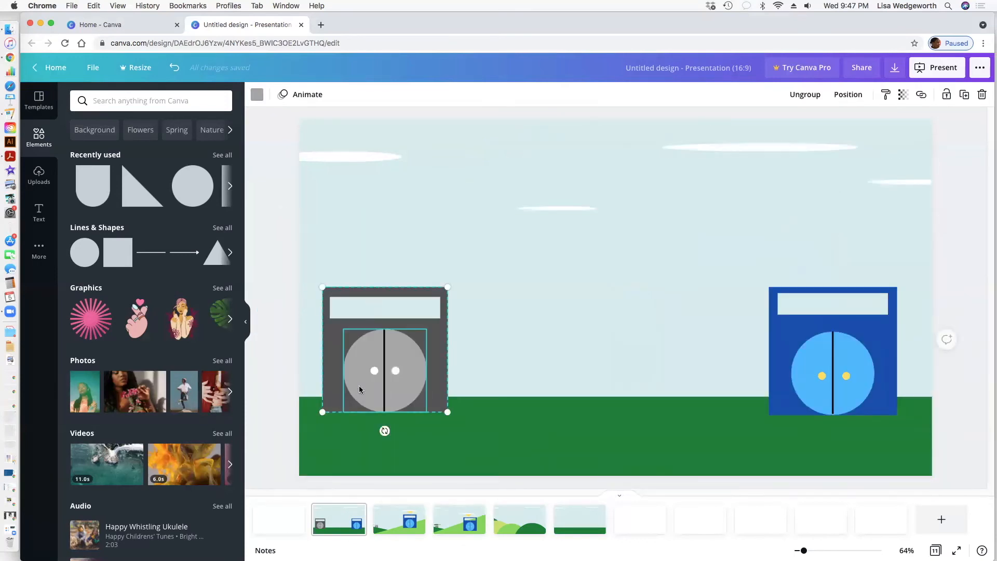
{"action": "left_click", "coordinate": [337, 352]}
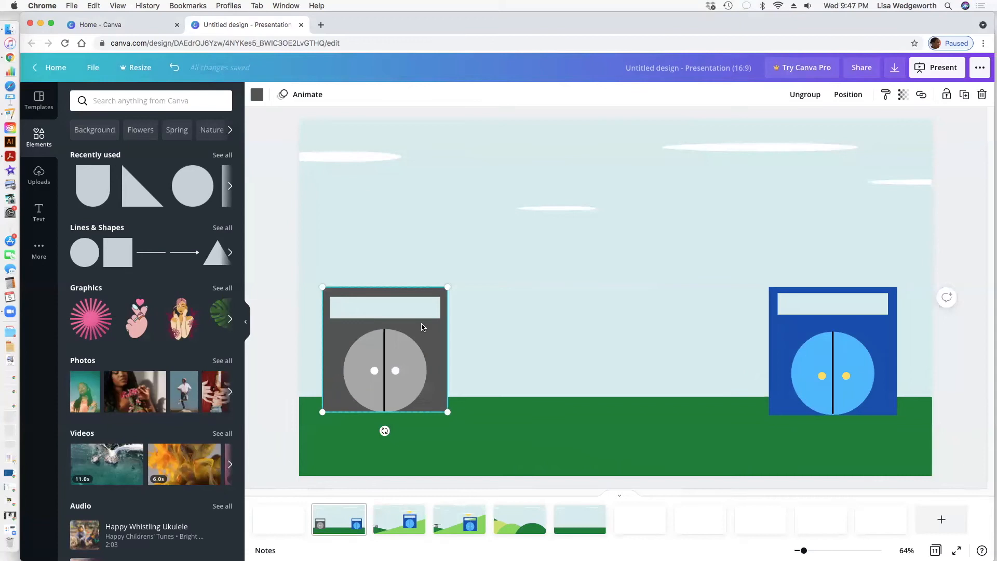
{"action": "left_click", "coordinate": [532, 512]}
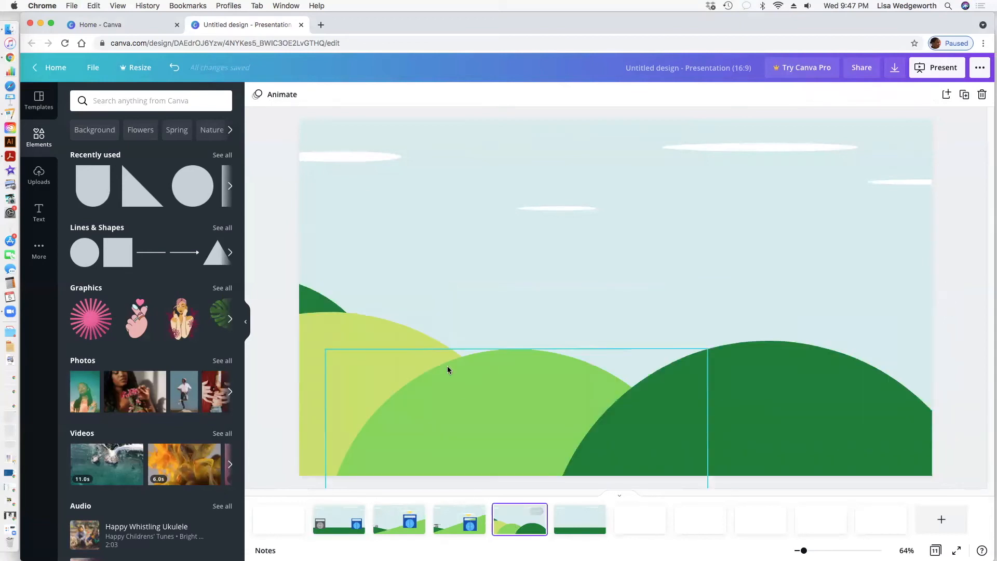
{"action": "key", "text": "cmd+v"}
{"action": "left_click_drag", "start_coordinate": [445, 285], "coordinate": [319, 293]}
{"action": "left_click", "coordinate": [289, 296]}
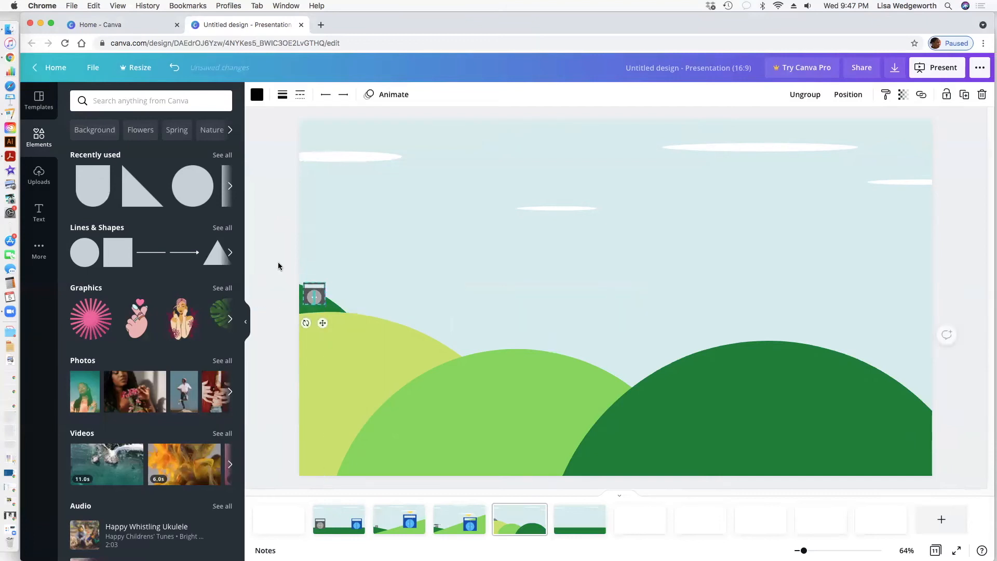
{"action": "left_click", "coordinate": [277, 258]}
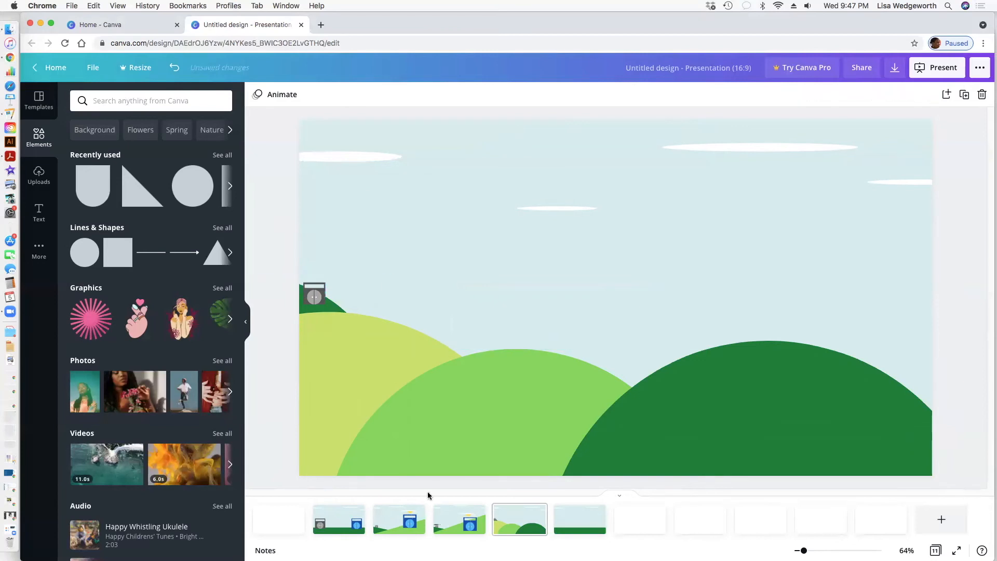
Step: Copy the blue building group from page 2 onto the large dark green hill on page 5
{"action": "left_click", "coordinate": [353, 514]}
{"action": "left_click", "coordinate": [810, 383]}
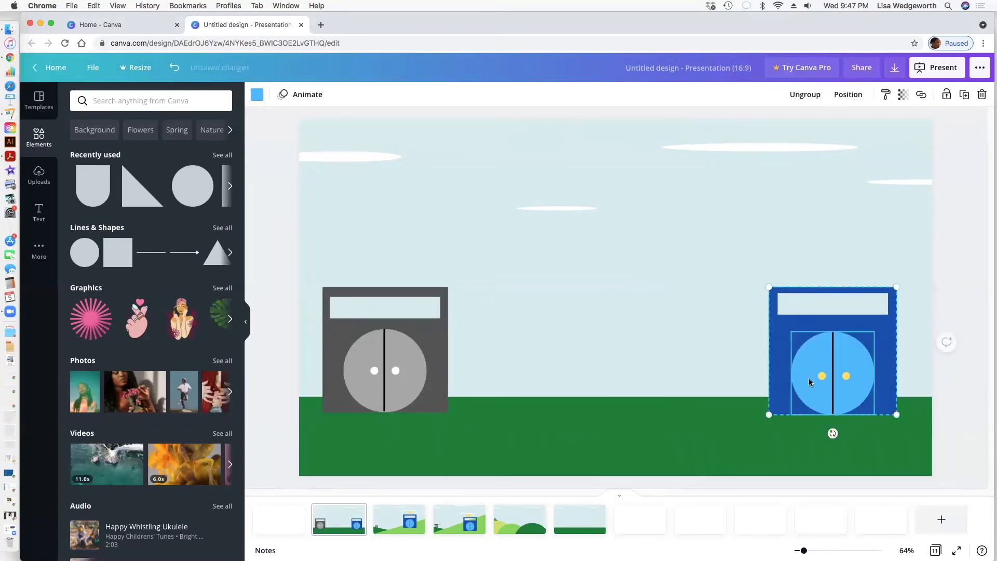
{"action": "left_click", "coordinate": [793, 329]}
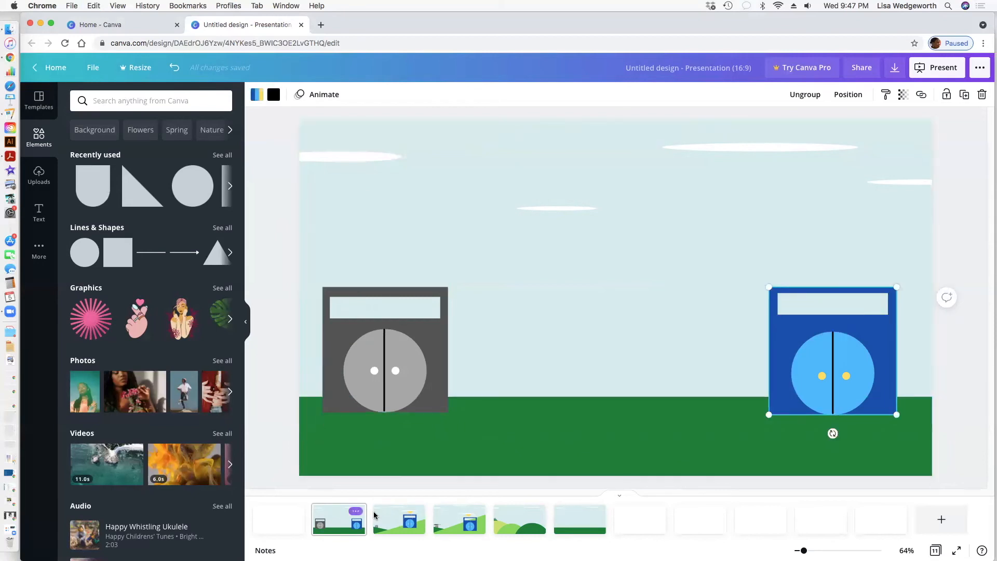
{"action": "left_click", "coordinate": [519, 519]}
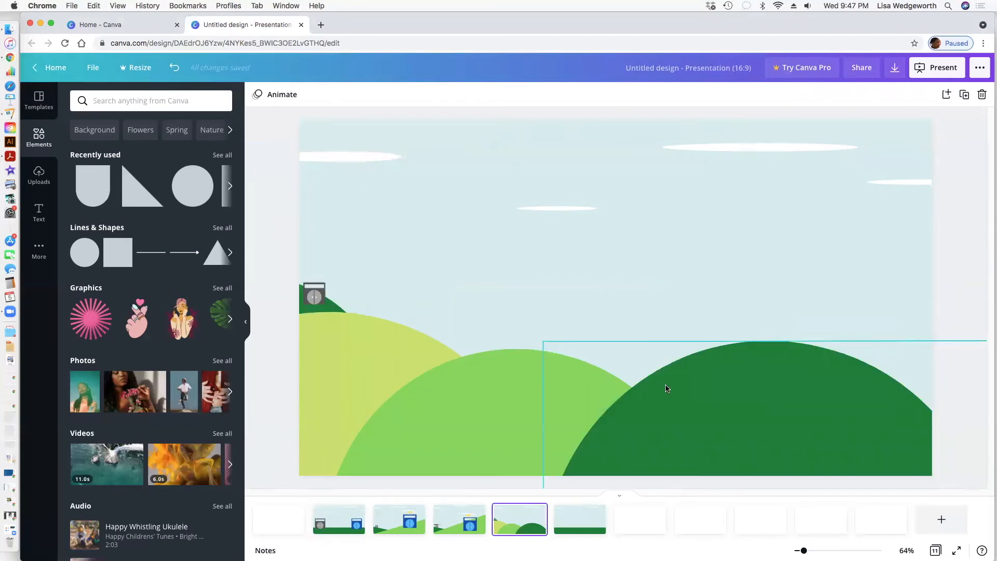
{"action": "key", "text": "super+v"}
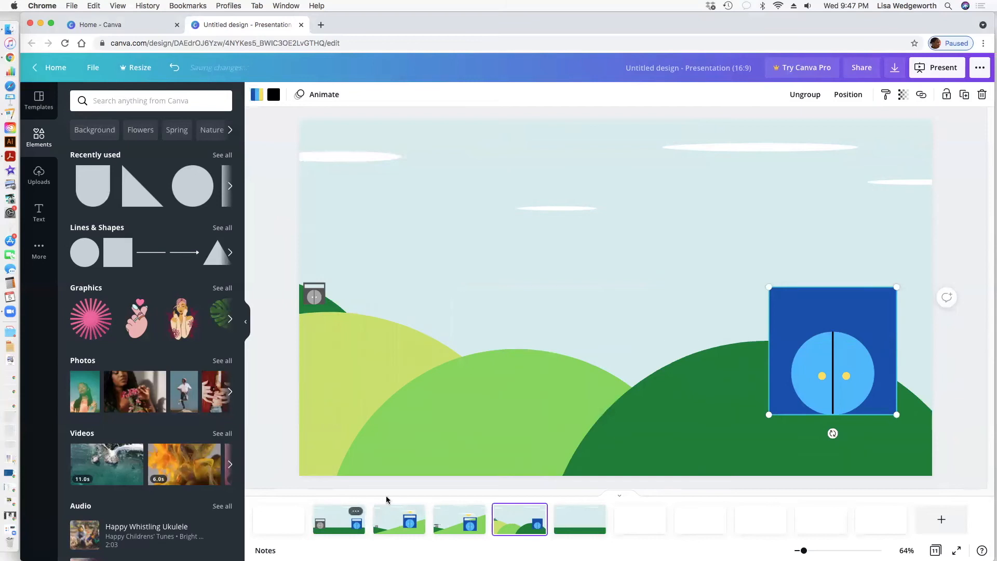
Step: Copy the blue building's pale sign rectangle from page 2 onto the blue building on page 5
{"action": "left_click", "coordinate": [353, 511]}
{"action": "left_click", "coordinate": [789, 306]}
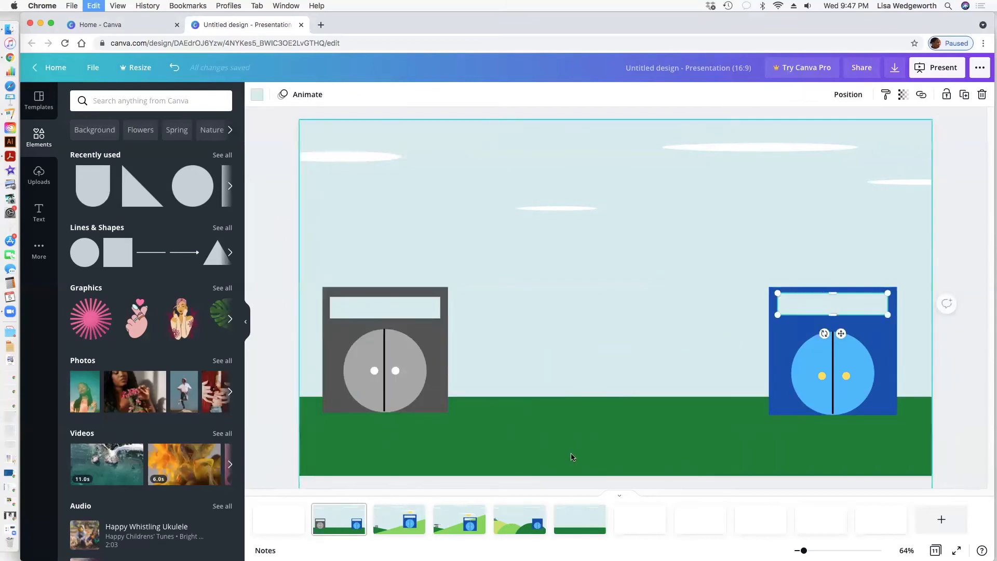
{"action": "left_click", "coordinate": [515, 525]}
{"action": "left_click", "coordinate": [820, 328]}
{"action": "key", "text": "super+v"}
{"action": "left_click", "coordinate": [695, 334]}
{"action": "left_click", "coordinate": [785, 368]}
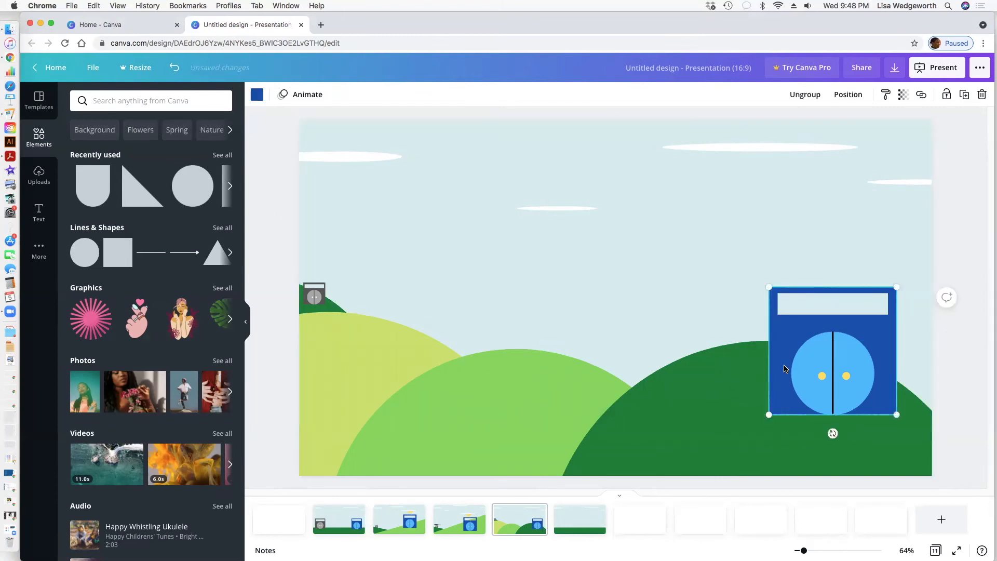
Step: Enlarge page 5's blue building to 600 by 600 and scale its sign rectangle to fit across the upper facade
{"action": "left_click_drag", "start_coordinate": [766, 287], "coordinate": [697, 218]}
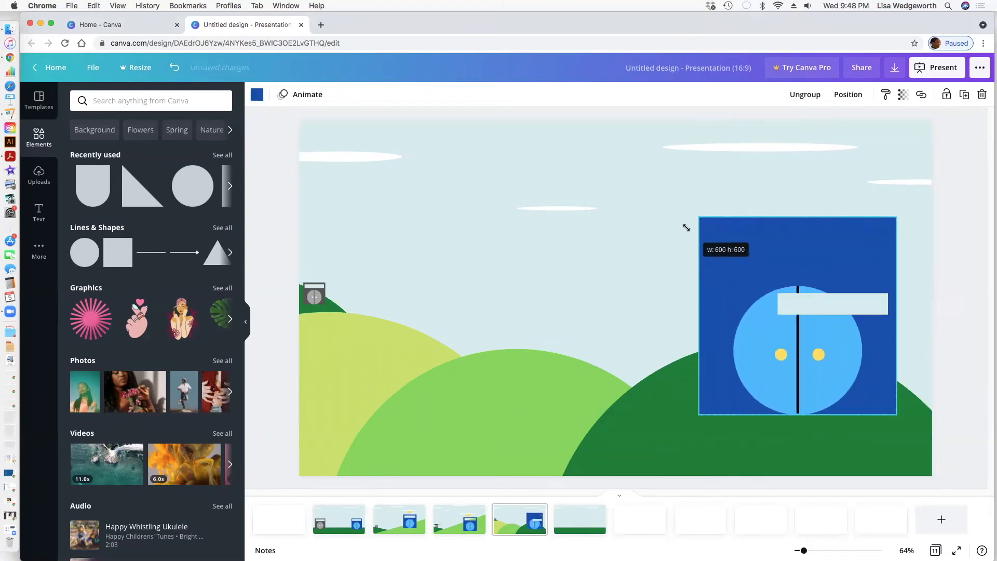
{"action": "left_click", "coordinate": [751, 240]}
{"action": "mouse_move", "coordinate": [835, 253]}
{"action": "left_mouse_down"}
{"action": "mouse_move", "coordinate": [888, 256]}
{"action": "mouse_move", "coordinate": [825, 247]}
{"action": "left_mouse_up"}
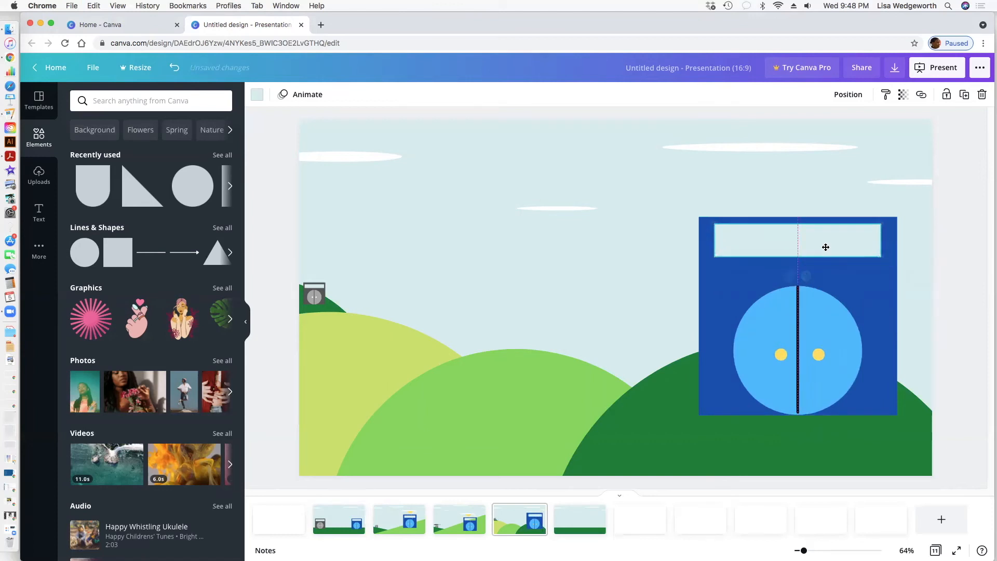
{"action": "left_click_drag", "start_coordinate": [715, 257], "coordinate": [702, 256]}
{"action": "left_click_drag", "start_coordinate": [788, 255], "coordinate": [752, 240]}
Step: Move the blue building and its sign together slightly down and left on the dark green hill
{"action": "left_click", "coordinate": [663, 219]}
{"action": "left_click_drag", "start_coordinate": [750, 282], "coordinate": [755, 315]}
{"action": "left_click_drag", "start_coordinate": [752, 257], "coordinate": [760, 303]}
{"action": "left_click_drag", "start_coordinate": [730, 333], "coordinate": [735, 264]}
{"action": "left_click", "coordinate": [562, 294]}
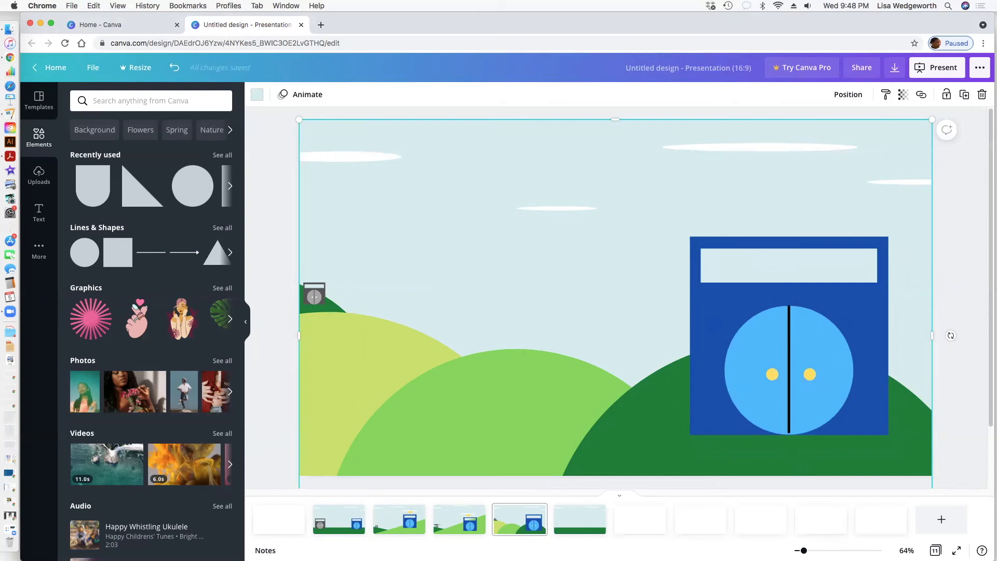
{"action": "left_click", "coordinate": [976, 470]}
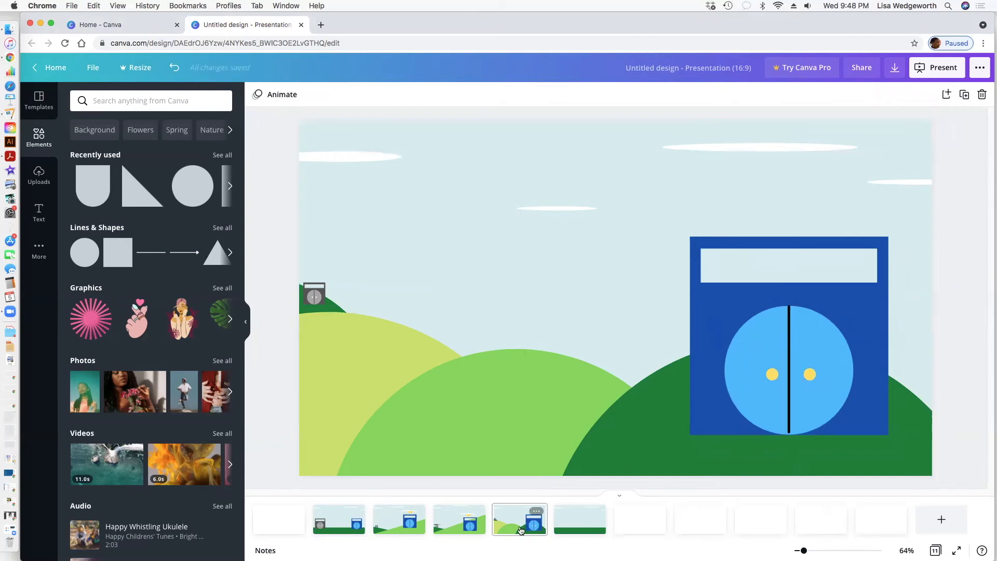
Step: Compare the building, cloud and sun arrangements across pages 2, 3, 4 and 5
{"action": "left_click", "coordinate": [459, 521]}
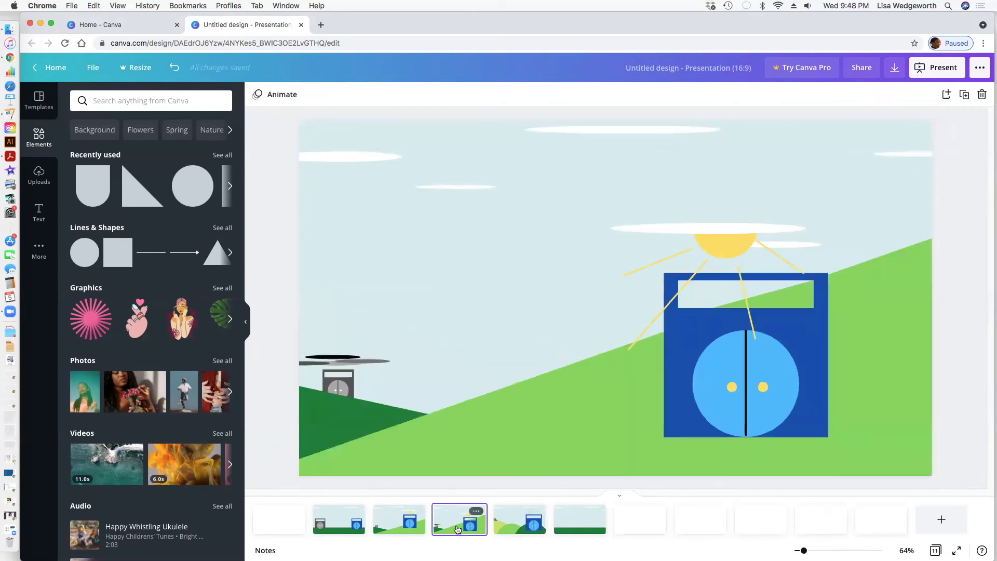
{"action": "left_click", "coordinate": [527, 534]}
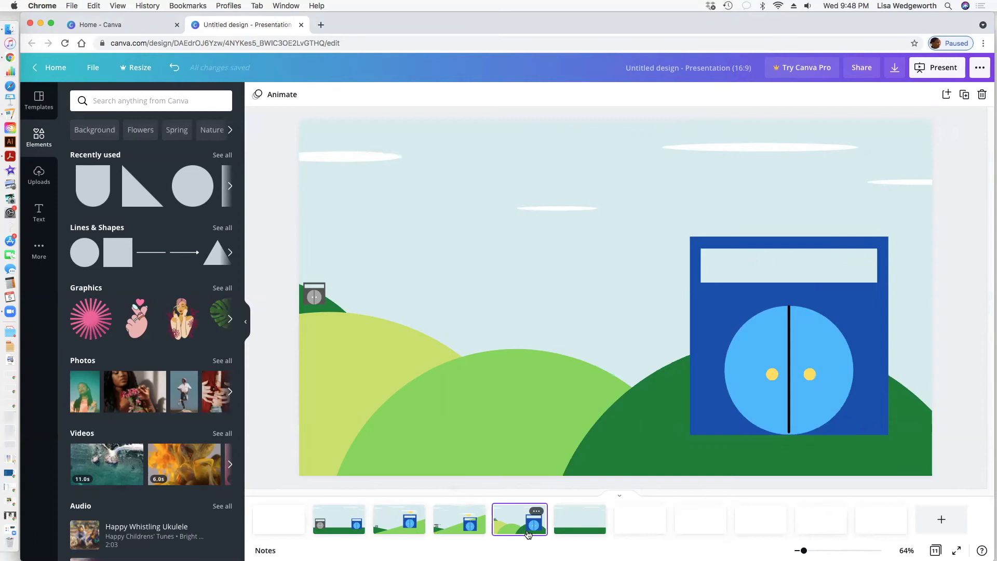
{"action": "left_click", "coordinate": [348, 522]}
{"action": "left_click", "coordinate": [389, 533]}
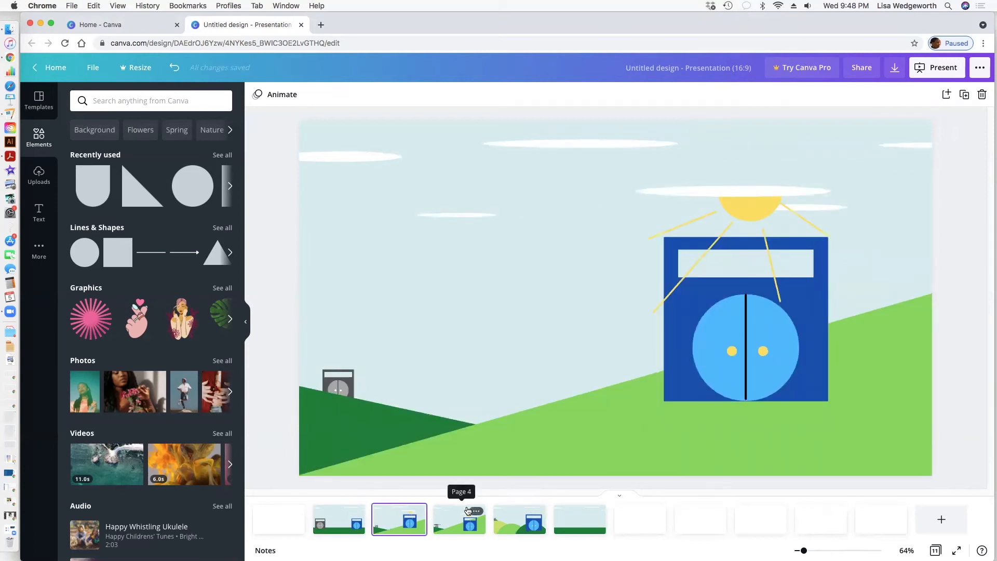
{"action": "left_click", "coordinate": [461, 524]}
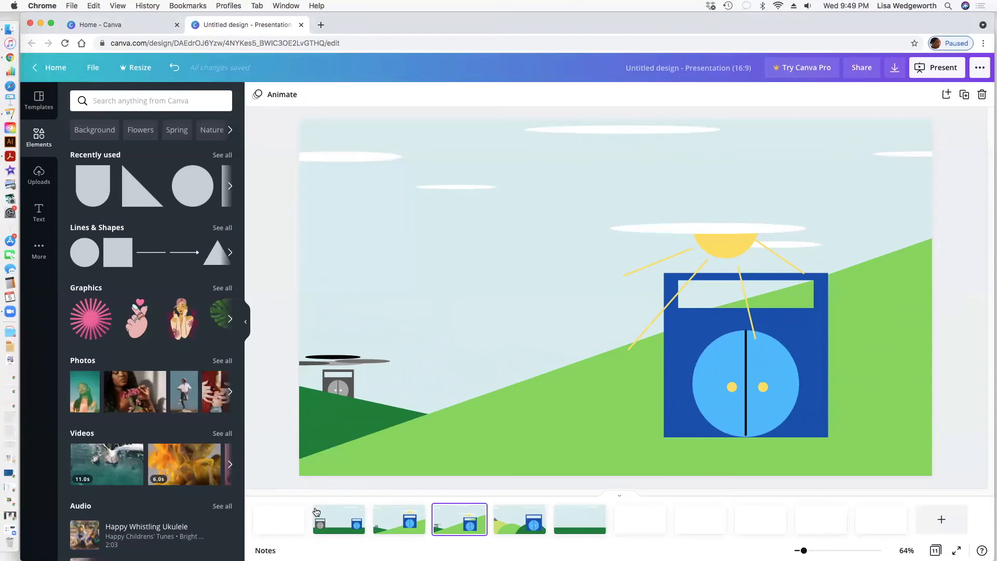
{"action": "left_click", "coordinate": [339, 519]}
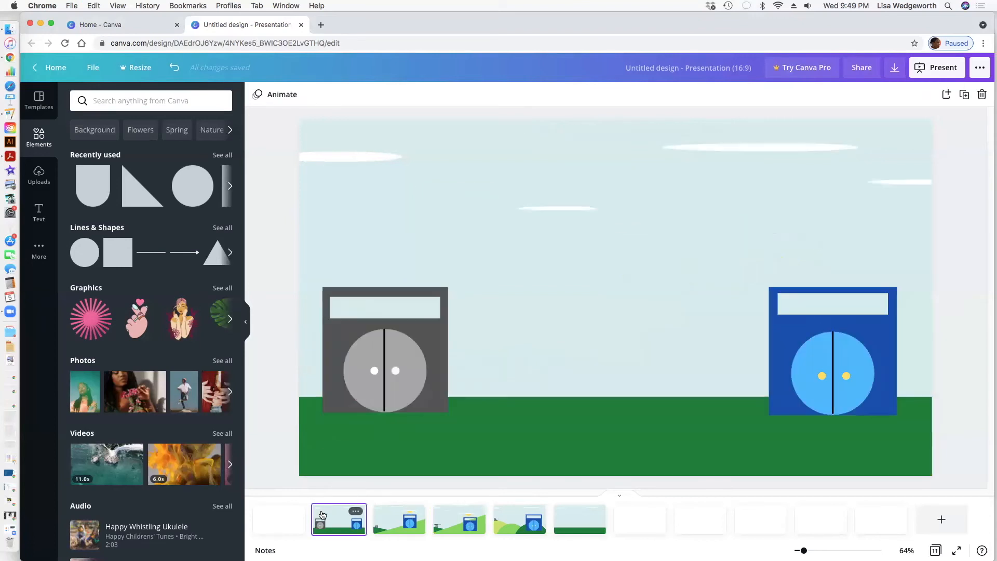
{"action": "left_click", "coordinate": [393, 527]}
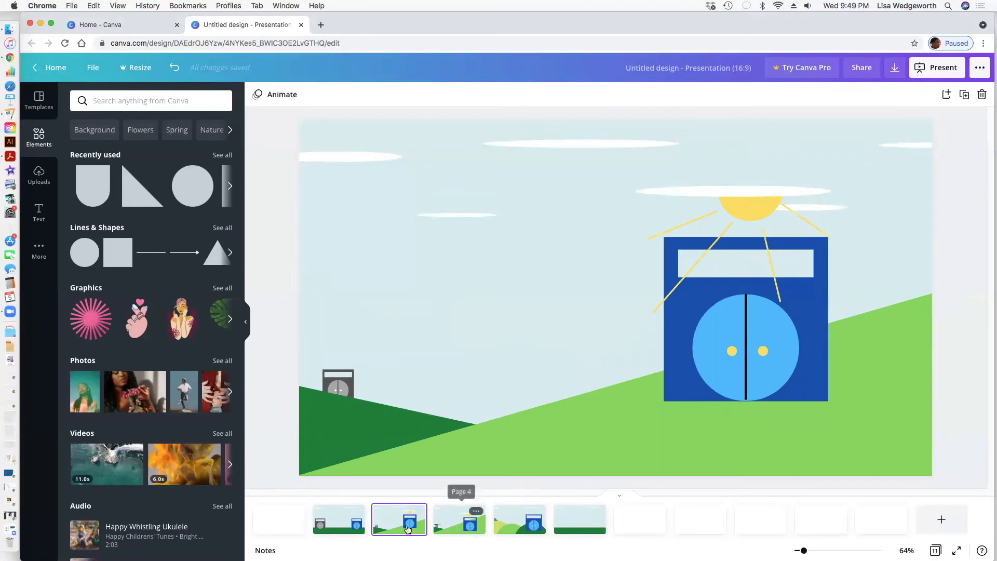
{"action": "left_click", "coordinate": [321, 528]}
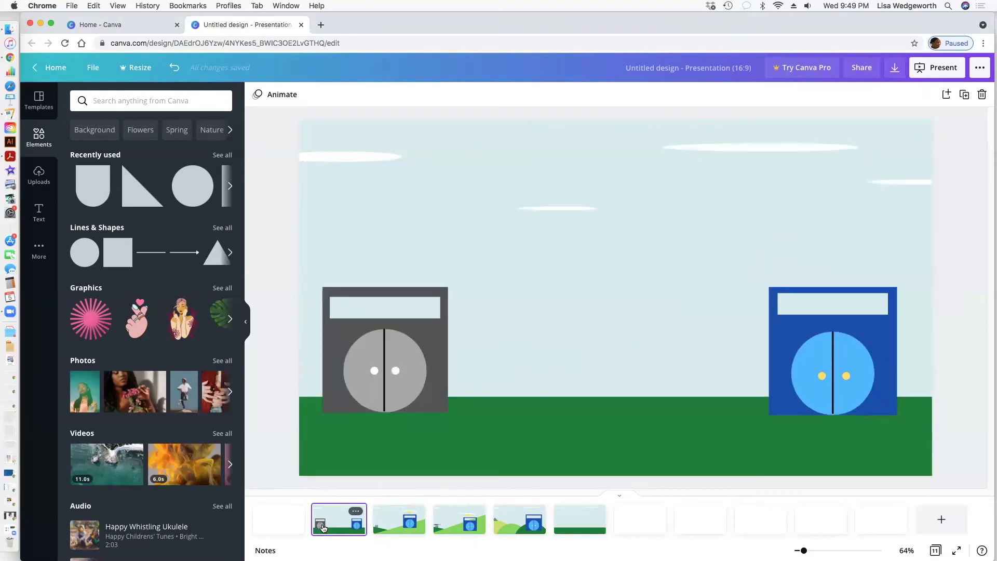
Step: Delete the sun, its four rays and the two clouds around it from above the blue building on page 3
{"action": "left_click", "coordinate": [382, 527]}
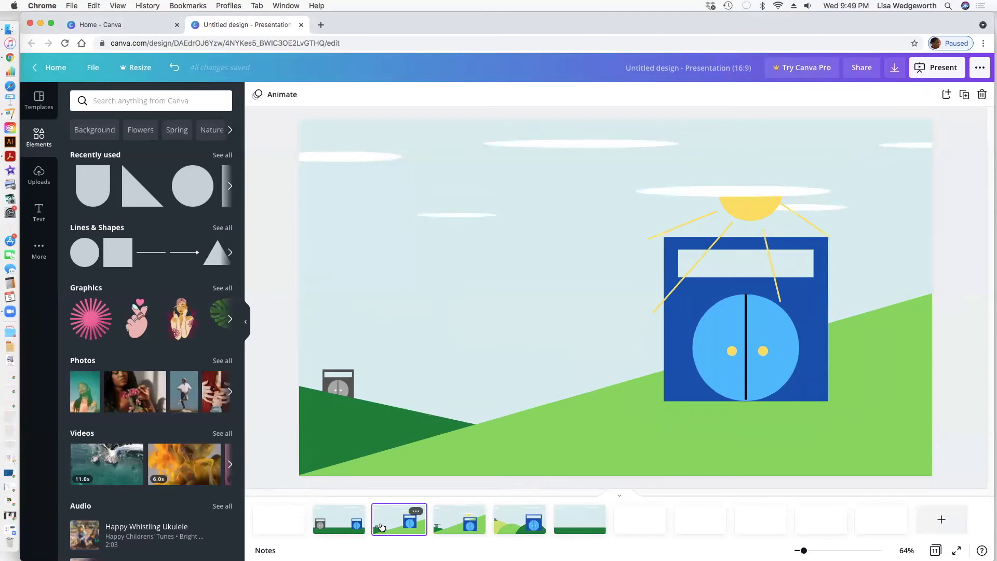
{"action": "left_click", "coordinate": [761, 195]}
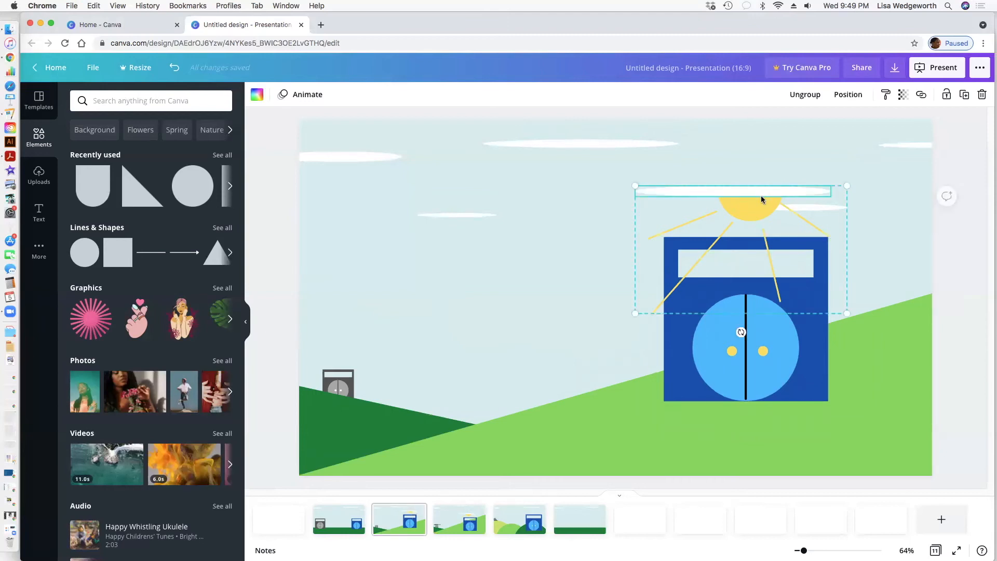
{"action": "key", "text": "Delete"}
{"action": "left_click", "coordinate": [755, 208]}
{"action": "key", "text": "Delete"}
{"action": "left_click", "coordinate": [794, 210]}
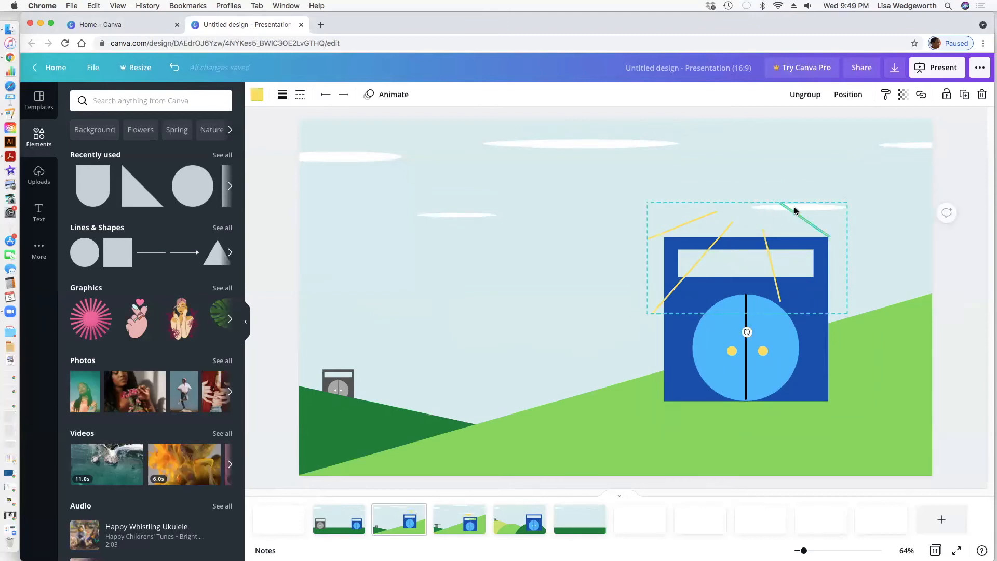
{"action": "key", "text": "Delete"}
{"action": "left_click", "coordinate": [767, 255]}
{"action": "key", "text": "Delete"}
{"action": "left_click", "coordinate": [707, 252]}
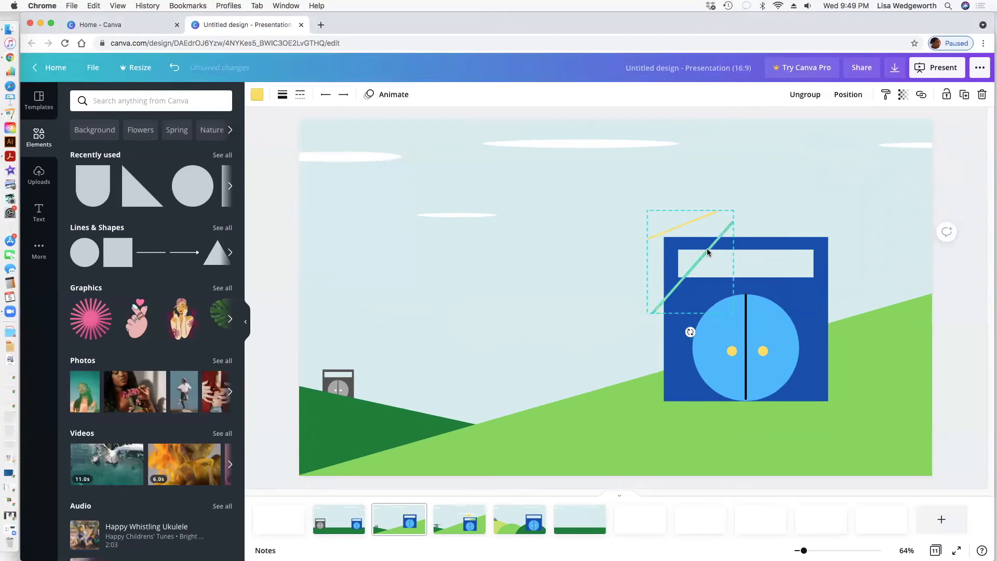
{"action": "key", "text": "Delete"}
{"action": "left_click", "coordinate": [687, 217]}
{"action": "key", "text": "Delete"}
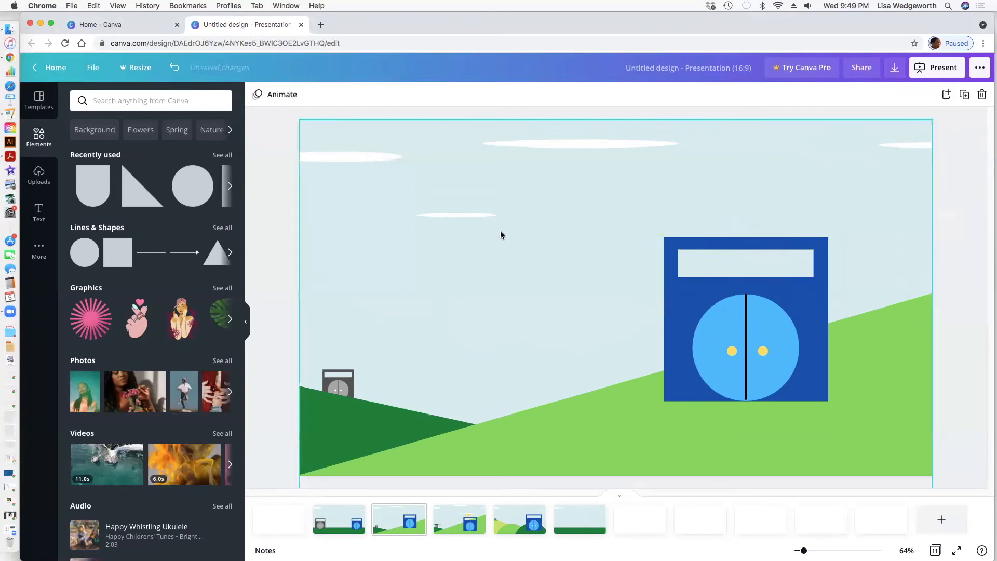
Step: Rearrange the white clouds in the open sky on page 4 so their layout differs from page 3
{"action": "left_click", "coordinate": [449, 521]}
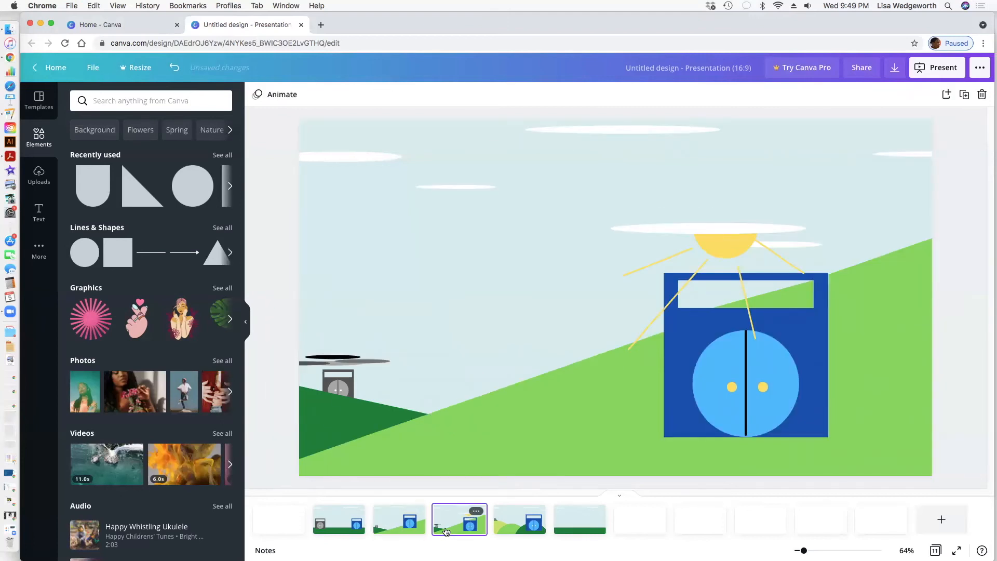
{"action": "left_click", "coordinate": [400, 523]}
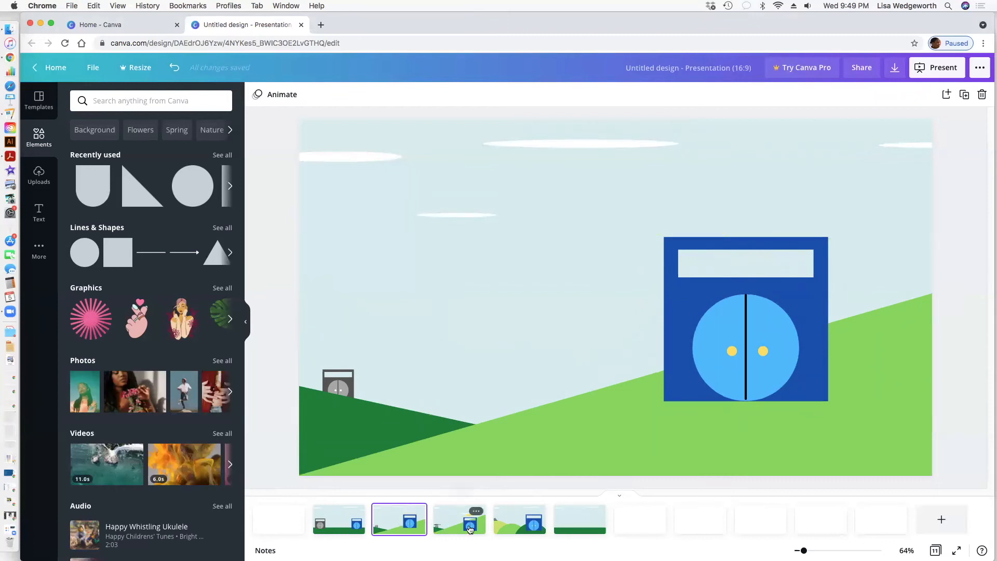
{"action": "left_click", "coordinate": [470, 529]}
{"action": "left_click", "coordinate": [438, 189]}
{"action": "left_click_drag", "start_coordinate": [438, 189], "coordinate": [493, 183]}
{"action": "left_click_drag", "start_coordinate": [618, 128], "coordinate": [777, 131]}
{"action": "left_click_drag", "start_coordinate": [908, 154], "coordinate": [815, 188]}
{"action": "left_click", "coordinate": [392, 526]}
{"action": "left_click", "coordinate": [445, 528]}
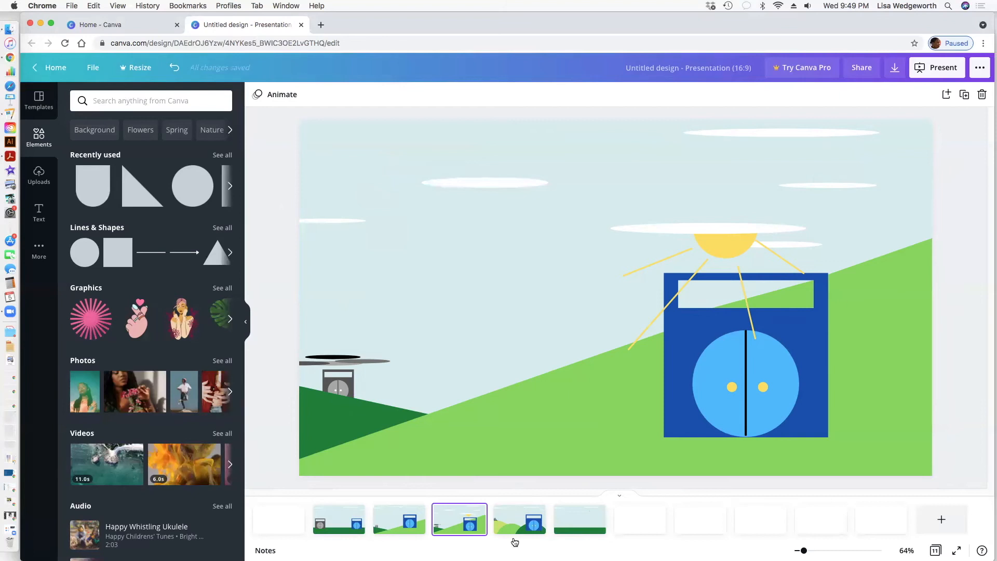
Step: Duplicate page 4 and recolor the copy's large light green hill to the default violet, #5E17EB
{"action": "left_click", "coordinate": [963, 95]}
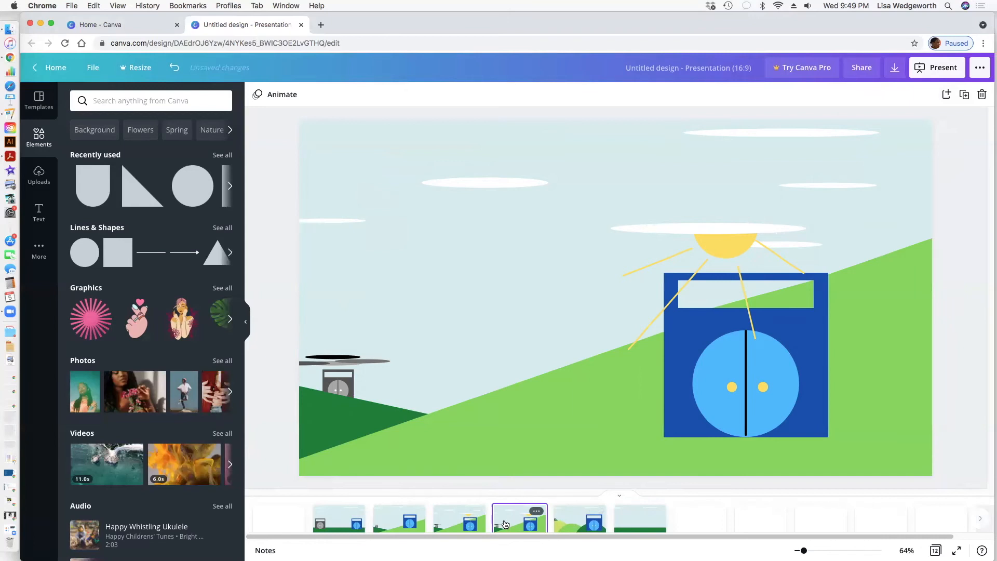
{"action": "left_click", "coordinate": [402, 424]}
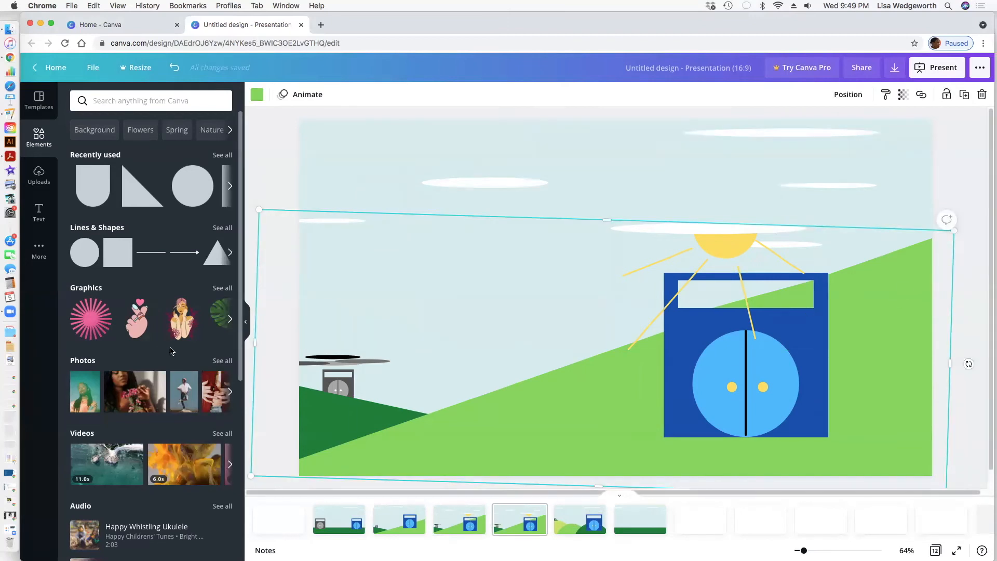
{"action": "left_click", "coordinate": [257, 95]}
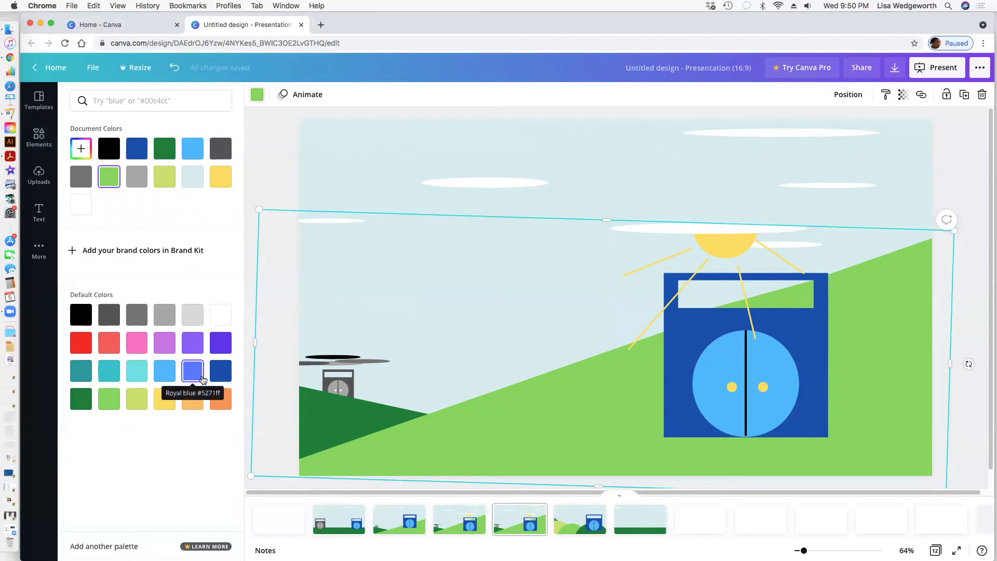
{"action": "left_click", "coordinate": [218, 373]}
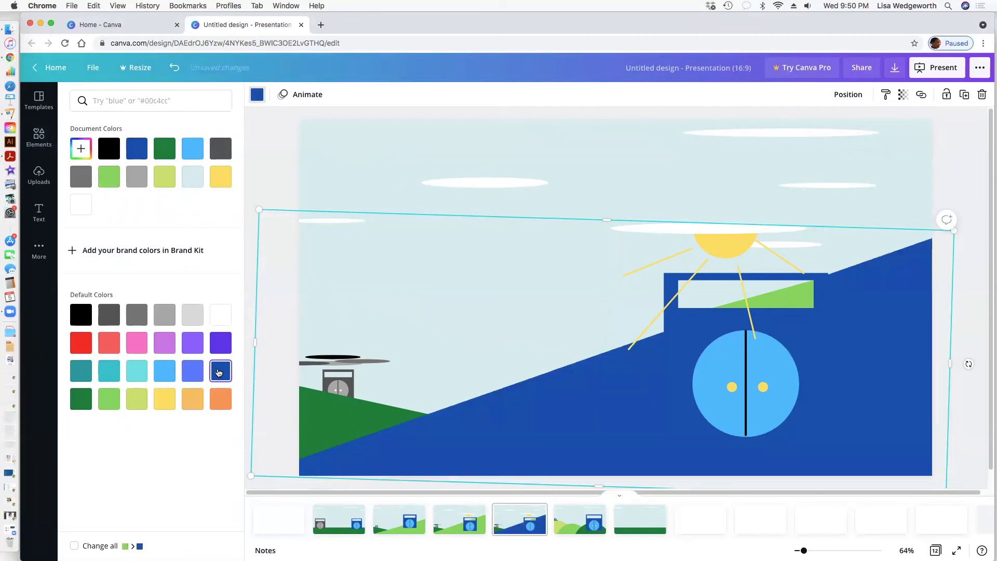
{"action": "left_click", "coordinate": [220, 348]}
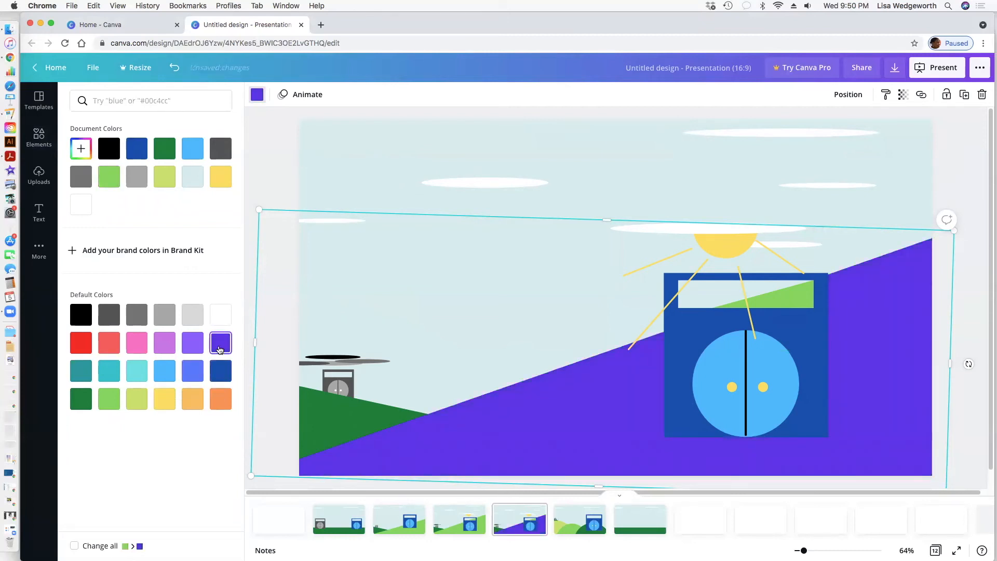
Step: Recolor the dark green hill under the grey building to dark blue #004AAD and resize the violet hill to about 808 by 2,003
{"action": "left_click_drag", "start_coordinate": [254, 342], "coordinate": [411, 364]}
{"action": "left_click", "coordinate": [319, 424]}
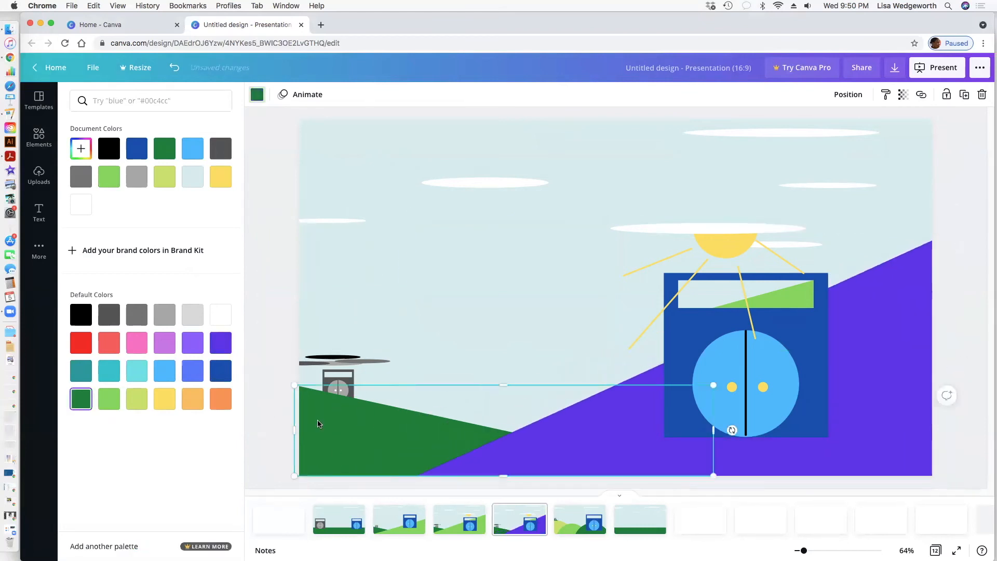
{"action": "left_click", "coordinate": [221, 370]}
{"action": "left_click", "coordinate": [540, 444]}
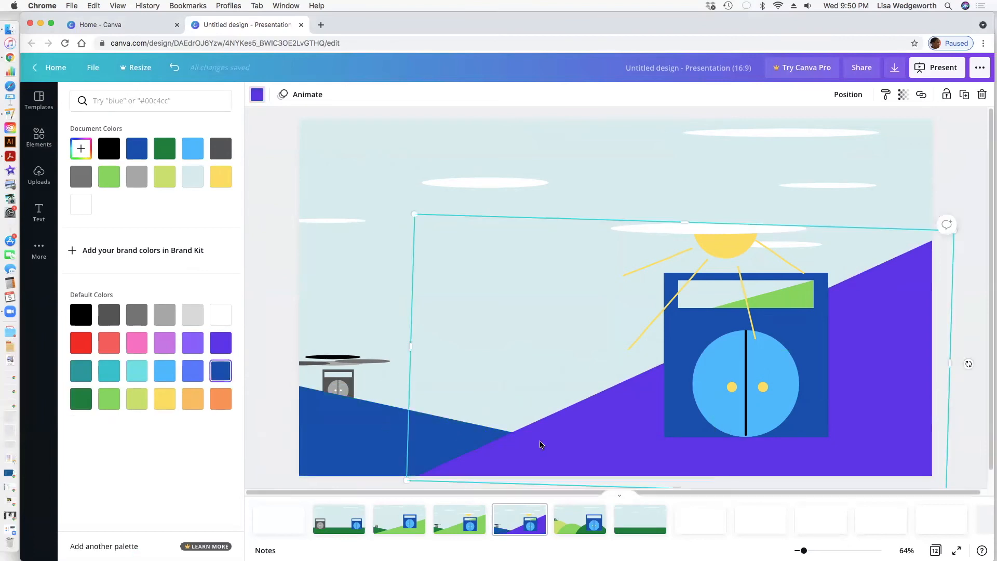
{"action": "left_click_drag", "start_coordinate": [405, 349], "coordinate": [289, 345]}
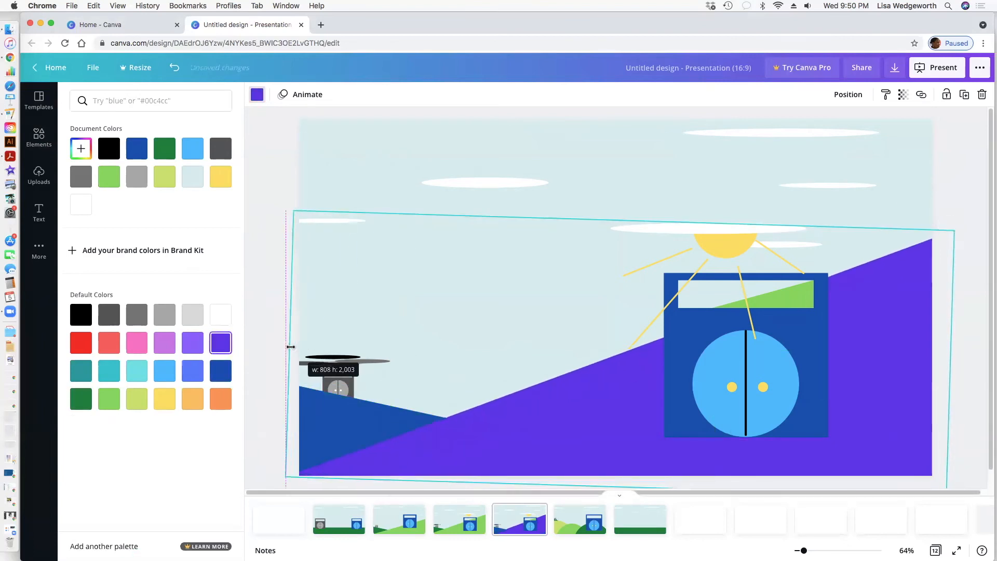
{"action": "left_click", "coordinate": [262, 318]}
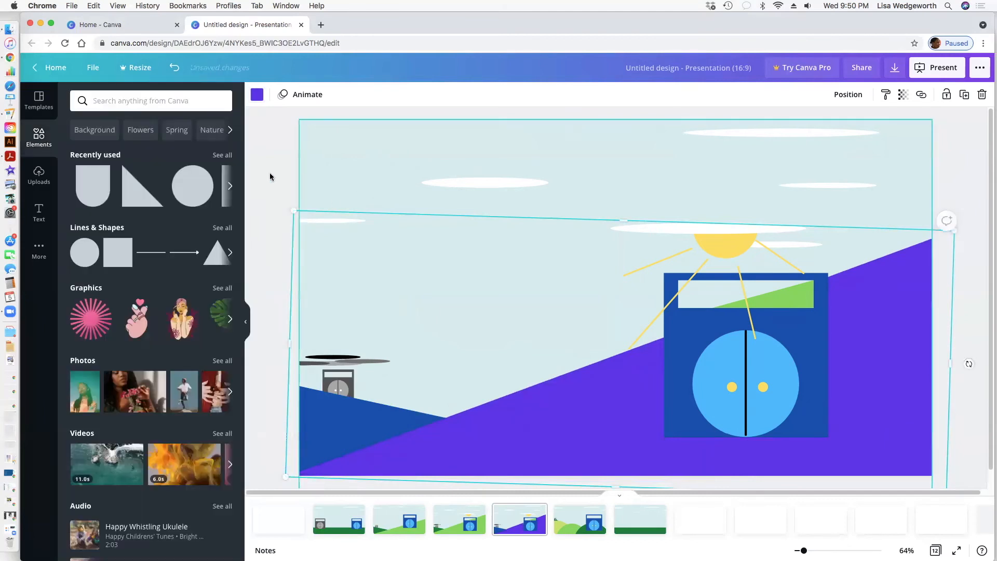
Step: Recolor the sky on the duplicated page to a custom dark navy, about #10243D
{"action": "left_click", "coordinate": [397, 179]}
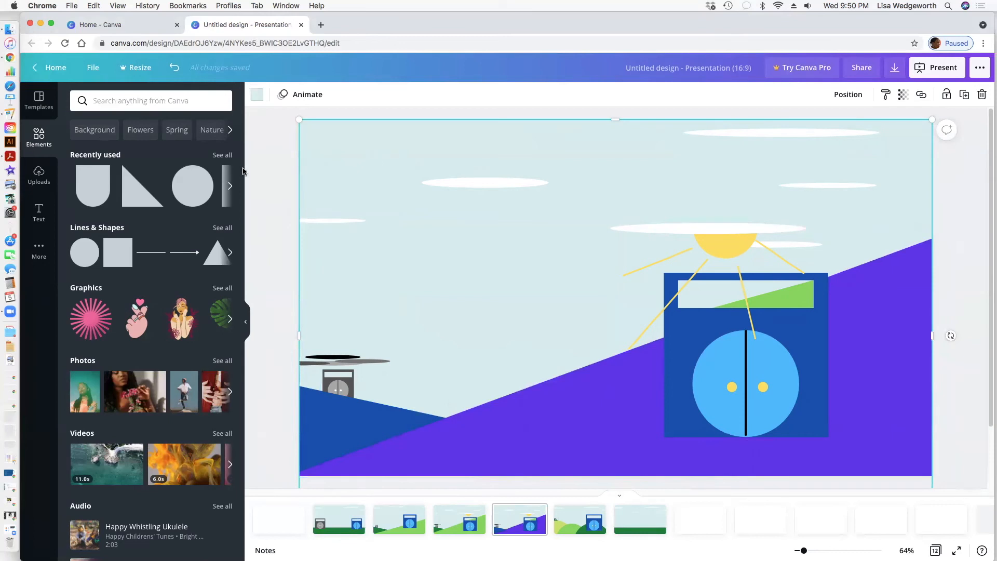
{"action": "left_click", "coordinate": [256, 95]}
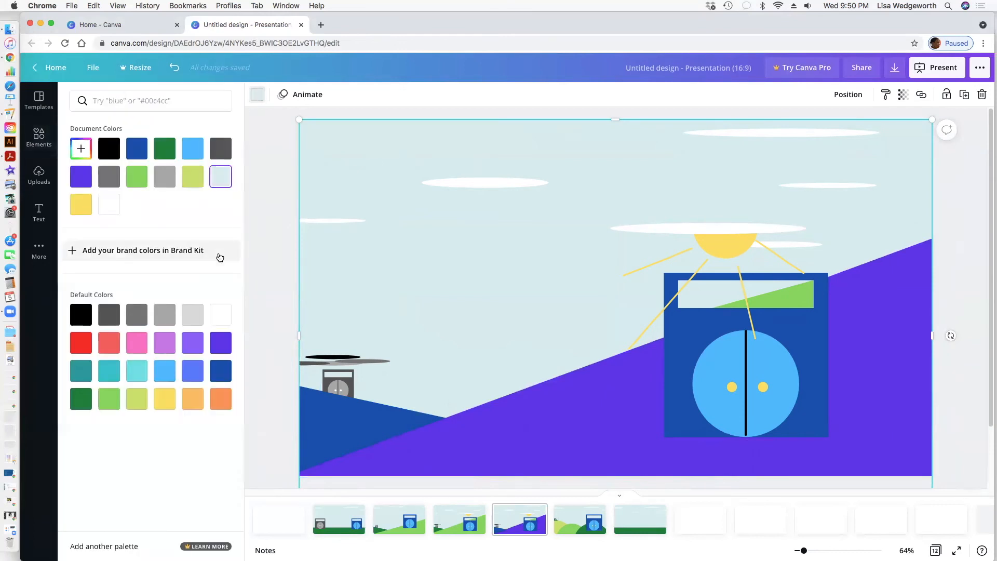
{"action": "left_click", "coordinate": [81, 315]}
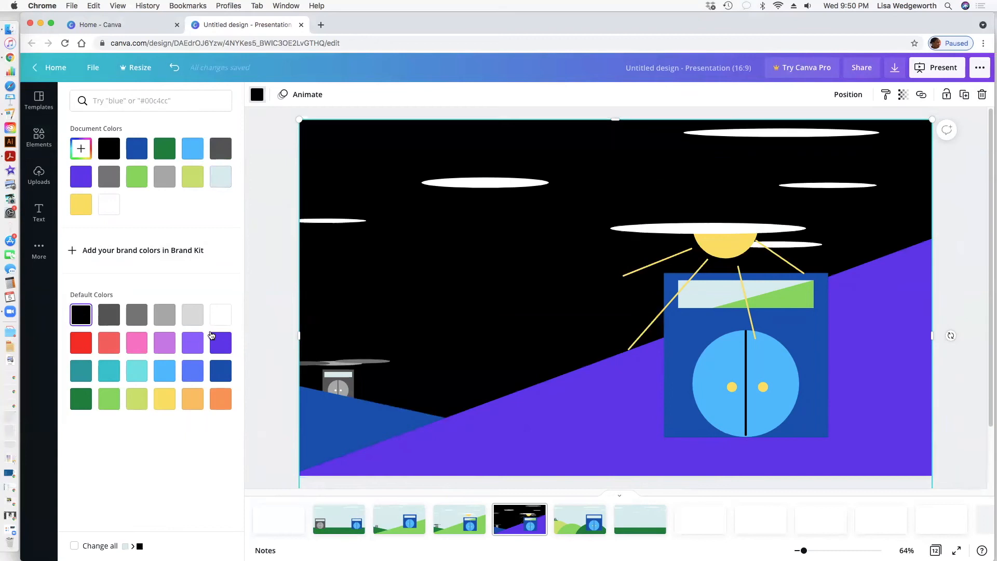
{"action": "left_click", "coordinate": [227, 367]}
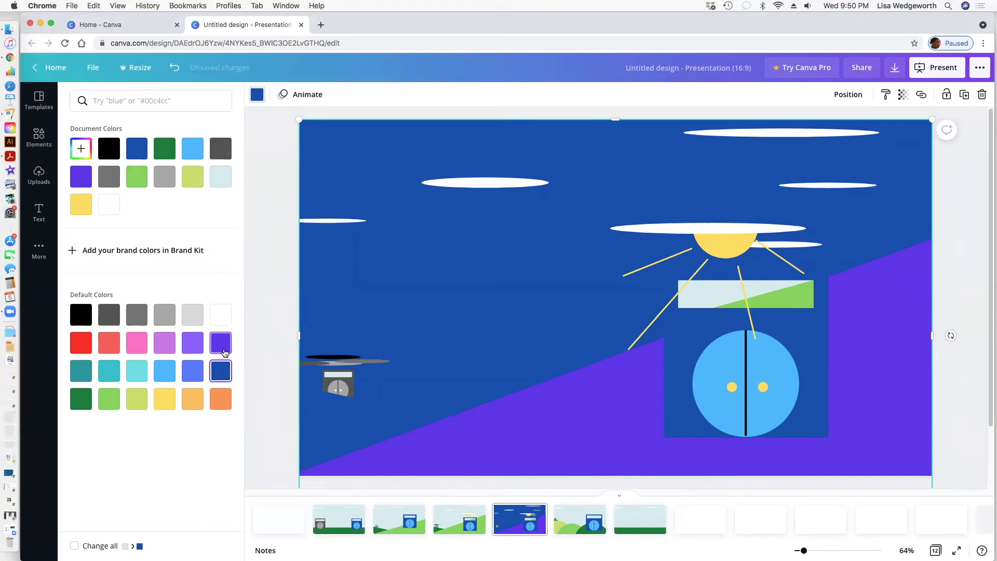
{"action": "left_click", "coordinate": [81, 148]}
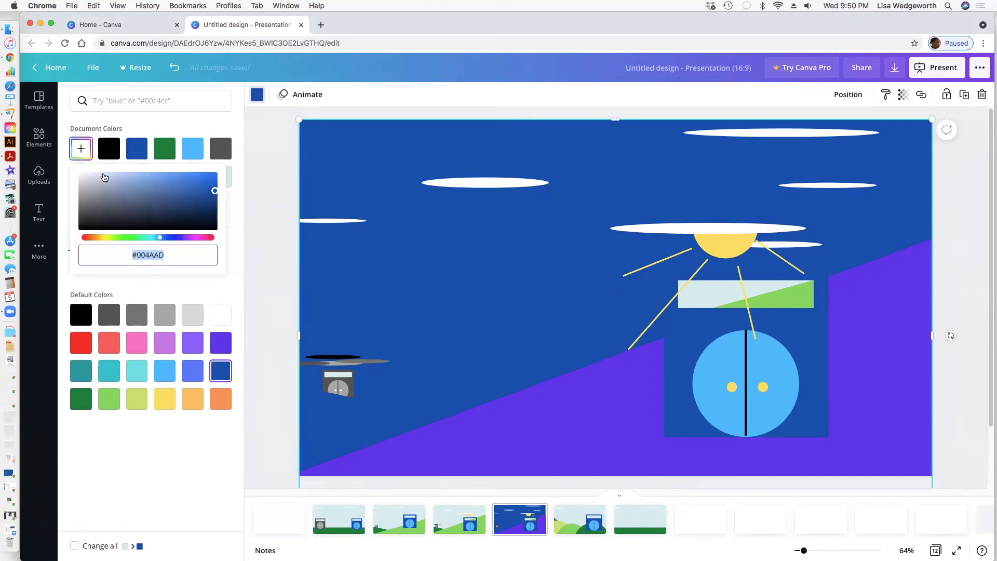
{"action": "left_click_drag", "start_coordinate": [213, 192], "coordinate": [184, 216]}
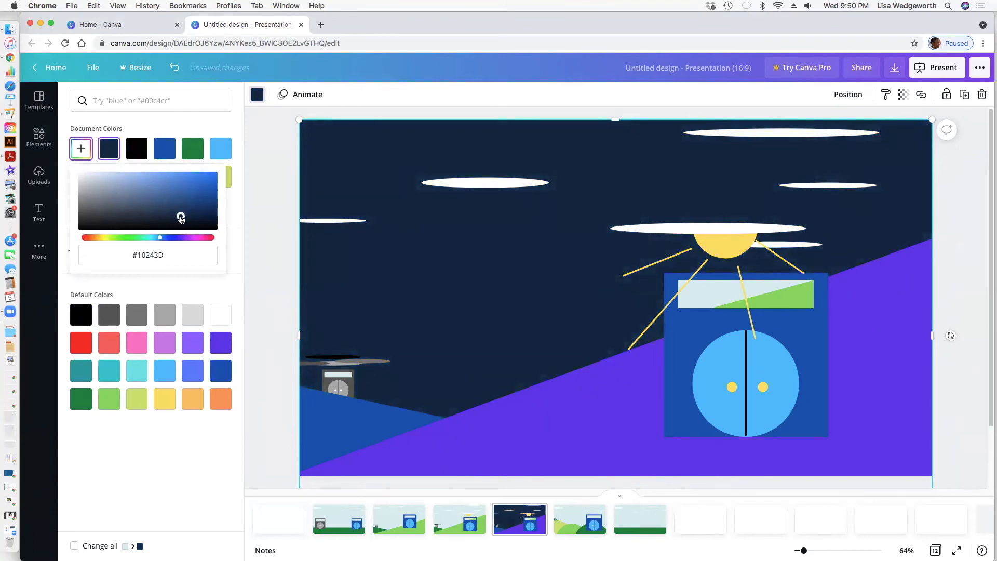
Step: Darken the large violet hill under the blue building to a custom deep purple near #2C1657
{"action": "left_click", "coordinate": [430, 400]}
{"action": "left_click", "coordinate": [83, 149]}
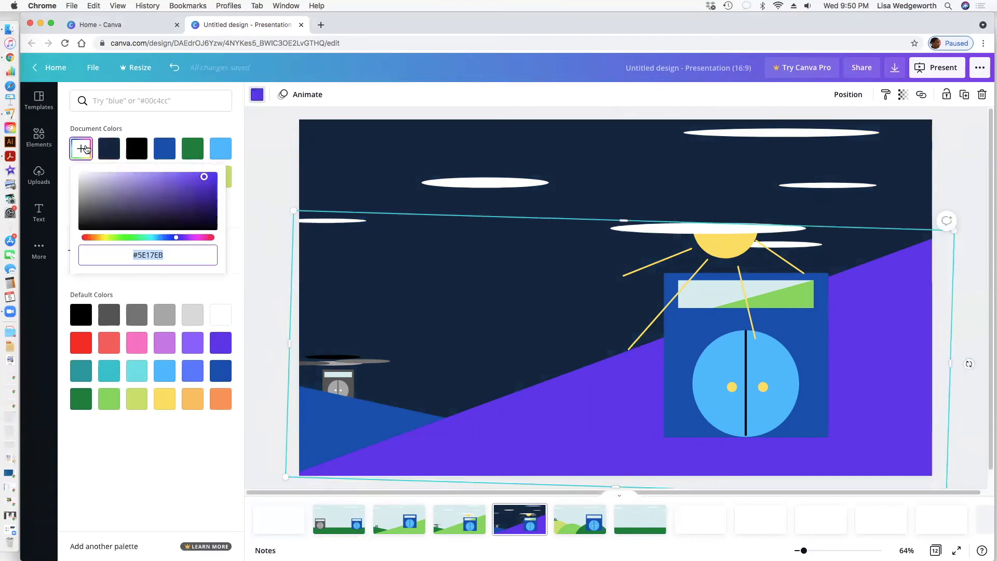
{"action": "left_click_drag", "start_coordinate": [198, 182], "coordinate": [183, 210]}
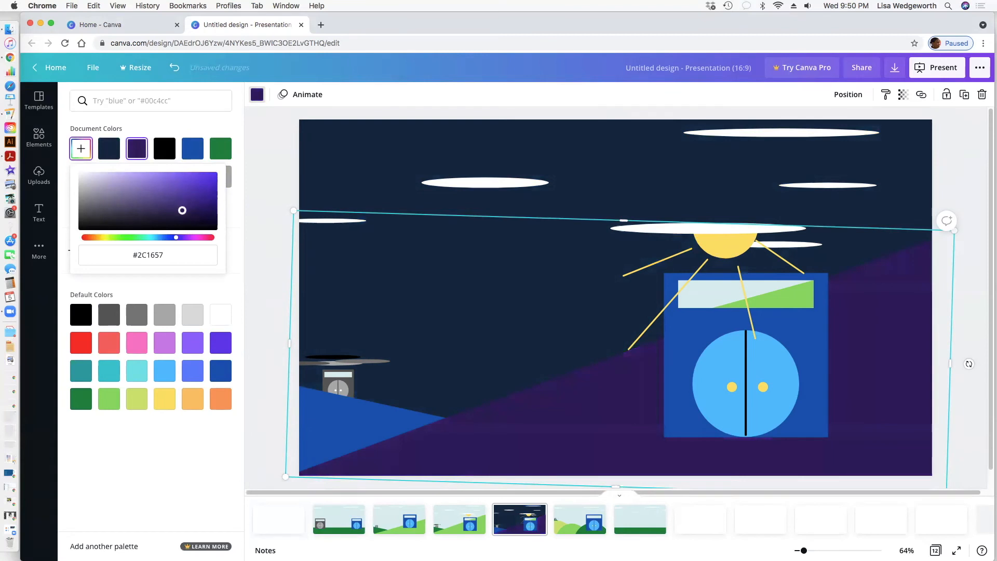
{"action": "left_click", "coordinate": [323, 418]}
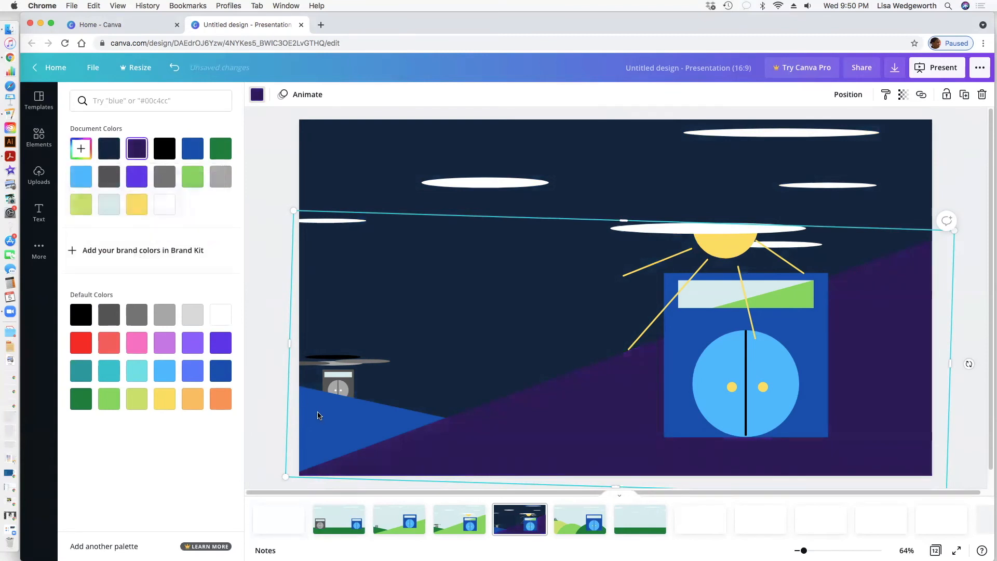
{"action": "left_click", "coordinate": [81, 149]}
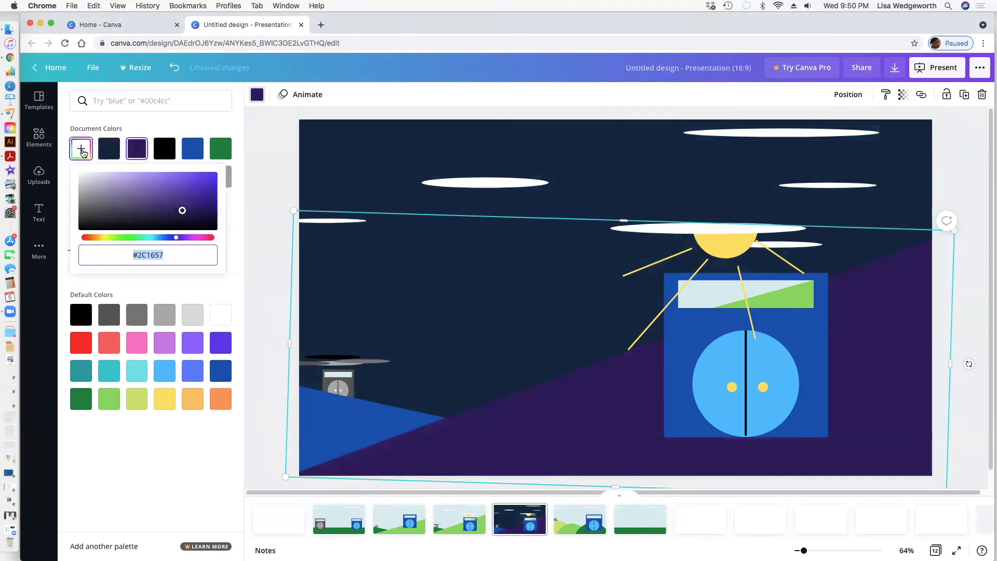
{"action": "mouse_move", "coordinate": [183, 211]}
{"action": "left_mouse_down"}
{"action": "mouse_move", "coordinate": [165, 205]}
{"action": "mouse_move", "coordinate": [191, 207]}
{"action": "left_mouse_up"}
{"action": "left_click", "coordinate": [286, 343]}
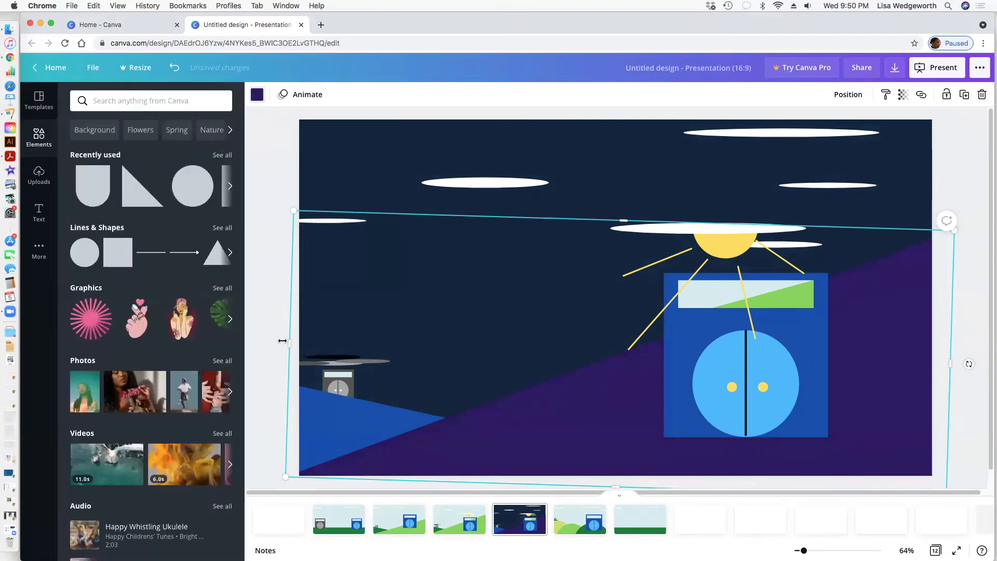
Step: Narrow the purple hill to expose the blue hill under the grey building, and recolor that hill to custom navy #0E3160
{"action": "left_click_drag", "start_coordinate": [290, 344], "coordinate": [342, 346]}
{"action": "left_click", "coordinate": [318, 438]}
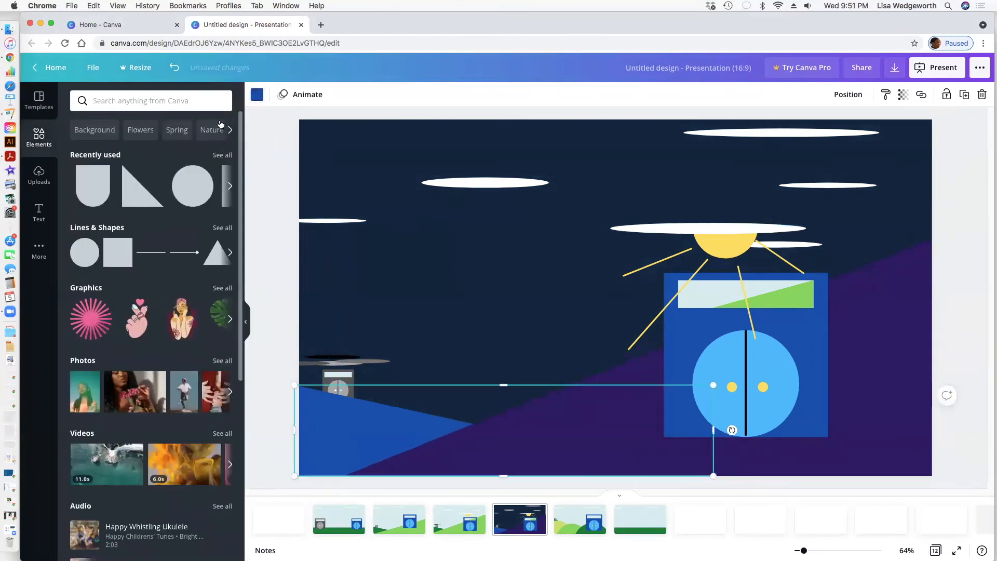
{"action": "left_click", "coordinate": [254, 97]}
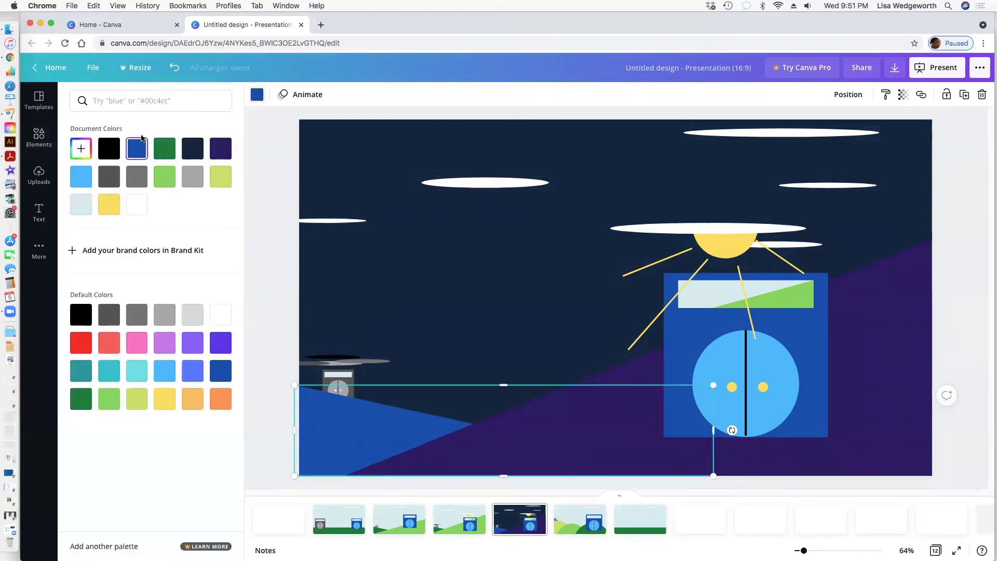
{"action": "left_click", "coordinate": [80, 152]}
{"action": "left_click_drag", "start_coordinate": [210, 194], "coordinate": [193, 207]}
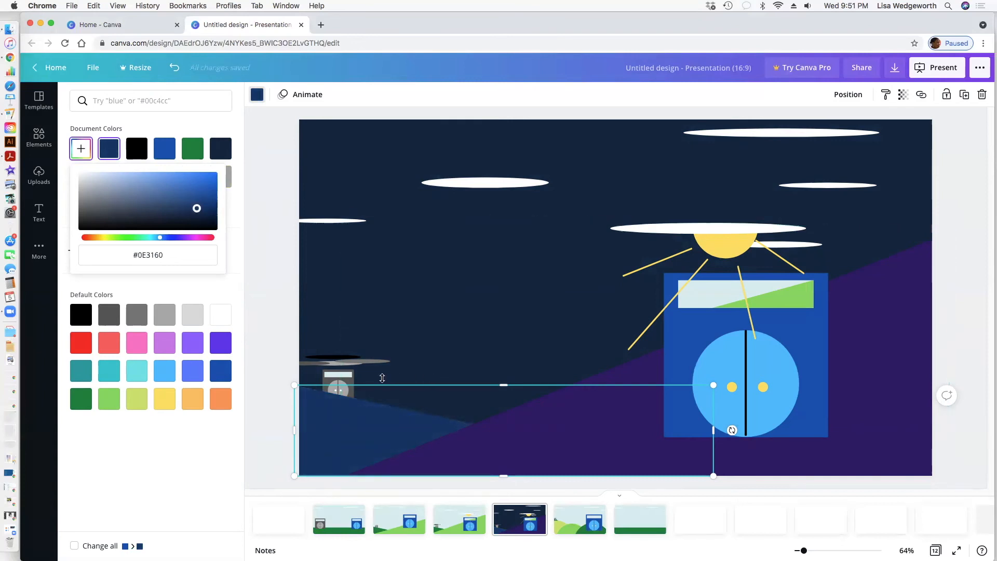
Step: Stretch the deep purple hill back across the navy hill to about 808 by 2,064
{"action": "left_click", "coordinate": [363, 347]}
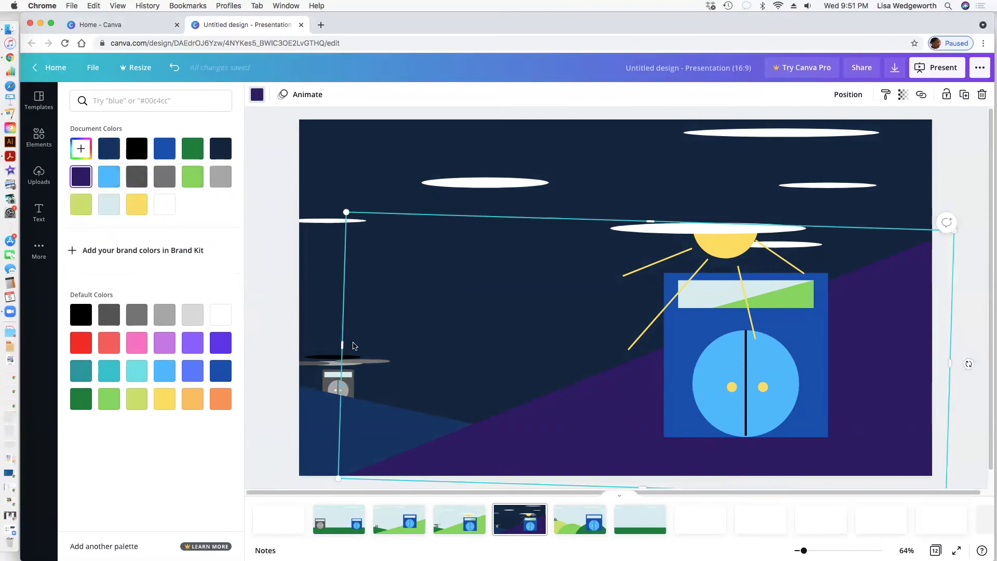
{"action": "left_click_drag", "start_coordinate": [342, 344], "coordinate": [267, 343]}
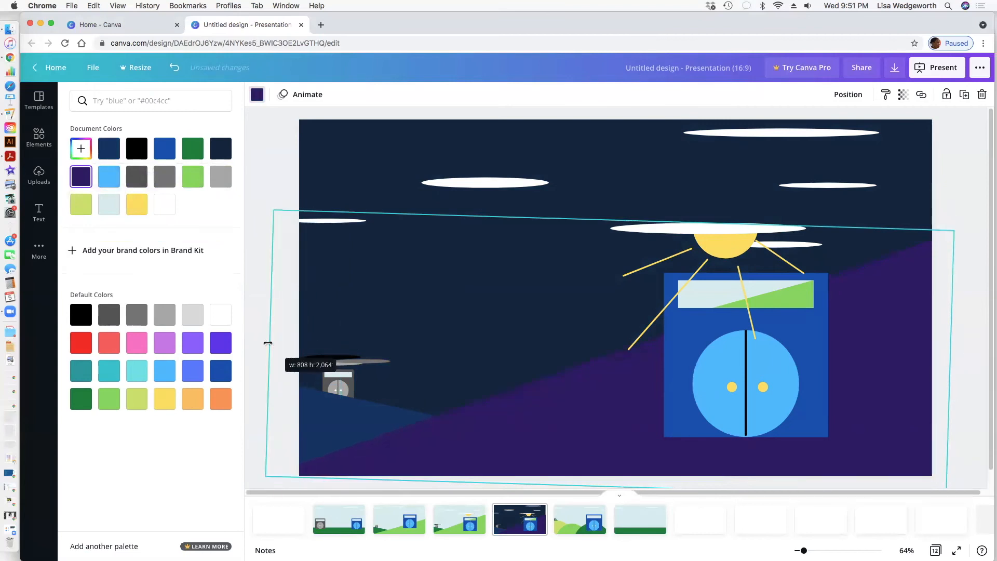
{"action": "left_click", "coordinate": [263, 241]}
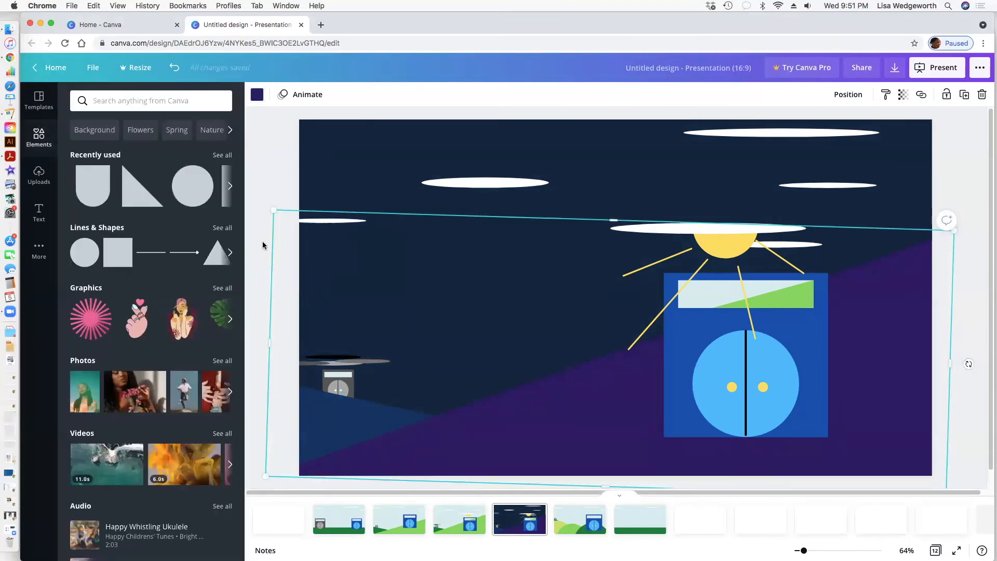
{"action": "left_click", "coordinate": [287, 157]}
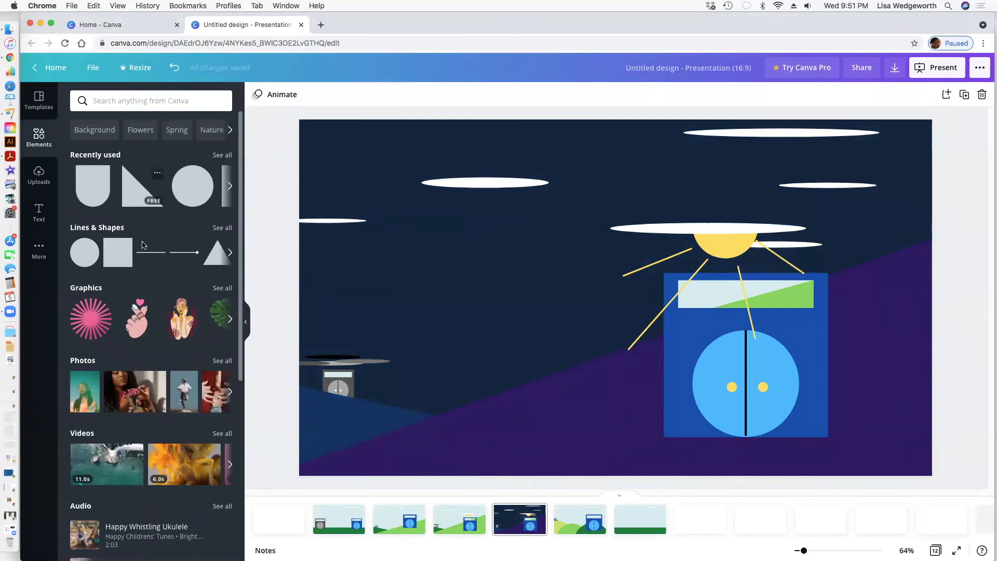
Step: Ungroup the sun artwork above the blue building and delete the sun, its four rays and both clouds
{"action": "left_click", "coordinate": [732, 252]}
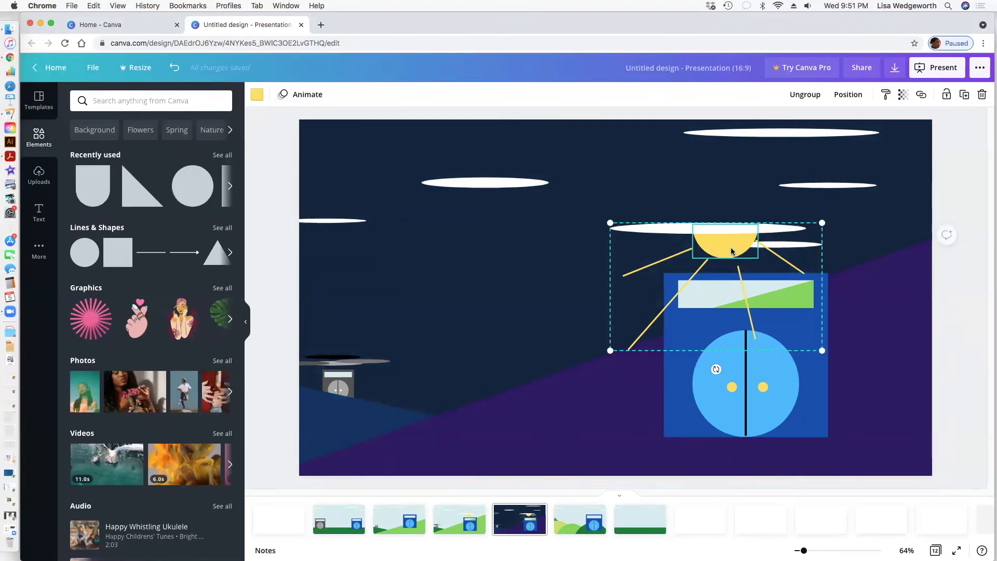
{"action": "left_click", "coordinate": [805, 95]}
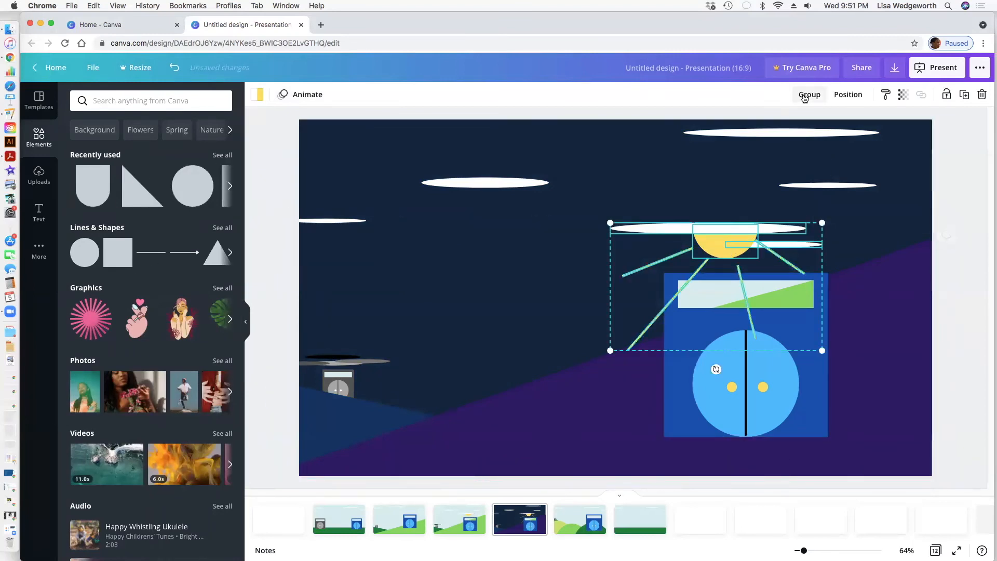
{"action": "left_click", "coordinate": [491, 183]}
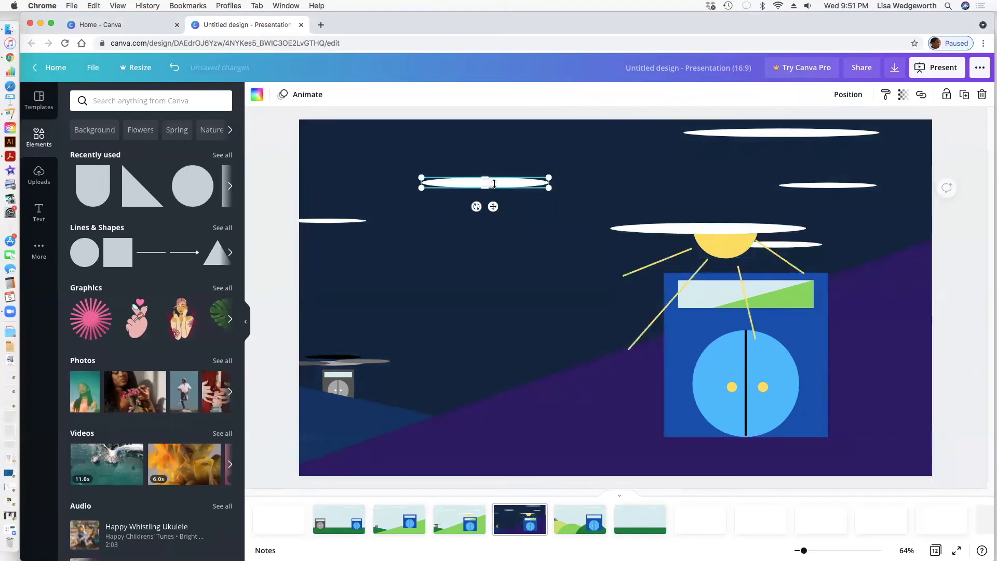
{"action": "left_click", "coordinate": [722, 253]}
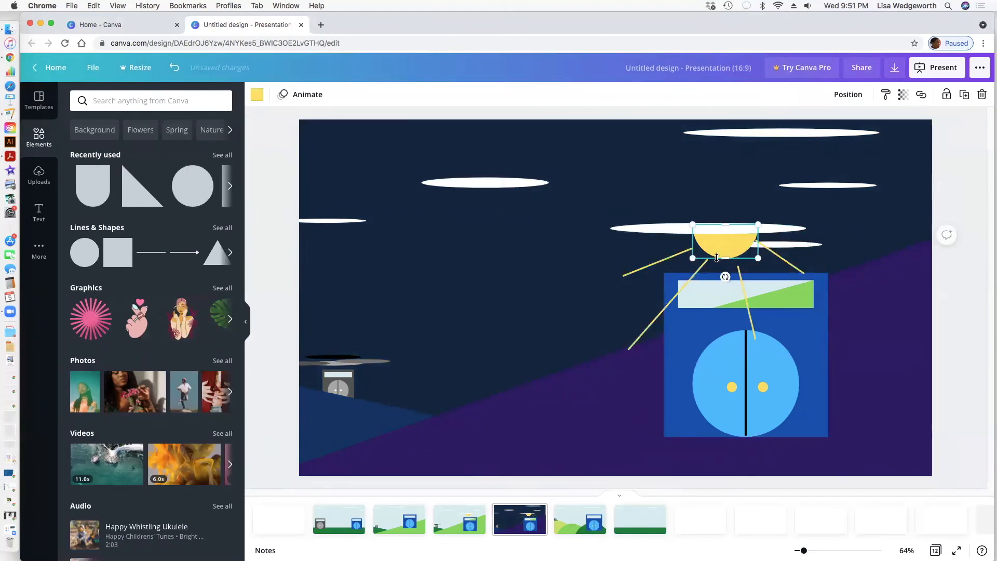
{"action": "key", "text": "Delete"}
{"action": "left_click", "coordinate": [687, 230]}
{"action": "key", "text": "Delete"}
{"action": "left_click", "coordinate": [670, 259]}
{"action": "key", "text": "Delete"}
{"action": "left_click", "coordinate": [678, 290]}
{"action": "key", "text": "Delete"}
{"action": "left_click", "coordinate": [737, 284]}
{"action": "key", "text": "Delete"}
{"action": "left_click", "coordinate": [779, 256]}
{"action": "key", "text": "Delete"}
{"action": "left_click", "coordinate": [782, 243]}
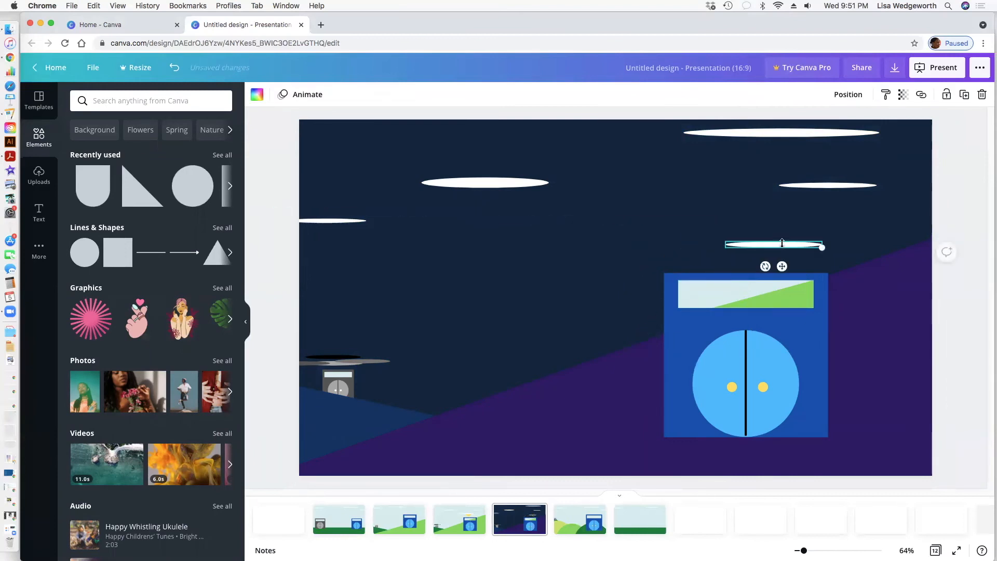
{"action": "key", "text": "Delete"}
Step: Move the white cloud in the sky's upper left slightly up and left, and recolor it to a custom dark blue, about #1F3D64
{"action": "left_click", "coordinate": [474, 184]}
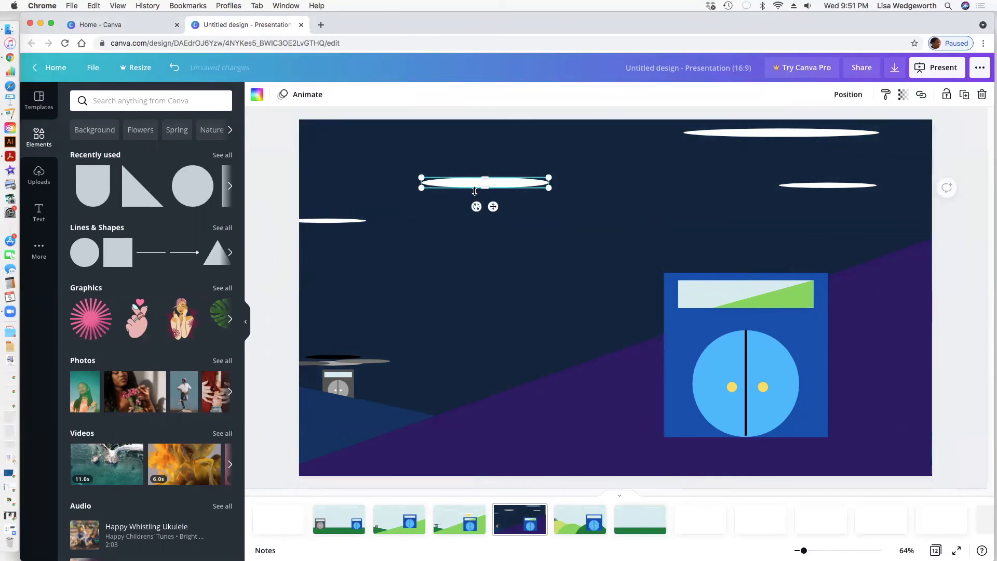
{"action": "left_click", "coordinate": [257, 95]}
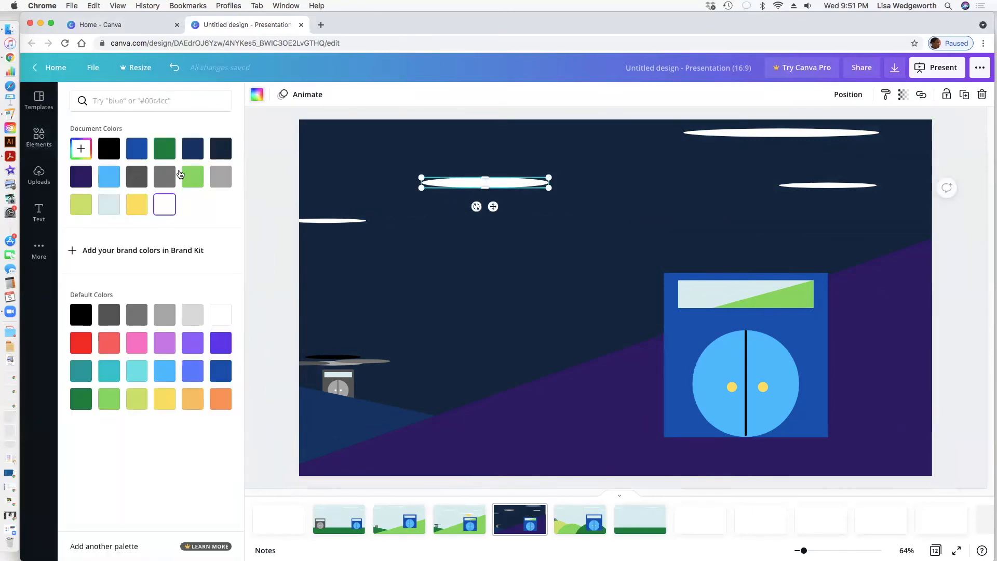
{"action": "left_click", "coordinate": [107, 317]}
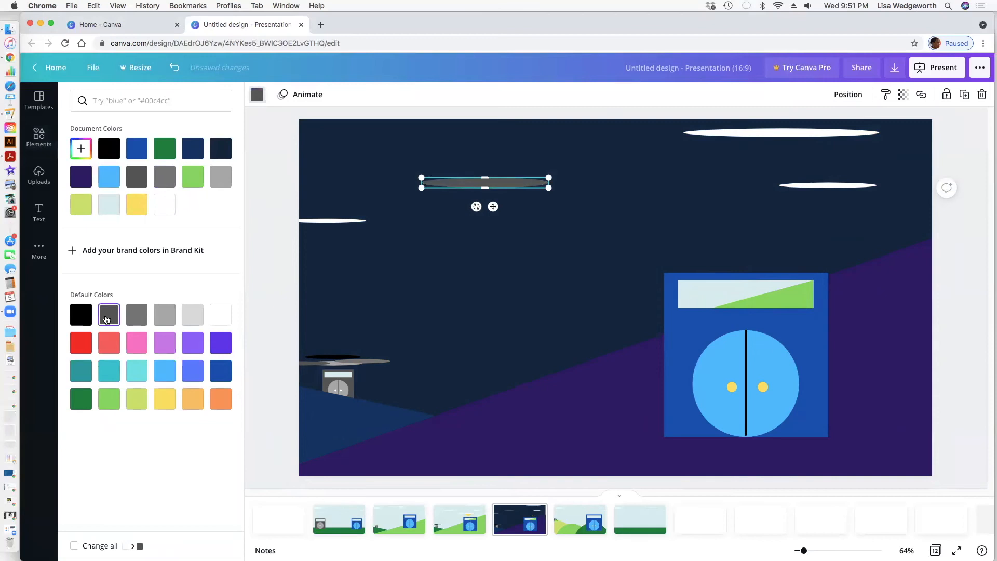
{"action": "left_click", "coordinate": [137, 315]}
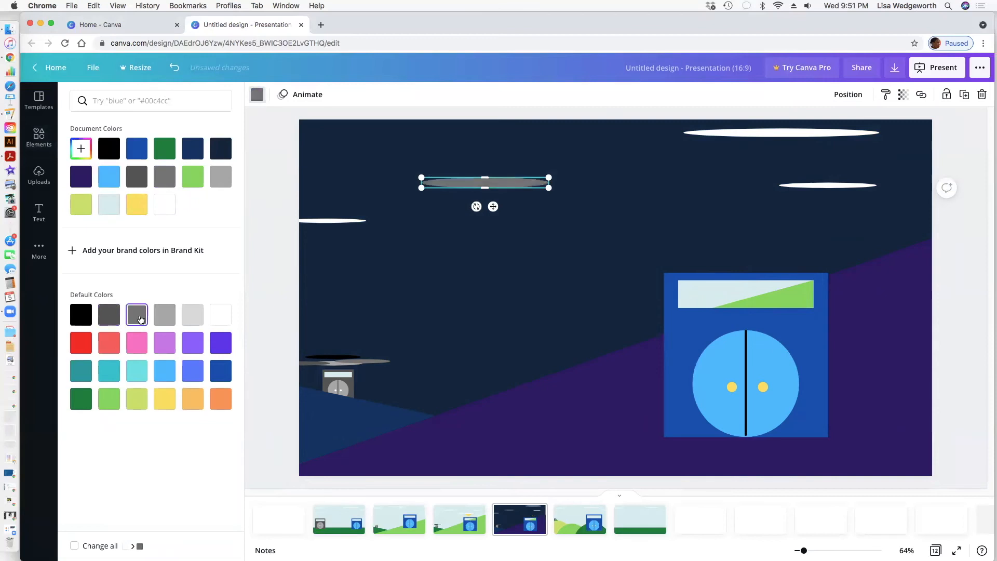
{"action": "left_click_drag", "start_coordinate": [475, 185], "coordinate": [424, 167]}
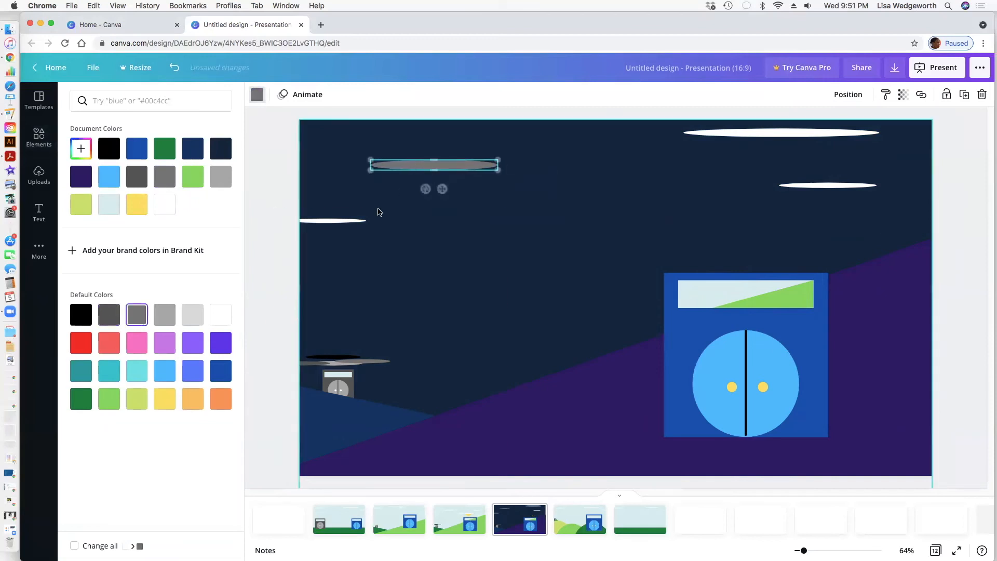
{"action": "left_click", "coordinate": [213, 372]}
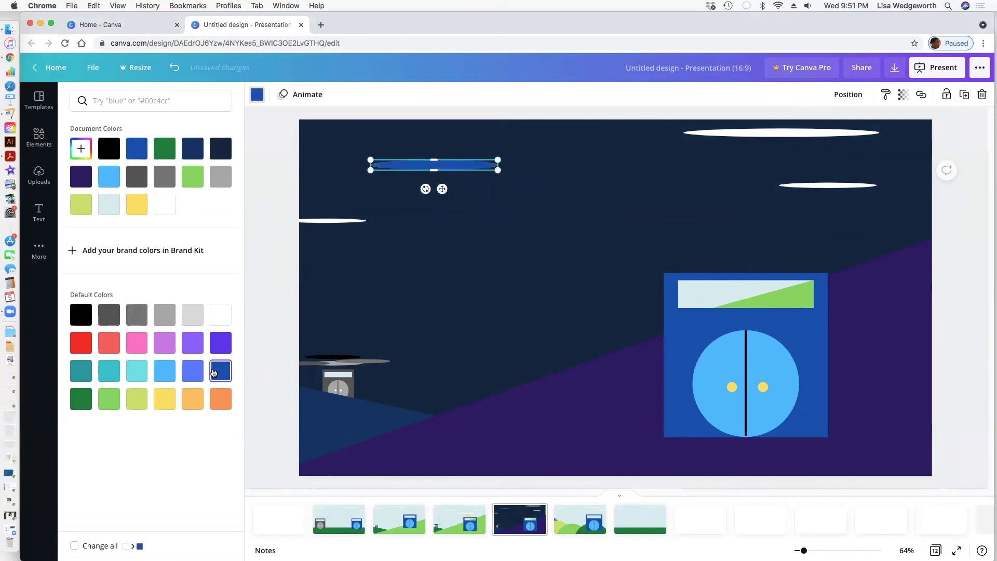
{"action": "left_click", "coordinate": [81, 149]}
{"action": "left_click_drag", "start_coordinate": [213, 192], "coordinate": [178, 205]}
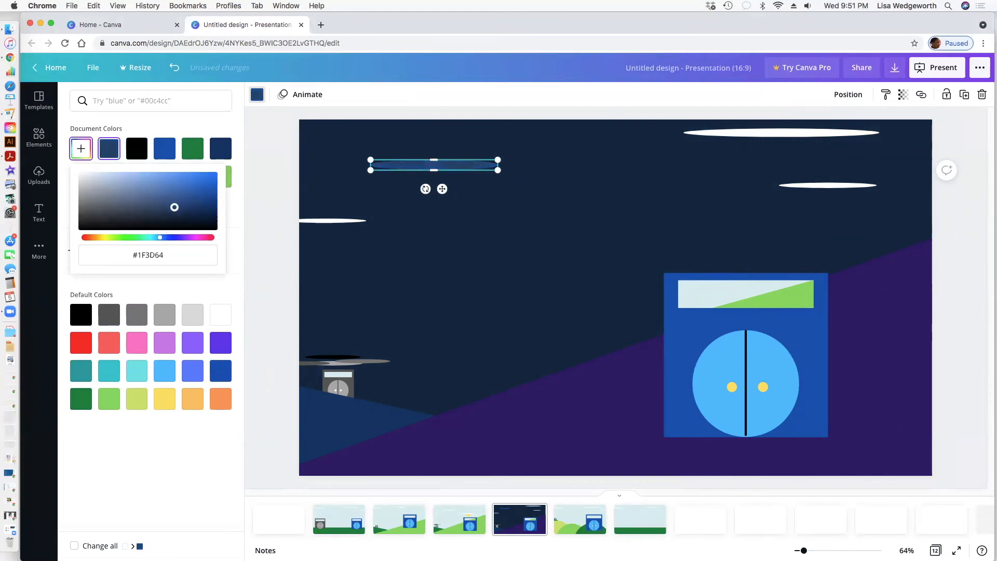
{"action": "left_click", "coordinate": [376, 211]}
Step: Recolor the long white cloud near the page's top right to a custom medium blue, about #1D5196
{"action": "left_click", "coordinate": [335, 221]}
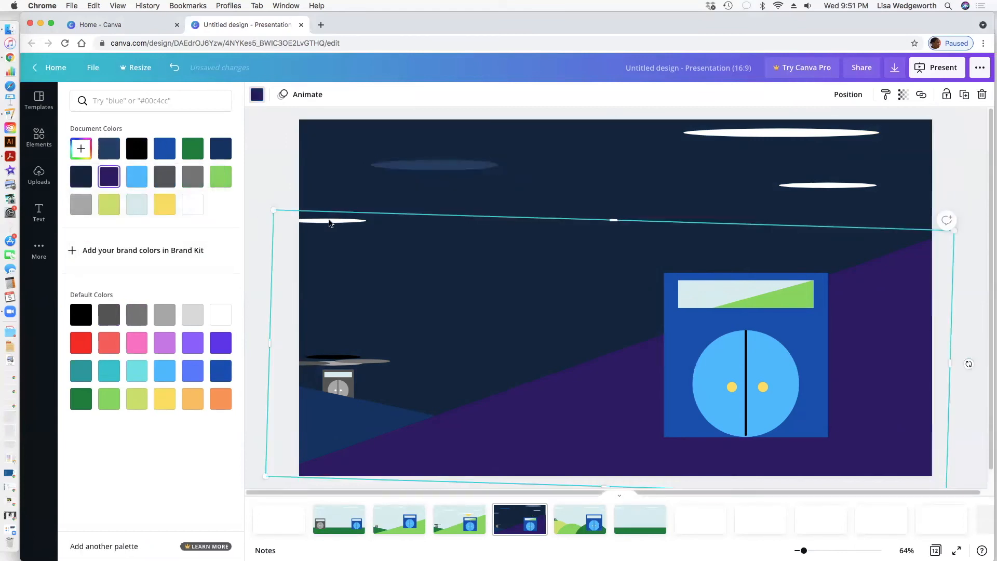
{"action": "left_click", "coordinate": [353, 181]}
{"action": "left_click", "coordinate": [781, 133]}
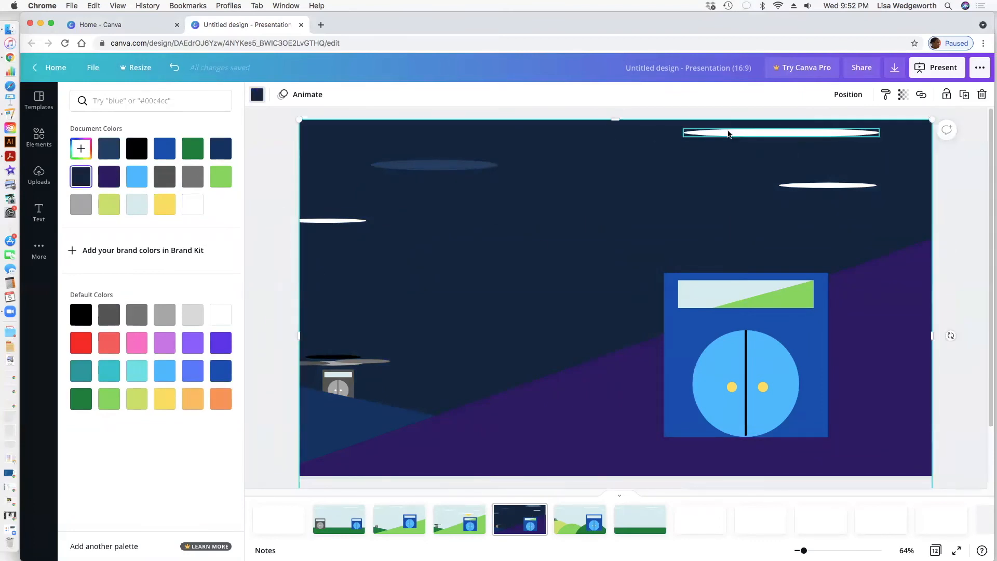
{"action": "left_click", "coordinate": [258, 95]}
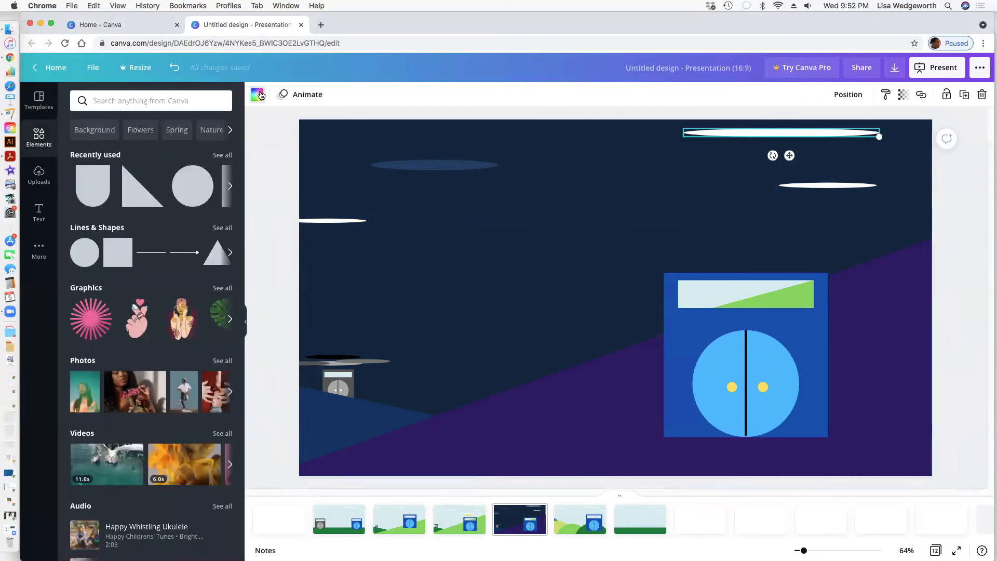
{"action": "left_click", "coordinate": [258, 95]}
{"action": "left_click", "coordinate": [222, 368]}
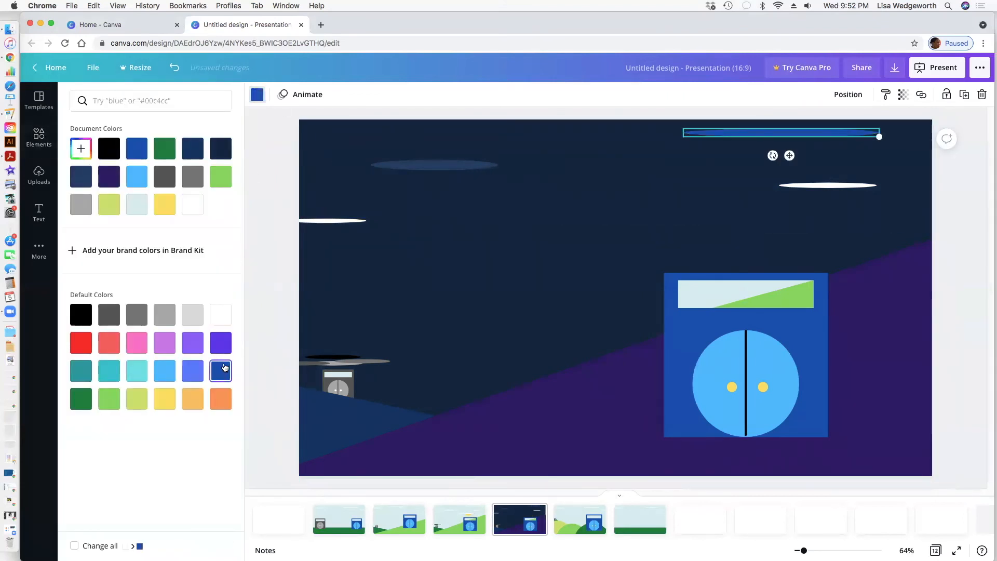
{"action": "left_click", "coordinate": [82, 150]}
{"action": "left_click_drag", "start_coordinate": [208, 193], "coordinate": [191, 193]}
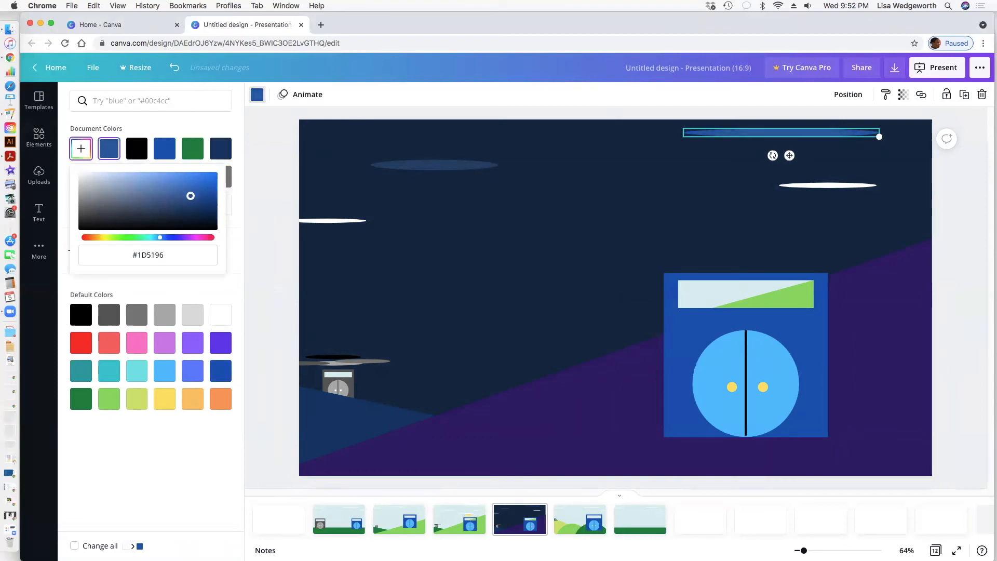
{"action": "left_click", "coordinate": [711, 189]}
Step: Delete the remaining white cloud above the blue building and place a copy of the dark blue cloud there
{"action": "left_click", "coordinate": [812, 185]}
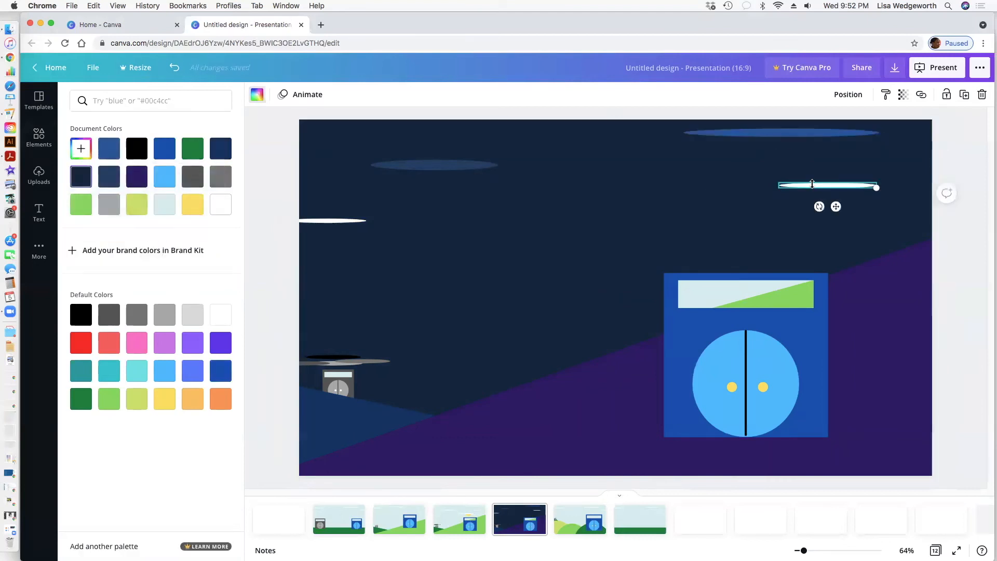
{"action": "key", "text": "Delete"}
{"action": "left_click", "coordinate": [436, 162]}
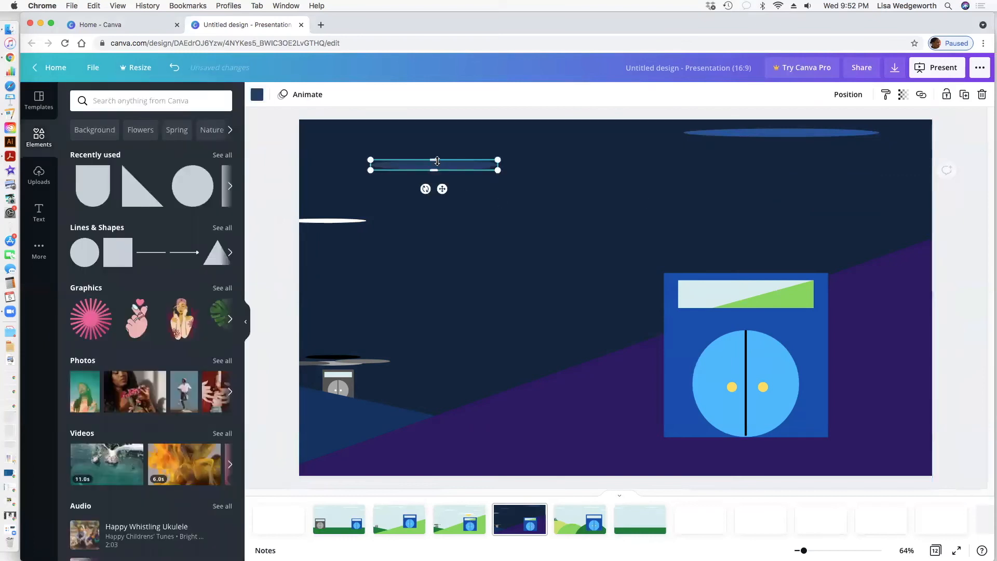
{"action": "left_click_drag", "start_coordinate": [447, 171], "coordinate": [861, 199]}
{"action": "left_click", "coordinate": [970, 198]}
{"action": "left_click", "coordinate": [480, 175]}
Step: Shrink the deep purple hill from its upper-left corner to uncover the small white cloud at the page's left edge
{"action": "left_click", "coordinate": [328, 220]}
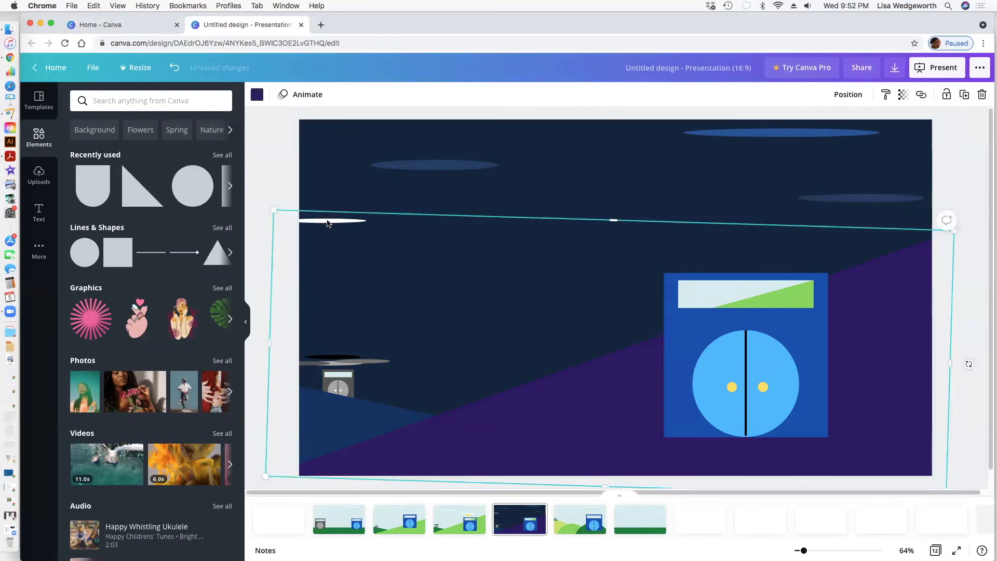
{"action": "left_click", "coordinate": [269, 208]}
{"action": "left_click", "coordinate": [322, 229]}
{"action": "left_click_drag", "start_coordinate": [273, 213], "coordinate": [323, 226]}
Step: Recolor the small white cloud at the page's left edge to a custom dark blue
{"action": "left_click", "coordinate": [313, 220]}
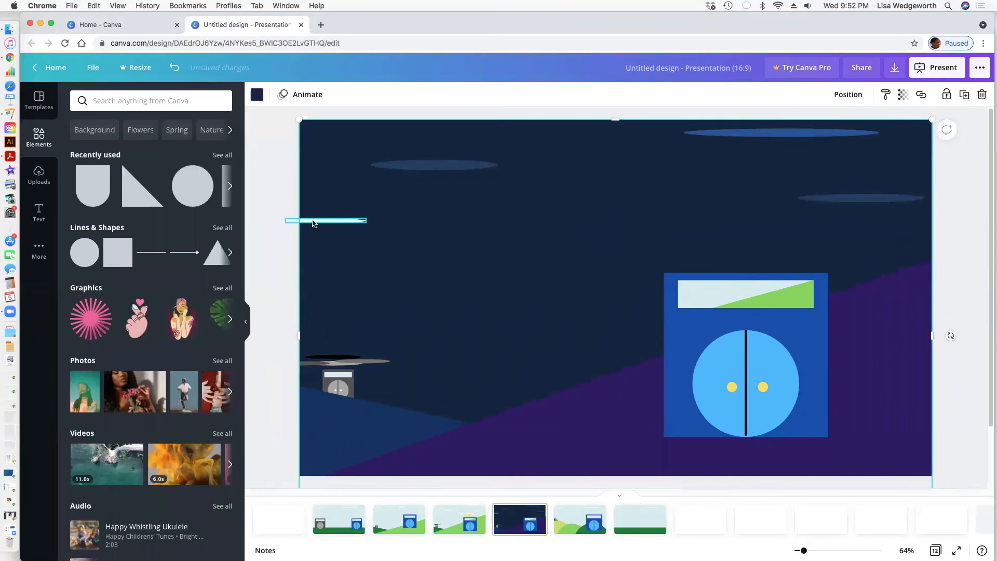
{"action": "left_click", "coordinate": [255, 96]}
{"action": "left_click", "coordinate": [220, 370]}
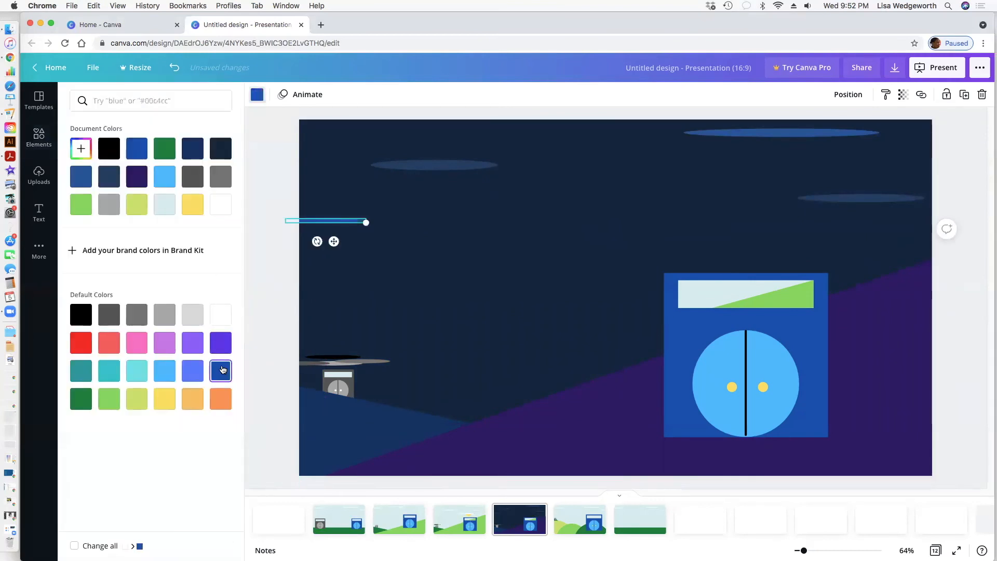
{"action": "left_click", "coordinate": [80, 148]}
{"action": "left_click_drag", "start_coordinate": [214, 195], "coordinate": [195, 205]}
{"action": "left_click", "coordinate": [274, 221]}
Step: Stretch the deep purple hill back over the navy hill to the page's left edge
{"action": "left_click", "coordinate": [530, 396]}
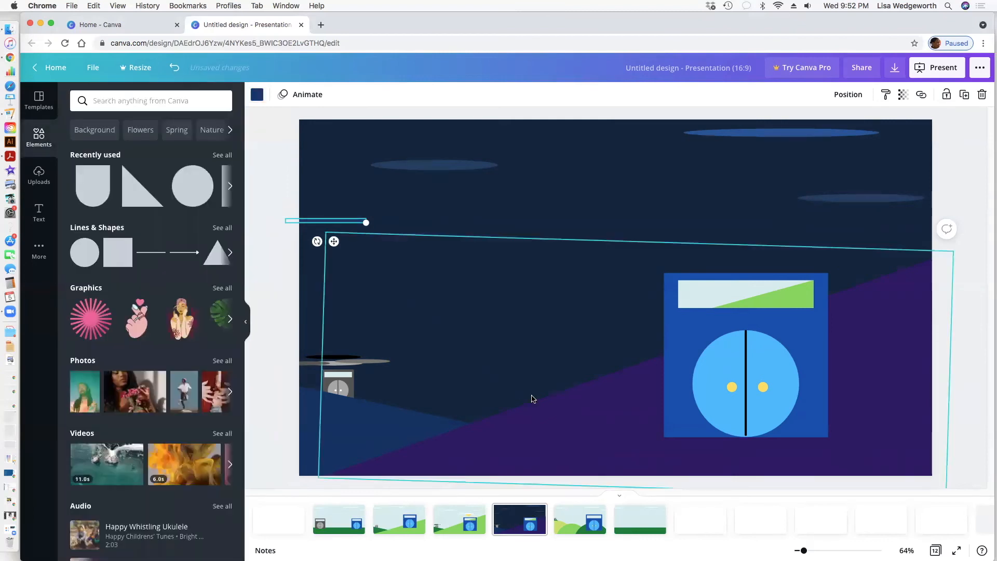
{"action": "left_click_drag", "start_coordinate": [320, 237], "coordinate": [276, 211]}
{"action": "left_click", "coordinate": [353, 276]}
Step: Add the round-bottomed shape, flatten and shrink it to a small half circle, and place it under the upper-left cloud
{"action": "left_click", "coordinate": [95, 245]}
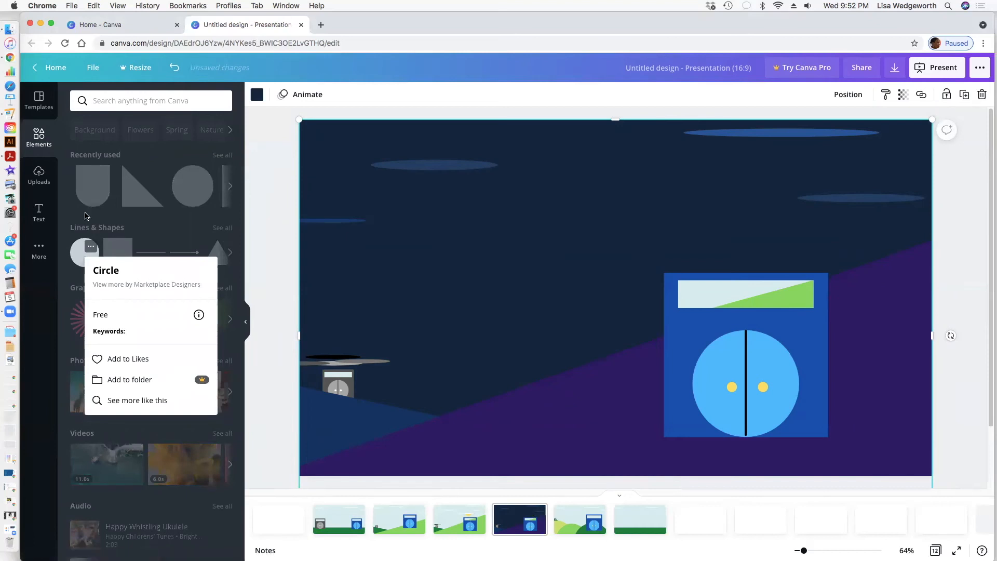
{"action": "left_click", "coordinate": [84, 215]}
{"action": "left_click", "coordinate": [102, 195]}
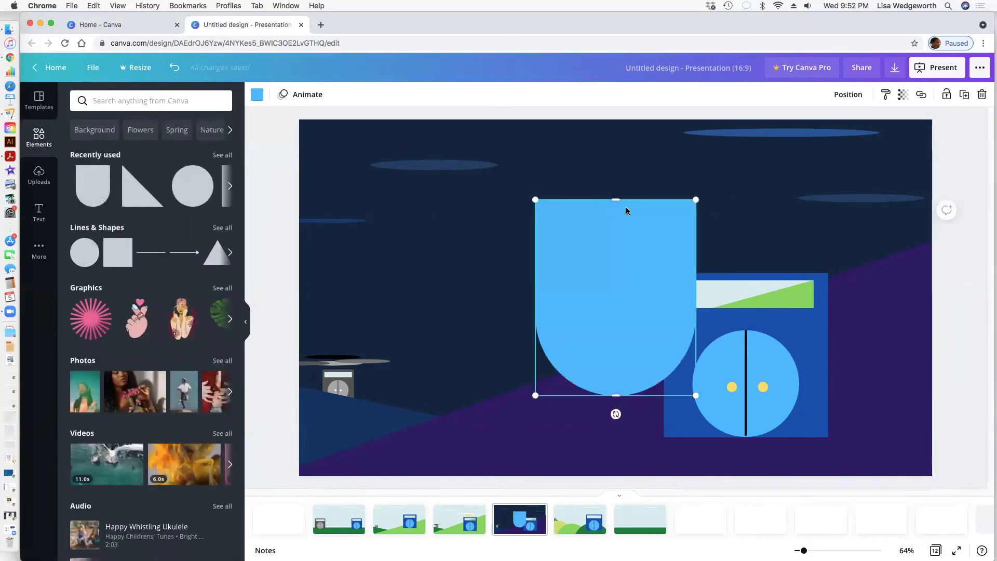
{"action": "left_click_drag", "start_coordinate": [615, 198], "coordinate": [470, 214]}
{"action": "left_click_drag", "start_coordinate": [557, 248], "coordinate": [385, 198]}
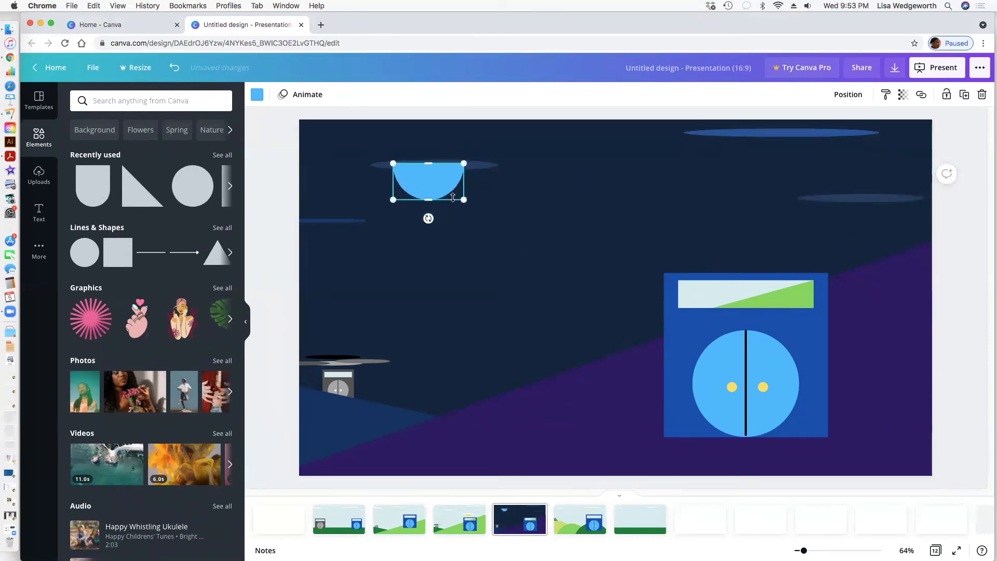
{"action": "left_click_drag", "start_coordinate": [453, 190], "coordinate": [429, 179]}
Step: Send the light blue half circle behind the dark blue cloud and nudge that cloud slightly right
{"action": "right_click", "coordinate": [429, 179]}
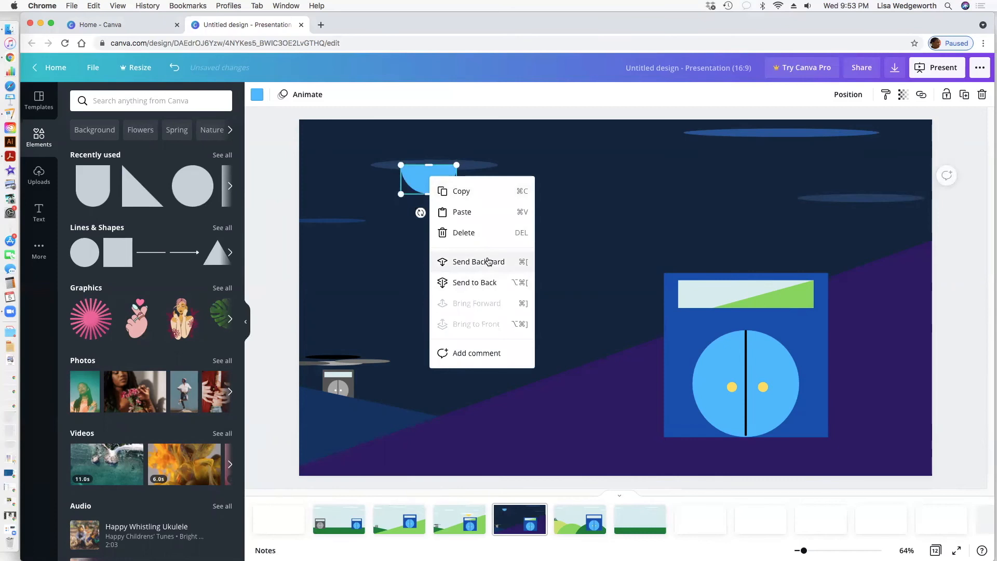
{"action": "left_click", "coordinate": [488, 261]}
{"action": "left_click", "coordinate": [534, 207]}
{"action": "left_click", "coordinate": [429, 165]}
{"action": "left_click_drag", "start_coordinate": [432, 167], "coordinate": [438, 167]}
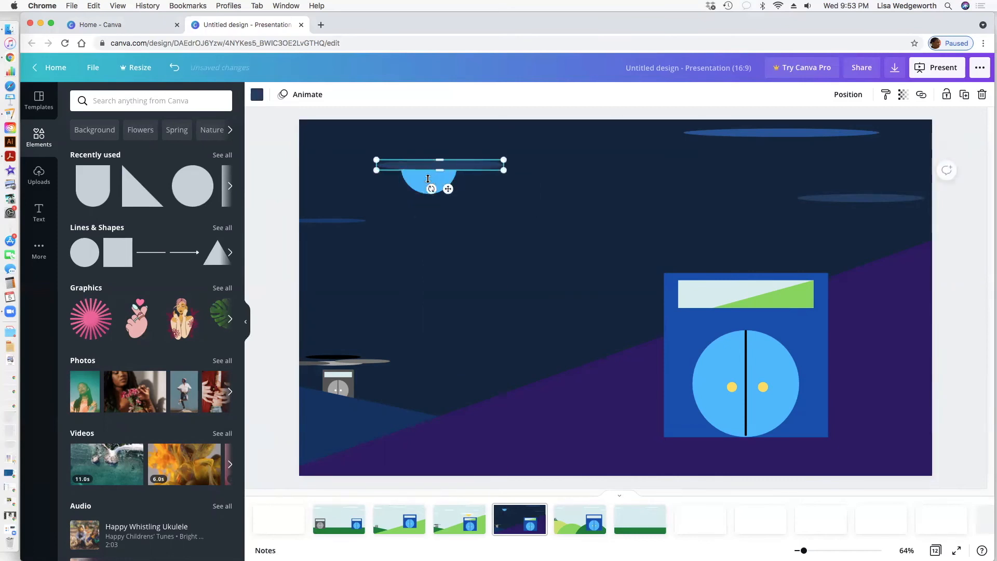
{"action": "left_click", "coordinate": [256, 94]}
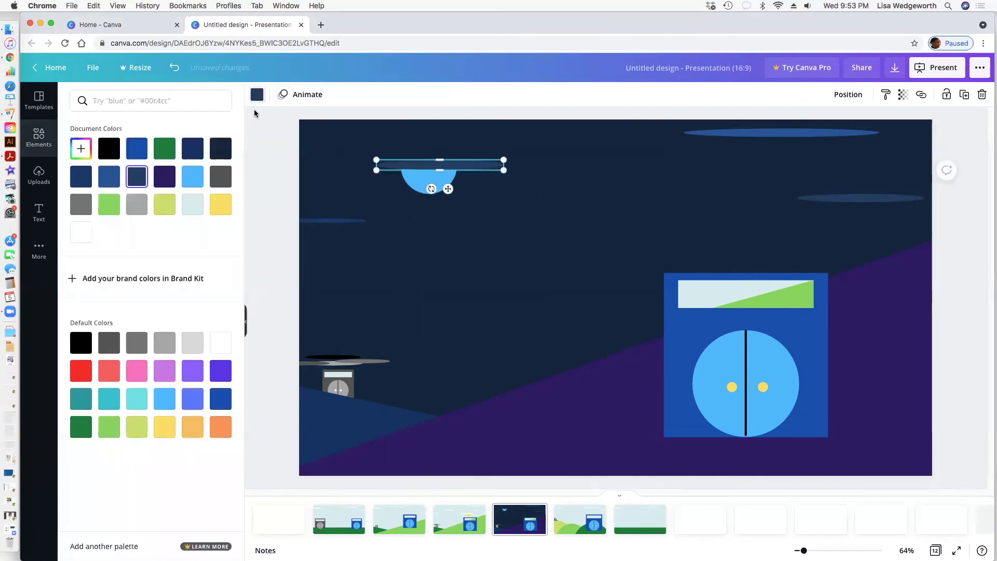
{"action": "left_click", "coordinate": [218, 345]}
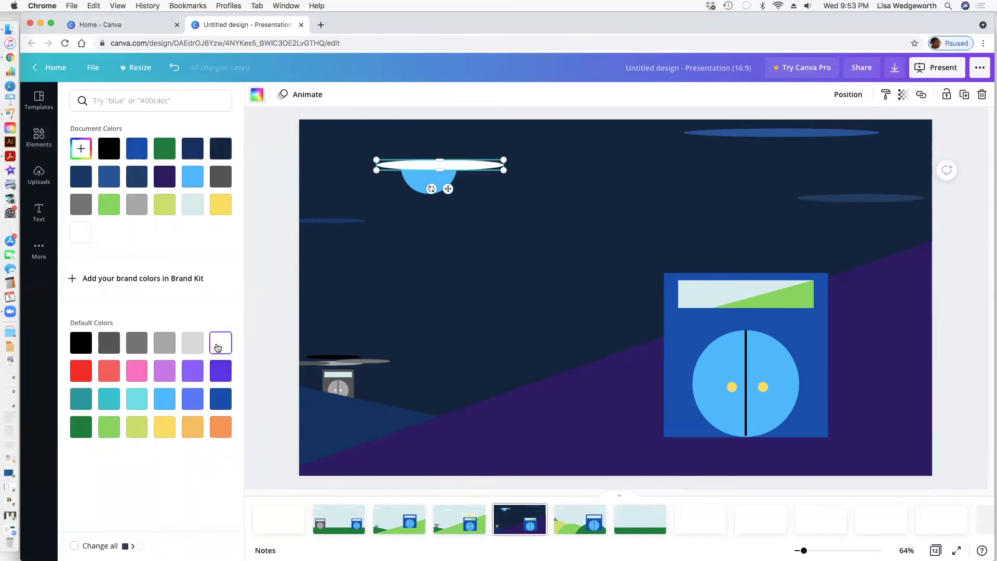
{"action": "key", "text": "ctrl+z"}
{"action": "left_click", "coordinate": [368, 305]}
Step: Recolor the half circle under the cloud to a custom light grey, about #E1DEDE
{"action": "left_click", "coordinate": [425, 180]}
{"action": "left_click", "coordinate": [220, 342]}
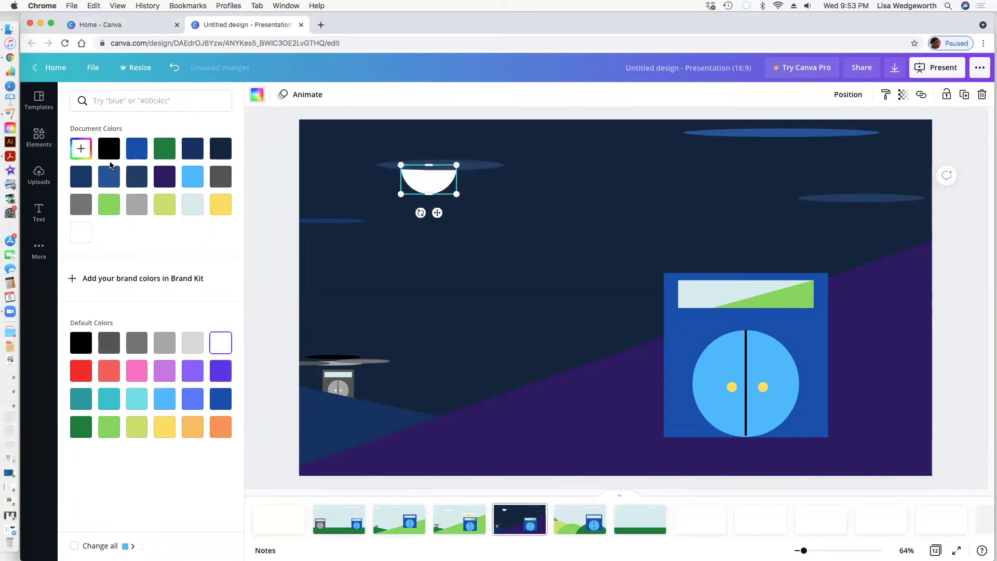
{"action": "left_click", "coordinate": [82, 148]}
{"action": "left_click_drag", "start_coordinate": [82, 177], "coordinate": [81, 178]}
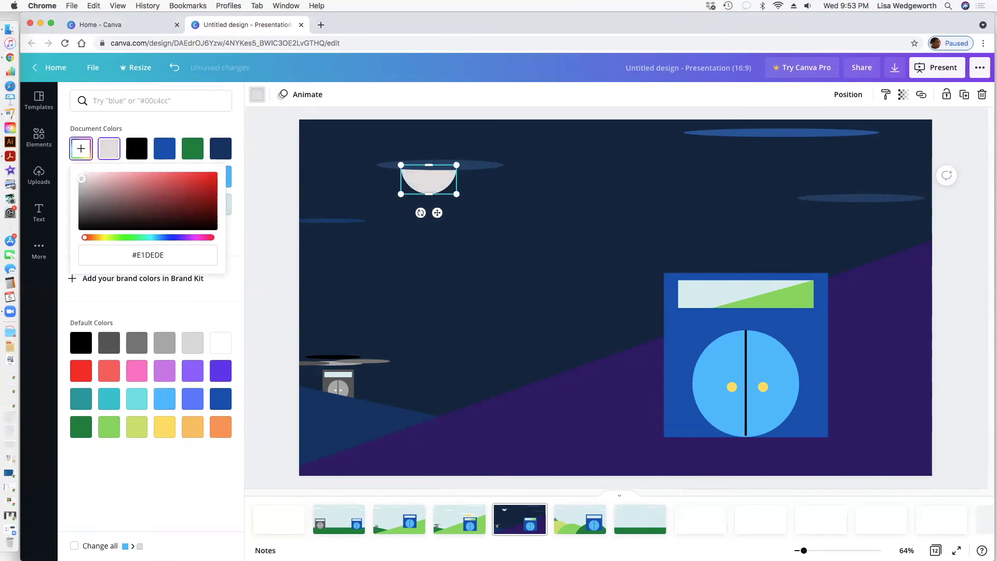
{"action": "left_click", "coordinate": [286, 155]}
{"action": "left_click", "coordinate": [314, 171]}
Step: Nudge the half-circle moon slightly right beneath the cloud and recolor it white
{"action": "left_click", "coordinate": [434, 186]}
{"action": "left_click_drag", "start_coordinate": [434, 186], "coordinate": [440, 187]}
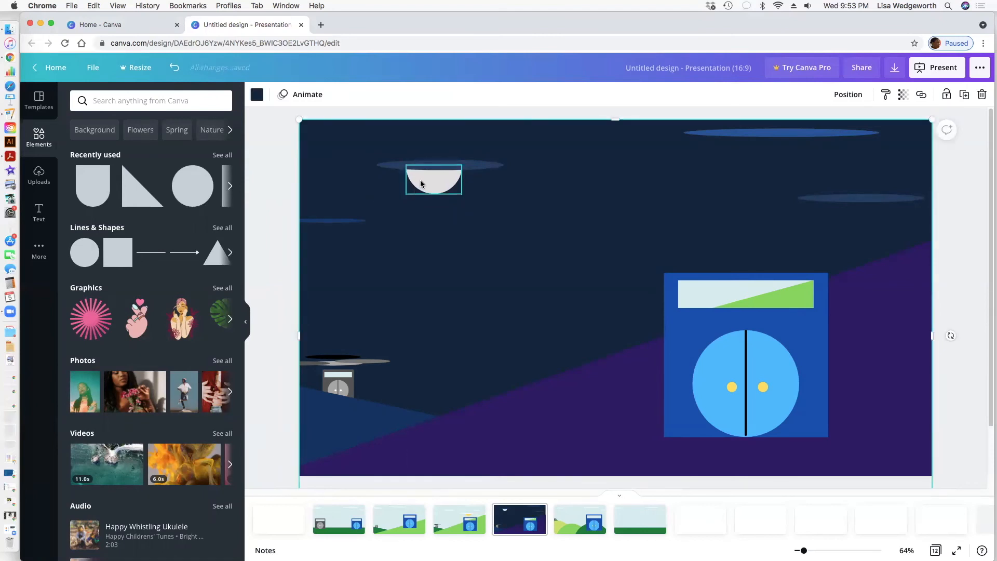
{"action": "left_click", "coordinate": [255, 97]}
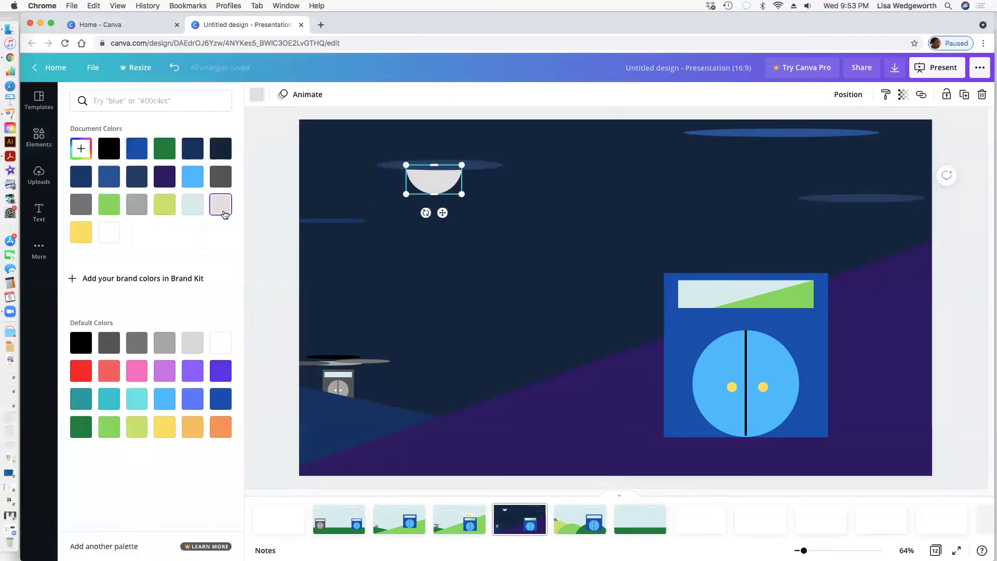
{"action": "left_click", "coordinate": [110, 235]}
{"action": "left_click", "coordinate": [274, 195]}
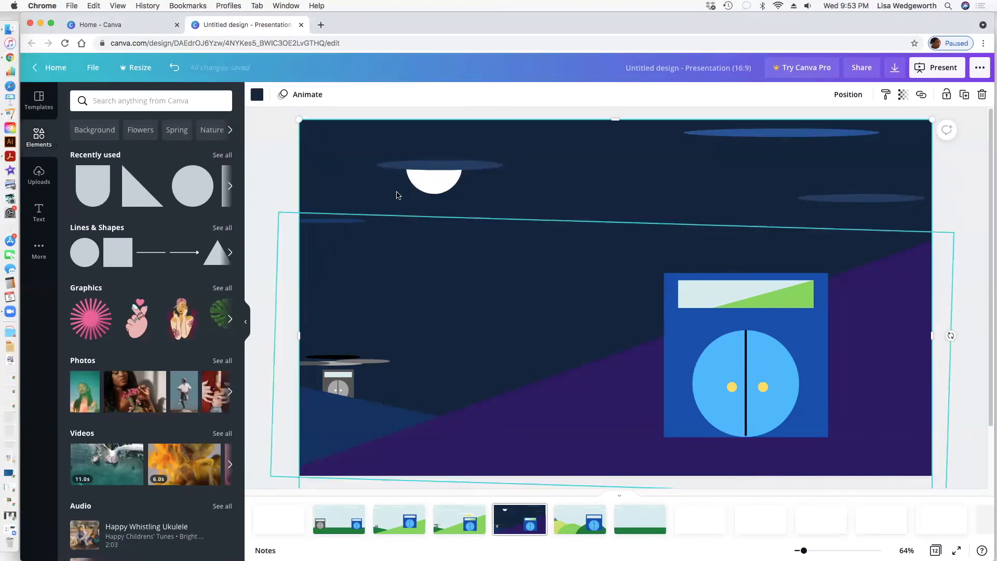
Step: Nudge the purple hill slightly left on the night page
{"action": "left_click_drag", "start_coordinate": [347, 220], "coordinate": [329, 204]}
{"action": "left_click", "coordinate": [287, 180]}
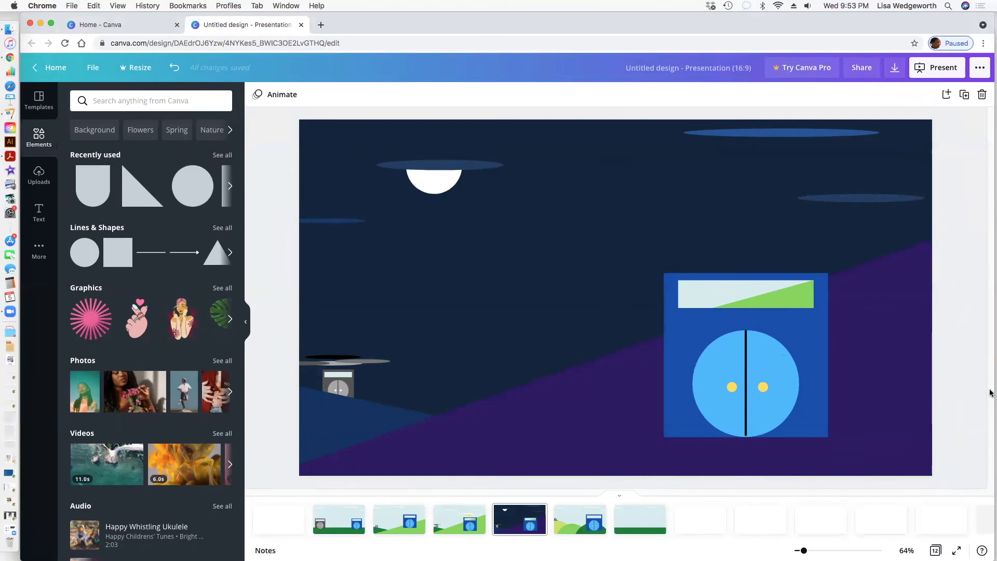
Step: Ungroup the blue building's window and recolor its green triangle to a custom dark purple
{"action": "left_click", "coordinate": [798, 306]}
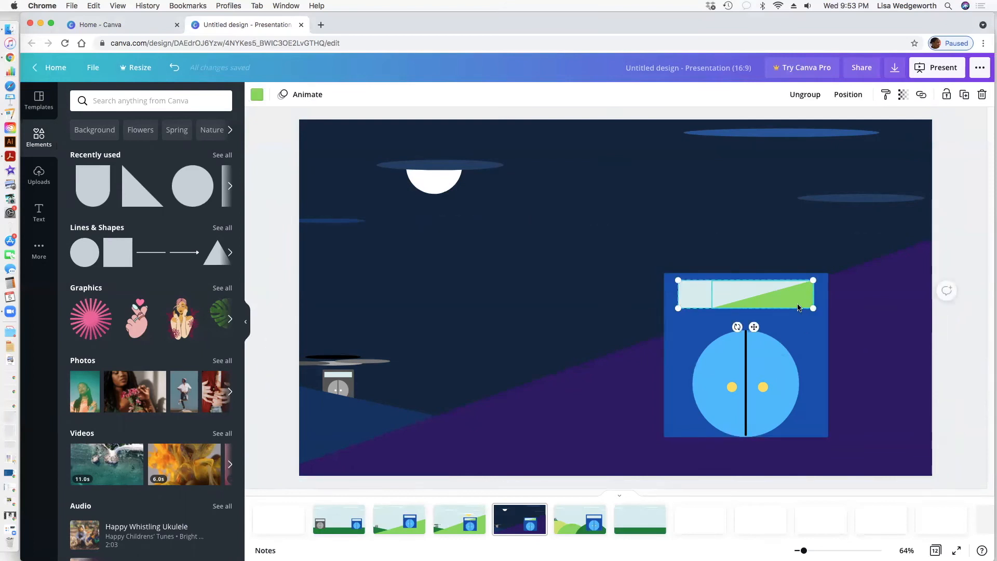
{"action": "left_click", "coordinate": [804, 94]}
{"action": "left_click", "coordinate": [823, 261]}
{"action": "left_click", "coordinate": [805, 292]}
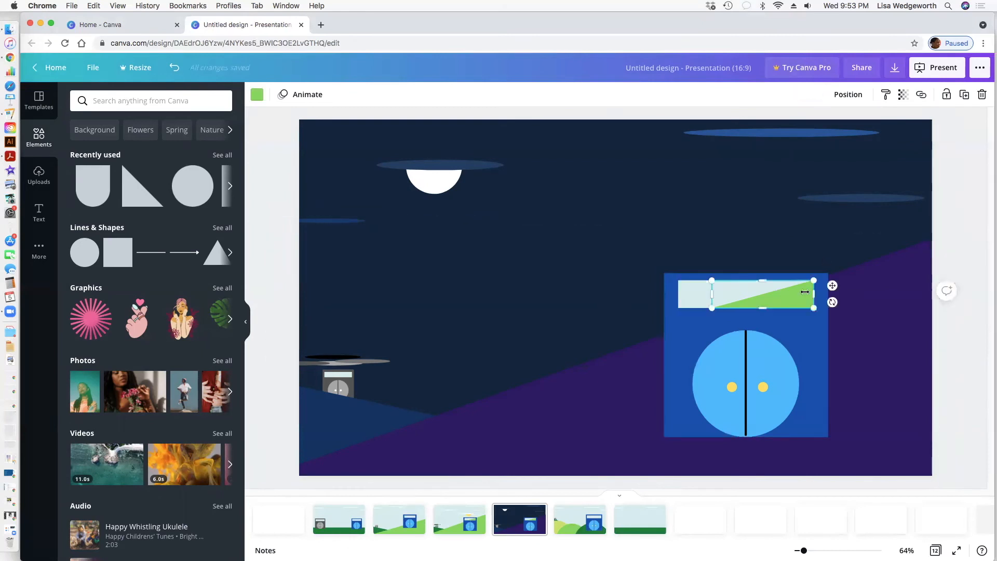
{"action": "left_click", "coordinate": [257, 95]}
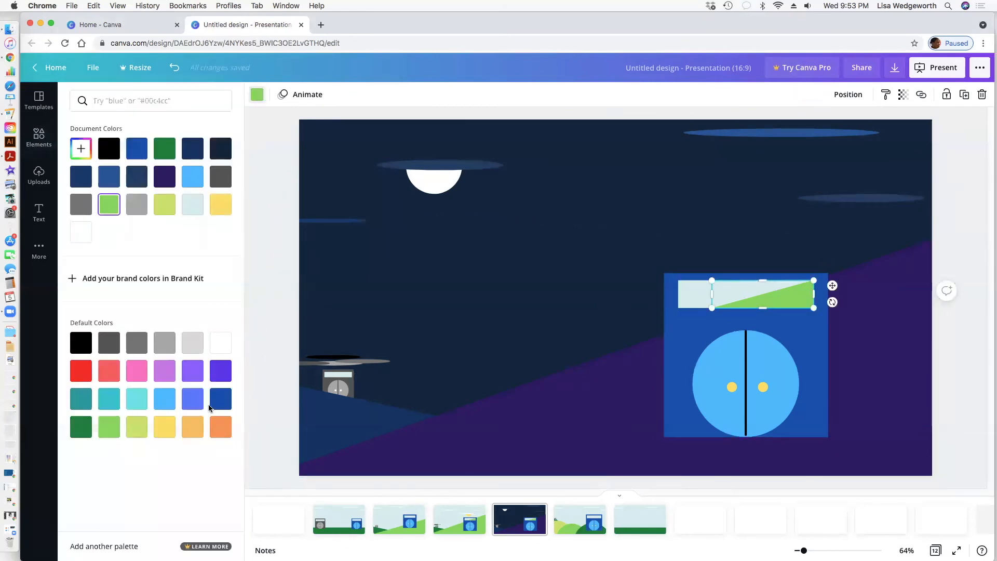
{"action": "left_click", "coordinate": [220, 376]}
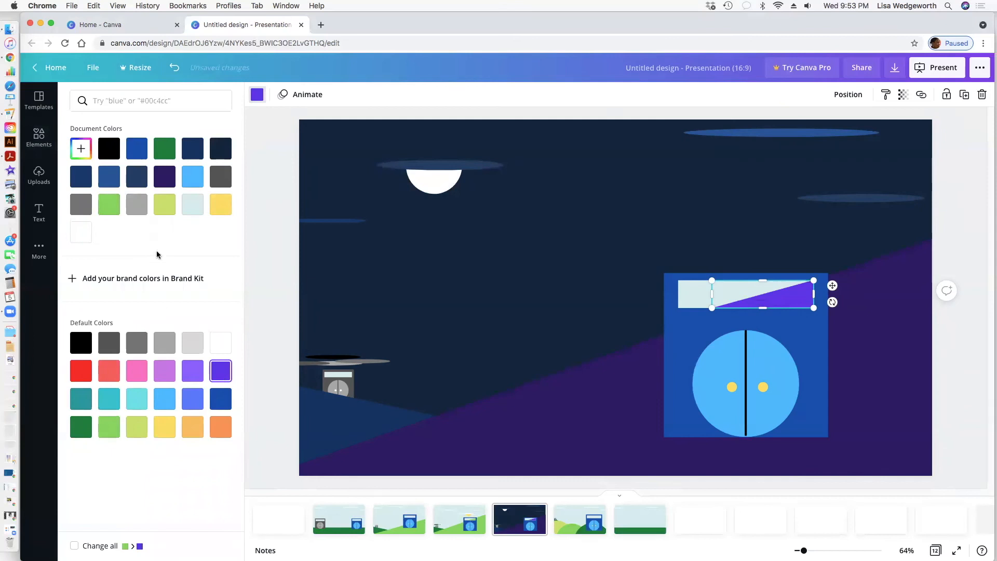
{"action": "left_click", "coordinate": [81, 148]}
{"action": "left_click_drag", "start_coordinate": [203, 179], "coordinate": [182, 204]}
{"action": "left_click", "coordinate": [267, 193]}
Step: Recolor the blue building's window pane from pale blue to a dark navy document color
{"action": "left_click", "coordinate": [693, 292]}
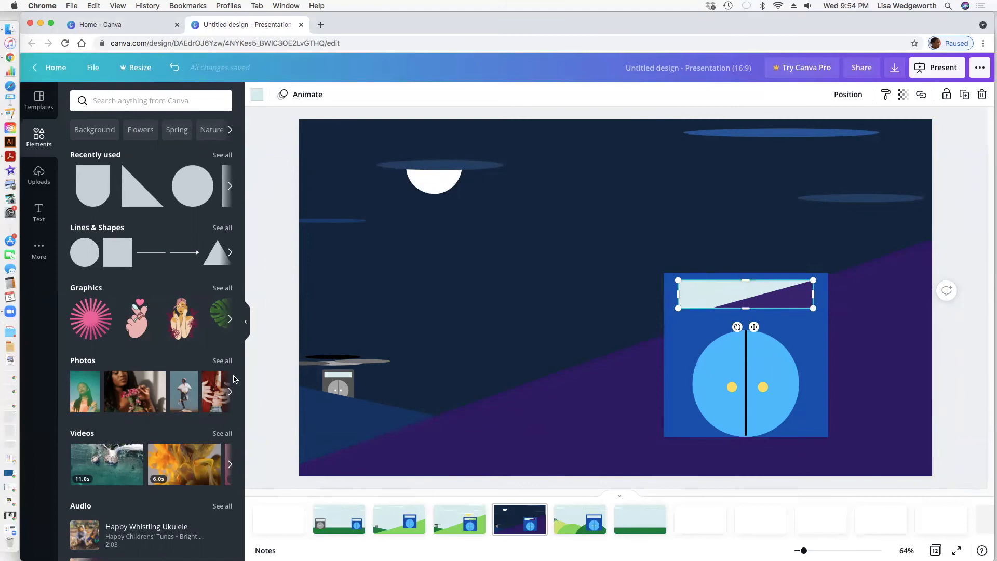
{"action": "left_click", "coordinate": [257, 98]}
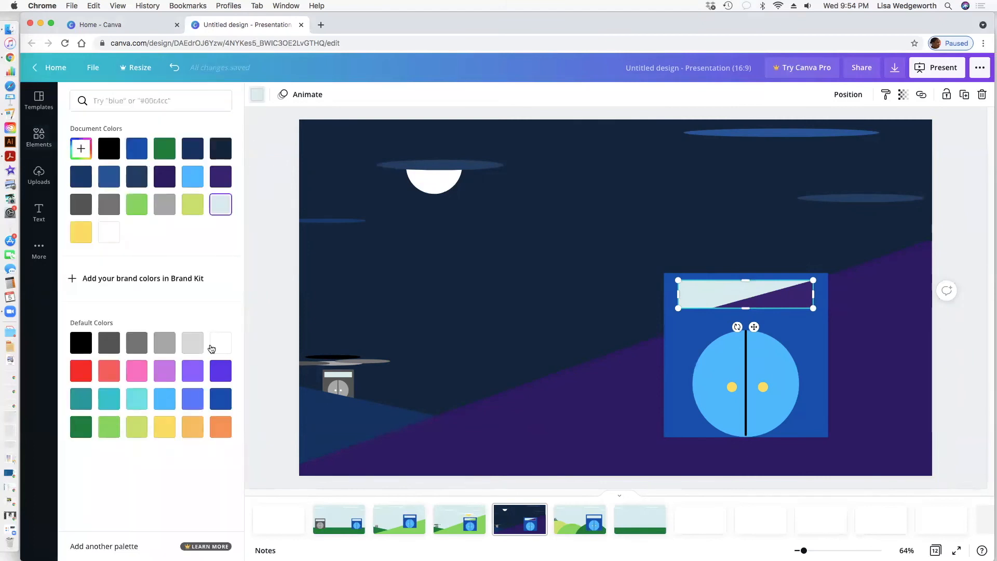
{"action": "left_click", "coordinate": [217, 401]}
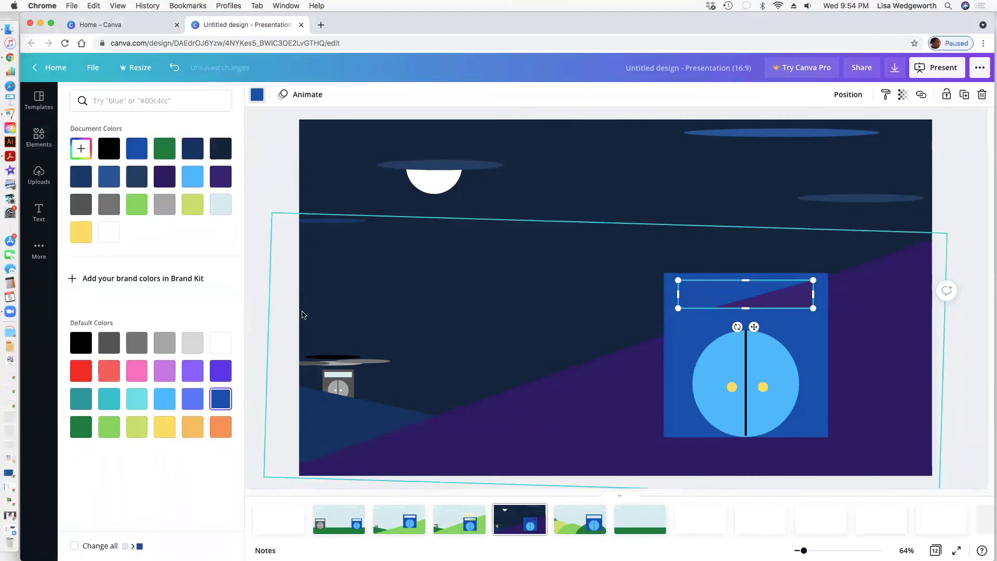
{"action": "left_click", "coordinate": [81, 177]}
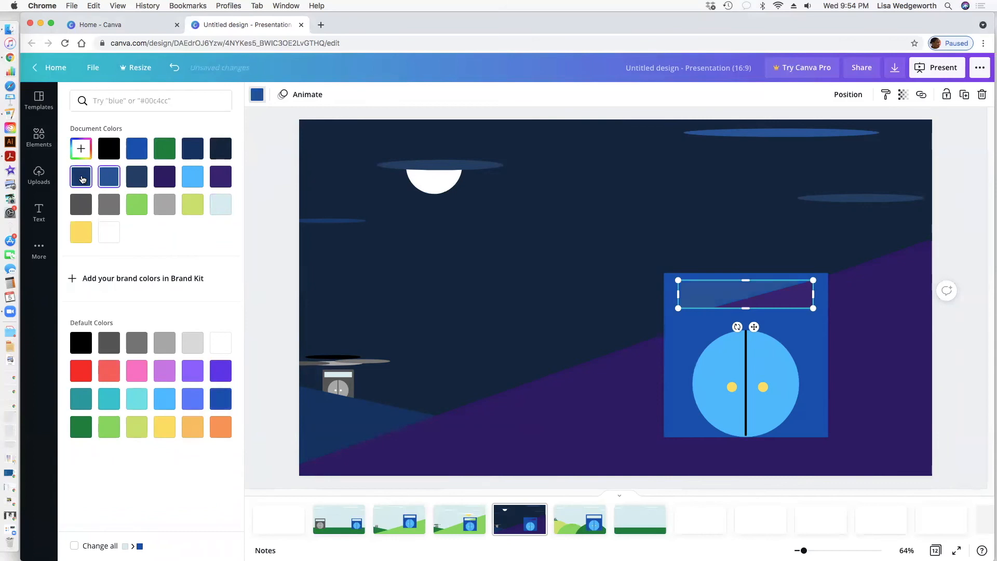
{"action": "left_click", "coordinate": [135, 150]}
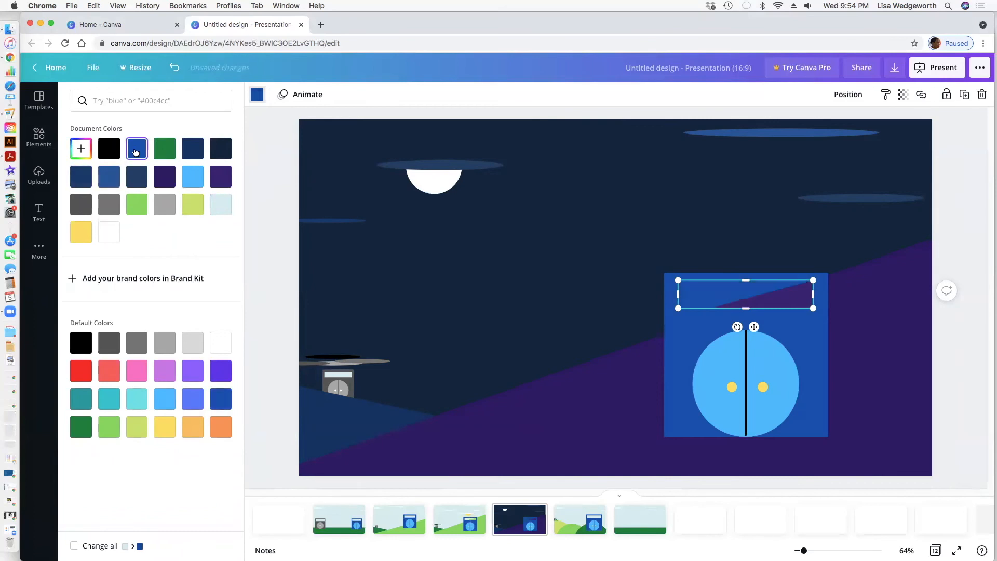
{"action": "left_click", "coordinate": [201, 152]}
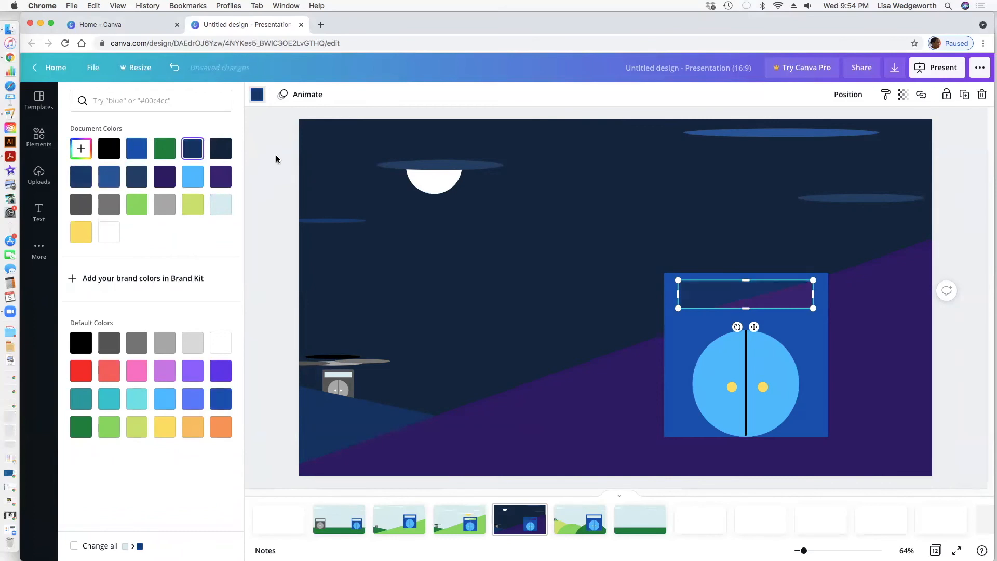
{"action": "key", "text": "Escape"}
{"action": "left_click", "coordinate": [958, 167]}
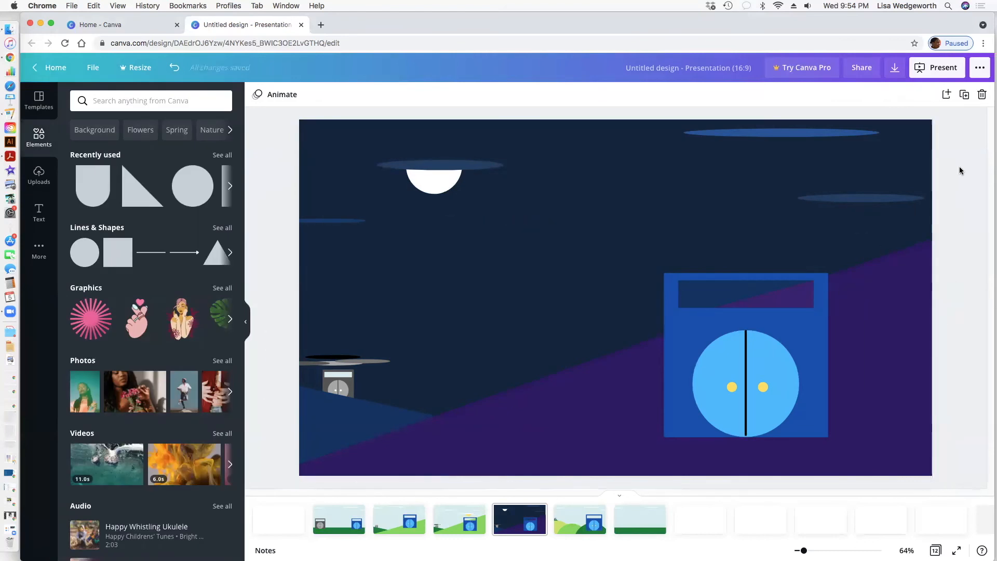
Step: Narrow the purple hill from its left side so it clears the small grey building
{"action": "left_click", "coordinate": [338, 377]}
{"action": "left_click", "coordinate": [261, 298]}
{"action": "left_click", "coordinate": [350, 384]}
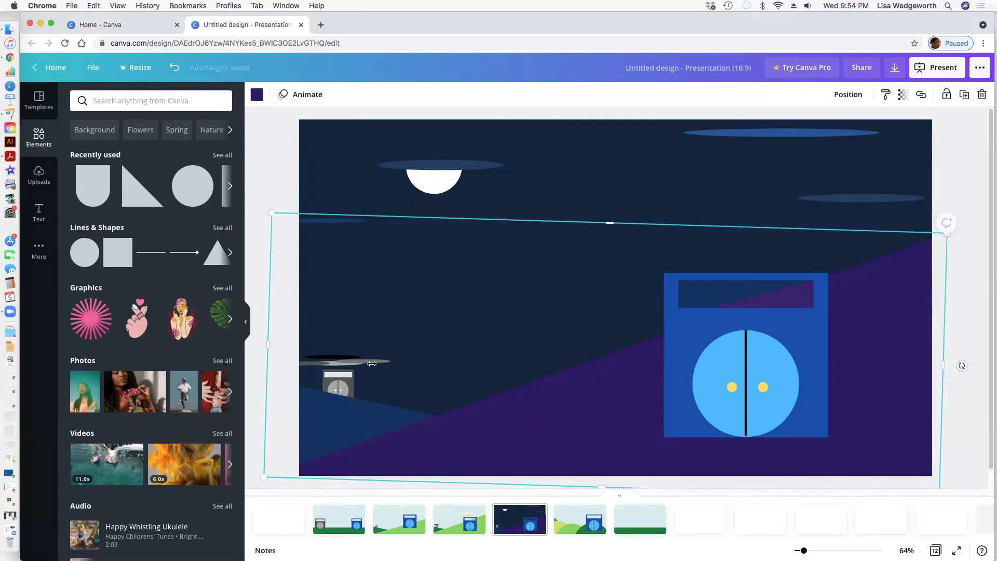
Step: Ungroup the small grey building and recolor its window to the darkest navy document color
{"action": "left_click", "coordinate": [338, 385]}
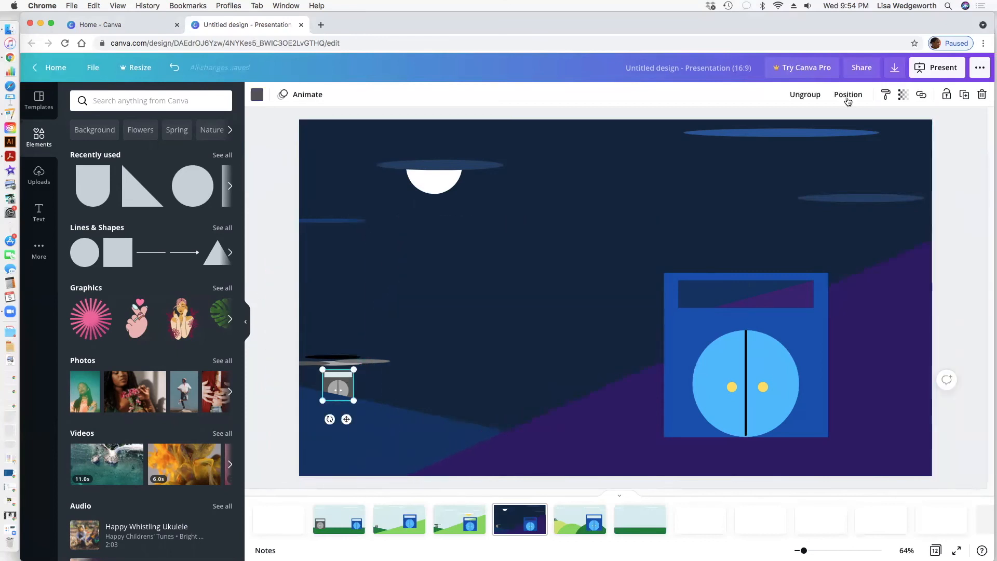
{"action": "left_click", "coordinate": [805, 94]}
{"action": "left_click", "coordinate": [287, 338]}
{"action": "left_click", "coordinate": [337, 375]}
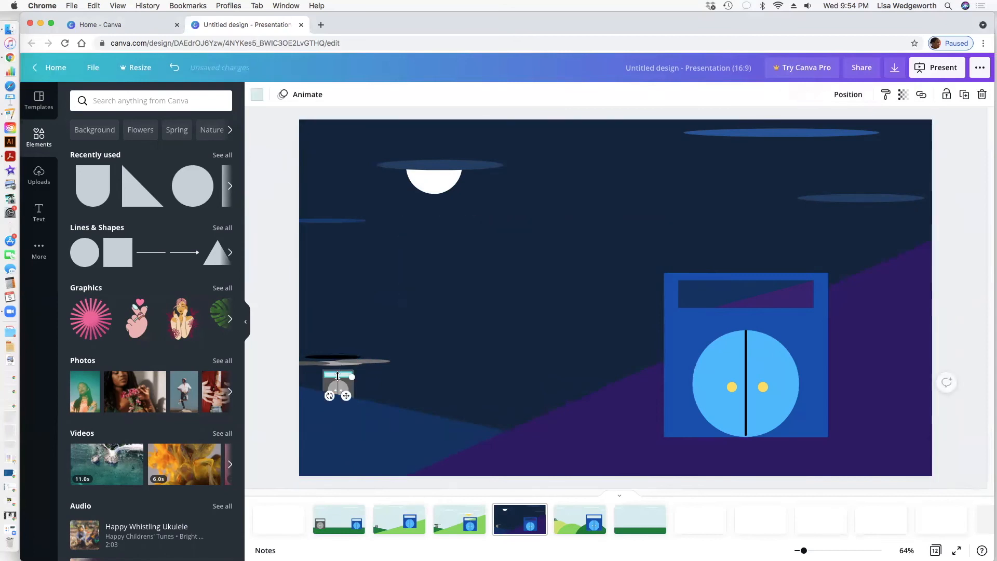
{"action": "left_click", "coordinate": [257, 94]}
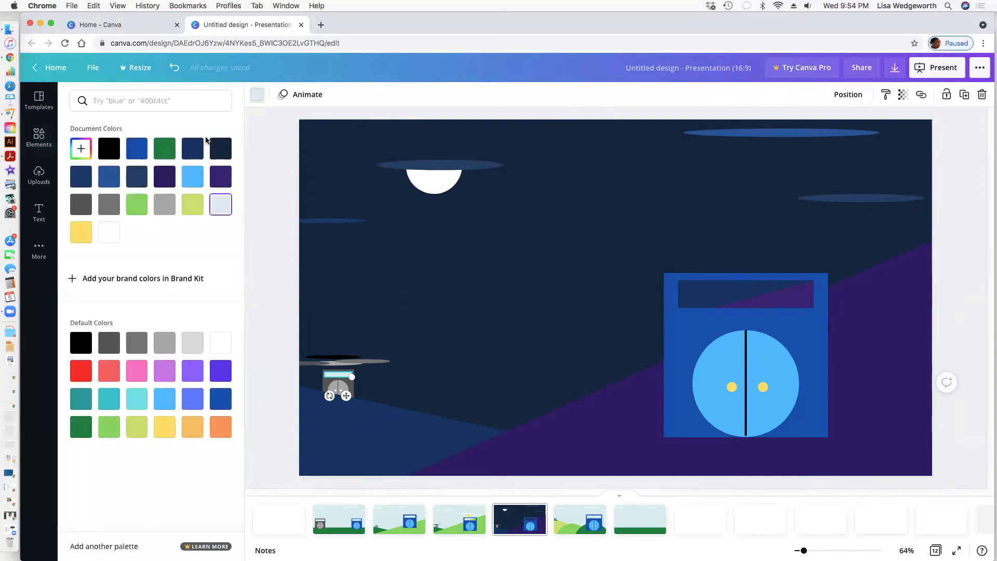
{"action": "left_click", "coordinate": [200, 151]}
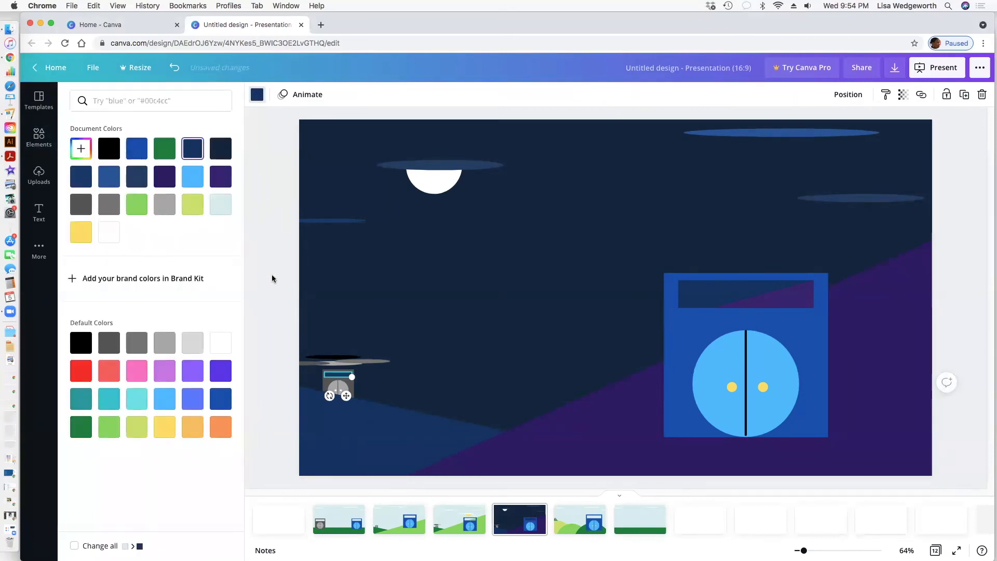
{"action": "left_click", "coordinate": [213, 150]}
{"action": "left_click", "coordinate": [277, 239]}
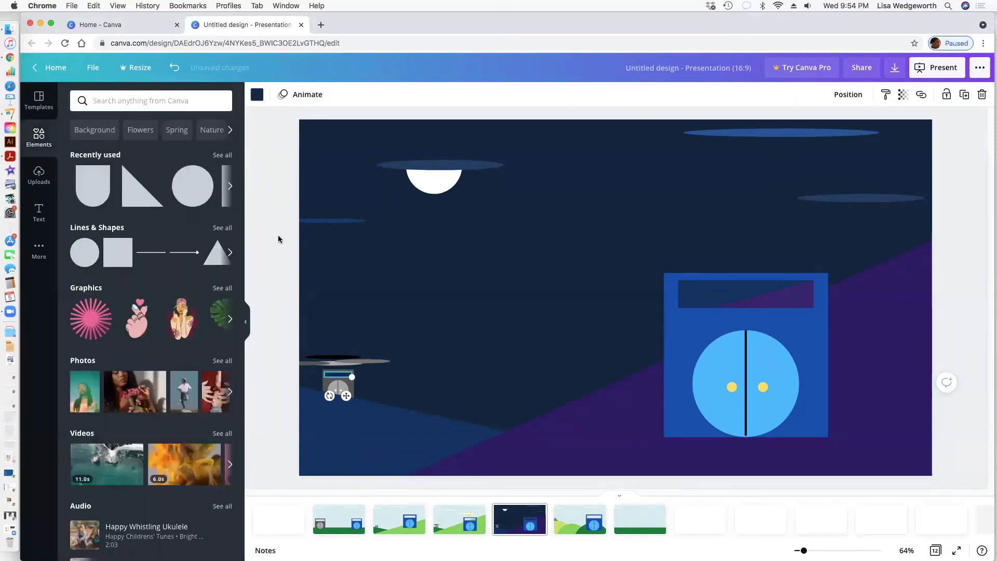
{"action": "left_click", "coordinate": [288, 365]}
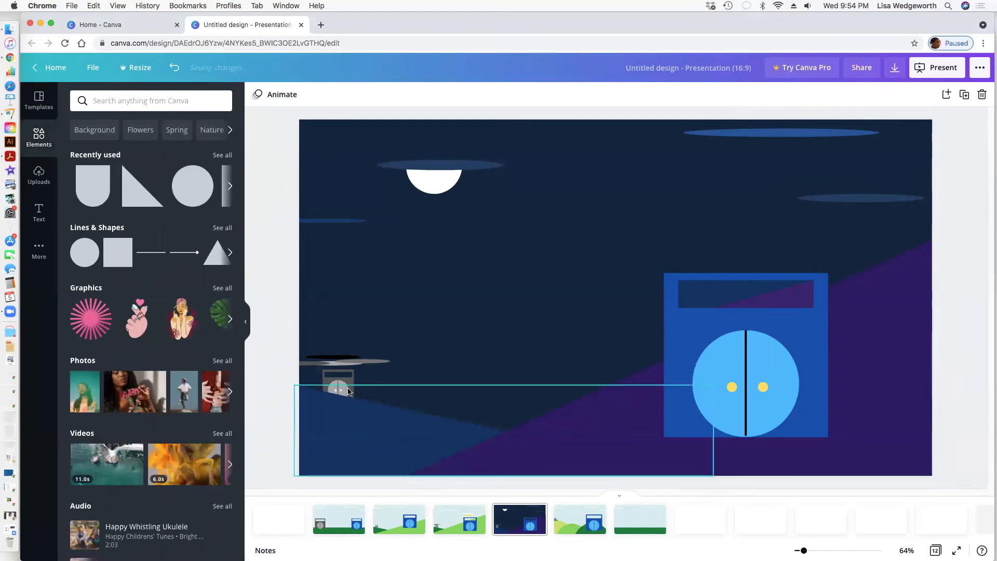
Step: Stretch the purple hill's left side back out past the left edge of the night page
{"action": "left_click", "coordinate": [616, 410]}
{"action": "left_click_drag", "start_coordinate": [398, 345], "coordinate": [279, 319]}
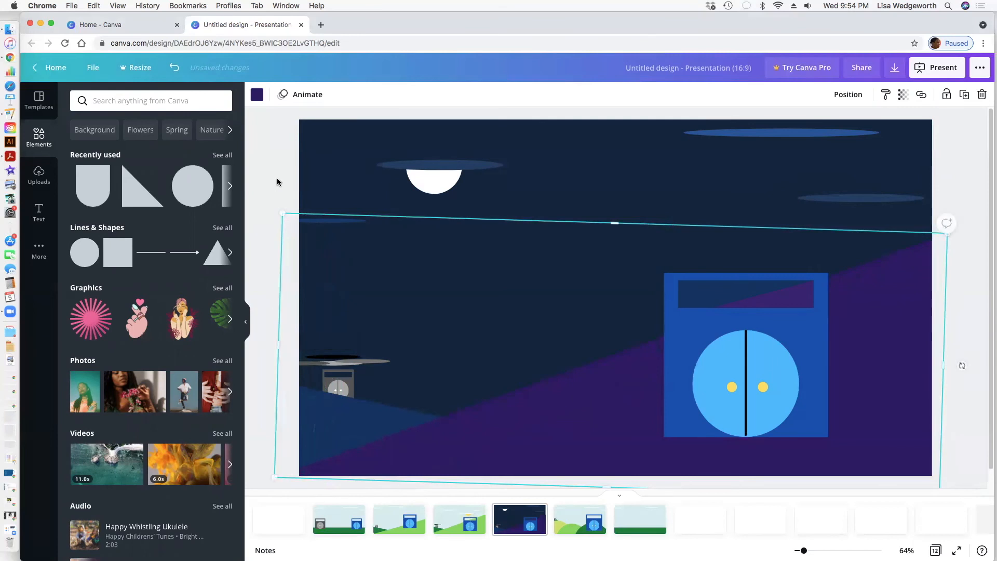
{"action": "left_click", "coordinate": [965, 432]}
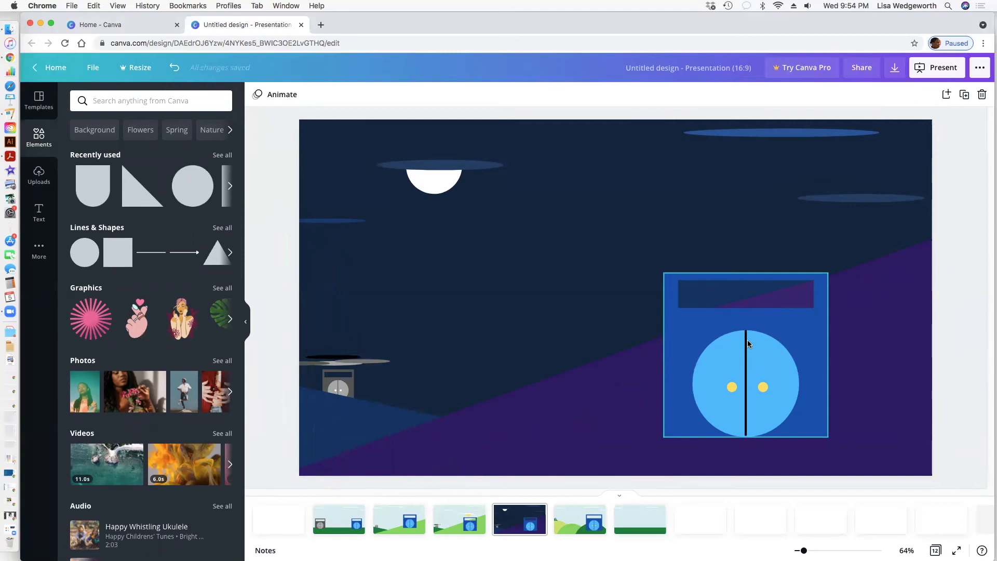
Step: Delete the blank first page of the presentation
{"action": "left_click", "coordinate": [355, 511]}
{"action": "left_click", "coordinate": [291, 525]}
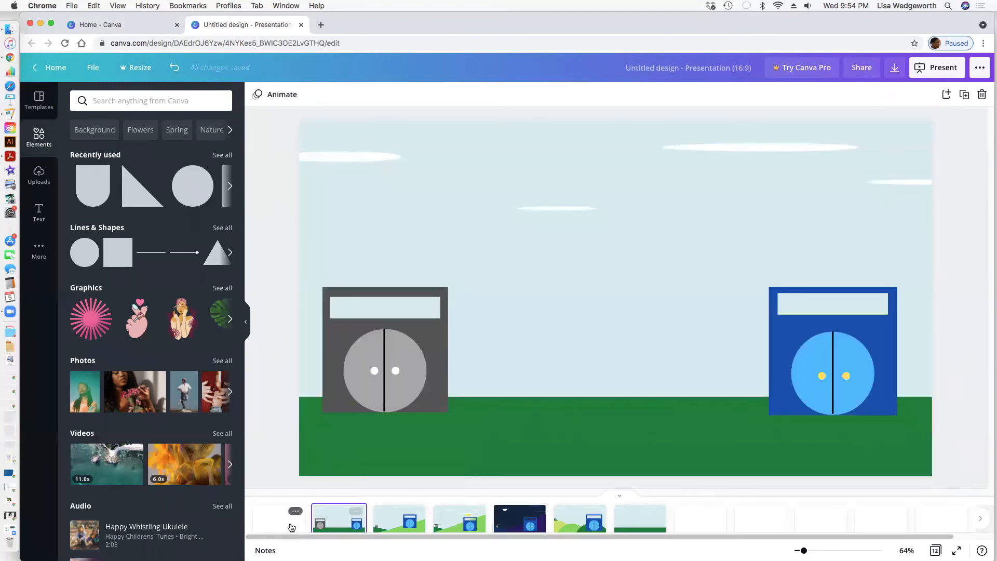
{"action": "key", "text": "Delete"}
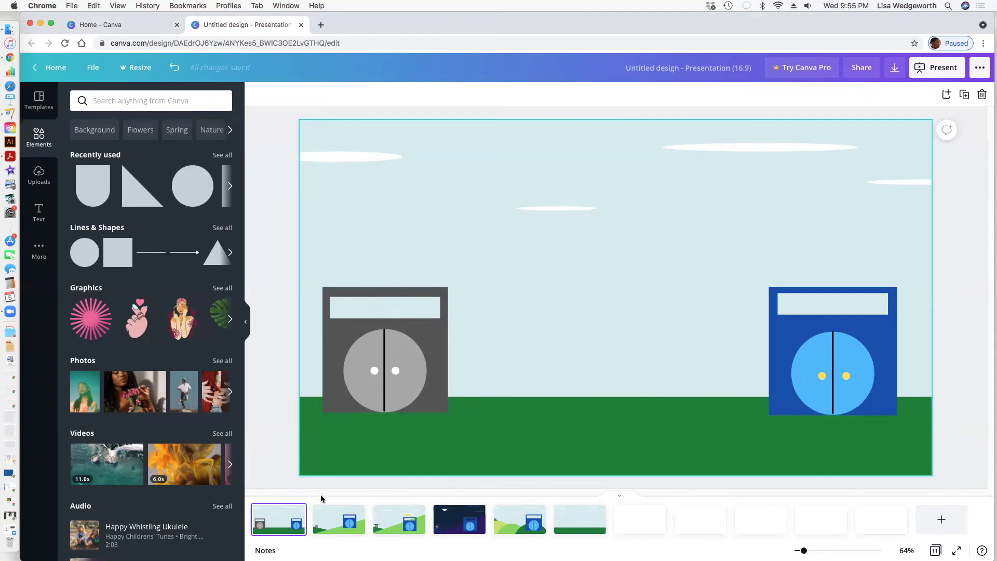
Step: Move the page with the rounded green hills ahead of the night page, into fourth position
{"action": "left_click", "coordinate": [330, 523]}
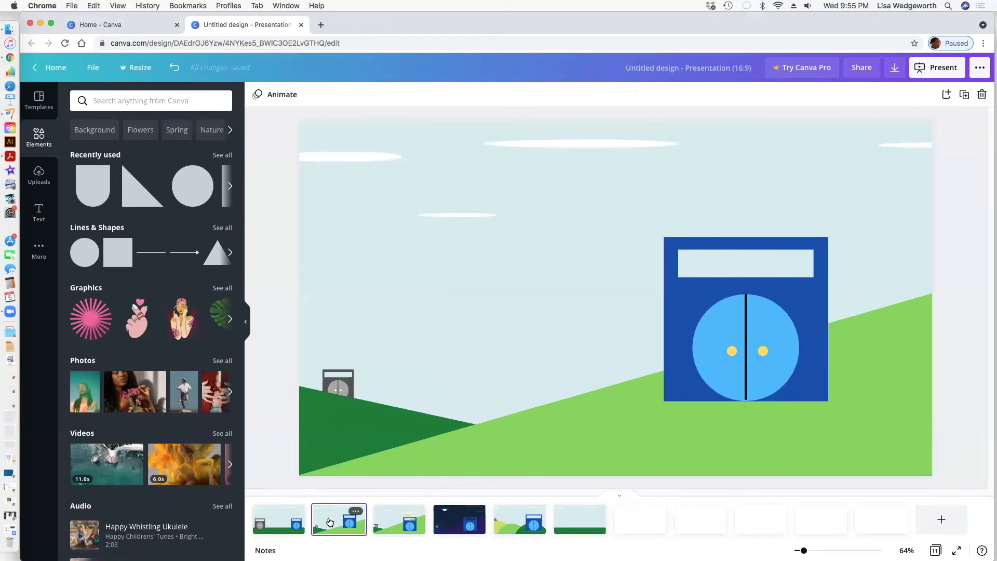
{"action": "left_click", "coordinate": [400, 531]}
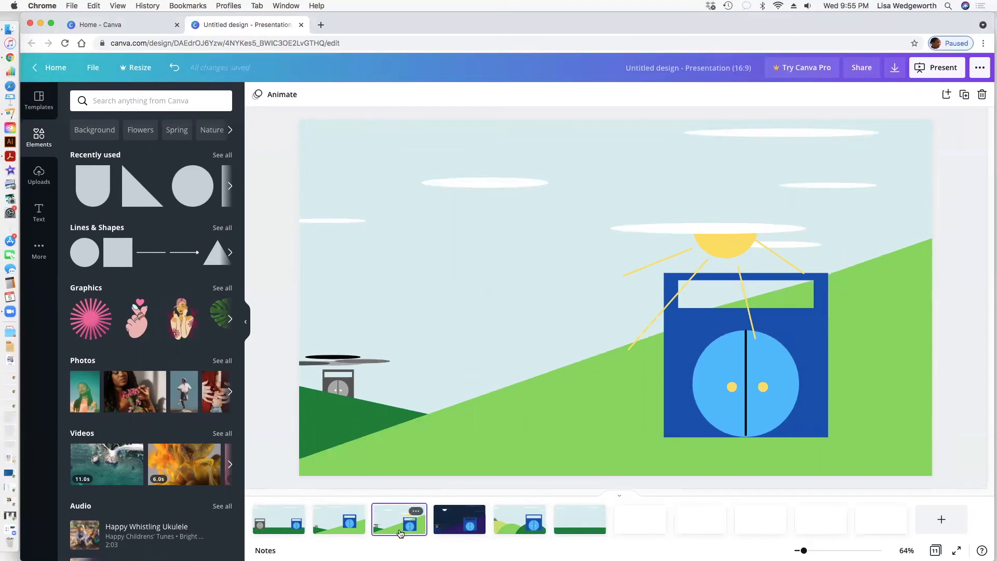
{"action": "left_click", "coordinate": [457, 523]}
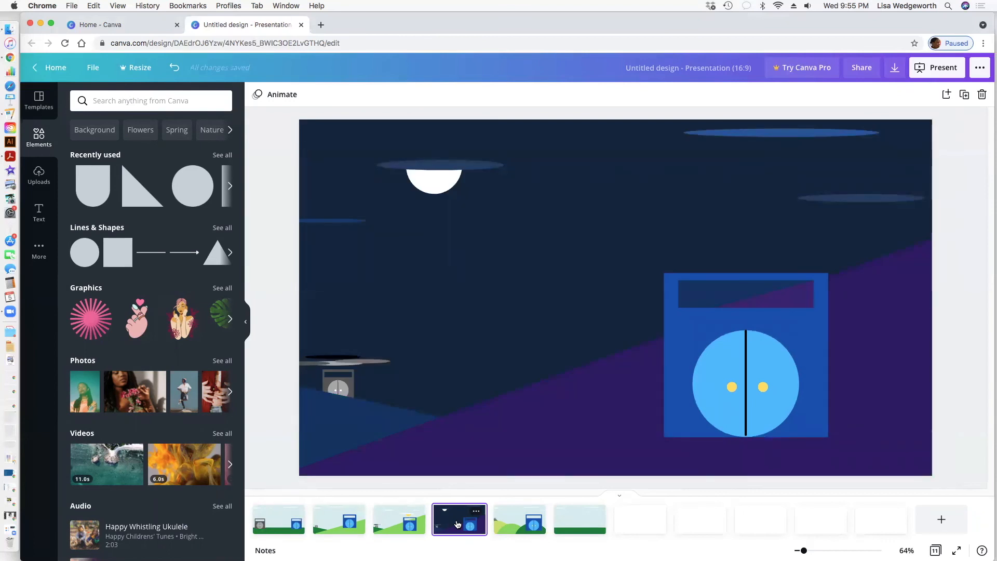
{"action": "left_click", "coordinate": [528, 525]}
{"action": "left_click_drag", "start_coordinate": [528, 525], "coordinate": [449, 522]}
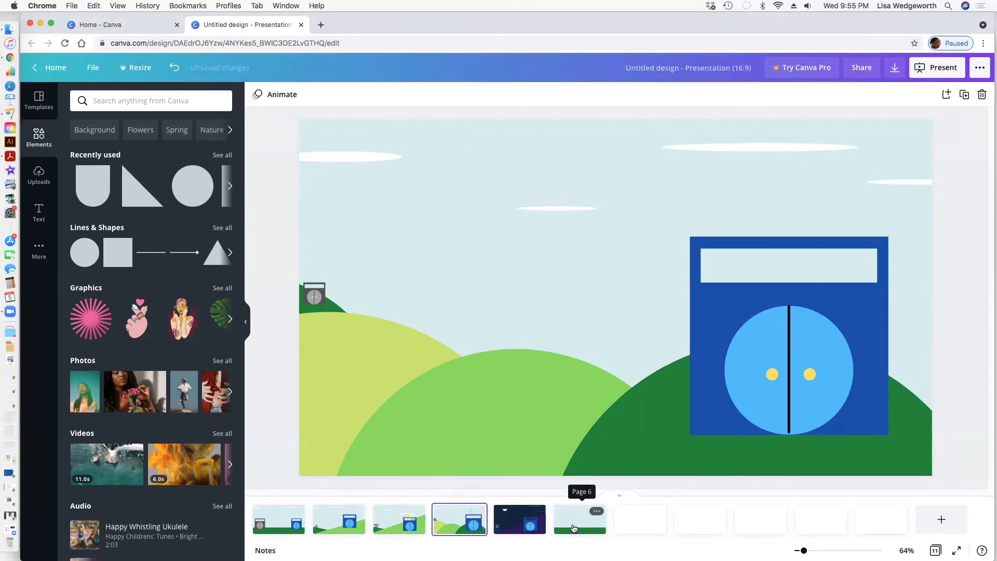
Step: Review pages 1 to 6 in order to check how the grey and blue building scenes progress
{"action": "left_click", "coordinate": [291, 522]}
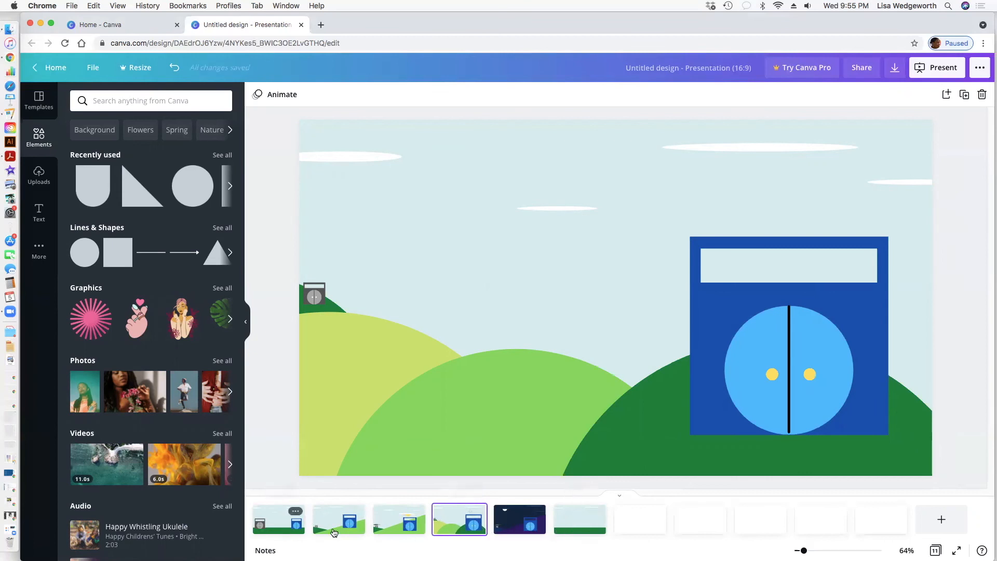
{"action": "left_click", "coordinate": [337, 524]}
{"action": "left_click", "coordinate": [383, 531]}
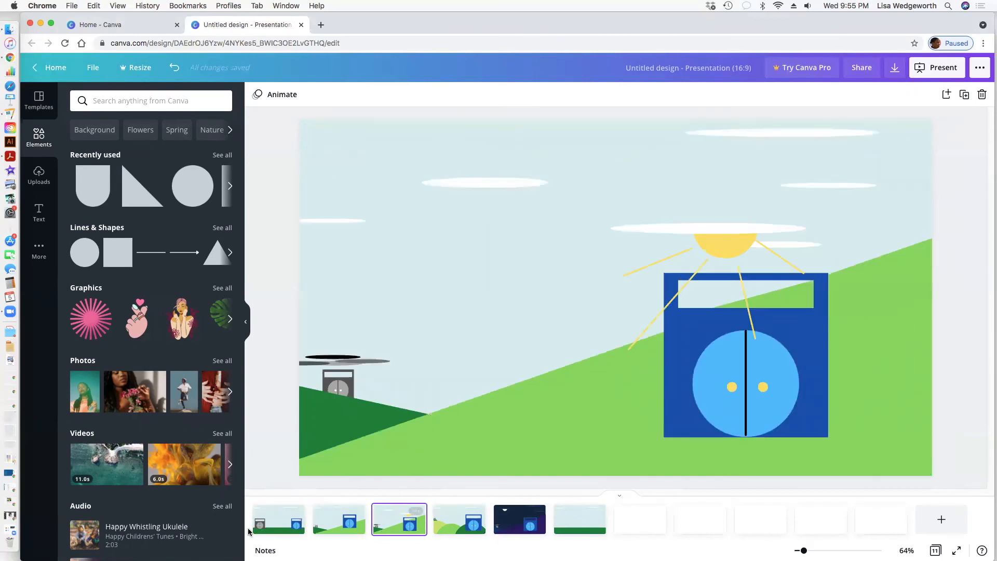
{"action": "left_click", "coordinate": [269, 531]}
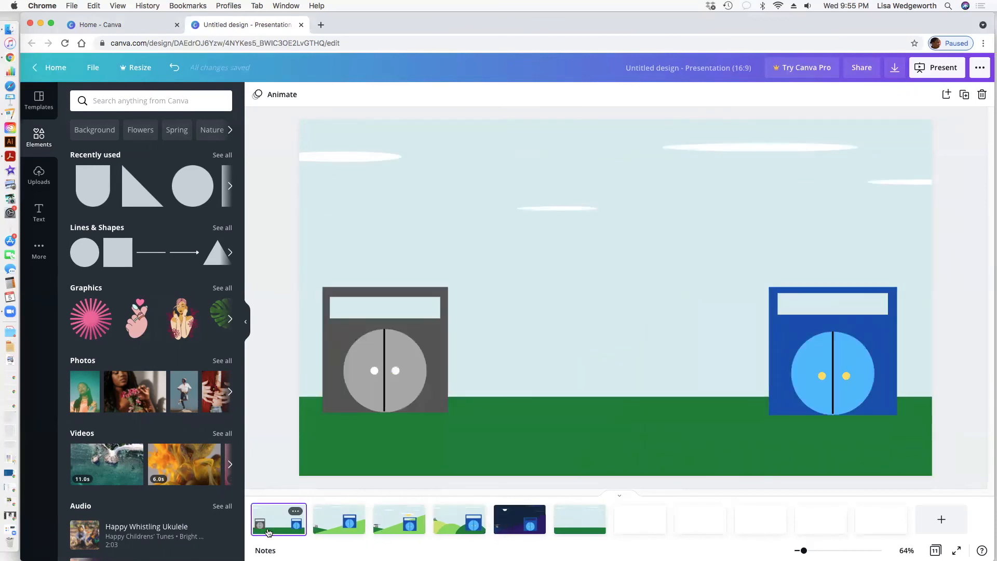
{"action": "left_click", "coordinate": [340, 524]}
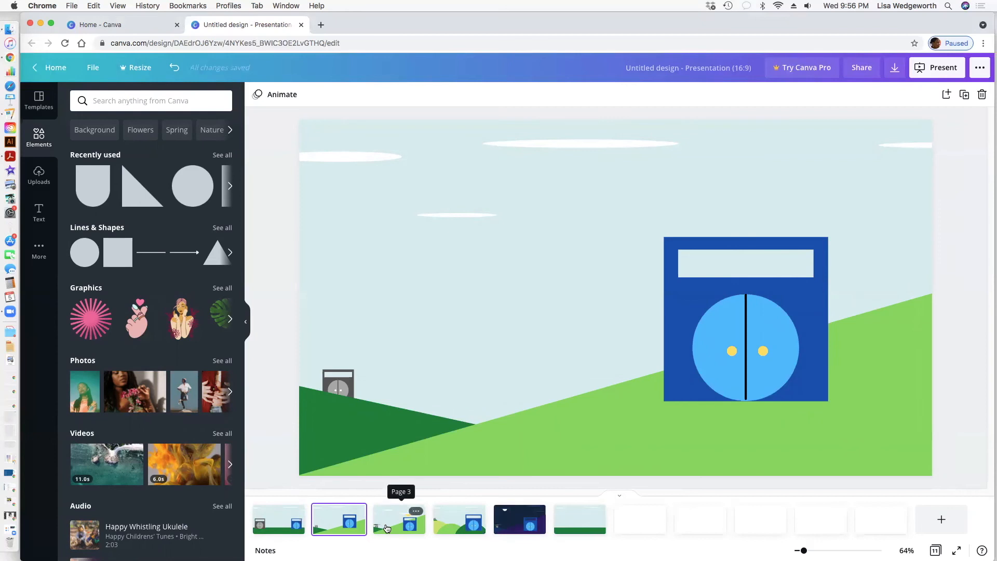
{"action": "left_click", "coordinate": [387, 528]}
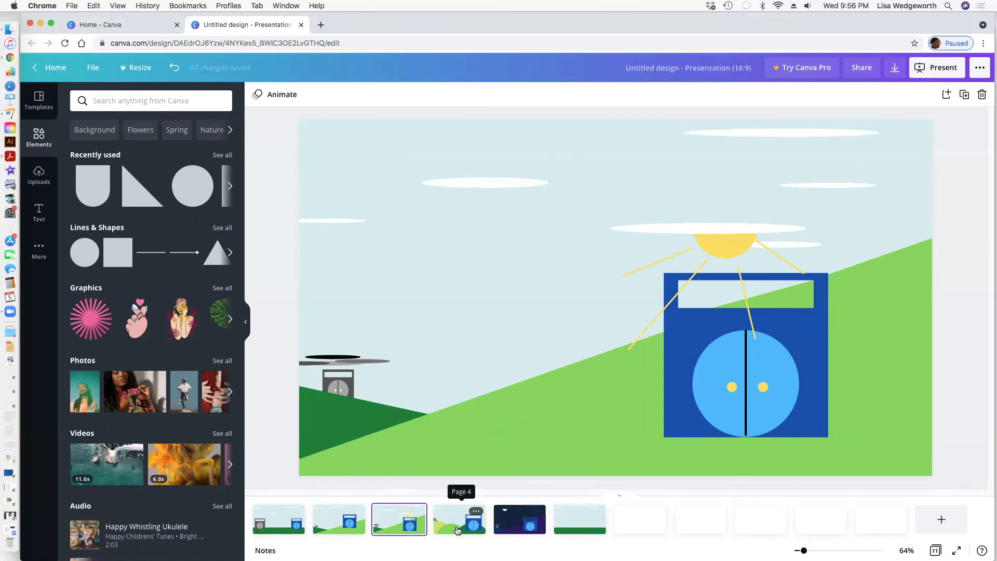
{"action": "left_click", "coordinate": [456, 530]}
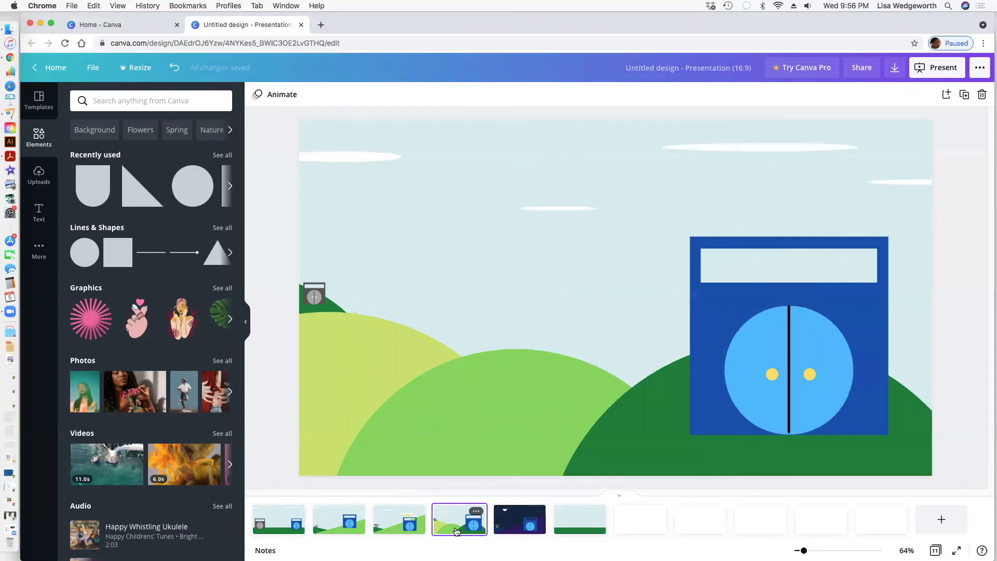
{"action": "left_click", "coordinate": [514, 527]}
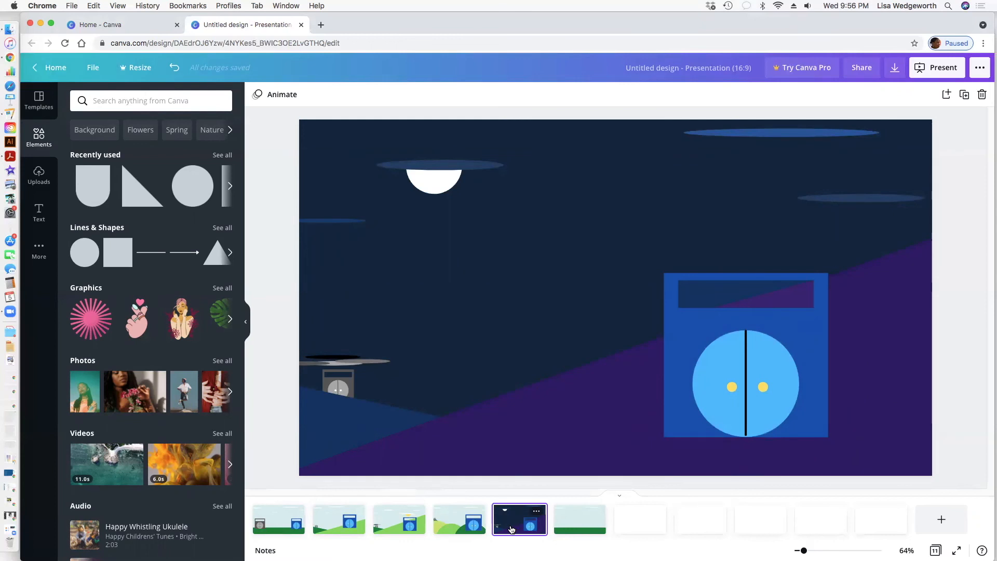
{"action": "left_click", "coordinate": [575, 529]}
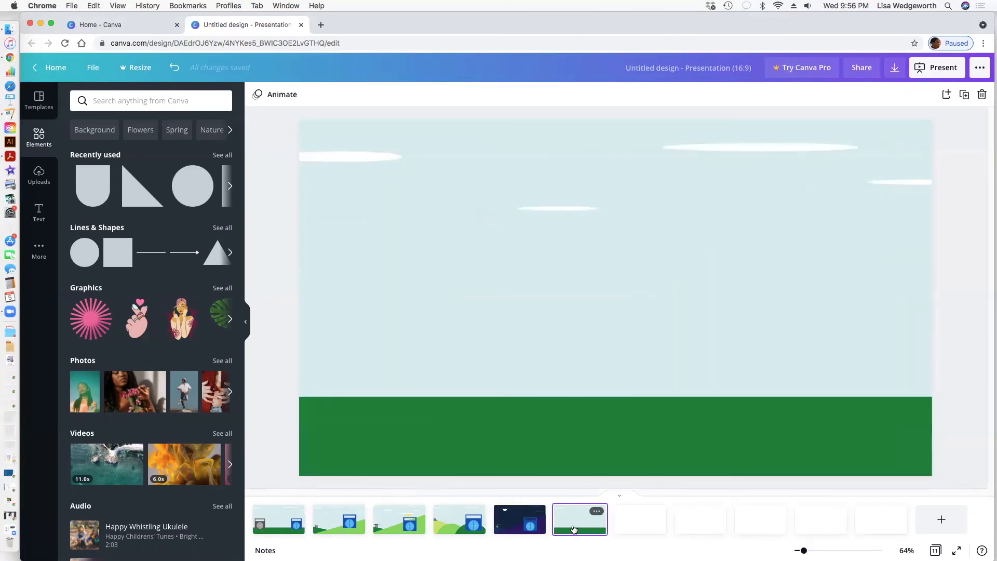
Step: Add a circle standing partly over the green ground on the sixth page and fill it with pink
{"action": "left_click", "coordinate": [202, 176]}
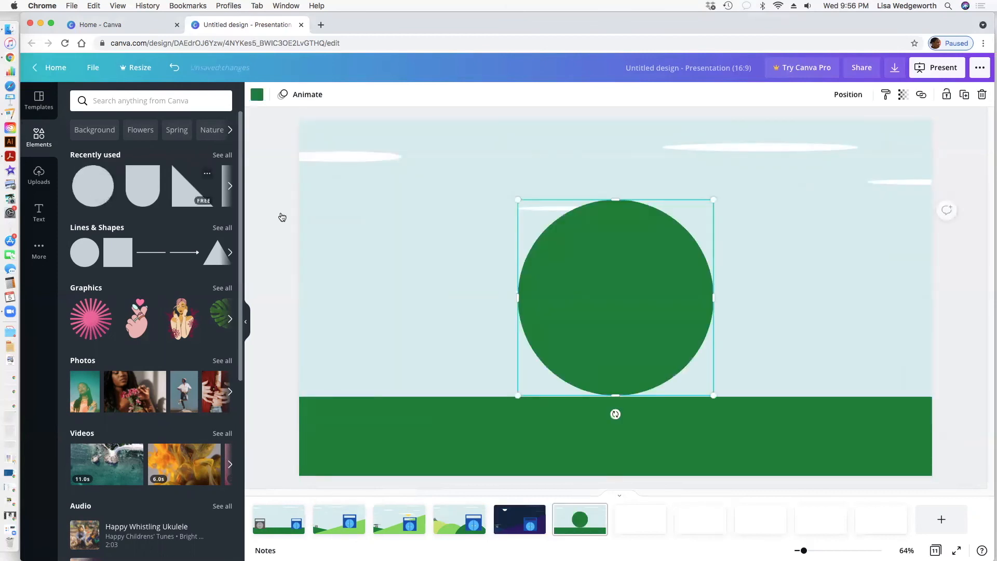
{"action": "left_click_drag", "start_coordinate": [618, 270], "coordinate": [732, 324]}
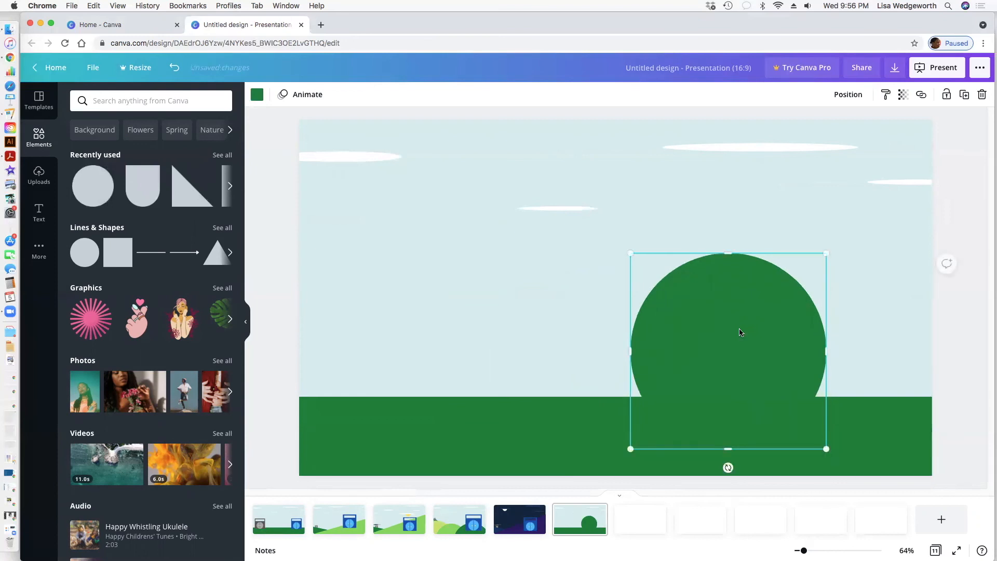
{"action": "left_click", "coordinate": [257, 94]}
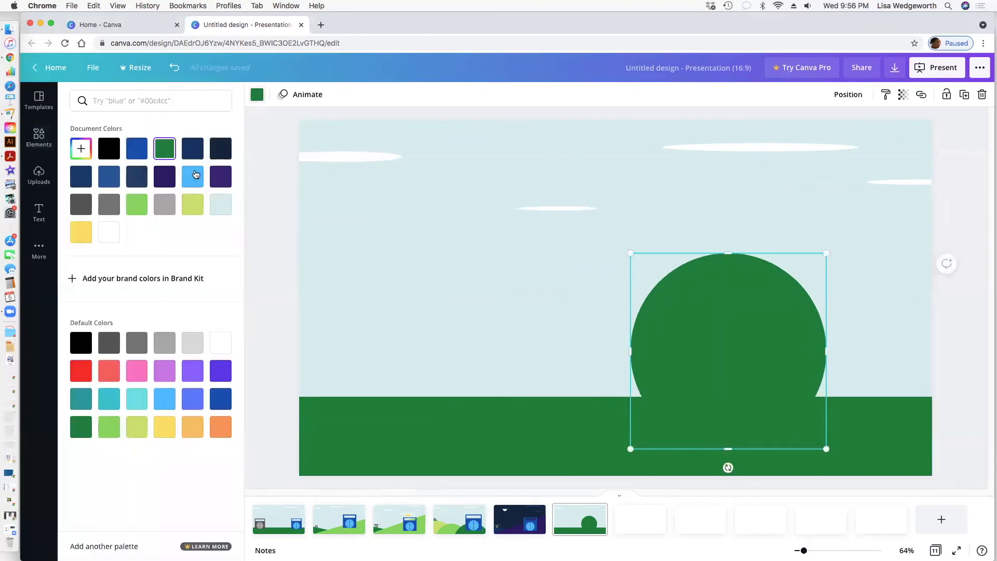
{"action": "left_click", "coordinate": [138, 376]}
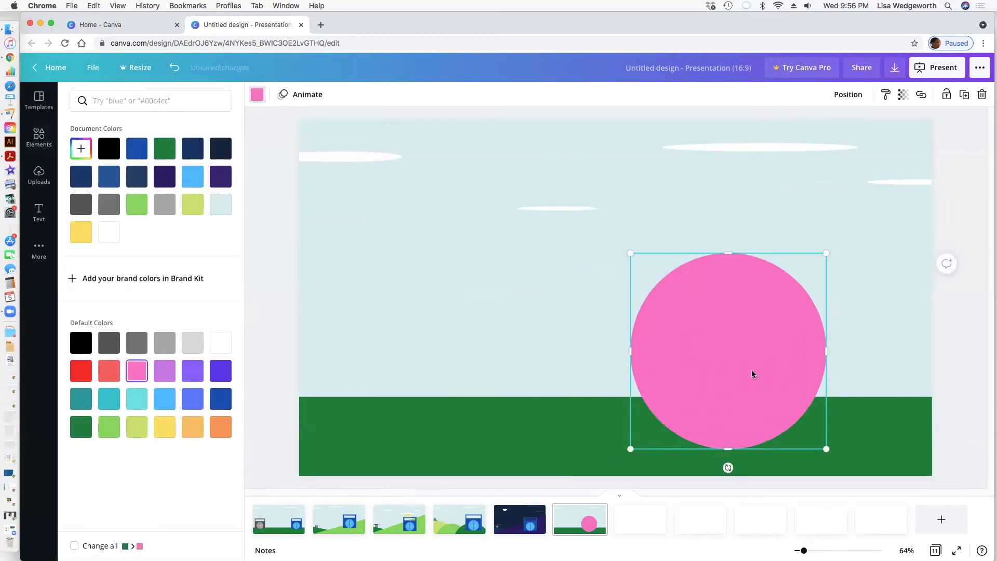
Step: Shrink the pink circle and place a same-sized copy beside it on the green ground
{"action": "left_click_drag", "start_coordinate": [825, 253], "coordinate": [750, 320]}
{"action": "left_click_drag", "start_coordinate": [723, 348], "coordinate": [563, 348]}
{"action": "key", "text": "super+c"}
{"action": "key", "text": "super+v"}
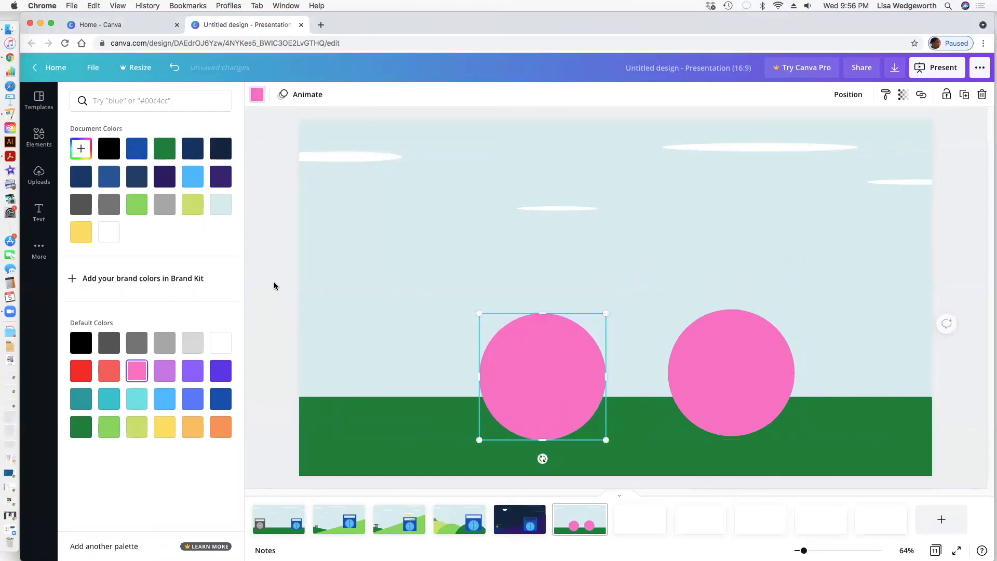
Step: Align the right pink circle level with the left one, leaving a small gap between them
{"action": "left_click", "coordinate": [274, 286]}
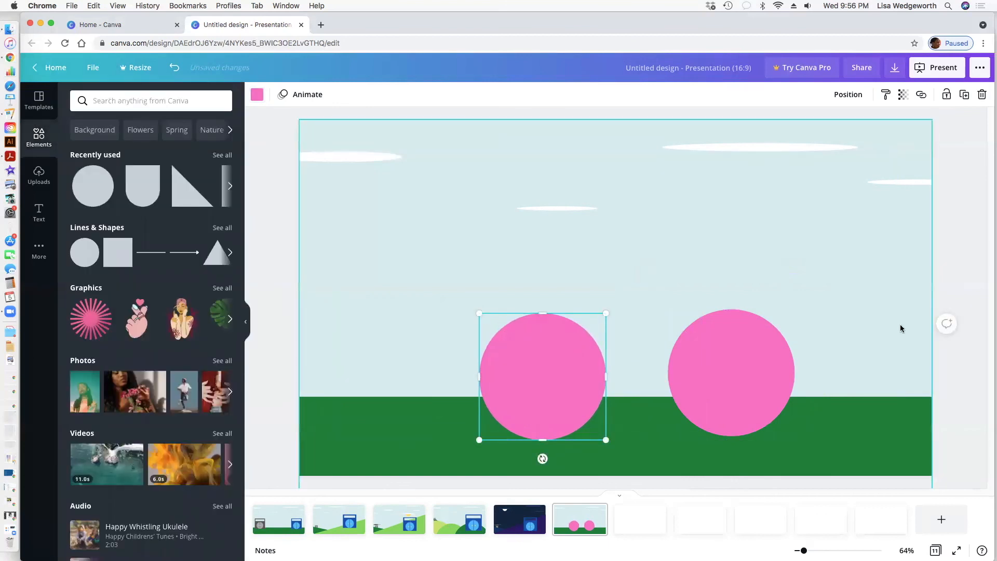
{"action": "left_click", "coordinate": [949, 255]}
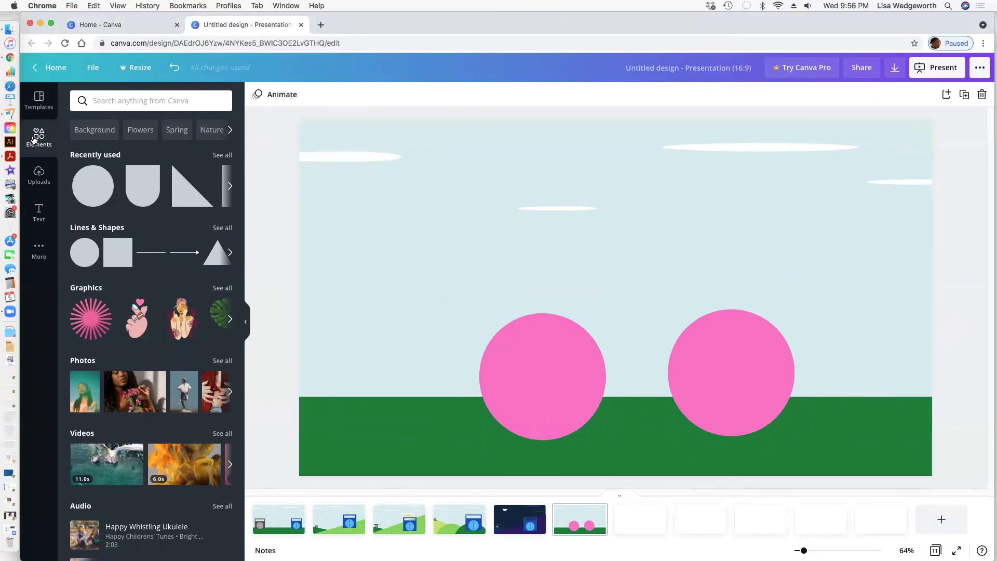
{"action": "left_click", "coordinate": [728, 362]}
{"action": "left_click_drag", "start_coordinate": [727, 361], "coordinate": [721, 362]}
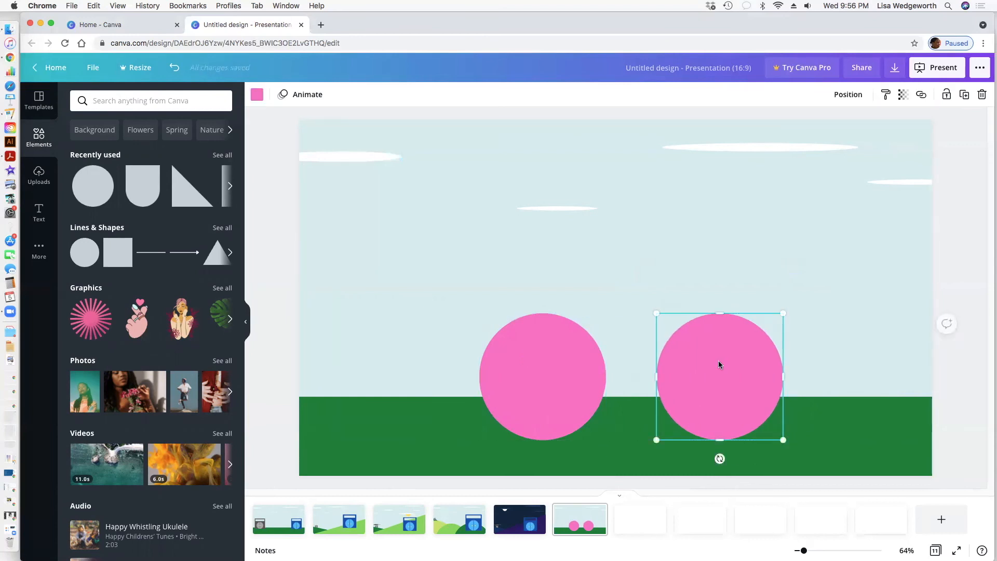
Step: Recolour the left circle light red, trying light grey on it as well
{"action": "left_click", "coordinate": [584, 359]}
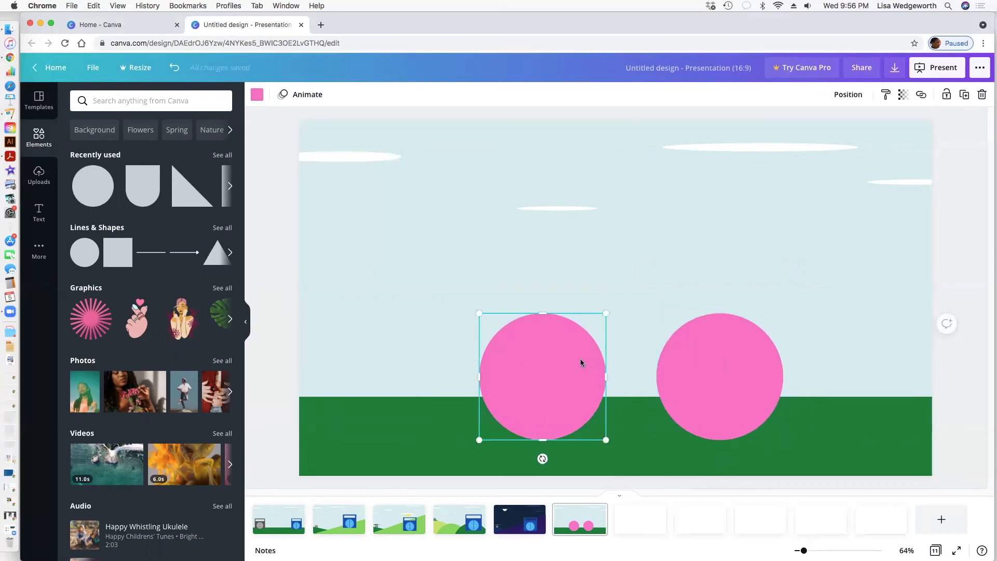
{"action": "left_click", "coordinate": [255, 95]}
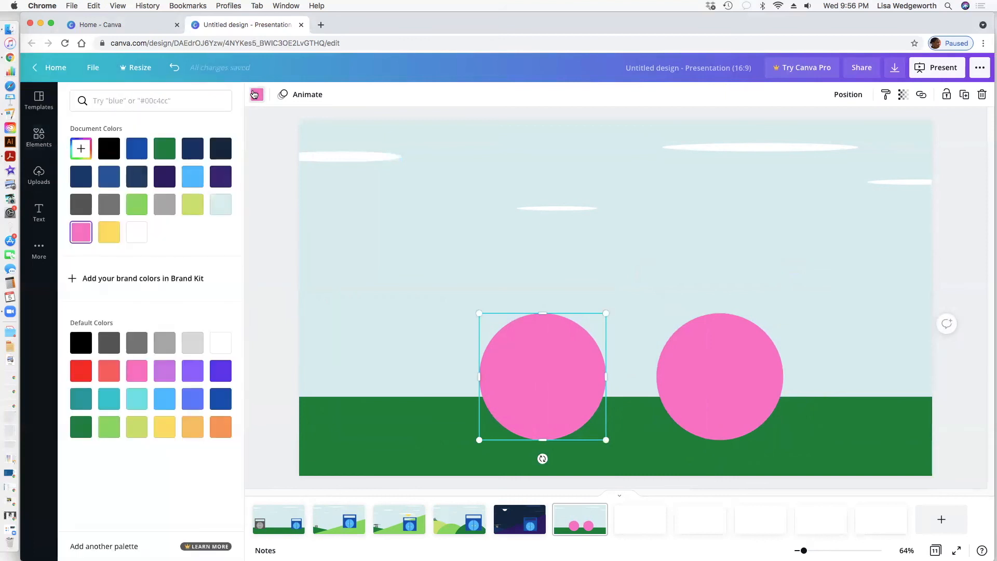
{"action": "left_click", "coordinate": [104, 379]}
{"action": "key", "text": "Escape"}
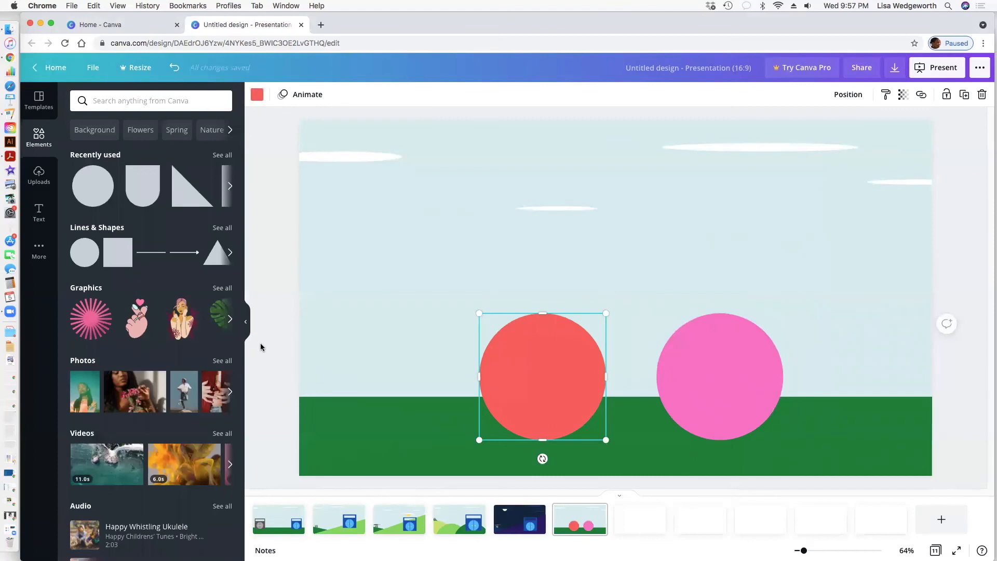
{"action": "left_click", "coordinate": [257, 95]}
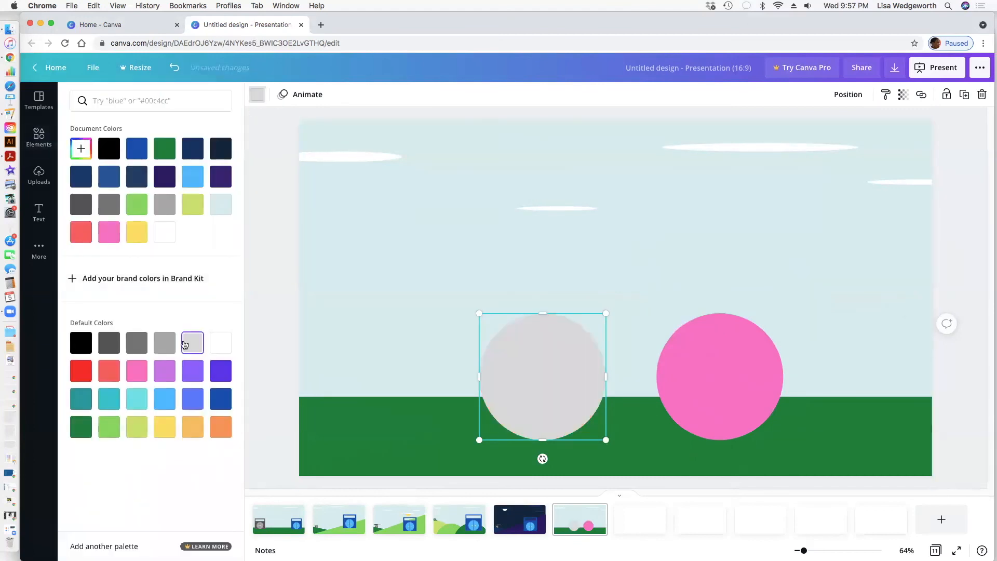
{"action": "left_click", "coordinate": [109, 377]}
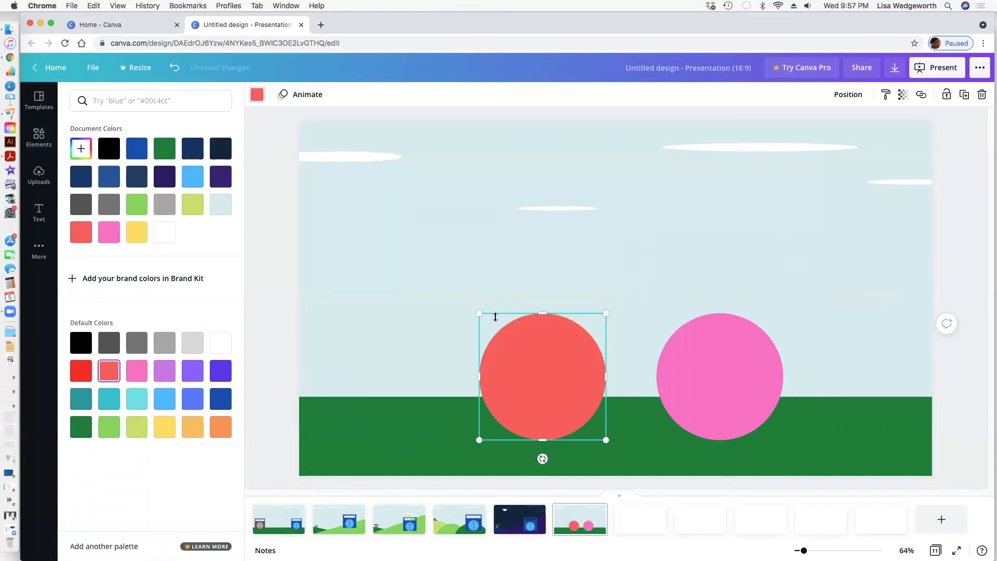
Step: Enlarge the left circle and shrink it back to match the right circle's size
{"action": "left_click_drag", "start_coordinate": [462, 298], "coordinate": [436, 269]}
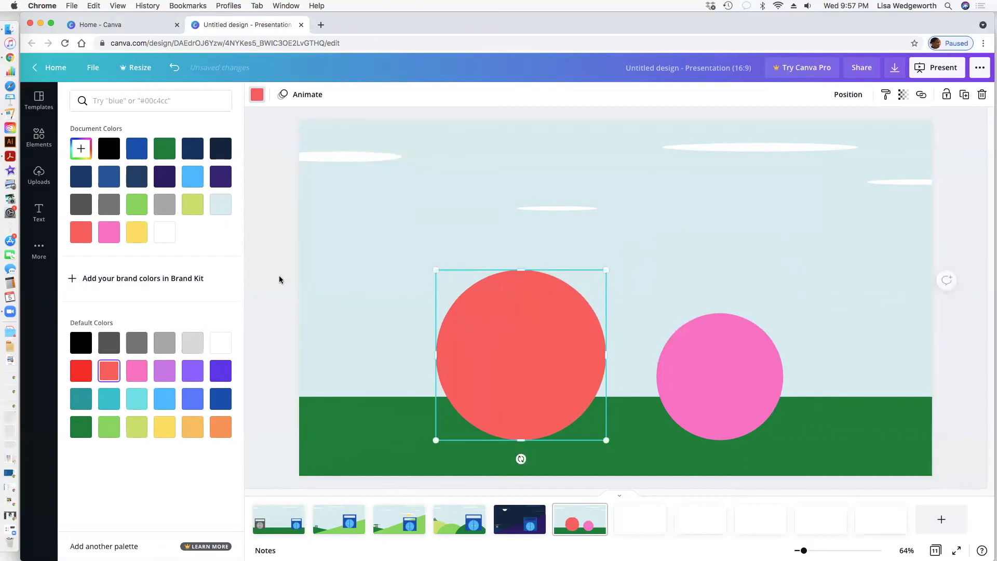
{"action": "left_click_drag", "start_coordinate": [436, 270], "coordinate": [480, 312]}
{"action": "left_click", "coordinate": [284, 311]}
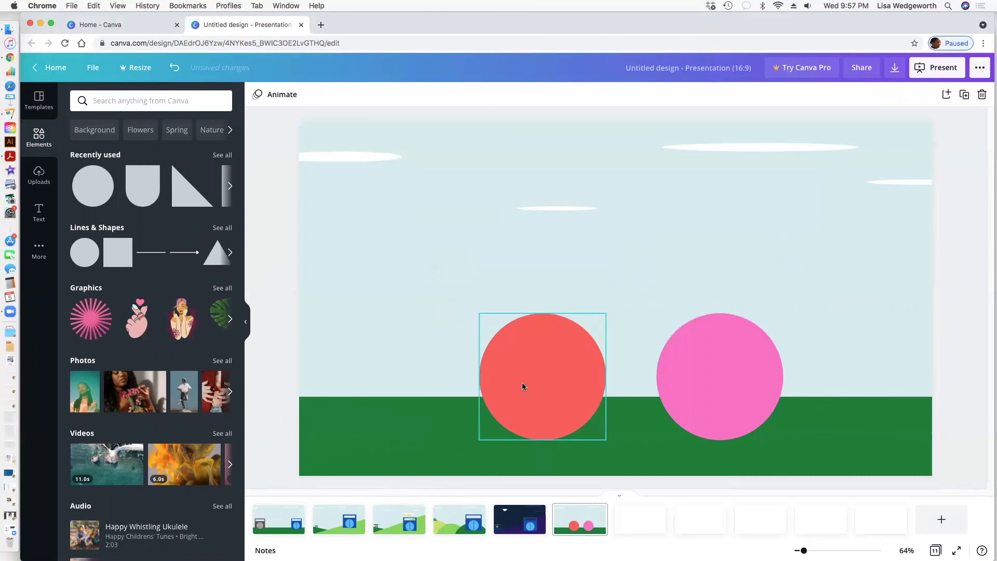
Step: Change the left circle's fill back to pink from the document colours
{"action": "left_click", "coordinate": [558, 370]}
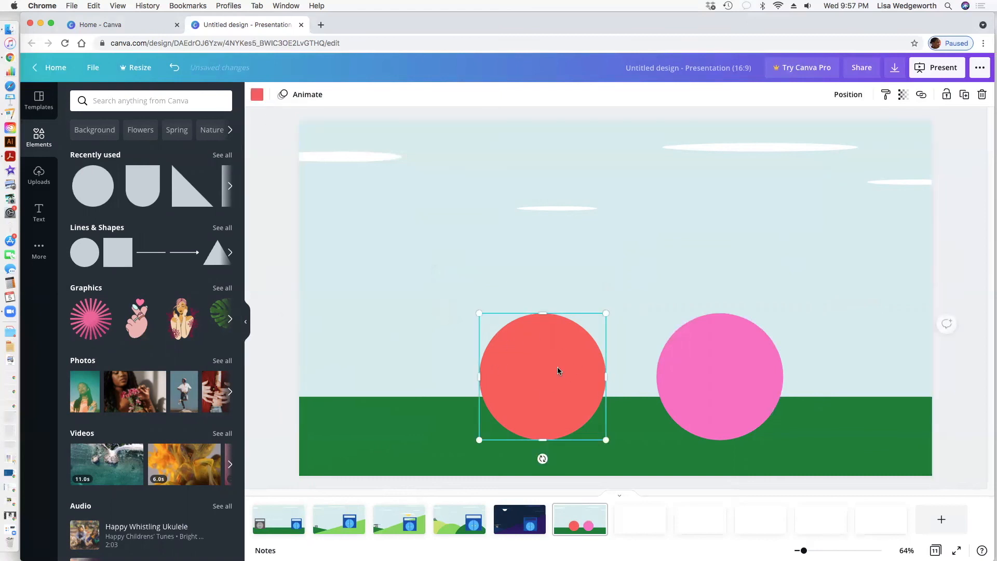
{"action": "left_click", "coordinate": [255, 94]}
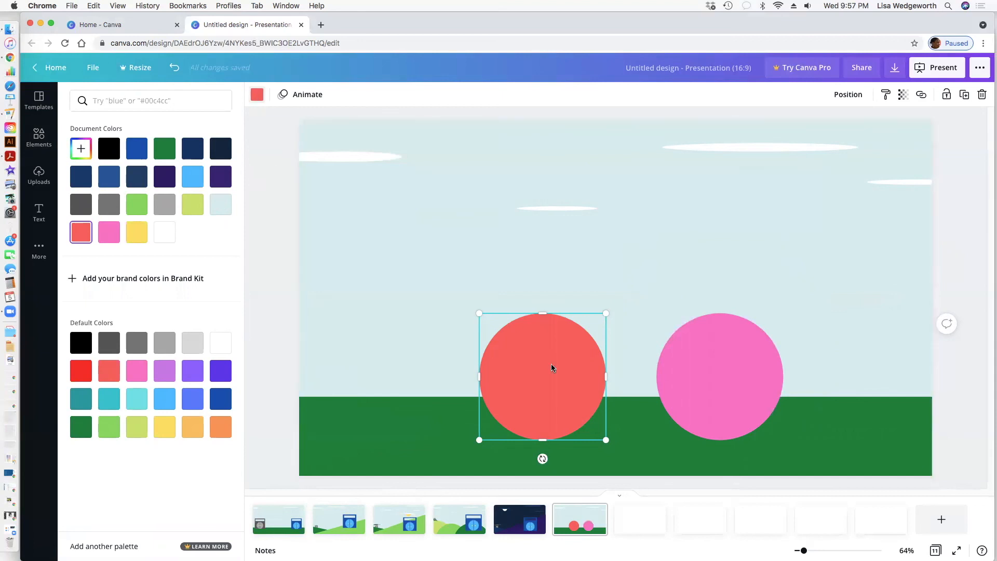
{"action": "left_click", "coordinate": [43, 137]}
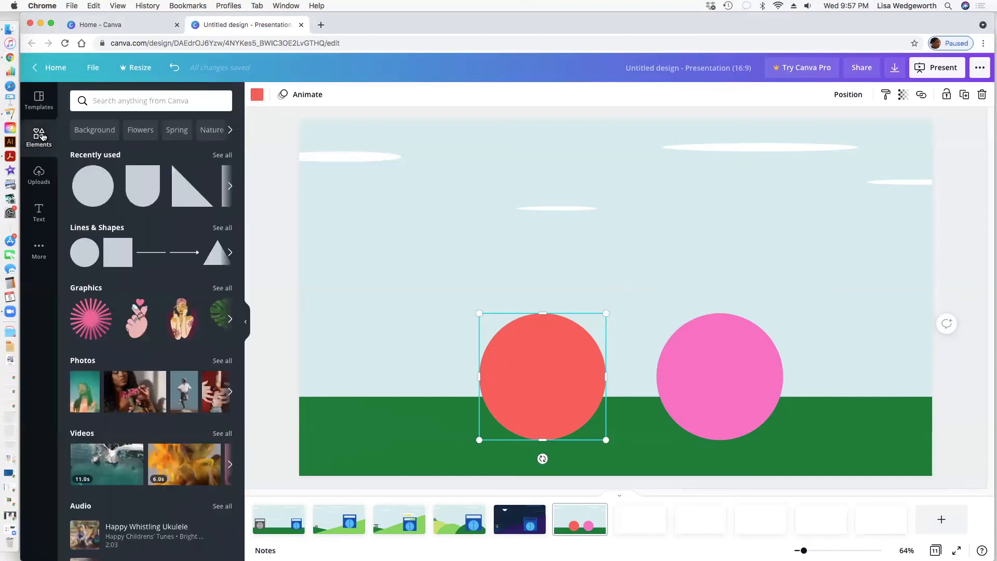
{"action": "left_click", "coordinate": [257, 95]}
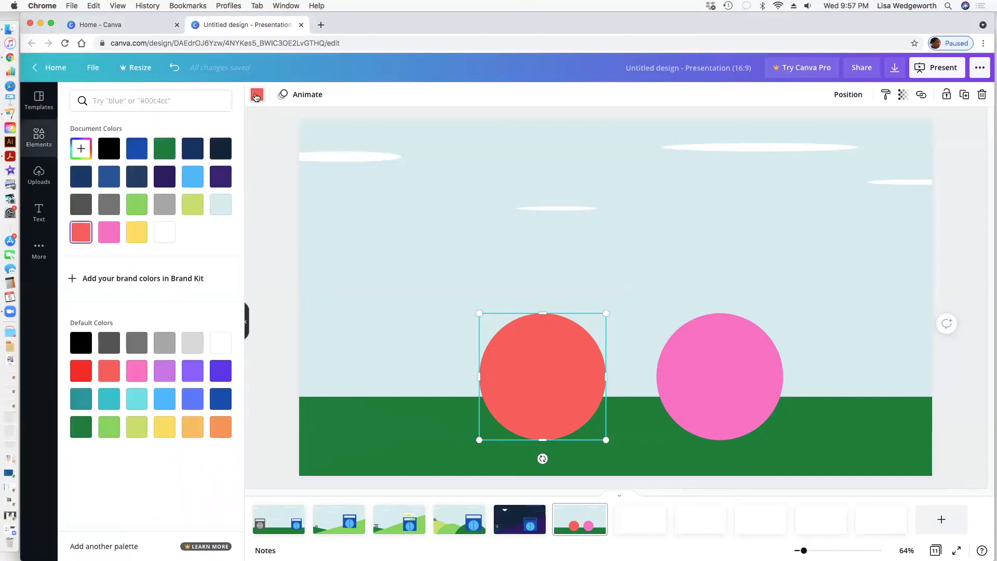
{"action": "left_click", "coordinate": [109, 232]}
Step: Add a hexagon from the lines and shapes collection, shrink it and rest it on top of the left circle
{"action": "left_click", "coordinate": [39, 136]}
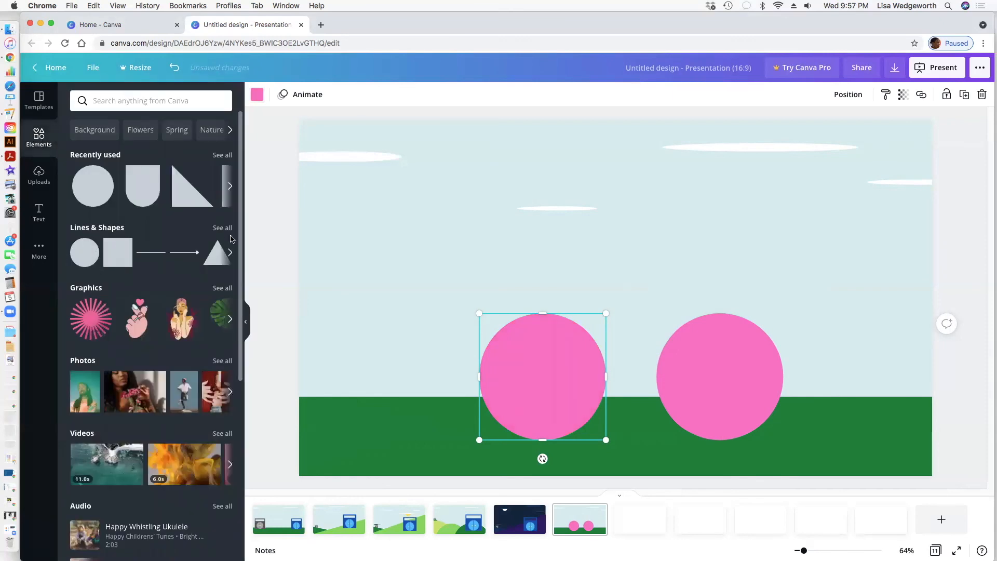
{"action": "left_click", "coordinate": [228, 230]}
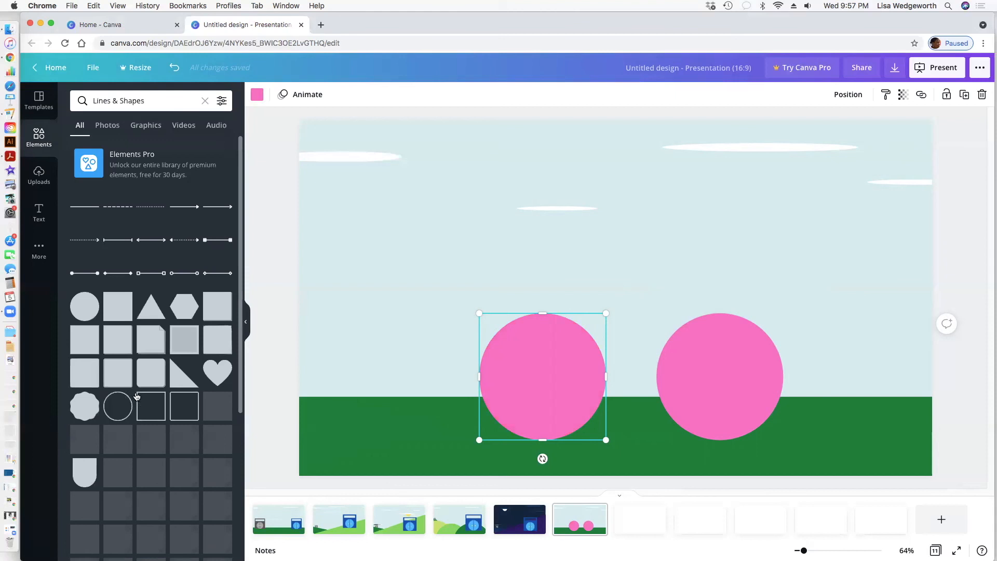
{"action": "left_click_drag", "start_coordinate": [184, 306], "coordinate": [469, 207]}
{"action": "left_click_drag", "start_coordinate": [684, 188], "coordinate": [543, 283]}
{"action": "mouse_move", "coordinate": [524, 328]}
{"action": "left_mouse_down"}
{"action": "mouse_move", "coordinate": [535, 306]}
{"action": "mouse_move", "coordinate": [502, 301]}
{"action": "mouse_move", "coordinate": [557, 308]}
{"action": "mouse_move", "coordinate": [541, 323]}
{"action": "left_mouse_up"}
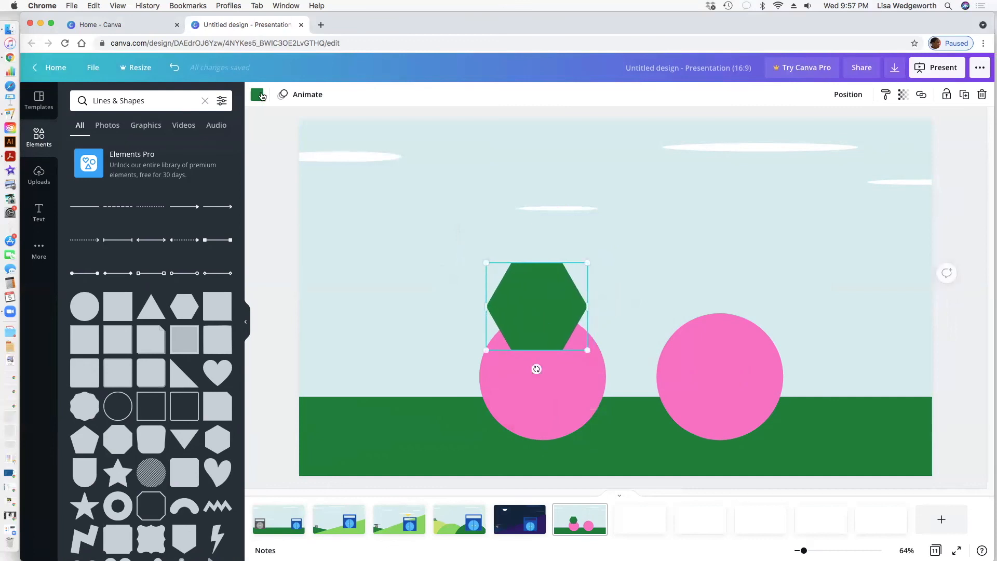
Step: Fill the hexagon with the circles' pink and centre it above the left circle
{"action": "left_click", "coordinate": [257, 95]}
{"action": "left_click", "coordinate": [81, 232]}
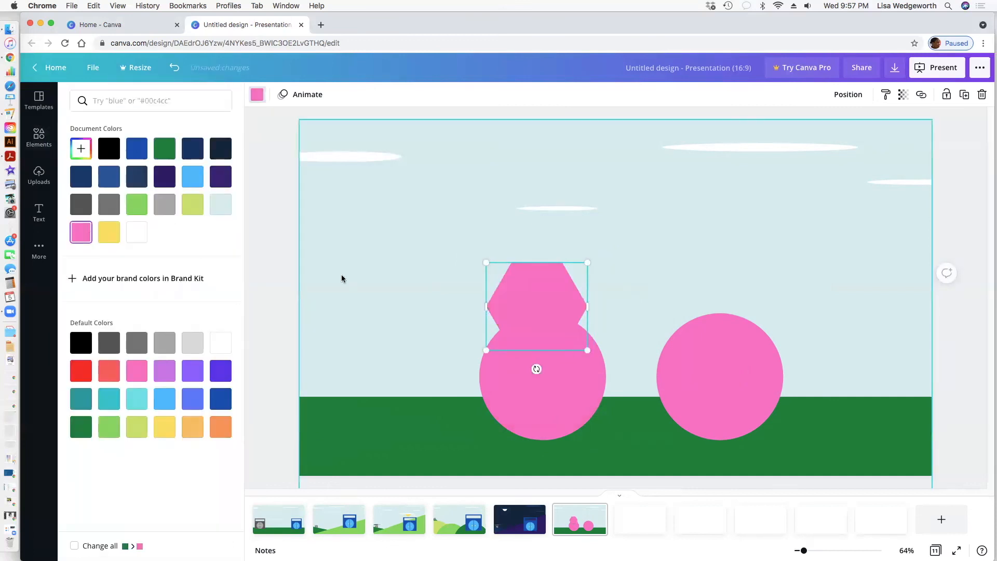
{"action": "left_click_drag", "start_coordinate": [518, 294], "coordinate": [539, 289]}
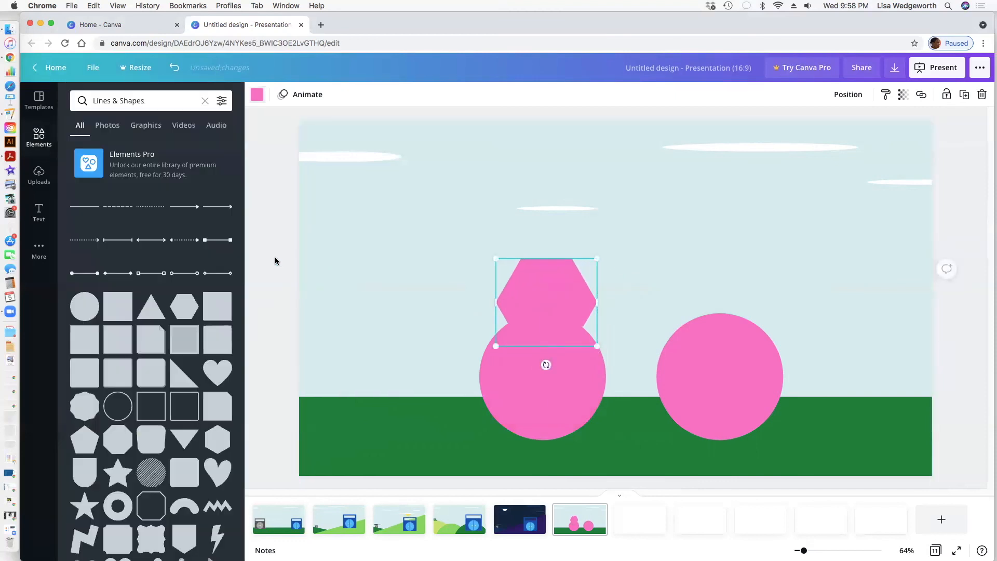
Step: Move the hexagon so it overlaps the upper-left edge of the left circle
{"action": "left_click", "coordinate": [372, 259]}
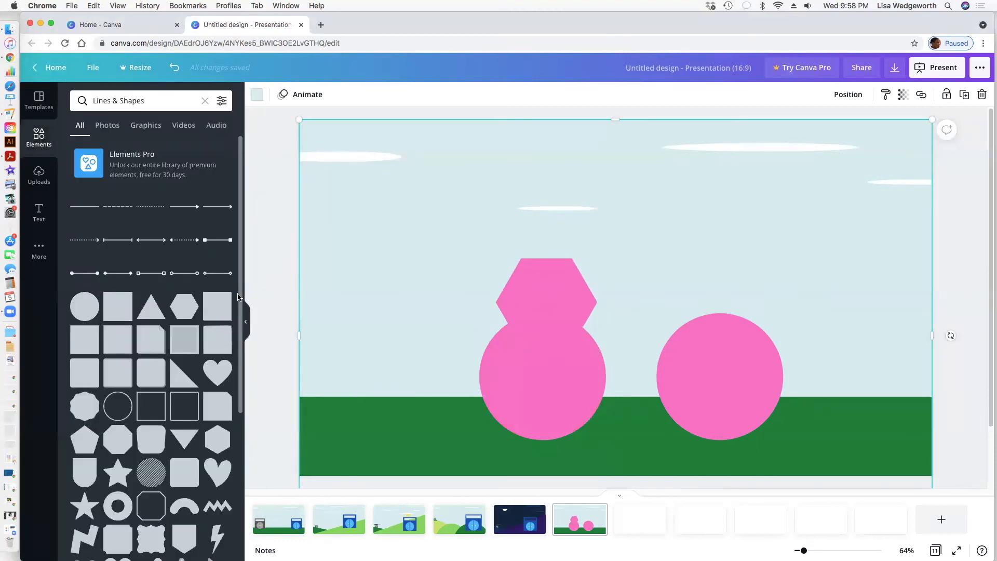
{"action": "left_click_drag", "start_coordinate": [556, 291], "coordinate": [494, 321]}
{"action": "left_click", "coordinate": [287, 249]}
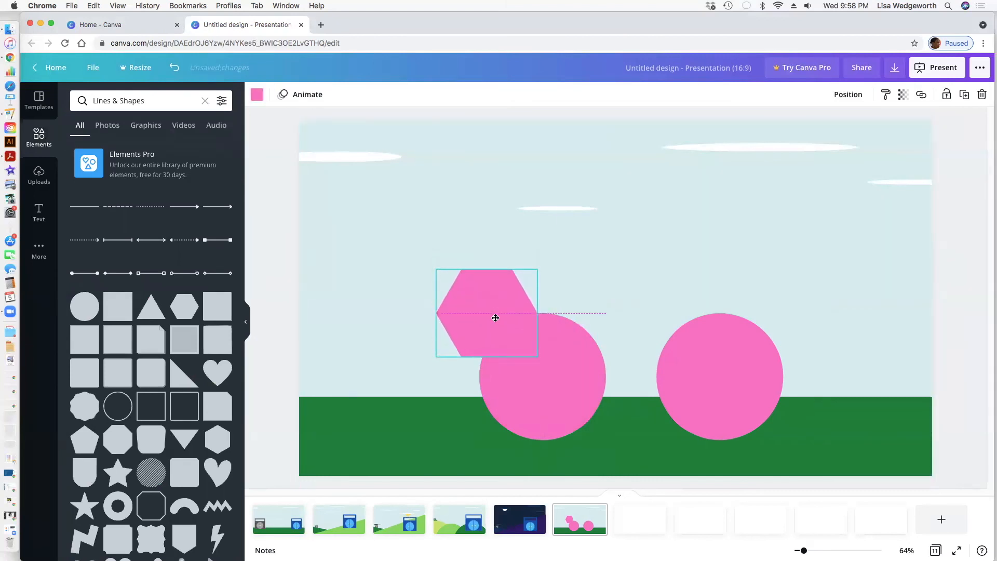
{"action": "left_click", "coordinate": [258, 266]}
{"action": "left_click", "coordinate": [500, 325]}
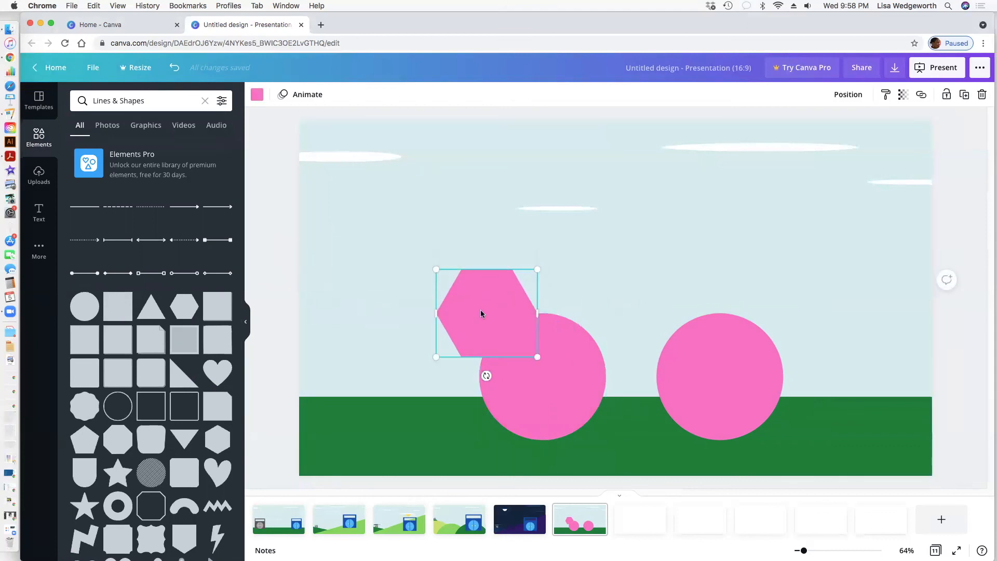
Step: Fill the hexagon with bright red and the left circle with light red
{"action": "left_click", "coordinate": [257, 94]}
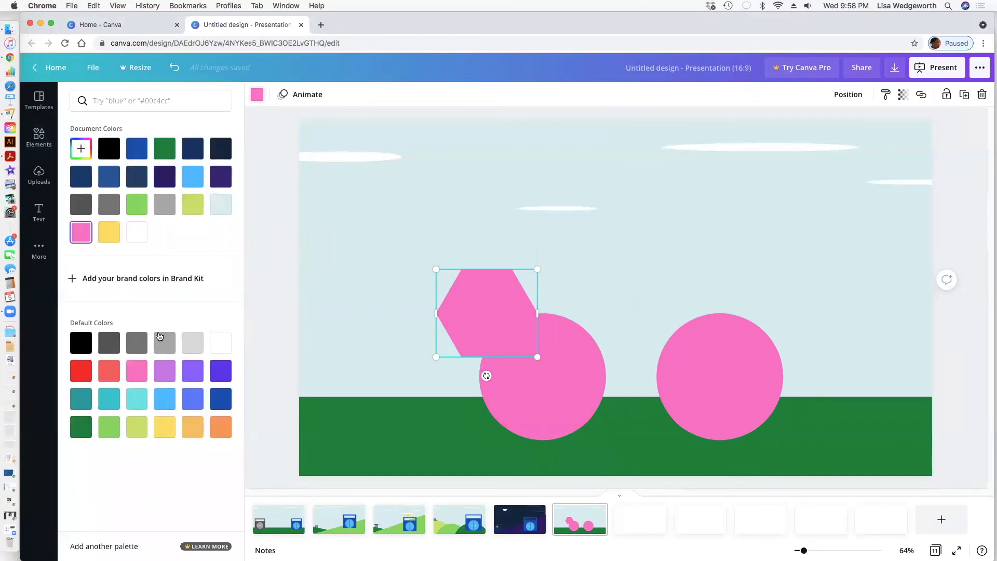
{"action": "left_click", "coordinate": [540, 378]}
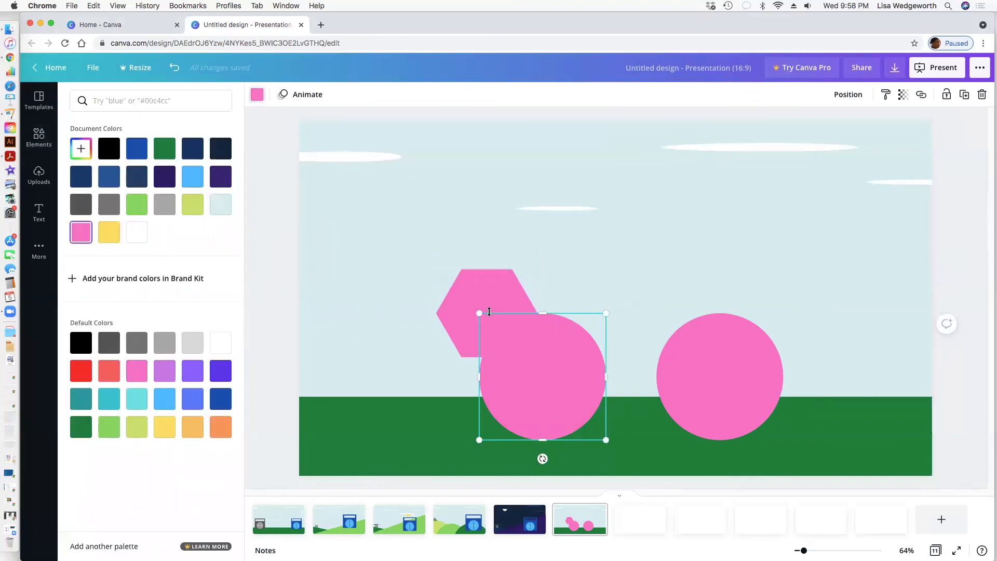
{"action": "left_click", "coordinate": [474, 304]}
{"action": "left_click", "coordinate": [81, 371]}
{"action": "left_click", "coordinate": [503, 377]}
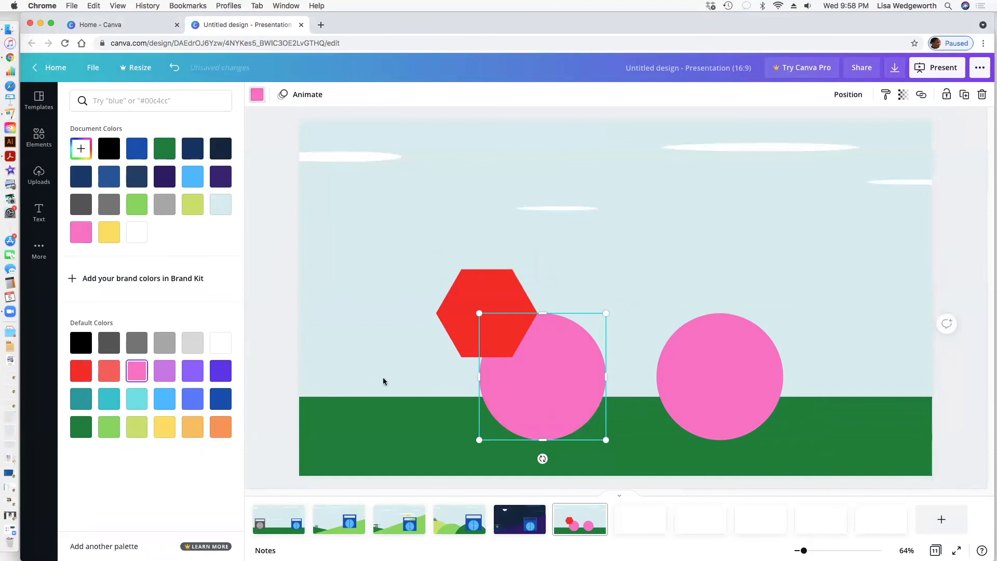
{"action": "left_click", "coordinate": [109, 371]}
{"action": "left_click", "coordinate": [249, 340]}
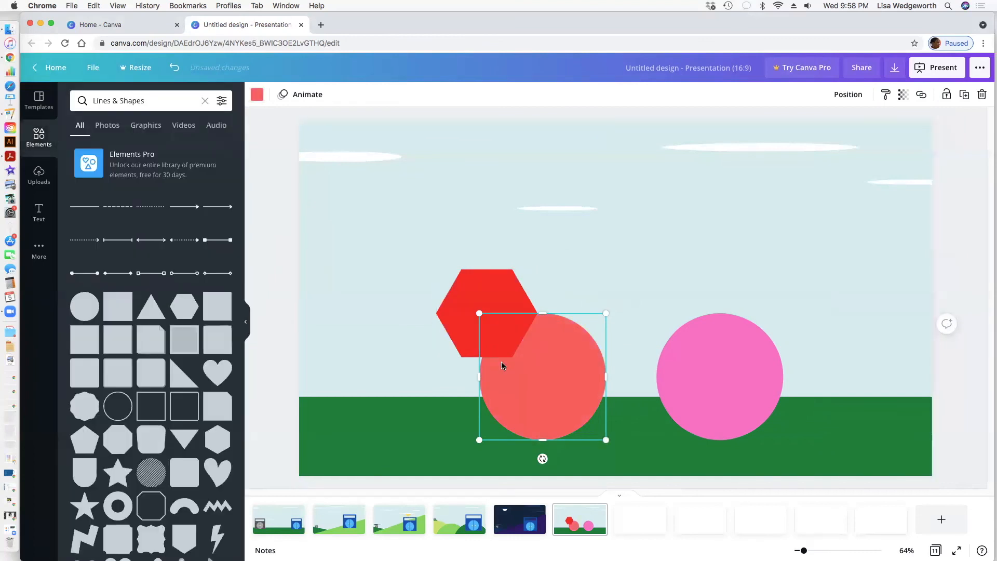
Step: Recolour the hexagon and the left circle pink together and group the two shapes
{"action": "left_click", "coordinate": [389, 348]}
{"action": "left_click", "coordinate": [467, 338]}
{"action": "left_click", "coordinate": [528, 376], "text": "shift"}
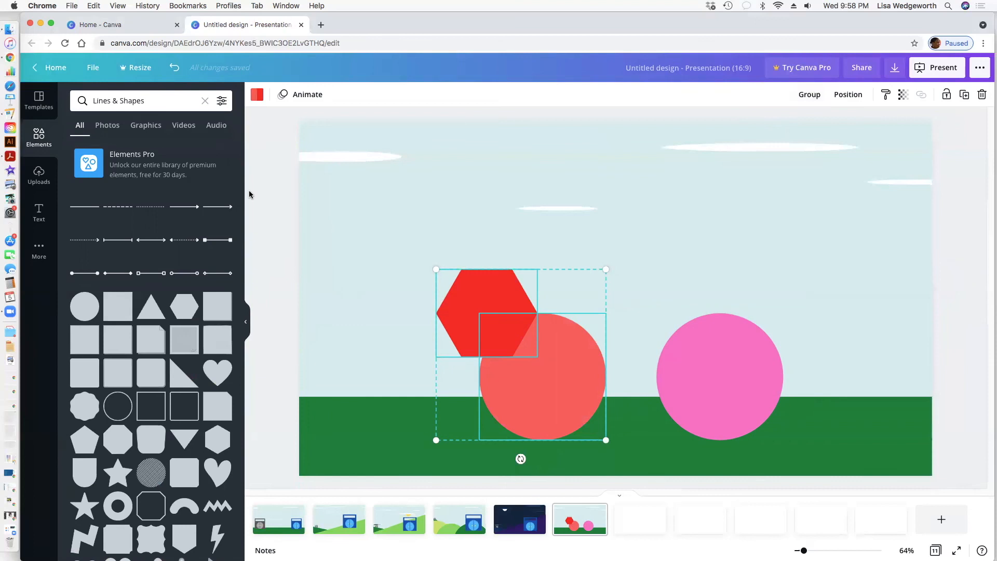
{"action": "left_click", "coordinate": [257, 94]}
{"action": "left_click", "coordinate": [137, 371]}
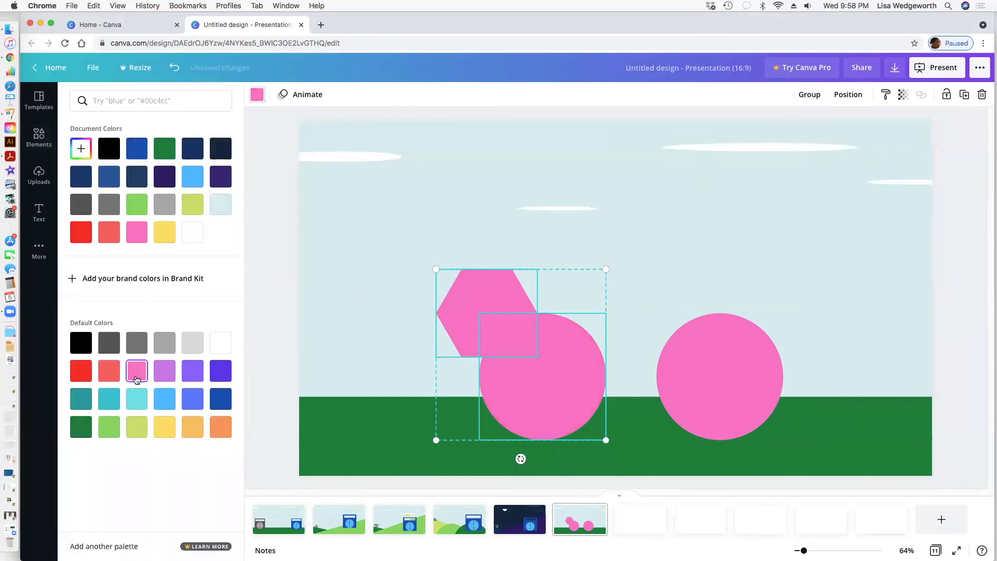
{"action": "left_click", "coordinate": [708, 201]}
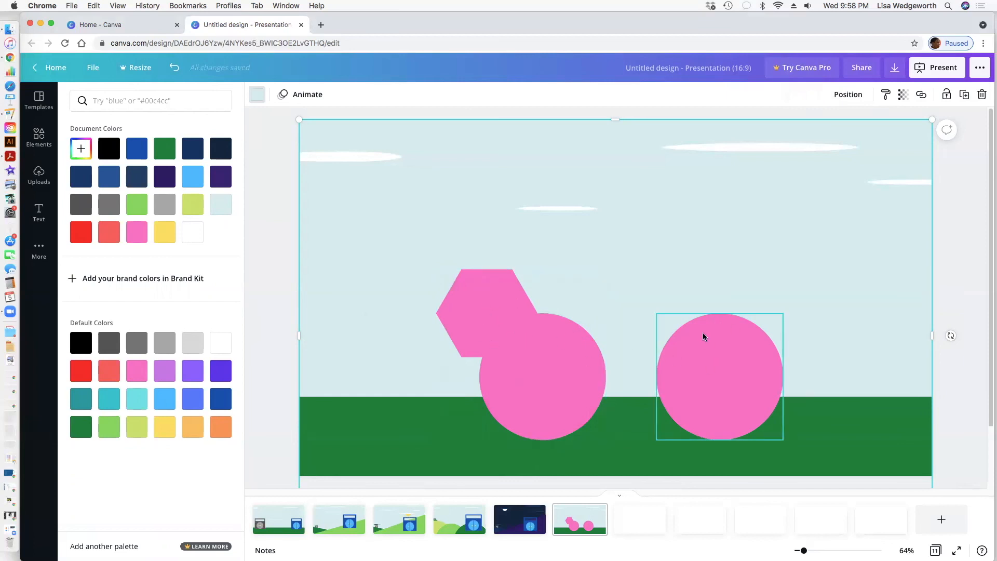
{"action": "left_click", "coordinate": [470, 321]}
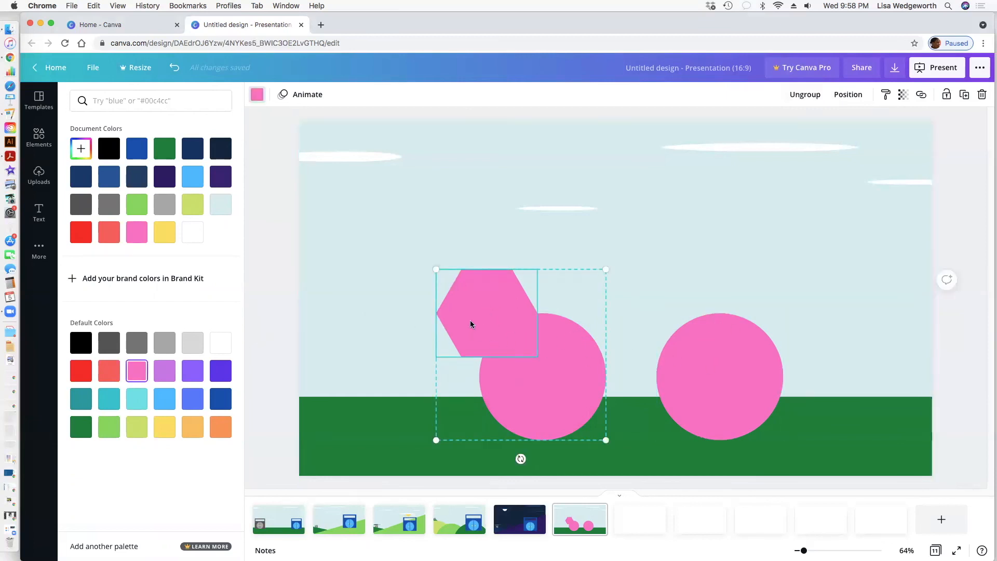
Step: Ungroup the hexagon and the left circle and move the hexagon to the top centre of the circle
{"action": "left_click", "coordinate": [538, 373]}
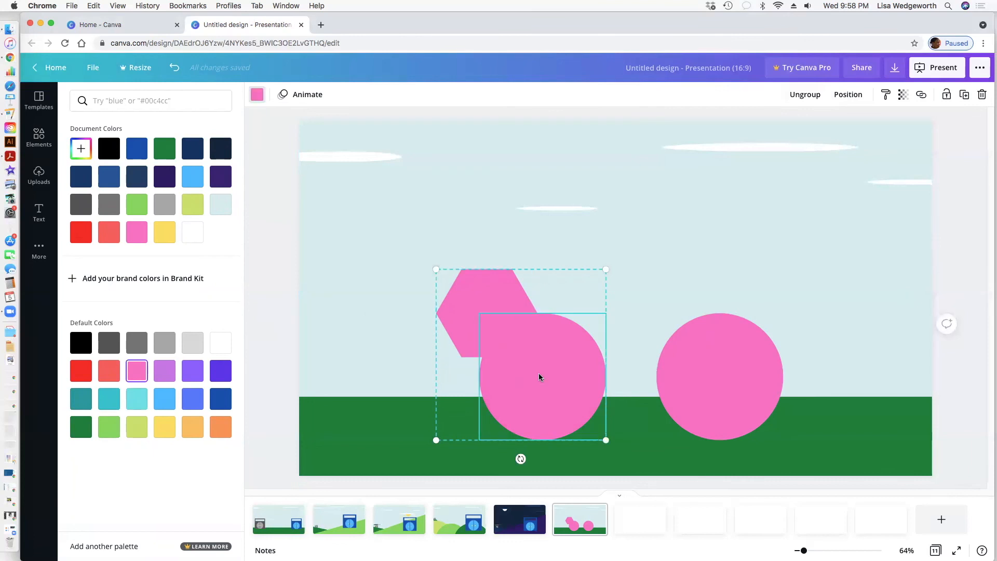
{"action": "left_click", "coordinate": [815, 98]}
{"action": "left_click", "coordinate": [378, 278]}
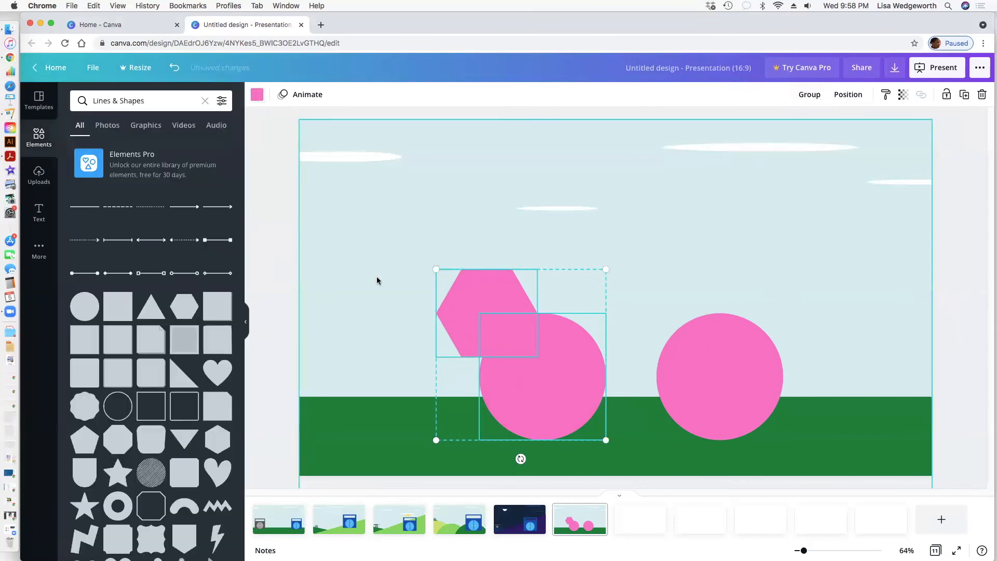
{"action": "left_click_drag", "start_coordinate": [473, 291], "coordinate": [525, 279]}
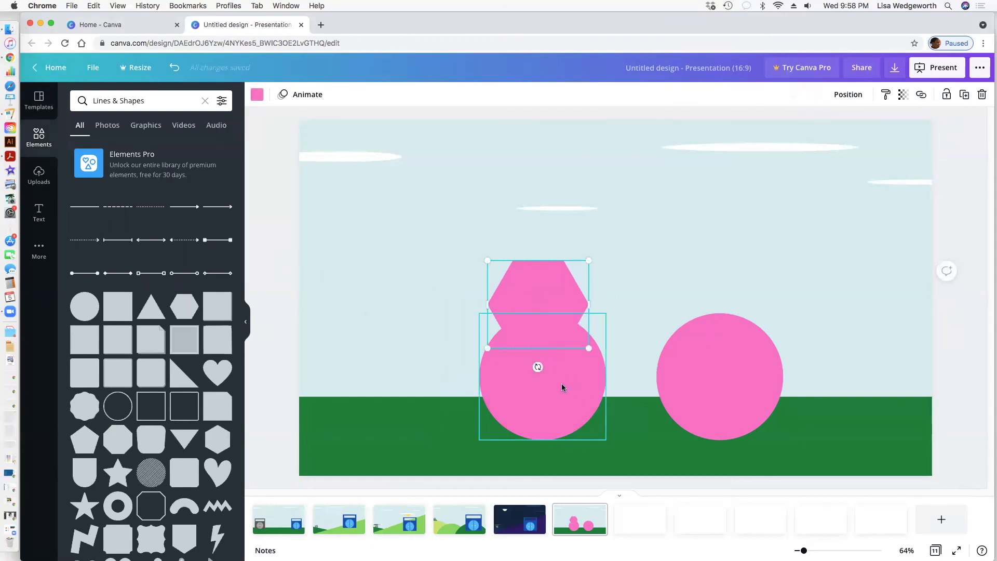
Step: Group the left circle with the hexagon on top of it
{"action": "left_click", "coordinate": [562, 386], "text": "shift"}
{"action": "left_click", "coordinate": [806, 94]}
{"action": "left_click", "coordinate": [851, 190]}
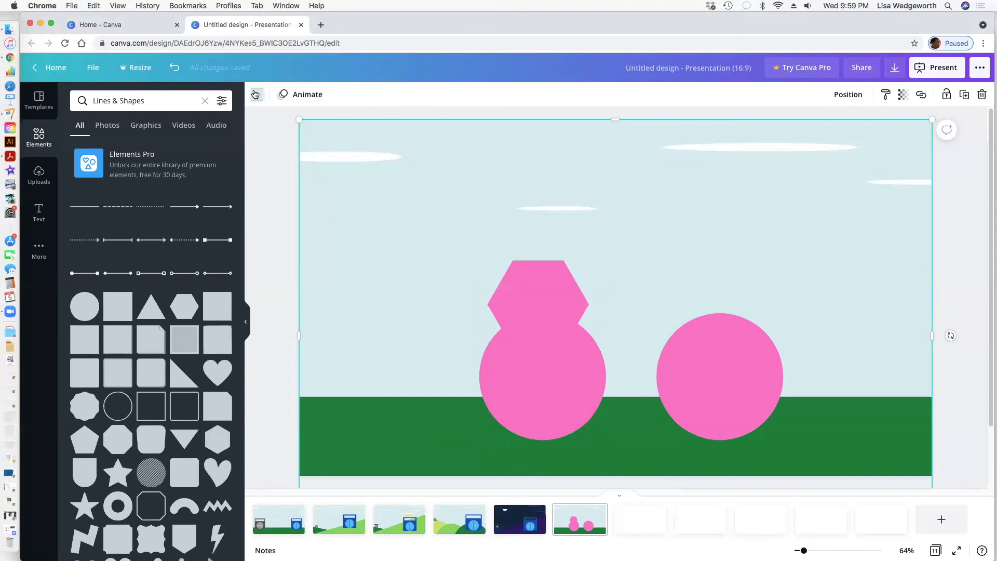
Step: Open the full lines and shapes collection and ungroup the hexagon from the left circle
{"action": "left_click", "coordinate": [40, 136]}
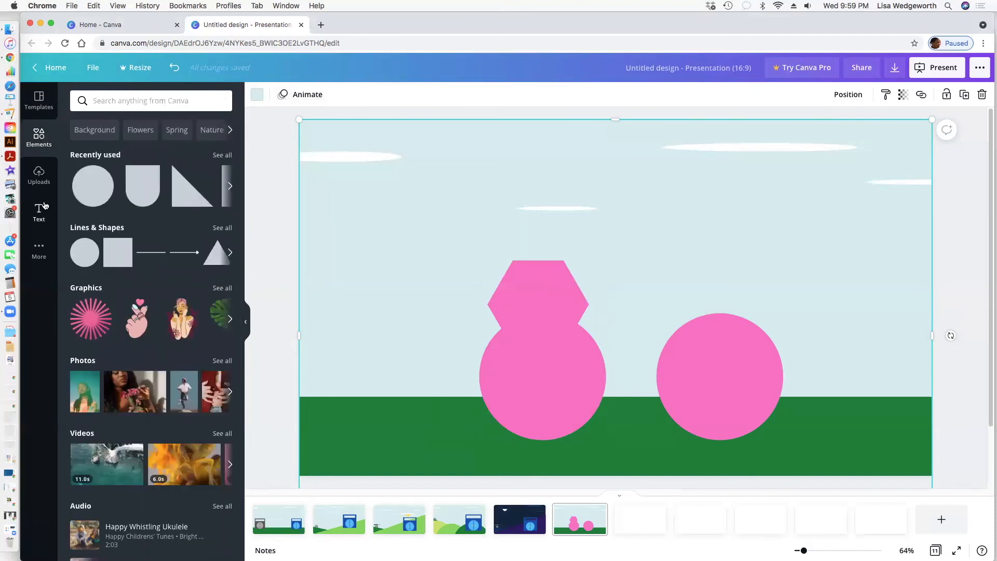
{"action": "left_click", "coordinate": [219, 228]}
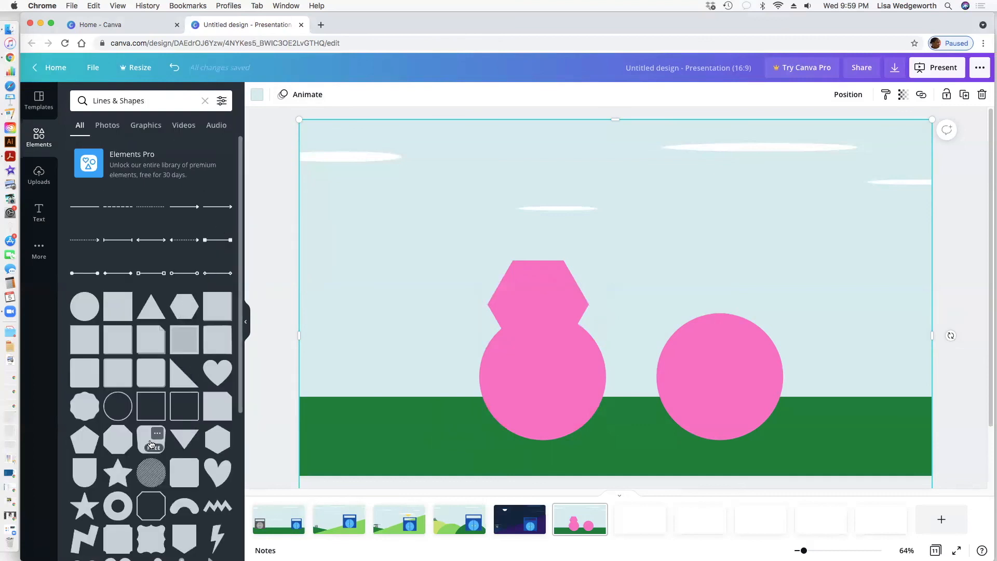
{"action": "scroll", "coordinate": [149, 442], "scroll_direction": "down", "scroll_amount": 4}
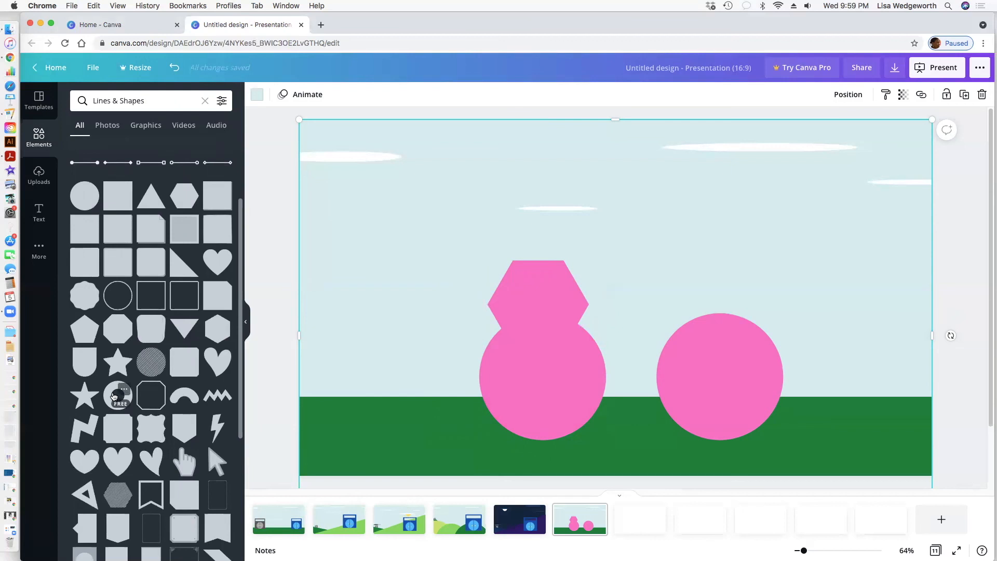
{"action": "left_click", "coordinate": [532, 301]}
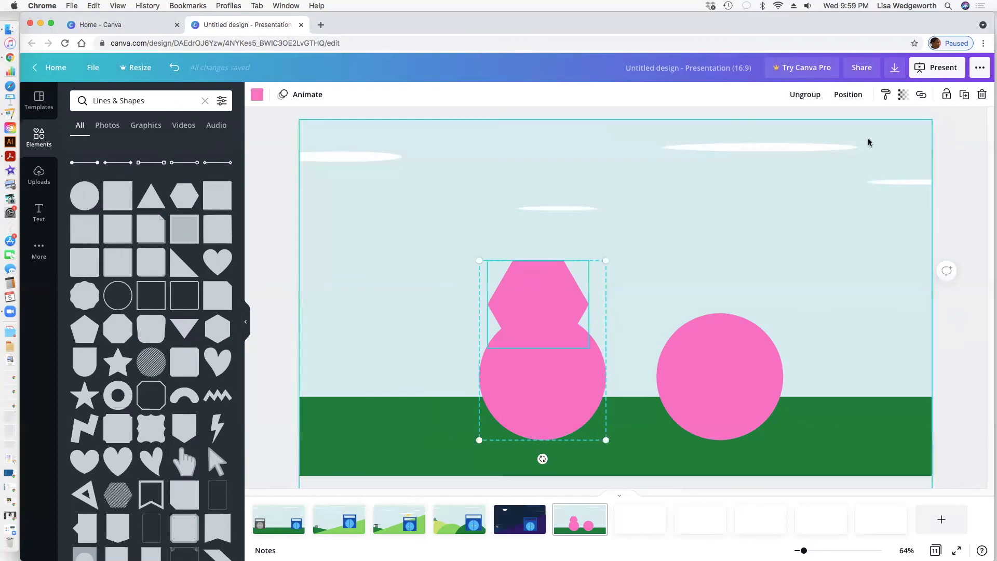
{"action": "left_click", "coordinate": [804, 94]}
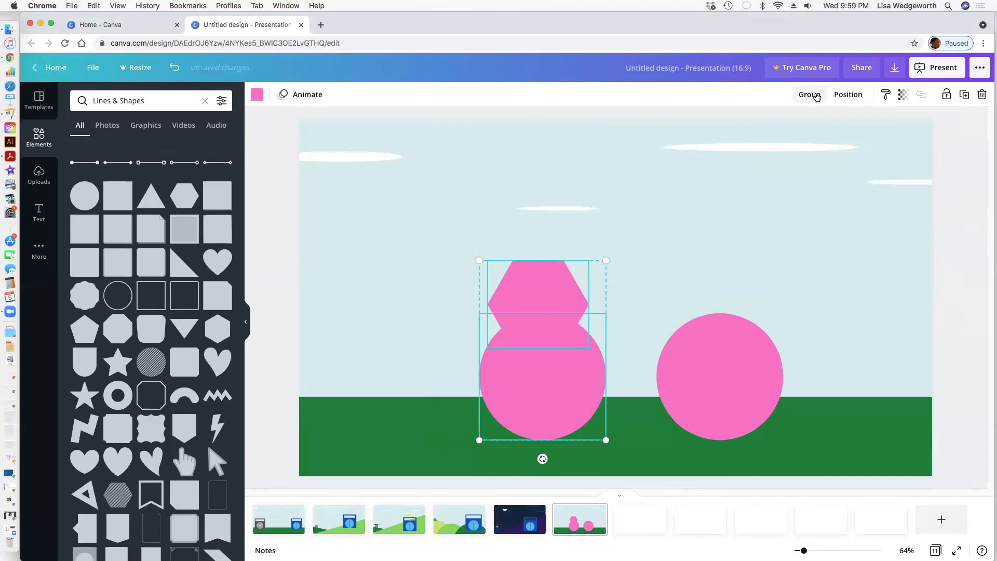
{"action": "left_click", "coordinate": [631, 254]}
Step: Replace the hexagon with a small zigzag shape tilted diagonally over the left circle's upper-left edge
{"action": "left_click", "coordinate": [212, 398]}
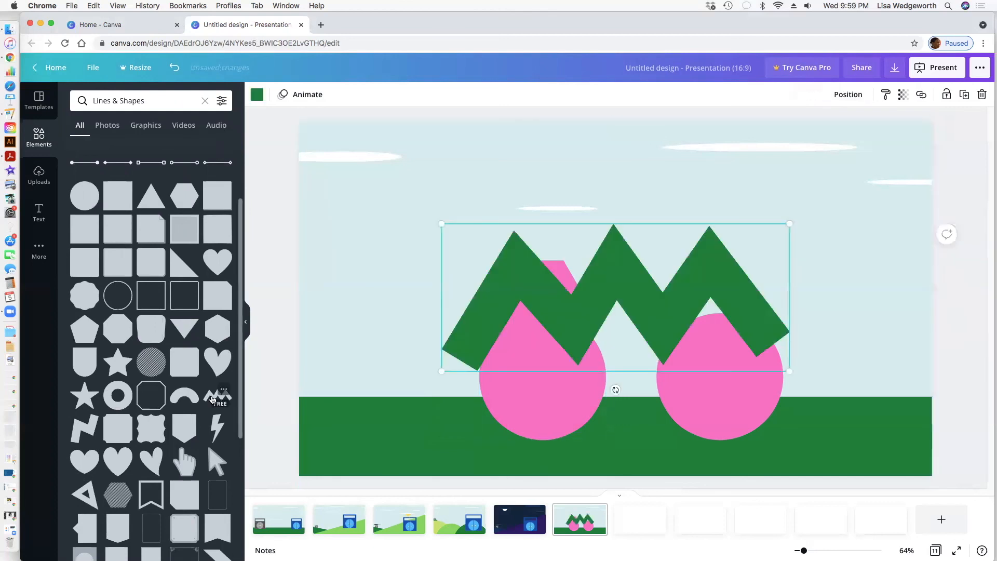
{"action": "left_click_drag", "start_coordinate": [606, 285], "coordinate": [545, 243]}
{"action": "left_click_drag", "start_coordinate": [732, 335], "coordinate": [500, 237]}
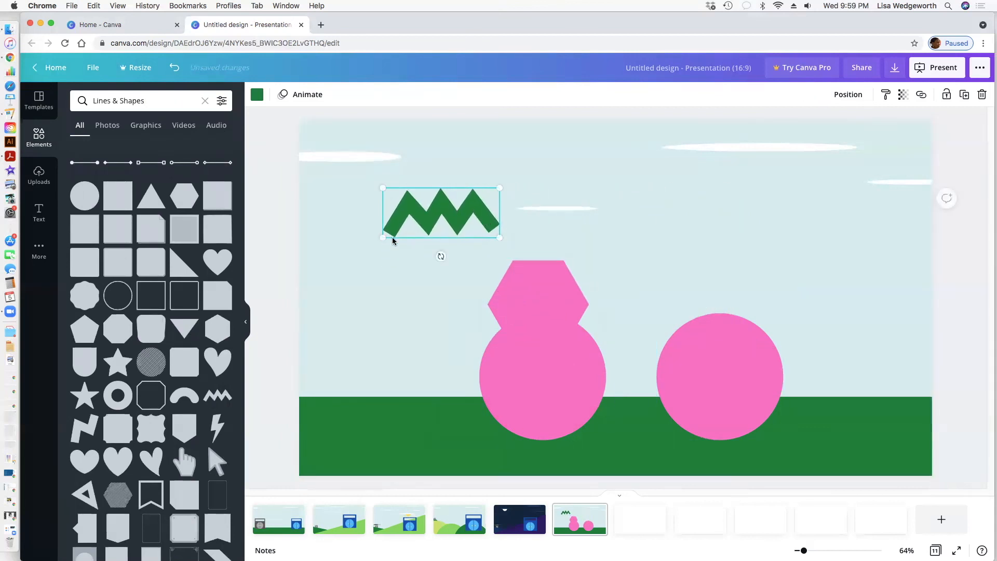
{"action": "left_click_drag", "start_coordinate": [442, 256], "coordinate": [509, 311]}
{"action": "left_click", "coordinate": [537, 302]}
{"action": "key", "text": "Delete"}
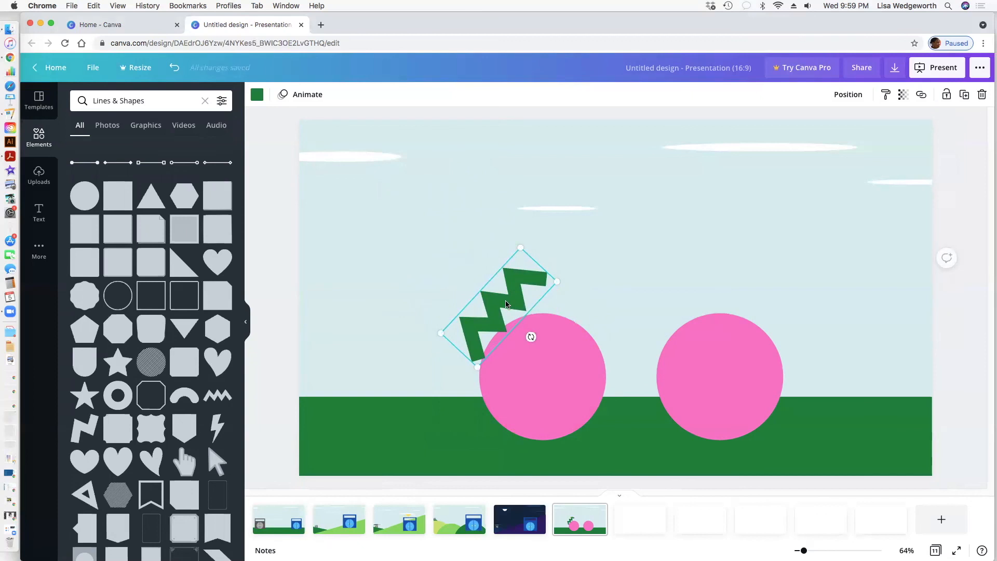
Step: Shrink the tilted zigzag so it sits on top of the left circle and fill it with the circles' pink
{"action": "left_click_drag", "start_coordinate": [555, 281], "coordinate": [523, 308]}
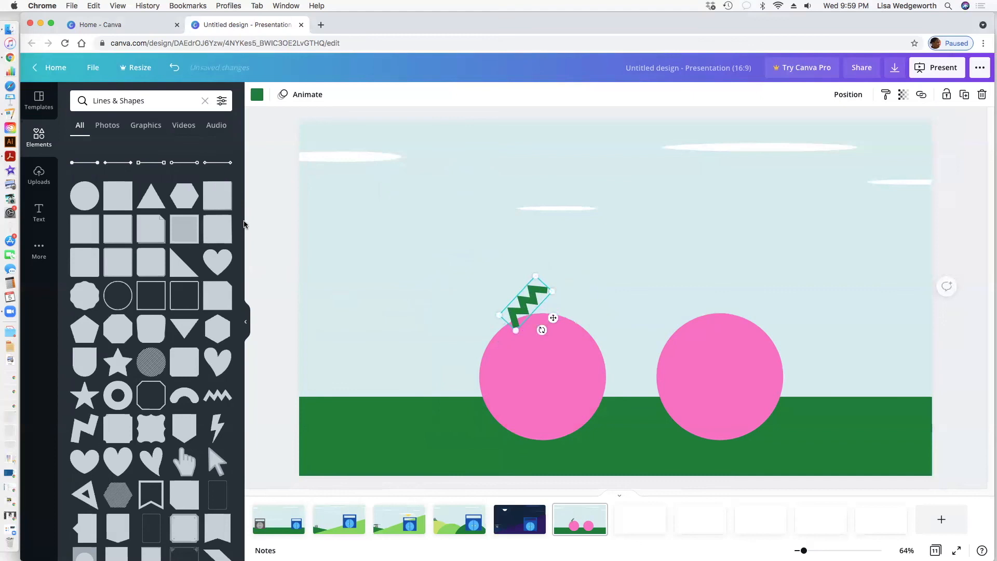
{"action": "left_click", "coordinate": [256, 94]}
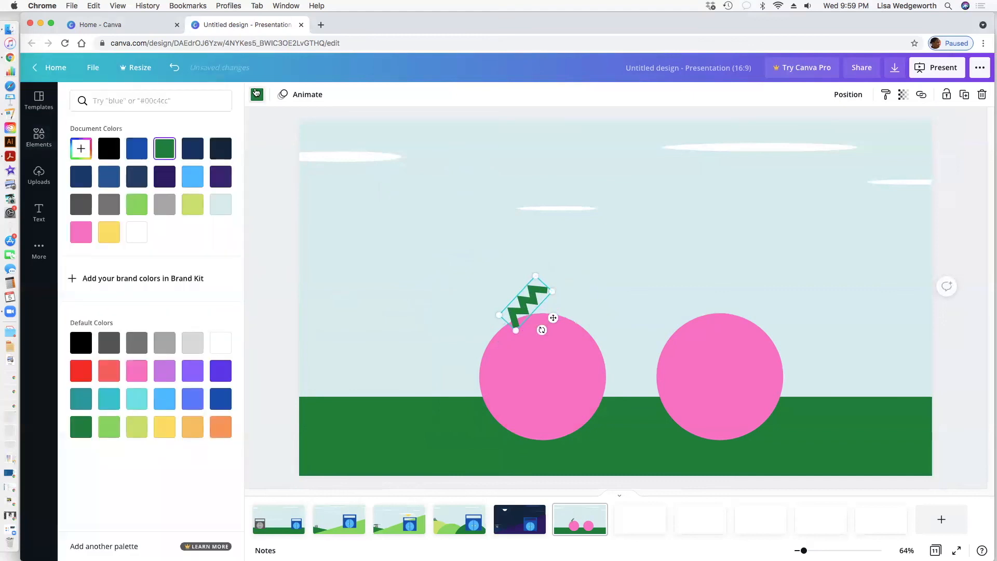
{"action": "left_click", "coordinate": [136, 371]}
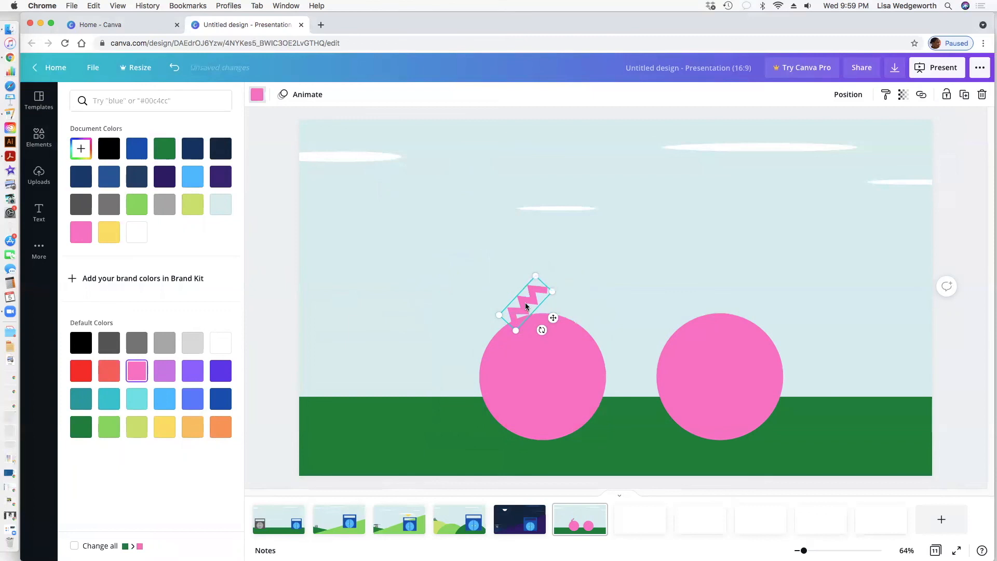
Step: Duplicate the pink zigzag and place the copy just to its right, partly sunk into the left circle's top
{"action": "key", "text": "super+d"}
{"action": "left_click_drag", "start_coordinate": [525, 307], "coordinate": [546, 309]}
{"action": "left_click", "coordinate": [528, 346]}
Step: Group both pink zigzags with the left circle
{"action": "left_click", "coordinate": [560, 304]}
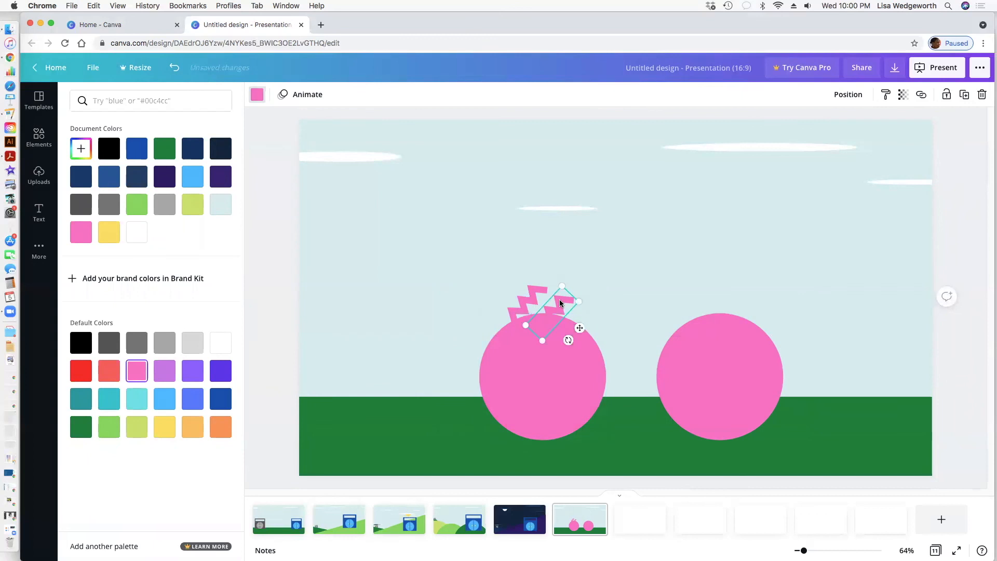
{"action": "left_click", "coordinate": [526, 296], "text": "shift"}
{"action": "left_click", "coordinate": [528, 361], "text": "shift"}
{"action": "left_click", "coordinate": [802, 95]}
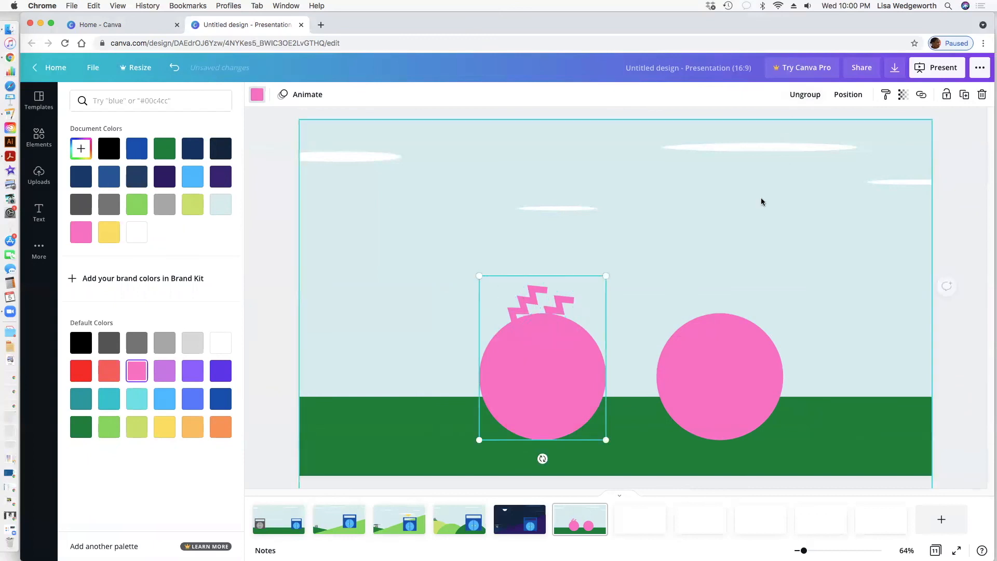
{"action": "left_click", "coordinate": [753, 229]}
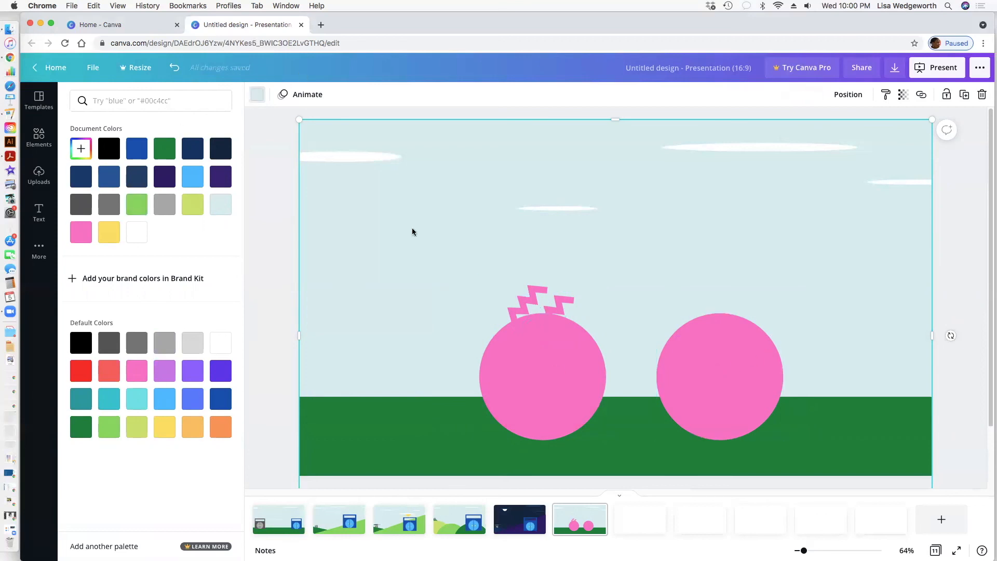
Step: Arrange a row of four pink circles with the zigzag-topped one at the left end, duplicating the plain circle twice
{"action": "left_click_drag", "start_coordinate": [488, 358], "coordinate": [376, 354]}
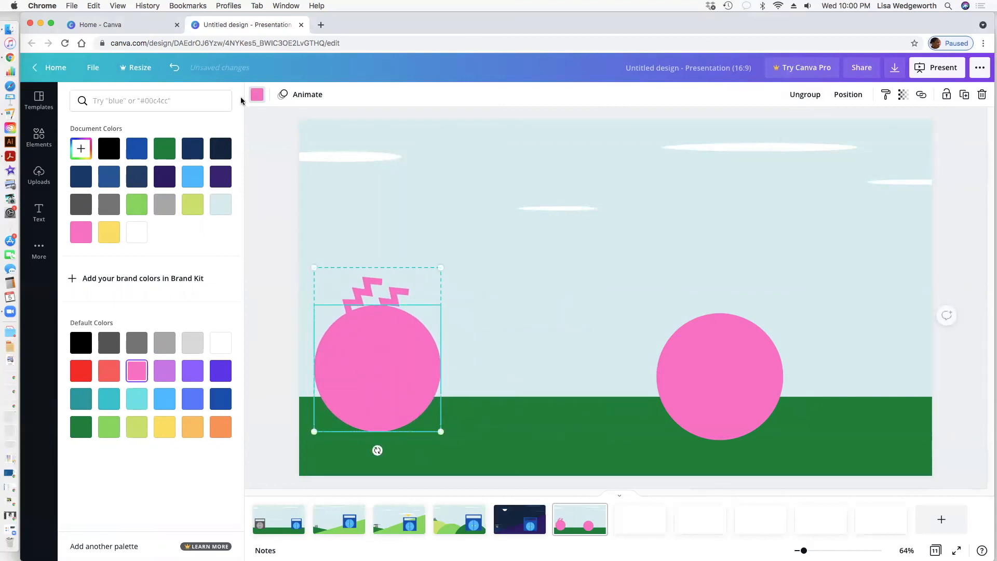
{"action": "left_click", "coordinate": [29, 136]}
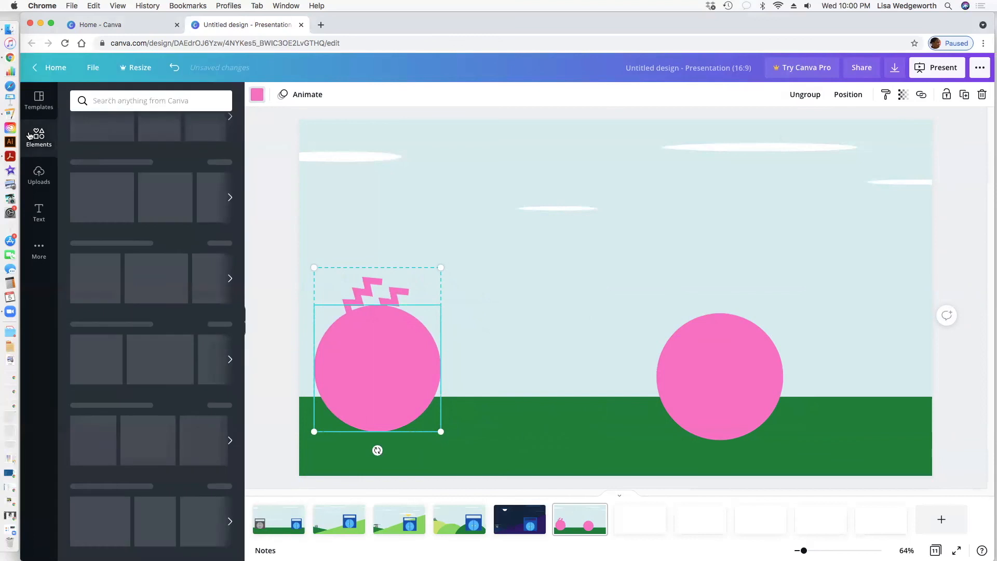
{"action": "left_click_drag", "start_coordinate": [708, 382], "coordinate": [831, 373]}
{"action": "key", "text": "super+d"}
{"action": "key", "text": "super+d"}
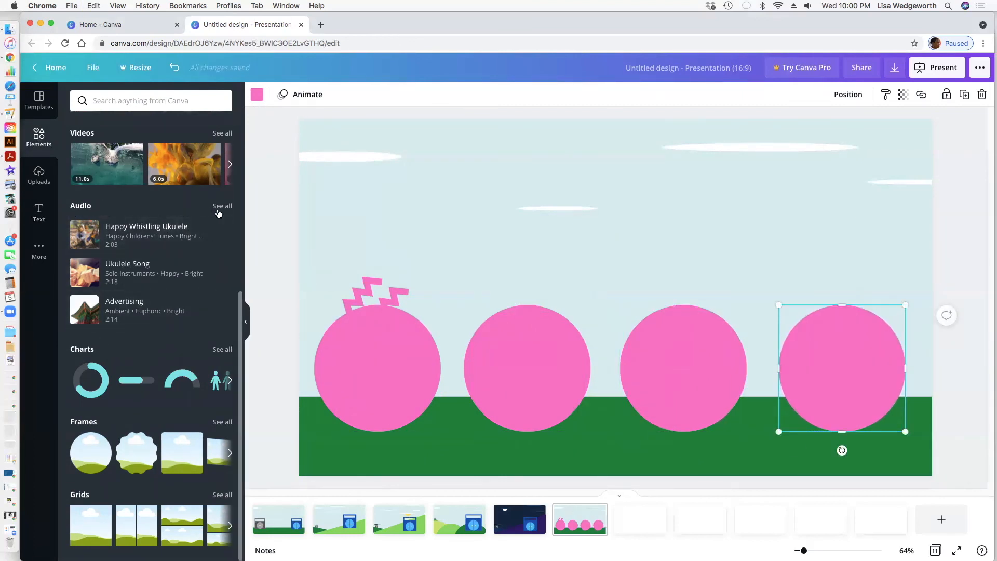
Step: Add a hexagon slightly narrower than the circles, centre it overlapping the second circle's top, and fill it with the same pink
{"action": "left_click", "coordinate": [218, 206]}
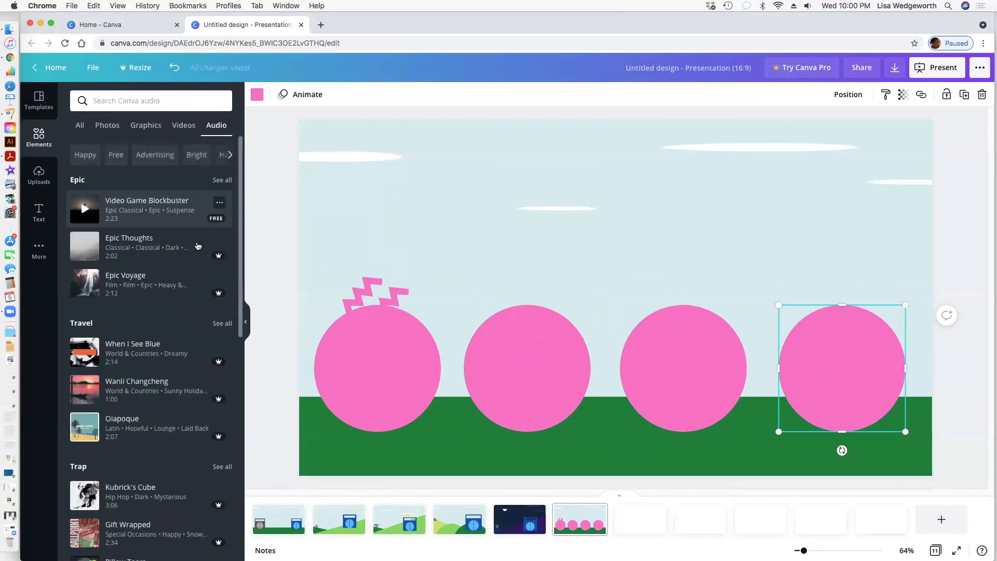
{"action": "left_click", "coordinate": [39, 137]}
{"action": "scroll", "coordinate": [140, 292], "scroll_direction": "up", "scroll_amount": 6}
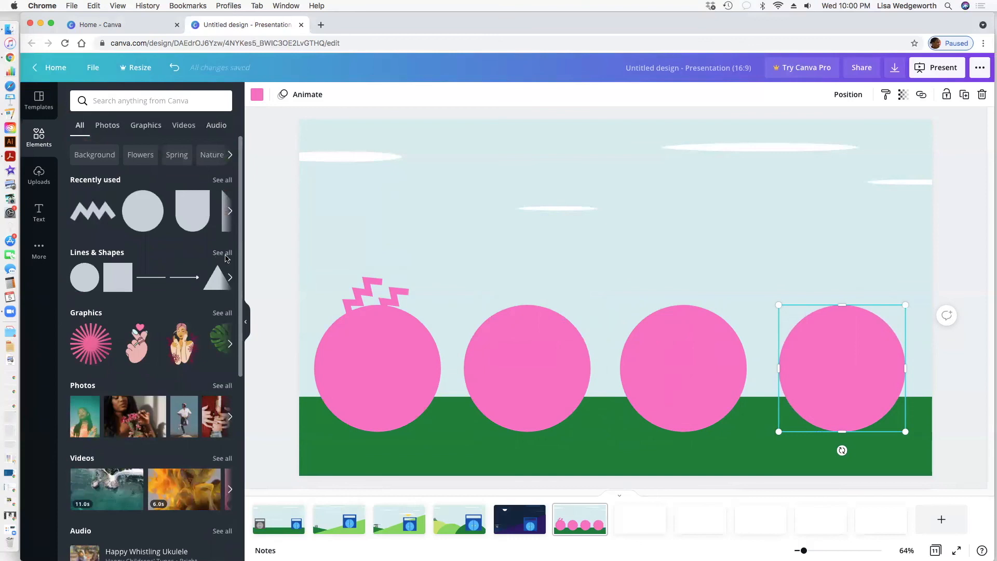
{"action": "left_click", "coordinate": [218, 254]}
{"action": "left_click_drag", "start_coordinate": [181, 311], "coordinate": [500, 227]}
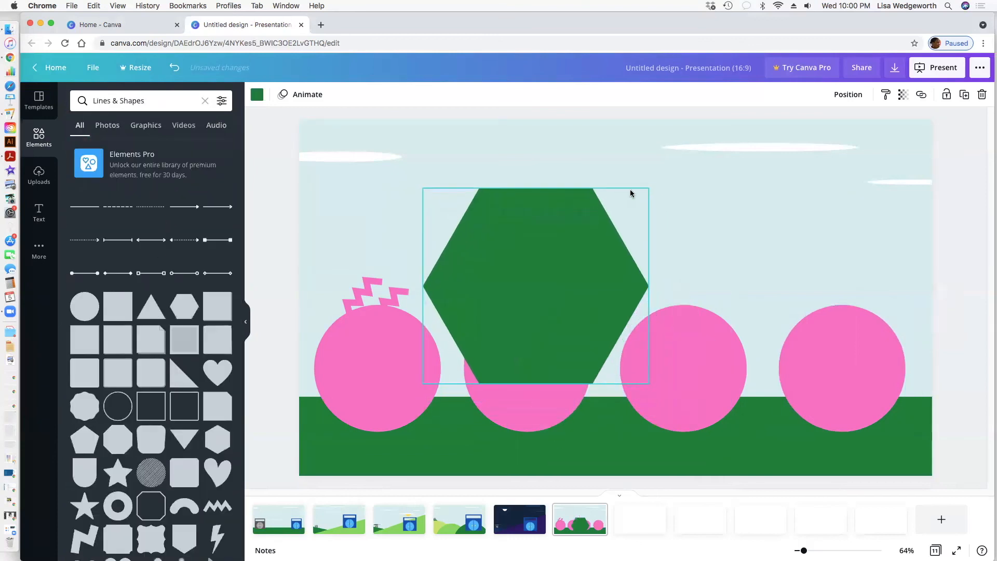
{"action": "left_click_drag", "start_coordinate": [649, 188], "coordinate": [487, 290]}
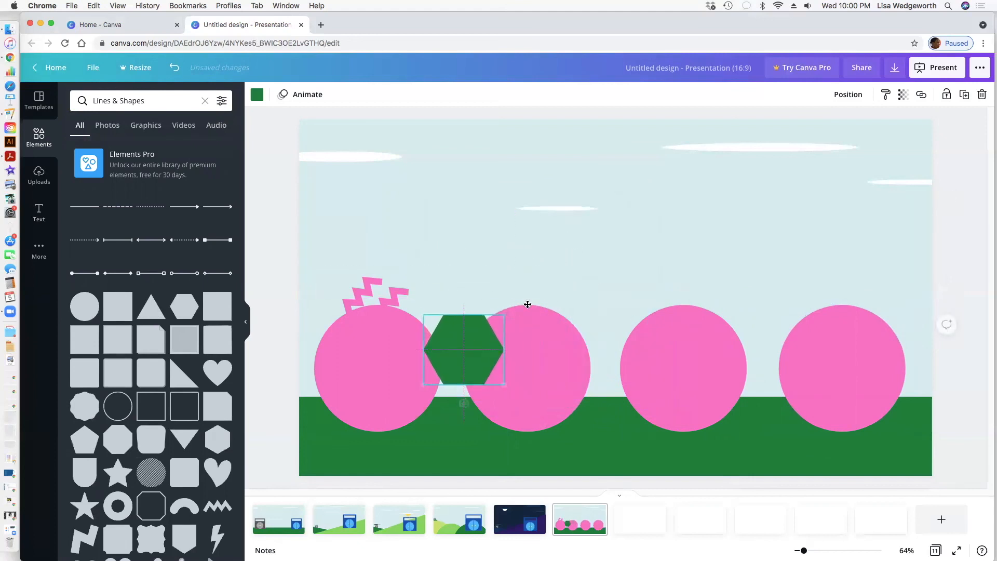
{"action": "left_click_drag", "start_coordinate": [469, 346], "coordinate": [527, 298]}
{"action": "left_click_drag", "start_coordinate": [563, 265], "coordinate": [586, 245]}
{"action": "left_click_drag", "start_coordinate": [519, 292], "coordinate": [512, 291]}
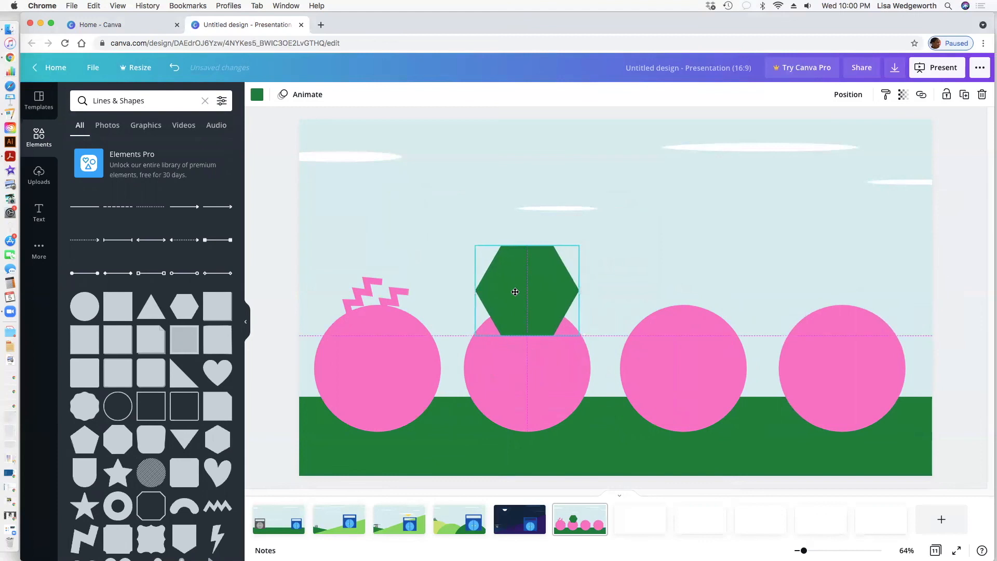
{"action": "left_click", "coordinate": [256, 94]}
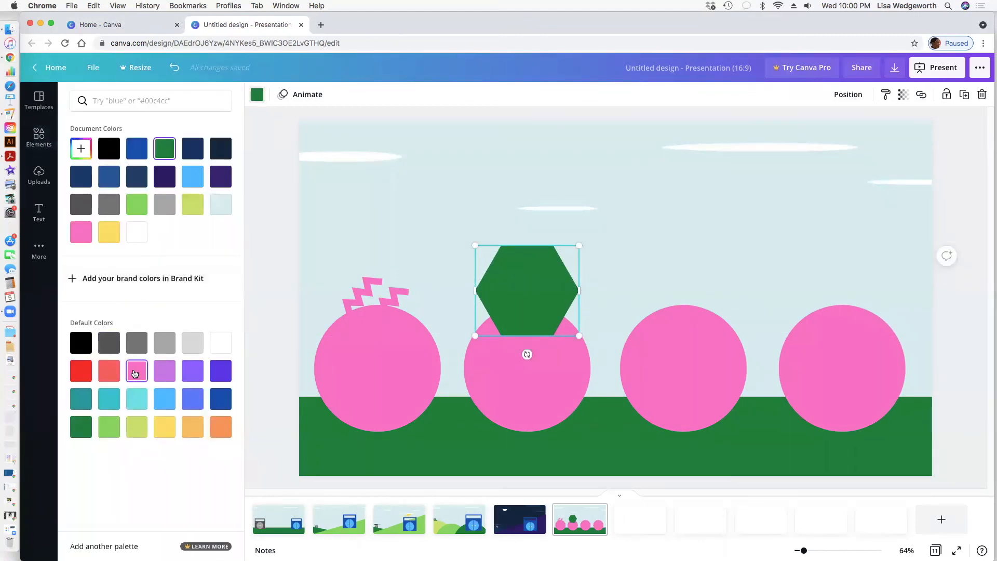
{"action": "left_click", "coordinate": [82, 233]}
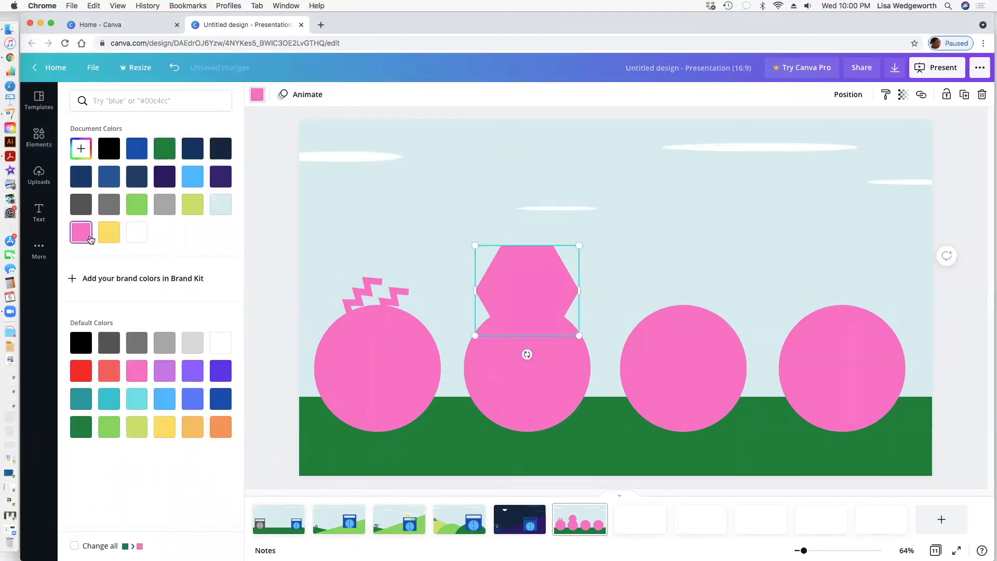
Step: Fill the second circle with the slightly darker custom pink #FA55BB and group it with the hexagon
{"action": "left_click", "coordinate": [547, 395]}
{"action": "left_click", "coordinate": [81, 149]}
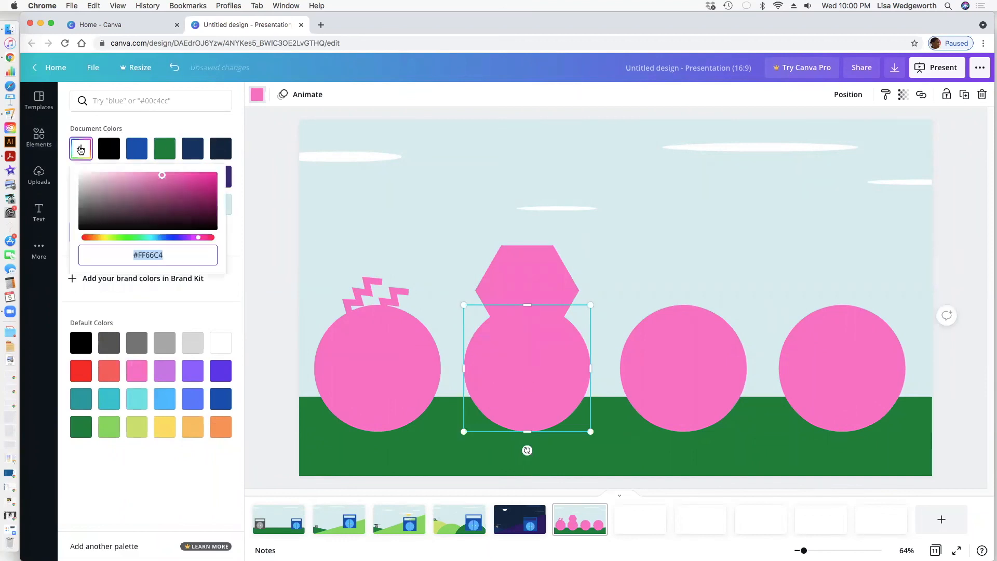
{"action": "left_click_drag", "start_coordinate": [136, 186], "coordinate": [170, 175]}
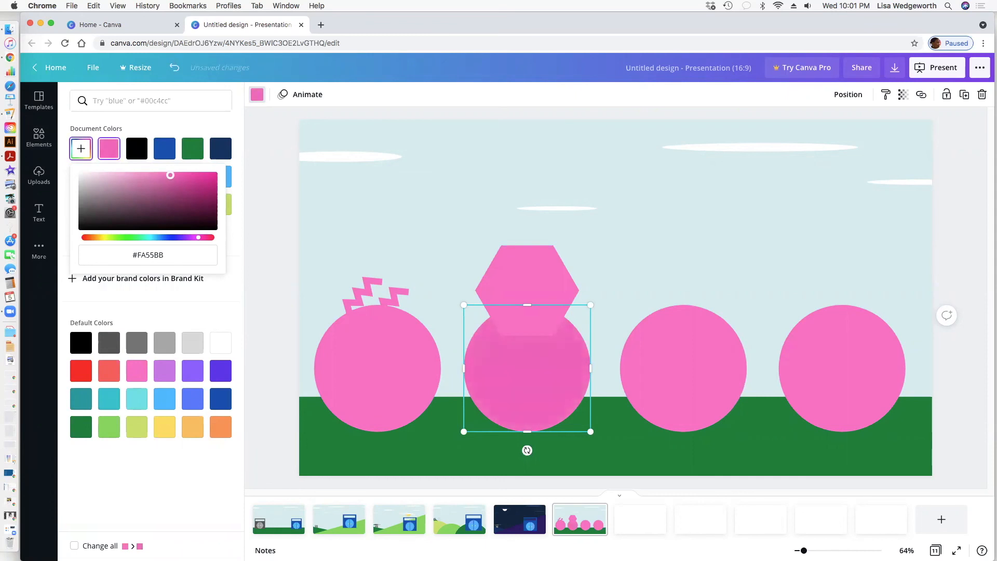
{"action": "left_click", "coordinate": [525, 276], "text": "shift"}
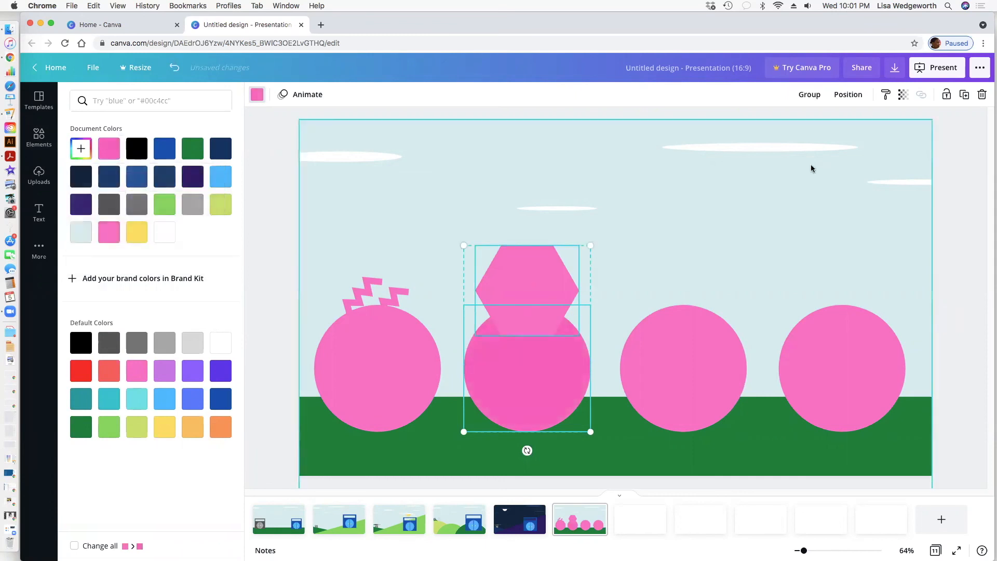
{"action": "left_click", "coordinate": [808, 95]}
{"action": "left_click", "coordinate": [708, 210]}
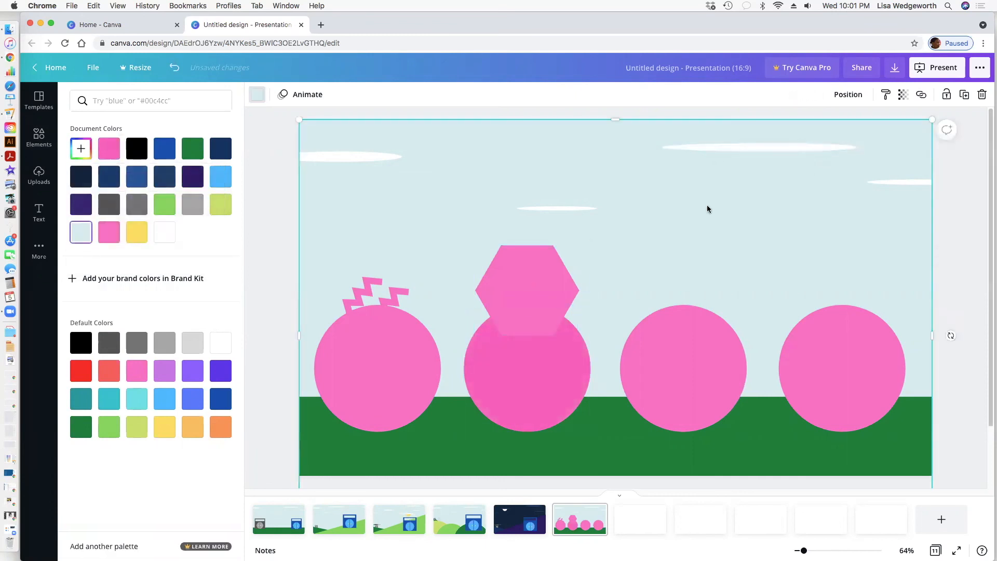
Step: Ungroup the hexagon and second circle and recolour both with the original lighter pink
{"action": "left_click", "coordinate": [522, 314]}
{"action": "left_click", "coordinate": [809, 95]}
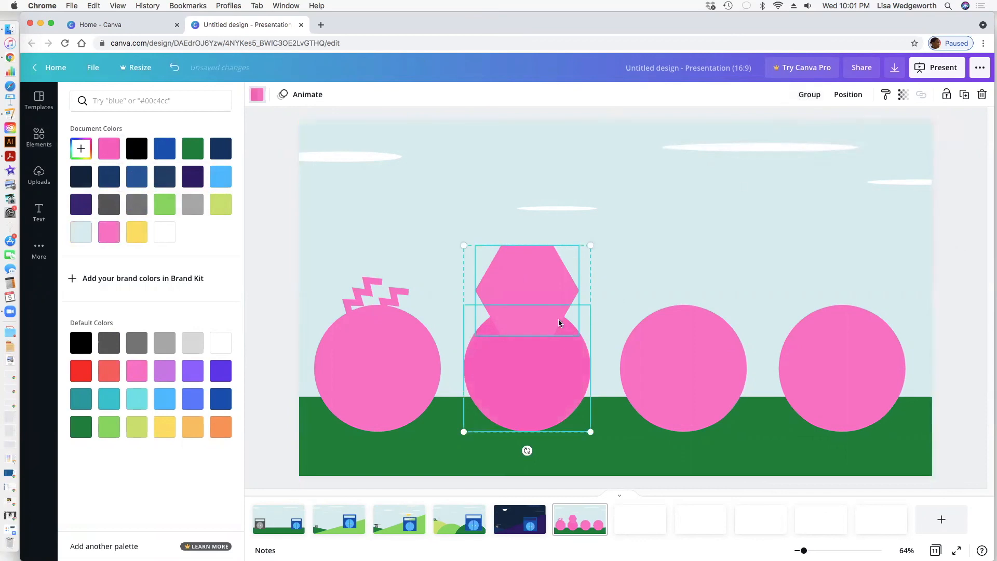
{"action": "left_click", "coordinate": [108, 232]}
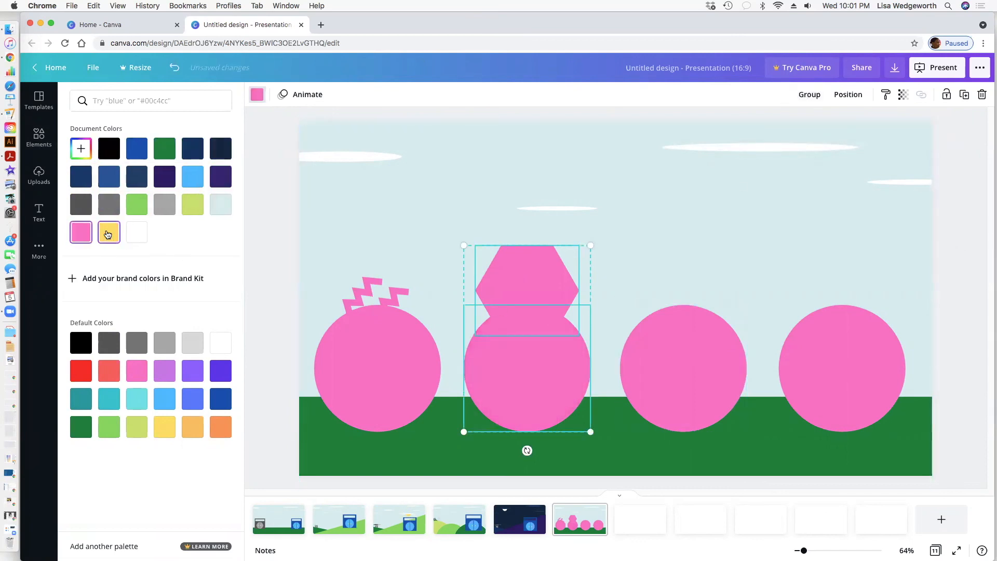
{"action": "left_click", "coordinate": [793, 185]}
{"action": "left_click", "coordinate": [698, 351]}
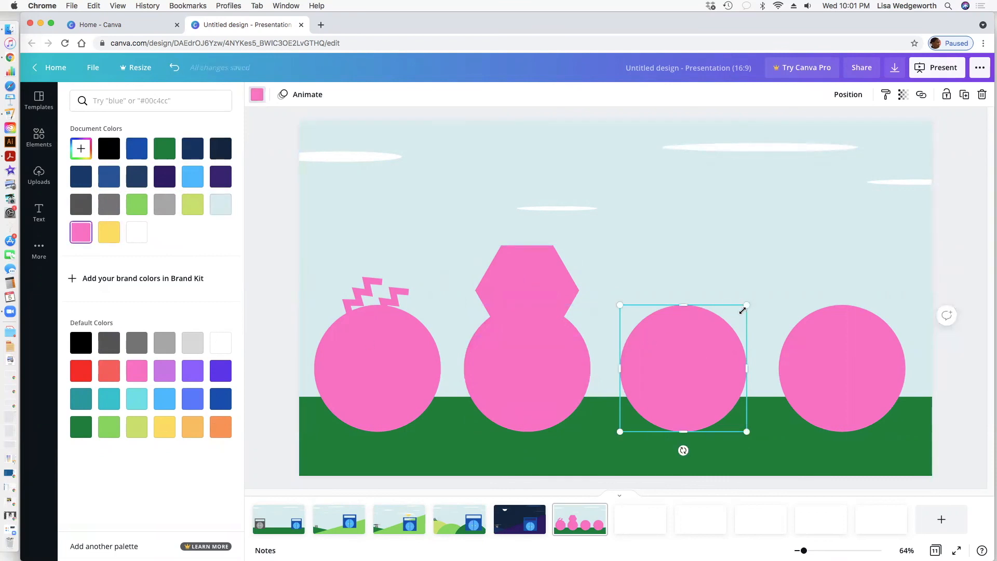
Step: Shrink the third pink circle to about two thirds of its size and duplicate it into a cluster of four overlapping circles
{"action": "left_click_drag", "start_coordinate": [745, 307], "coordinate": [691, 347]}
{"action": "left_click_drag", "start_coordinate": [665, 381], "coordinate": [688, 313]}
{"action": "left_click", "coordinate": [668, 385]}
Step: Group the four small overlapping circles and place the cluster in the gap between the hexagon-topped character and the last circle
{"action": "left_click", "coordinate": [615, 337], "text": "shift"}
{"action": "left_click", "coordinate": [665, 296], "text": "shift"}
{"action": "left_click", "coordinate": [721, 363], "text": "shift"}
{"action": "left_click", "coordinate": [809, 94]}
{"action": "left_click", "coordinate": [737, 223]}
{"action": "left_click_drag", "start_coordinate": [696, 308], "coordinate": [715, 309]}
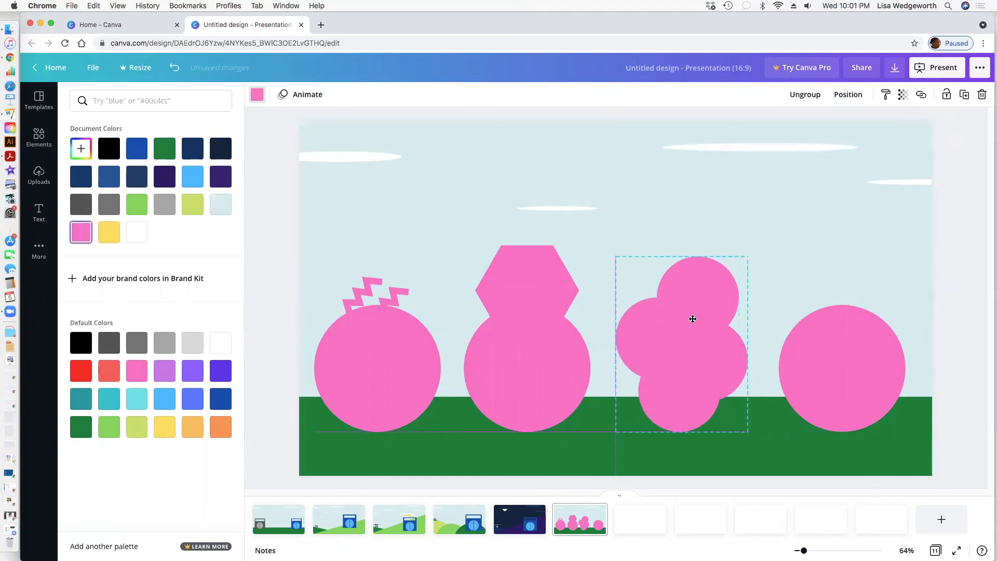
{"action": "left_click", "coordinate": [685, 232]}
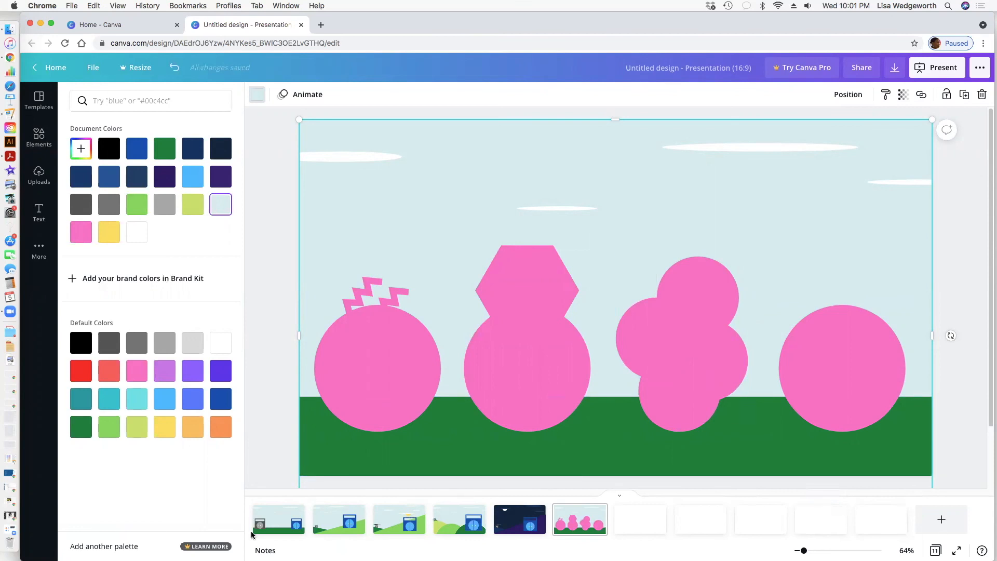
Step: Review the illustrated pages one to six, comparing how the buildings, landscapes and pink characters are composed
{"action": "left_click", "coordinate": [283, 520]}
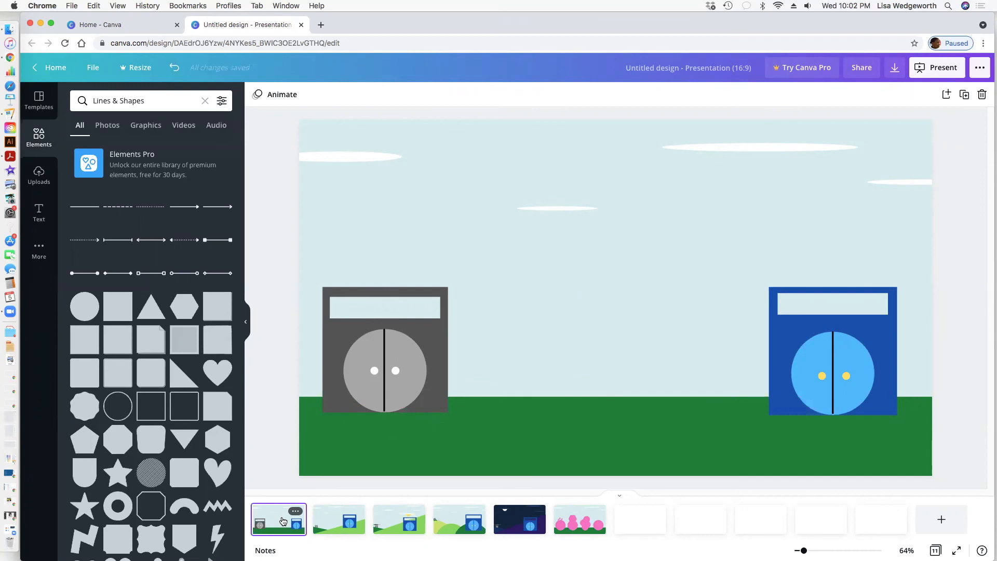
{"action": "left_click", "coordinate": [331, 520]}
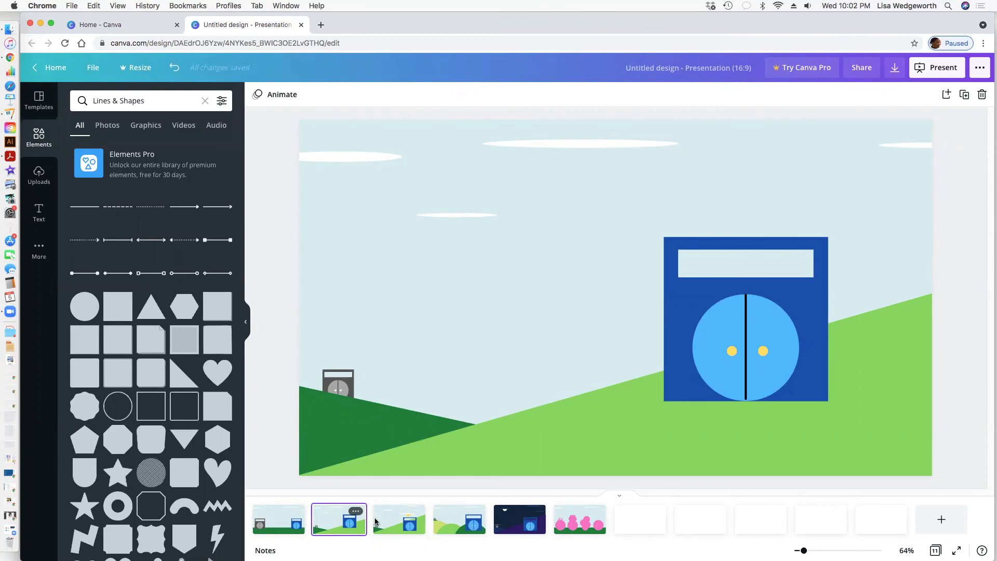
{"action": "left_click", "coordinate": [410, 527]}
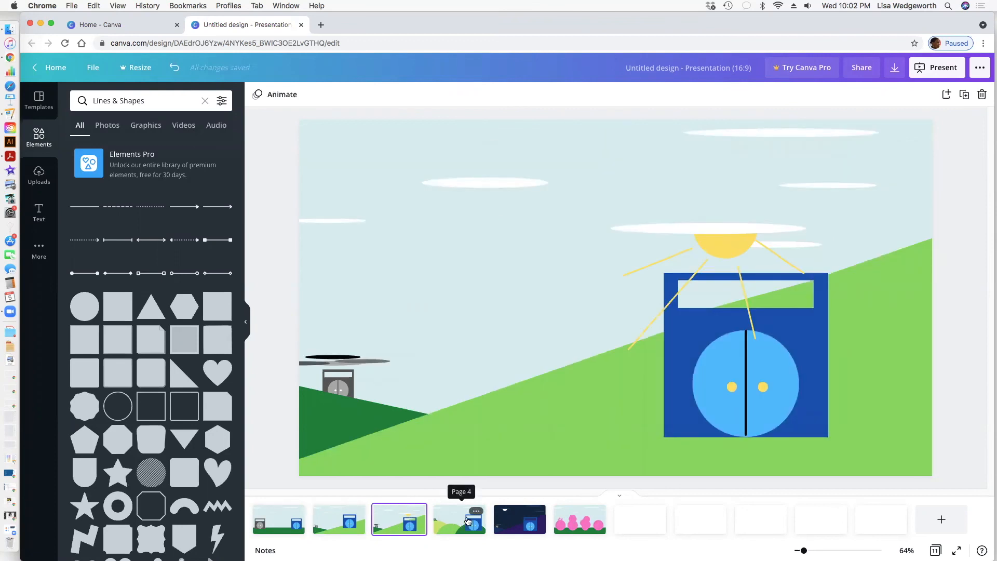
{"action": "left_click", "coordinate": [468, 521]}
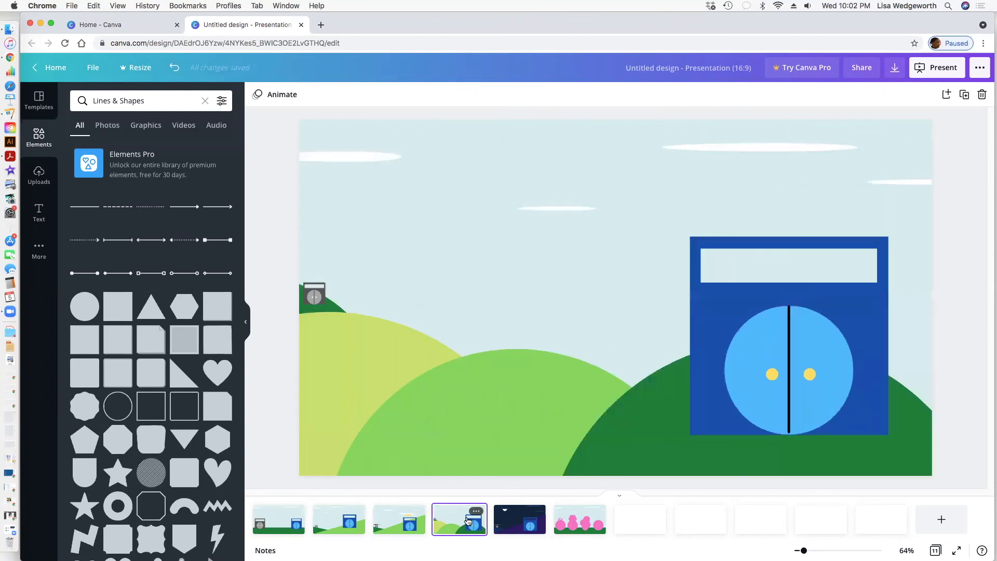
{"action": "left_click", "coordinate": [413, 521]}
{"action": "left_click", "coordinate": [296, 524]}
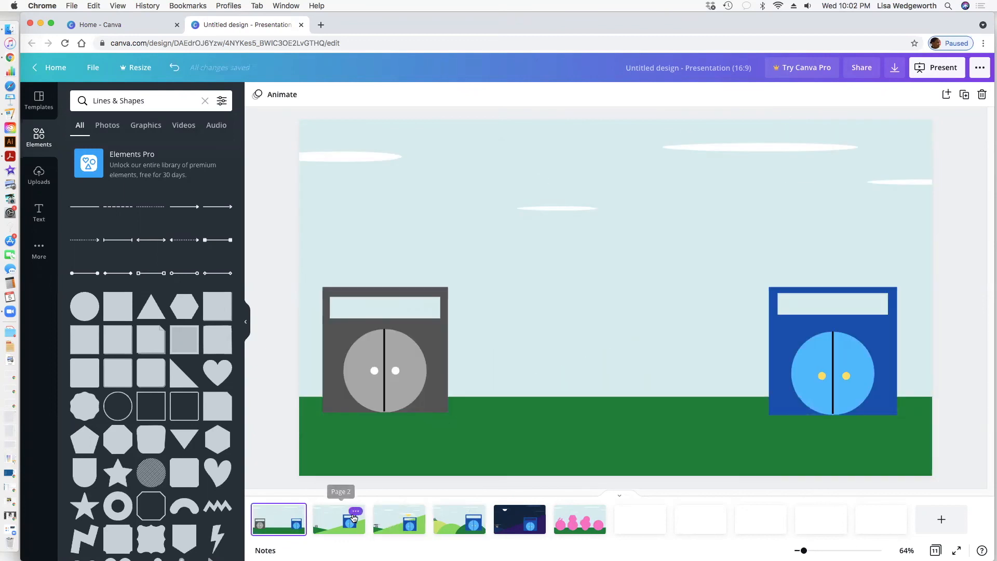
{"action": "left_click", "coordinate": [355, 512]}
{"action": "left_click", "coordinate": [403, 518]}
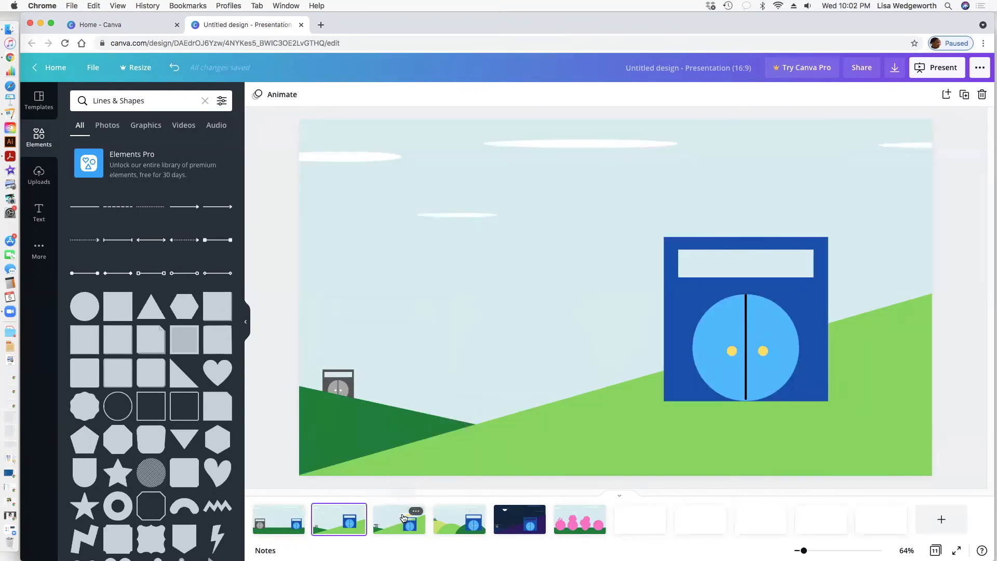
{"action": "left_click", "coordinate": [438, 520]}
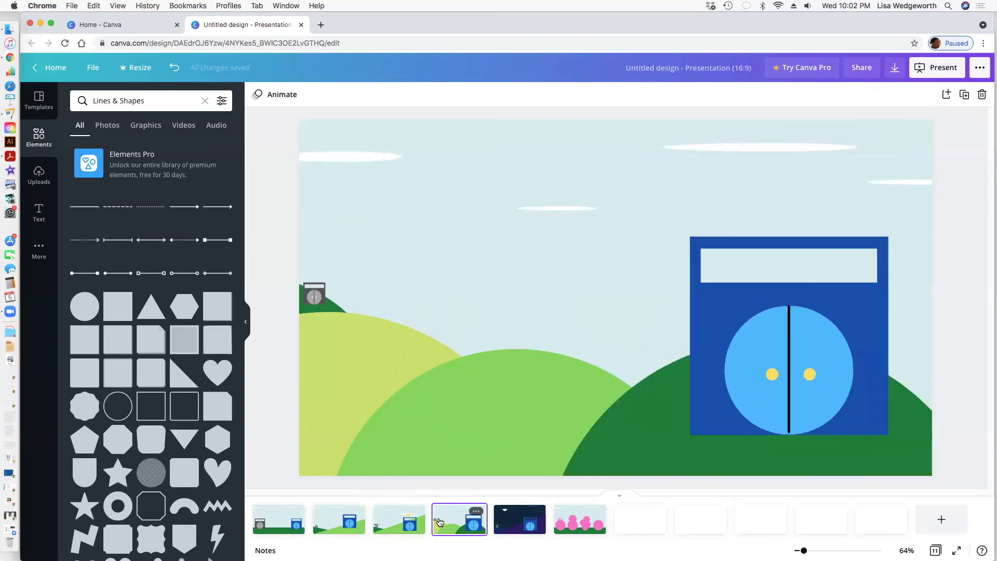
{"action": "left_click", "coordinate": [496, 521]}
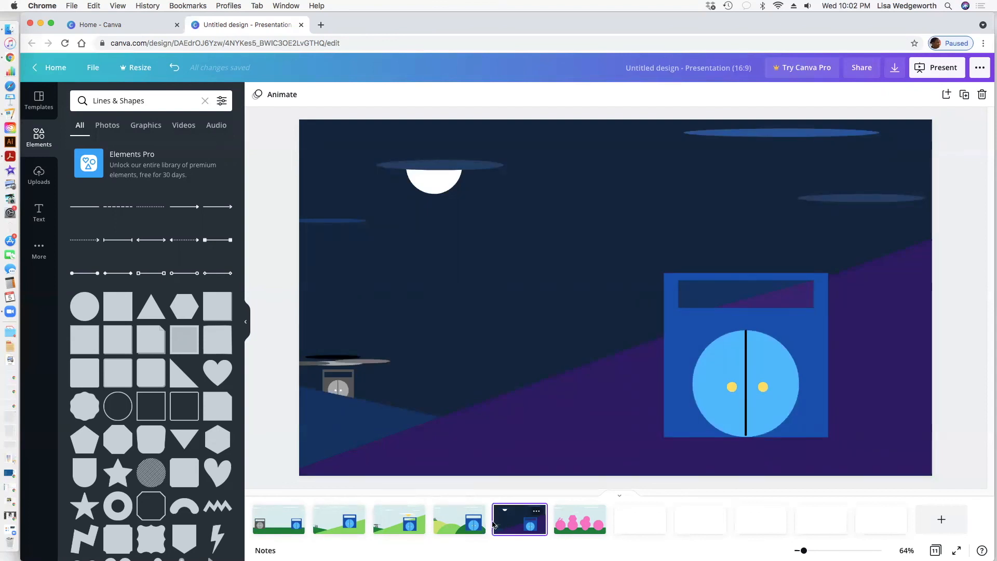
{"action": "left_click", "coordinate": [575, 525]}
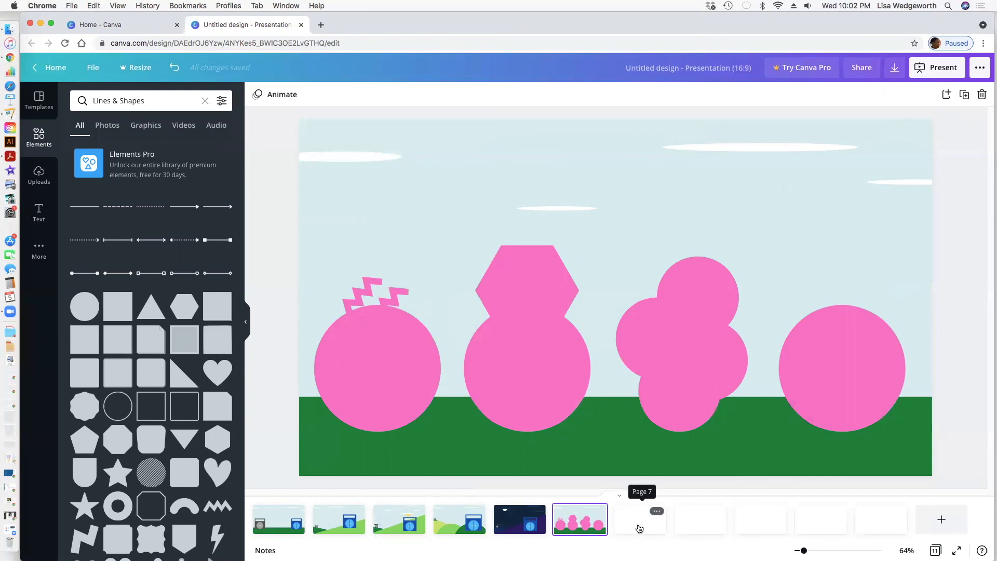
Step: Move the blank seventh page to the front and replace it with a duplicate of the flat two-building scene page
{"action": "left_click_drag", "start_coordinate": [637, 527], "coordinate": [256, 520]}
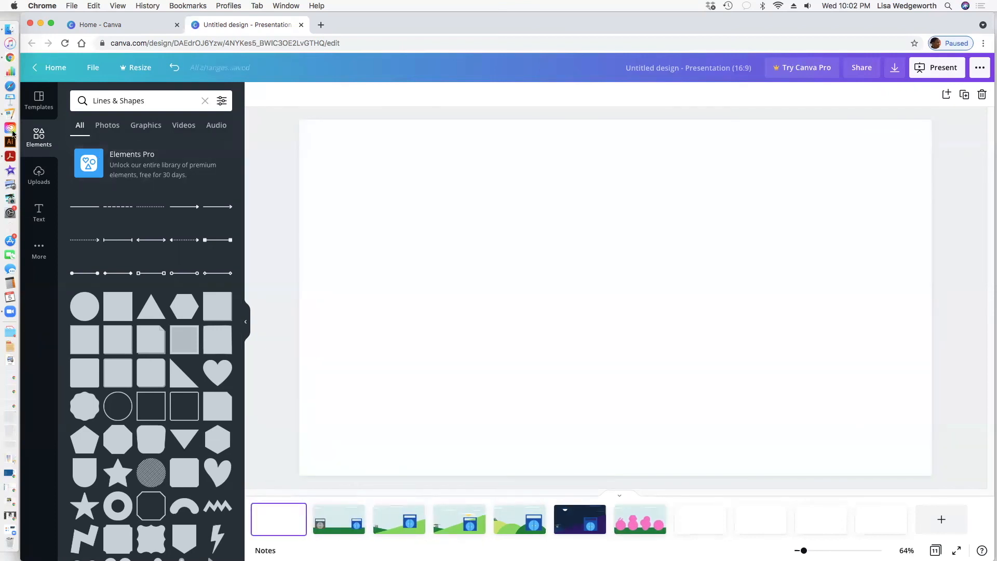
{"action": "left_click", "coordinate": [39, 210]}
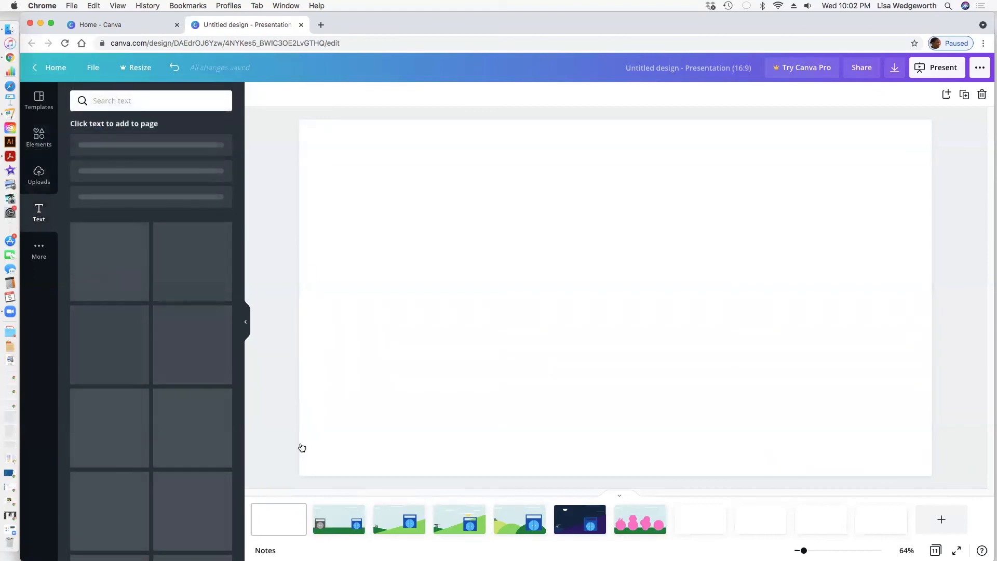
{"action": "left_click", "coordinate": [340, 516]}
{"action": "left_click", "coordinate": [971, 96]}
{"action": "left_click", "coordinate": [287, 519]}
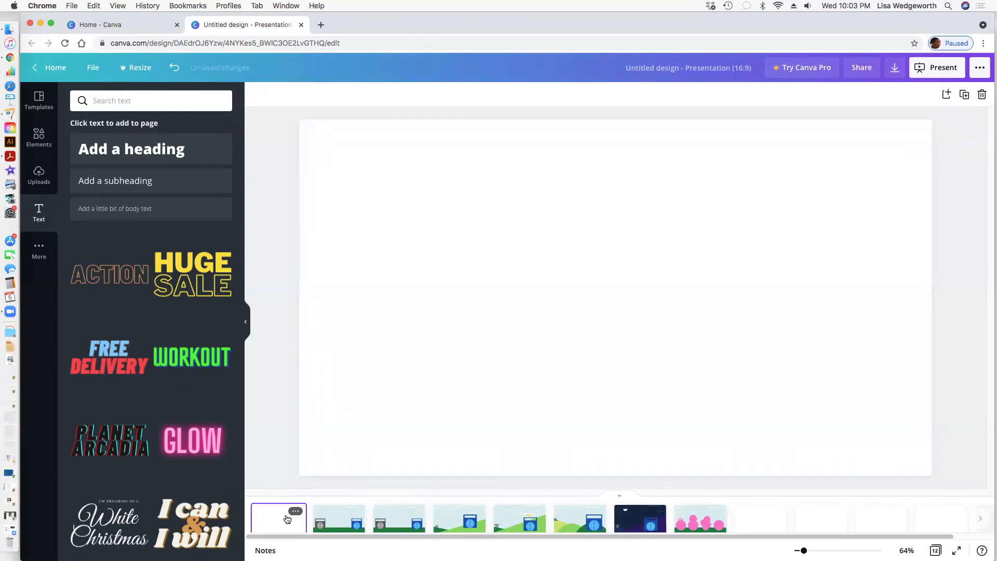
{"action": "key", "text": "BackSpace"}
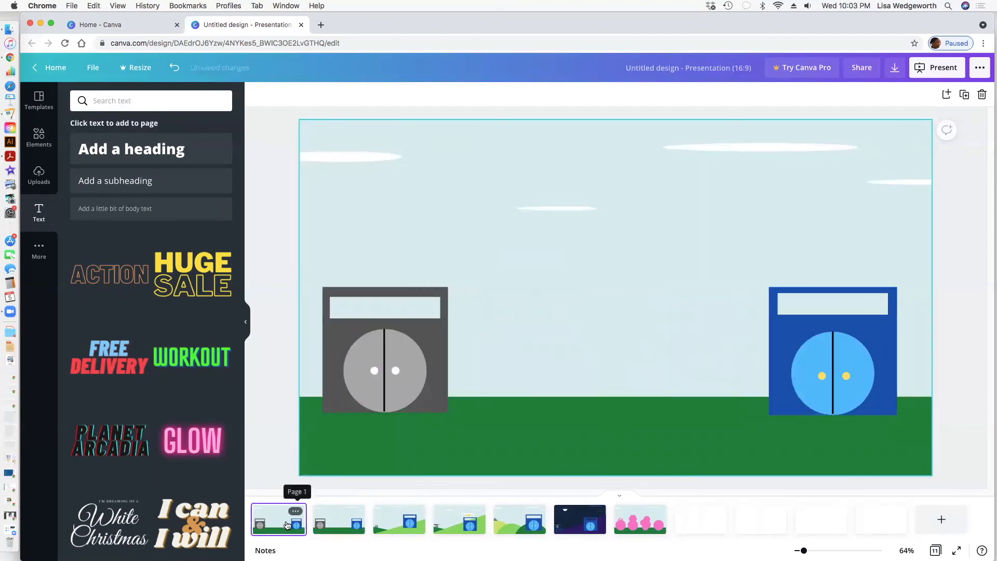
Step: Delete the grey building from the first page, including its window, doors, divider line and door knobs
{"action": "double_click", "coordinate": [357, 369]}
{"action": "key", "text": "BackSpace"}
{"action": "left_click", "coordinate": [387, 314]}
{"action": "key", "text": "BackSpace"}
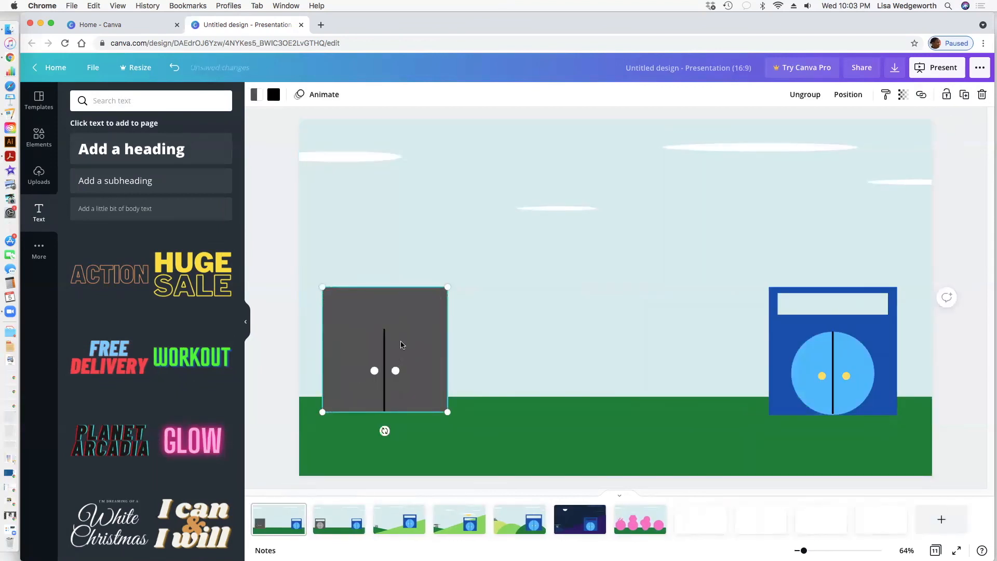
{"action": "key", "text": "BackSpace"}
{"action": "left_click", "coordinate": [388, 366]}
{"action": "key", "text": "BackSpace"}
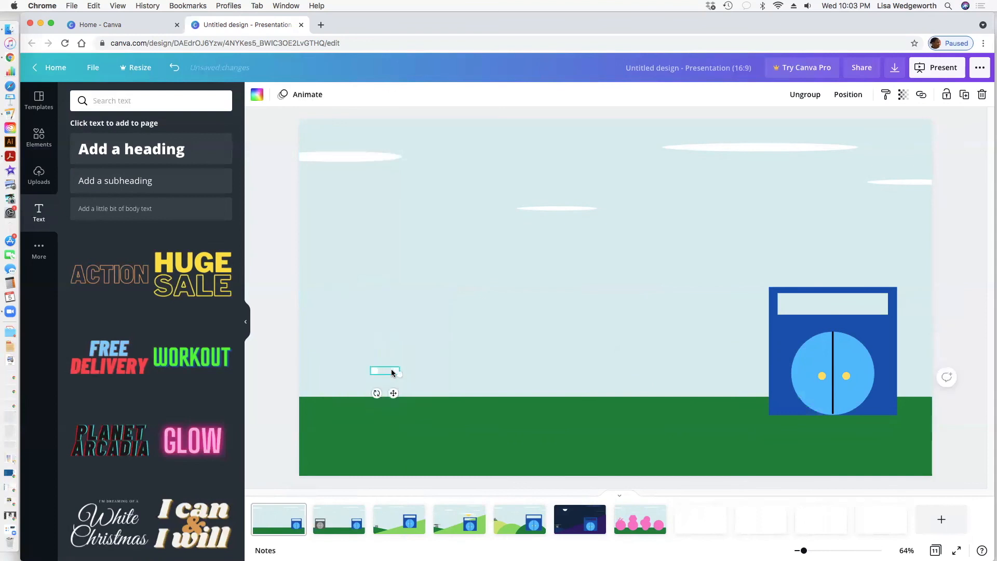
{"action": "key", "text": "BackSpace"}
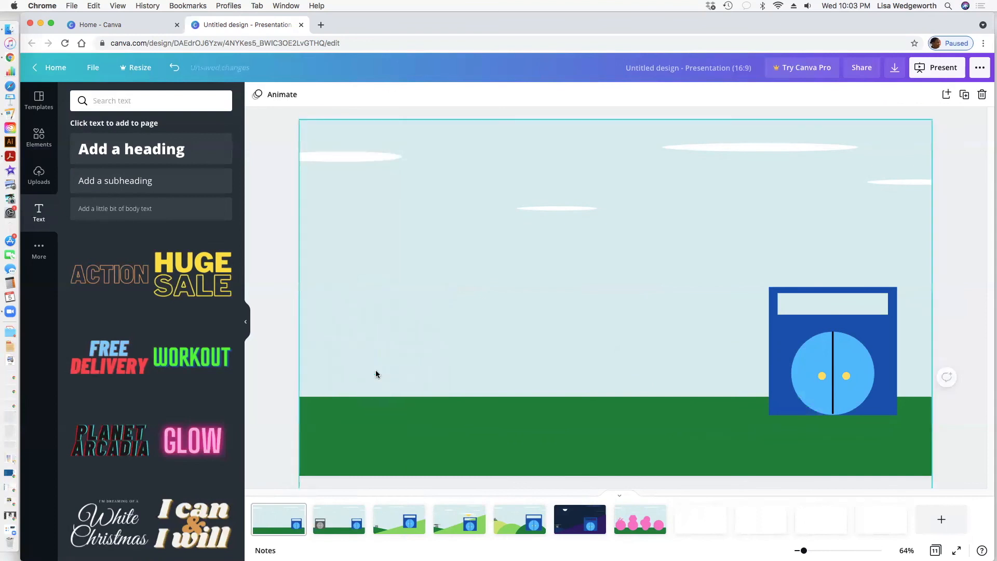
Step: Delete all parts of the blue building from the first page, keeping only the sky, clouds and green ground
{"action": "left_click", "coordinate": [828, 363]}
{"action": "left_click", "coordinate": [827, 364]}
{"action": "key", "text": "BackSpace"}
{"action": "left_click", "coordinate": [846, 375]}
{"action": "key", "text": "BackSpace"}
{"action": "left_click", "coordinate": [822, 375]}
{"action": "key", "text": "BackSpace"}
{"action": "left_click", "coordinate": [827, 346]}
{"action": "key", "text": "BackSpace"}
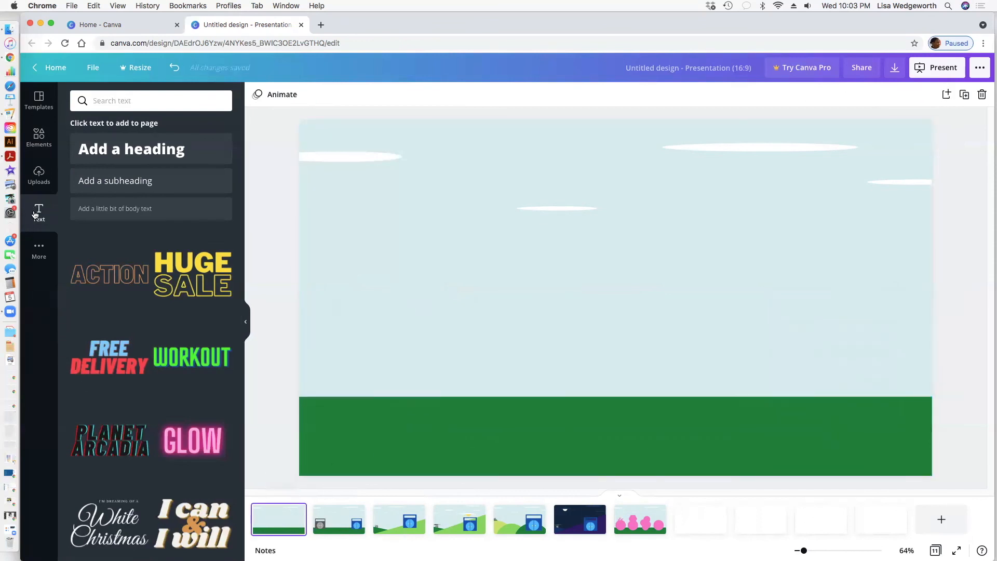
Step: Add the bold "Title" and italic "HEADING" text combination to the first page
{"action": "scroll", "coordinate": [151, 431], "scroll_direction": "down", "scroll_amount": 10}
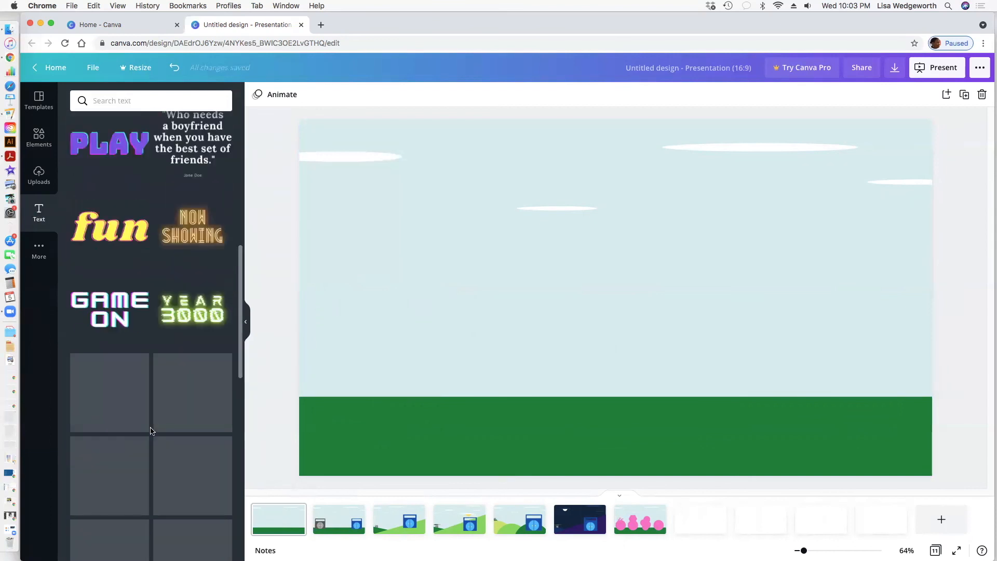
{"action": "scroll", "coordinate": [151, 431], "scroll_direction": "down", "scroll_amount": 10}
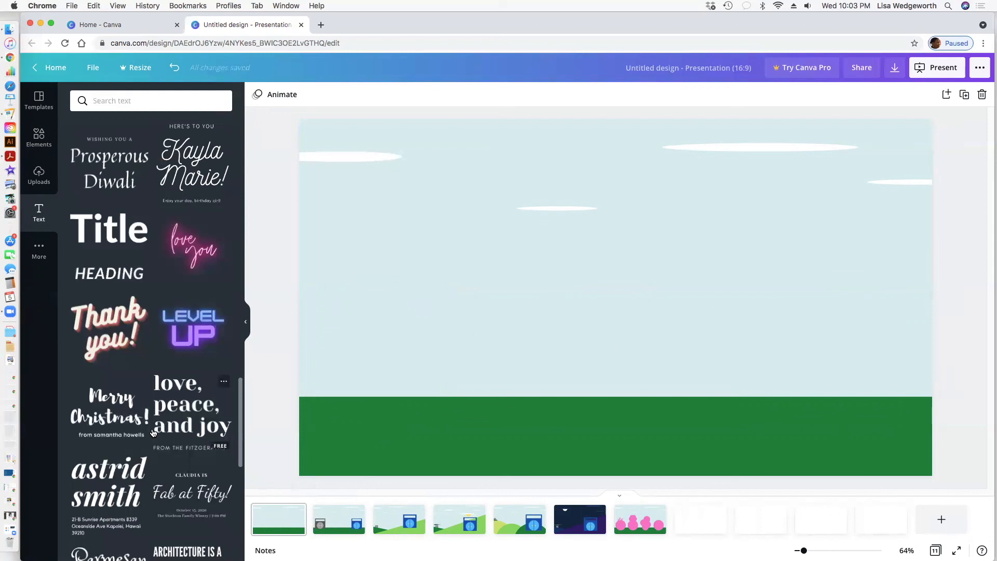
{"action": "scroll", "coordinate": [101, 230], "scroll_direction": "up", "scroll_amount": 3}
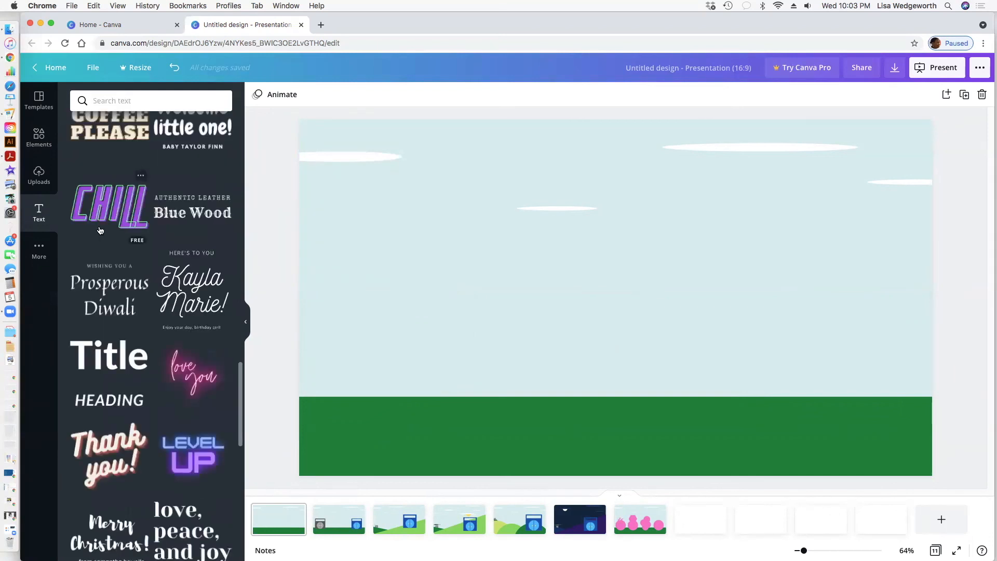
{"action": "left_click", "coordinate": [111, 342]}
{"action": "left_click_drag", "start_coordinate": [111, 343], "coordinate": [612, 276]}
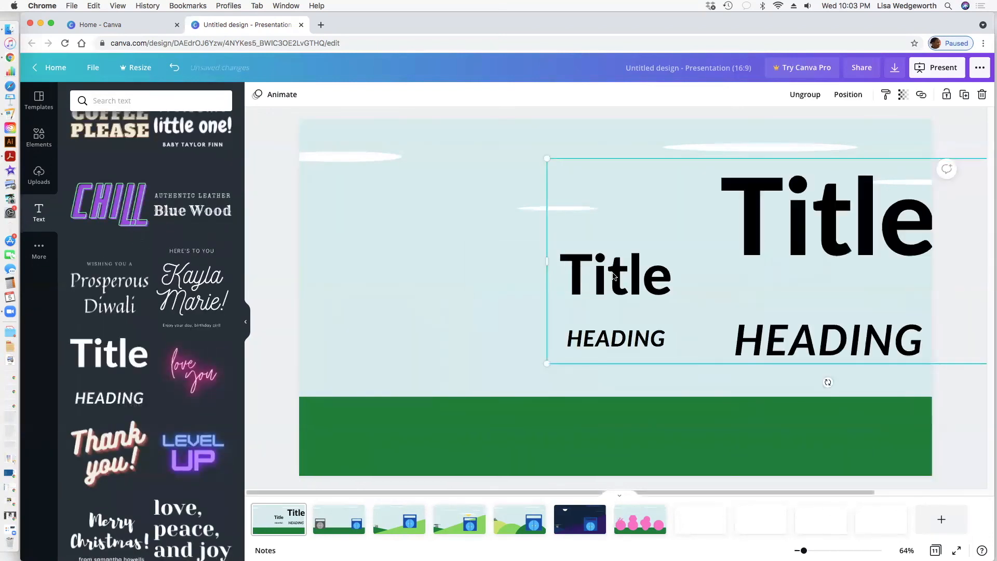
Step: Delete the larger "Title" and both "HEADING" texts, keeping only the smaller "Title" in the middle of the page
{"action": "left_click", "coordinate": [613, 277]}
{"action": "key", "text": "Delete"}
{"action": "double_click", "coordinate": [760, 338]}
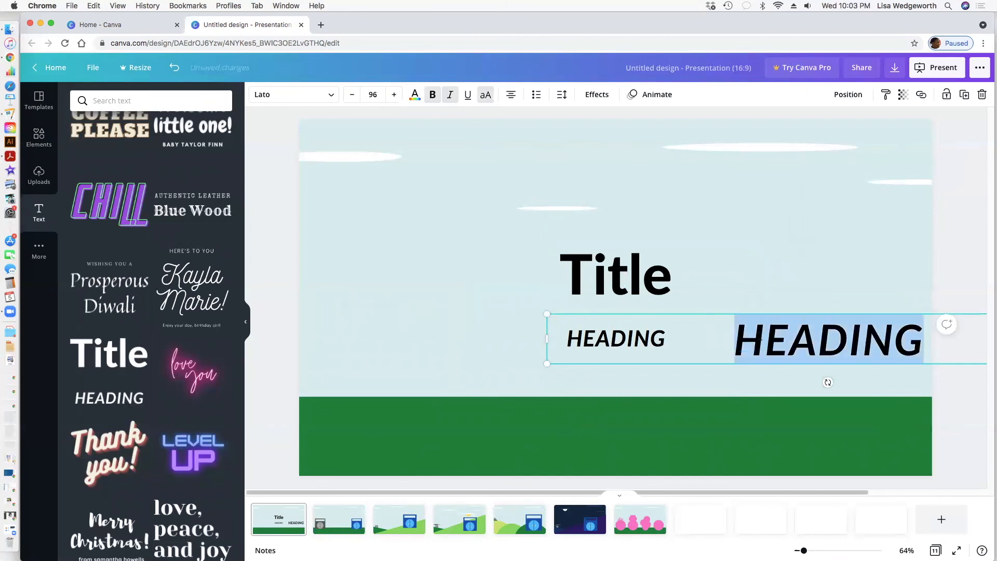
{"action": "key", "text": "BackSpace"}
{"action": "left_click", "coordinate": [701, 304]}
{"action": "left_click", "coordinate": [703, 359]}
{"action": "left_click", "coordinate": [653, 341]}
{"action": "key", "text": "Delete"}
Step: Replace the "Title" text with "A TALE OF TWO SISTERS" and widen its text box across most of the page
{"action": "double_click", "coordinate": [619, 266]}
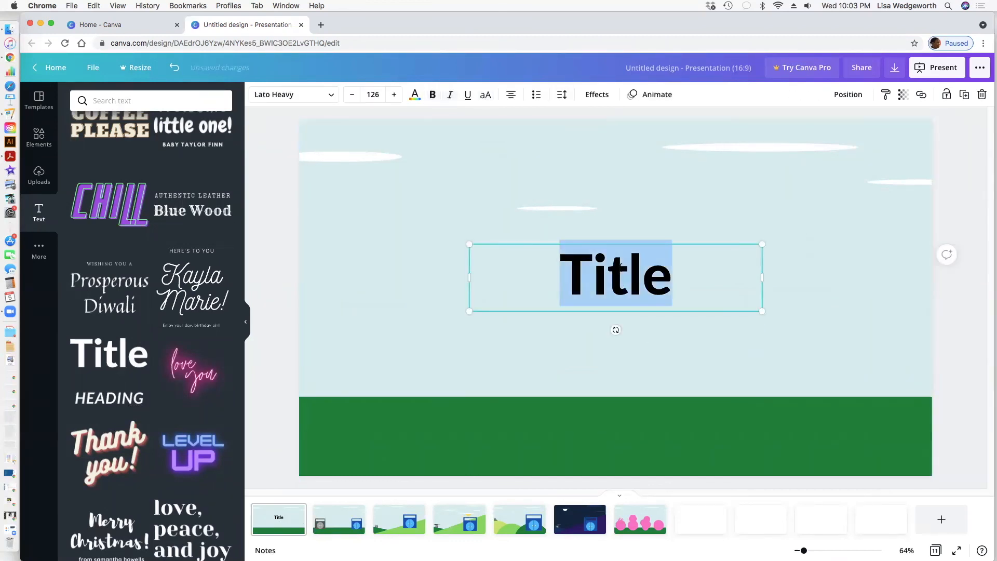
{"action": "type", "text": "A"}
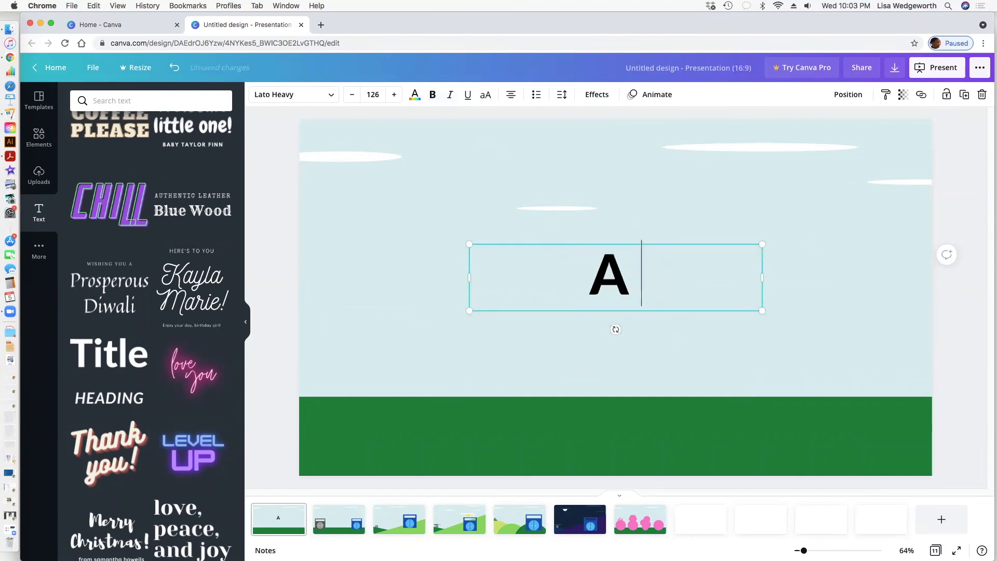
{"action": "type", "text": " TALE"}
{"action": "type", "text": "OF TWO SISTERS"}
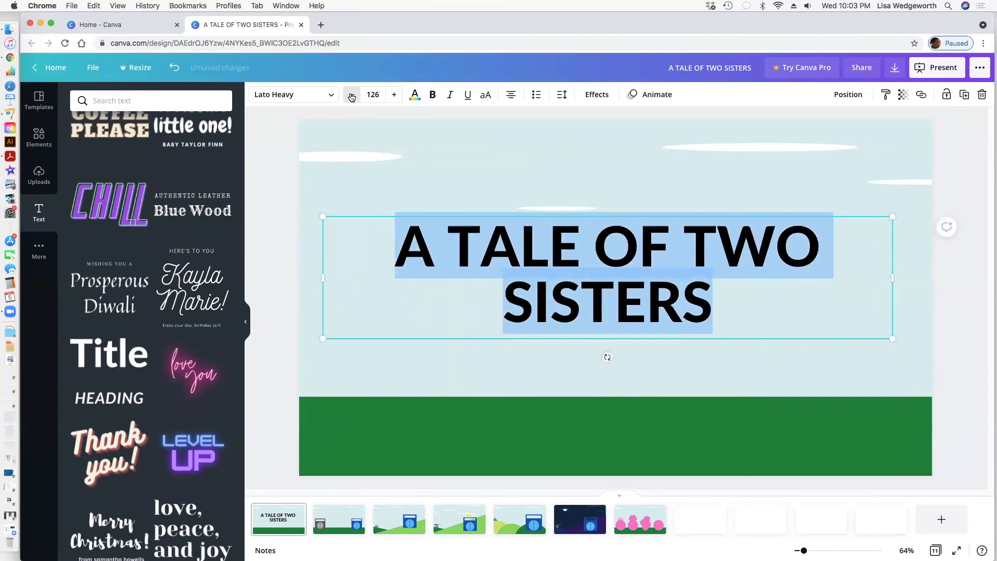
Step: Reduce the title's font size to 97.2 so it fits on one line, and place it centrally above the green ground
{"action": "left_click", "coordinate": [352, 97]}
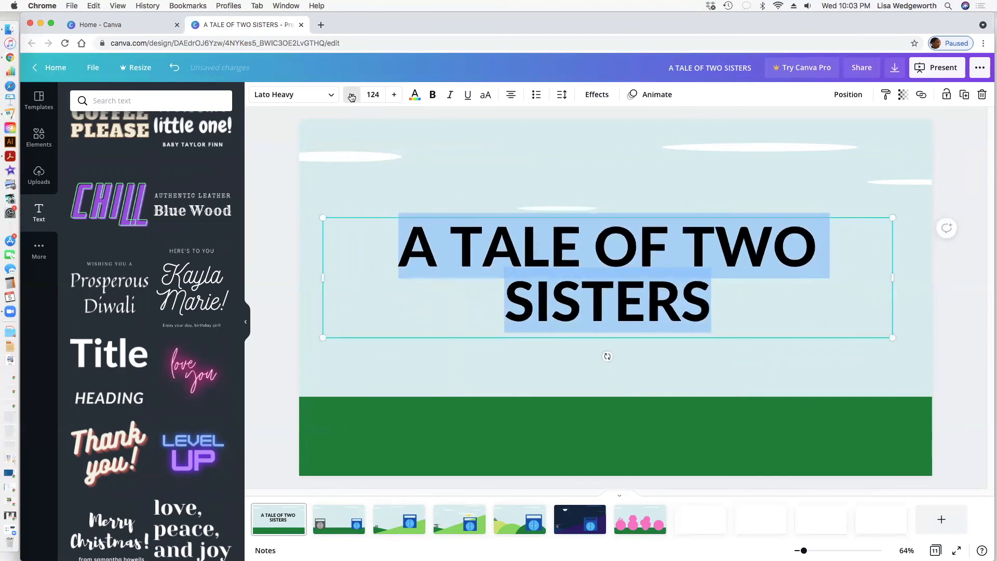
{"action": "left_click", "coordinate": [351, 95]}
{"action": "left_click", "coordinate": [352, 95]}
{"action": "left_click", "coordinate": [352, 95]}
{"action": "left_click", "coordinate": [352, 95]}
{"action": "left_click", "coordinate": [467, 217]}
{"action": "left_click_drag", "start_coordinate": [522, 267], "coordinate": [525, 251]}
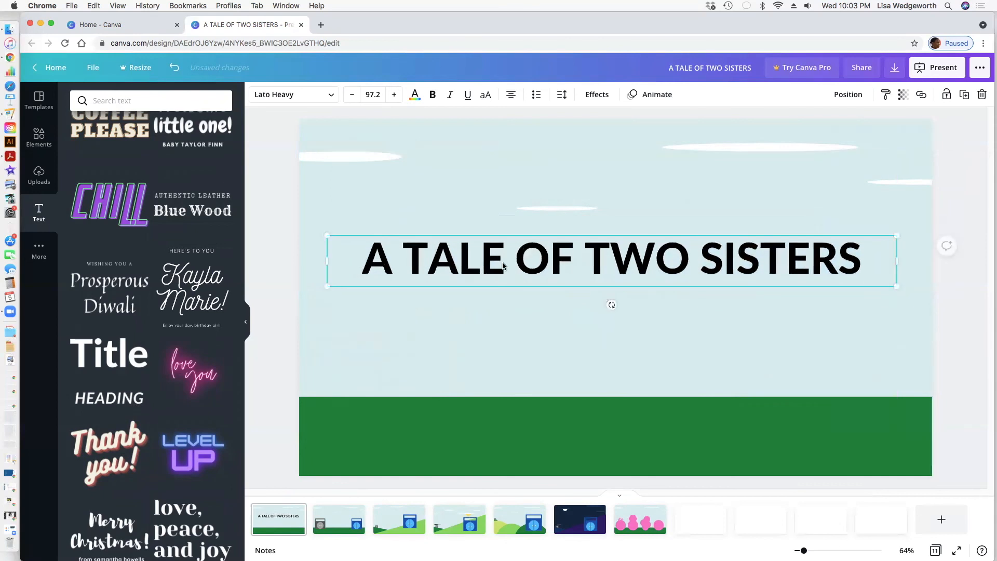
Step: Try pink, light blue, pale blue, purple and green shades as the title's text colour
{"action": "left_click", "coordinate": [414, 95]}
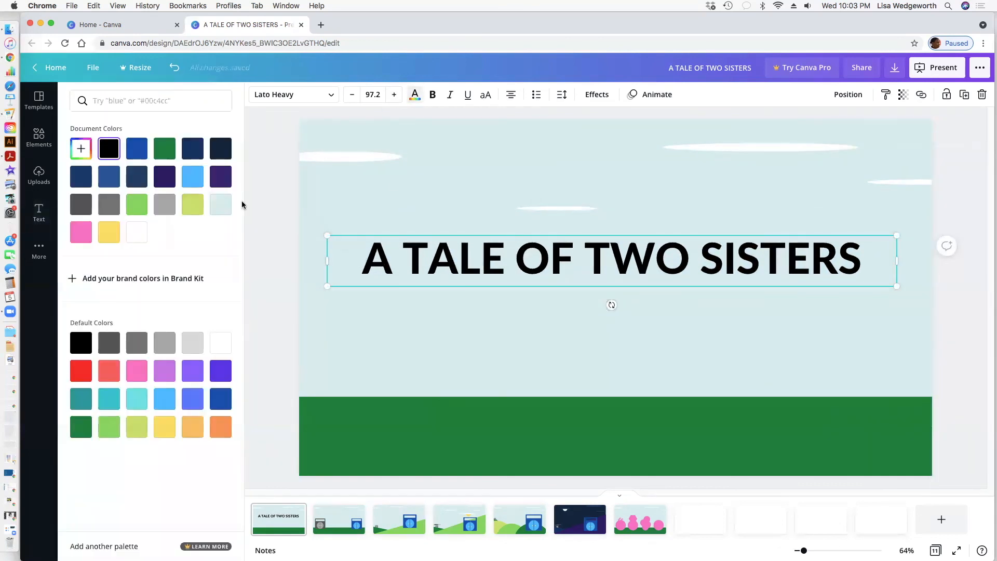
{"action": "left_click", "coordinate": [84, 233]}
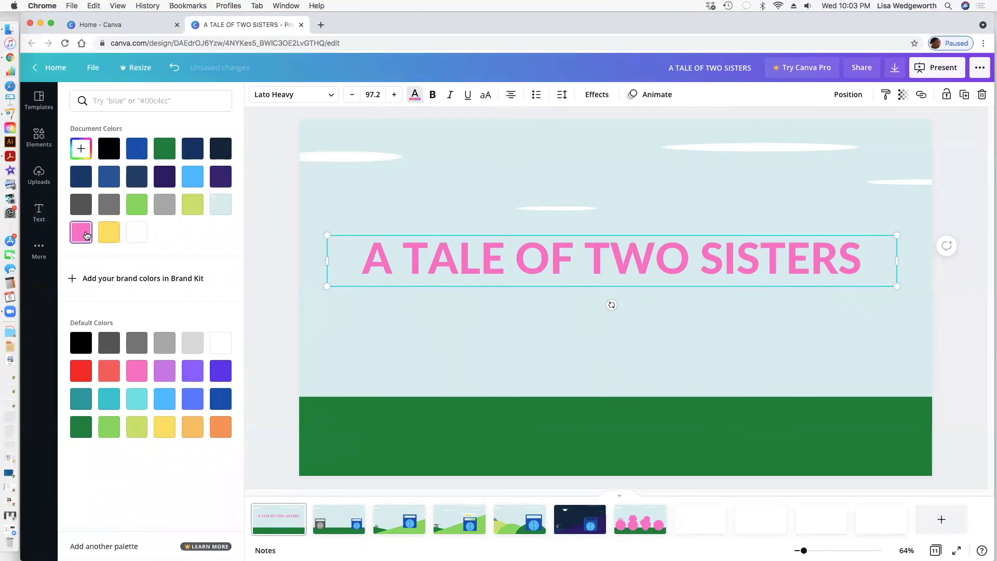
{"action": "left_click", "coordinate": [193, 177]}
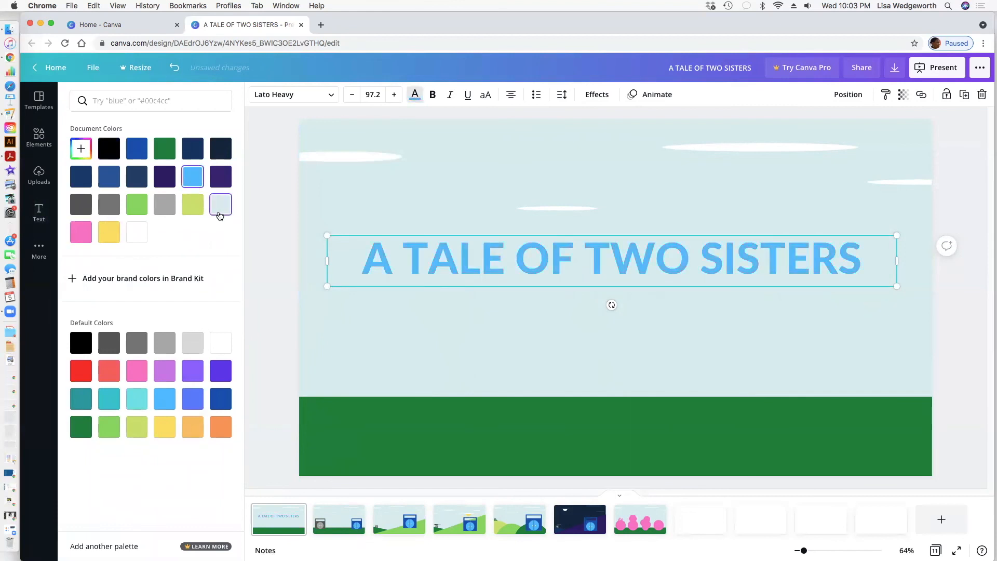
{"action": "left_click", "coordinate": [218, 204]}
{"action": "left_click", "coordinate": [193, 370]}
{"action": "left_click", "coordinate": [220, 370]}
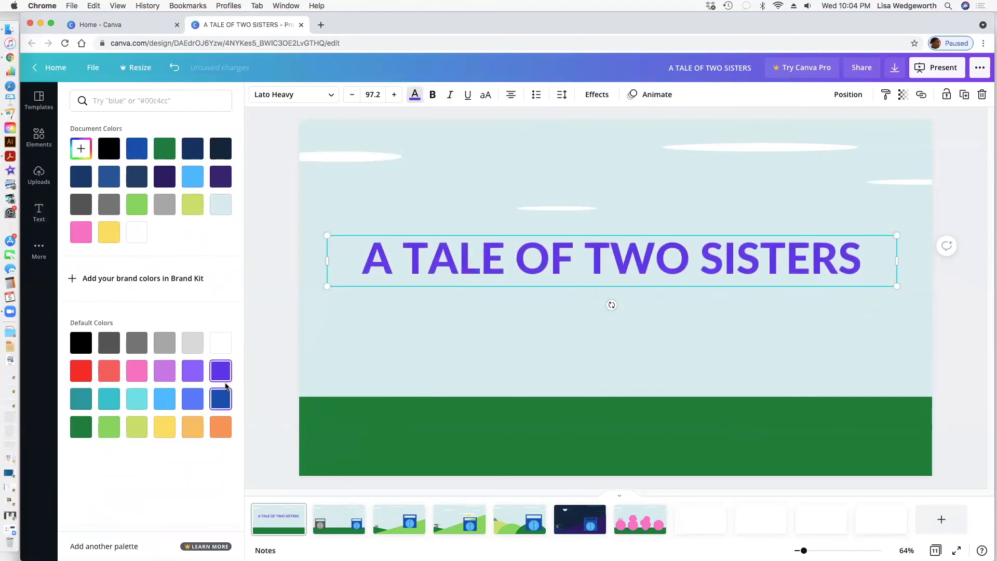
{"action": "left_click", "coordinate": [108, 430]}
{"action": "left_click", "coordinate": [78, 432]}
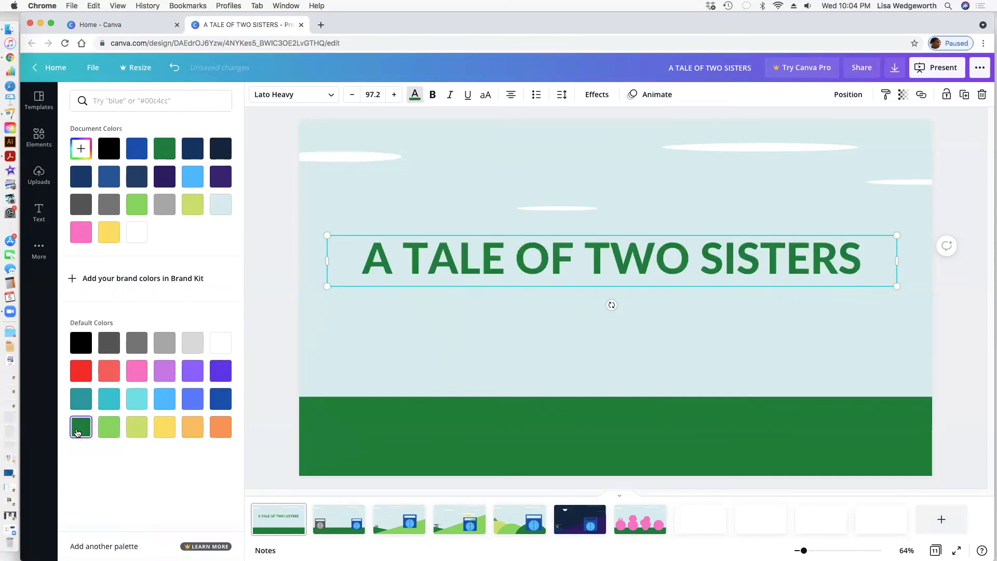
Step: Set the title's text colour to the same pink as the circle characters
{"action": "left_click", "coordinate": [82, 233]}
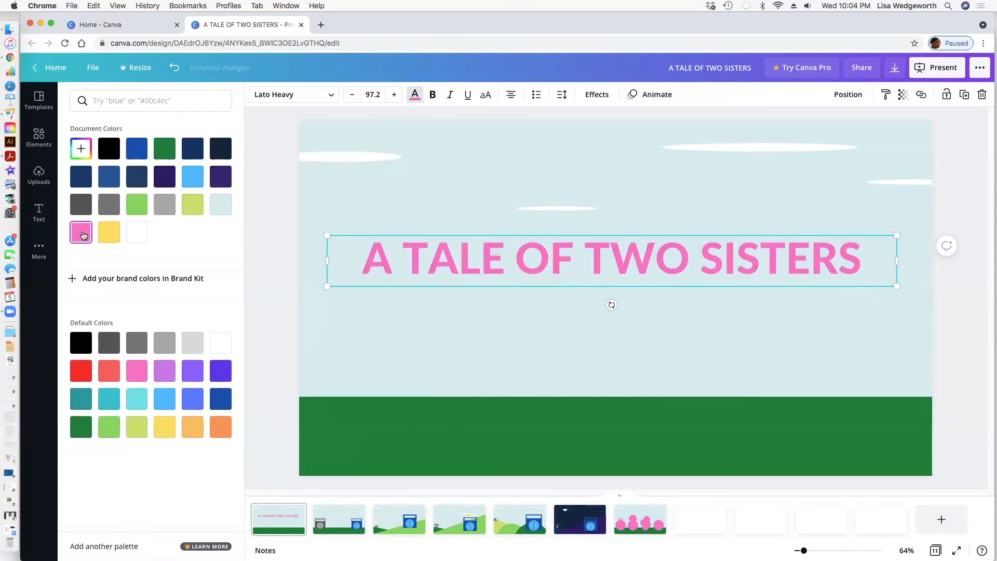
{"action": "left_click", "coordinate": [255, 258]}
{"action": "left_click", "coordinate": [367, 298]}
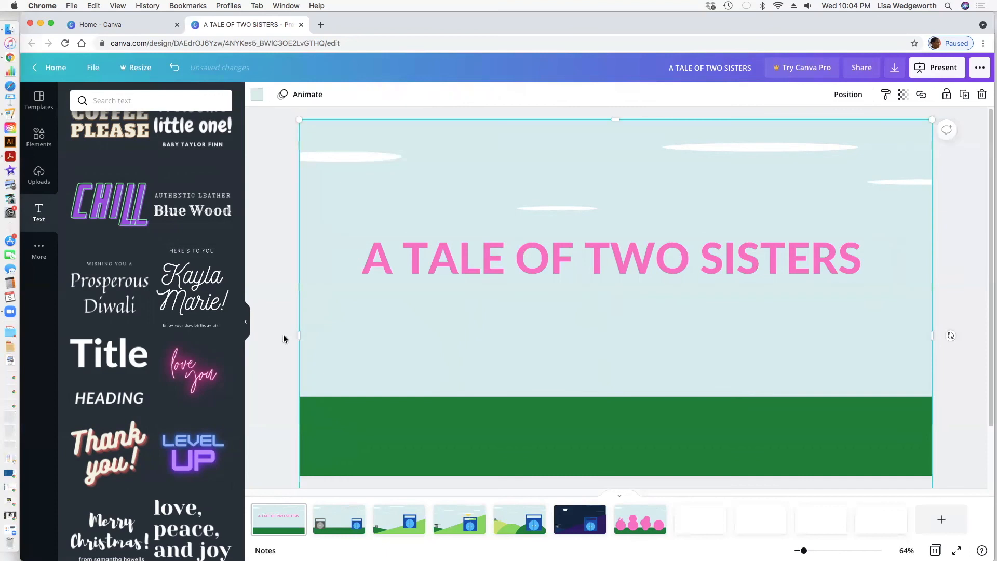
{"action": "left_click", "coordinate": [421, 263]}
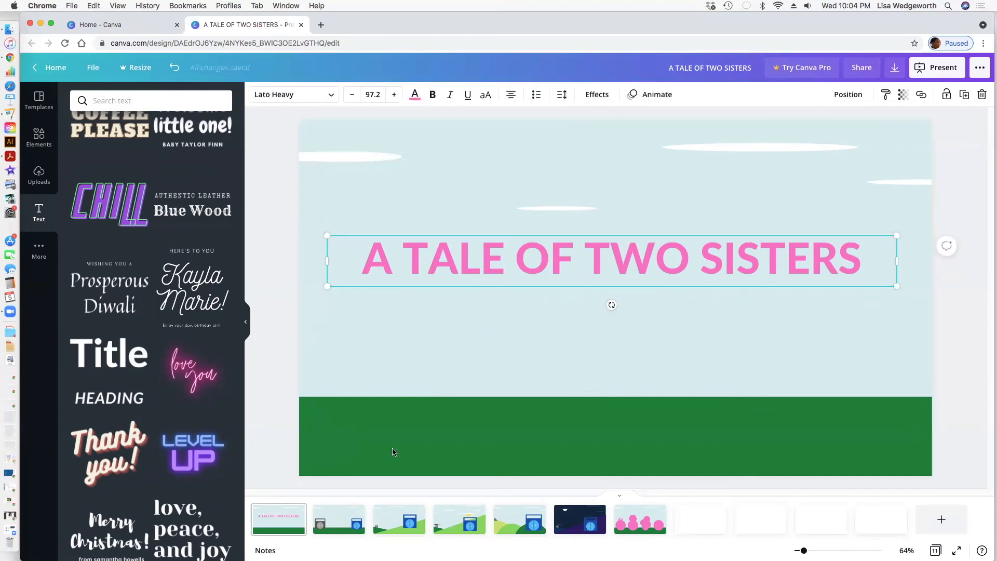